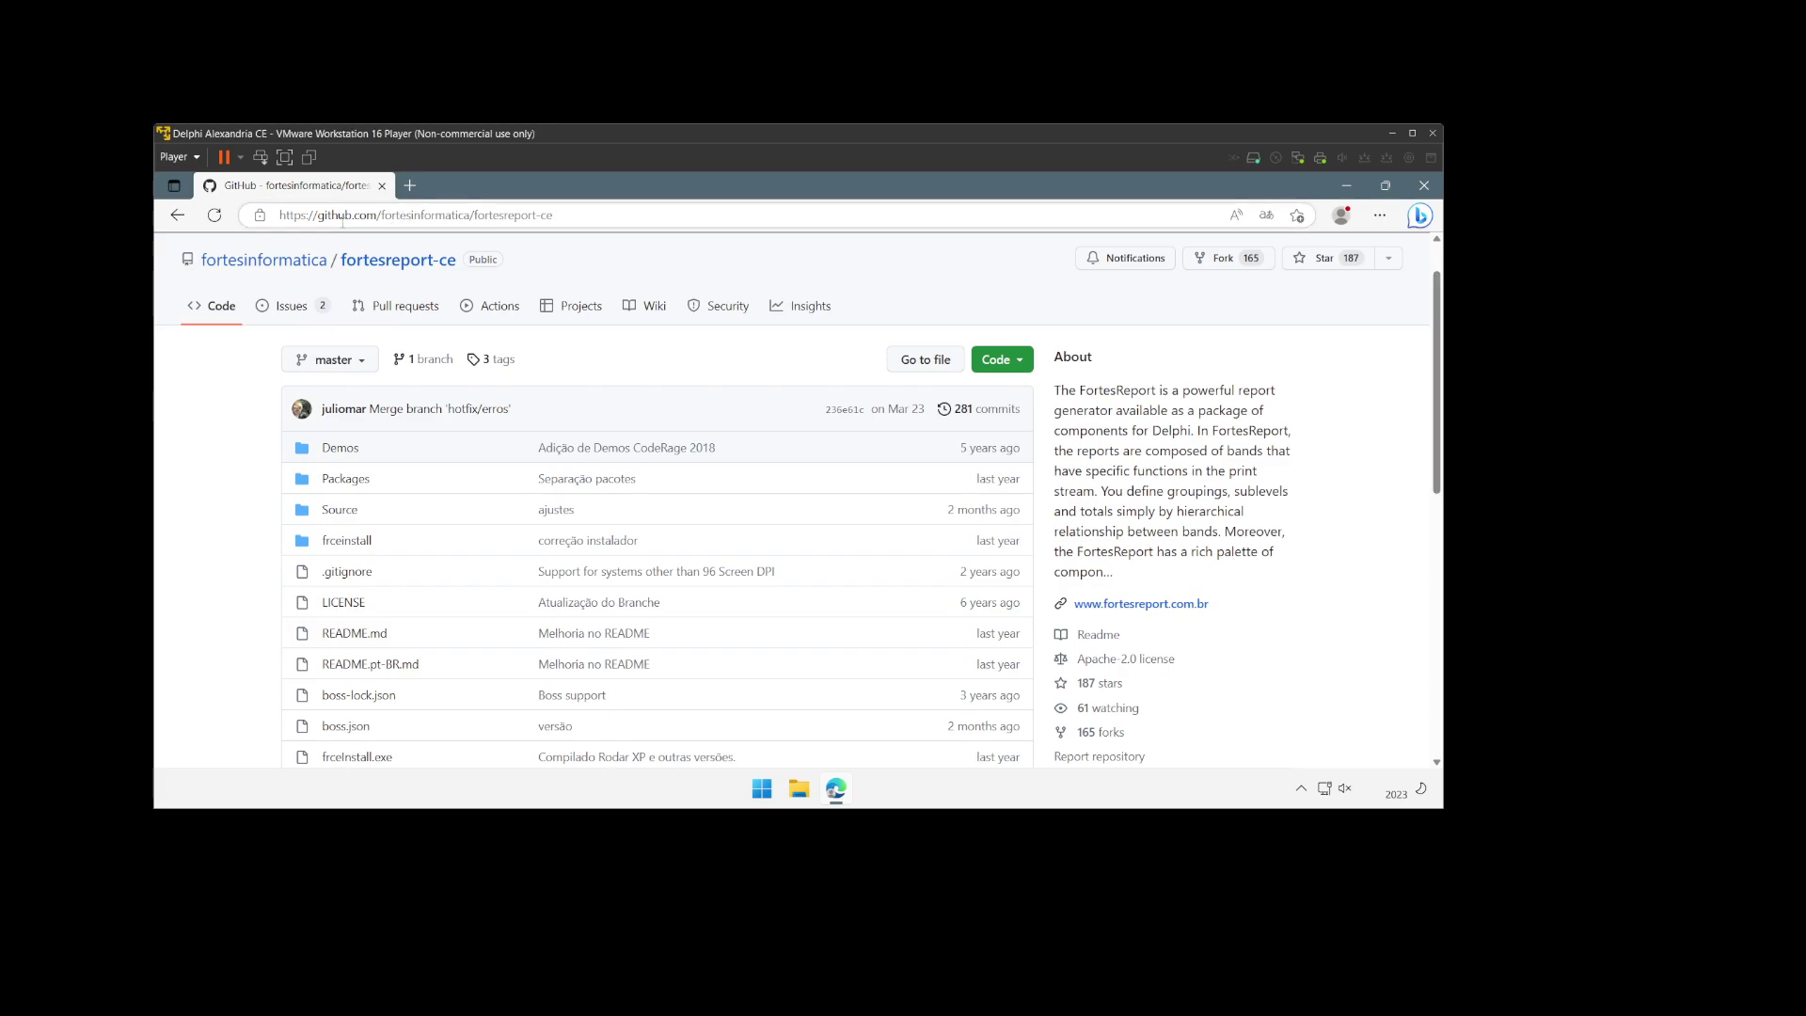
pyautogui.moveTo(279, 215); pyautogui.dragTo(543, 217)
pyautogui.click(587, 362)
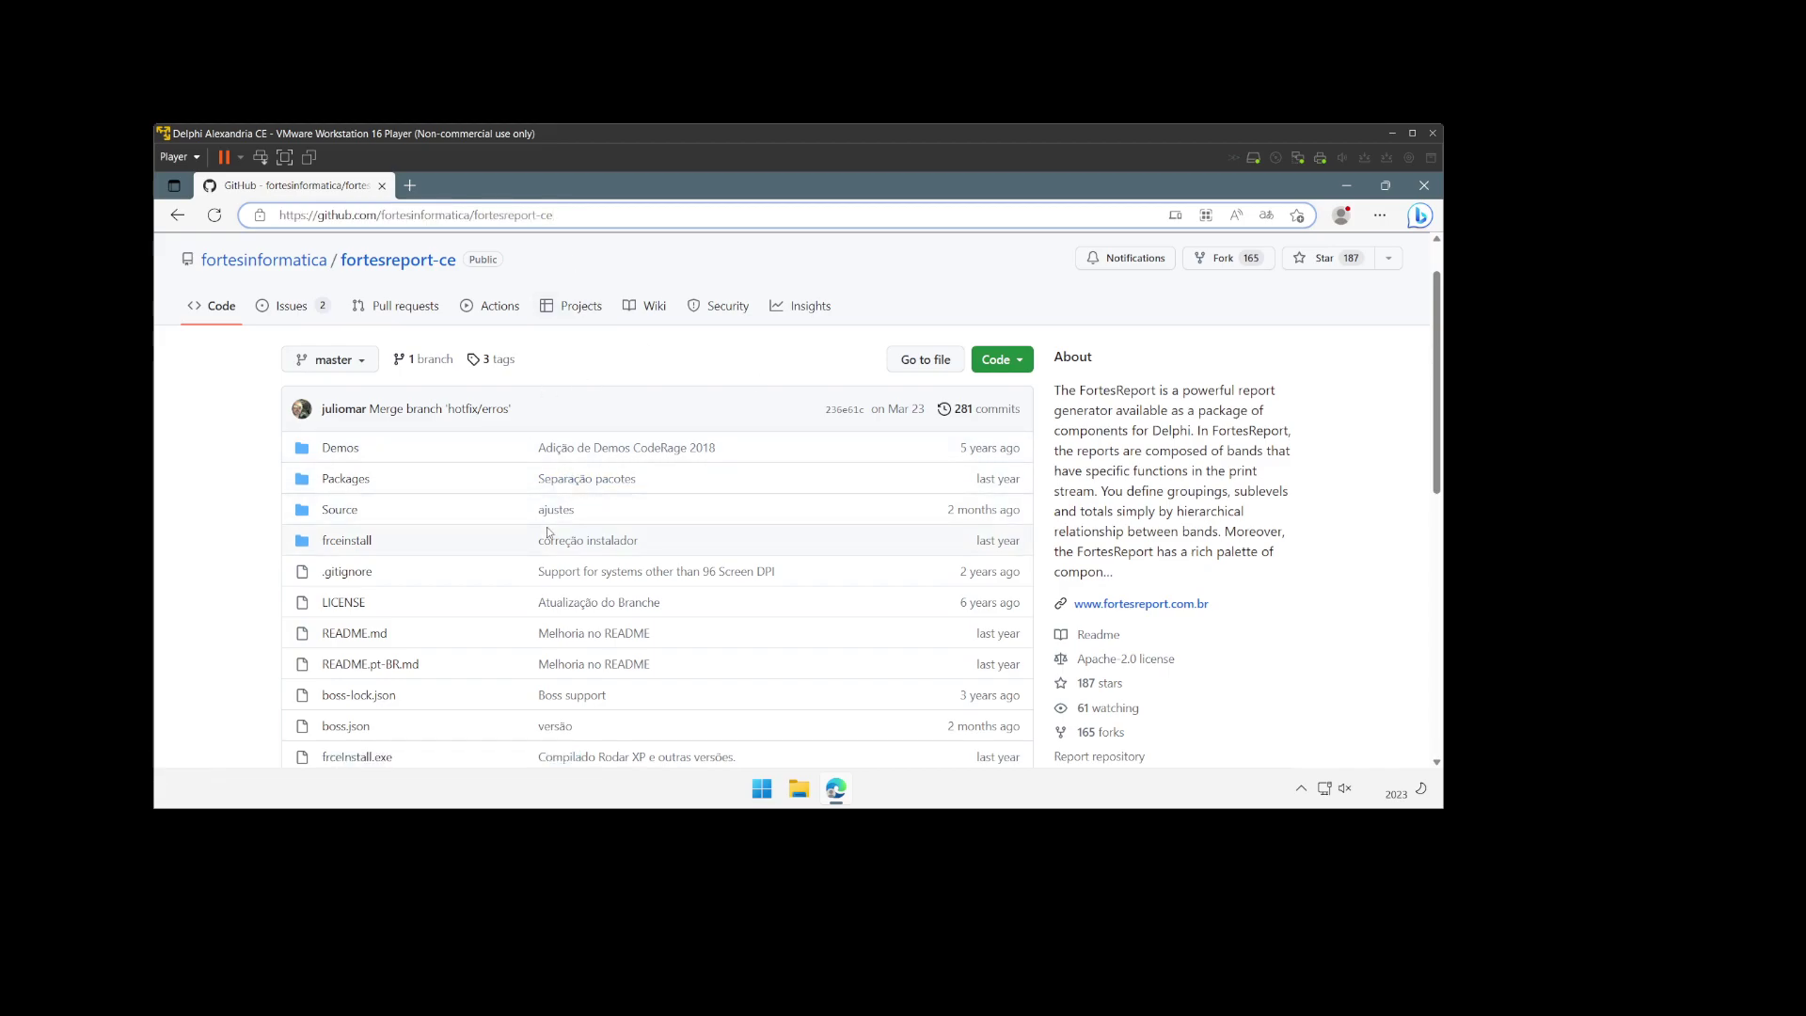
pyautogui.scroll(-1, 546, 532)
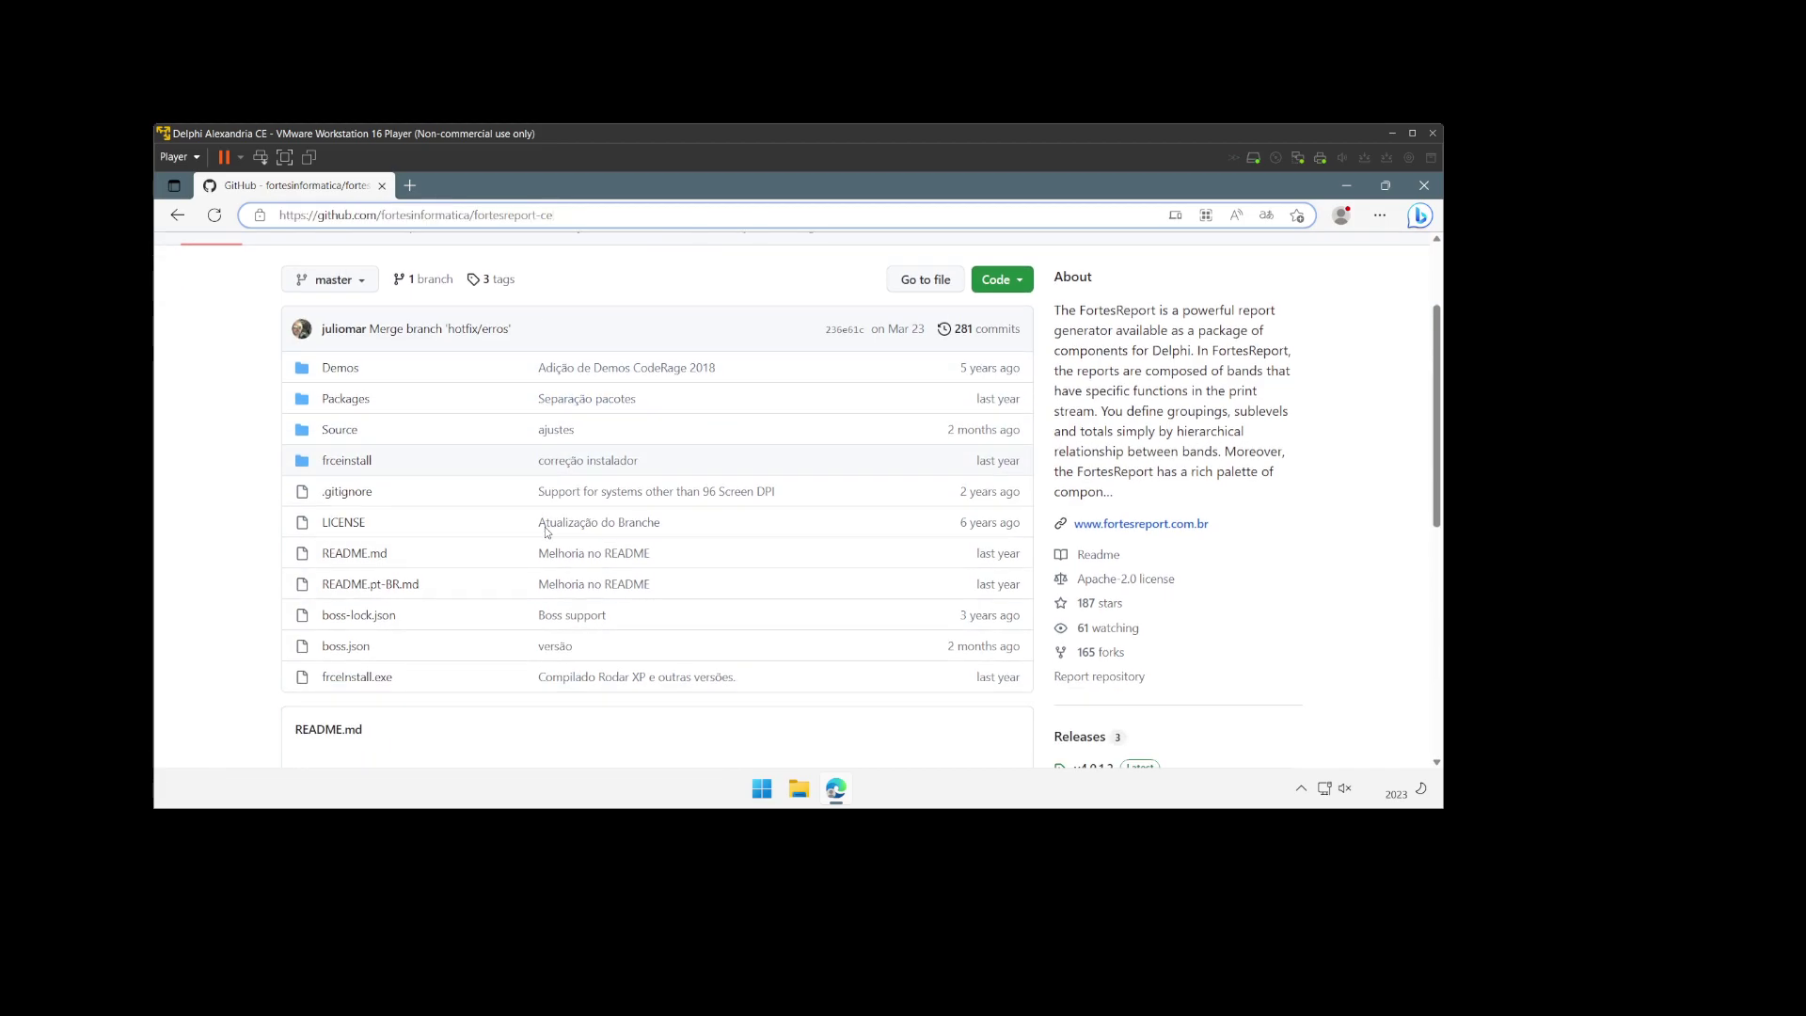
pyautogui.scroll(1, 545, 531)
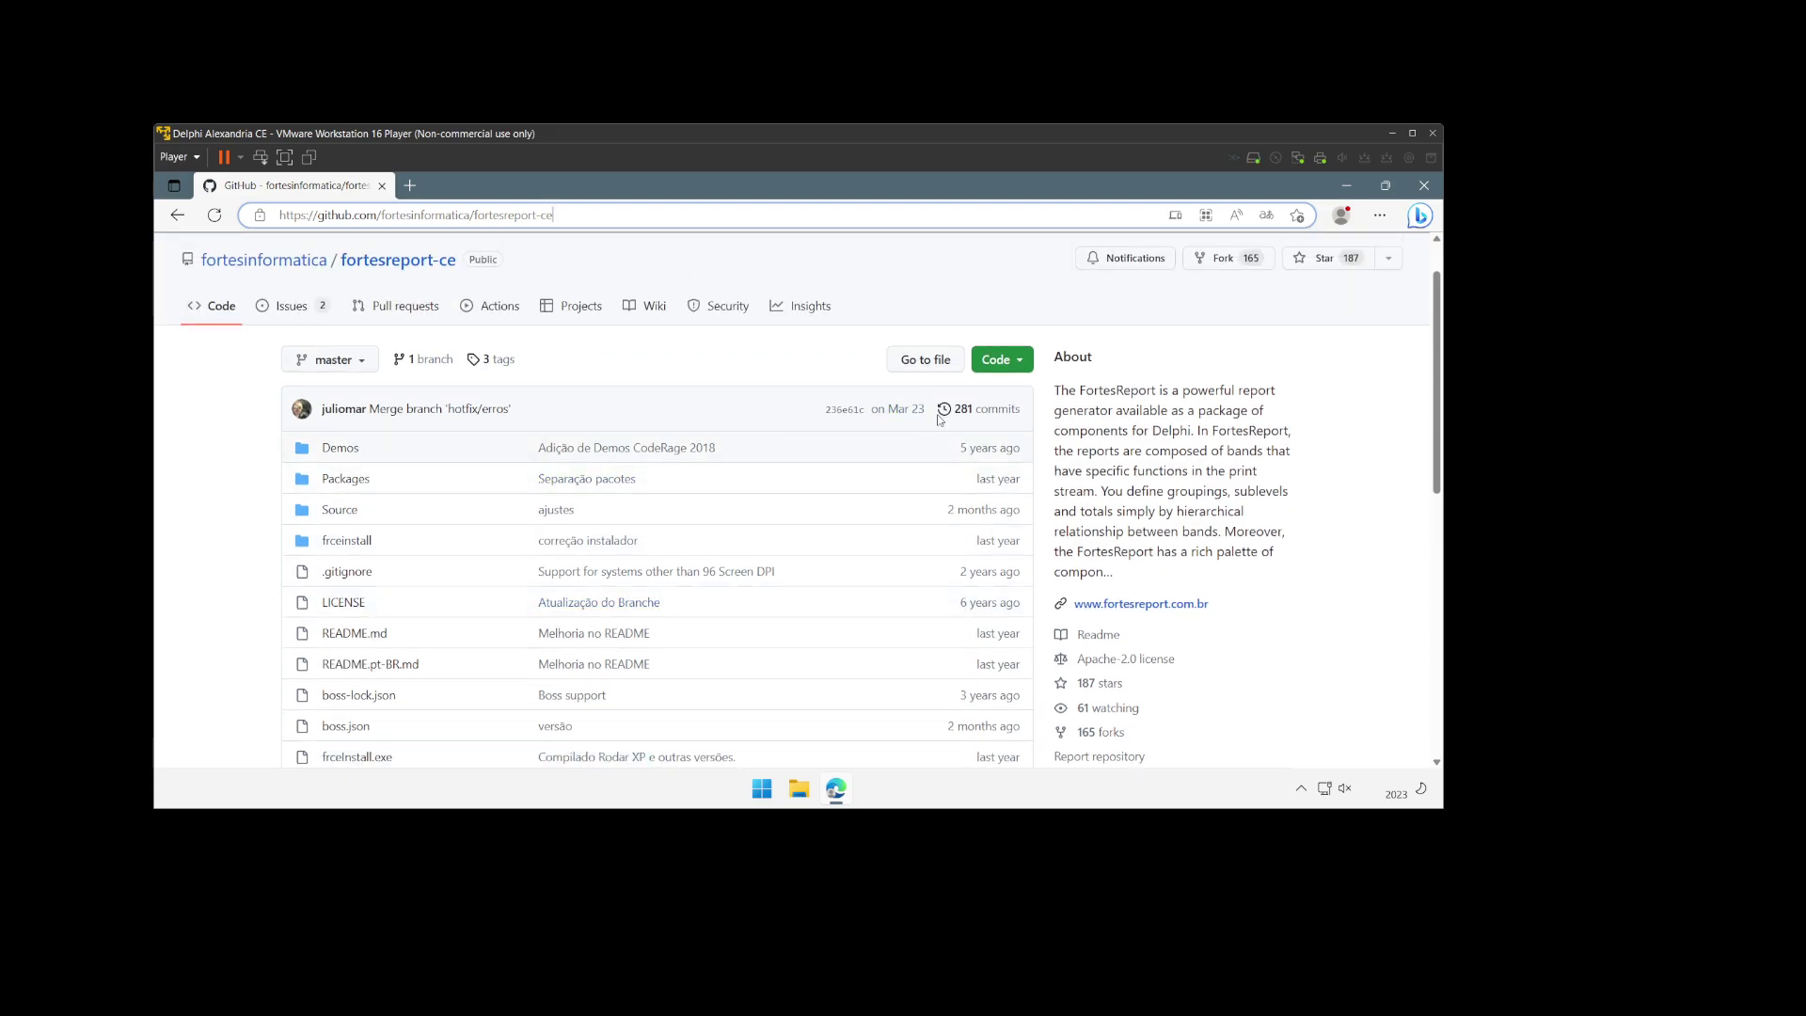
# Step: Open the C: drive in File Explorer and turn off the display of hidden items
pyautogui.click(795, 798)
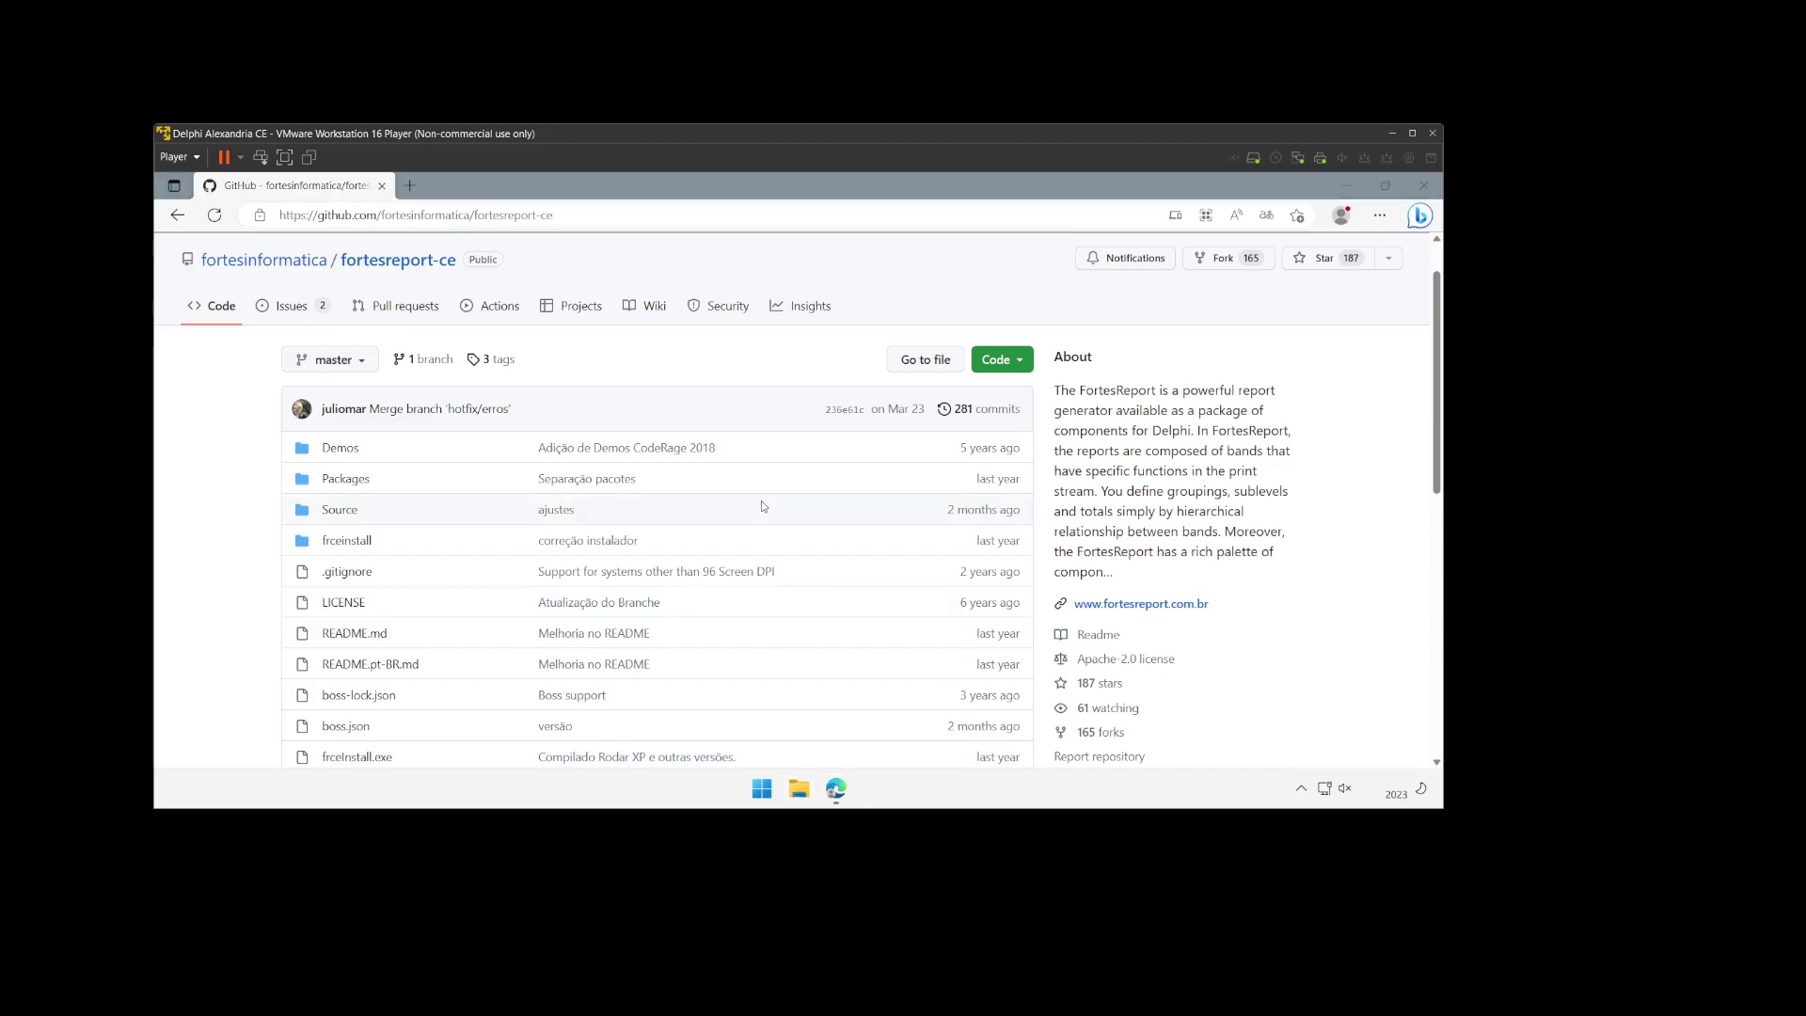
pyautogui.doubleClick(633, 446)
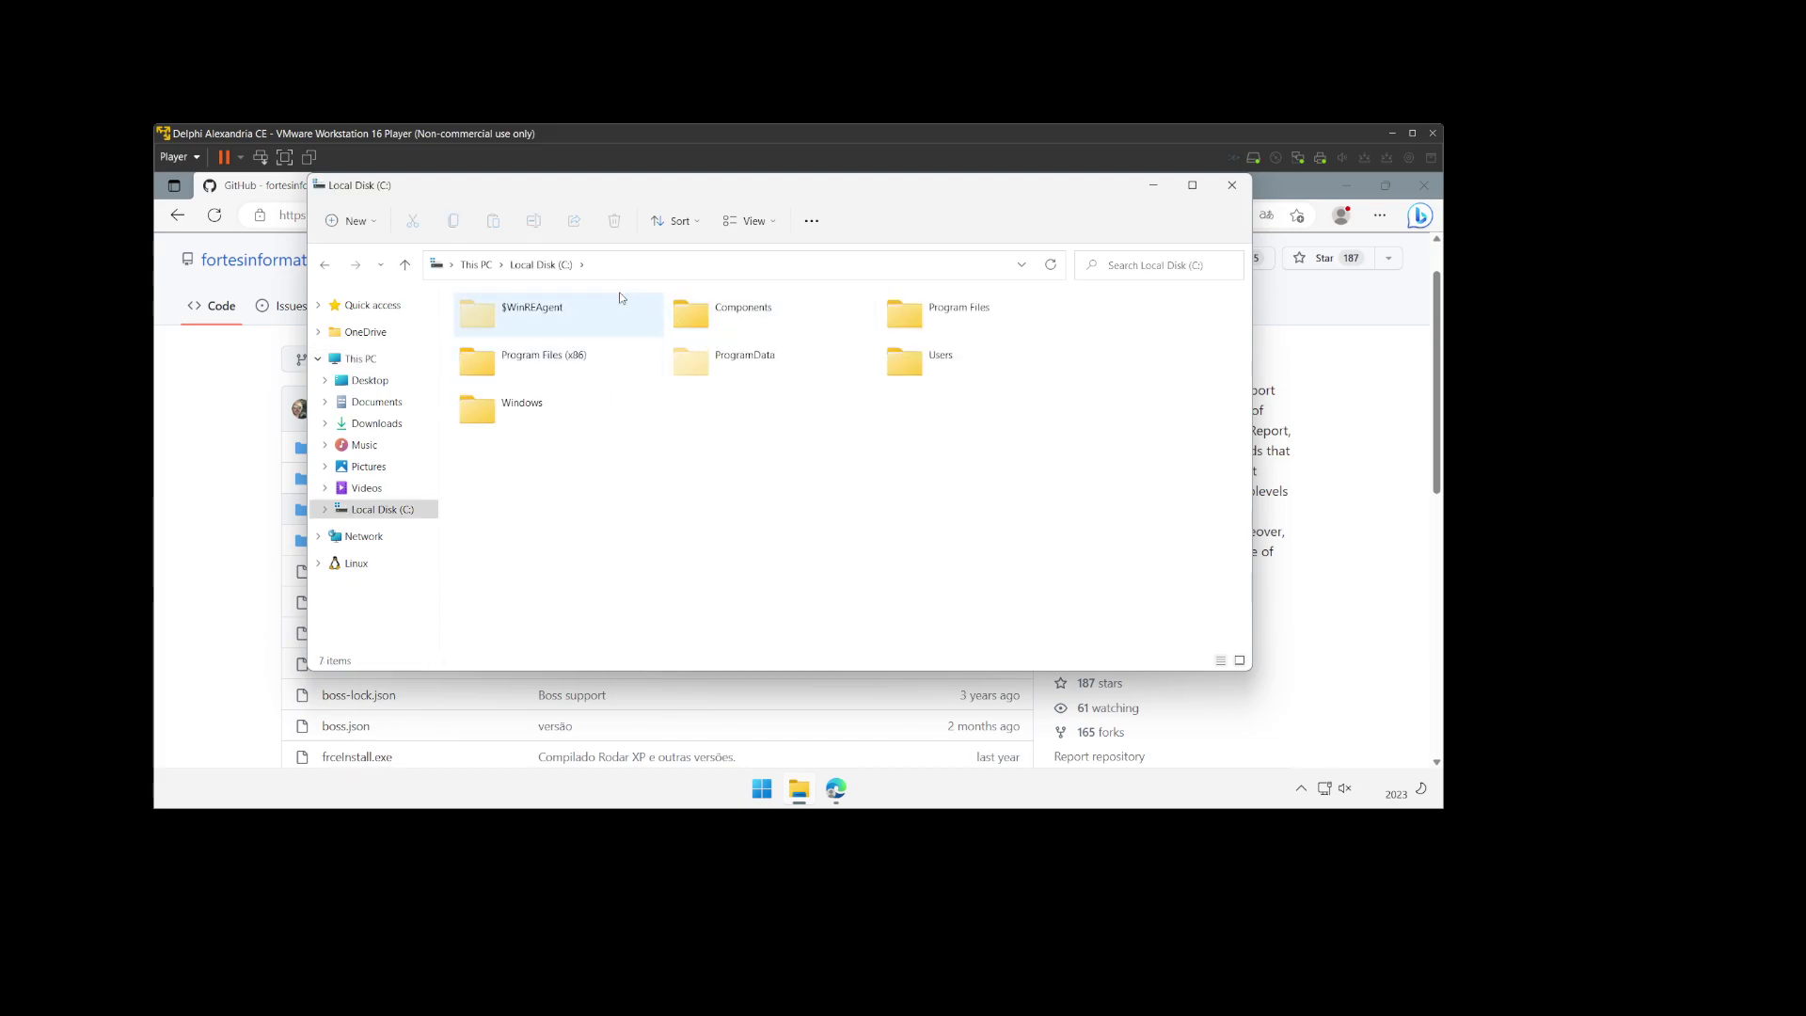
pyautogui.click(808, 224)
pyautogui.click(757, 222)
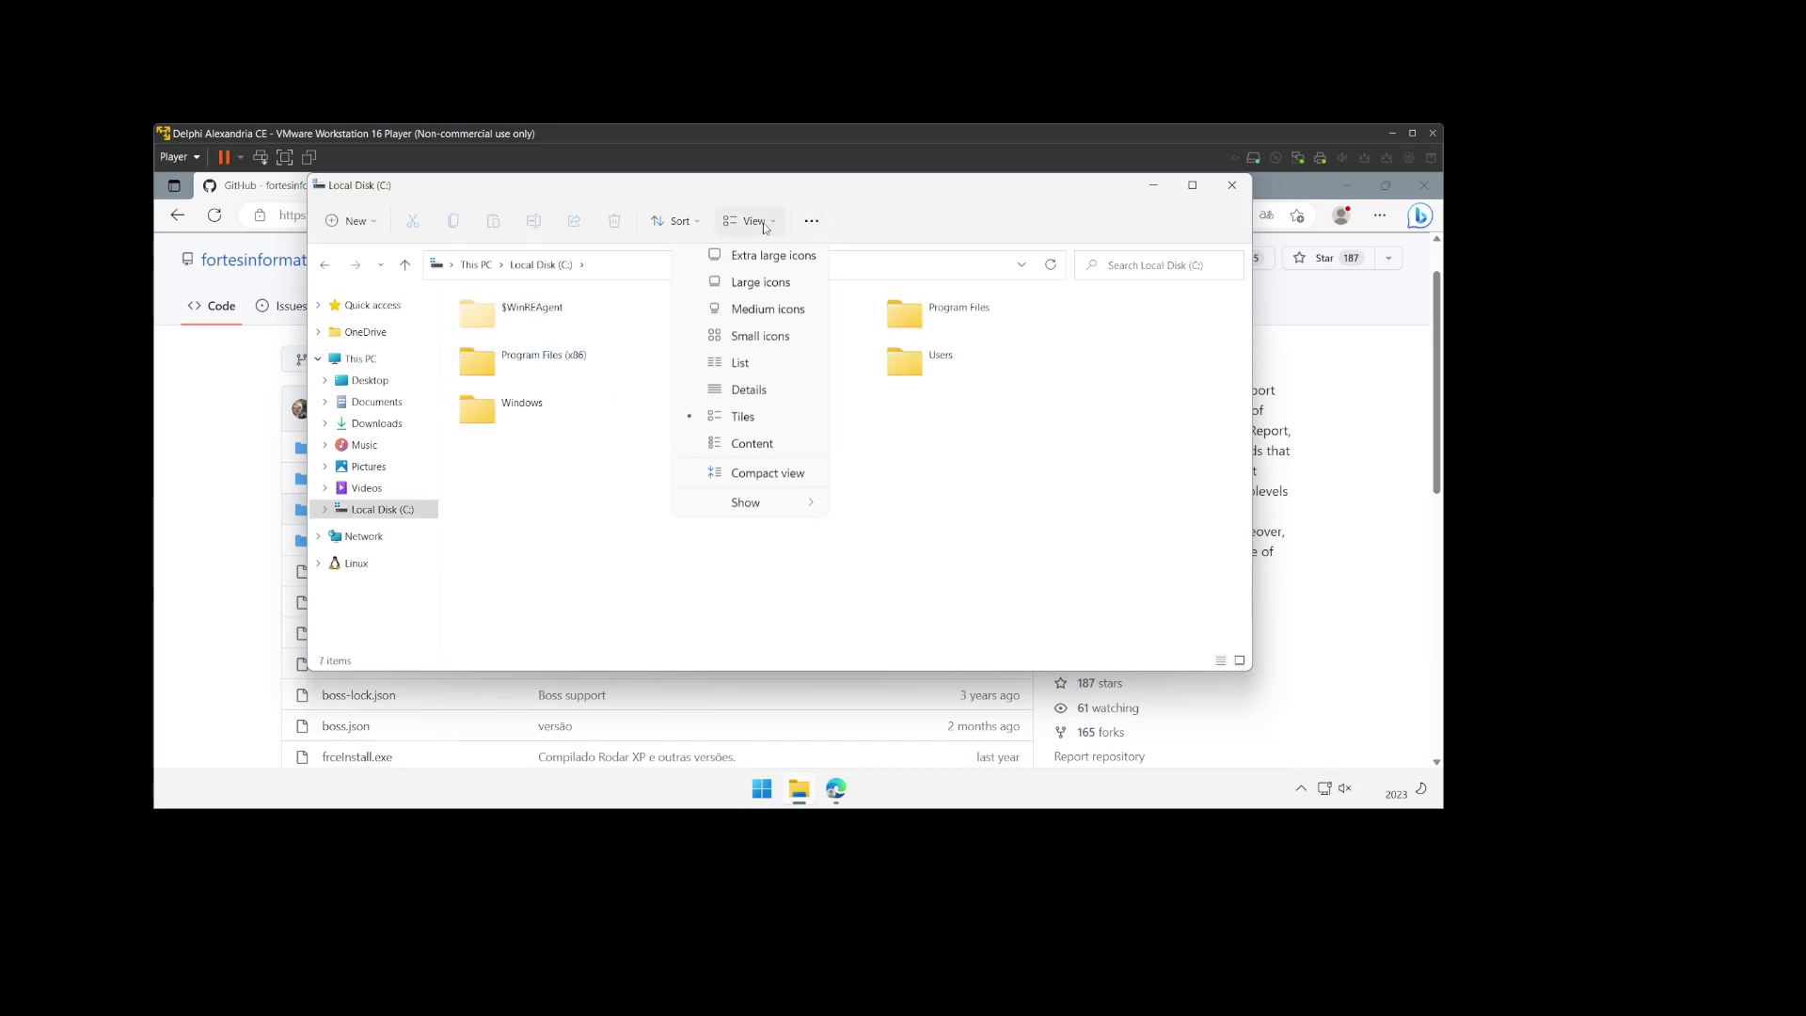
pyautogui.moveTo(746, 508)
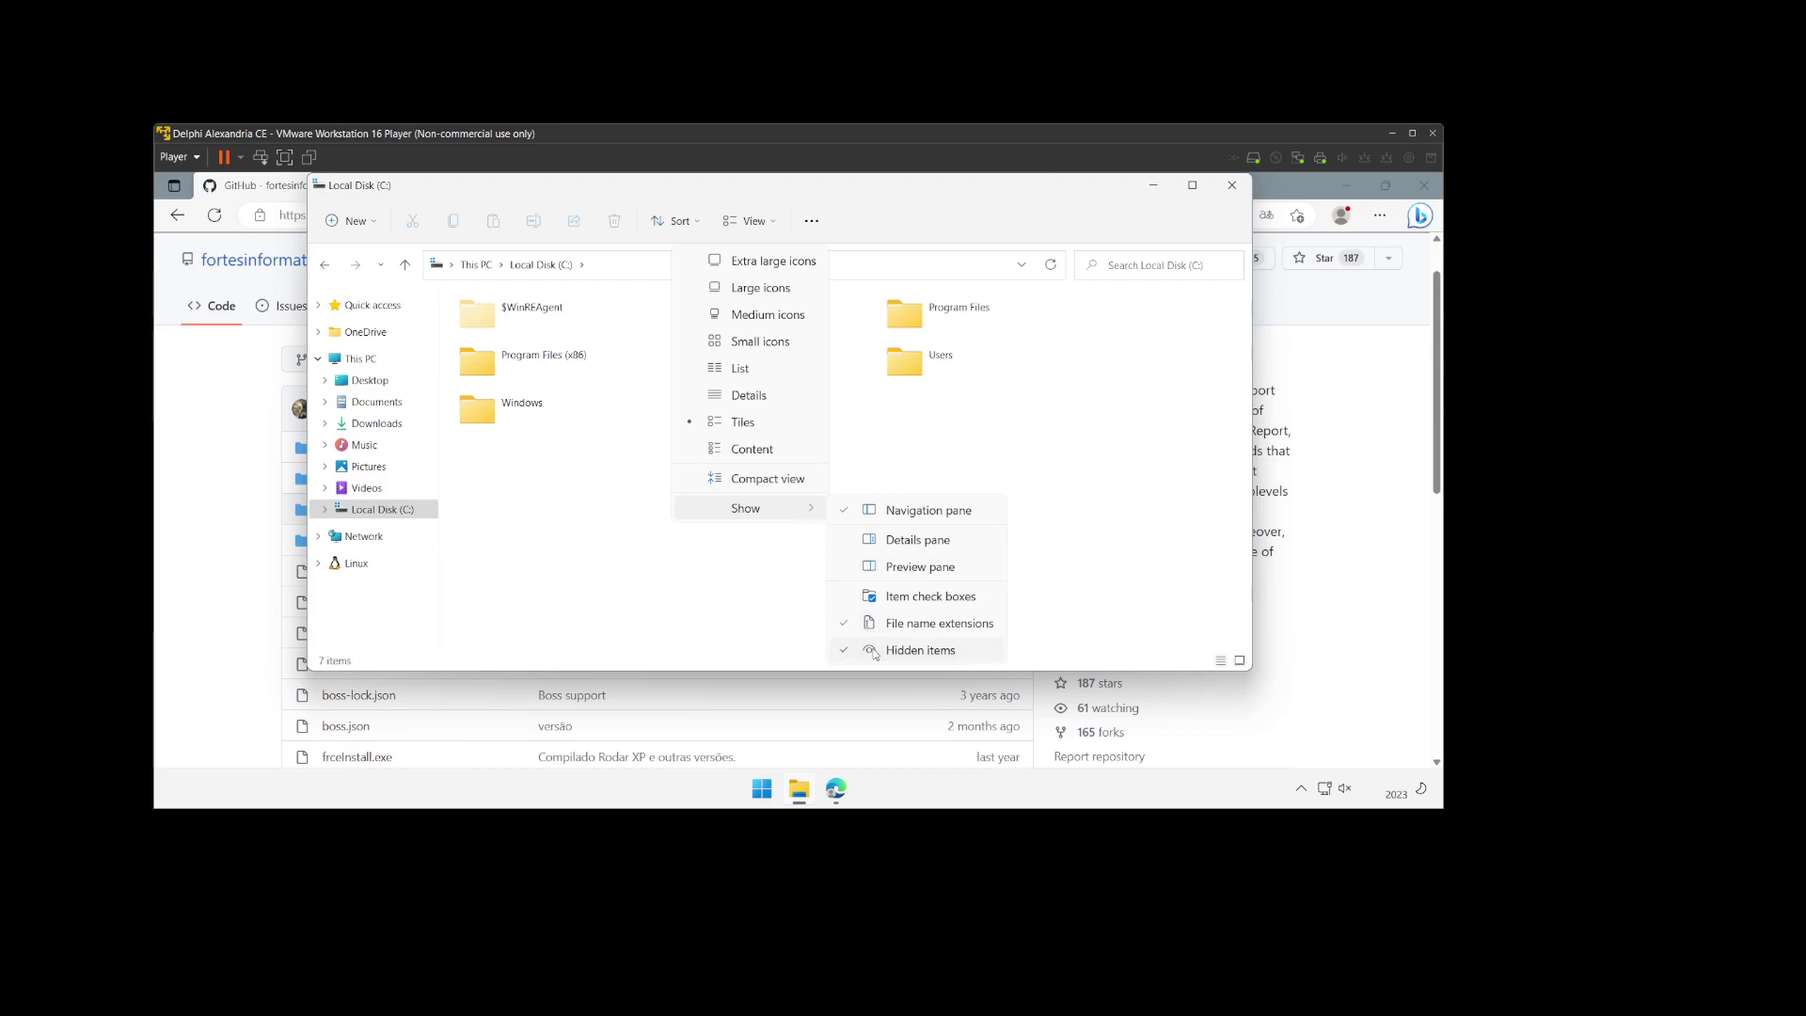
pyautogui.click(870, 650)
# Step: Permanently delete the fortesreport-ce folder from the Components folder on the C: drive
pyautogui.doubleClick(511, 307)
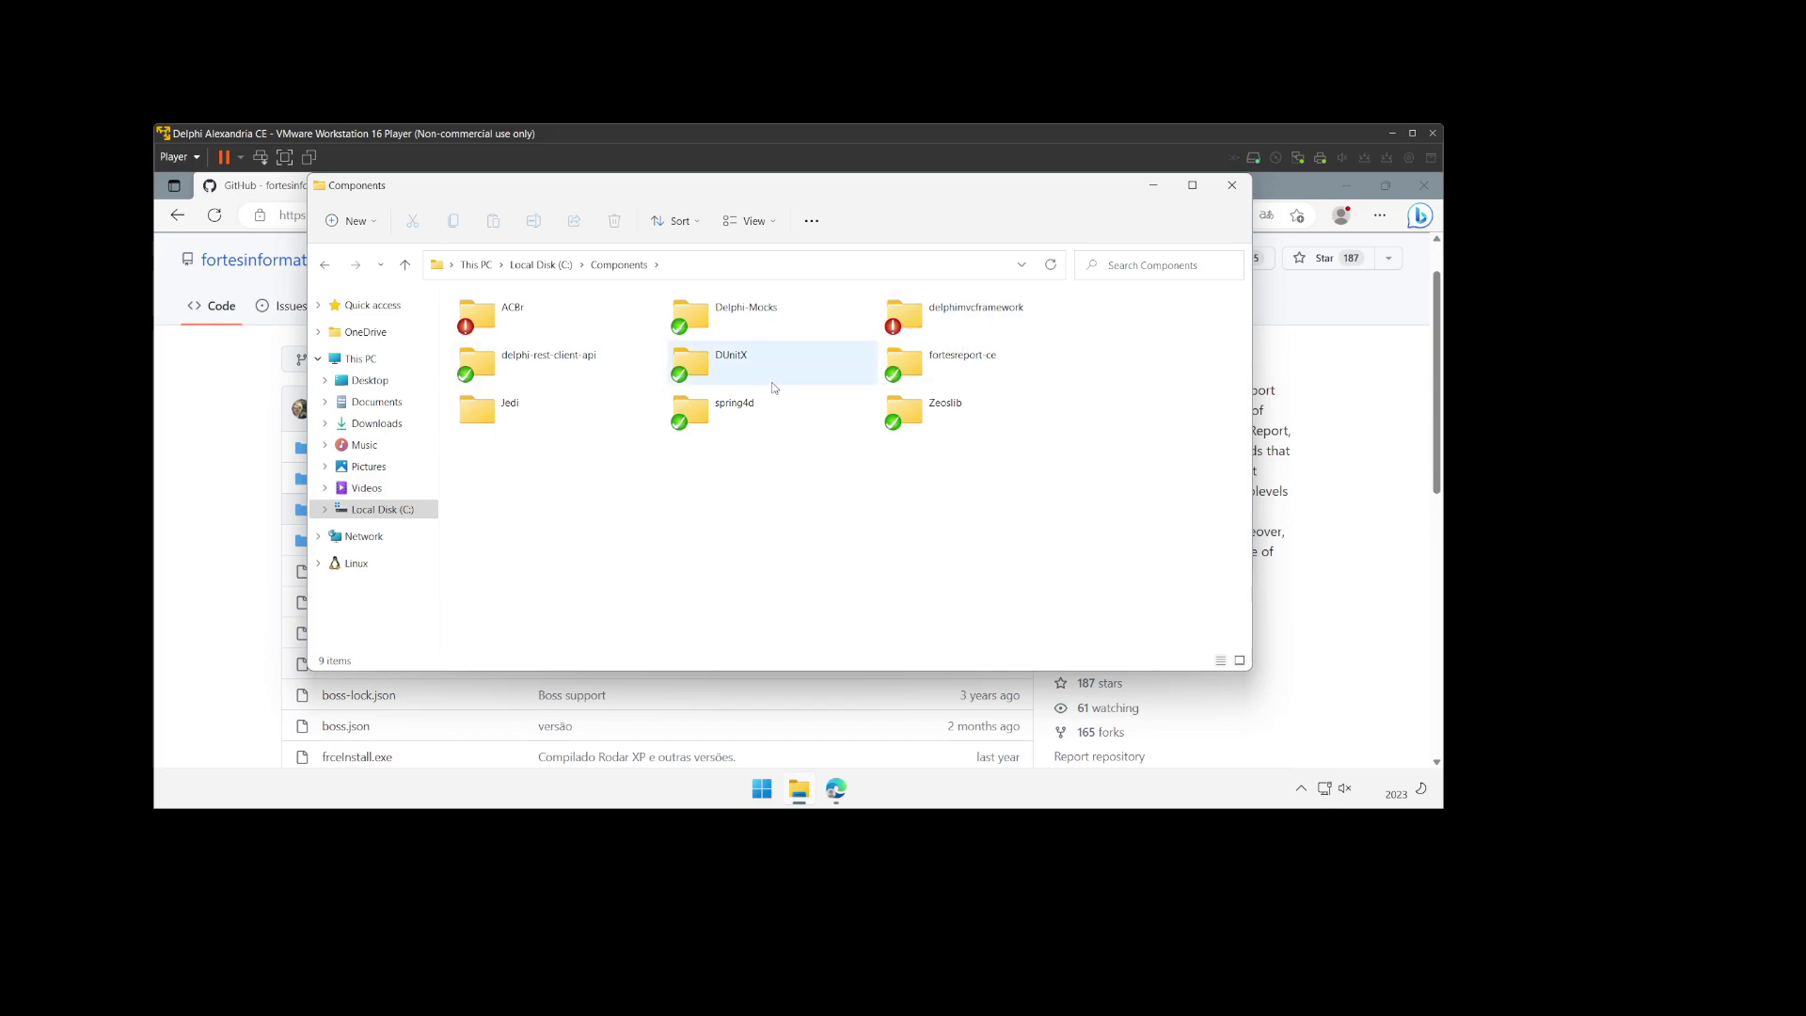
pyautogui.click(938, 385)
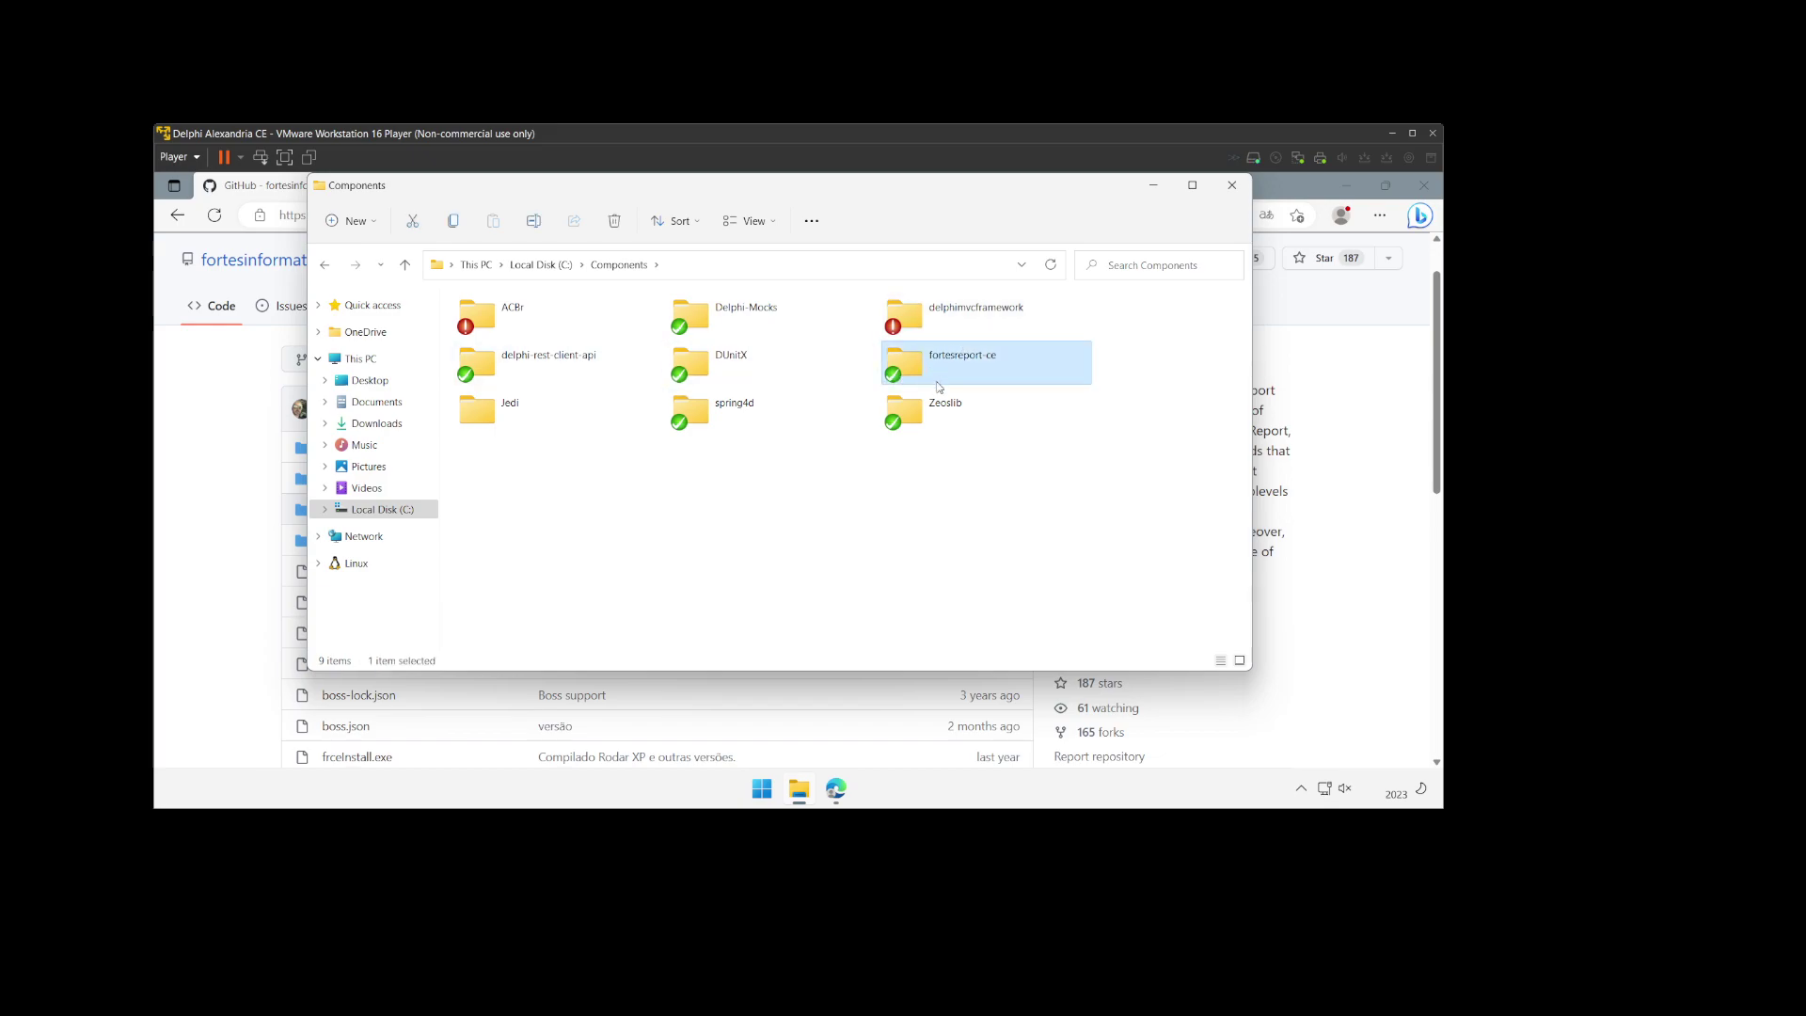
pyautogui.hotkey('shift', 'Delete')
pyautogui.press('Escape')
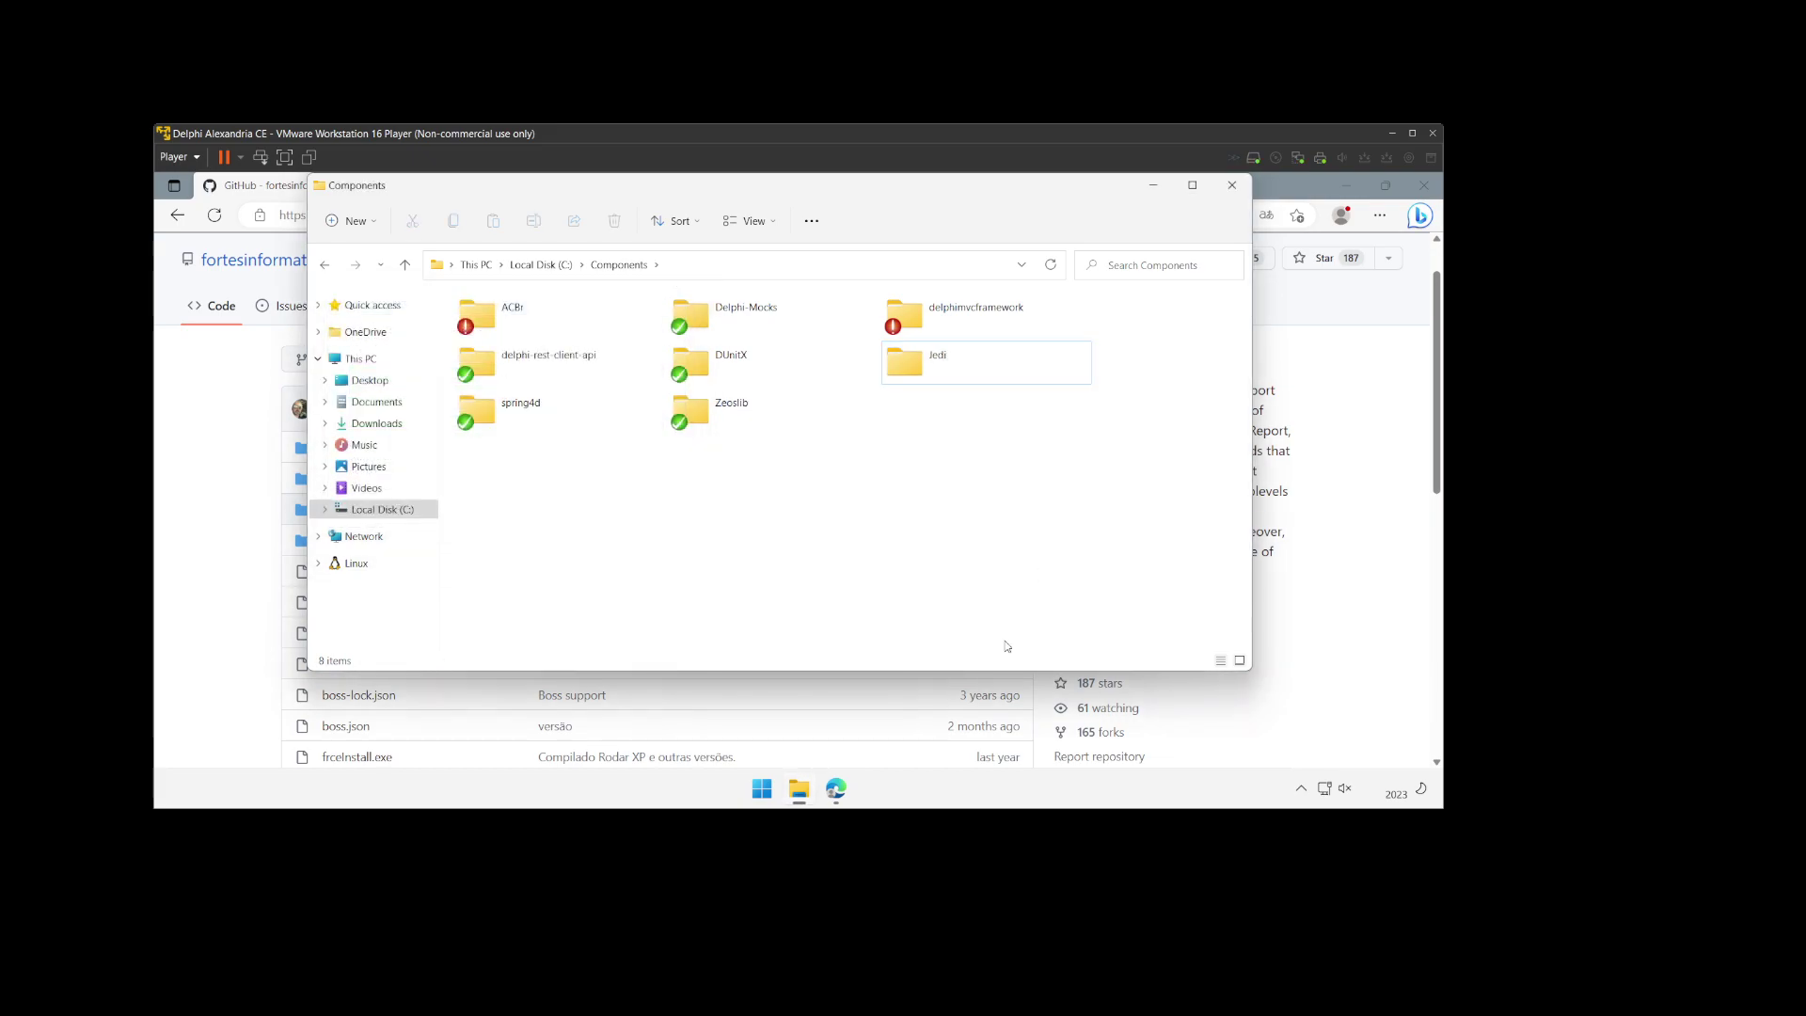
# Step: Switch back to the Edge browser, search for "git" in a new tab and open the official git-scm.com site
pyautogui.click(235, 462)
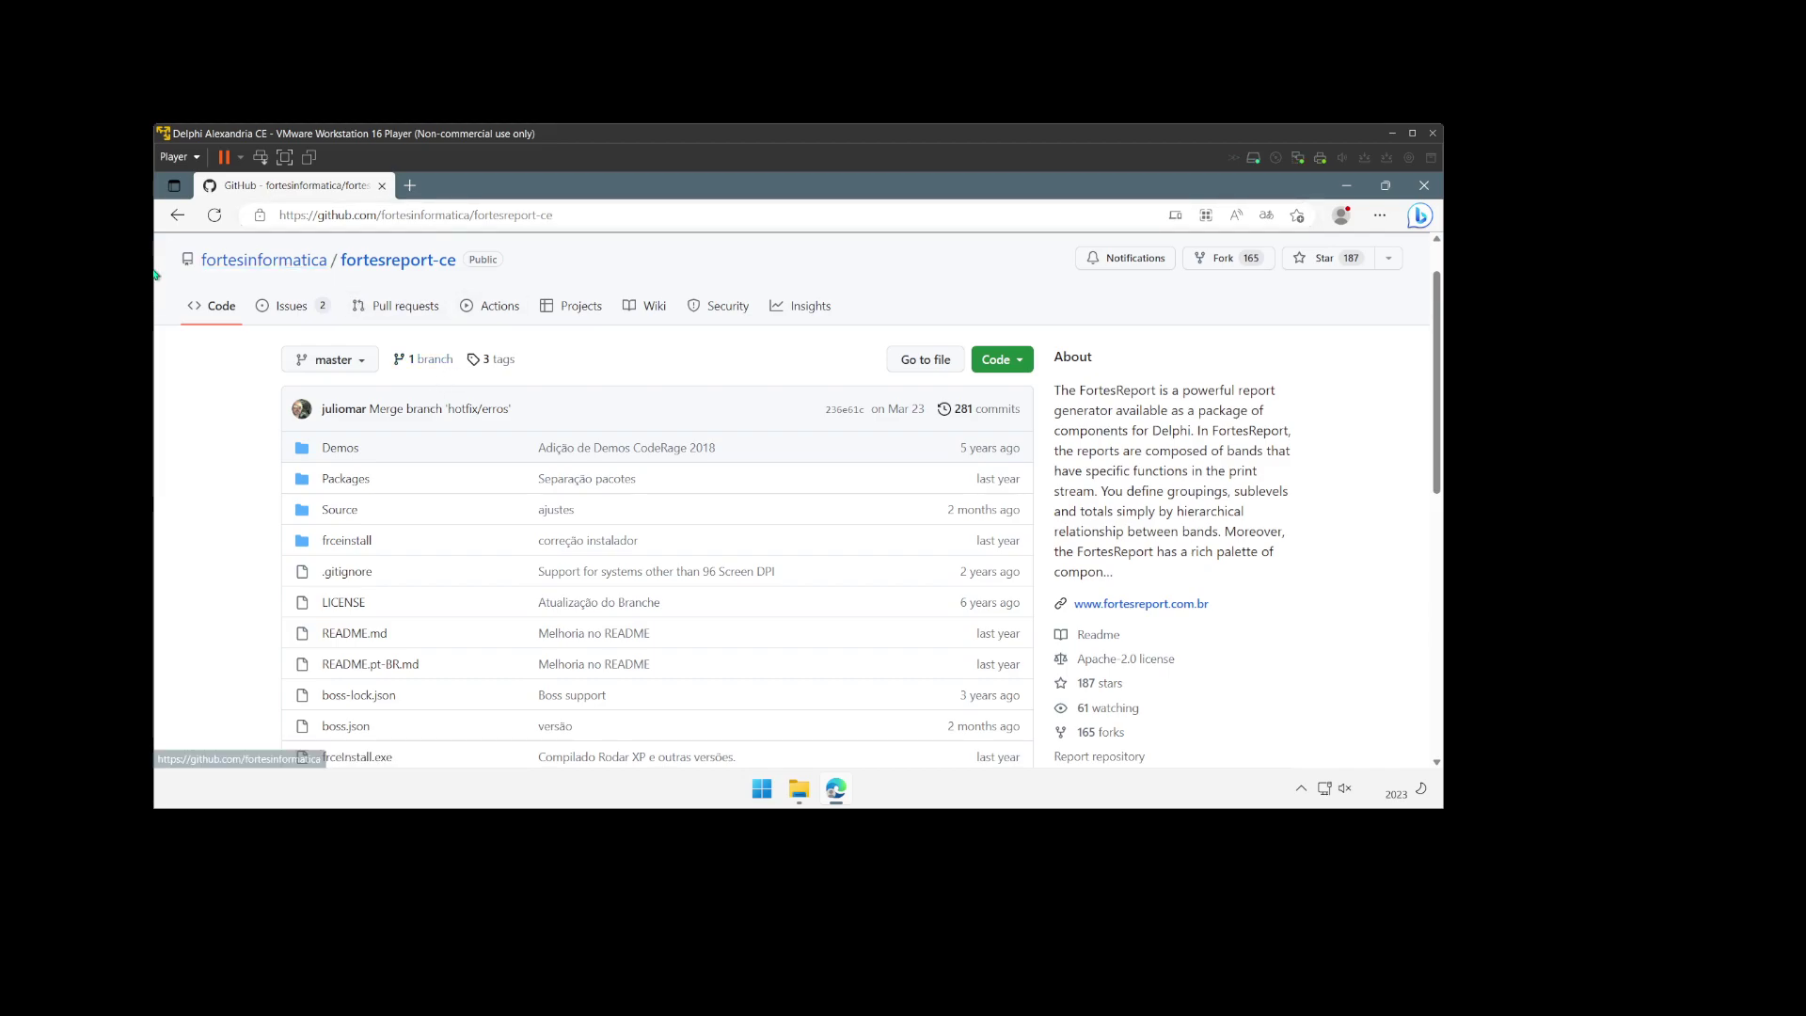
pyautogui.click(408, 185)
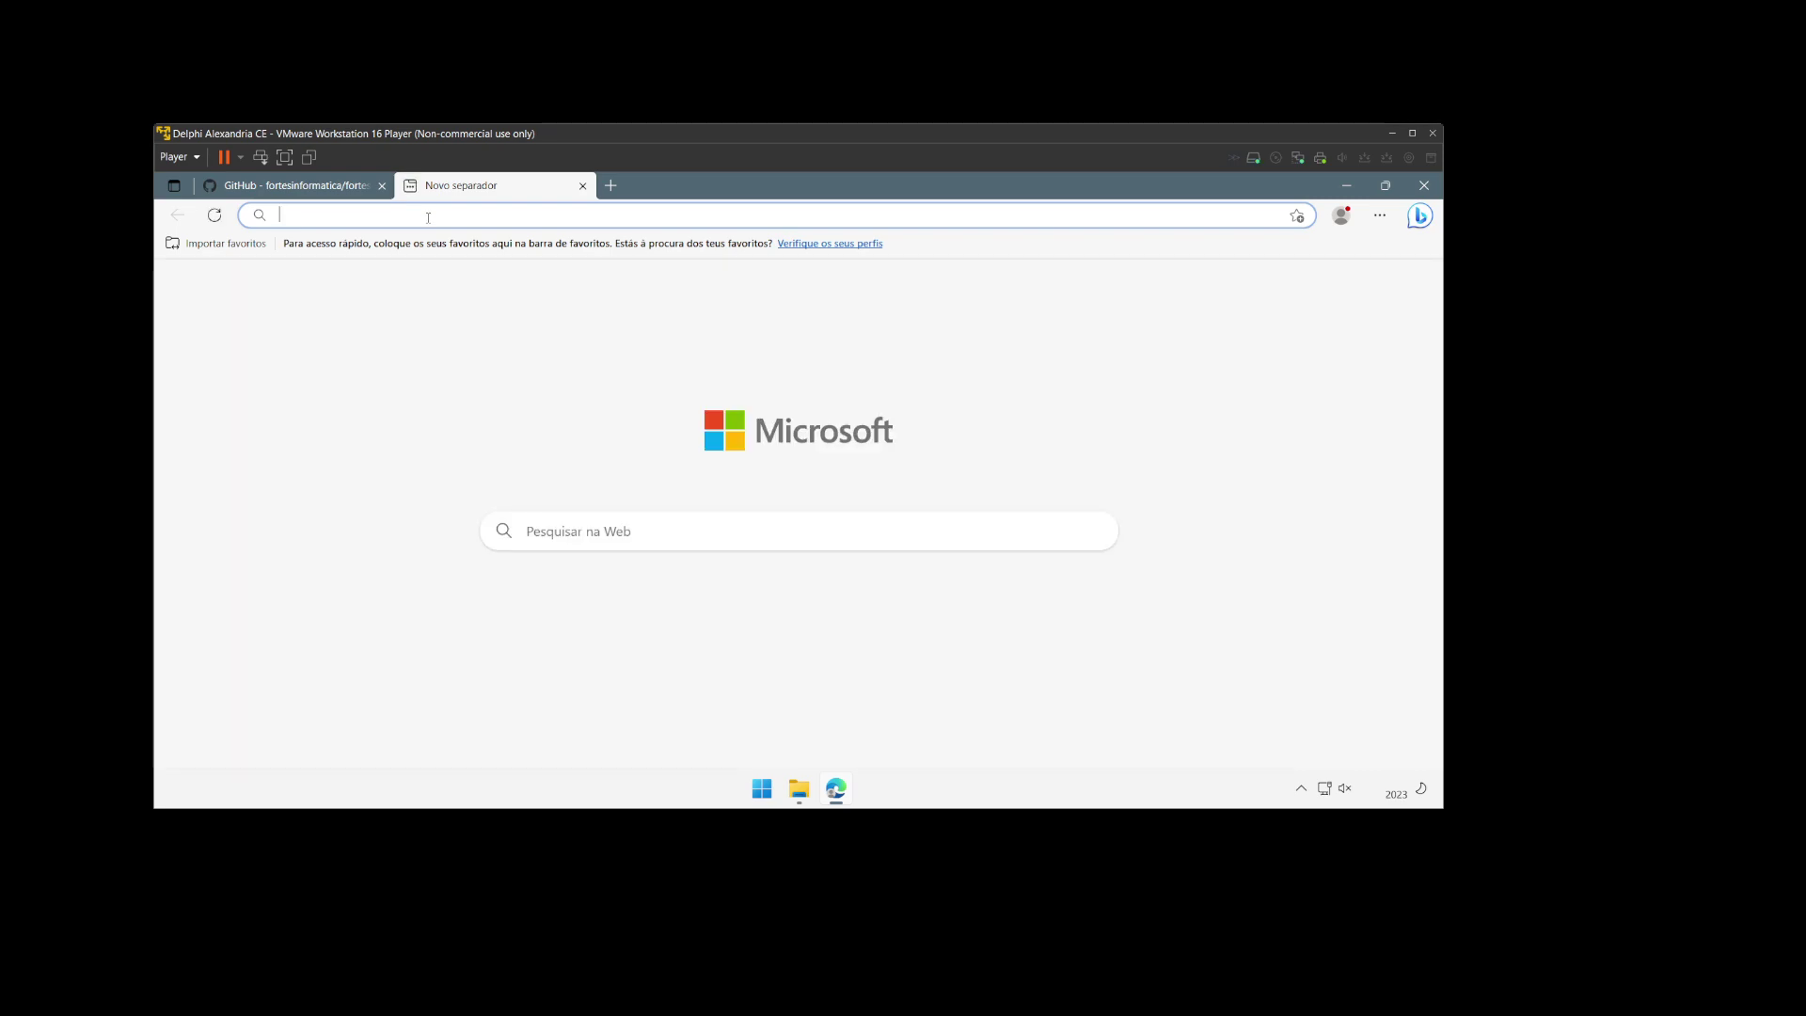
pyautogui.write('git')
pyautogui.press('BackSpace')
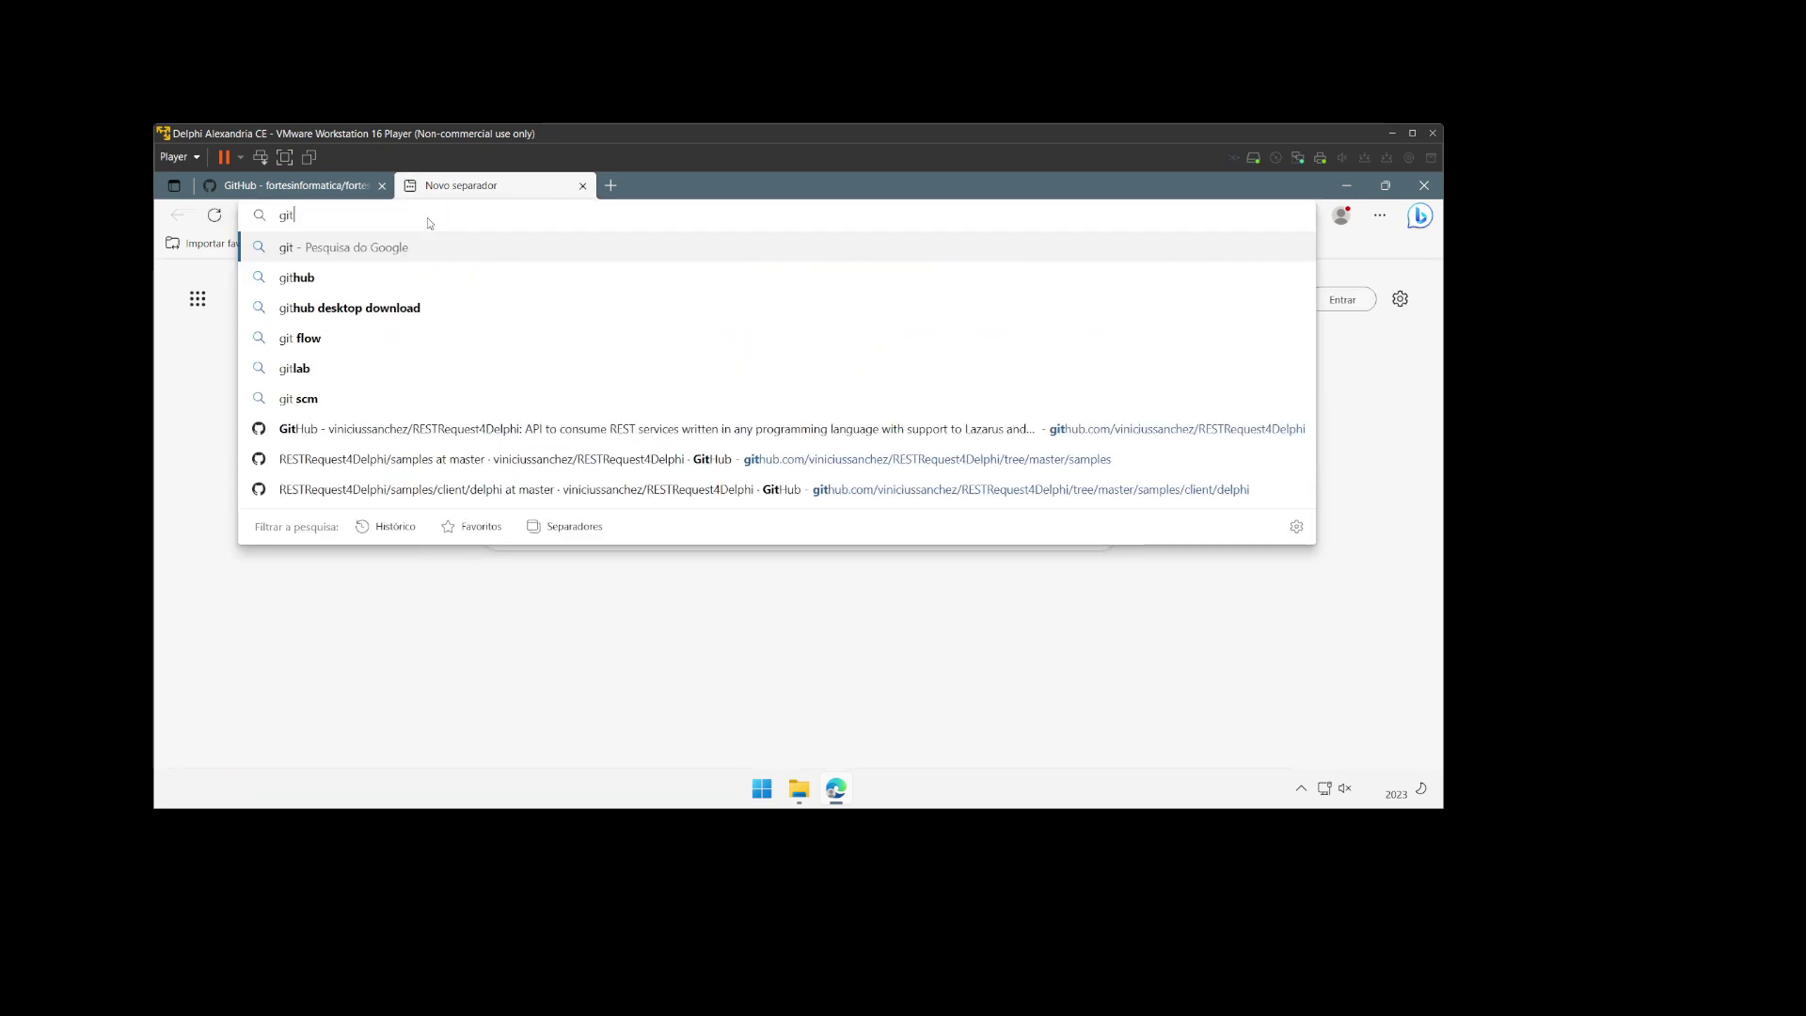
pyautogui.press('Return')
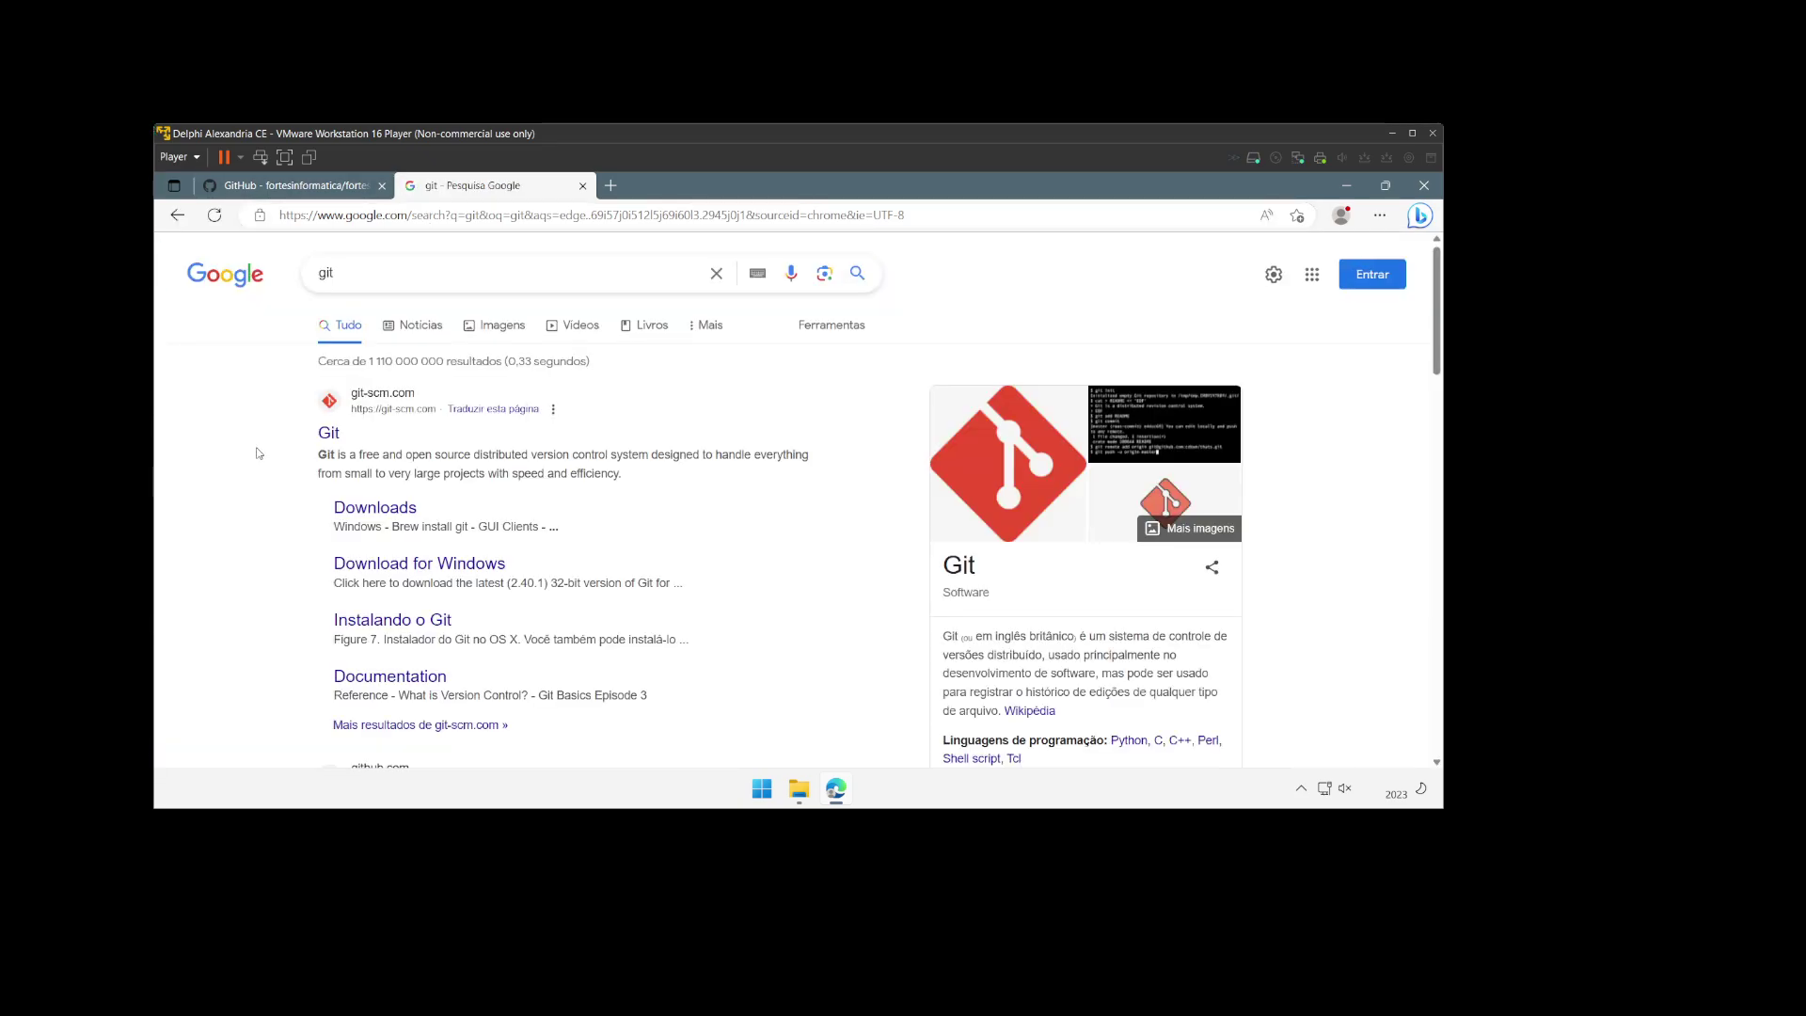
pyautogui.click(328, 433)
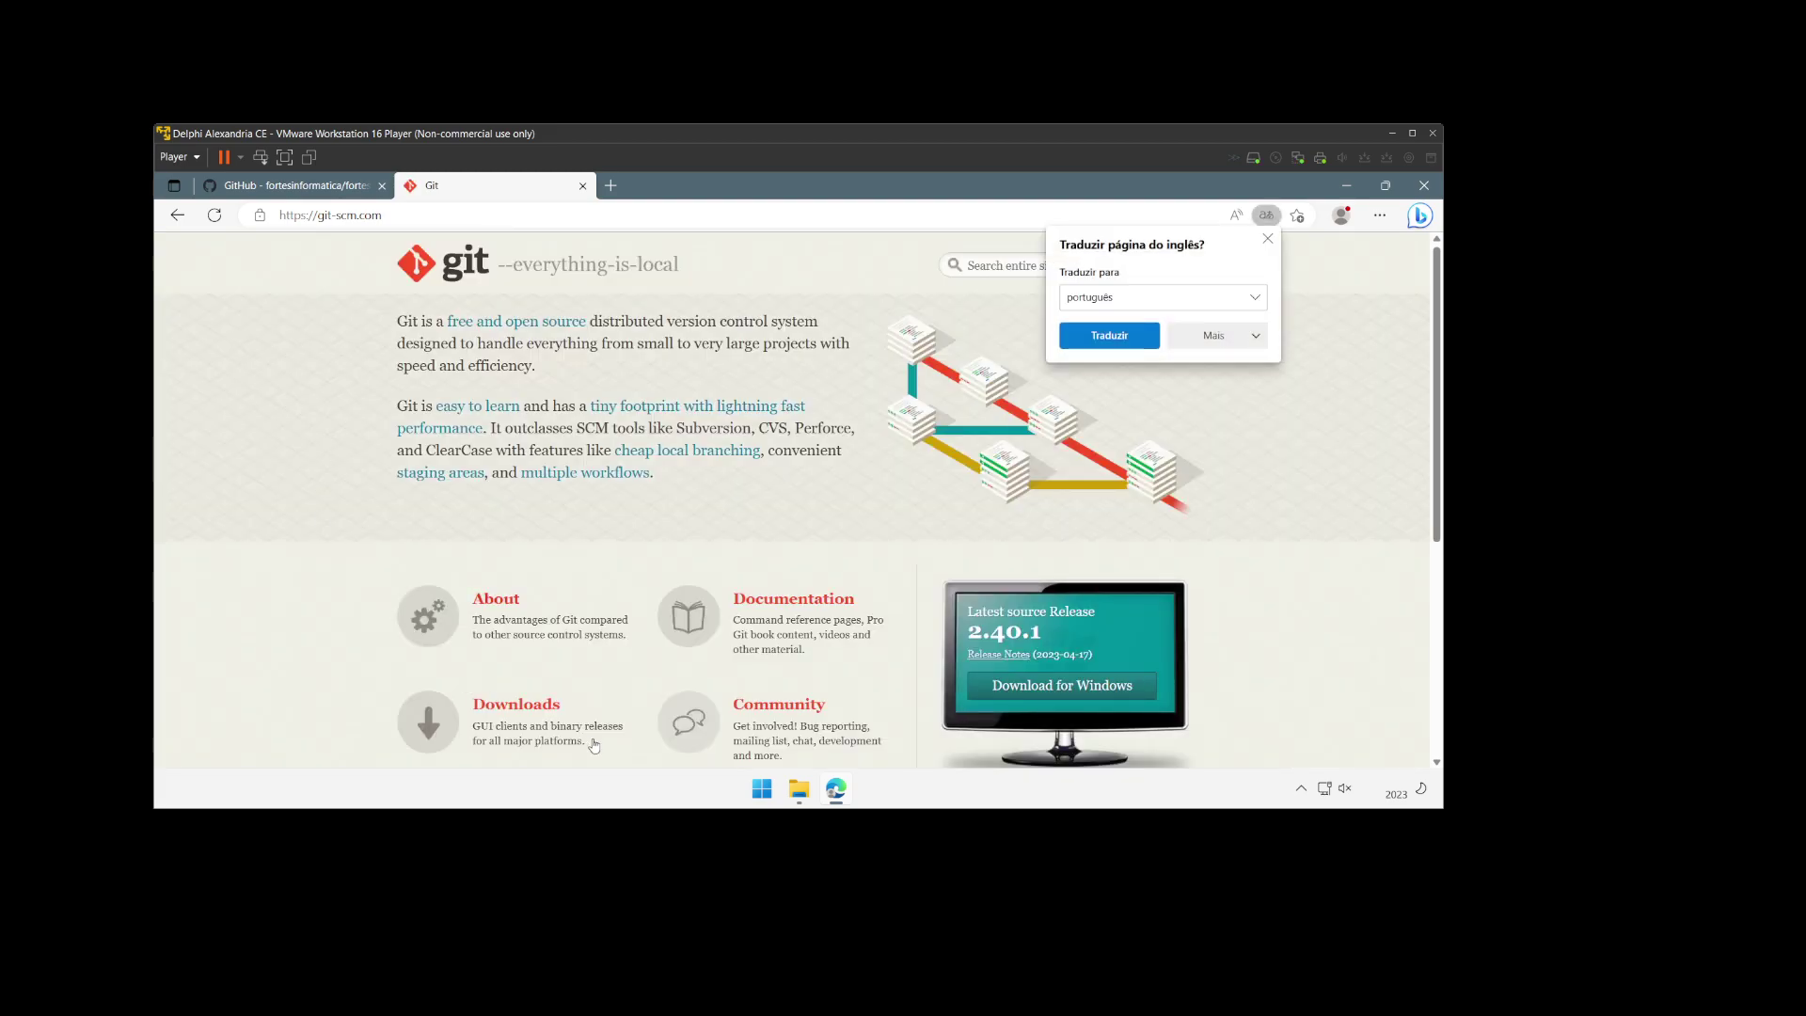
# Step: Download the 64-bit Git for Windows standalone installer and keep the flagged file
pyautogui.click(1044, 694)
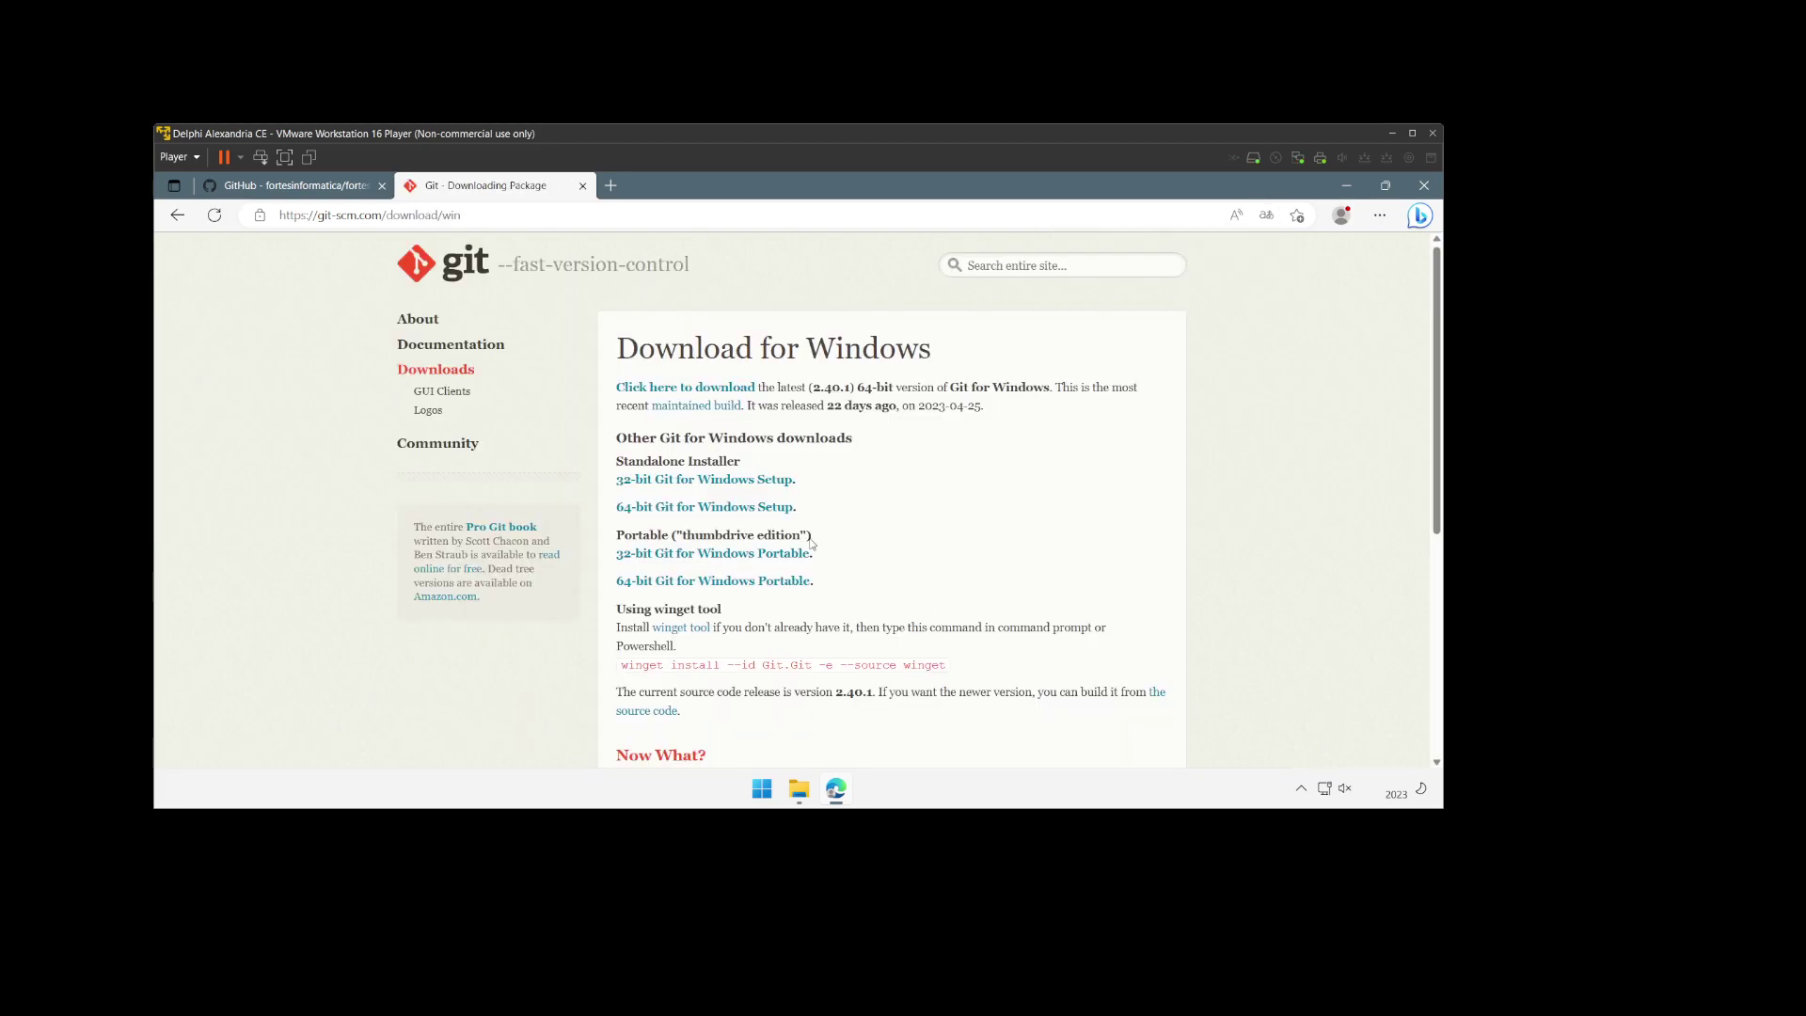
pyautogui.click(683, 515)
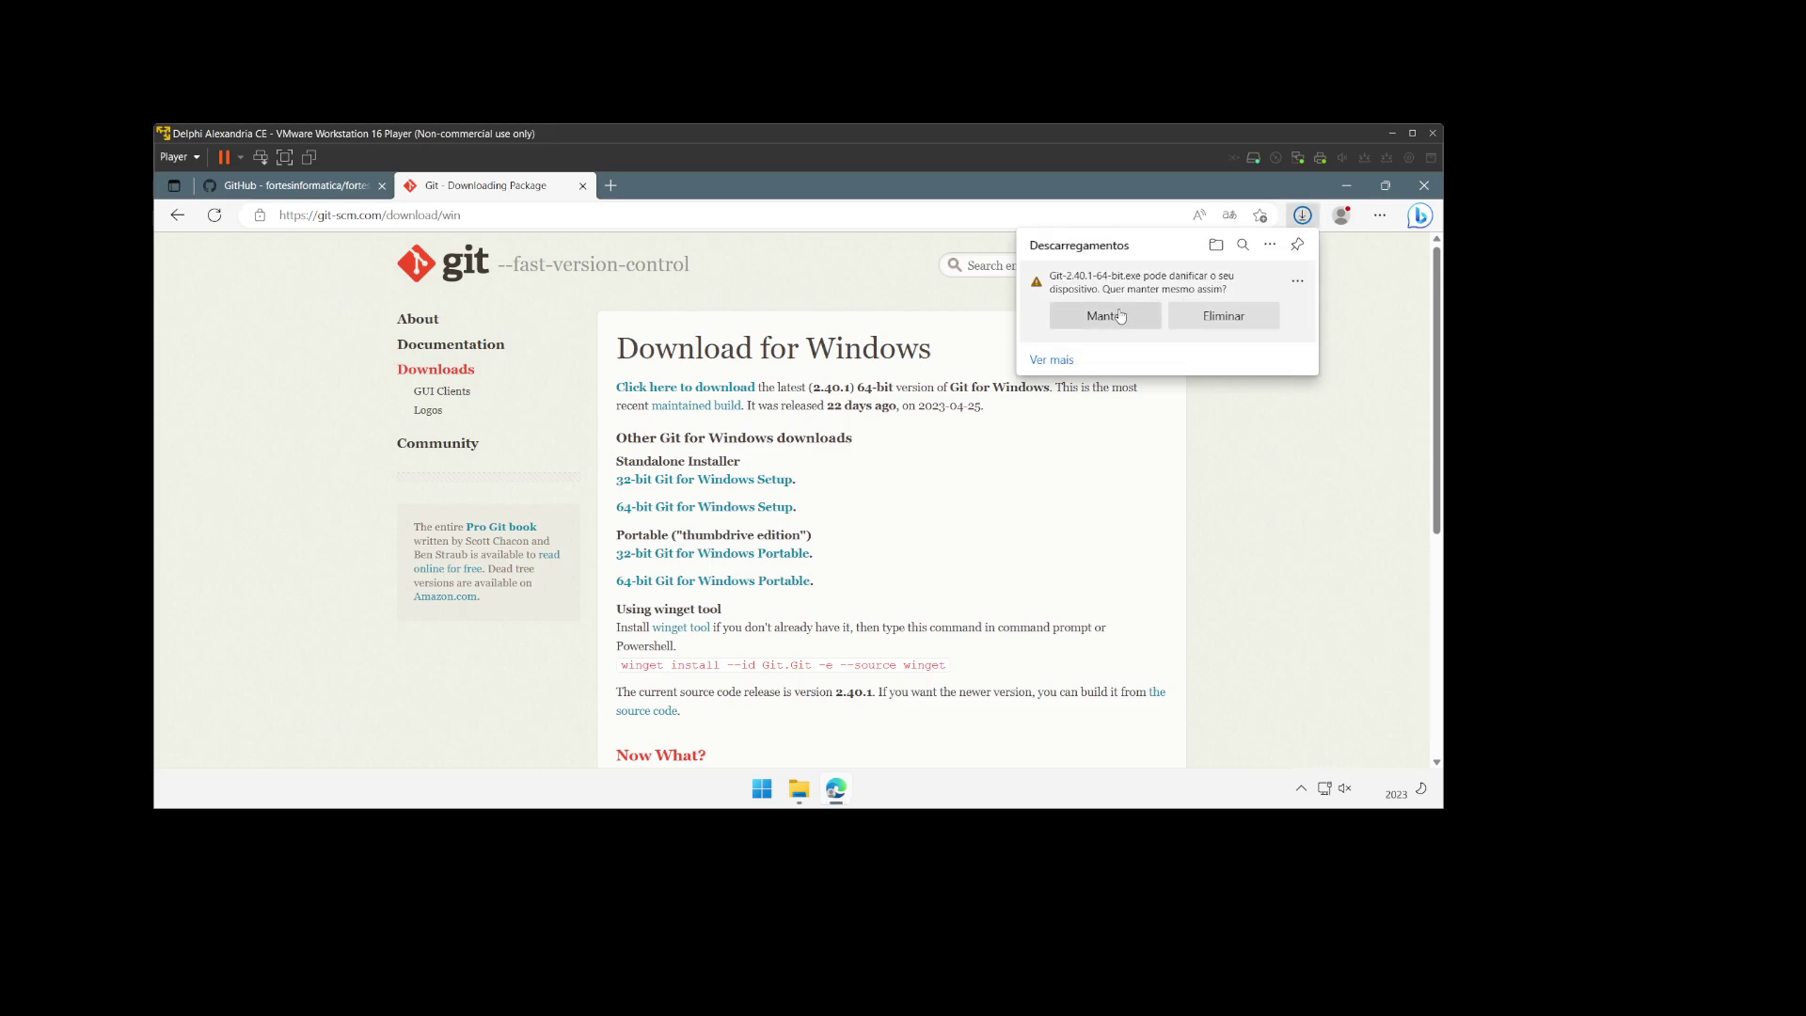
pyautogui.click(1123, 316)
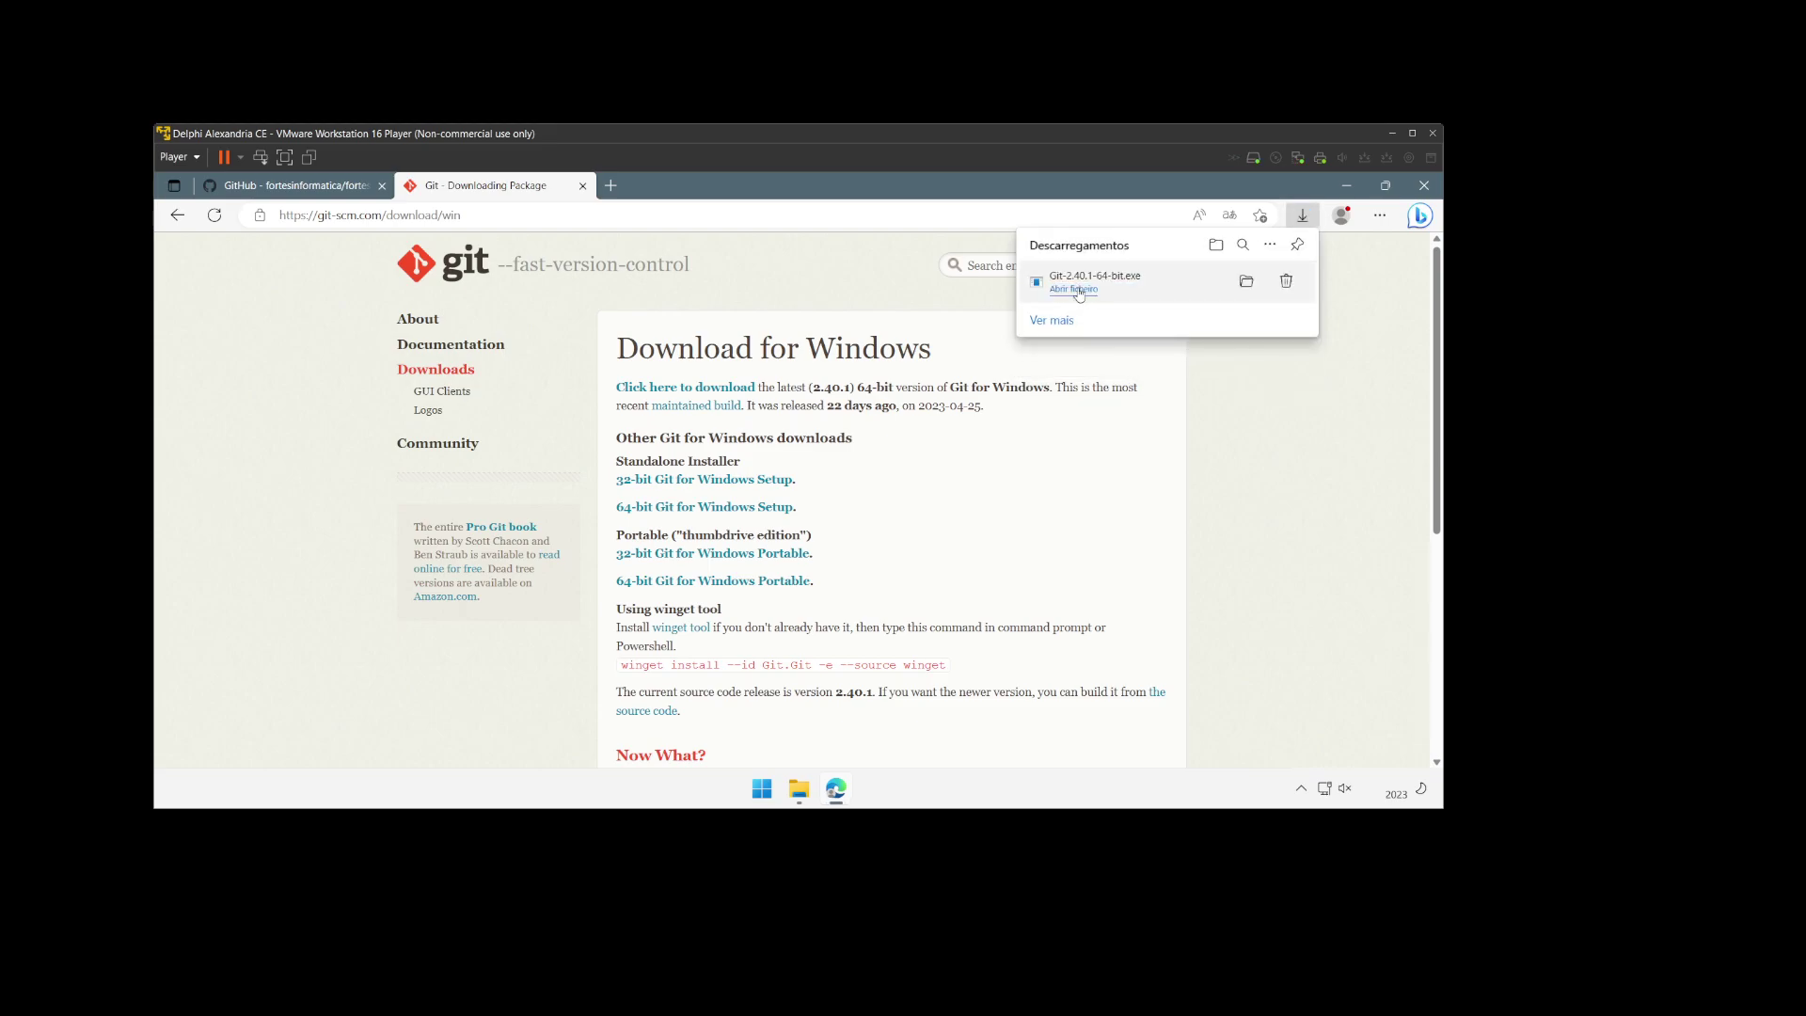
# Step: Run the downloaded Git-2.40.1-64-bit.exe and allow it to make changes to the device
pyautogui.click(1079, 291)
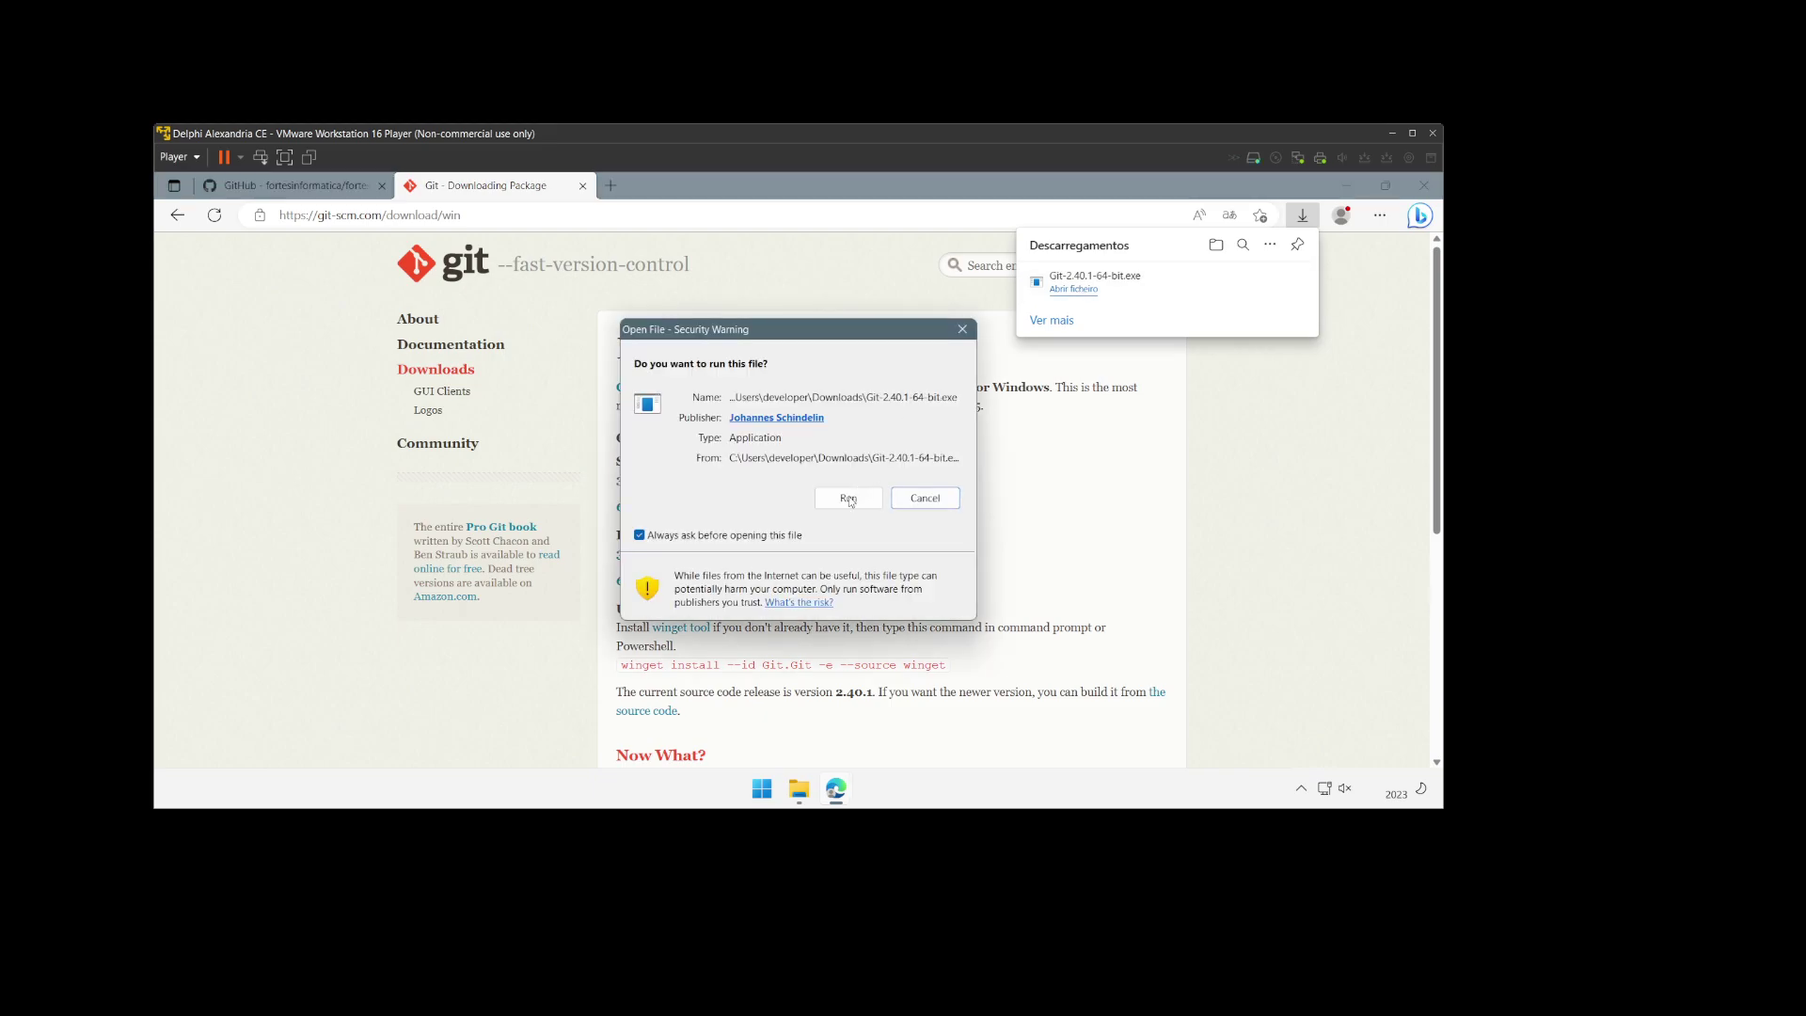
pyautogui.click(848, 497)
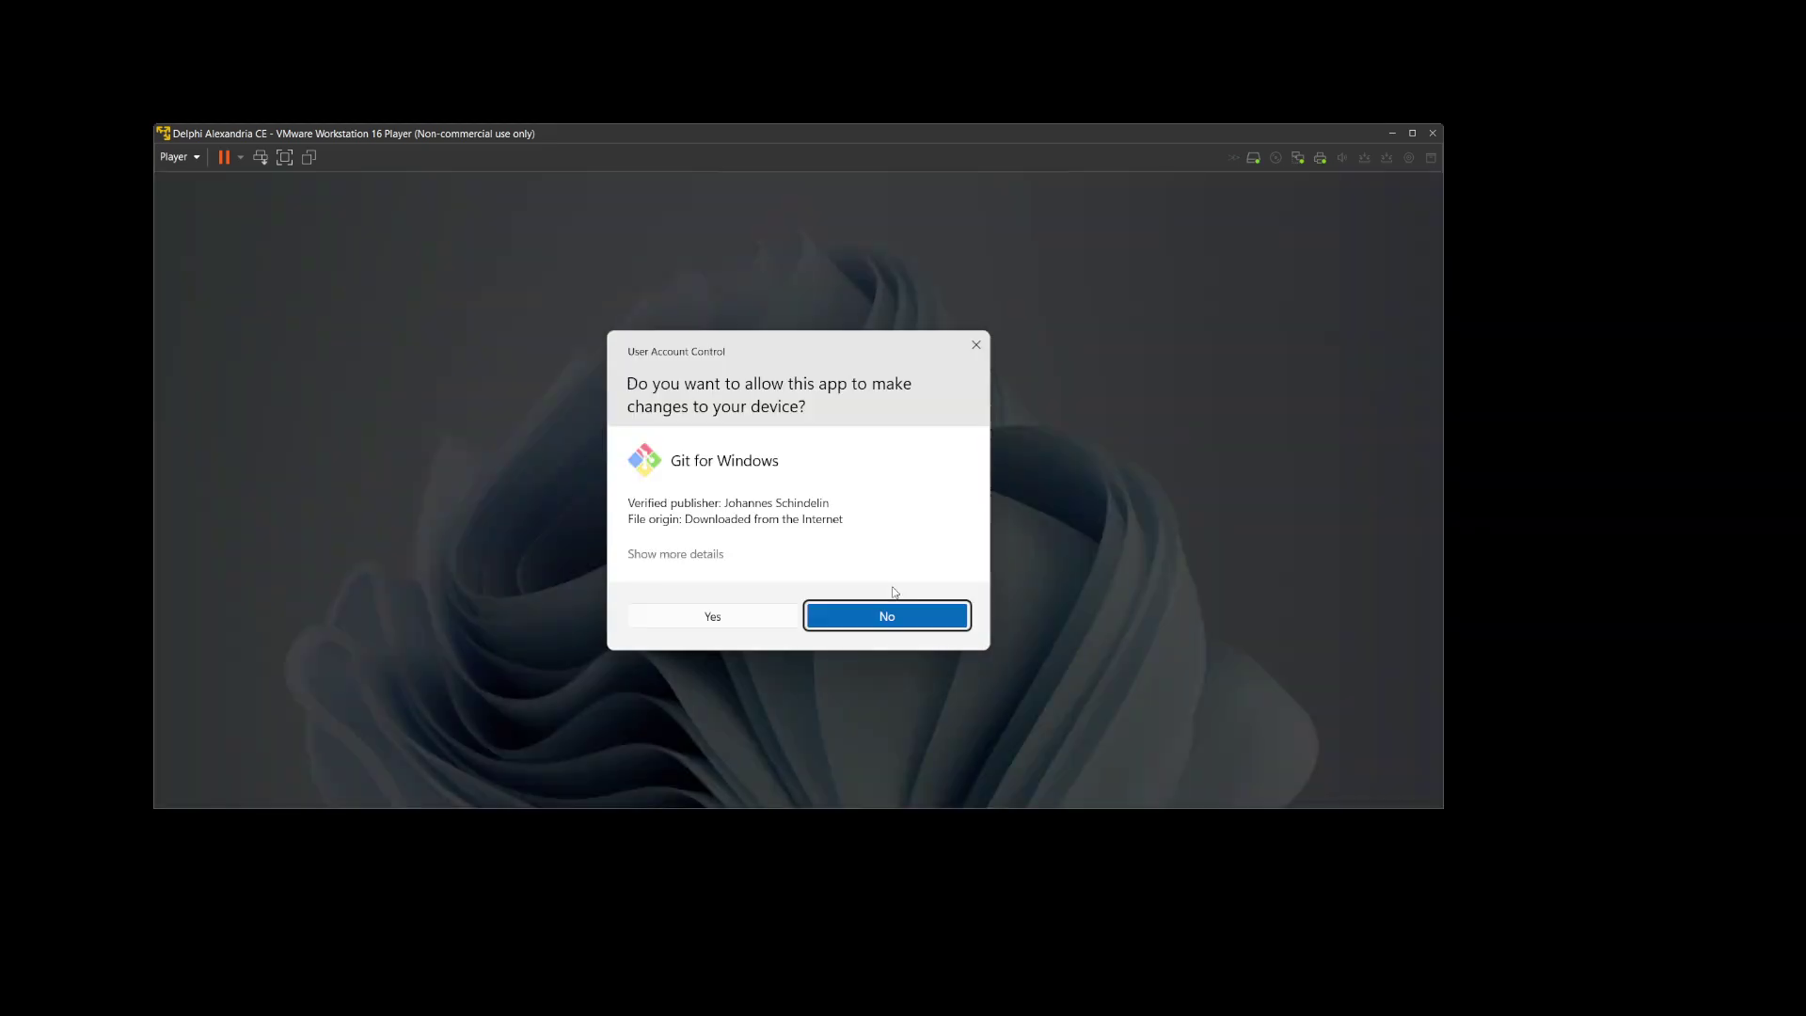
pyautogui.click(828, 614)
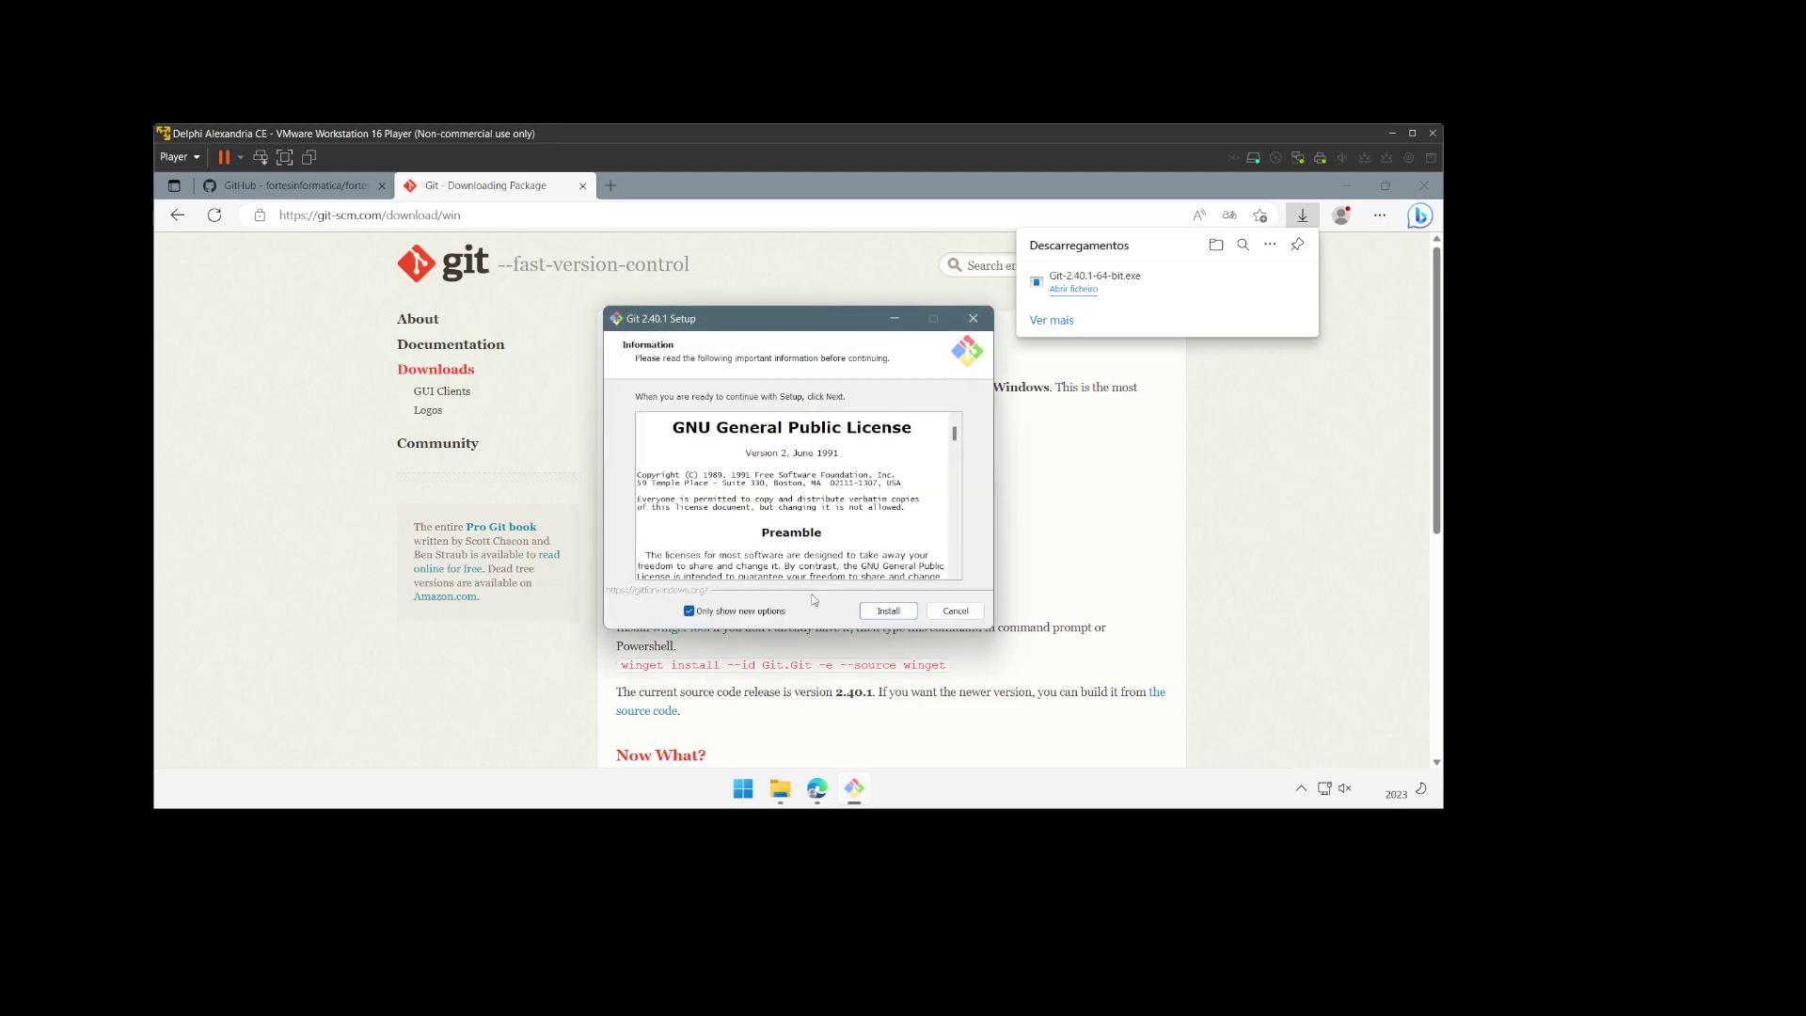
# Step: Show all setup options instead of only new ones, and exclude Git GUI Here from the components to install
pyautogui.click(770, 613)
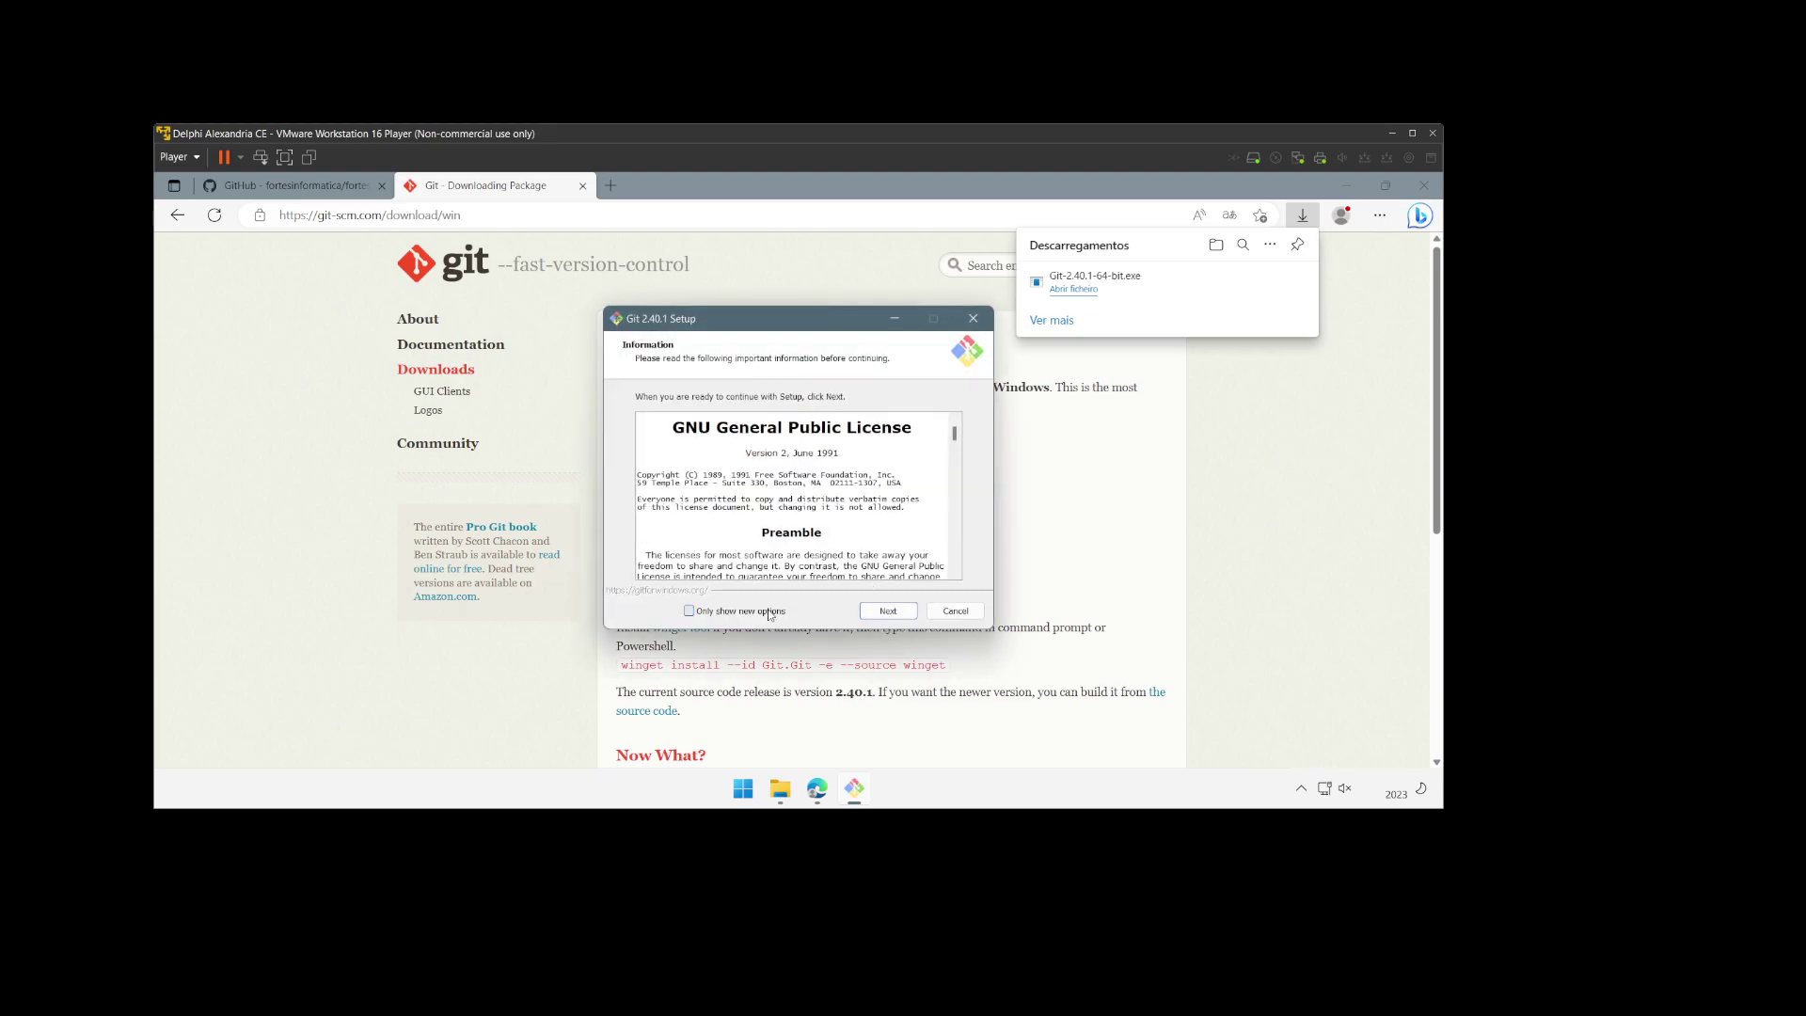
pyautogui.click(889, 612)
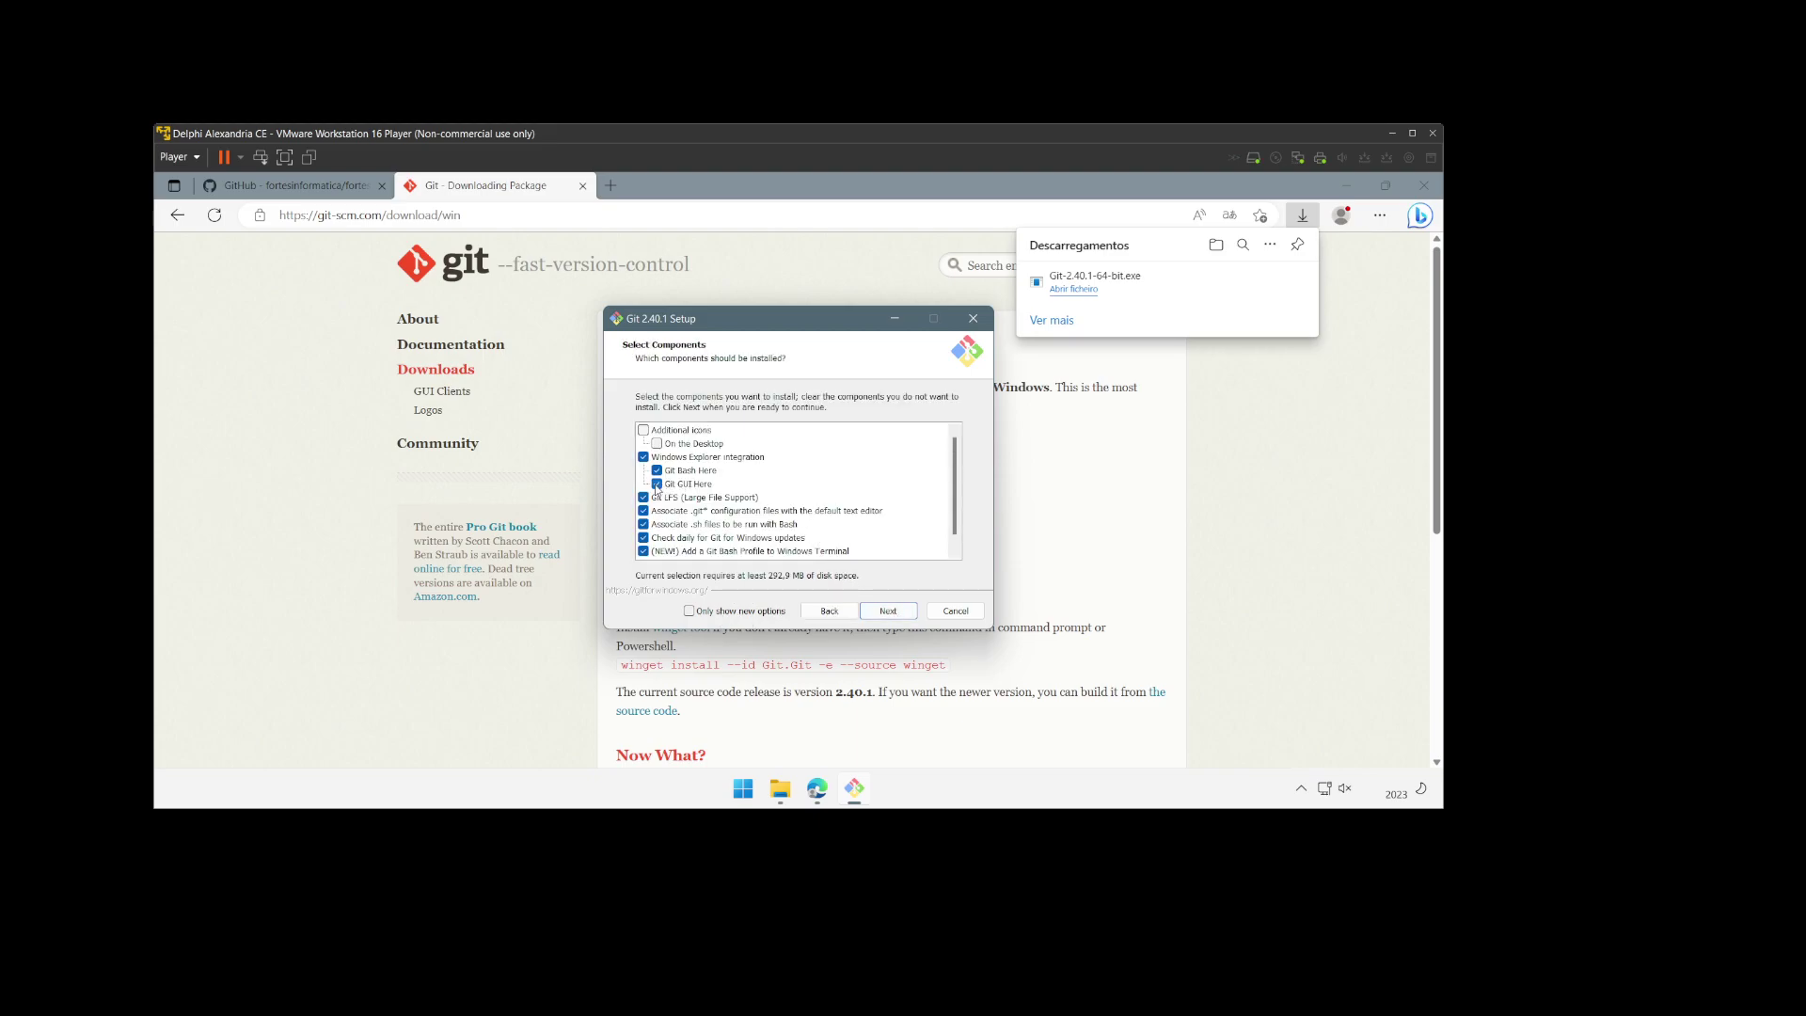
pyautogui.click(668, 486)
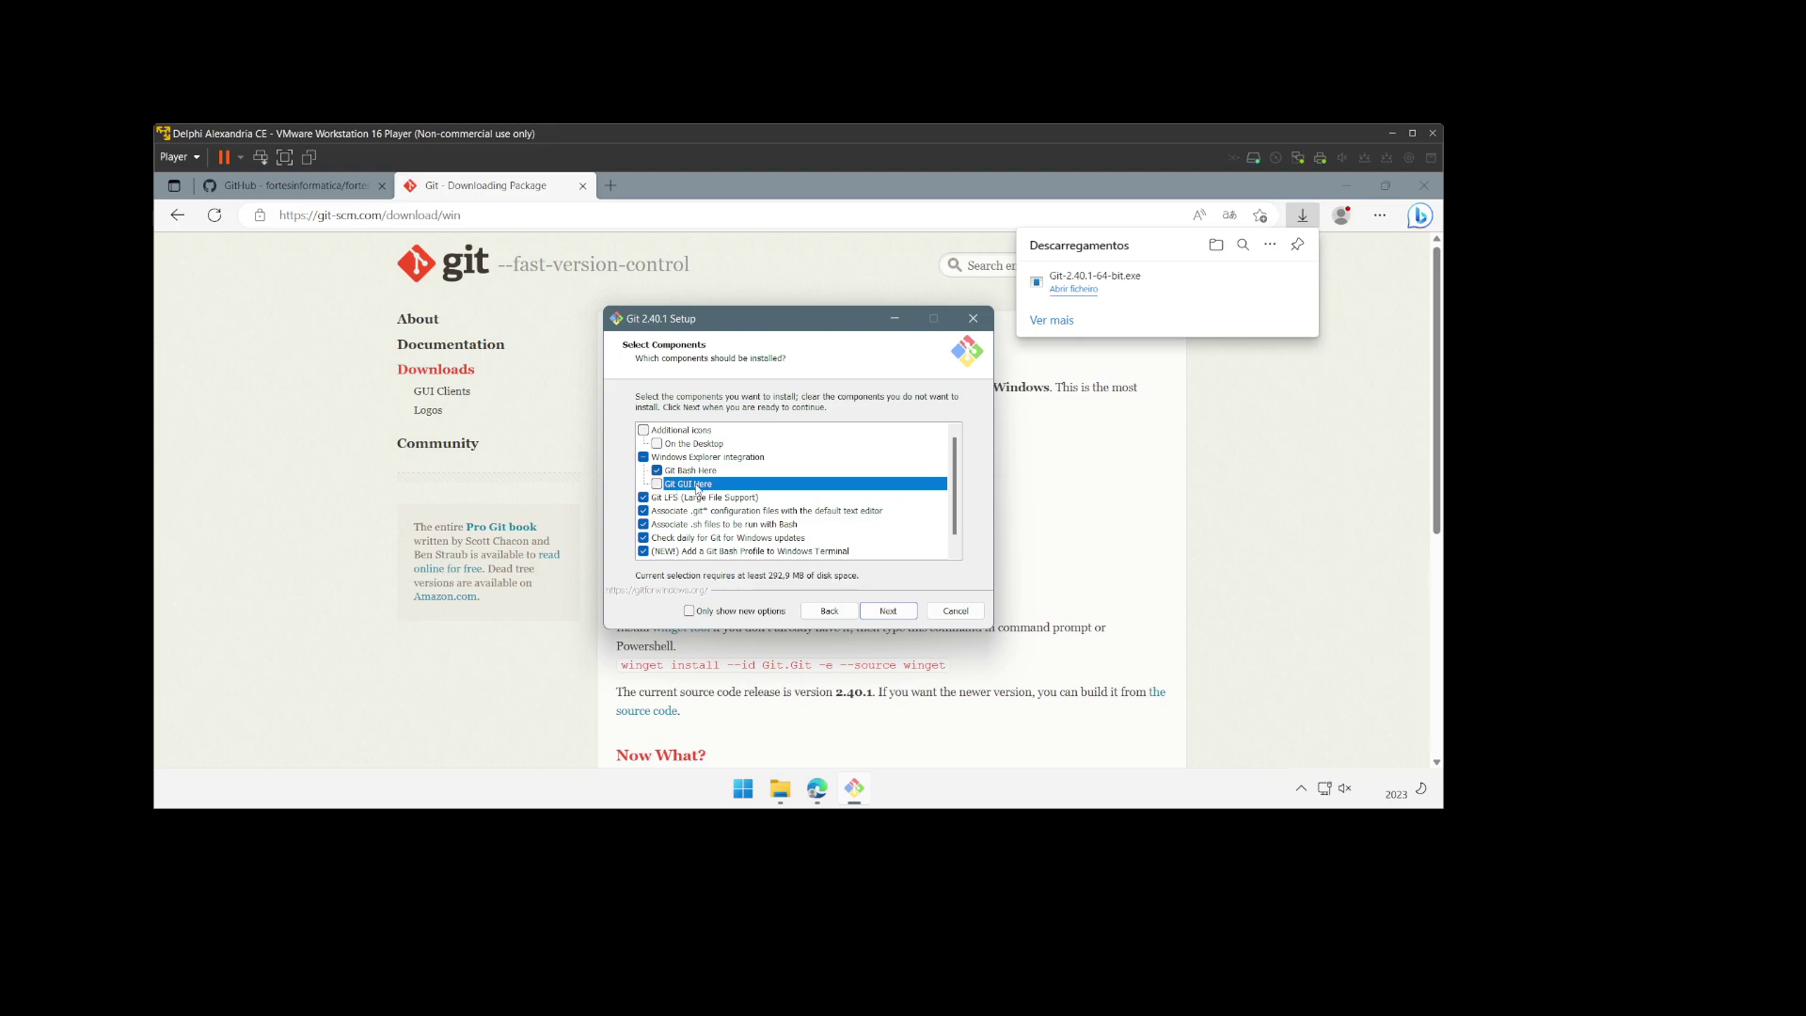
pyautogui.scroll(-1, 717, 520)
pyautogui.click(879, 611)
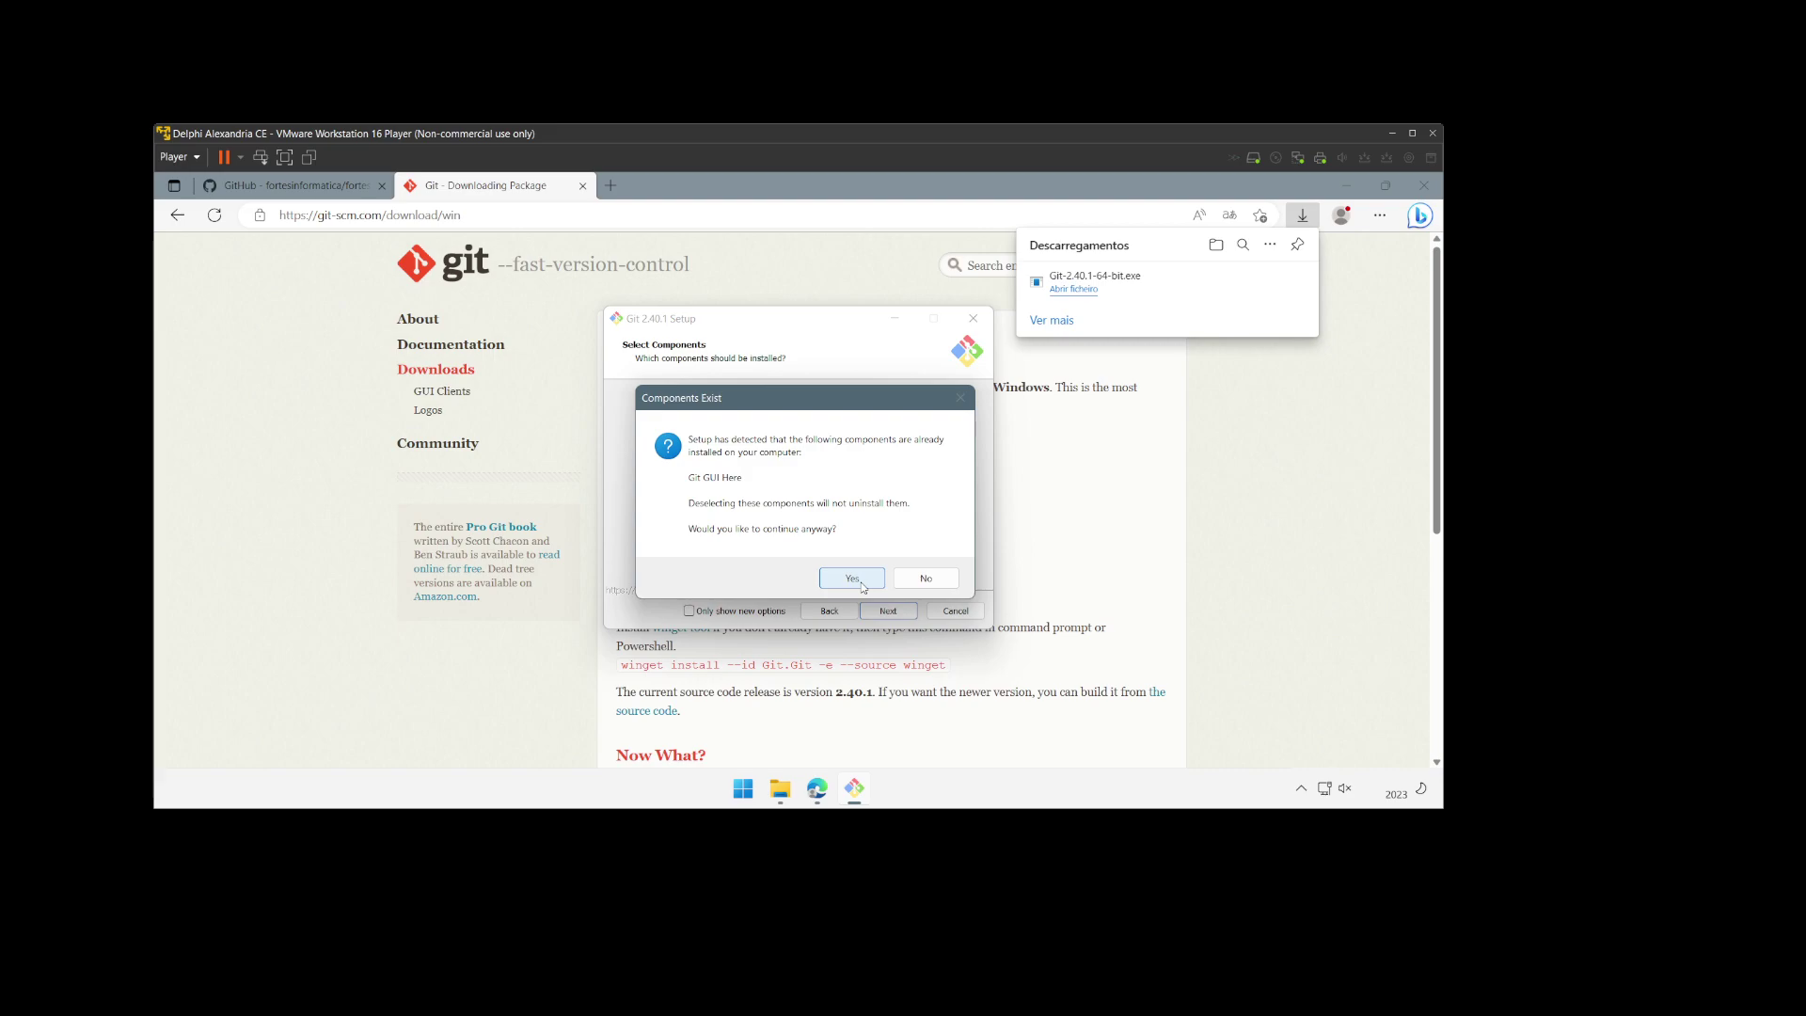
pyautogui.click(852, 579)
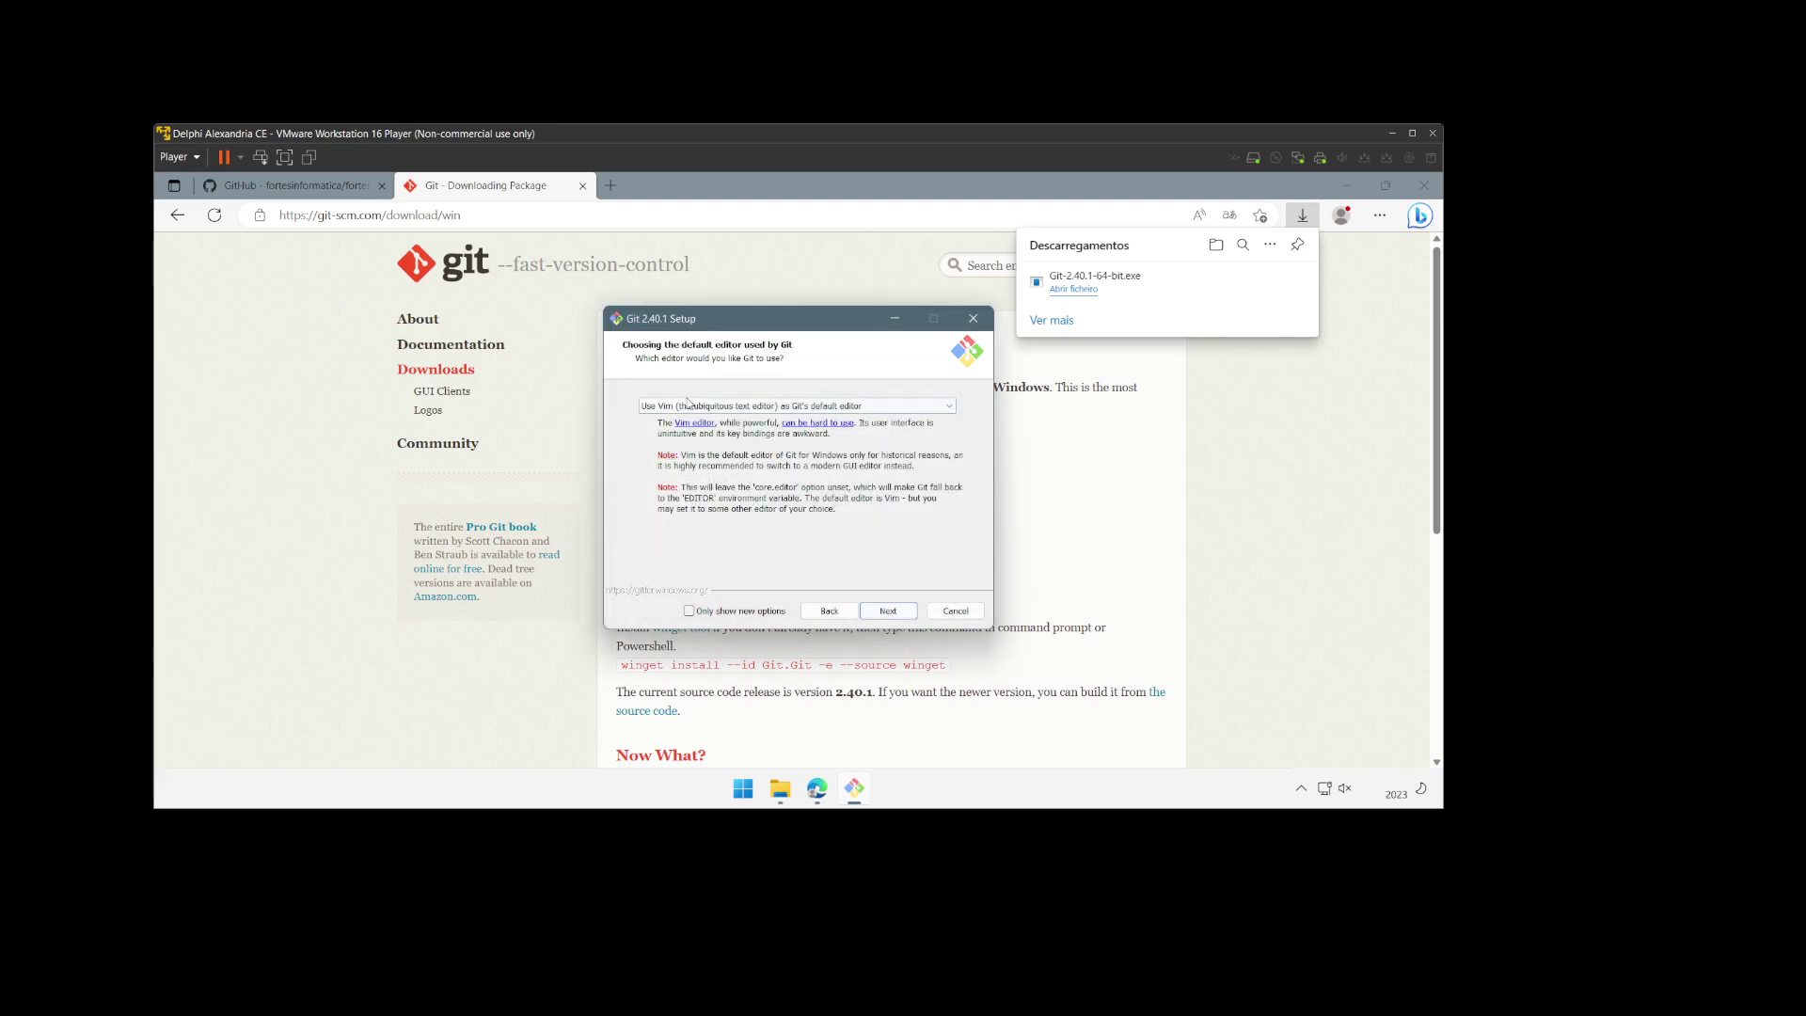
# Step: Keep Vim as the default editor, let Git decide the initial branch name, accept the remaining setup defaults and start the installation
pyautogui.click(889, 613)
pyautogui.click(890, 613)
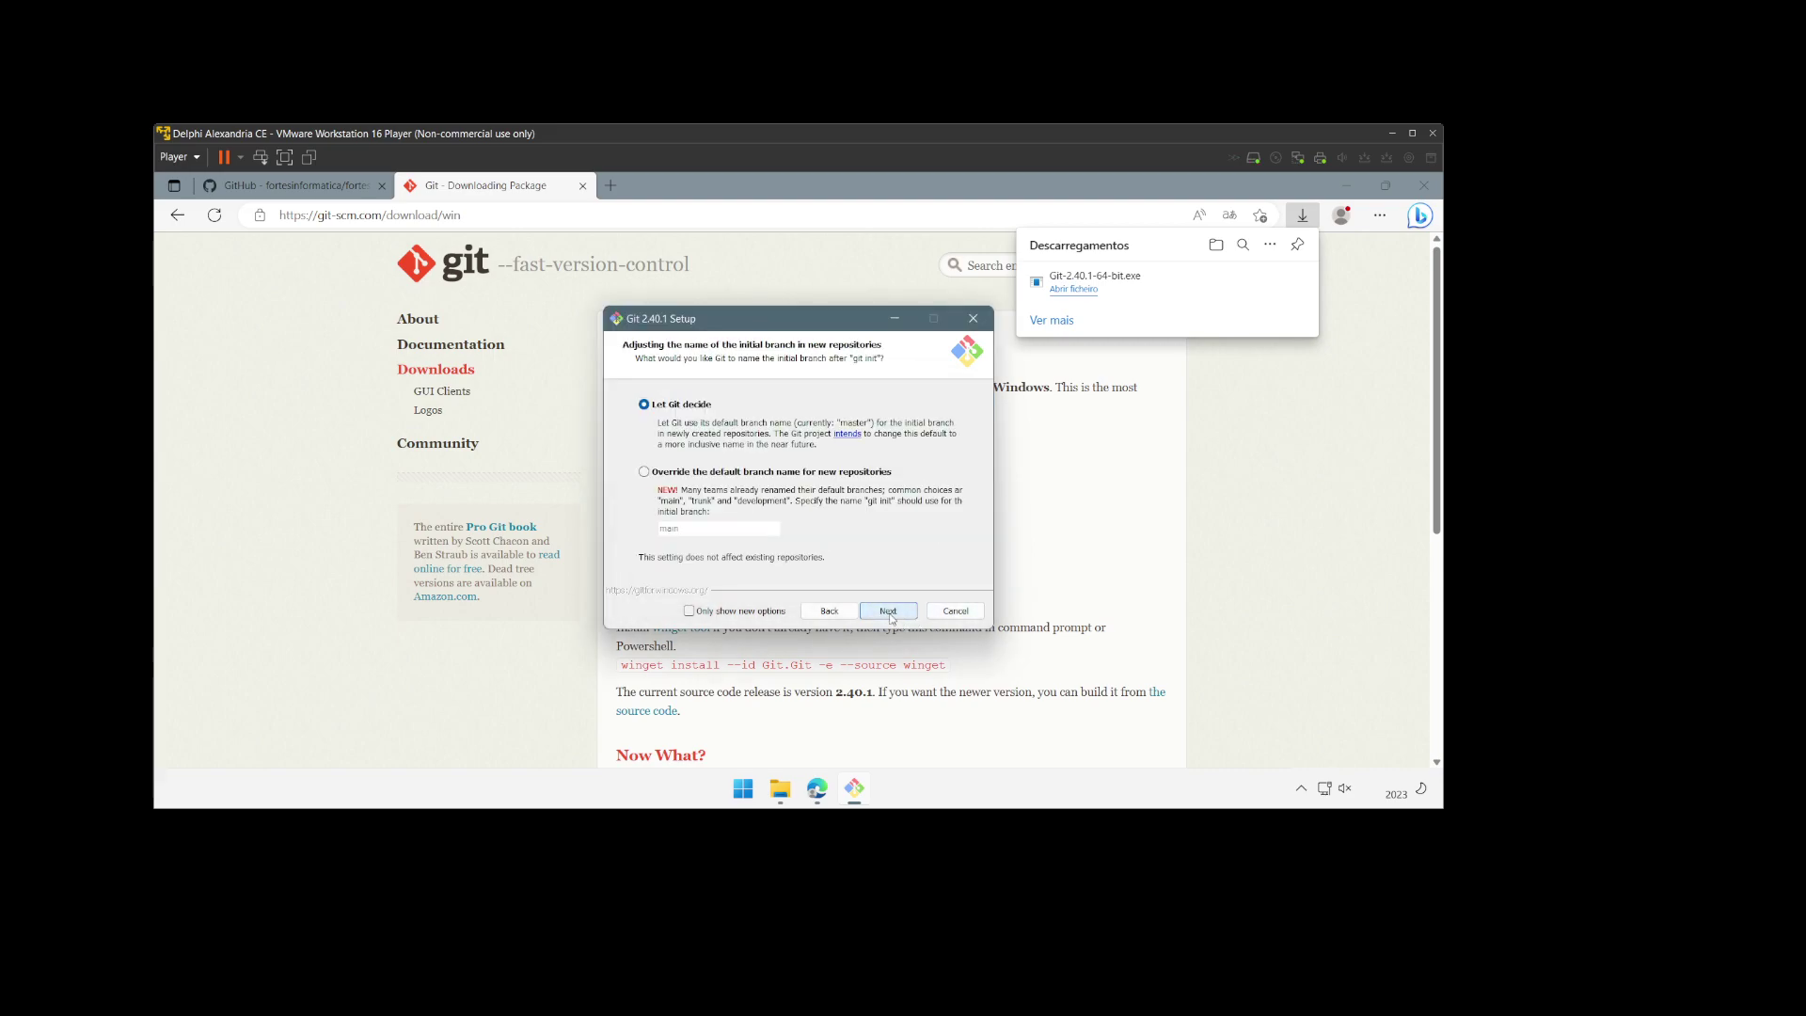
pyautogui.click(888, 611)
pyautogui.click(888, 611)
pyautogui.click(888, 611)
pyautogui.click(888, 611)
pyautogui.click(888, 611)
pyautogui.click(887, 611)
pyautogui.click(887, 611)
pyautogui.click(888, 612)
pyautogui.click(888, 611)
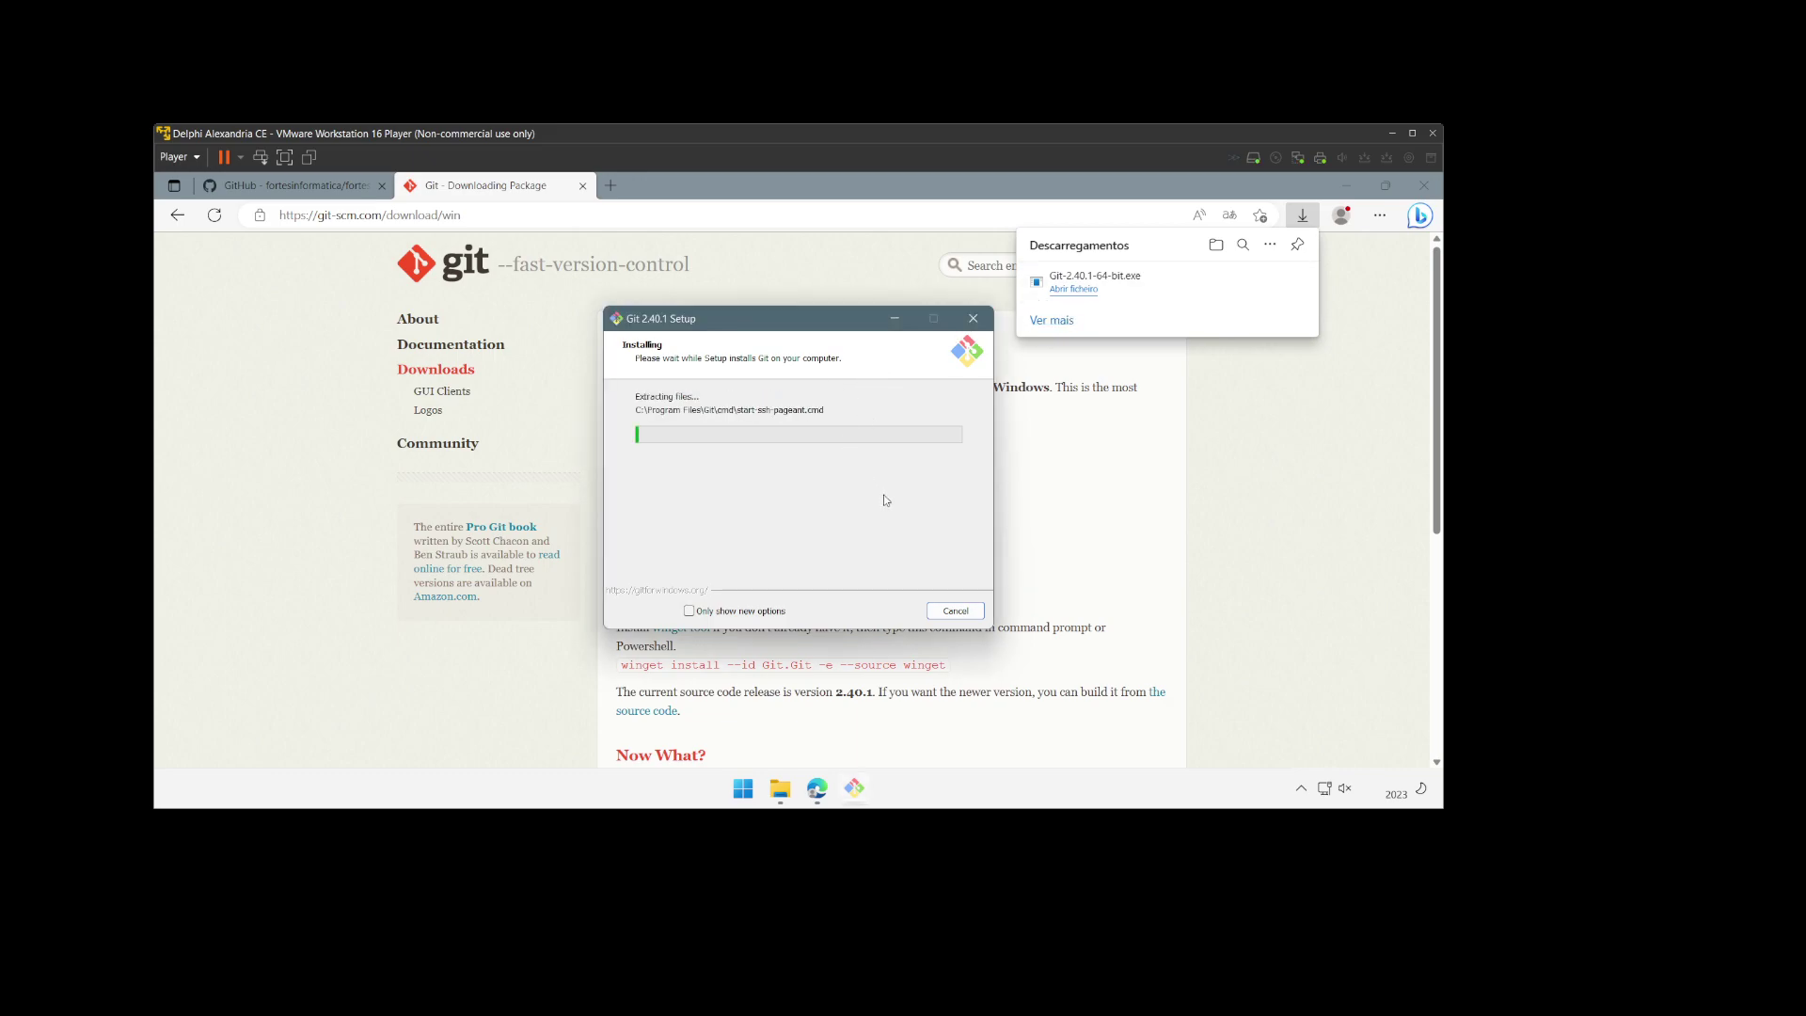
# Step: Expand the browser's download list and remove the DDevExtensions289.zip, CnWizards_1.2.6.1126.exe and MMX_Setup_15_1_5_2542.zip entries from it
pyautogui.click(1261, 310)
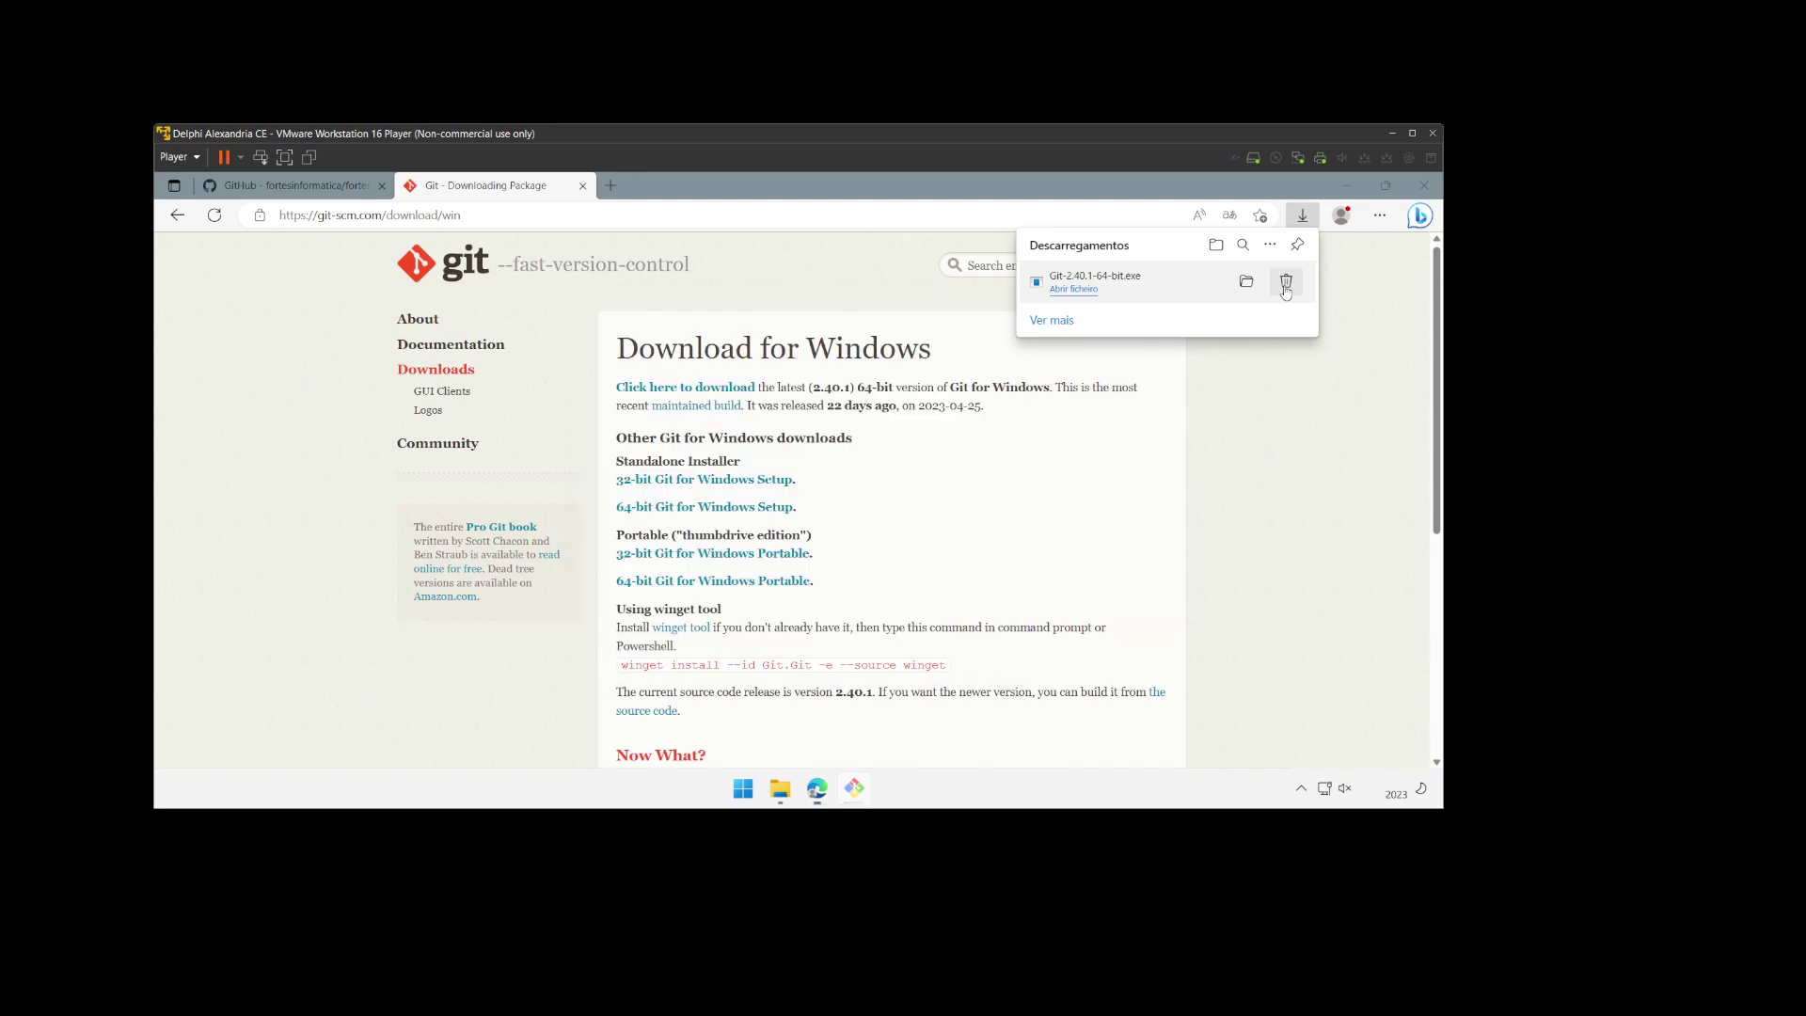
pyautogui.click(1051, 321)
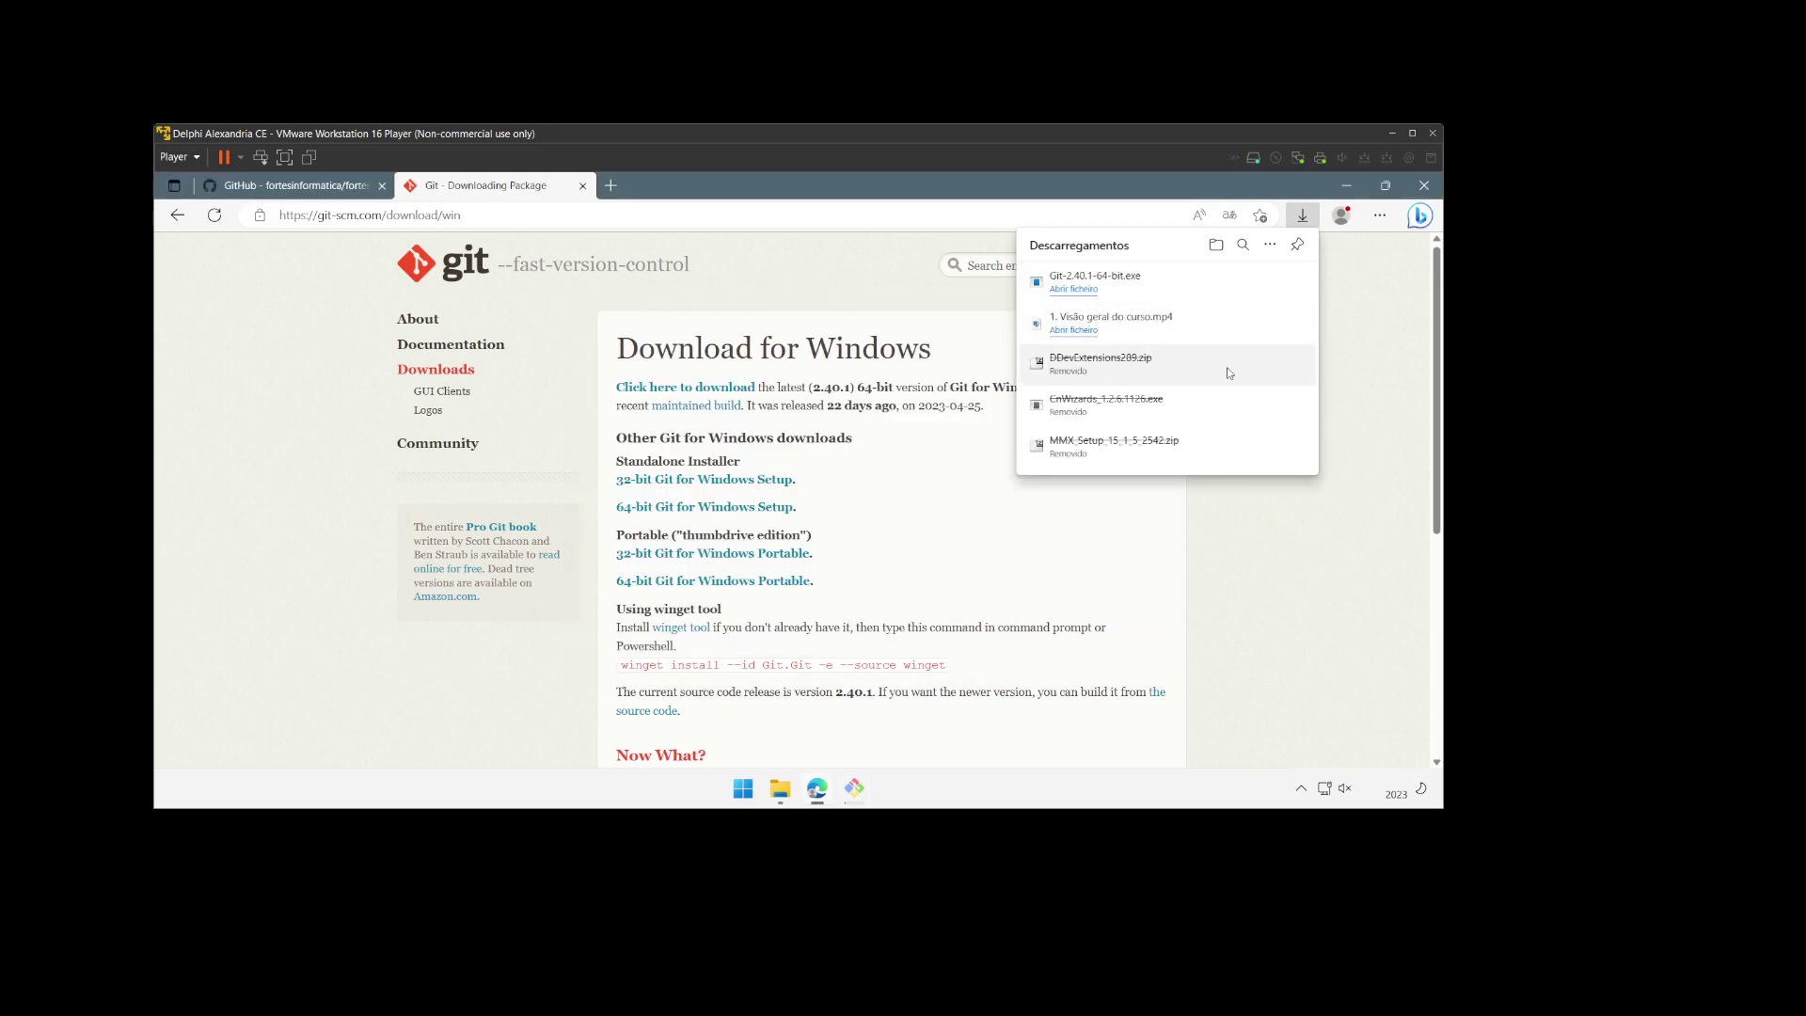
pyautogui.rightClick(1230, 367)
pyautogui.click(1213, 439)
pyautogui.rightClick(1138, 368)
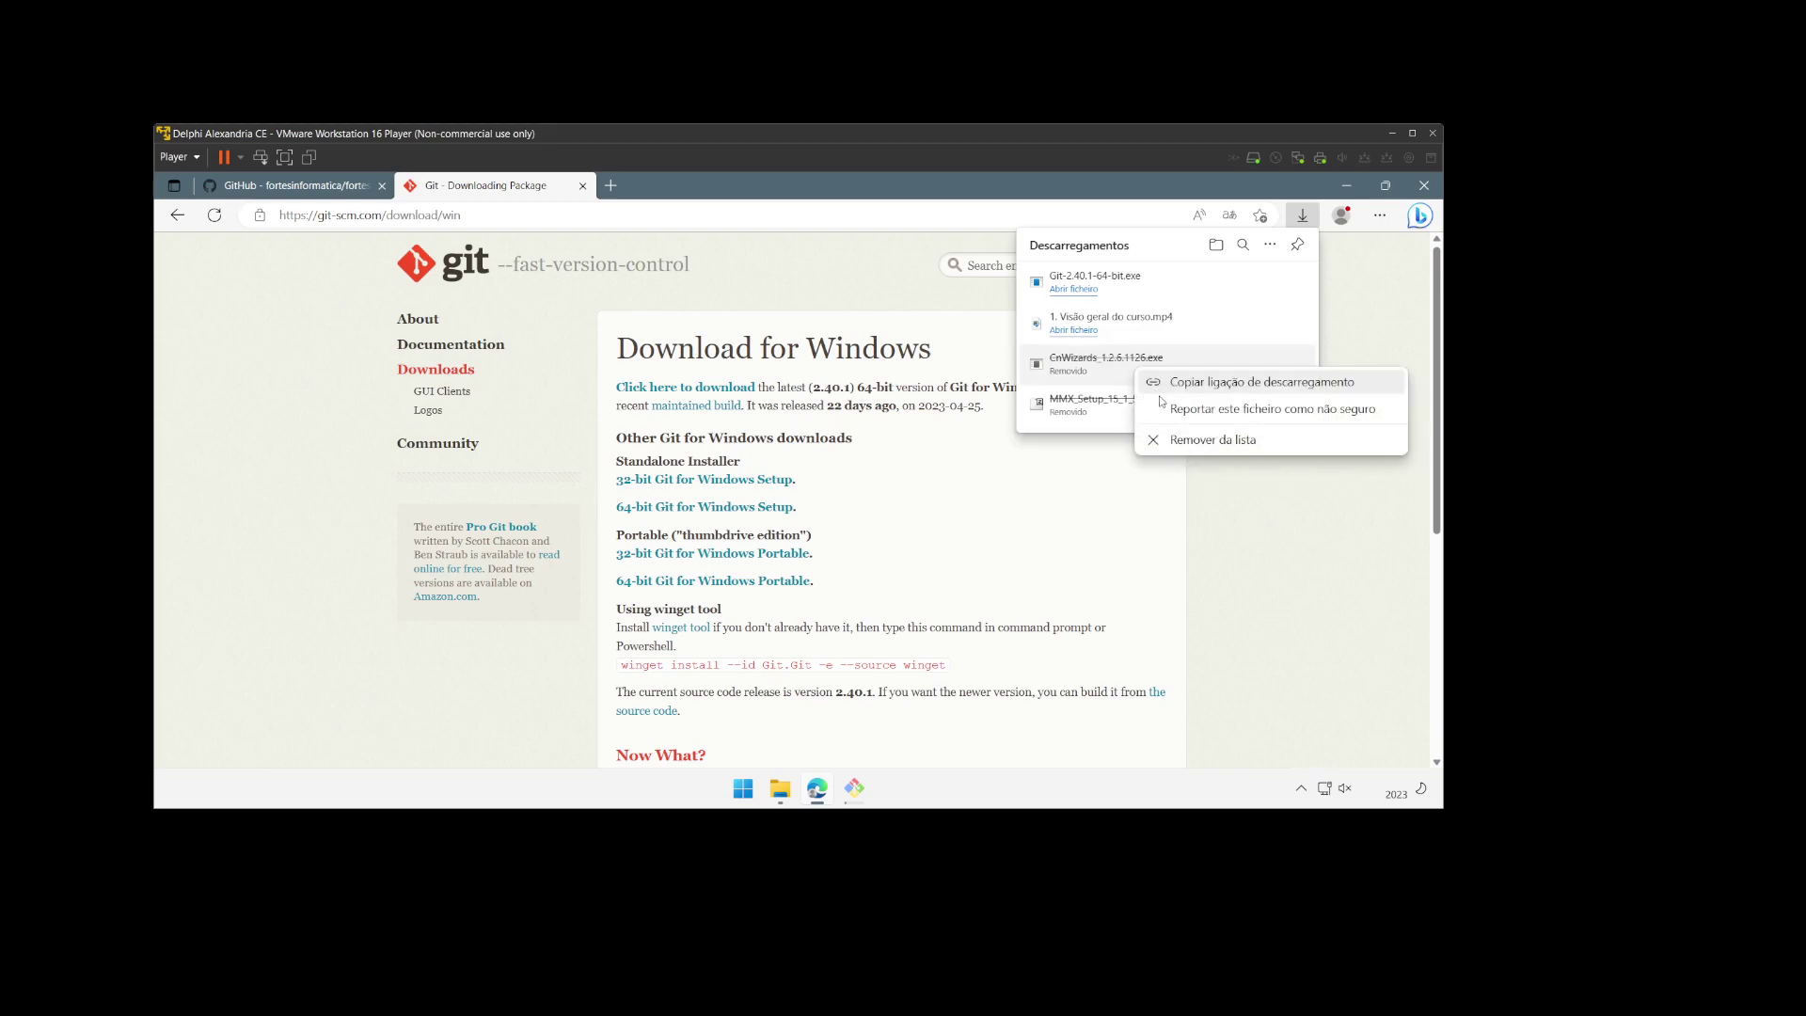
pyautogui.click(1213, 439)
pyautogui.rightClick(1187, 372)
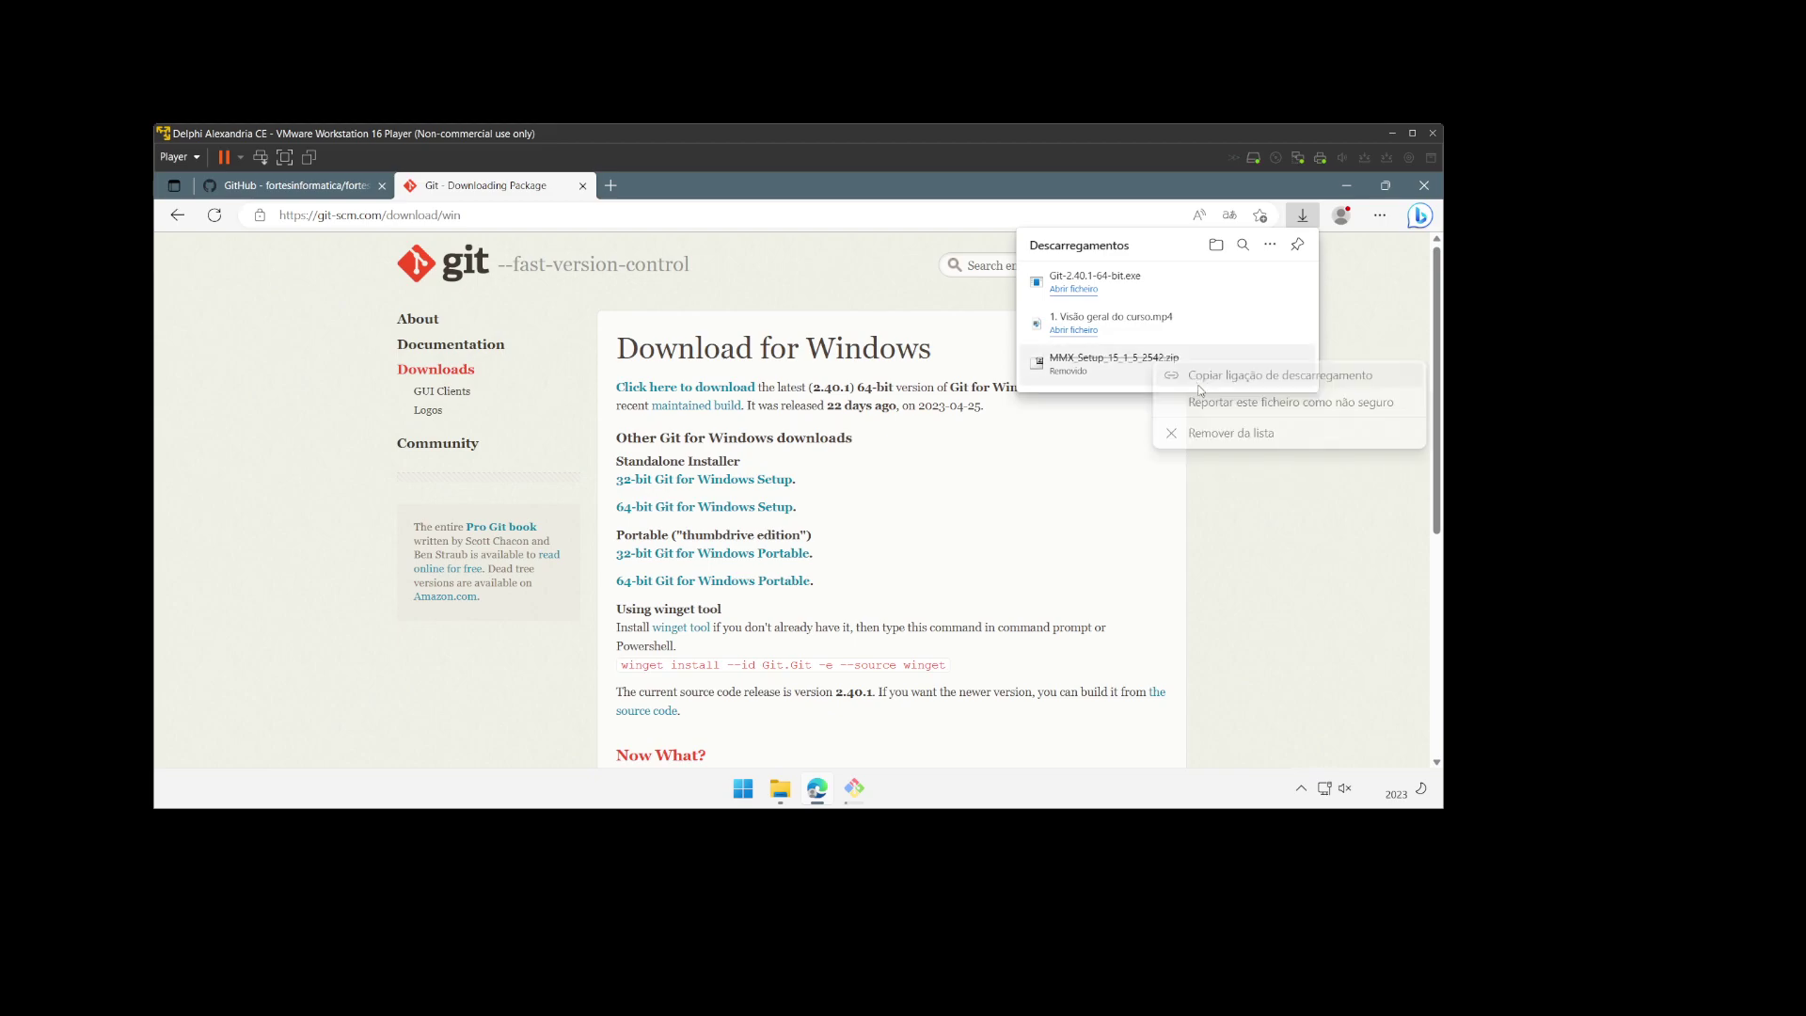
pyautogui.click(1218, 433)
# Step: Remove the 1. Visão geral do curso.mp4 entry from the downloads list and close the Windows Media Player welcome window
pyautogui.rightClick(1166, 329)
pyautogui.click(1277, 325)
pyautogui.click(1277, 325)
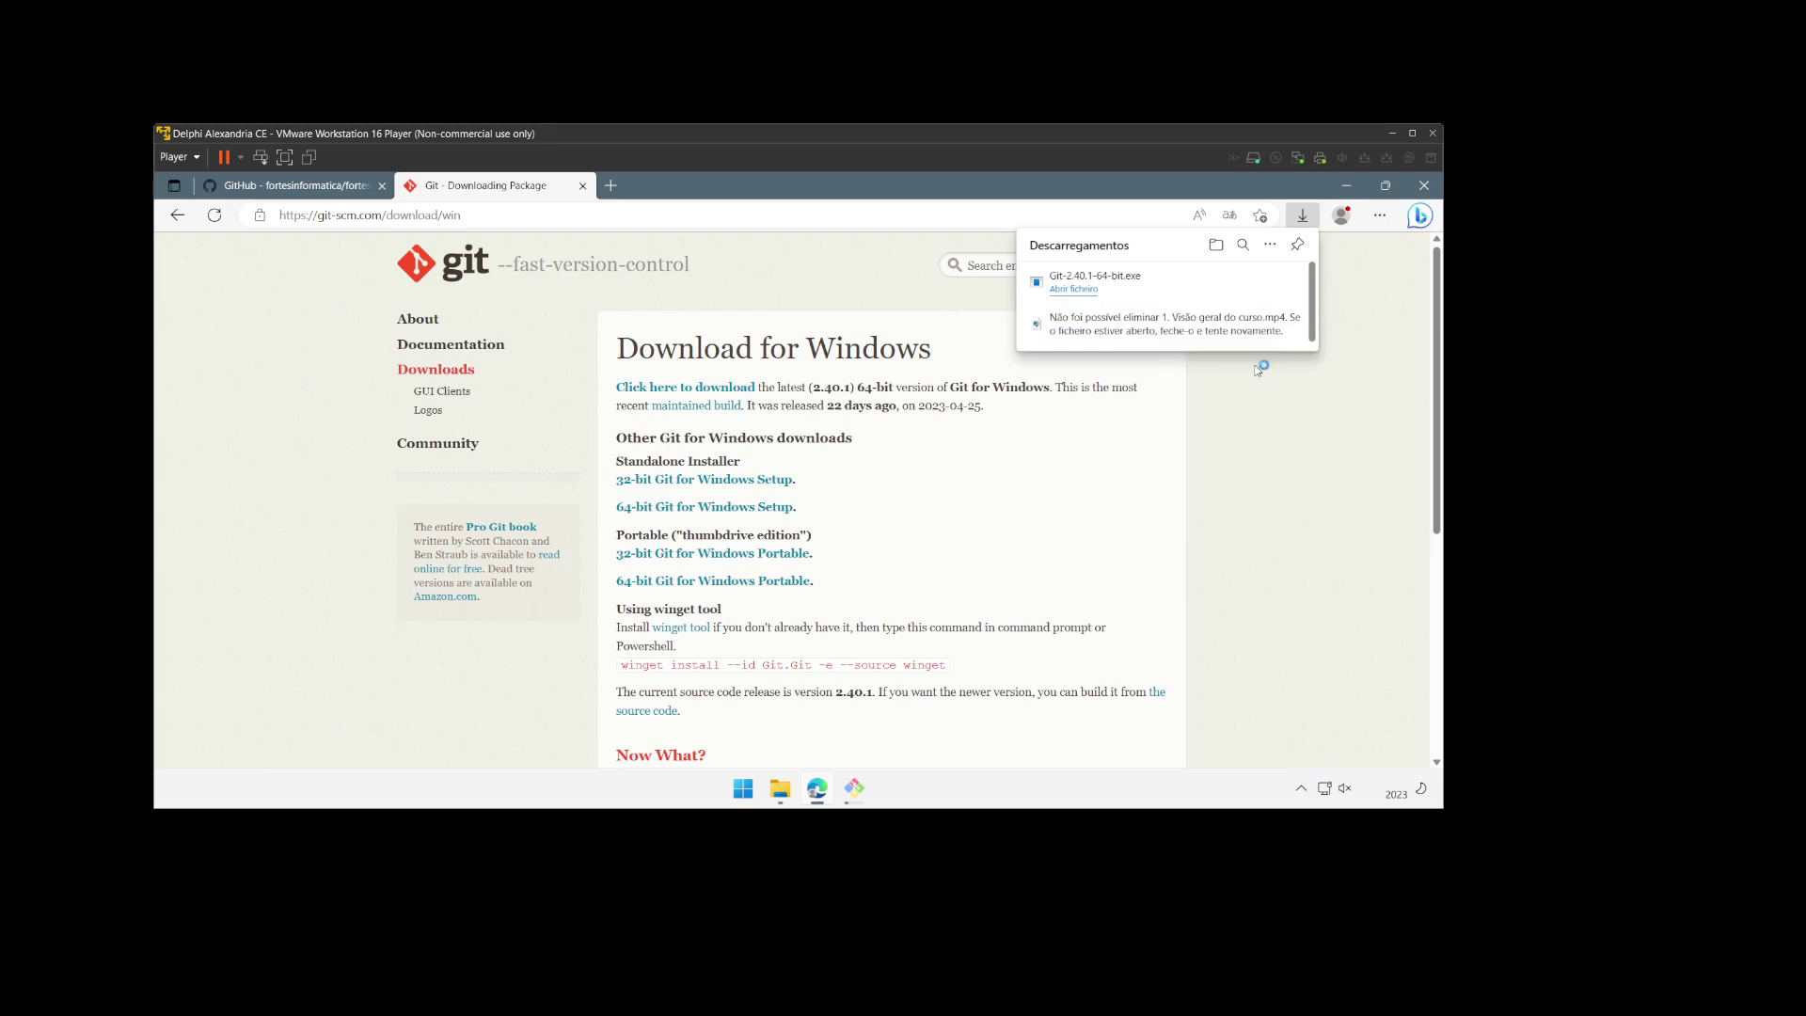
pyautogui.click(1280, 325)
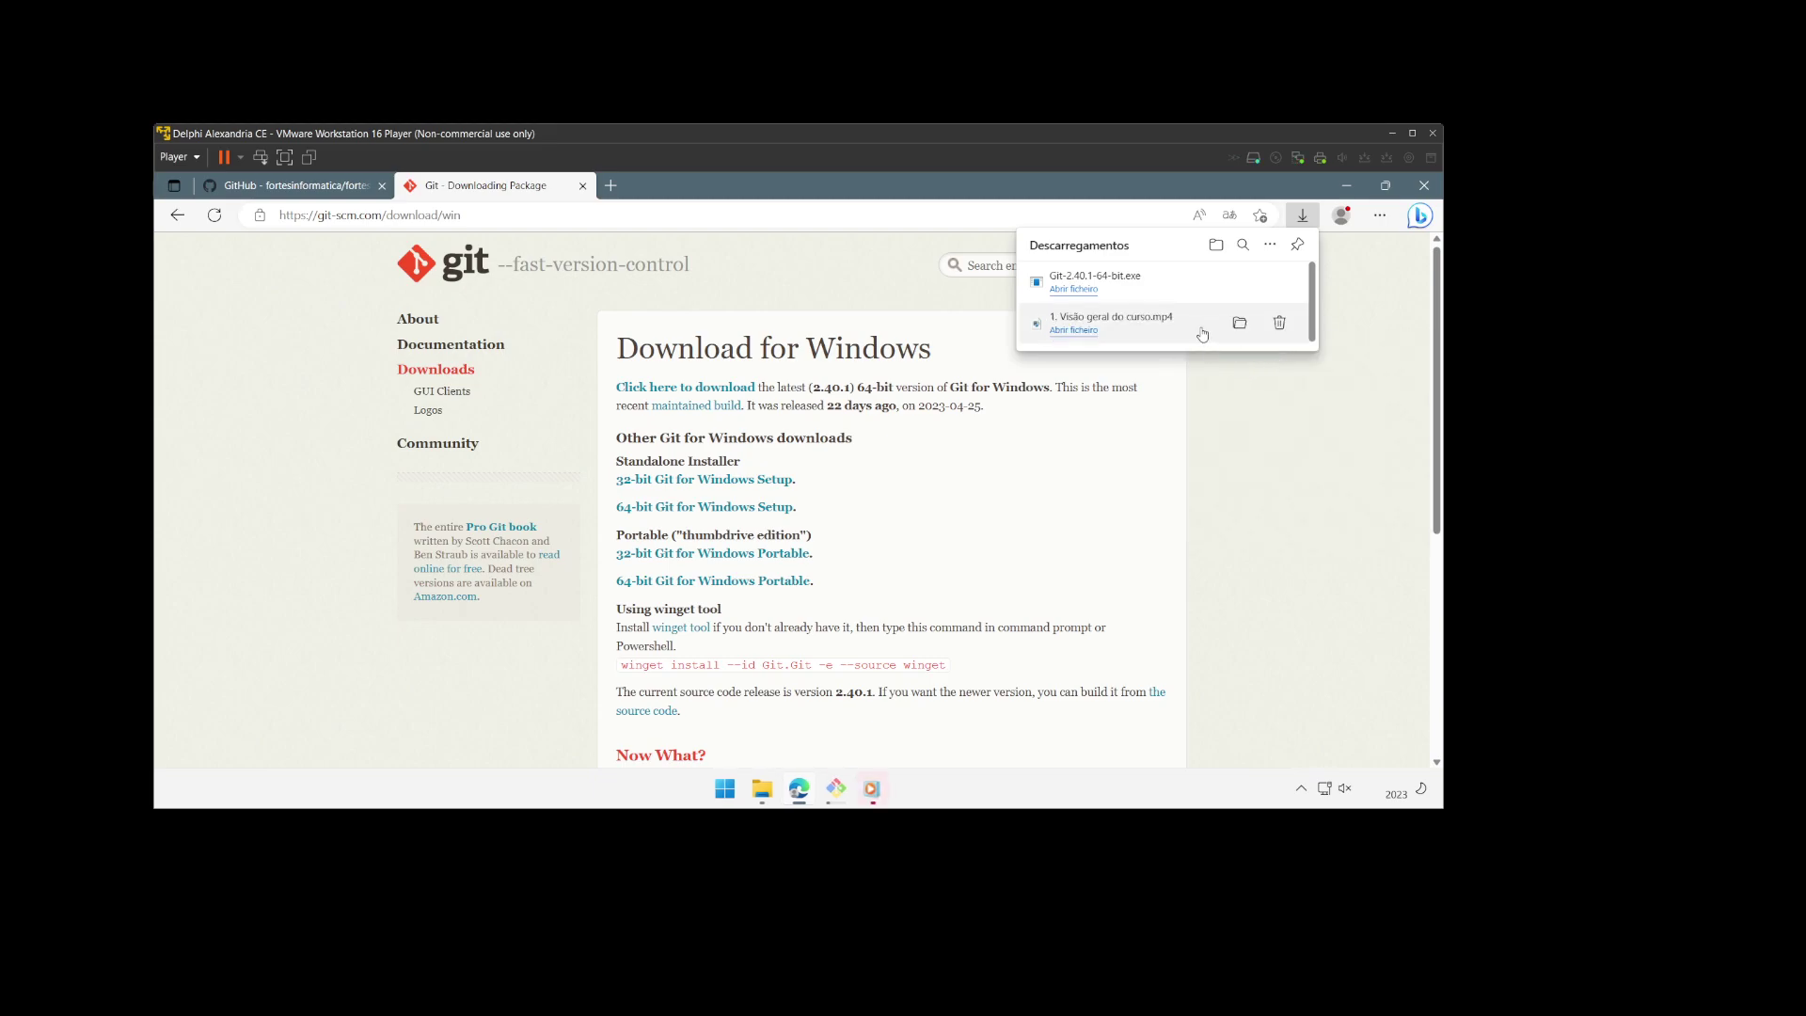
pyautogui.rightClick(1129, 325)
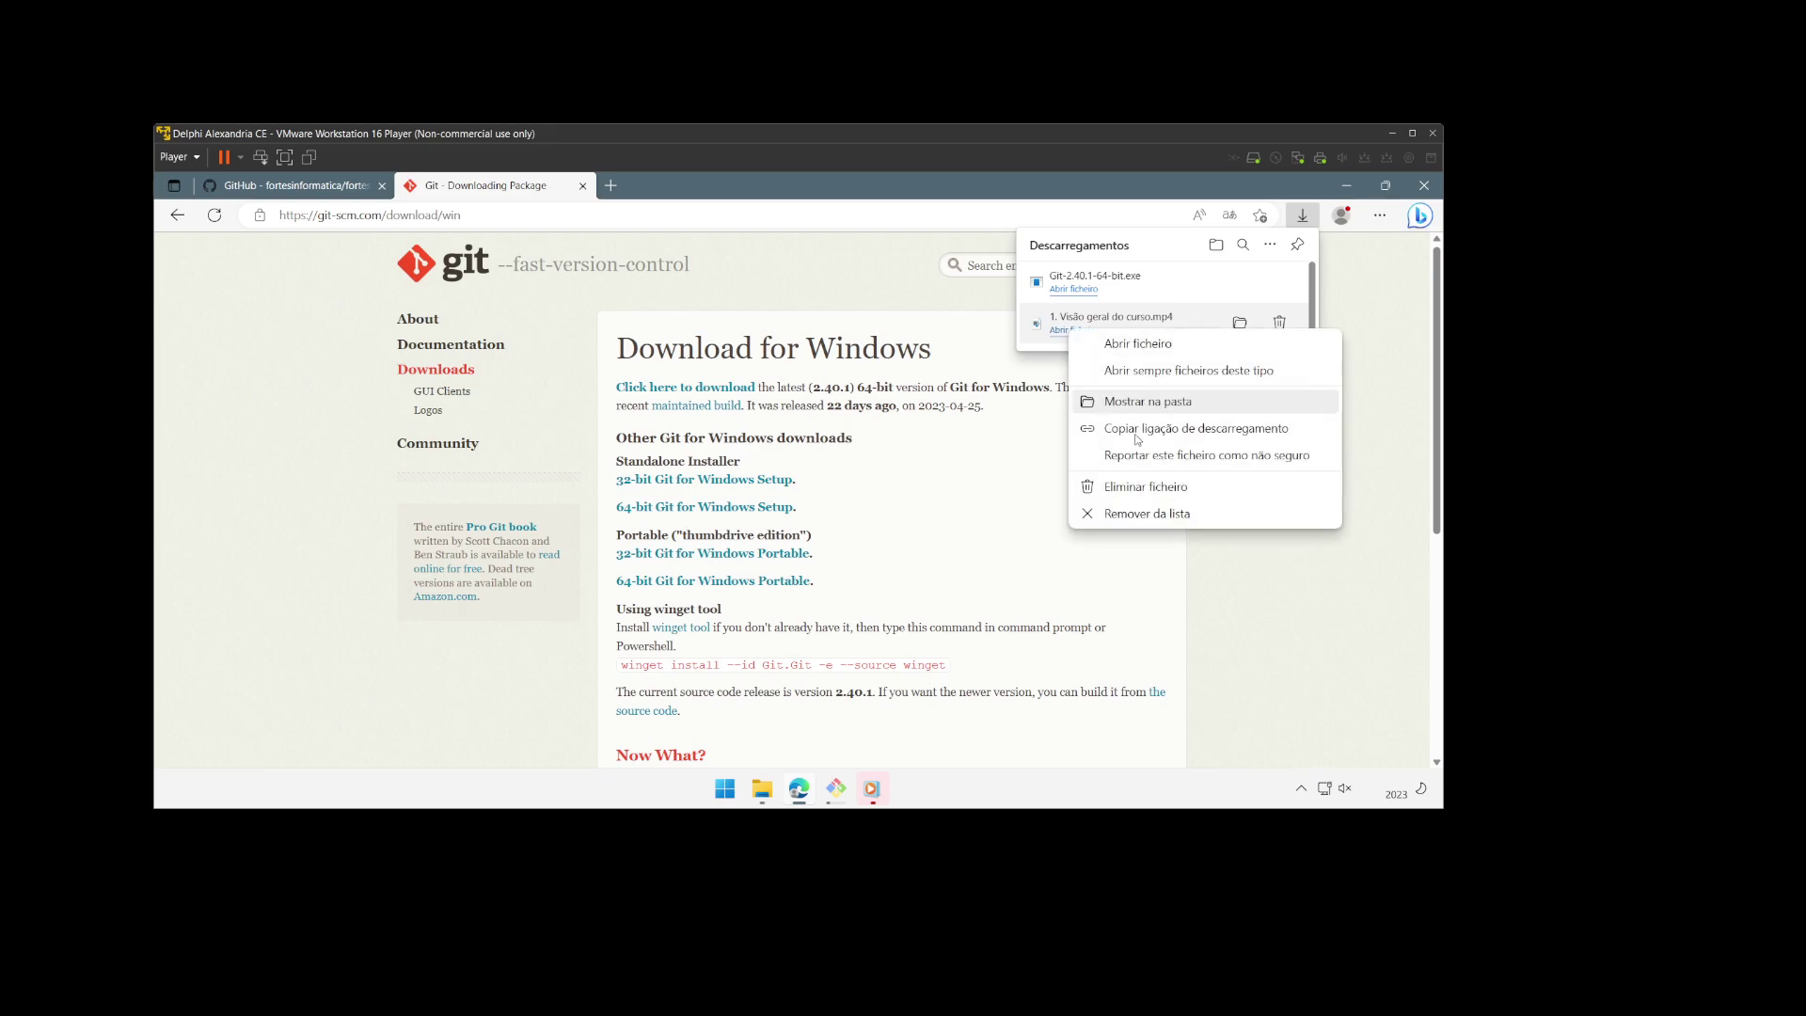
pyautogui.click(1135, 520)
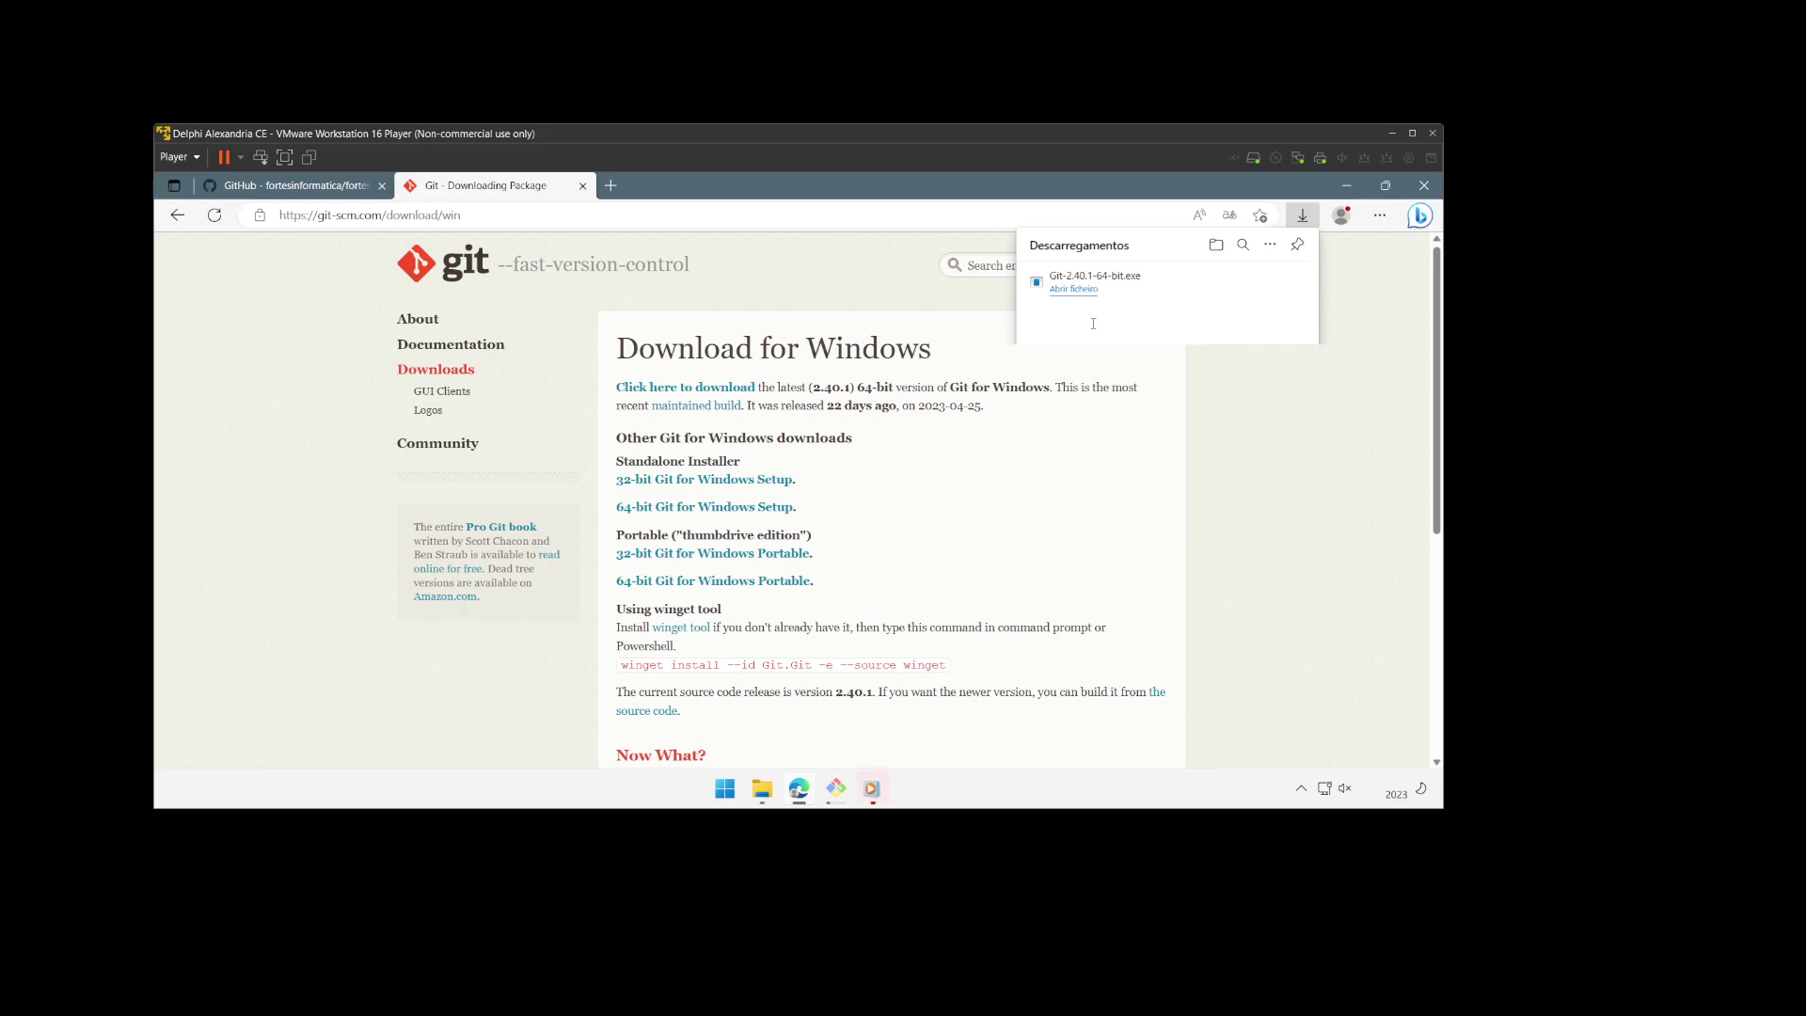
pyautogui.click(873, 793)
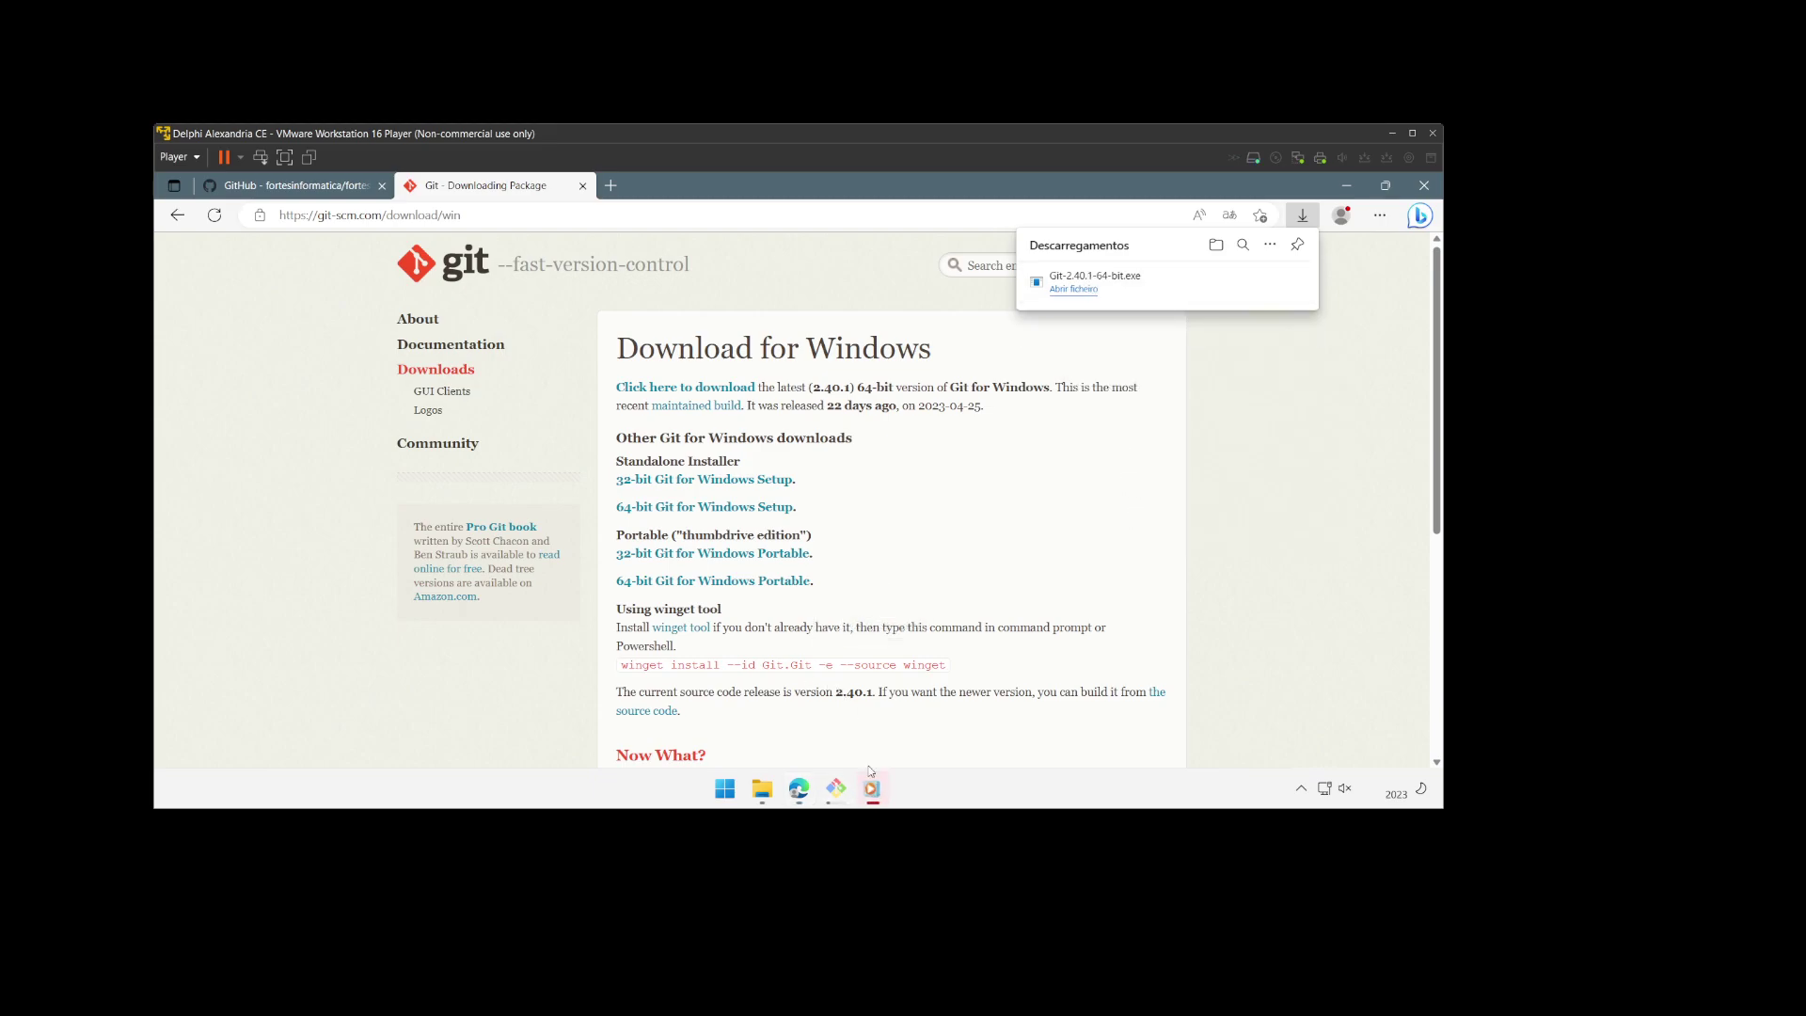
pyautogui.click(1033, 301)
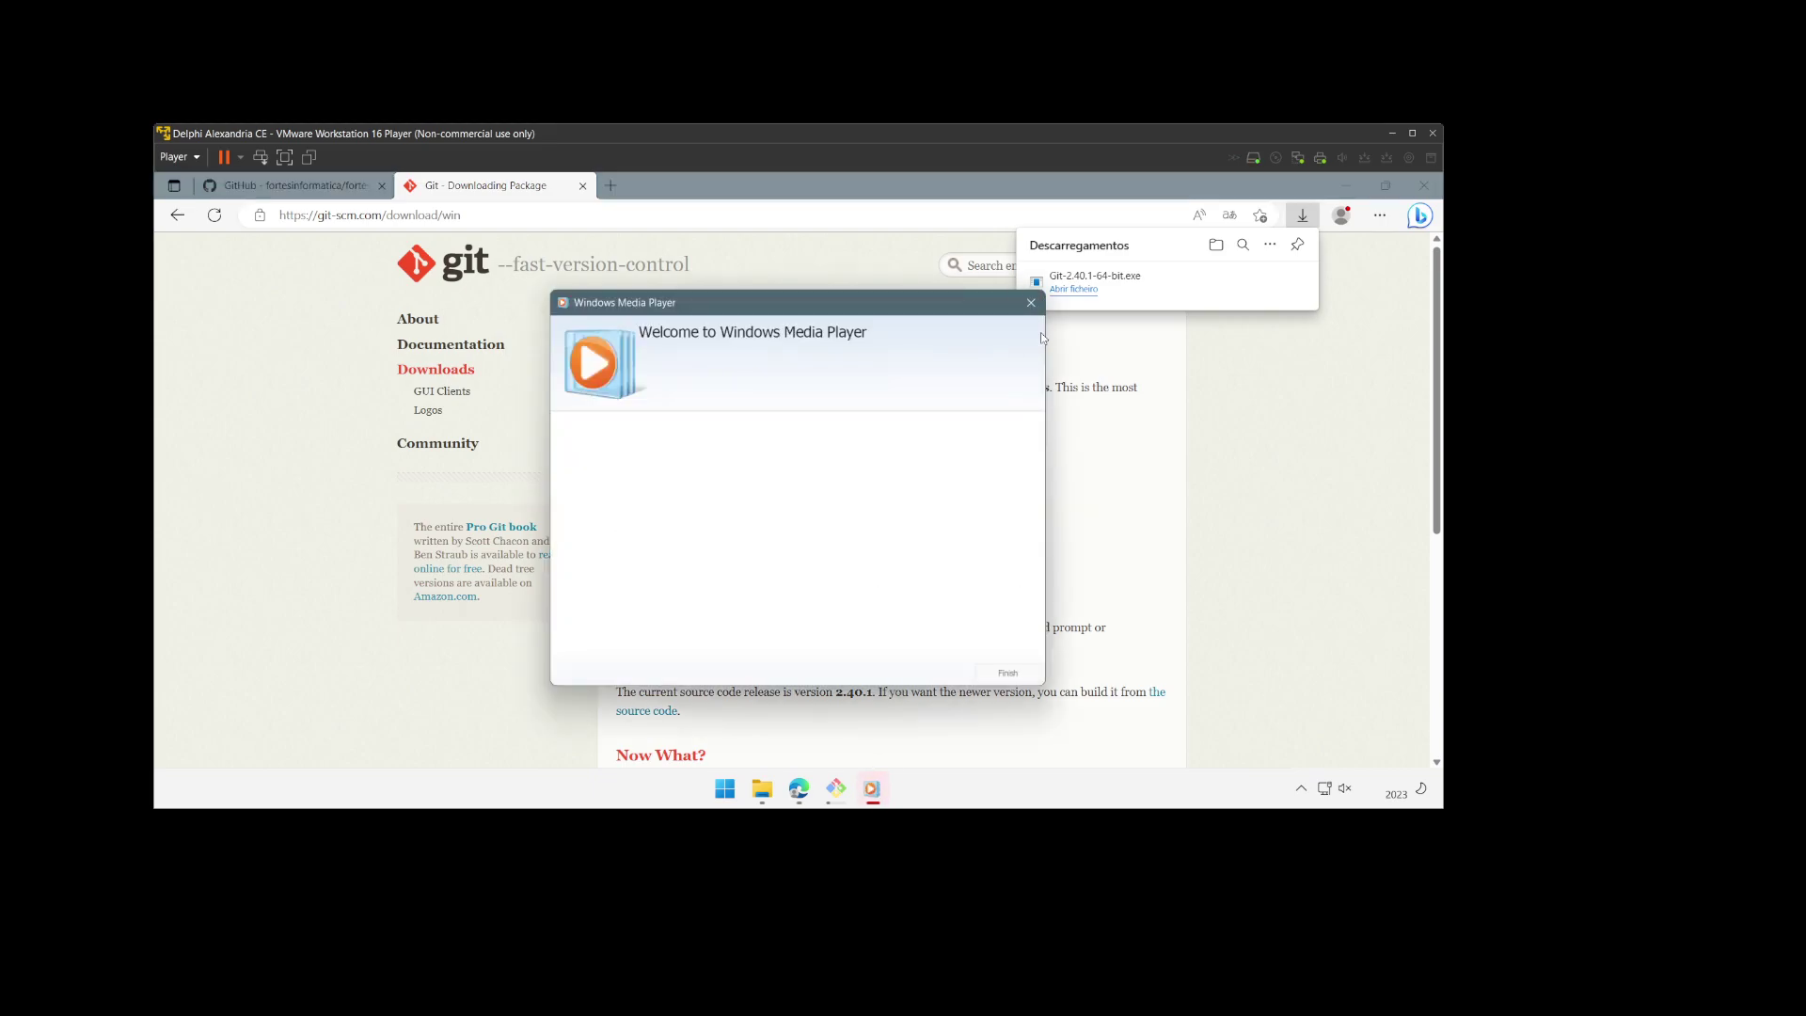
# Step: Check the progress of the Git 2.40.1 setup and look at the Components folder in File Explorer
pyautogui.moveTo(856, 792)
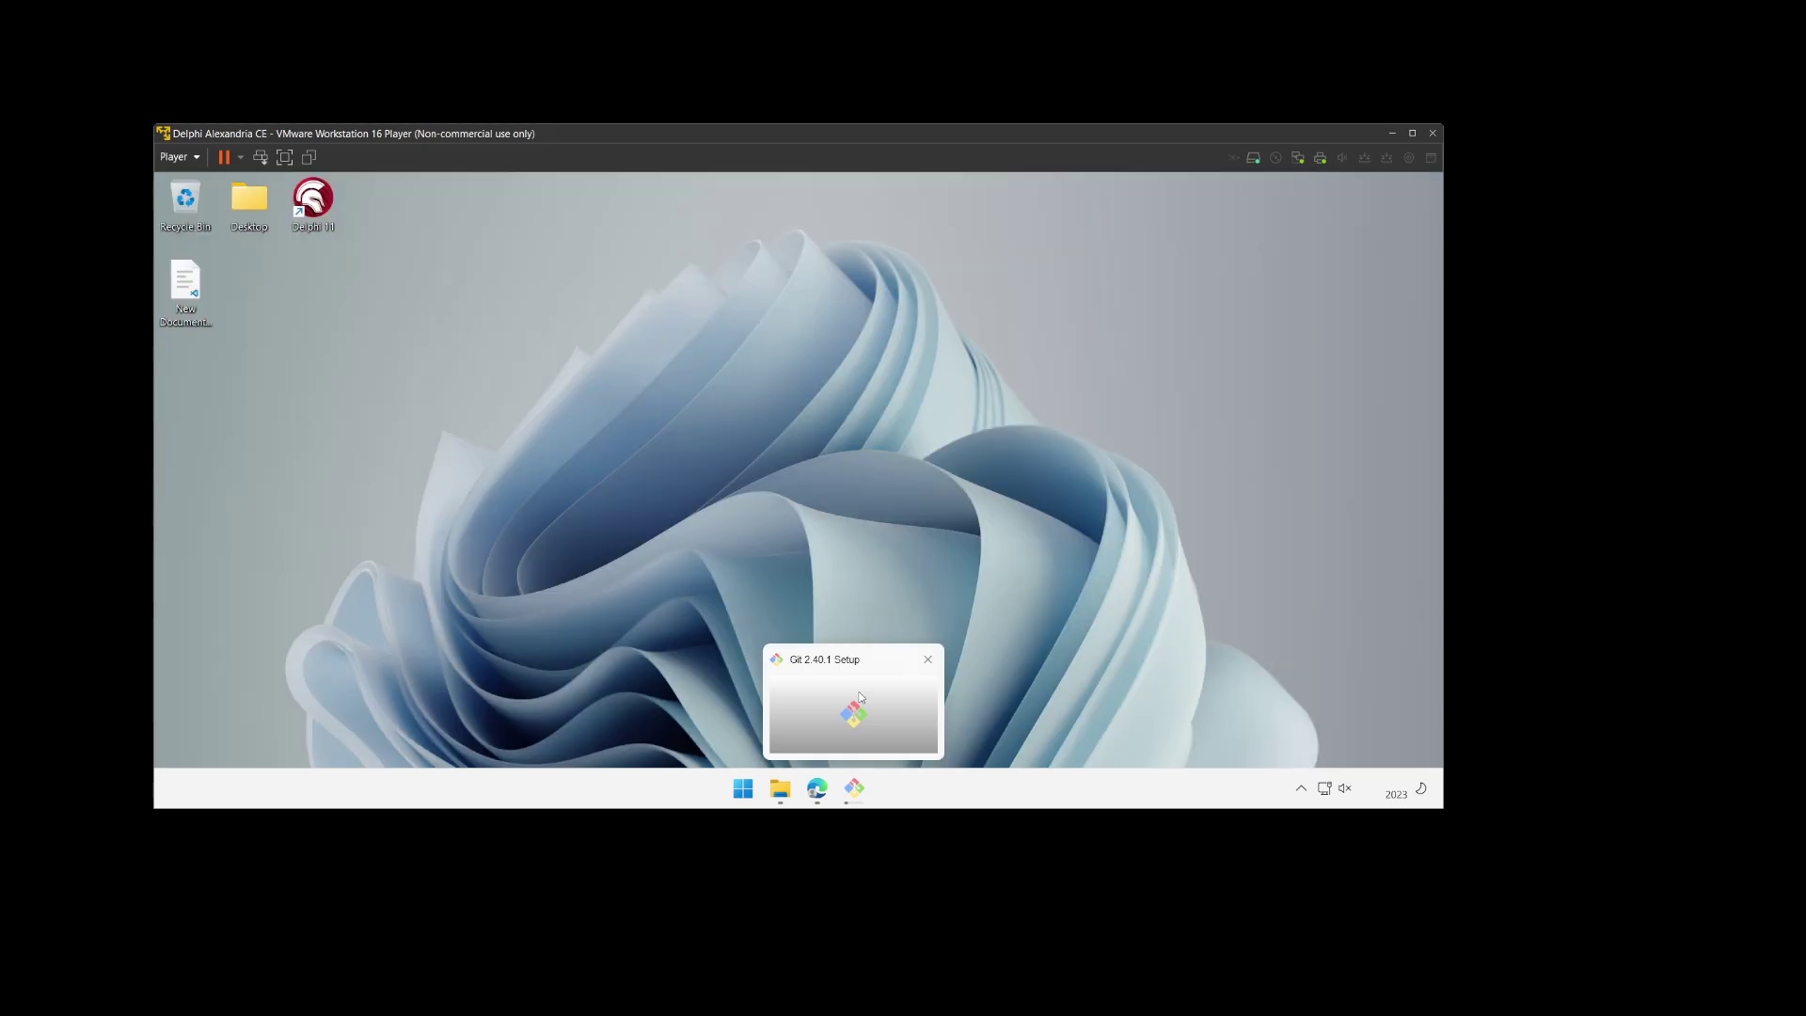
pyautogui.click(856, 710)
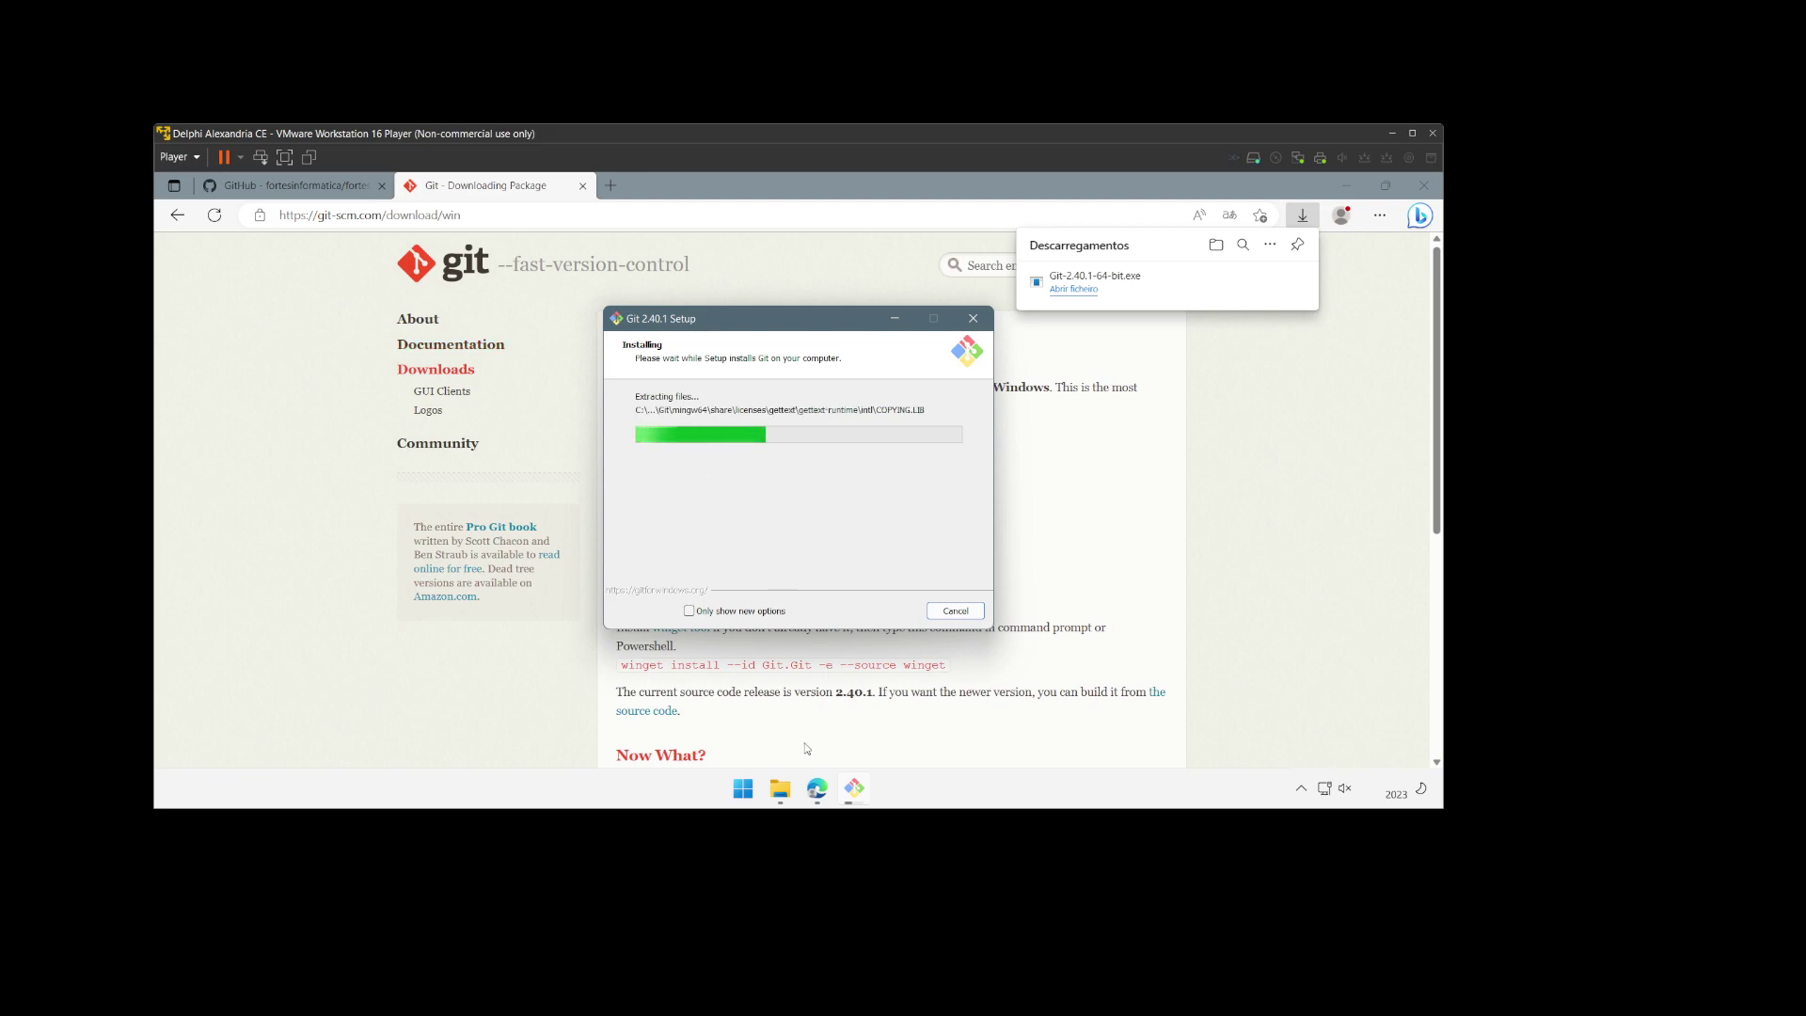
pyautogui.moveTo(779, 790)
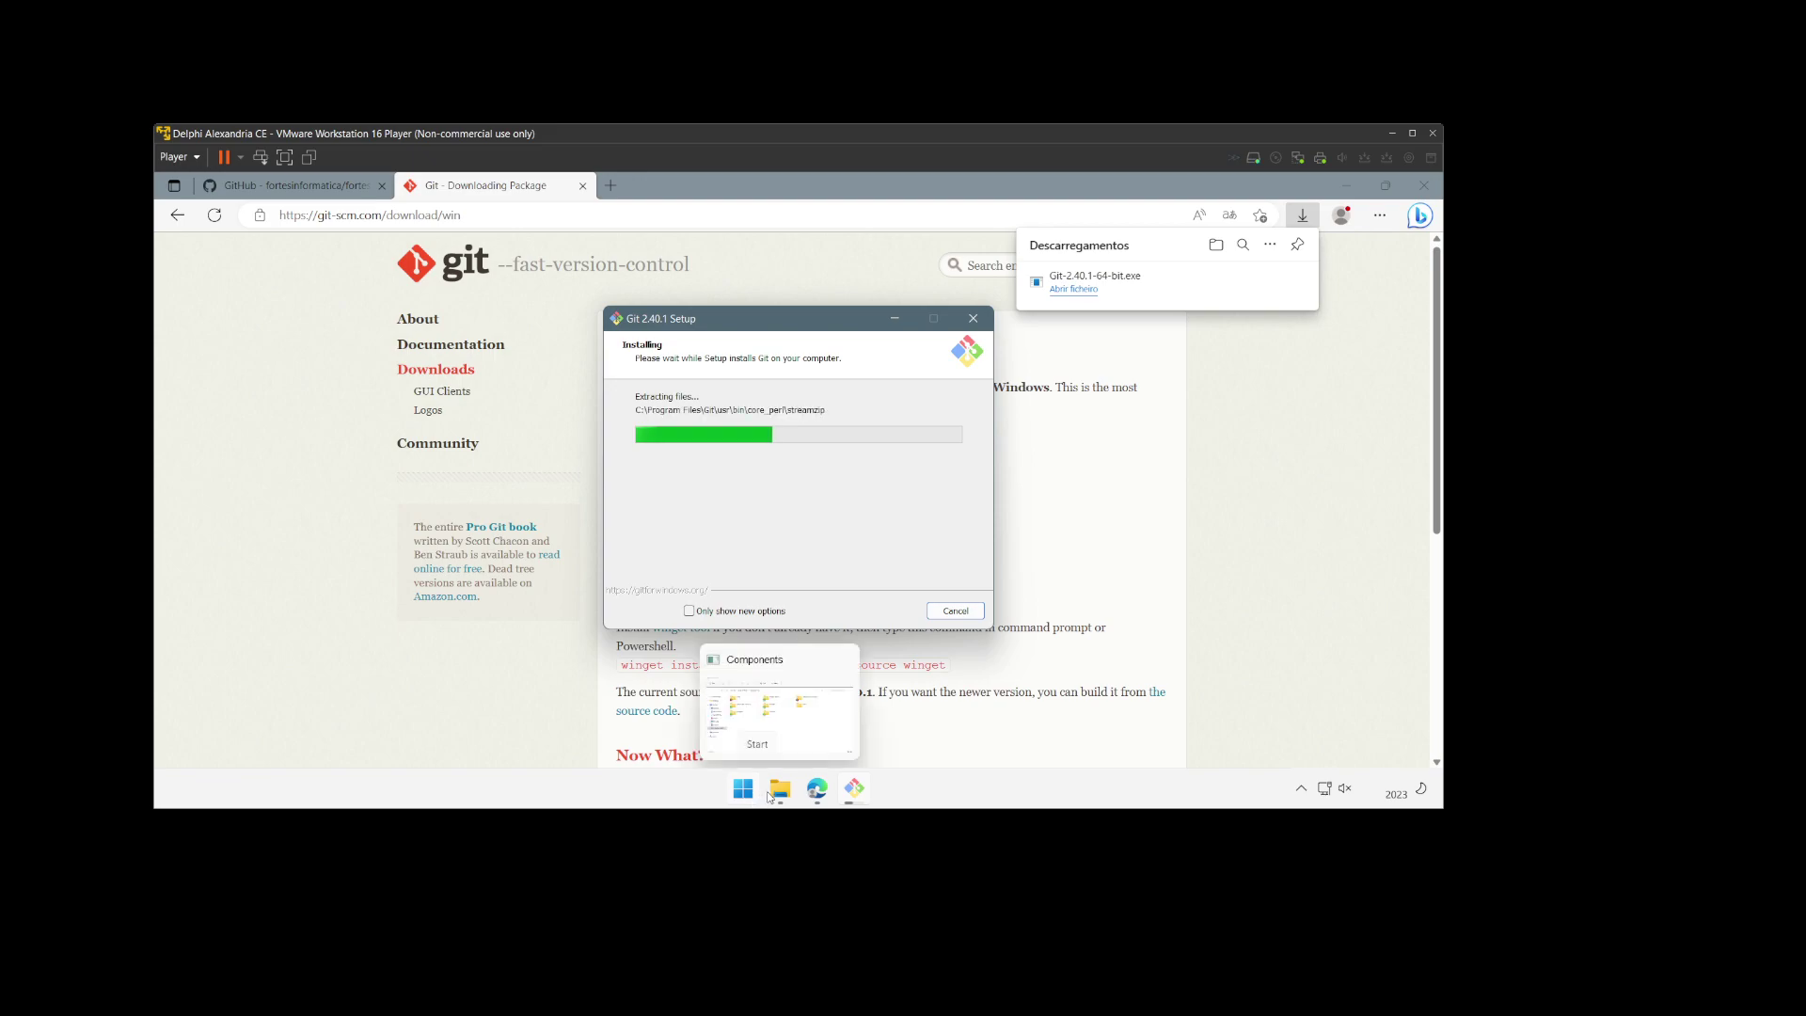
pyautogui.click(779, 700)
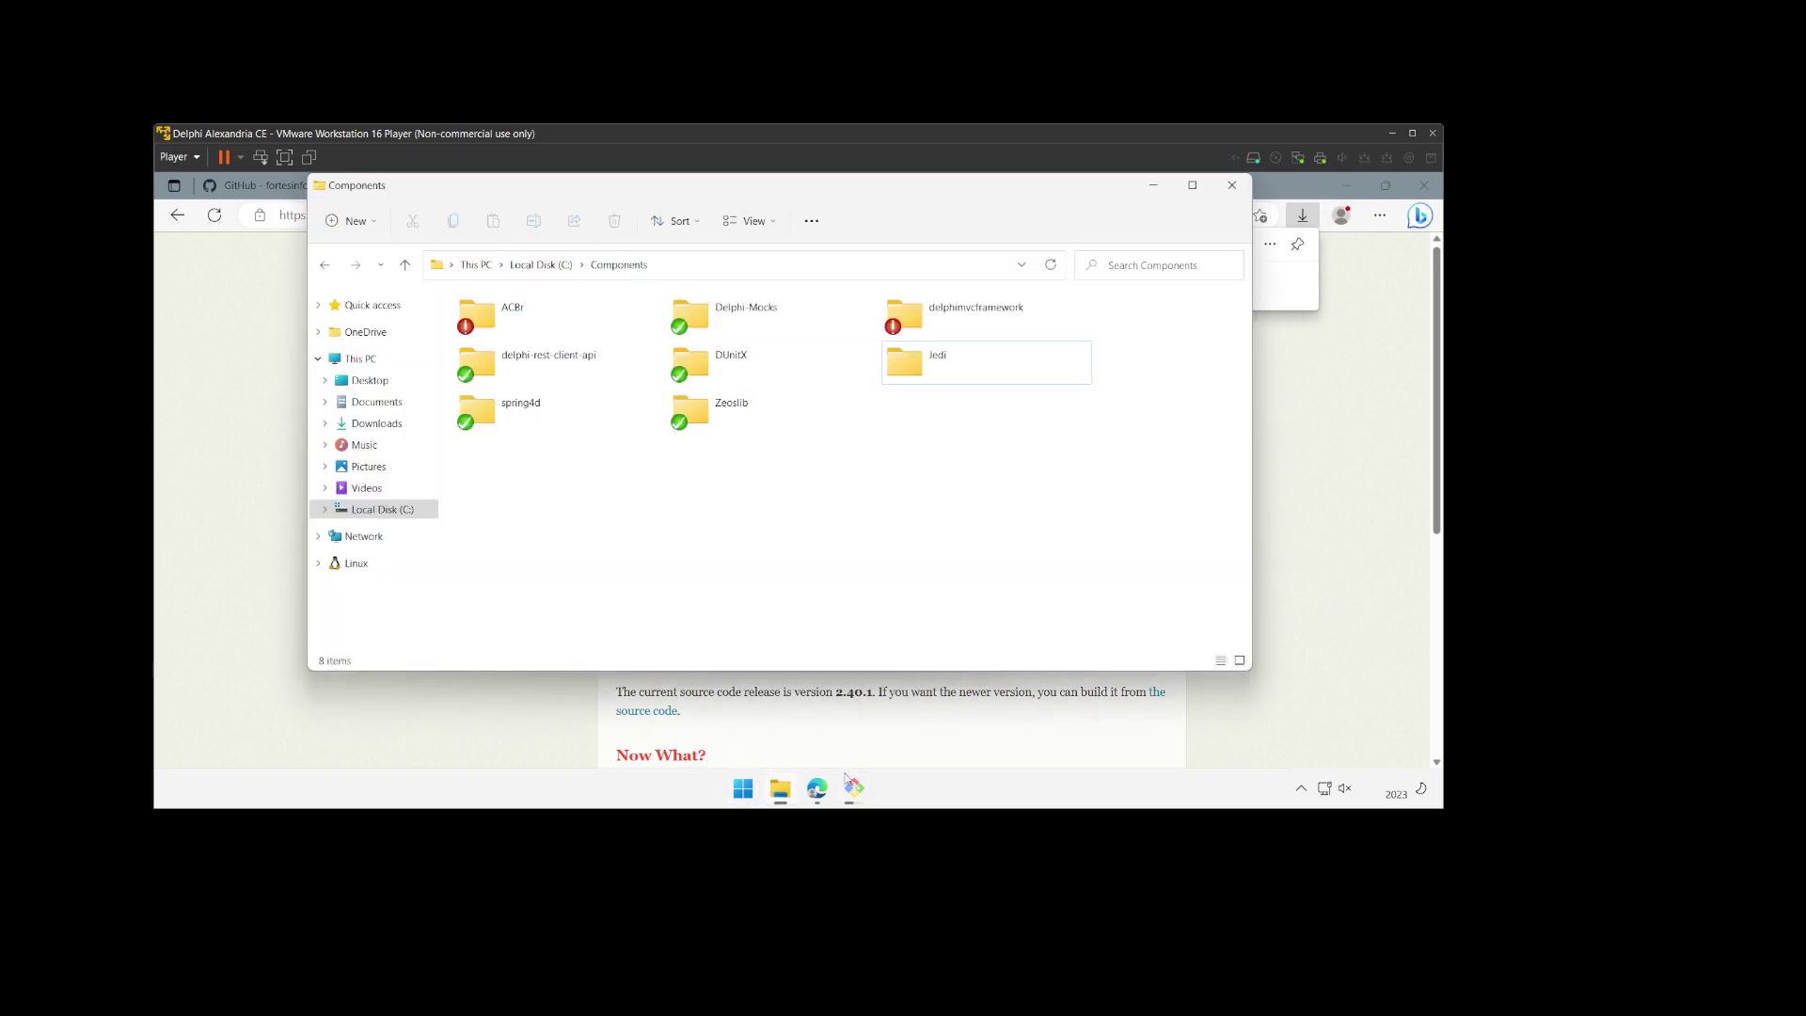
pyautogui.click(779, 790)
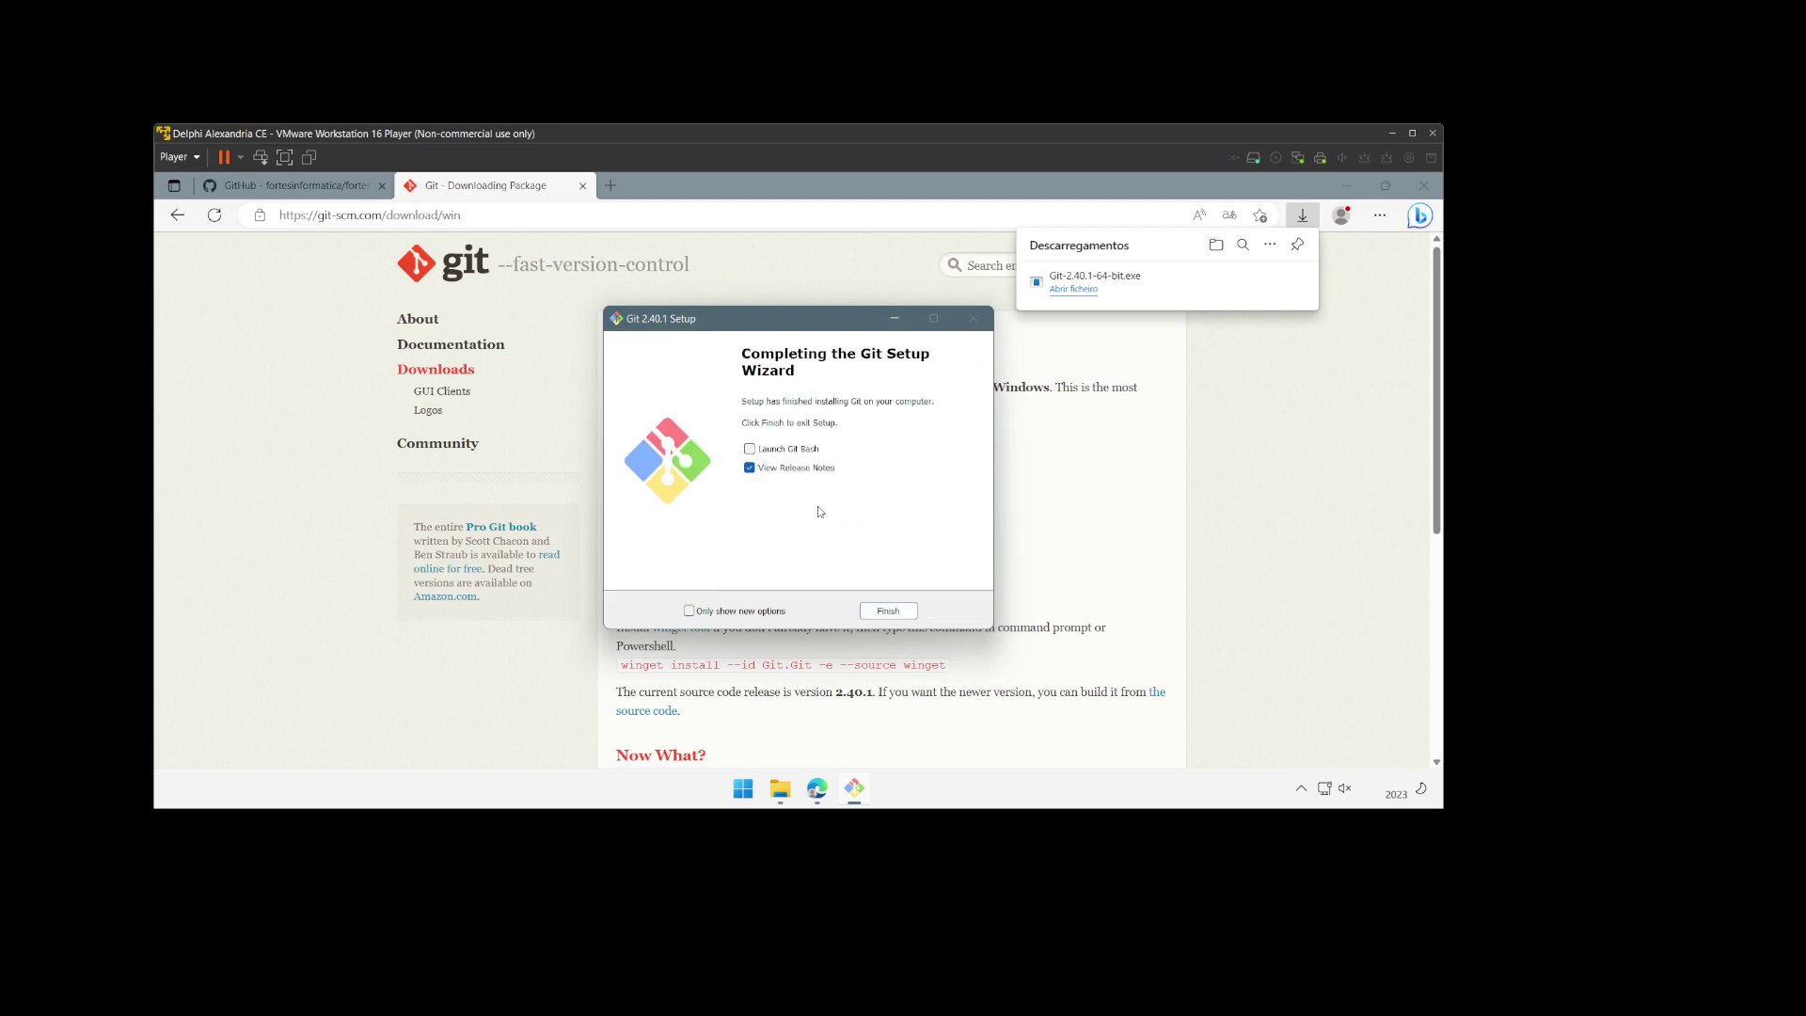
# Step: Finish the Git setup without viewing the release notes and close the Git download page
pyautogui.click(815, 474)
pyautogui.click(888, 610)
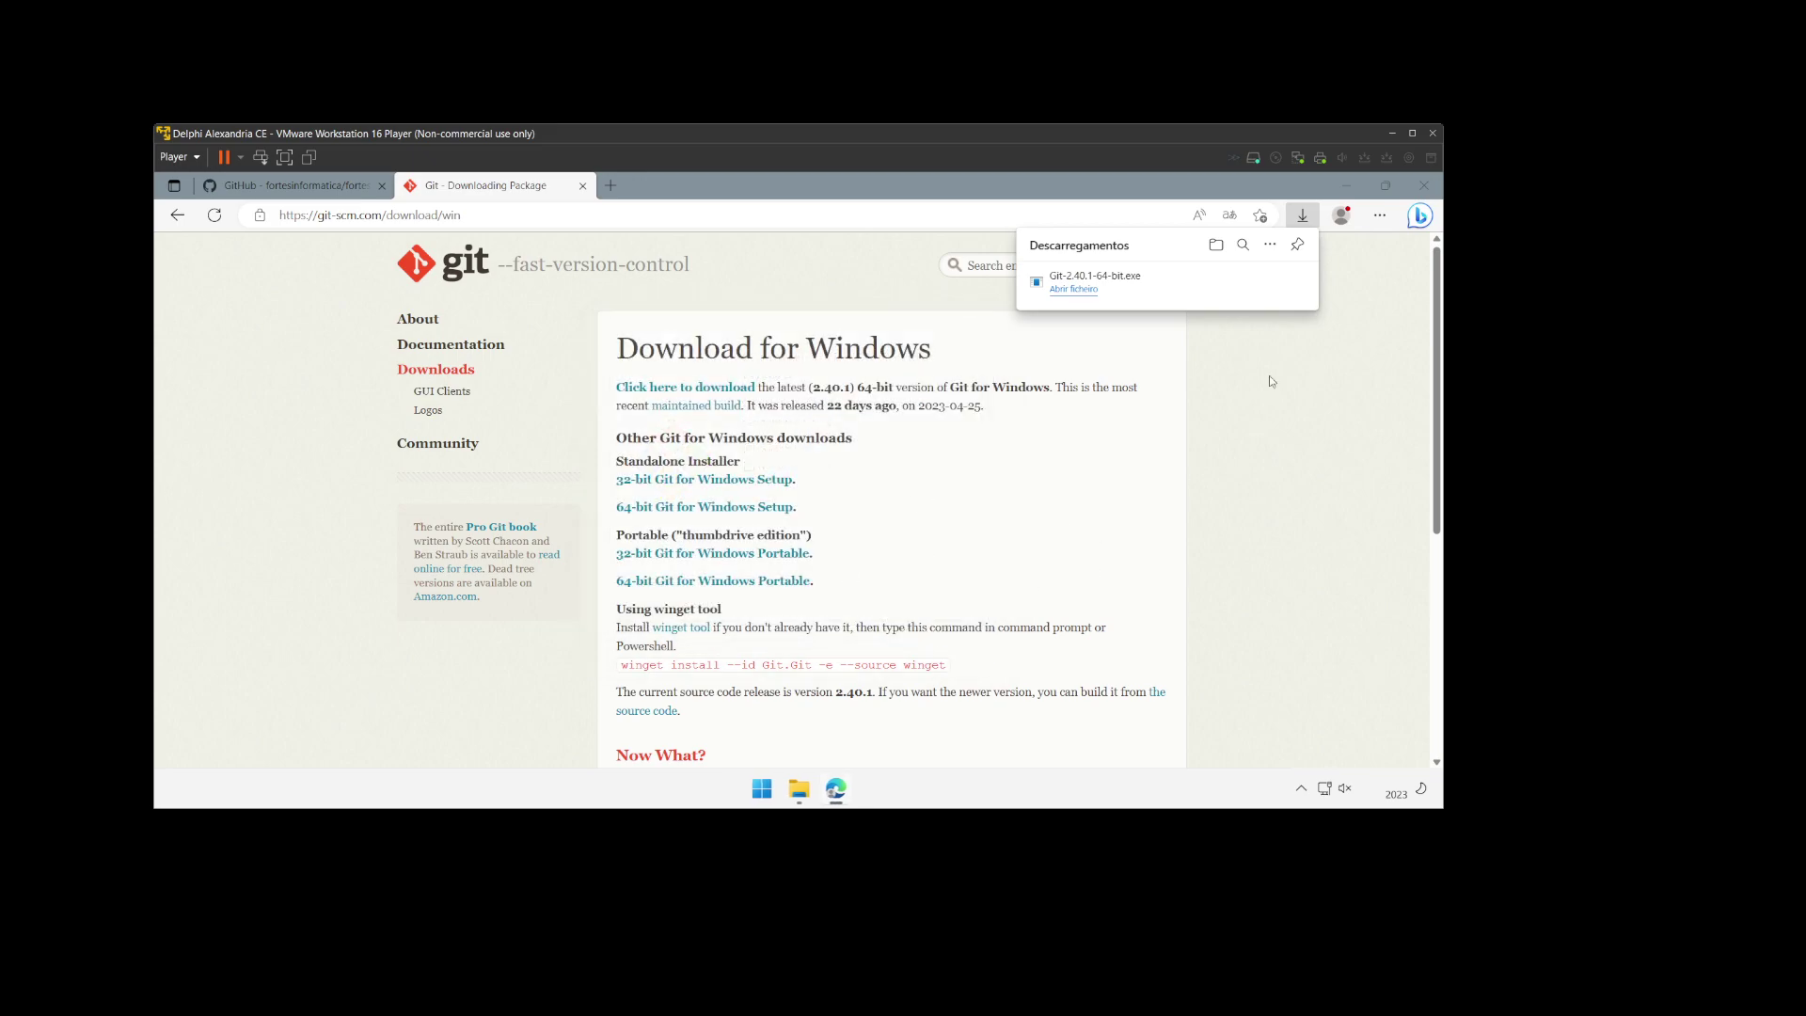
pyautogui.click(583, 187)
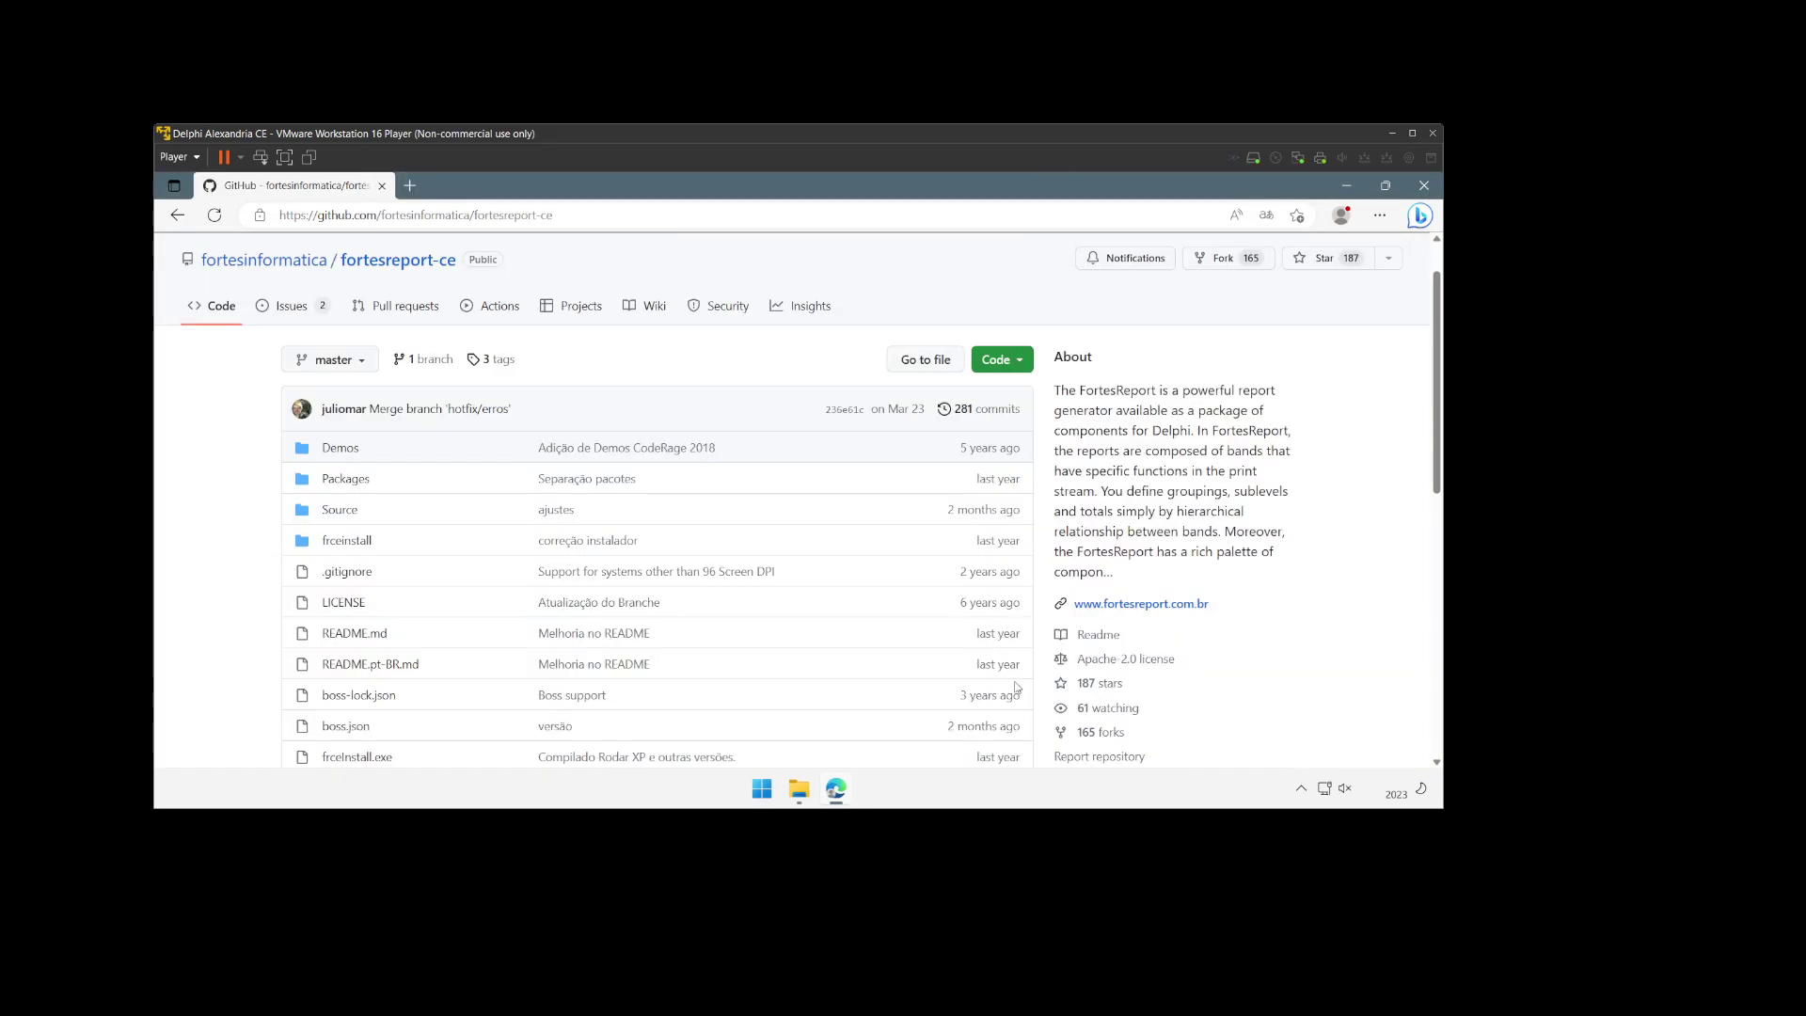
# Step: Copy the HTTPS clone URL of the fortesreport-ce repository on GitHub
pyautogui.click(801, 790)
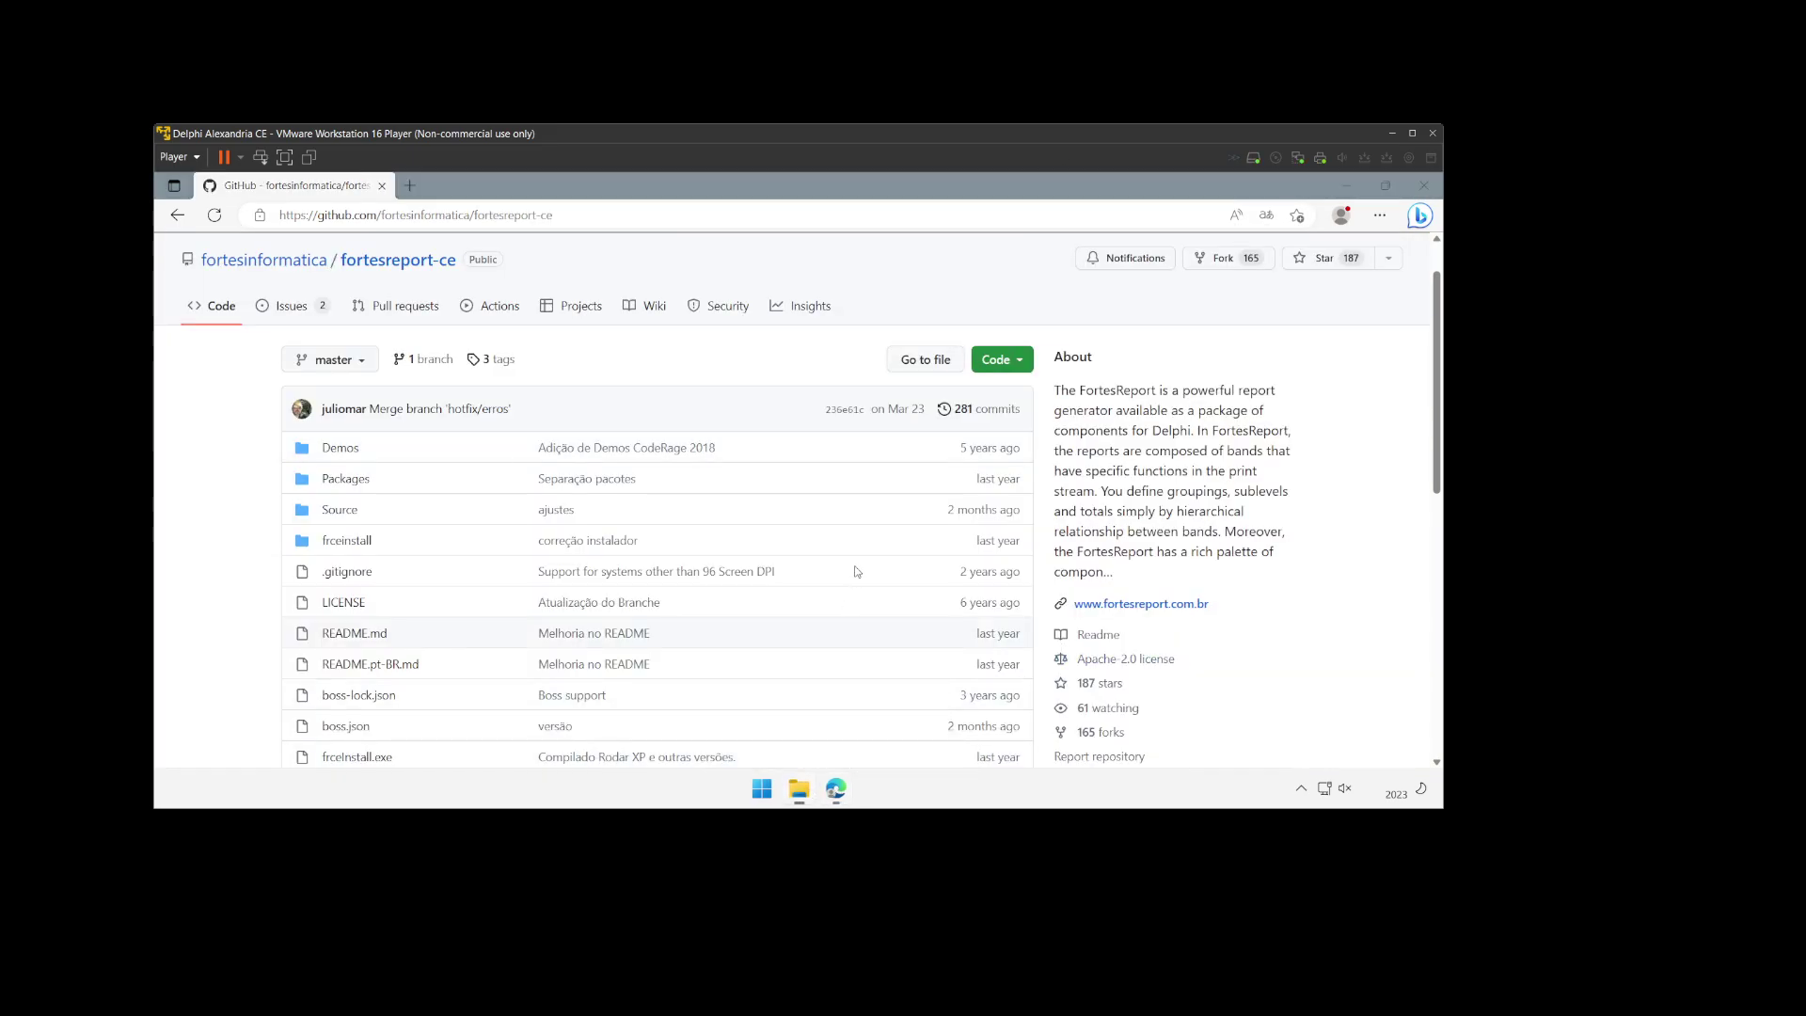
pyautogui.click(836, 793)
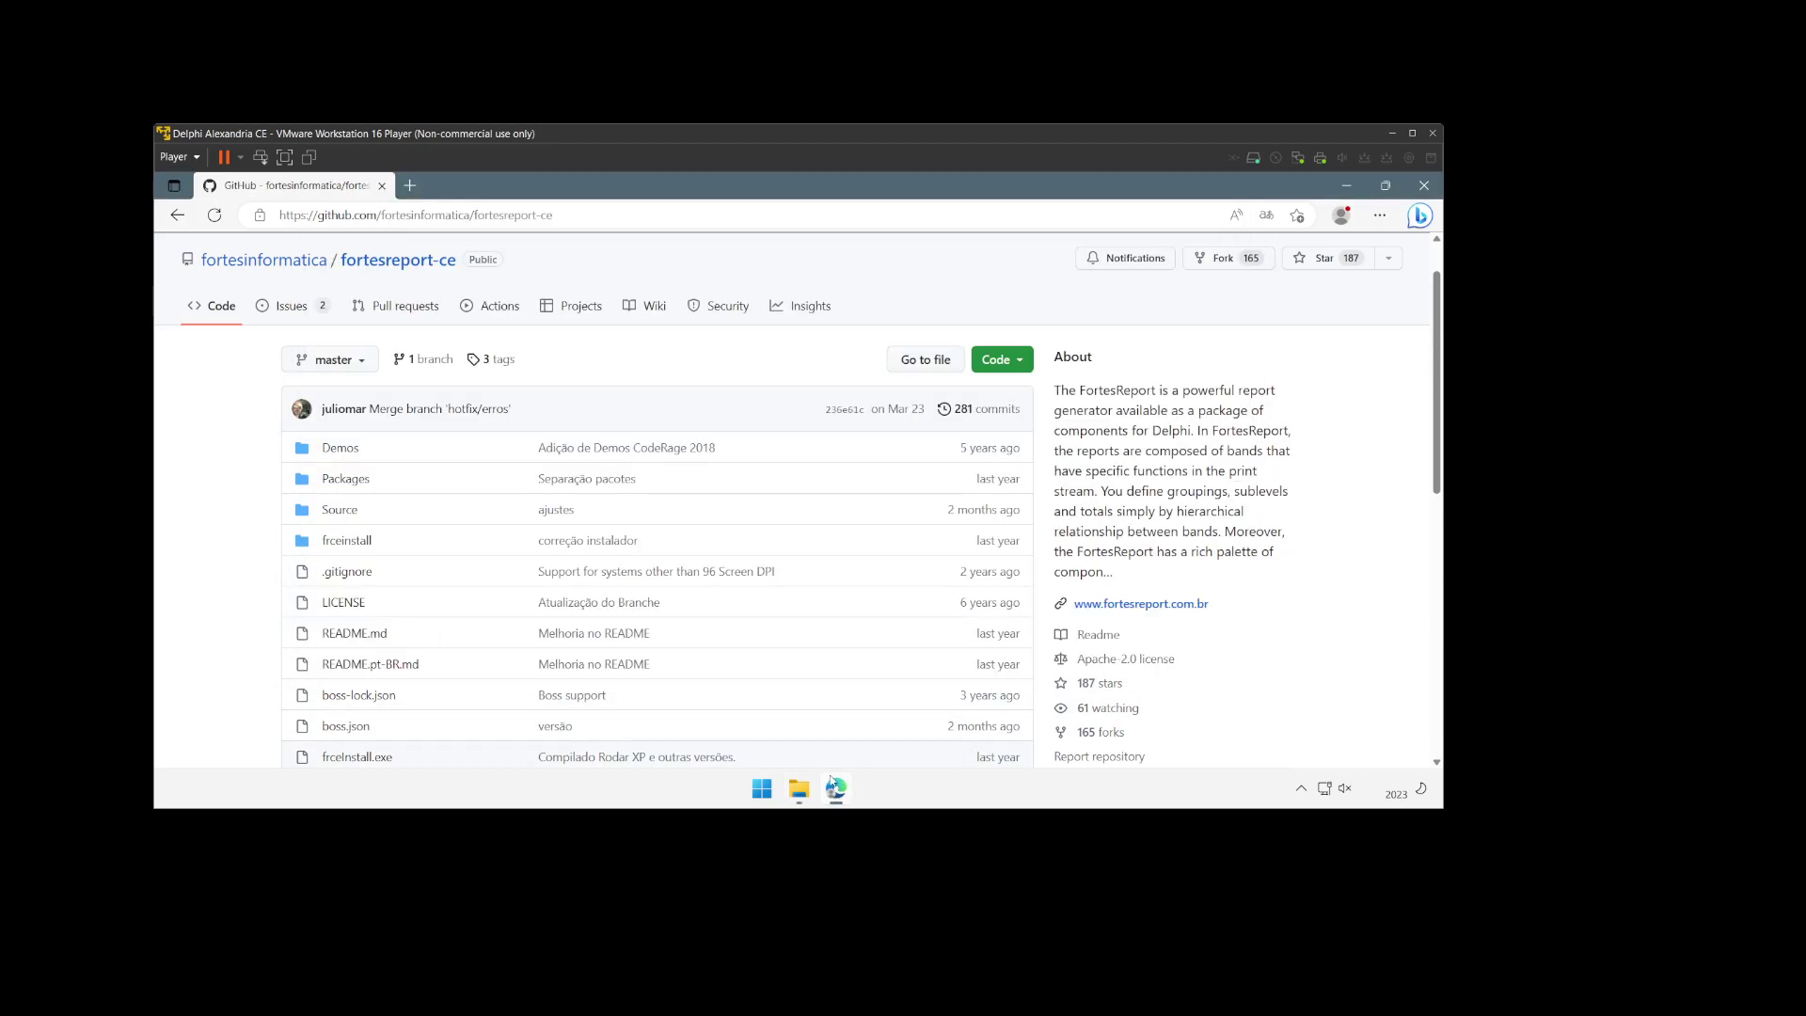
pyautogui.click(1015, 361)
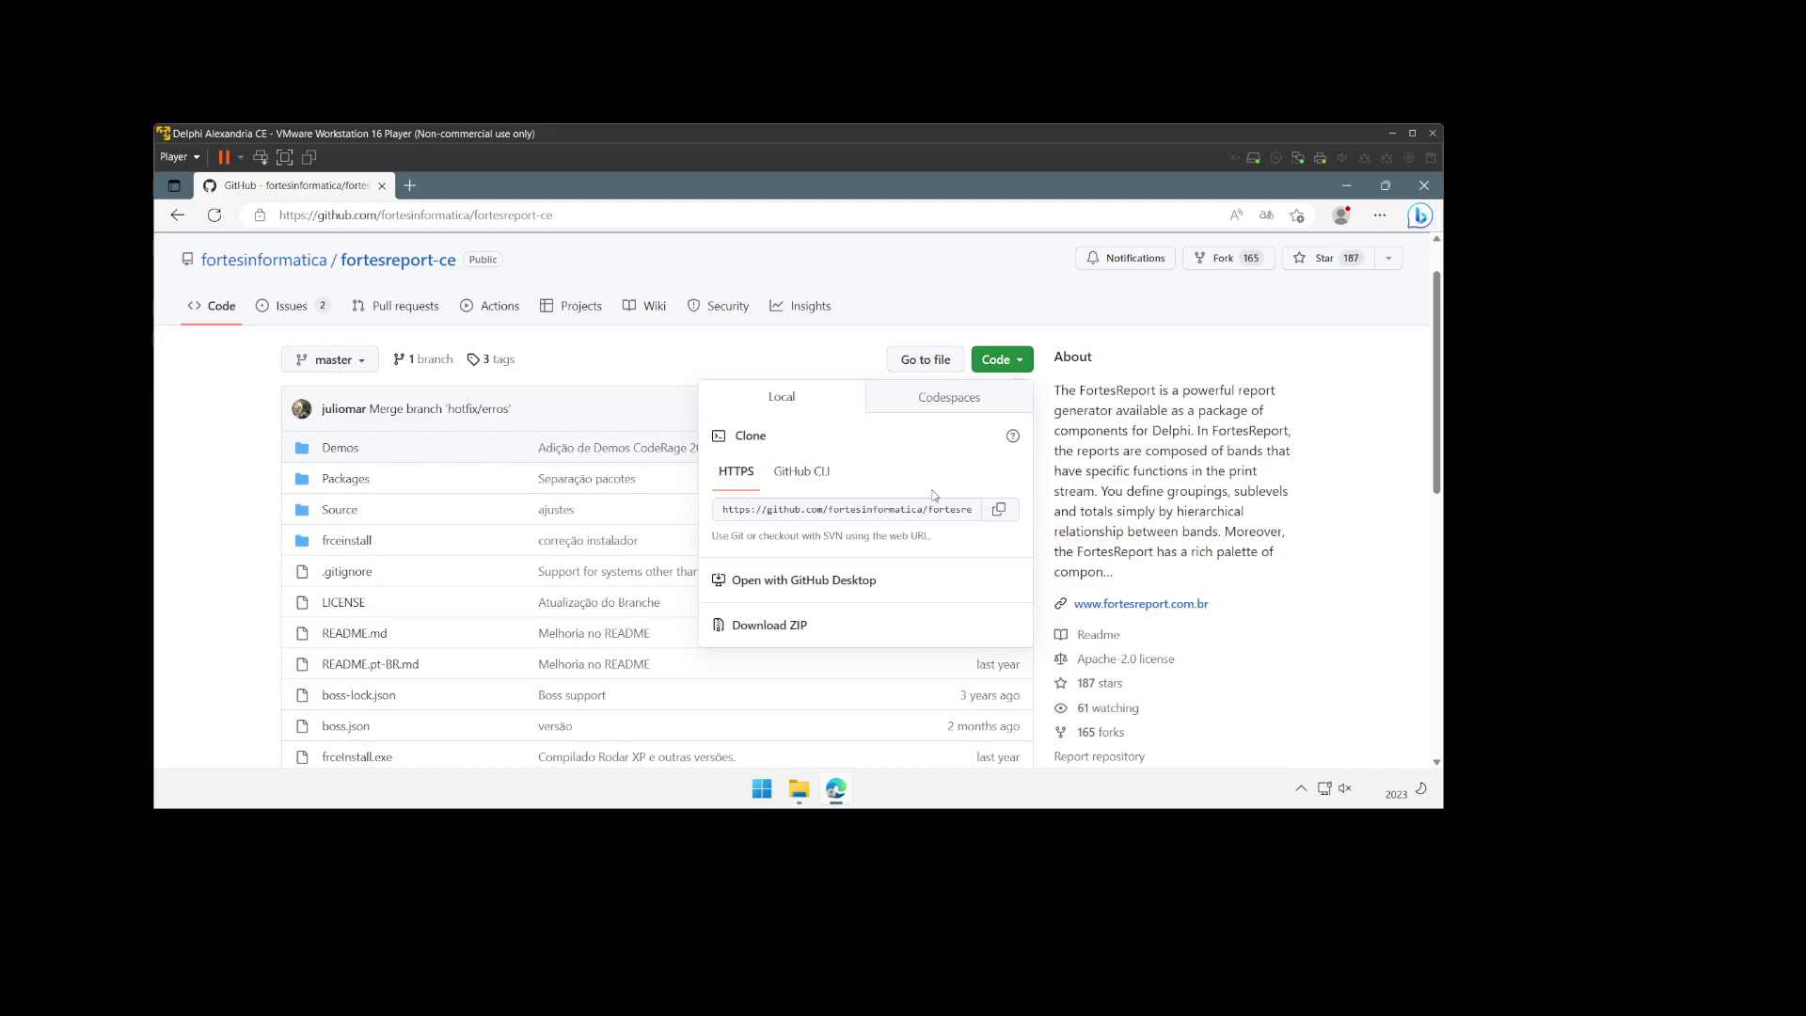
pyautogui.click(999, 510)
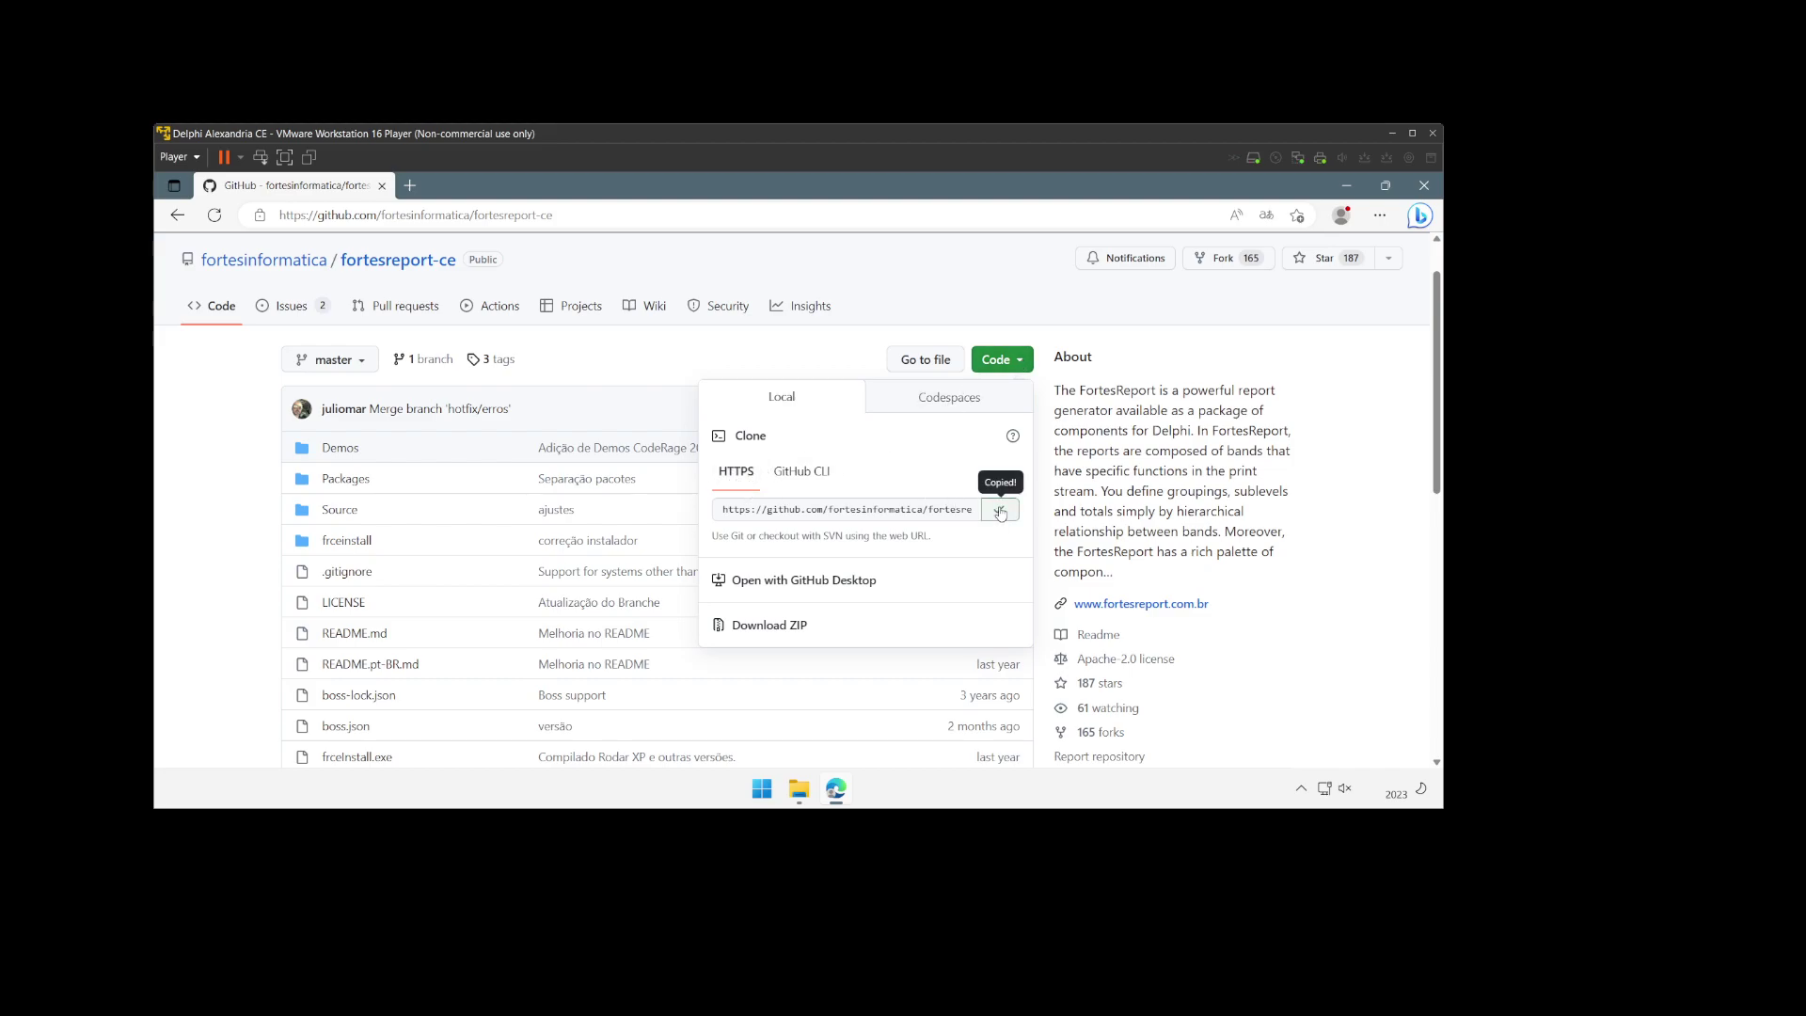
# Step: Switch to File Explorer and open Git Bash in the C:\Components folder, moving its window clear for use
pyautogui.click(795, 790)
pyautogui.rightClick(790, 520)
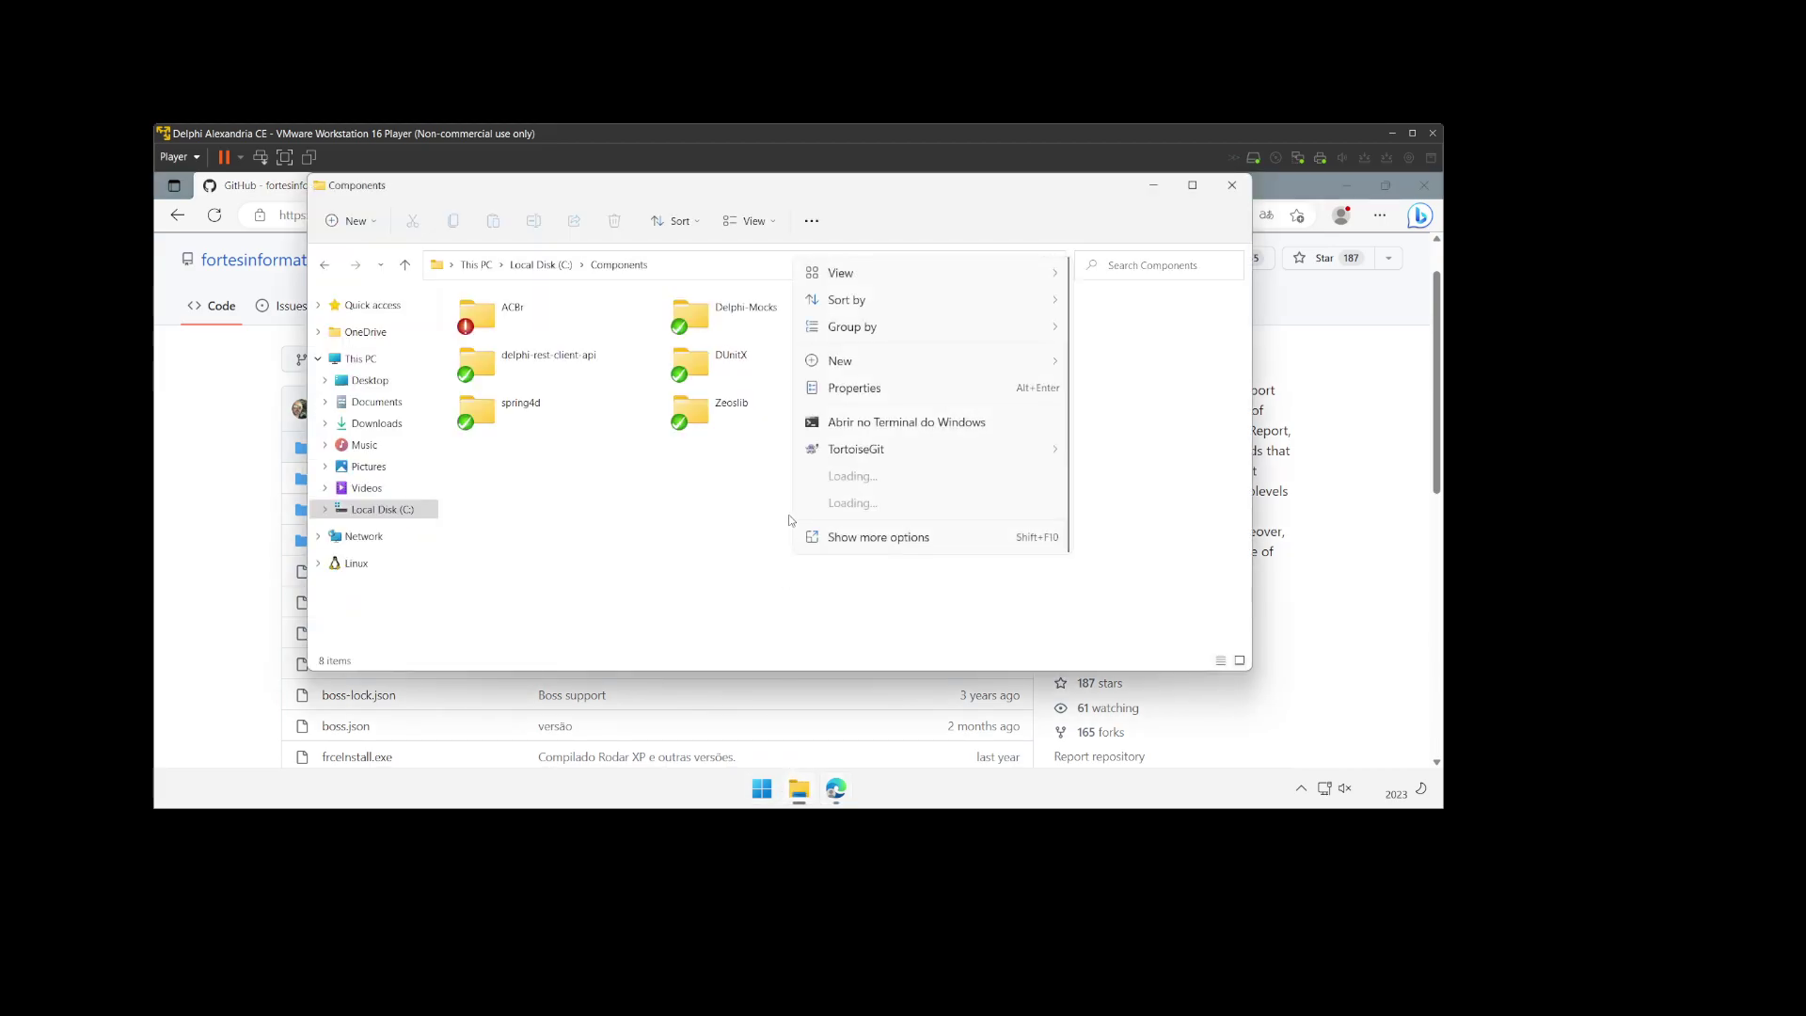
pyautogui.click(849, 540)
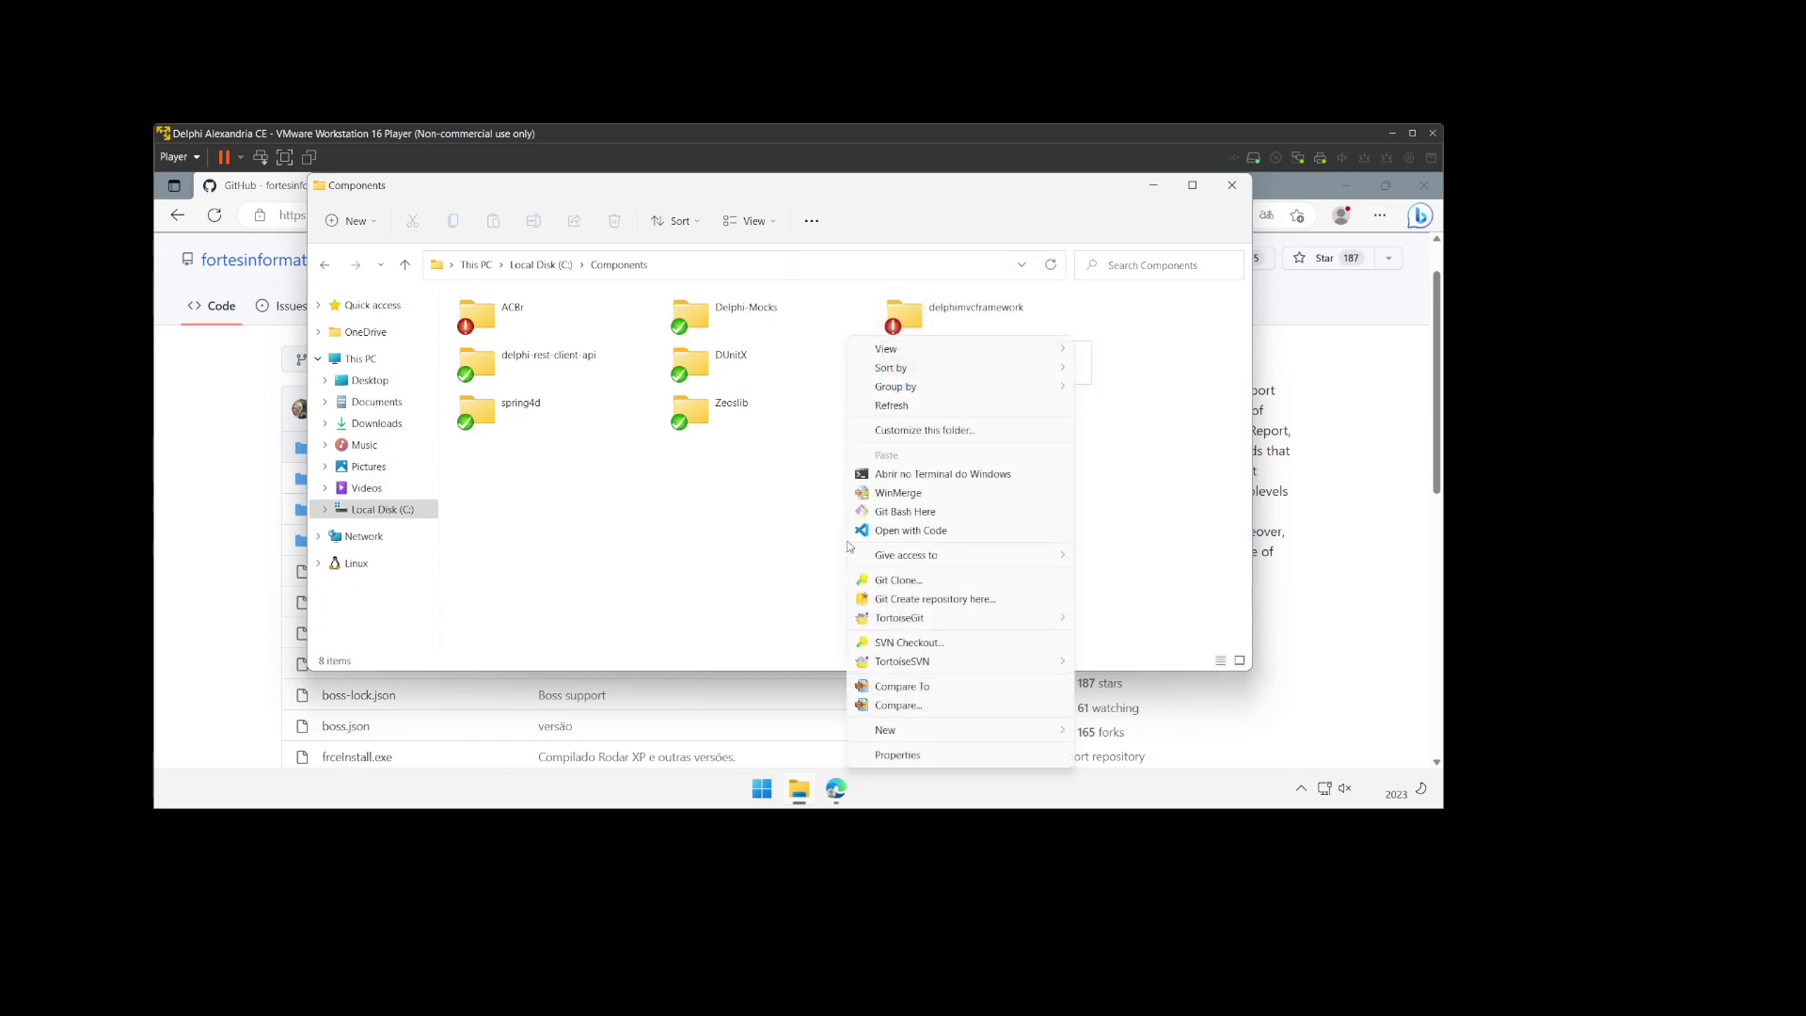
pyautogui.click(921, 516)
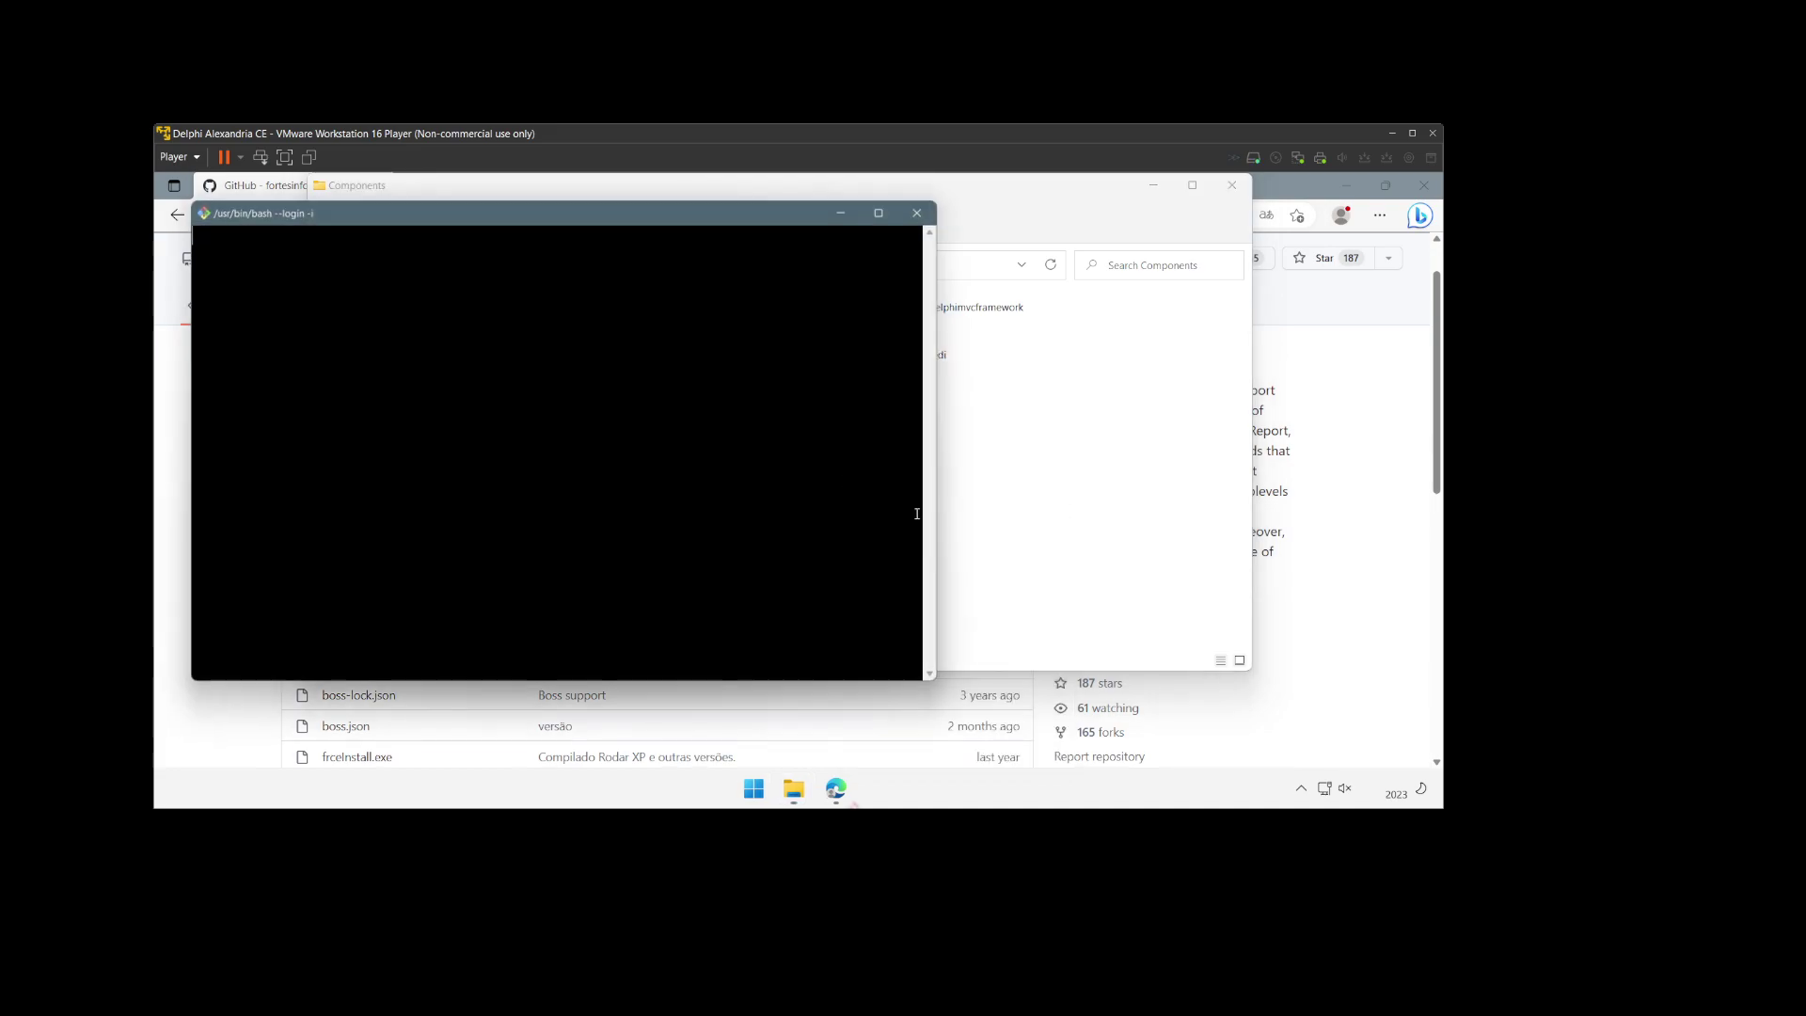
pyautogui.moveTo(597, 218); pyautogui.dragTo(899, 249)
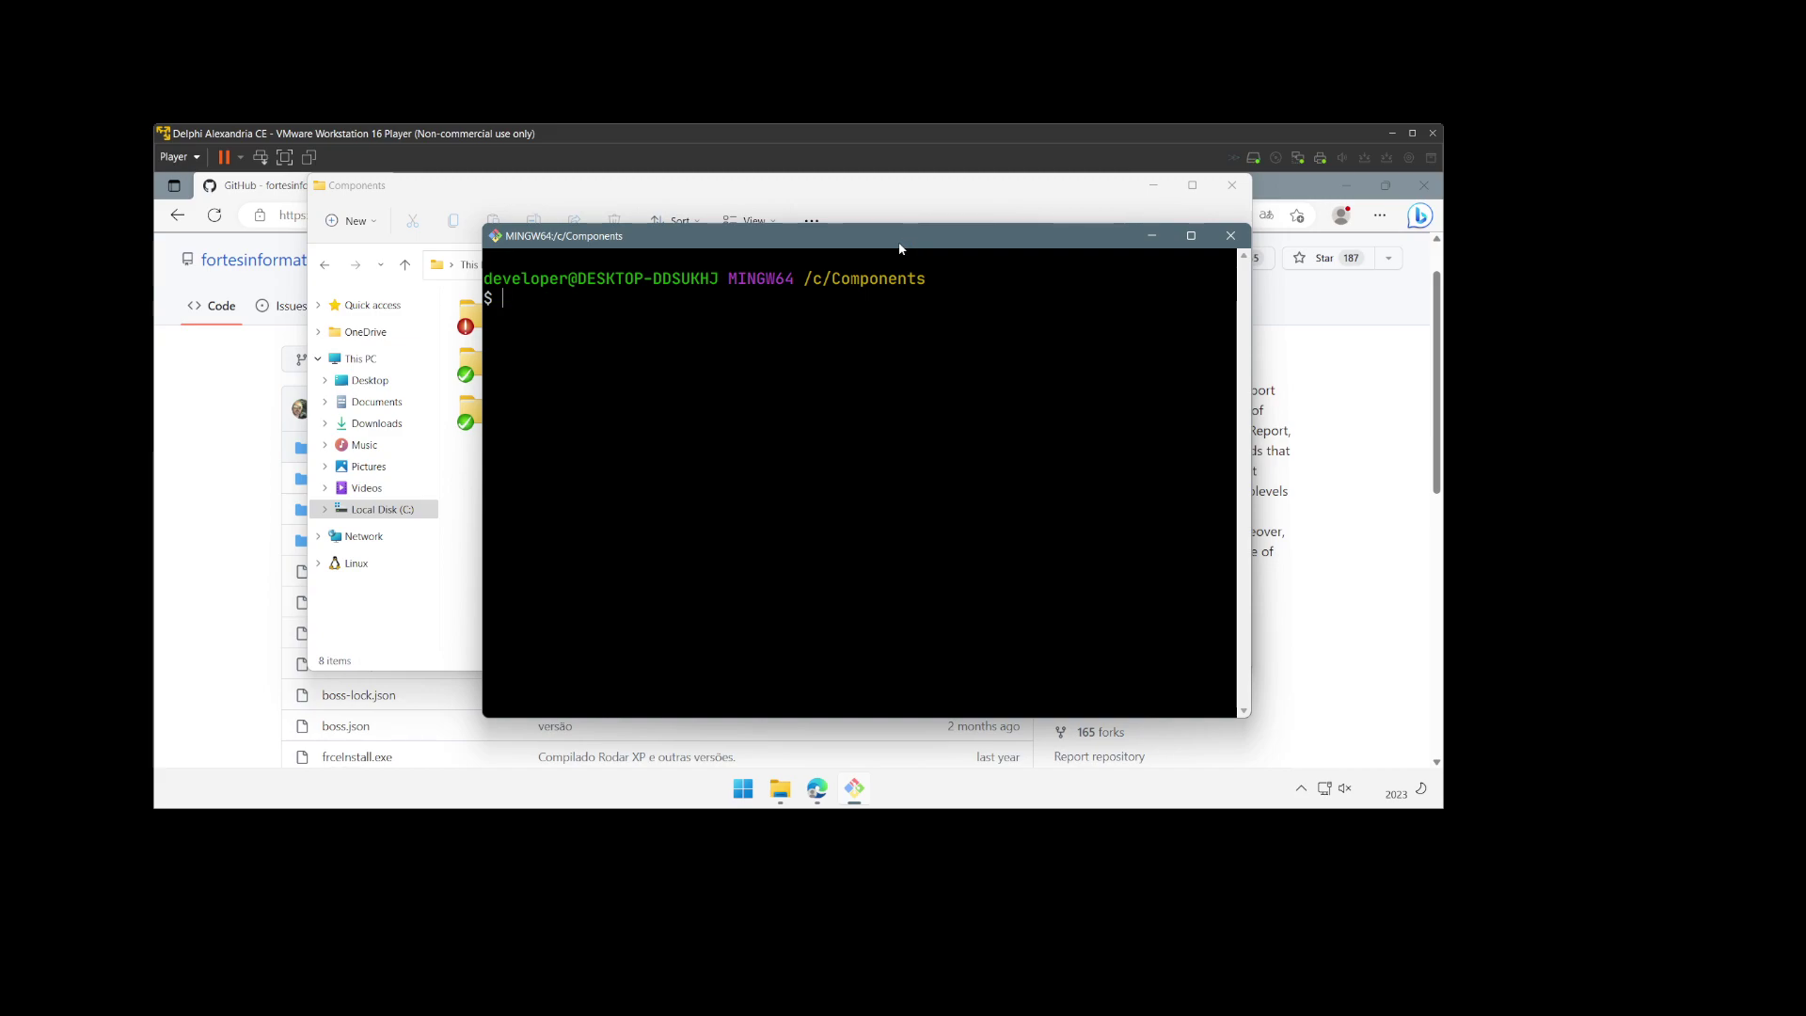
pyautogui.write('git clone')
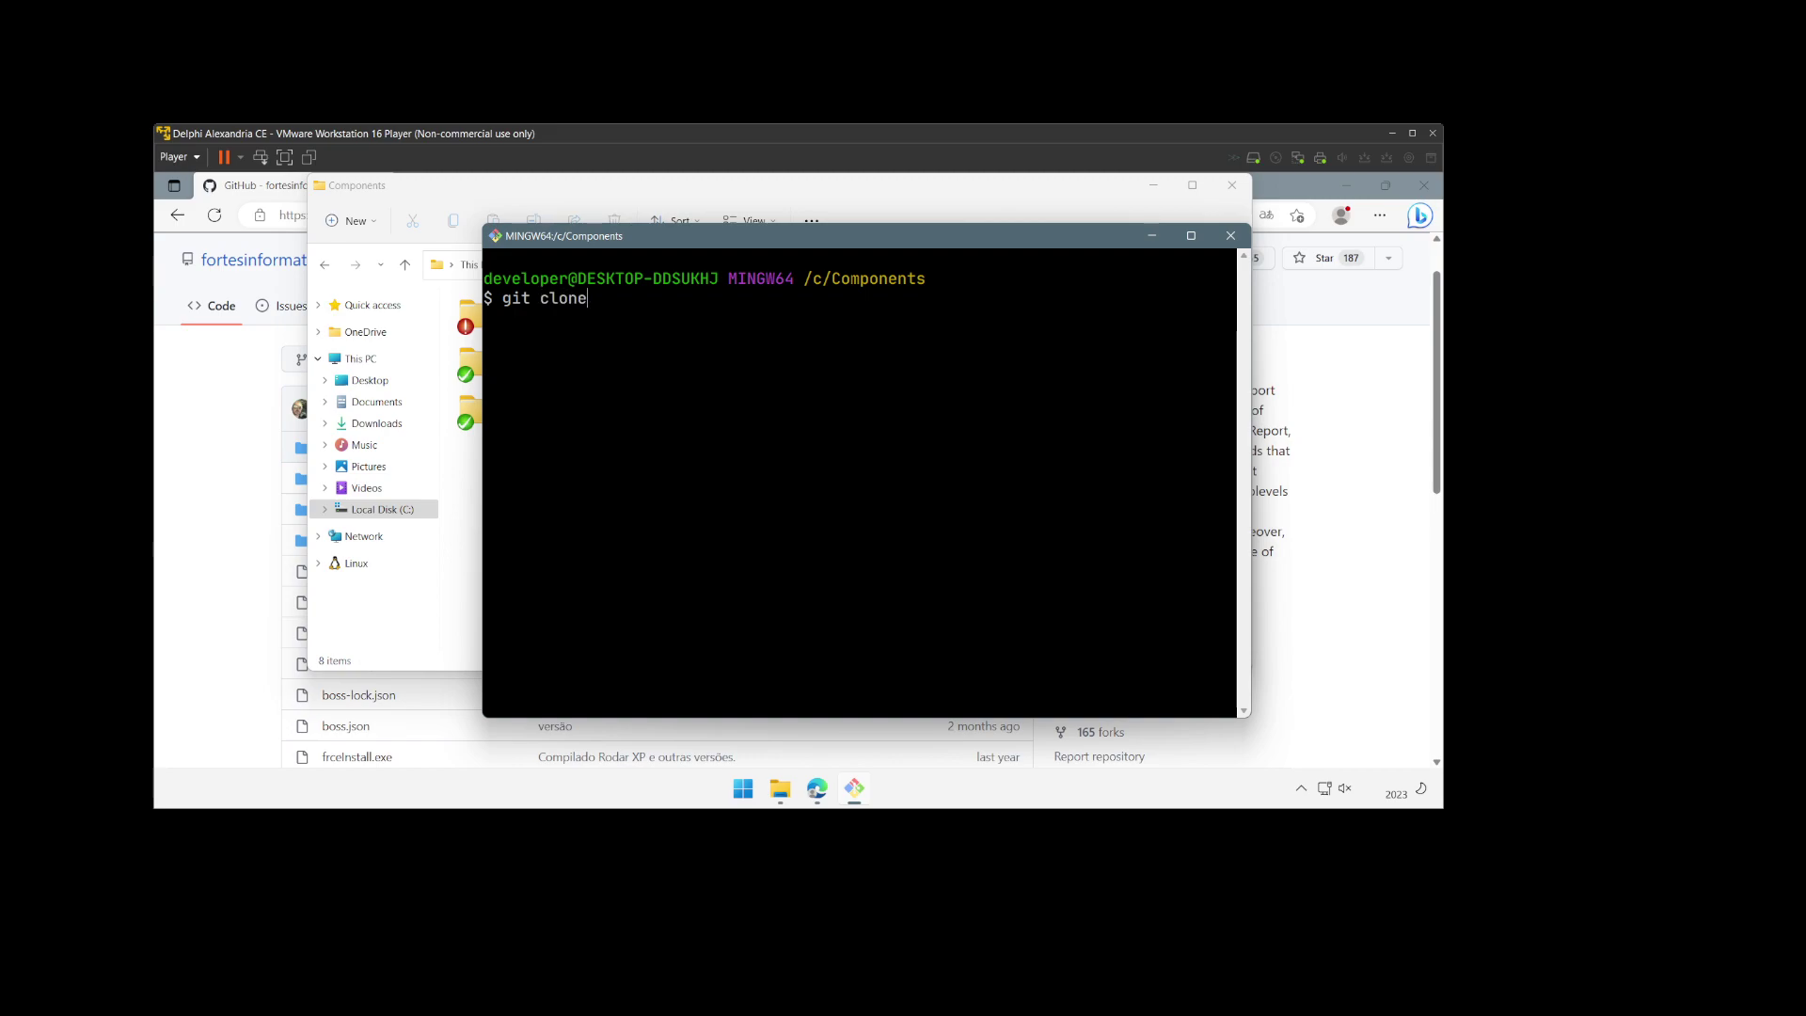
pyautogui.press('shift+Insert')
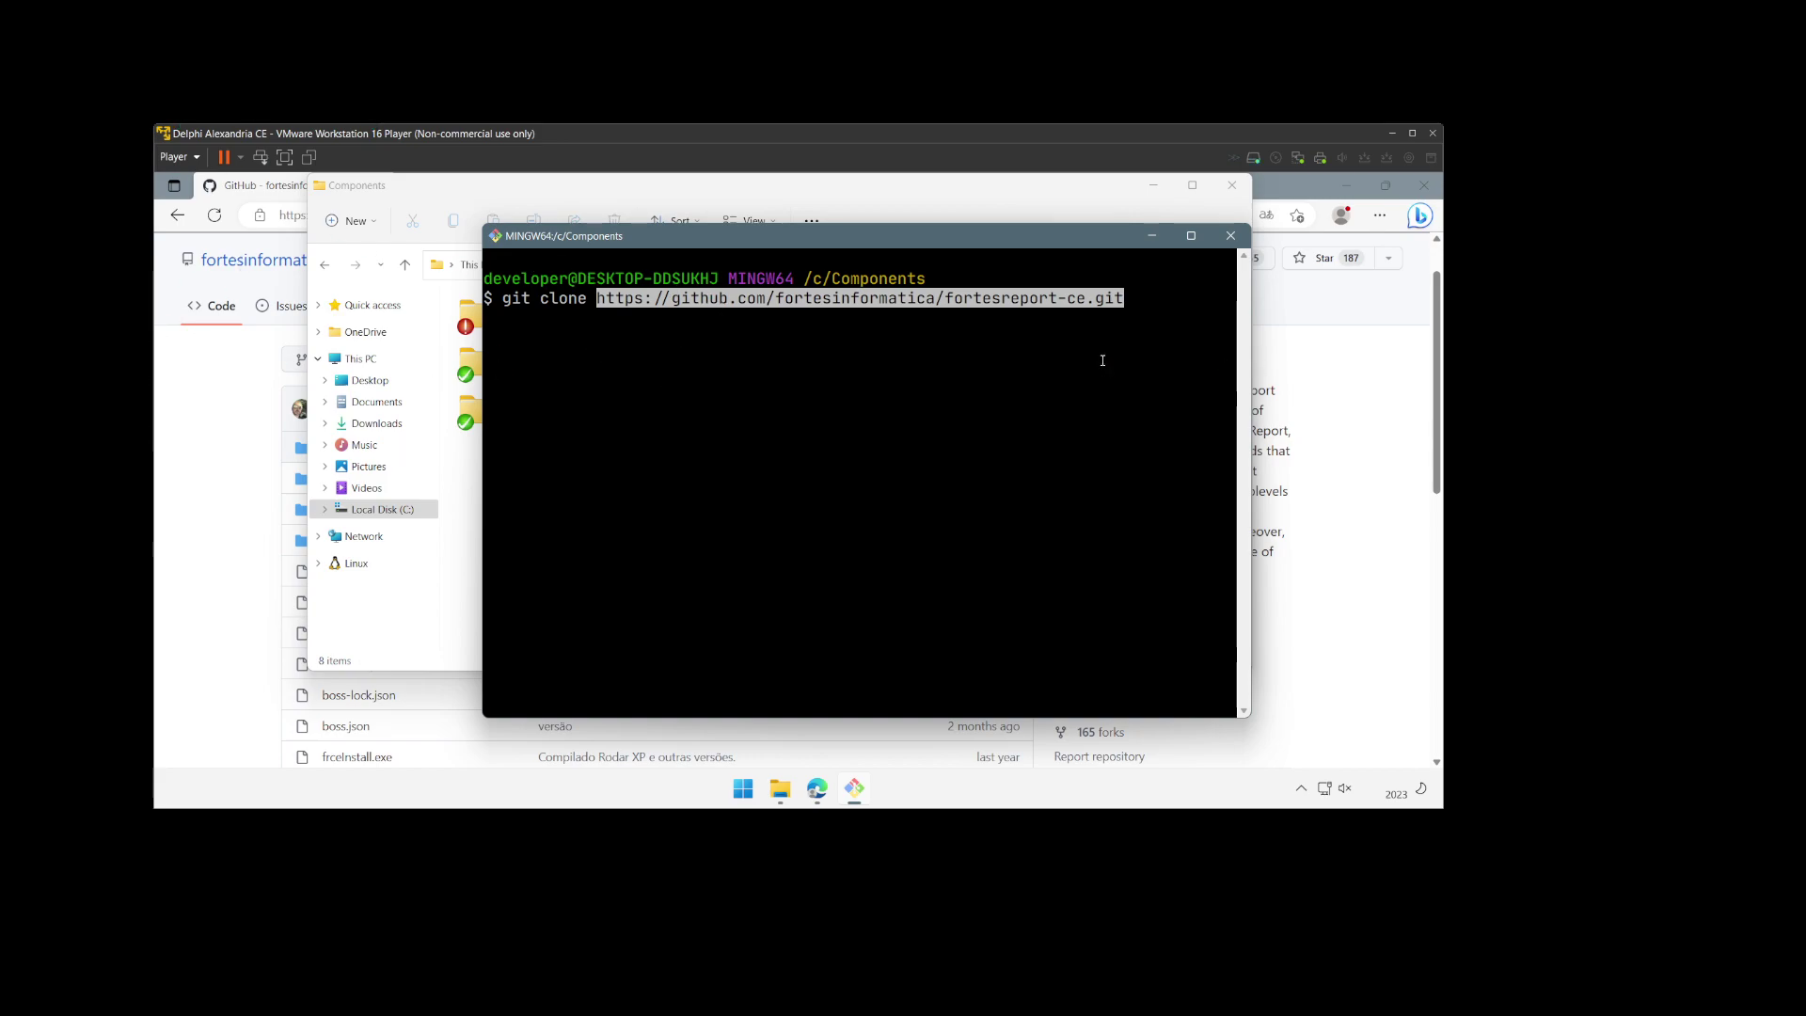
pyautogui.write(']')
pyautogui.press('Return')
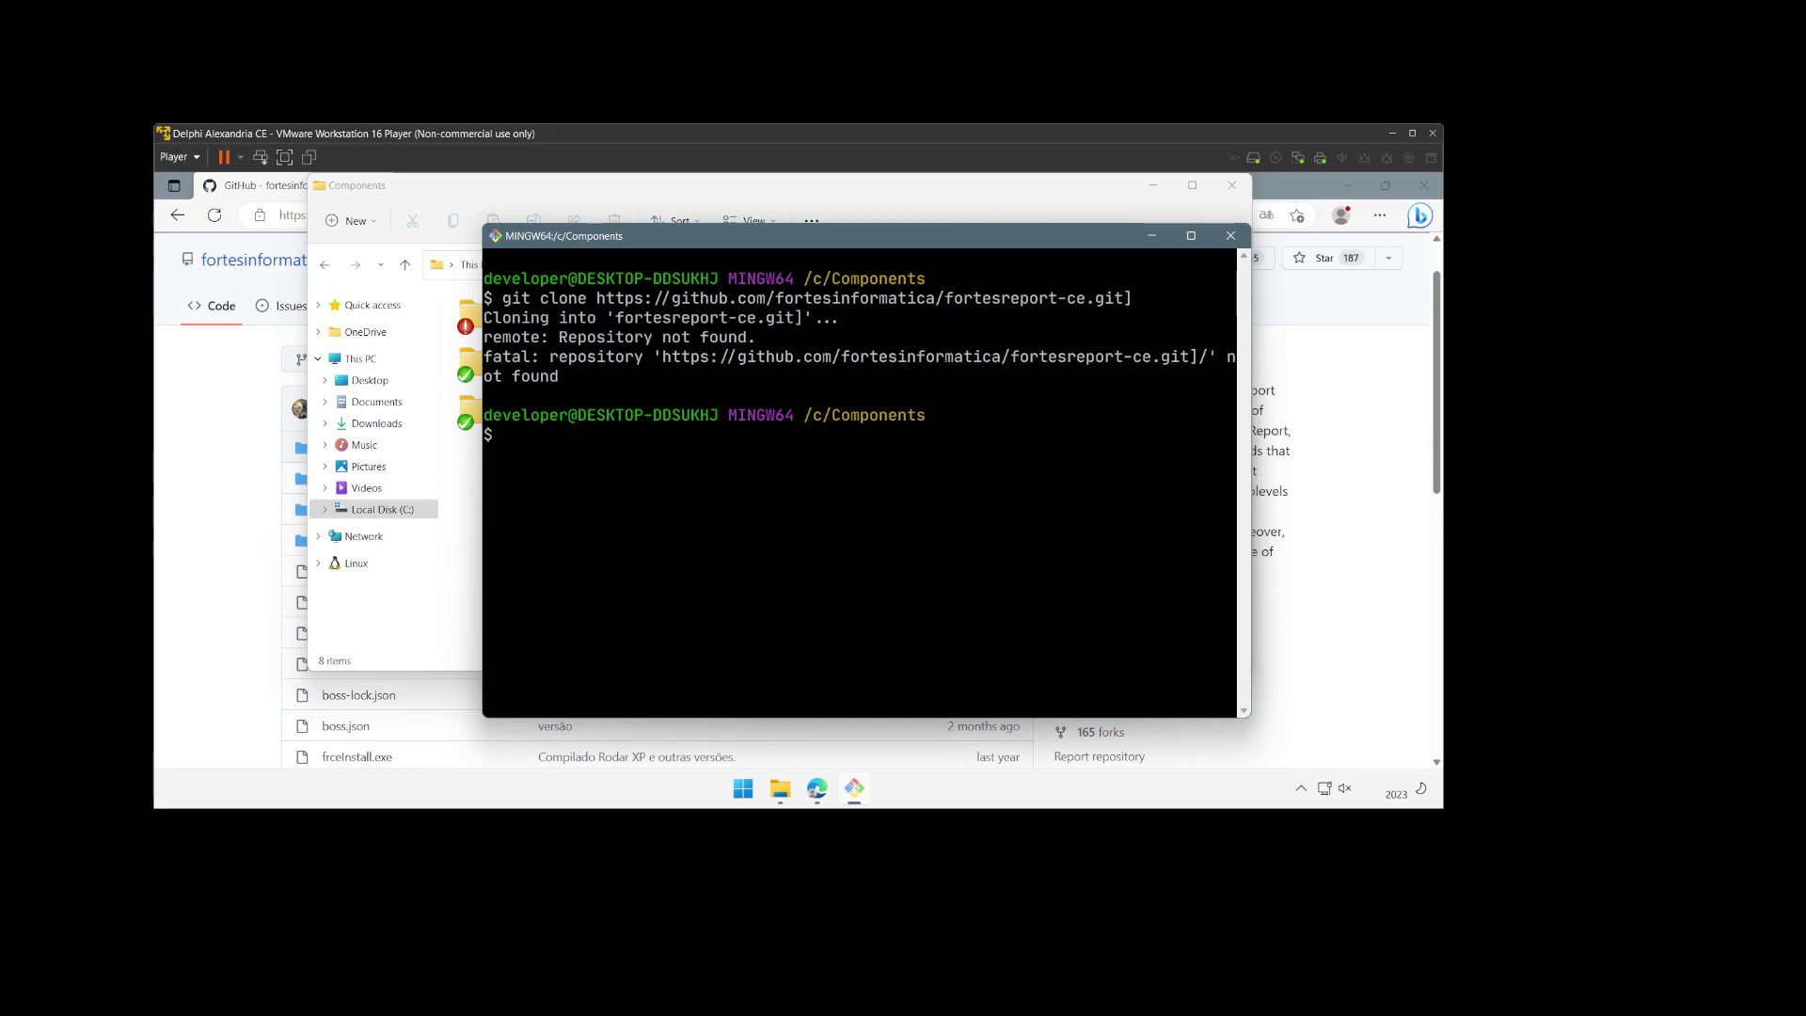
pyautogui.press('Up')
pyautogui.press('Return')
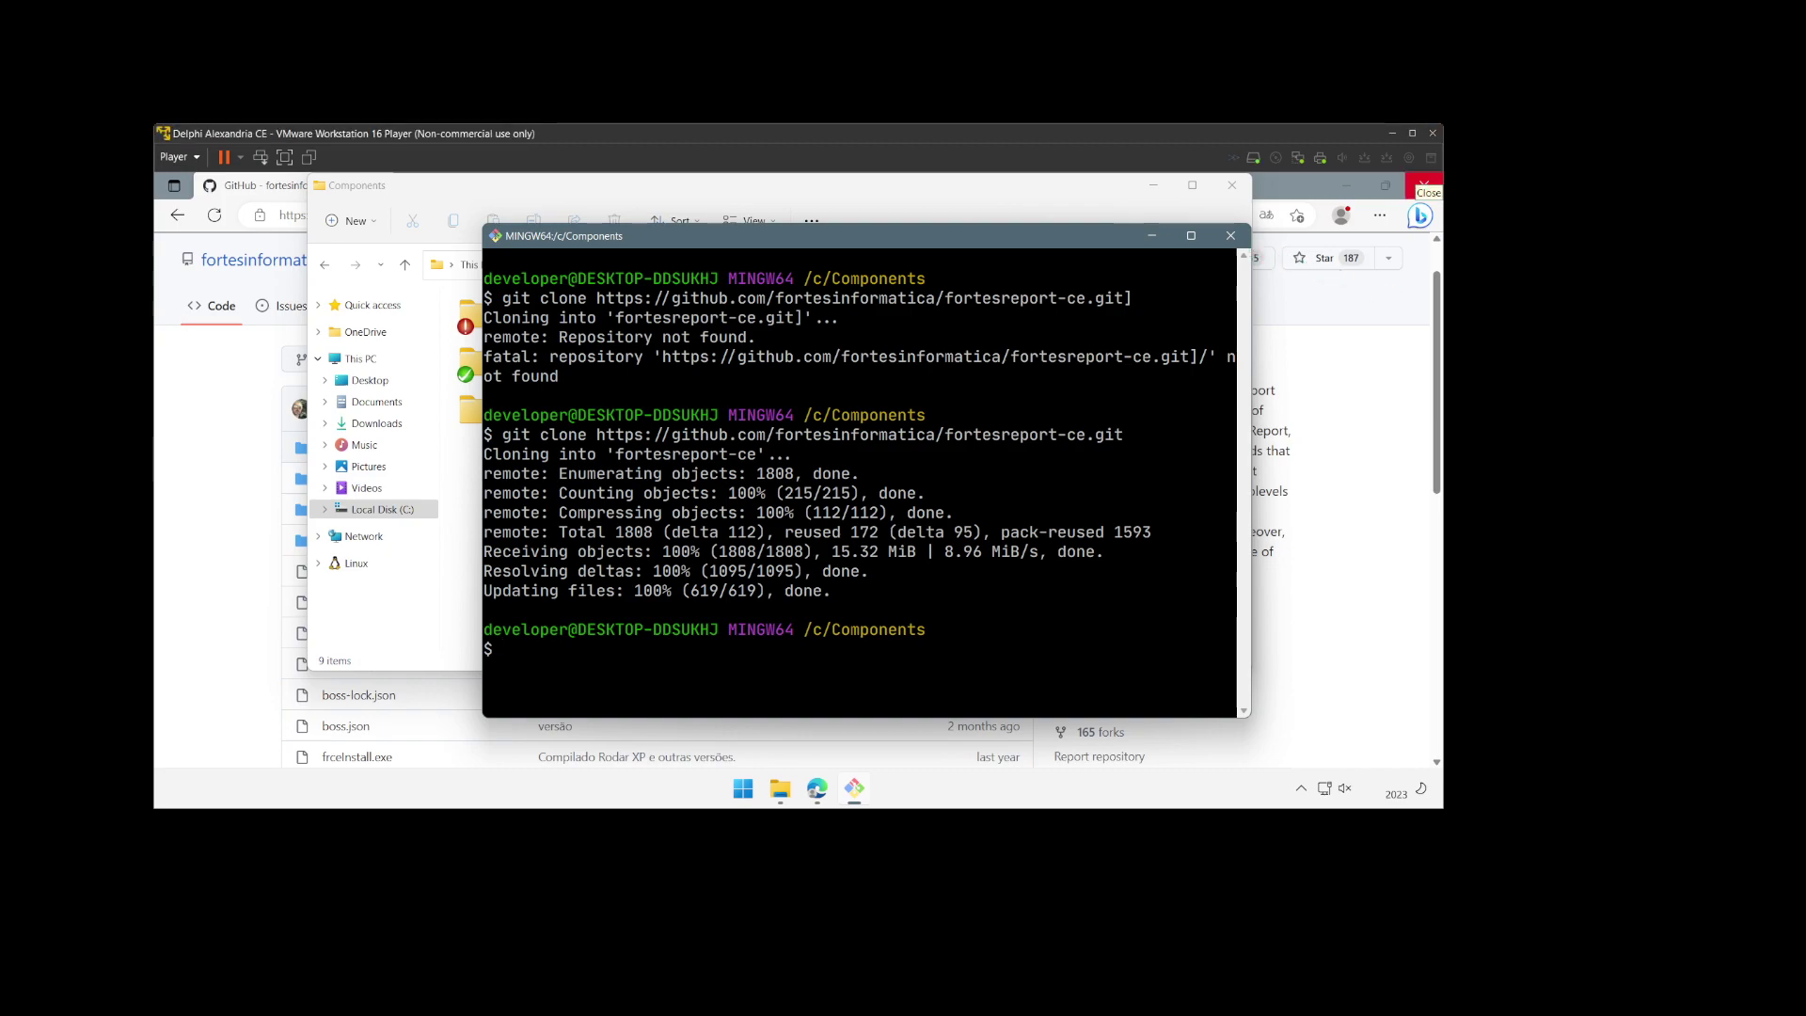
pyautogui.click(1231, 237)
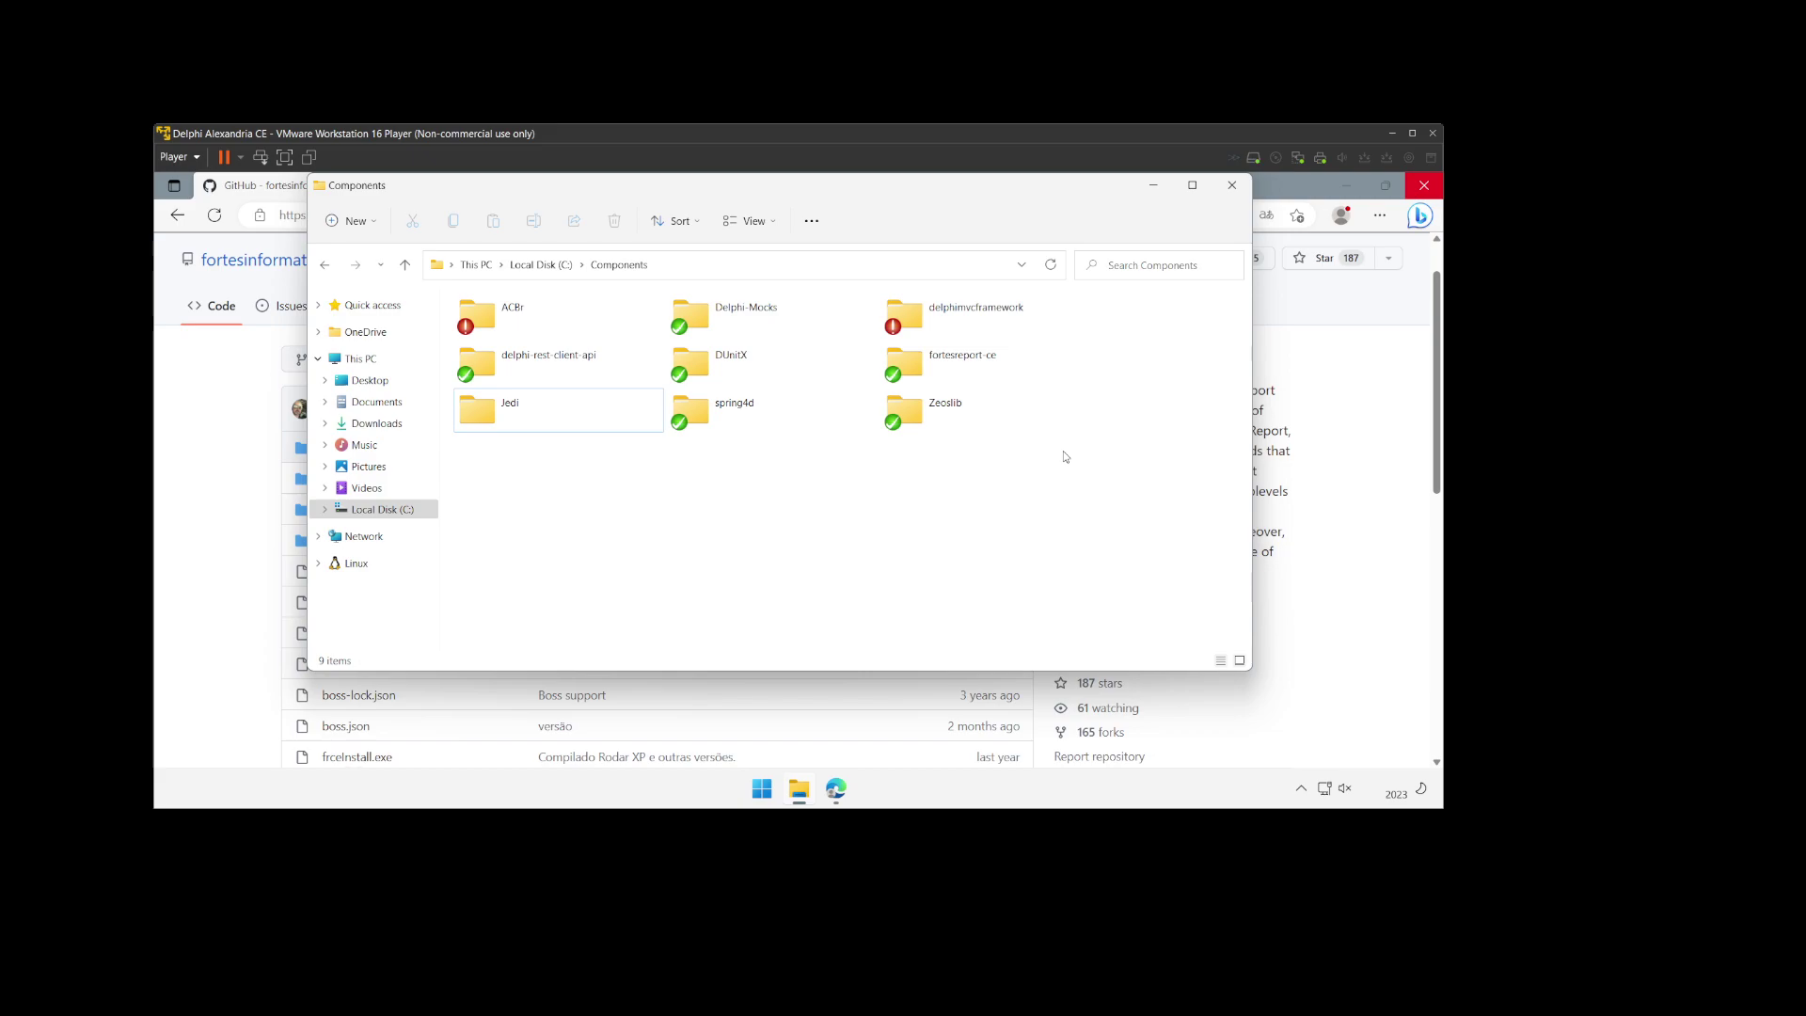
# Step: Open Git Bash in the cloned fortesreport-ce folder
pyautogui.click(938, 362)
pyautogui.rightClick(939, 362)
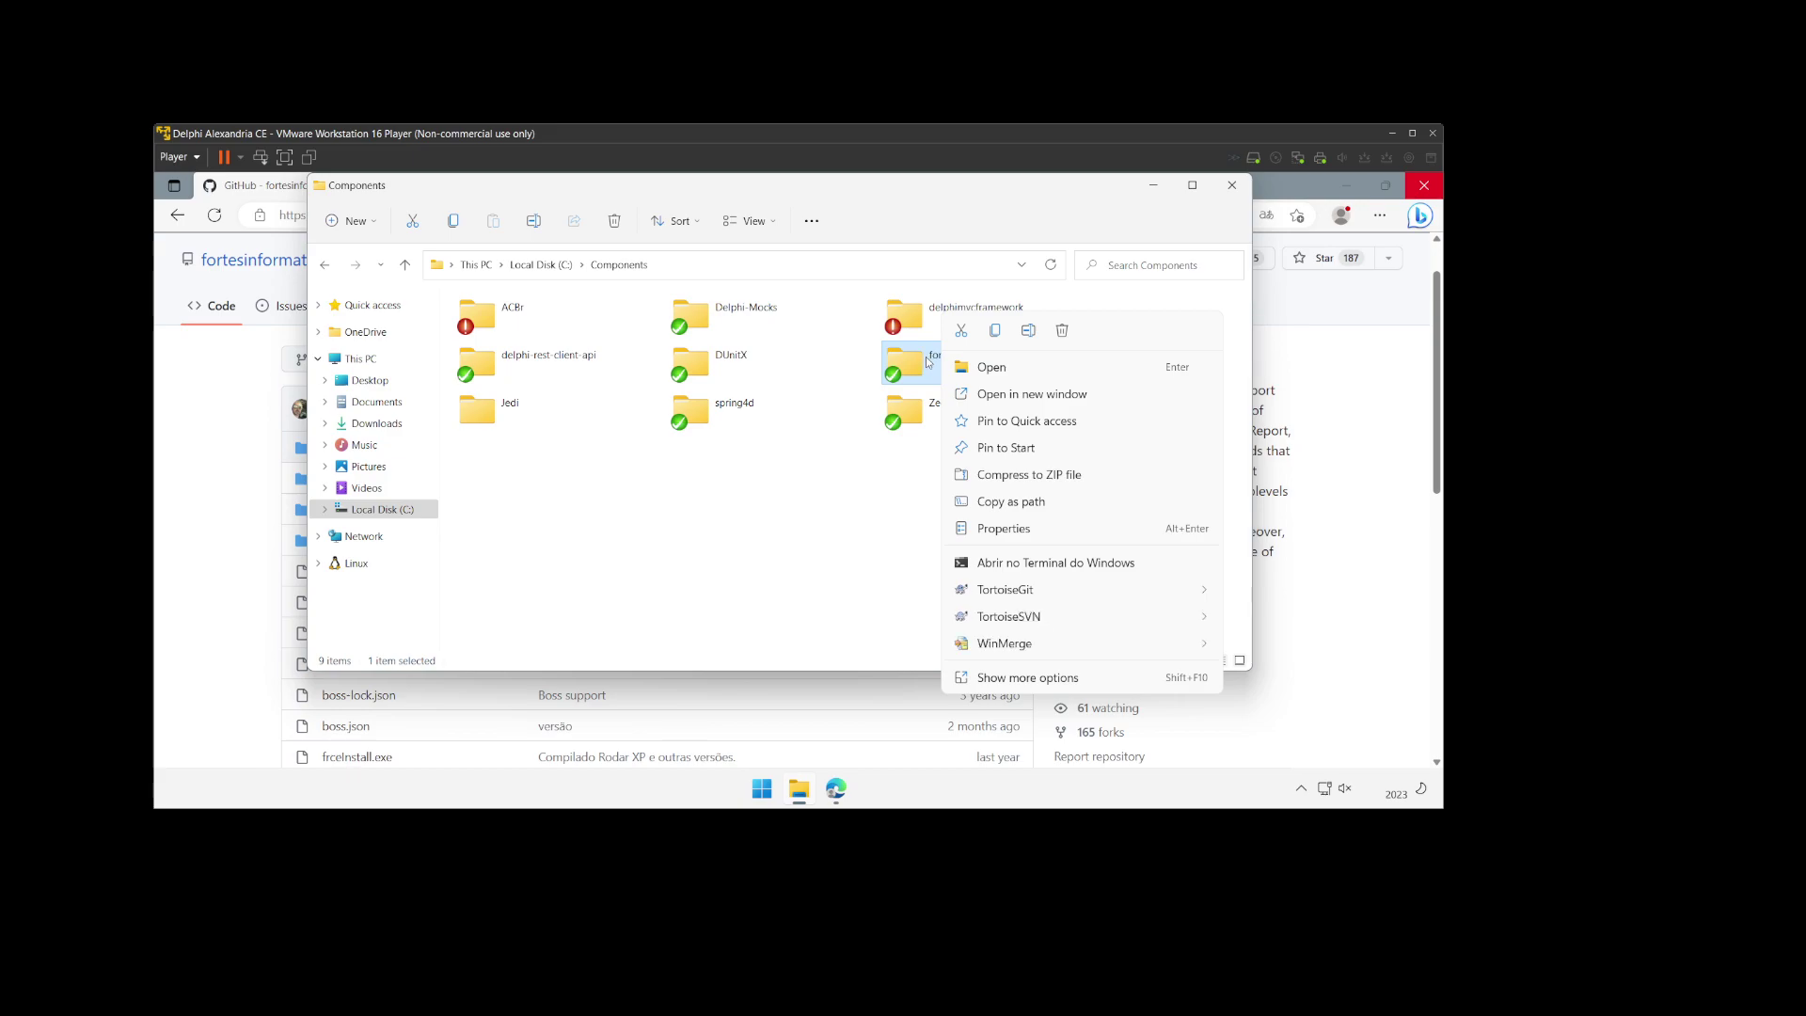
pyautogui.click(1027, 677)
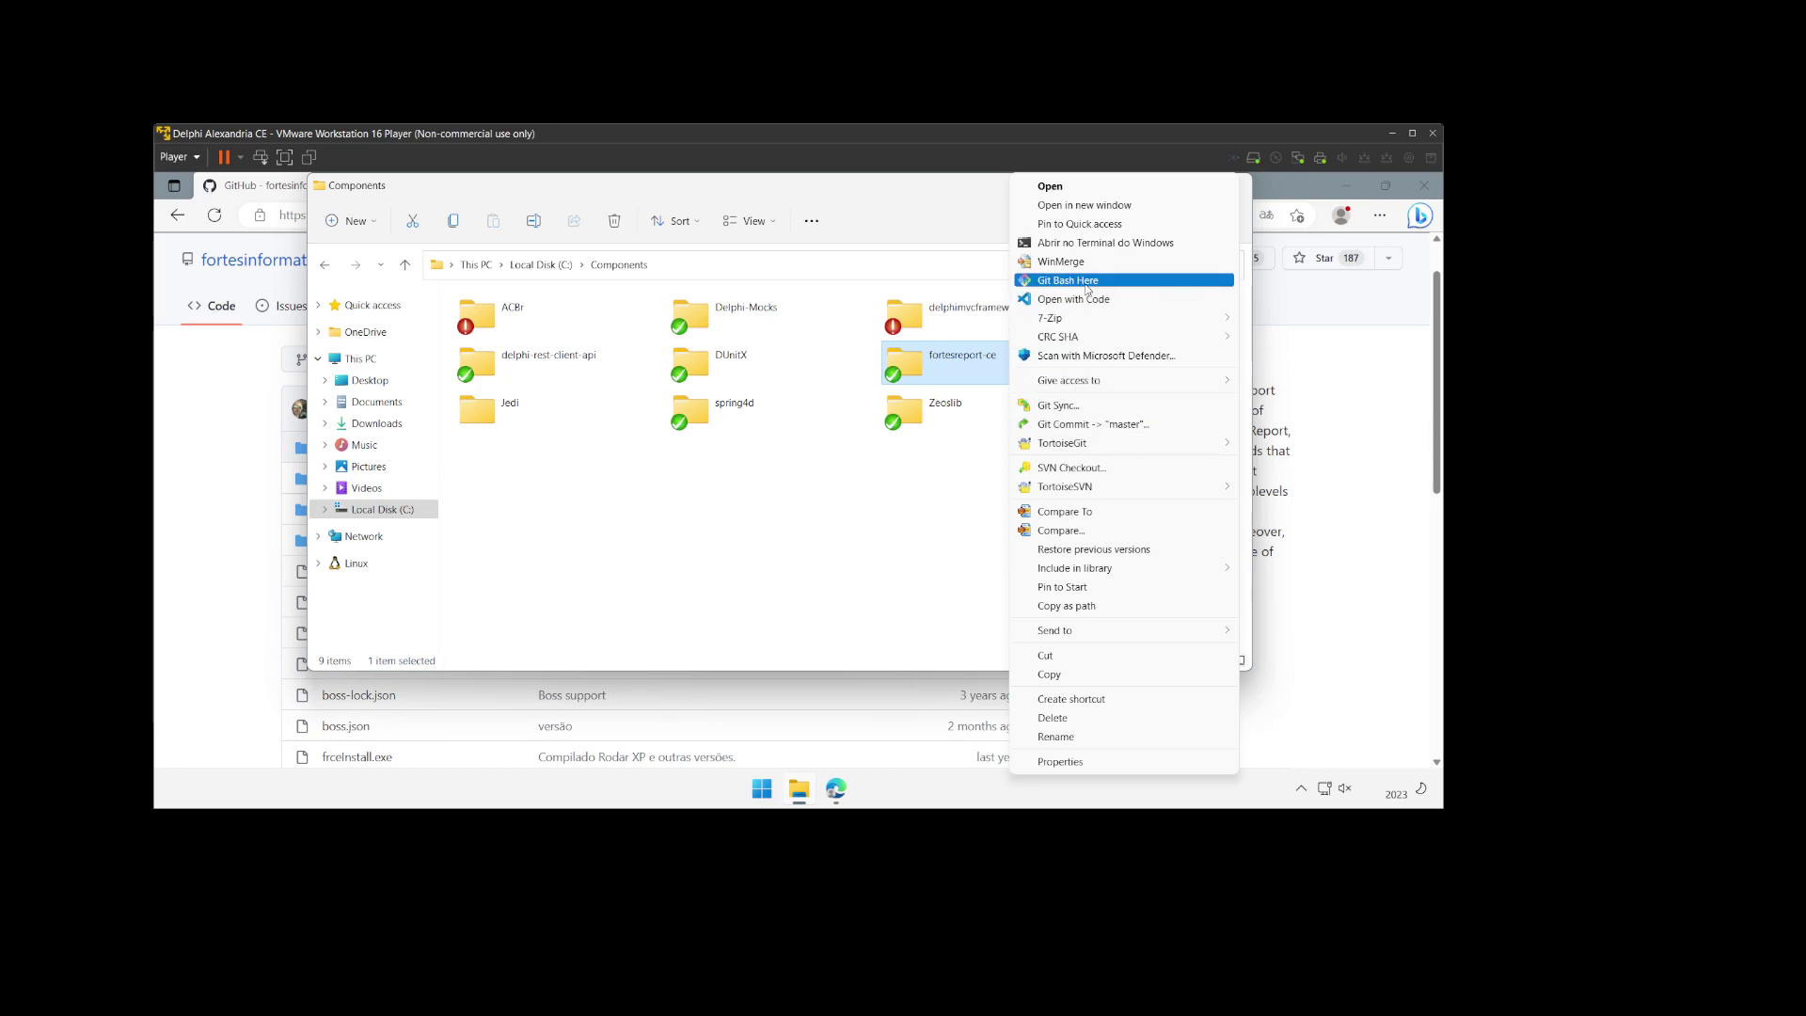
pyautogui.click(1086, 282)
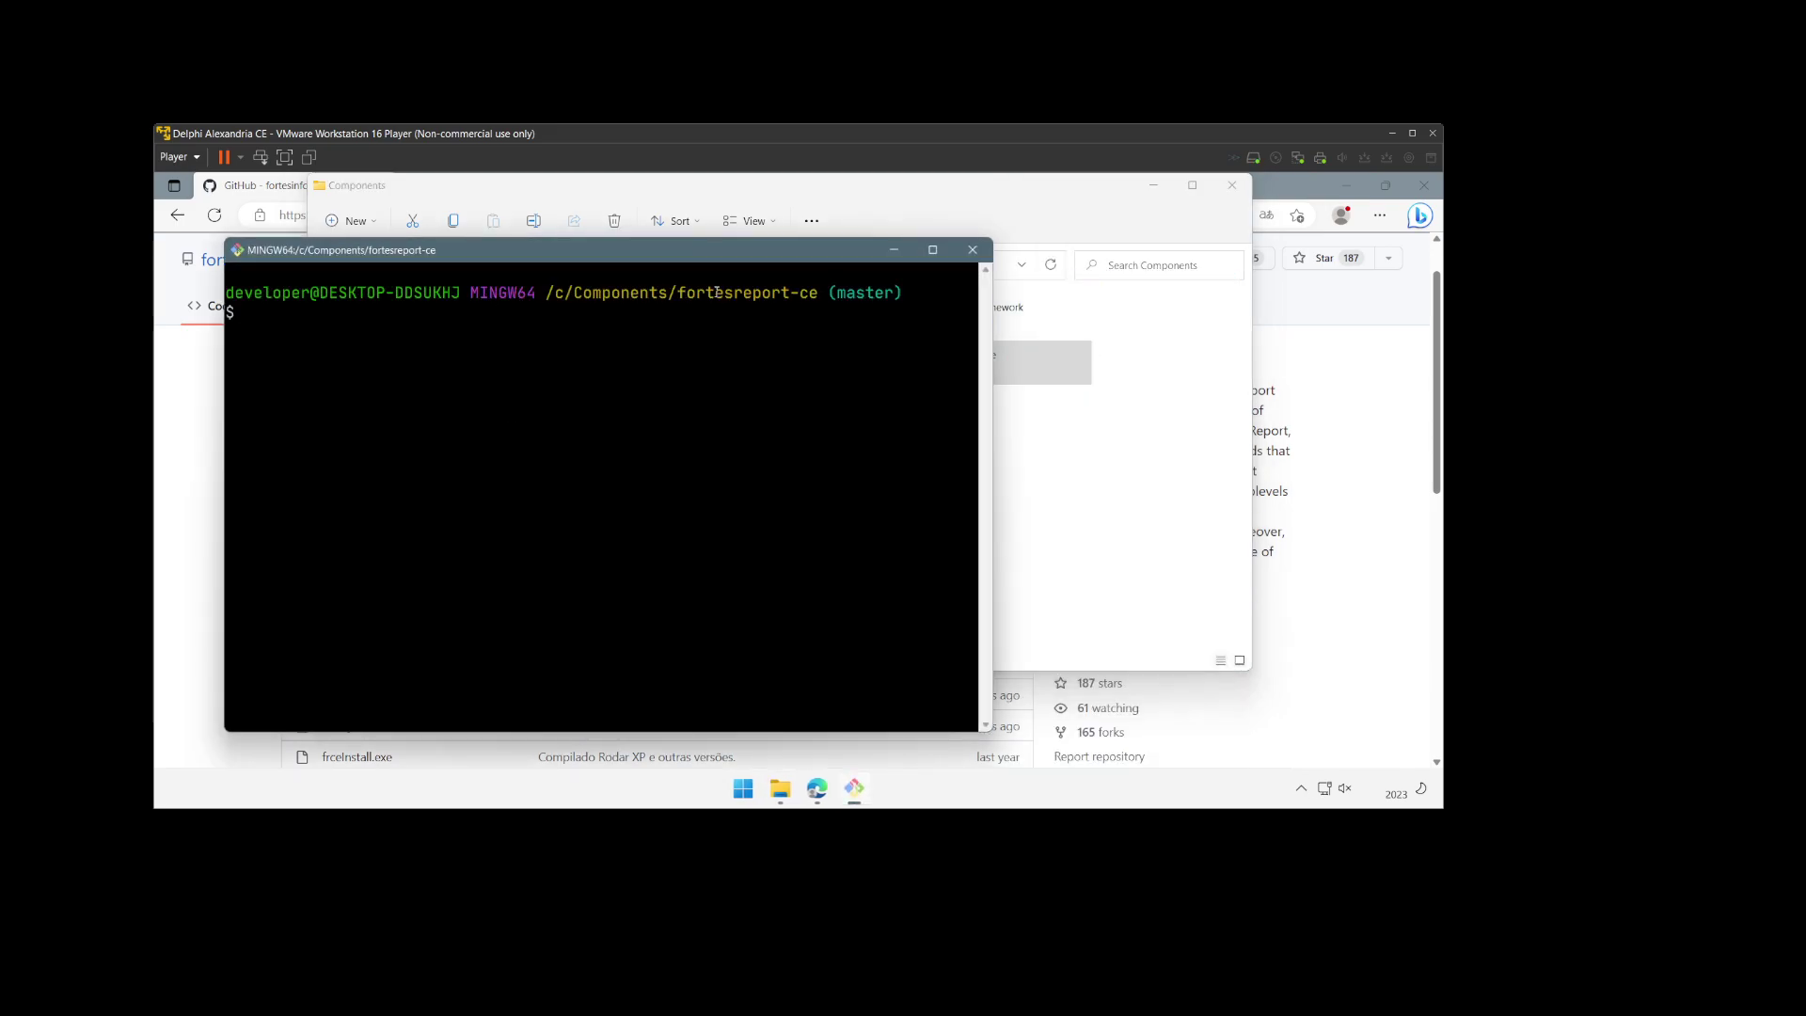
# Step: Update the fortesreport-ce repository with git pull, point out its current branch and close Git Bash
pyautogui.tripleClick(649, 396)
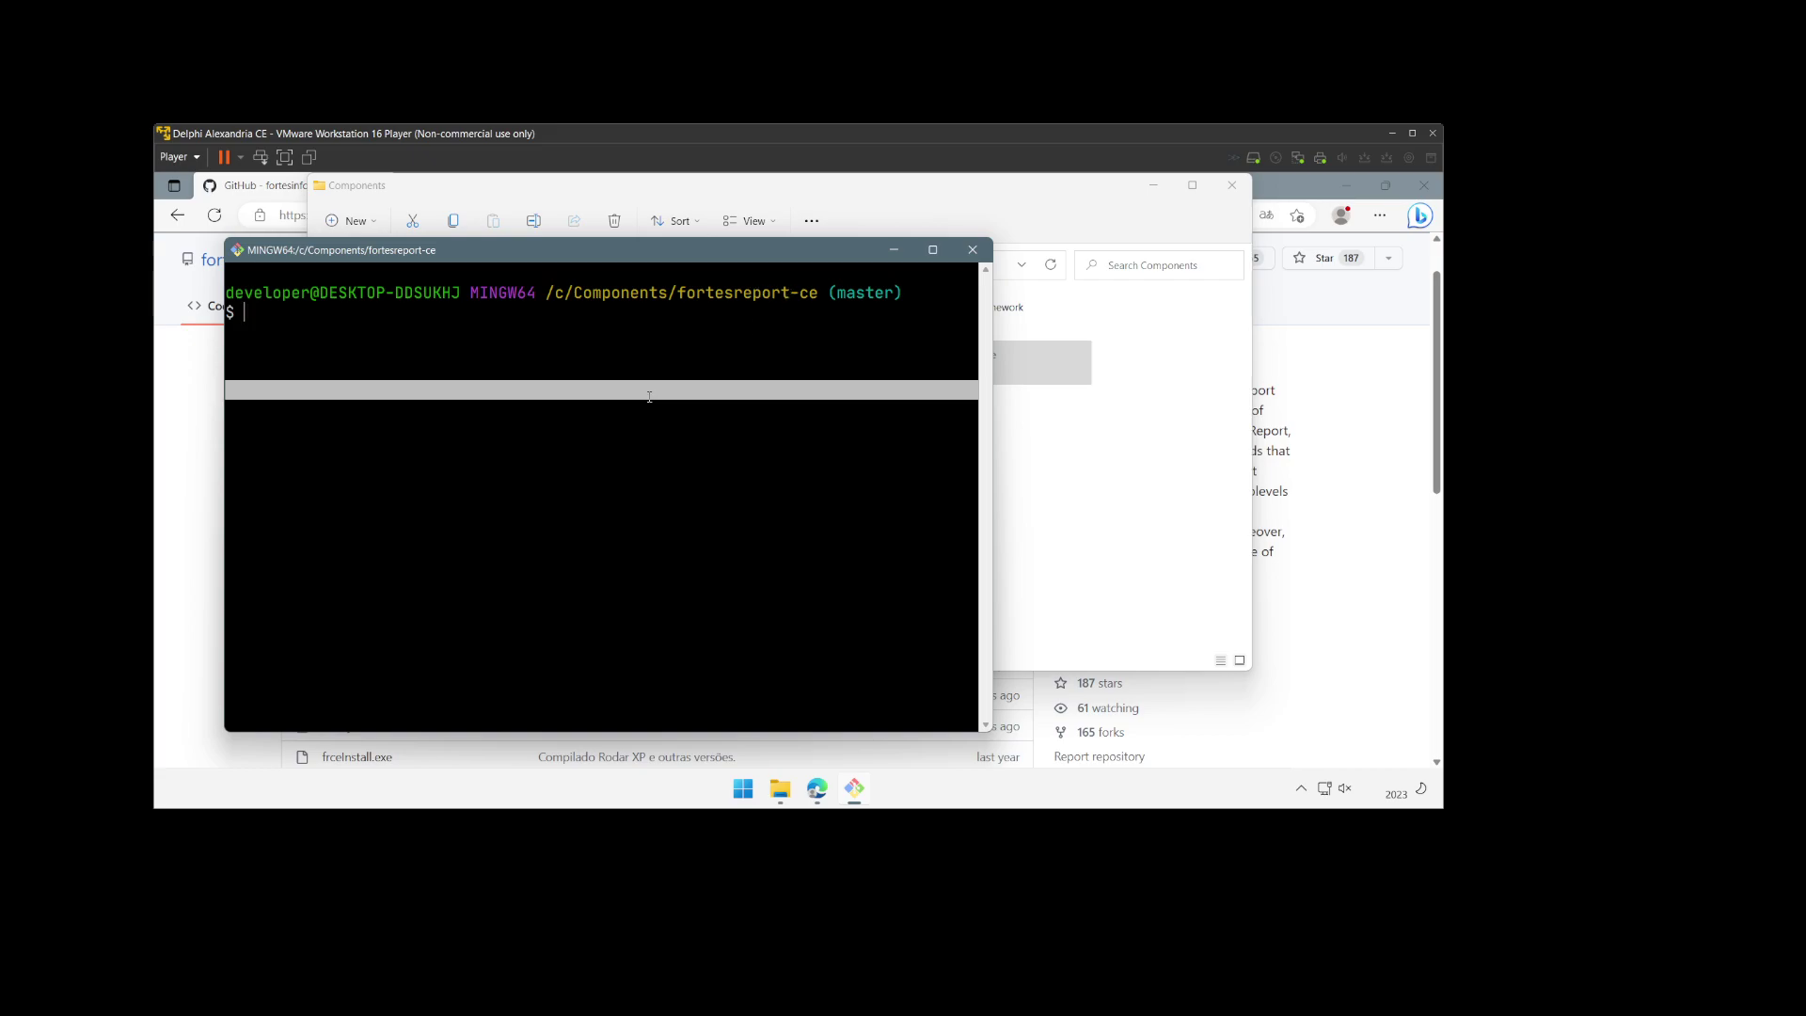
pyautogui.write('git pull')
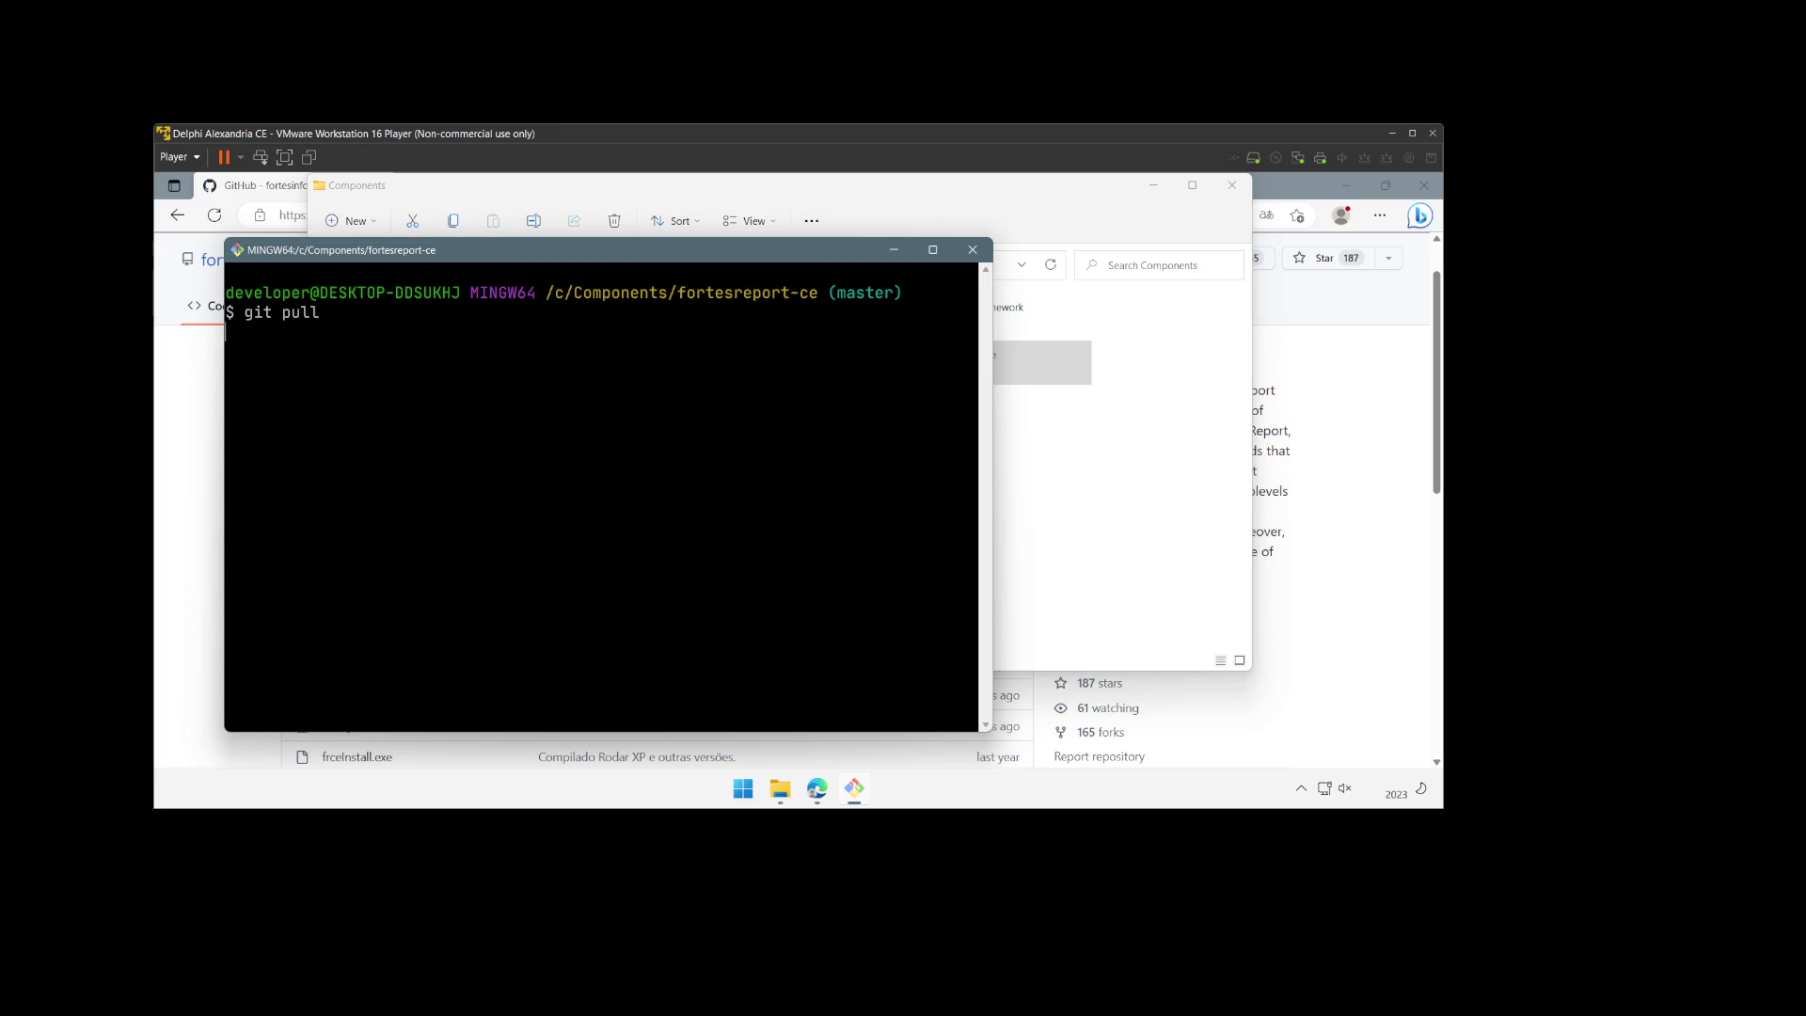
pyautogui.press('Return')
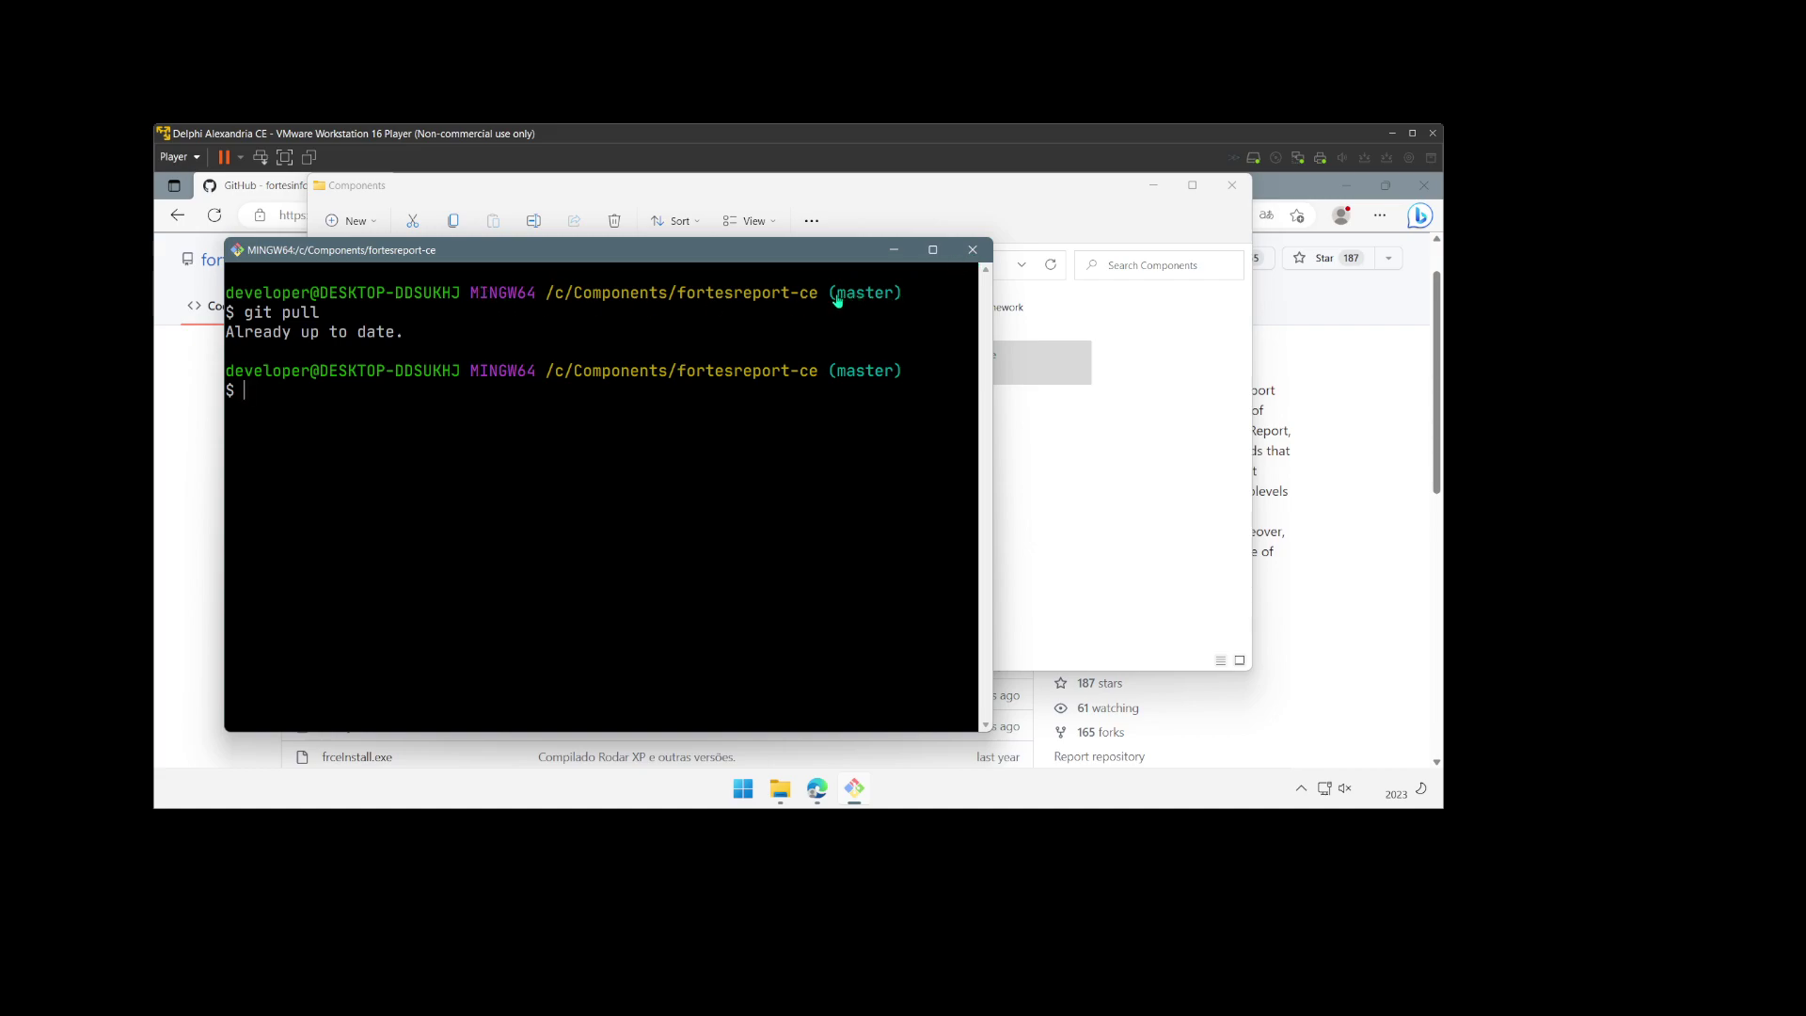
pyautogui.moveTo(838, 292); pyautogui.dragTo(895, 290)
pyautogui.click(972, 249)
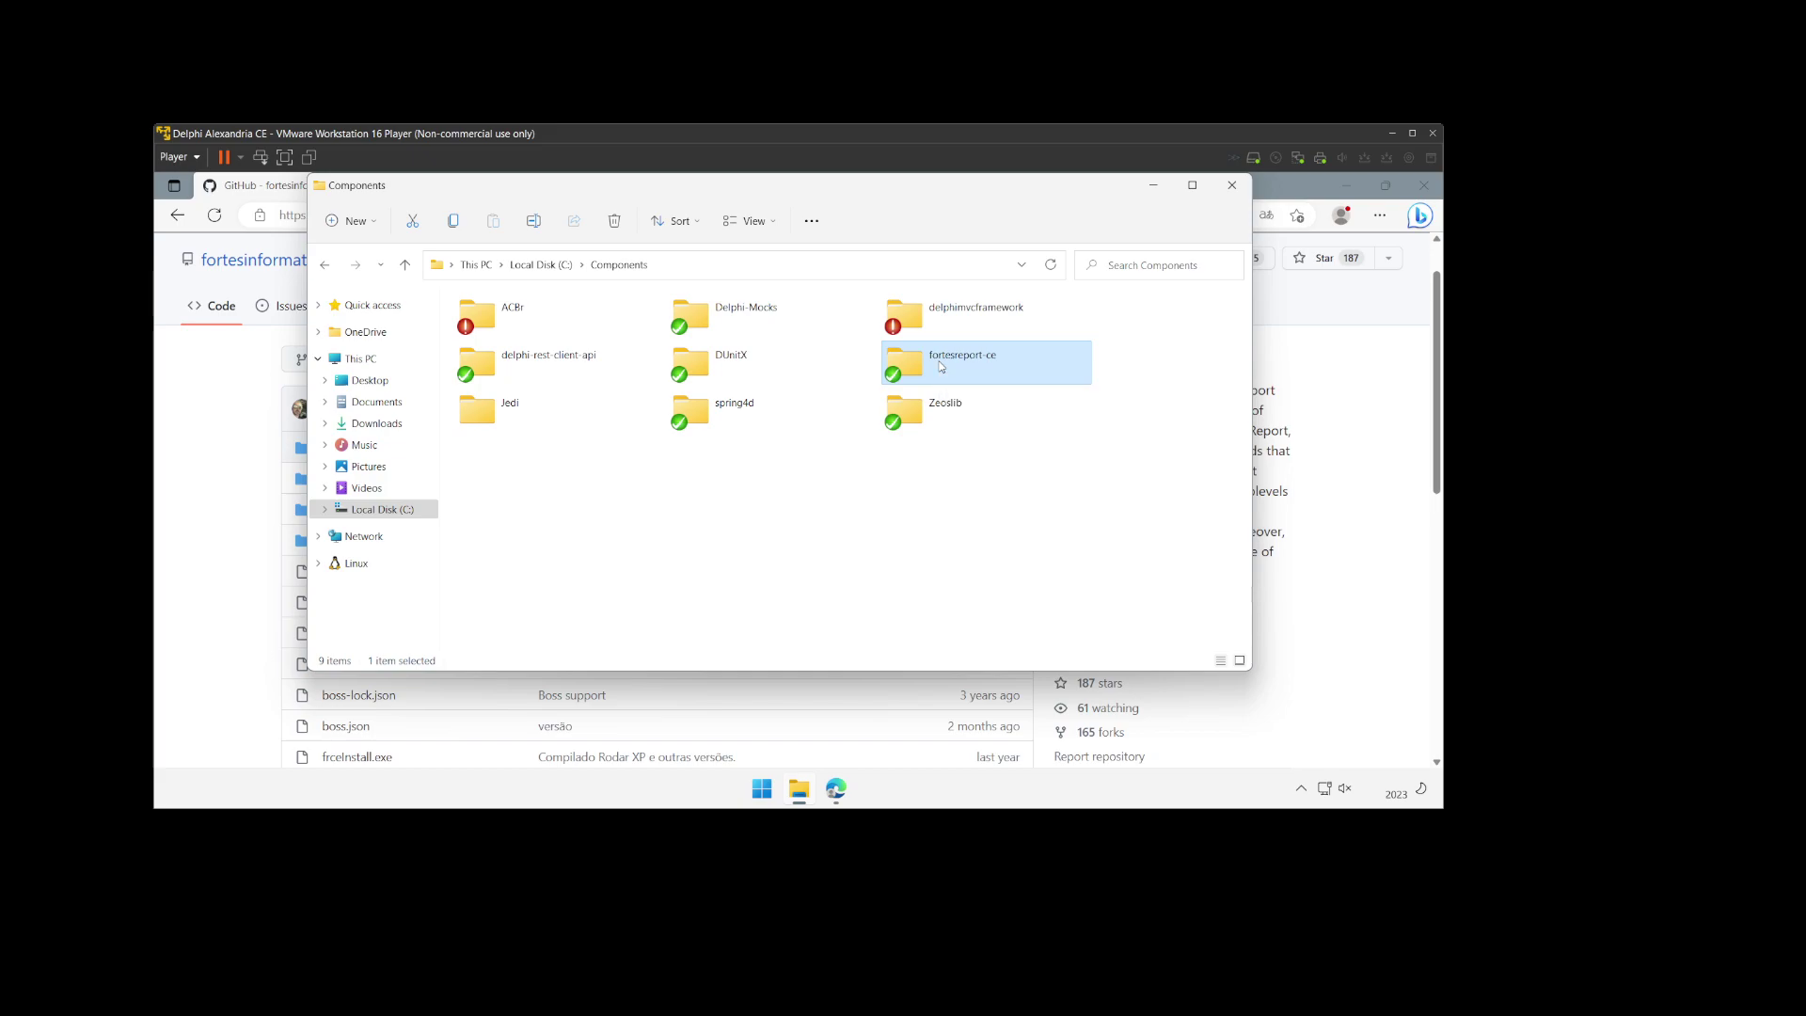
# Step: Open the fortesreport-ce folder and launch frceInstall.exe
pyautogui.doubleClick(887, 374)
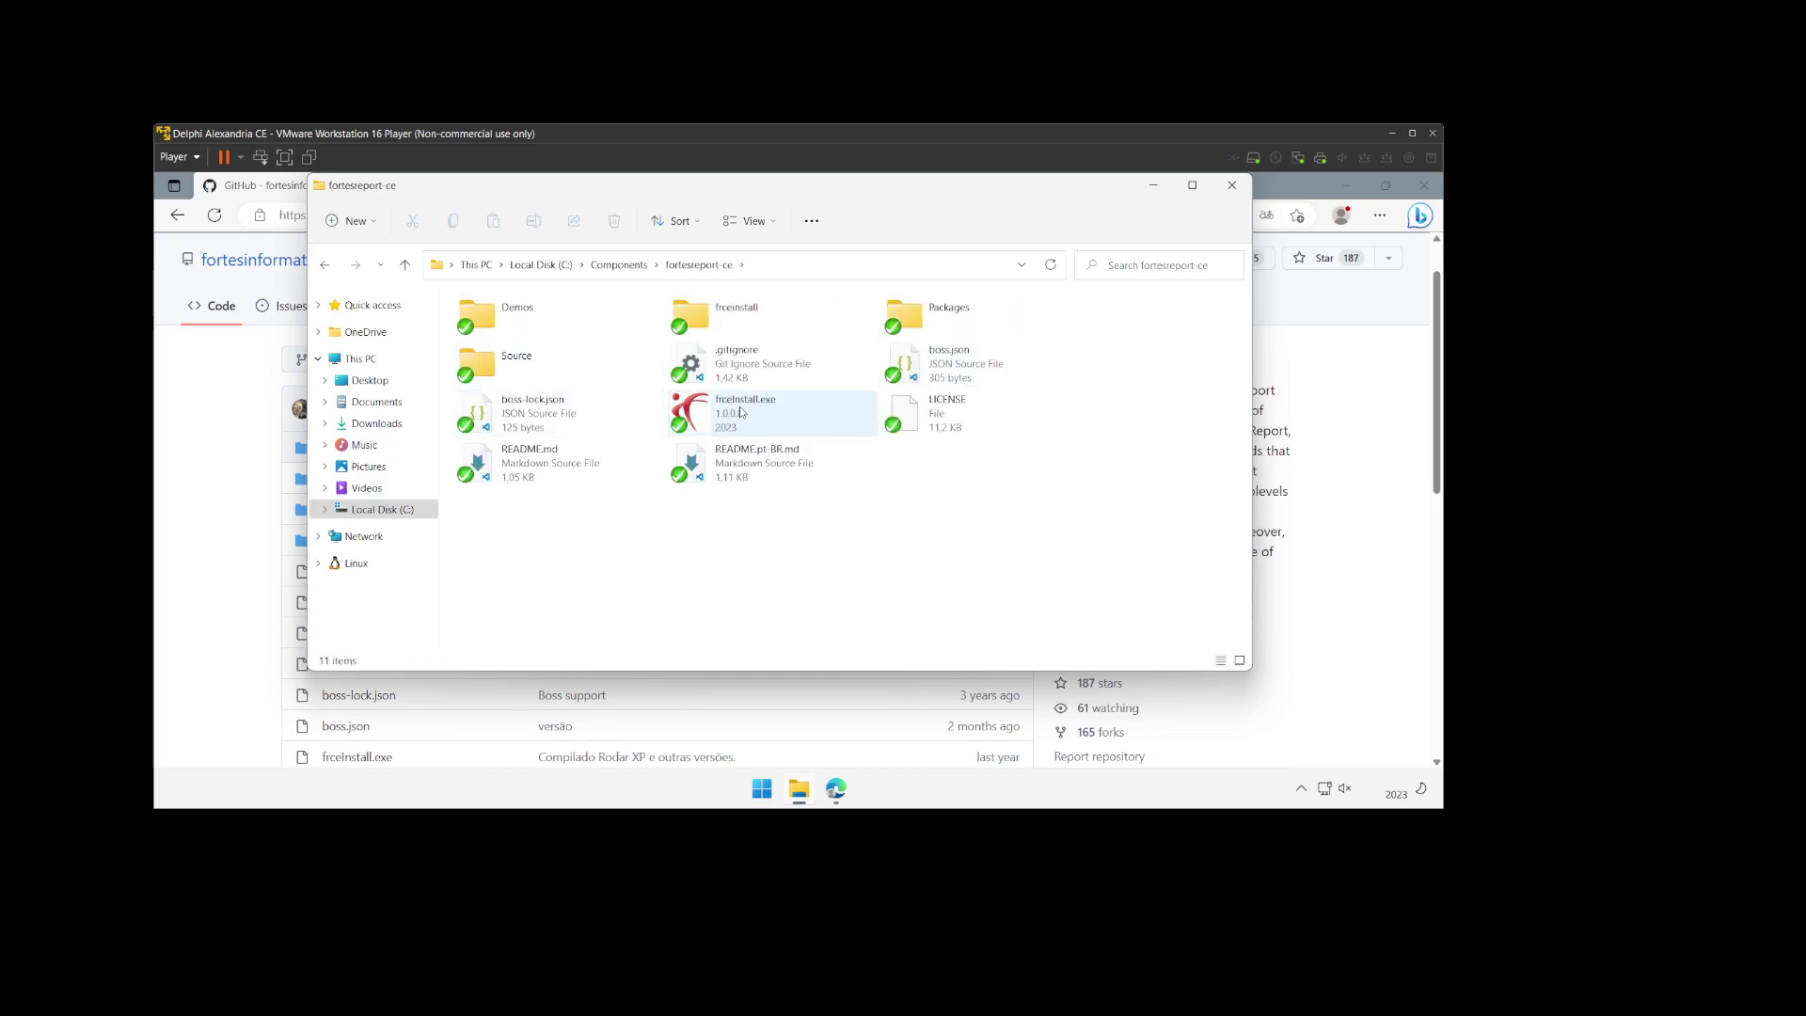
pyautogui.doubleClick(739, 407)
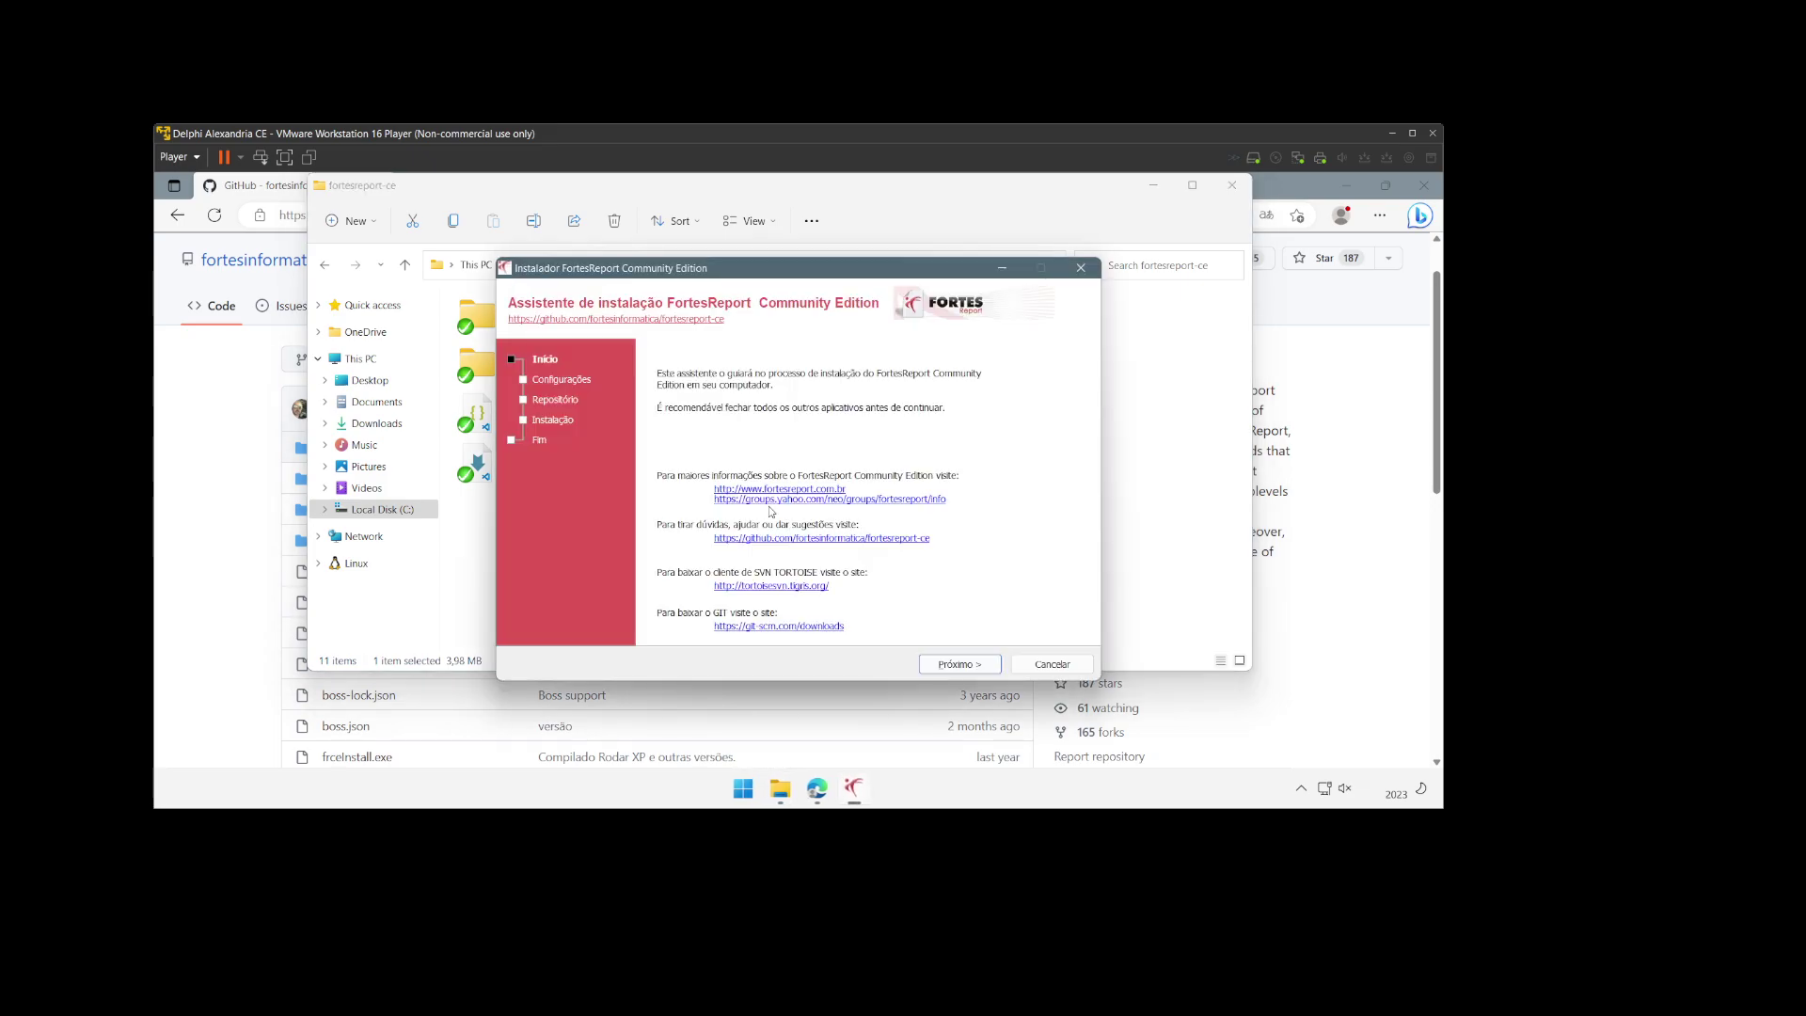
# Step: Configure the installer for C:\Components\fortesreport-ce\ with Delphi 11 Alexandria and Win32, and advance to the installation stage
pyautogui.click(957, 664)
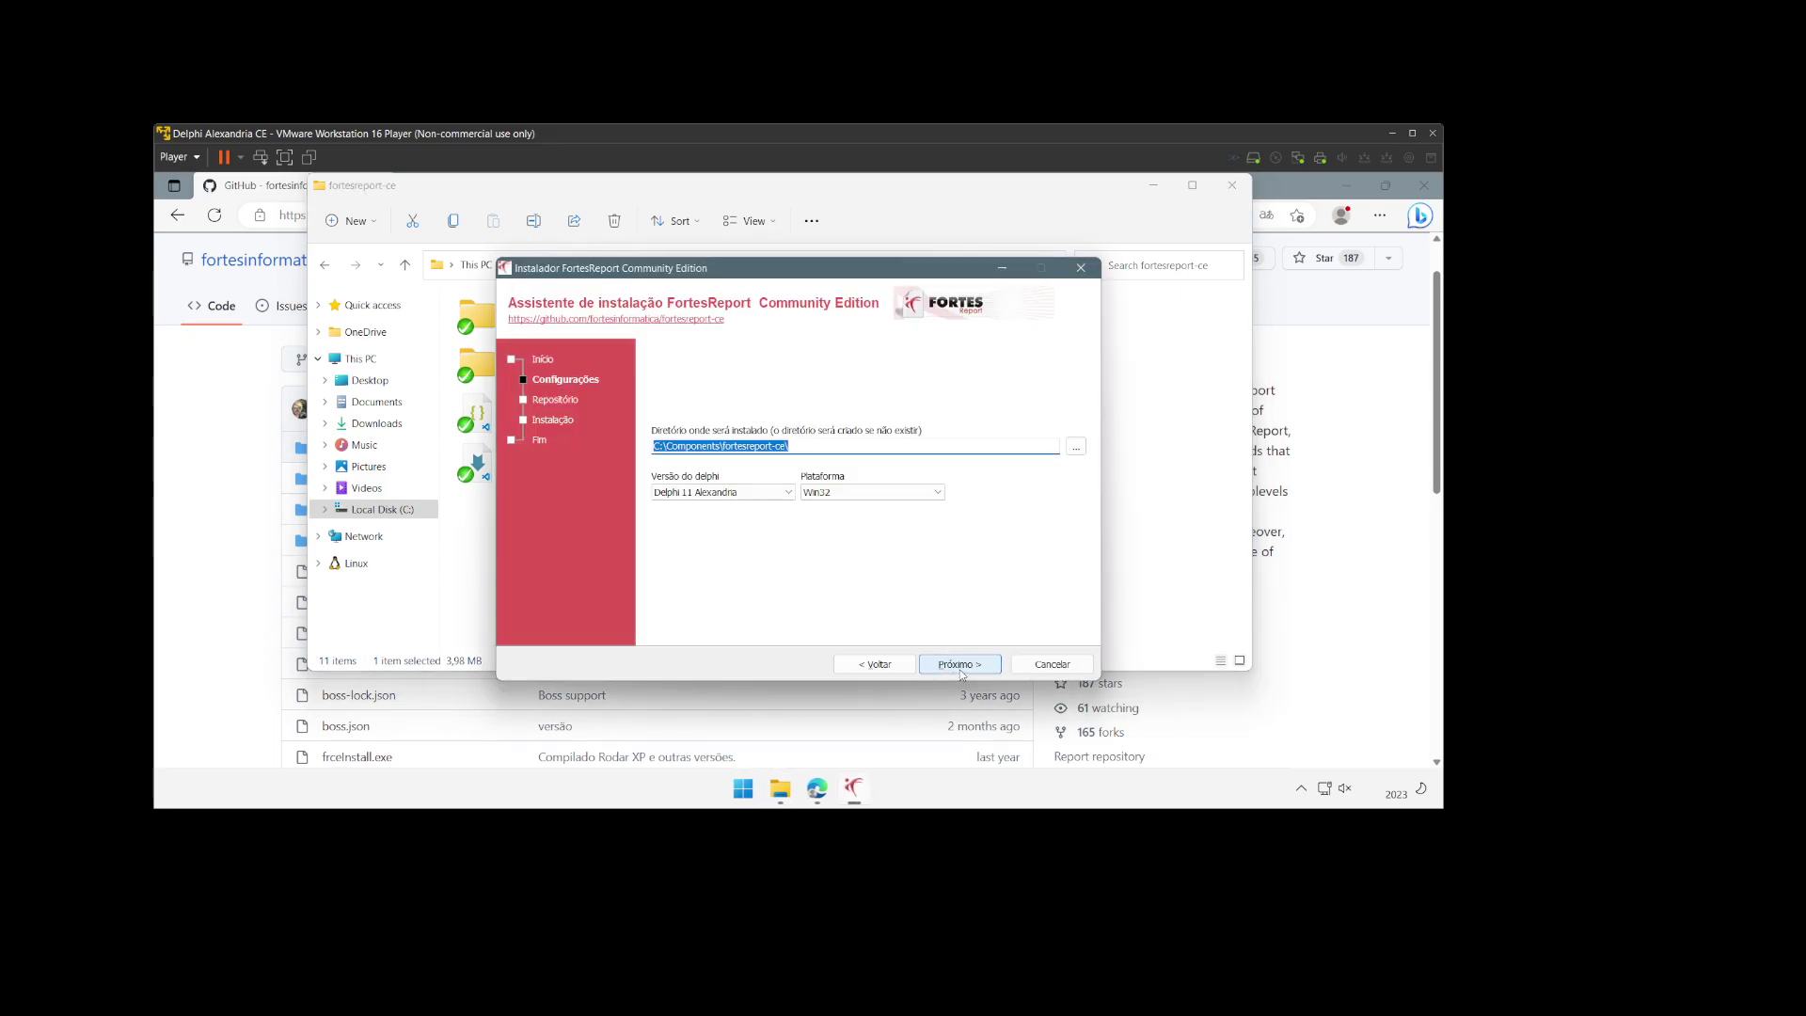
pyautogui.click(747, 493)
pyautogui.click(747, 493)
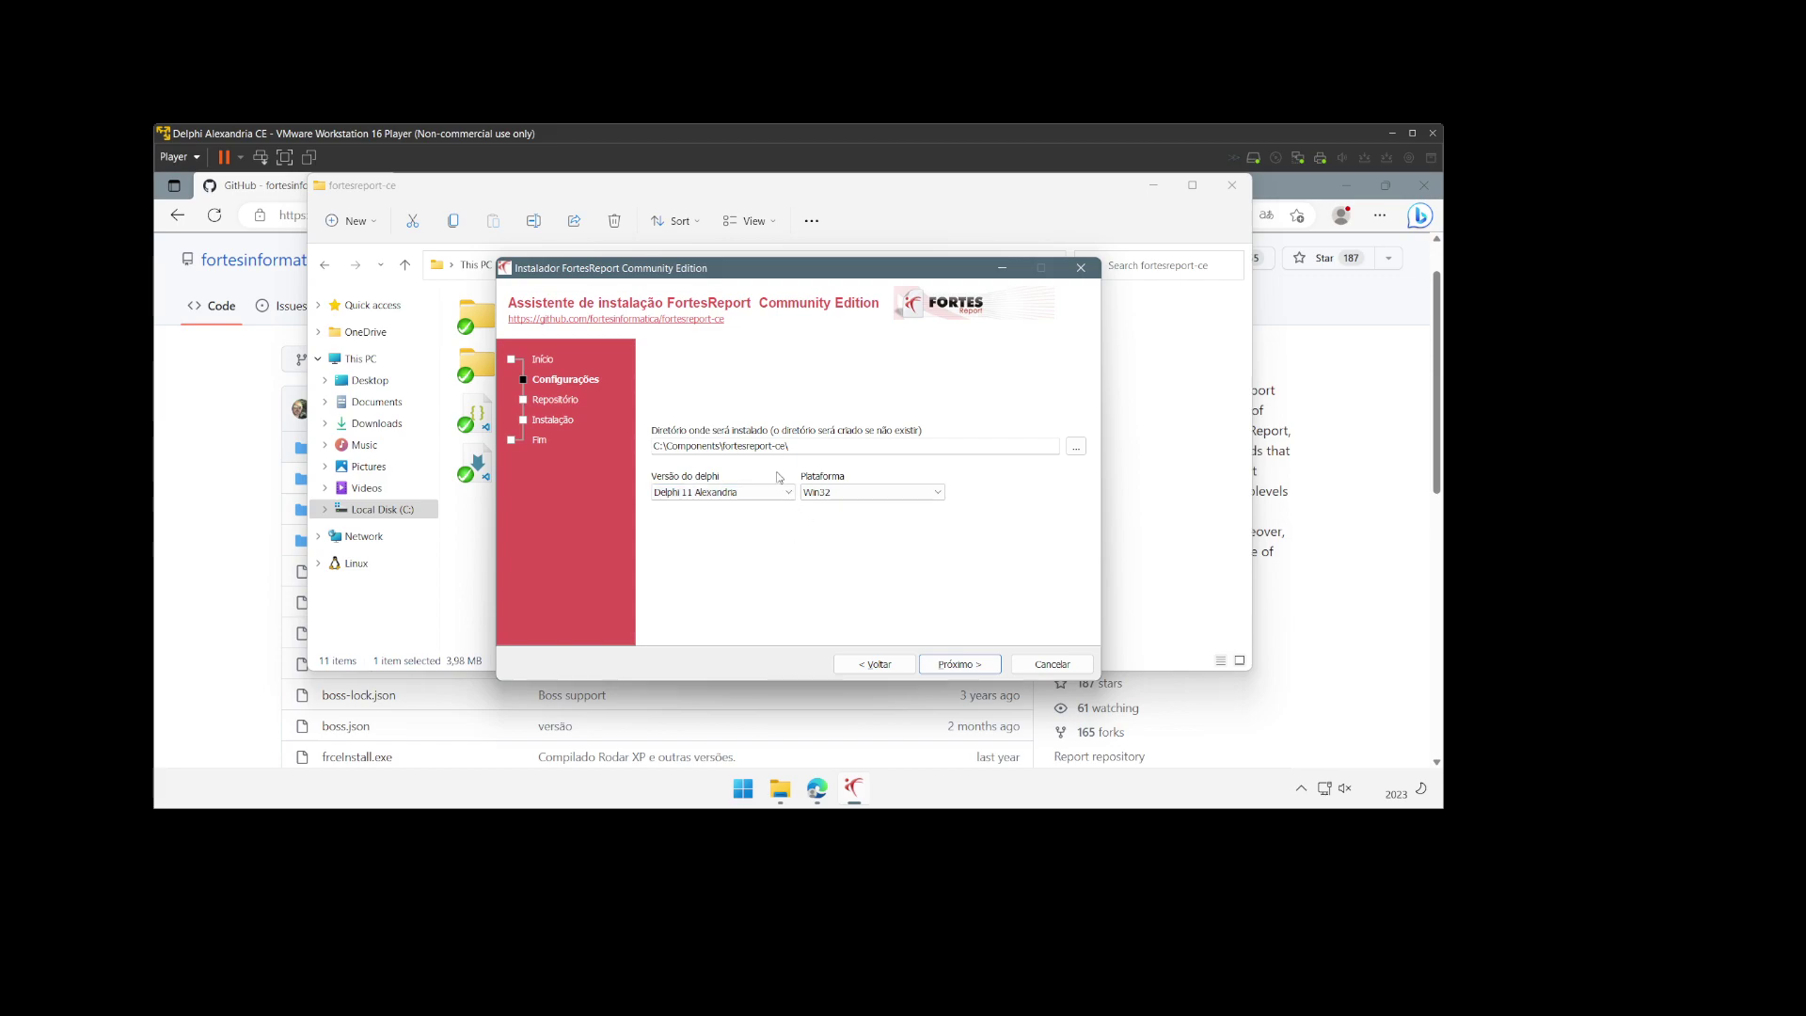
pyautogui.click(957, 665)
pyautogui.click(957, 665)
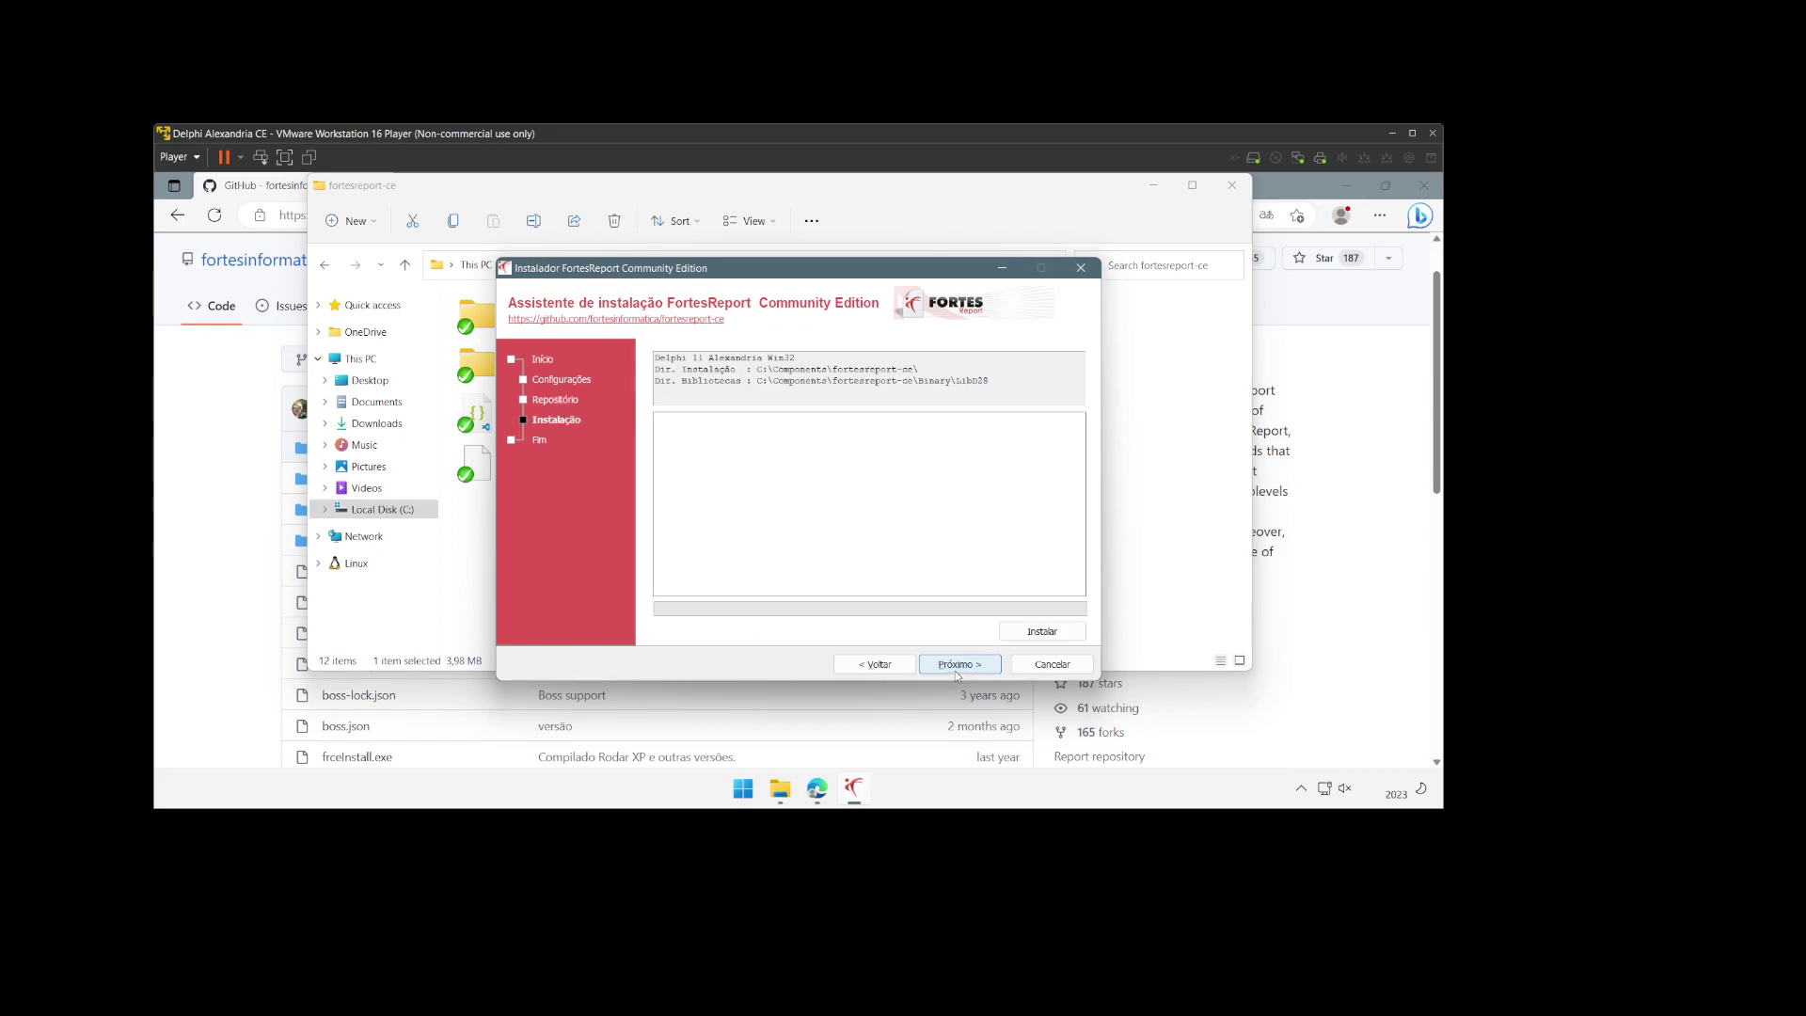
# Step: Run the FortesReport Community Edition installation and finish the wizard
pyautogui.click(1041, 631)
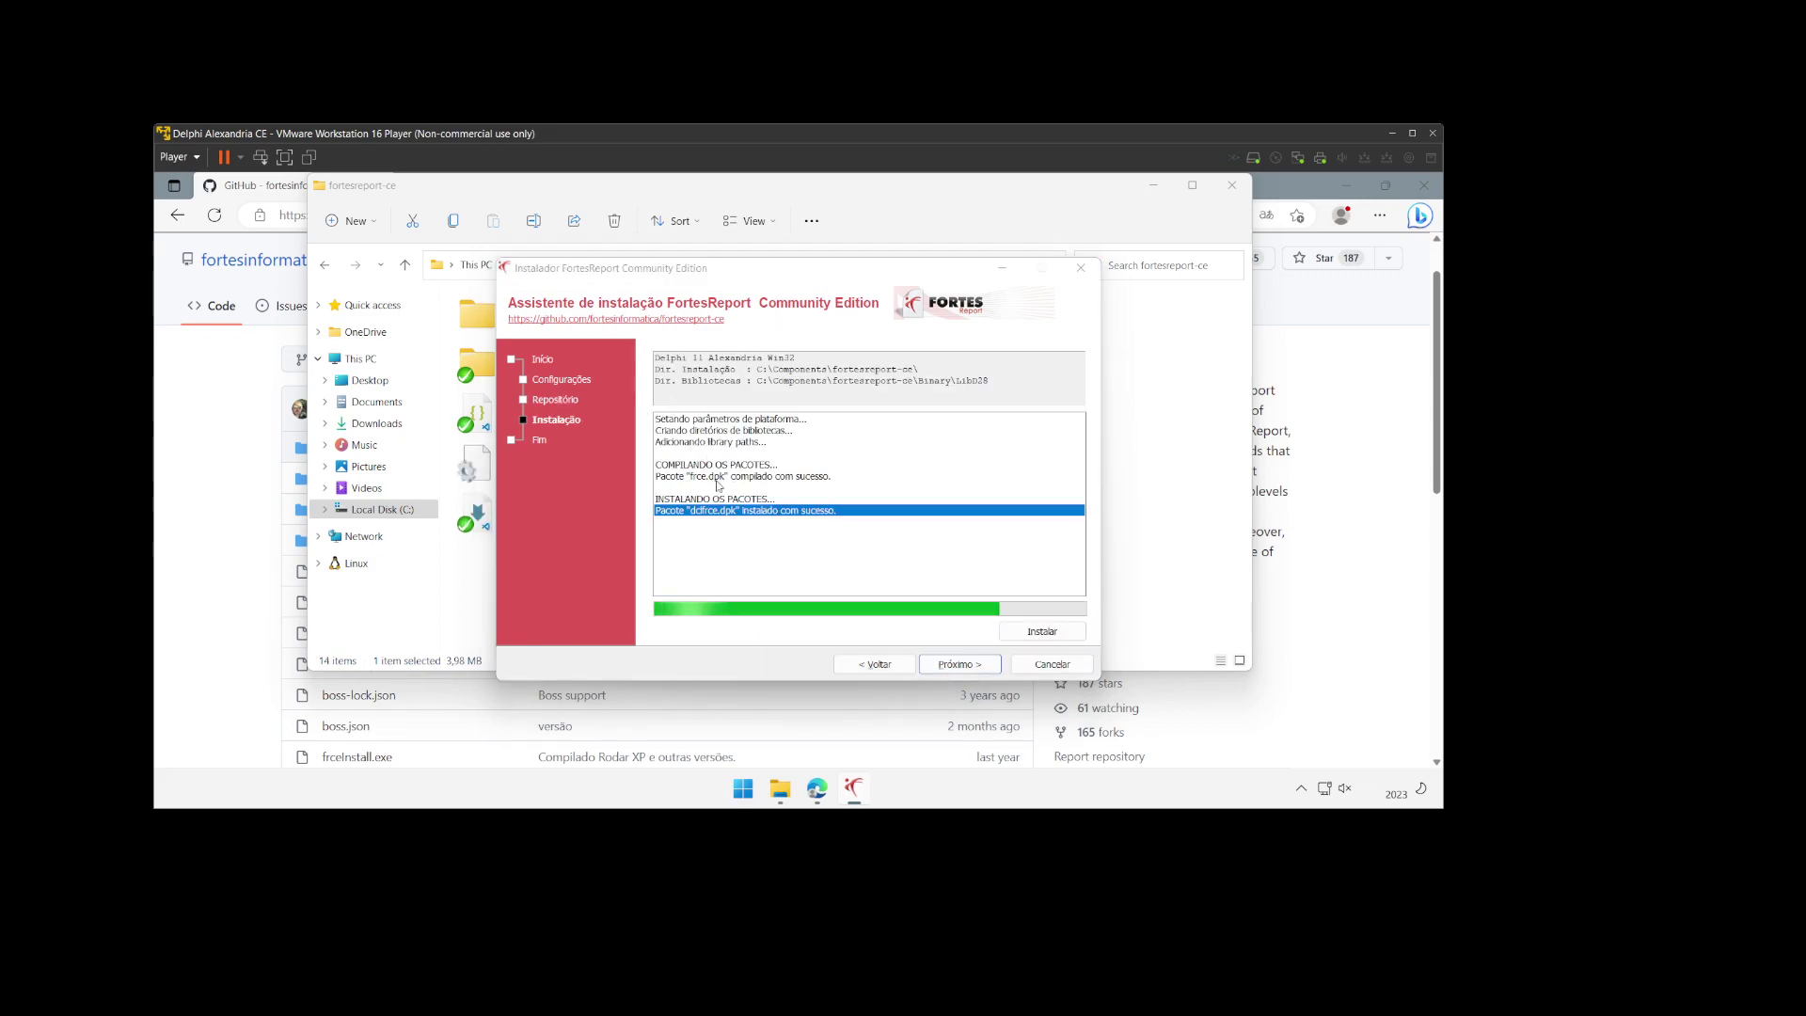
pyautogui.click(888, 536)
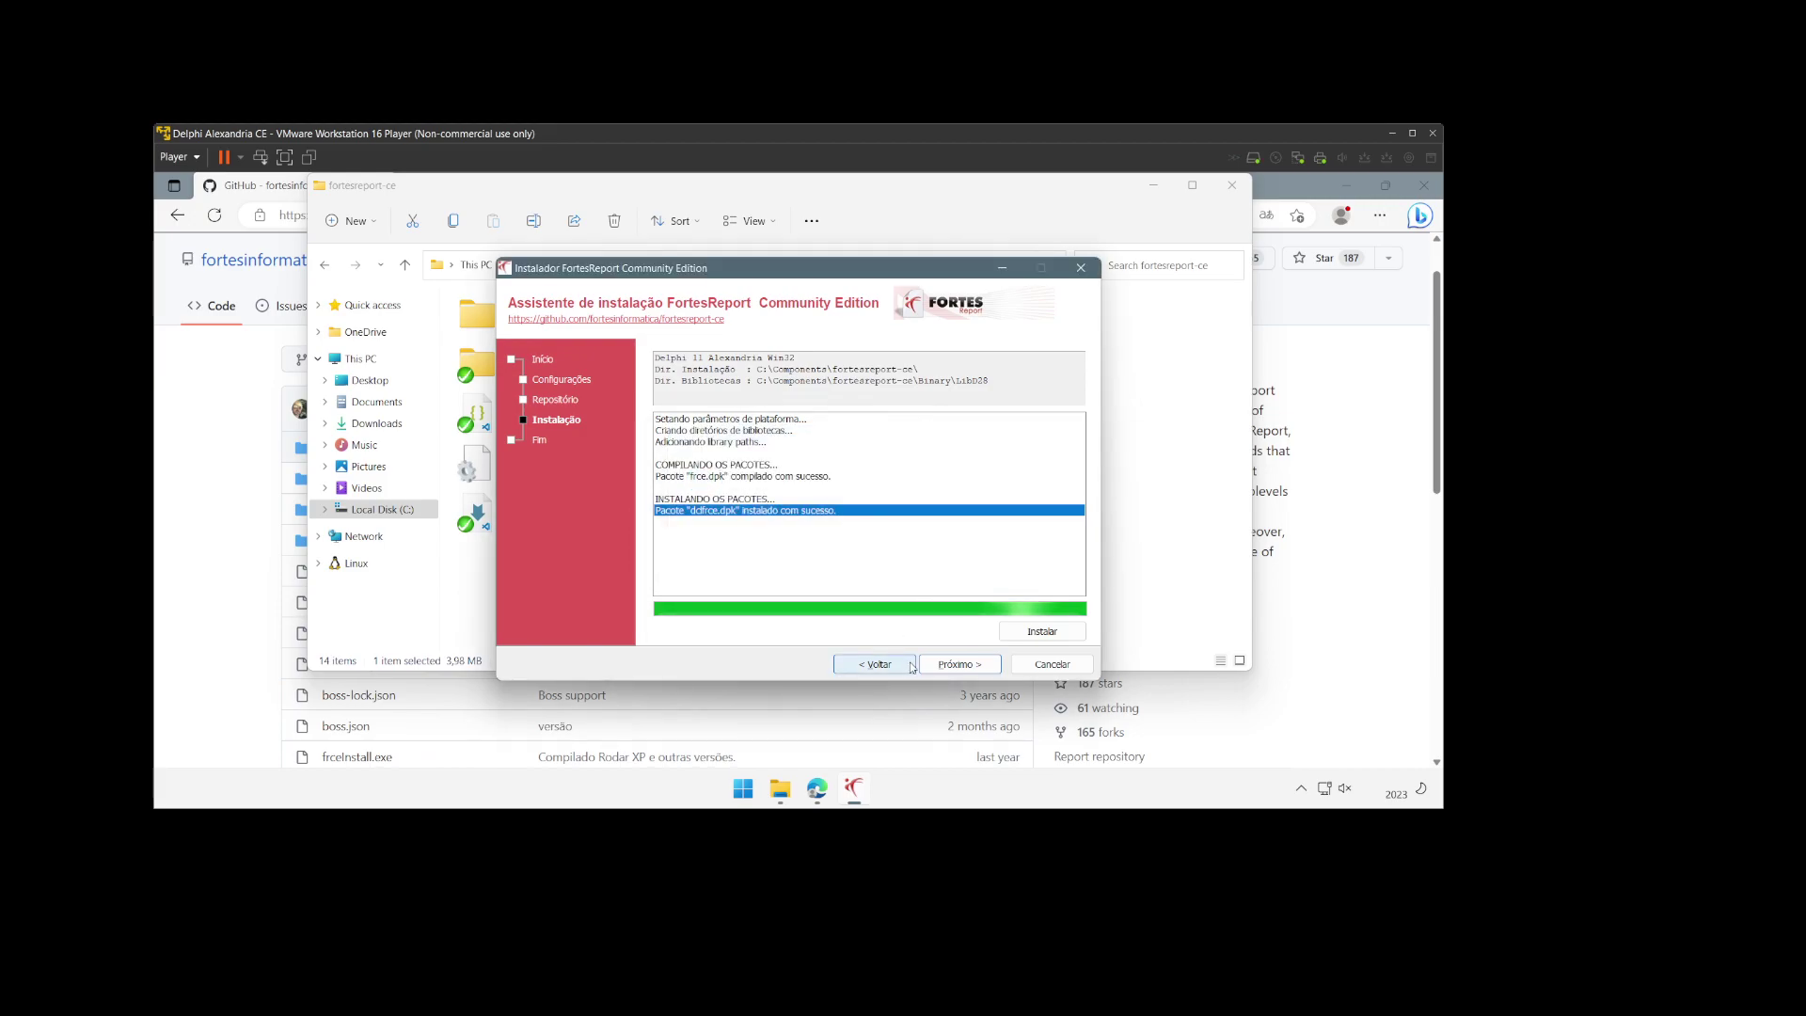
pyautogui.click(942, 669)
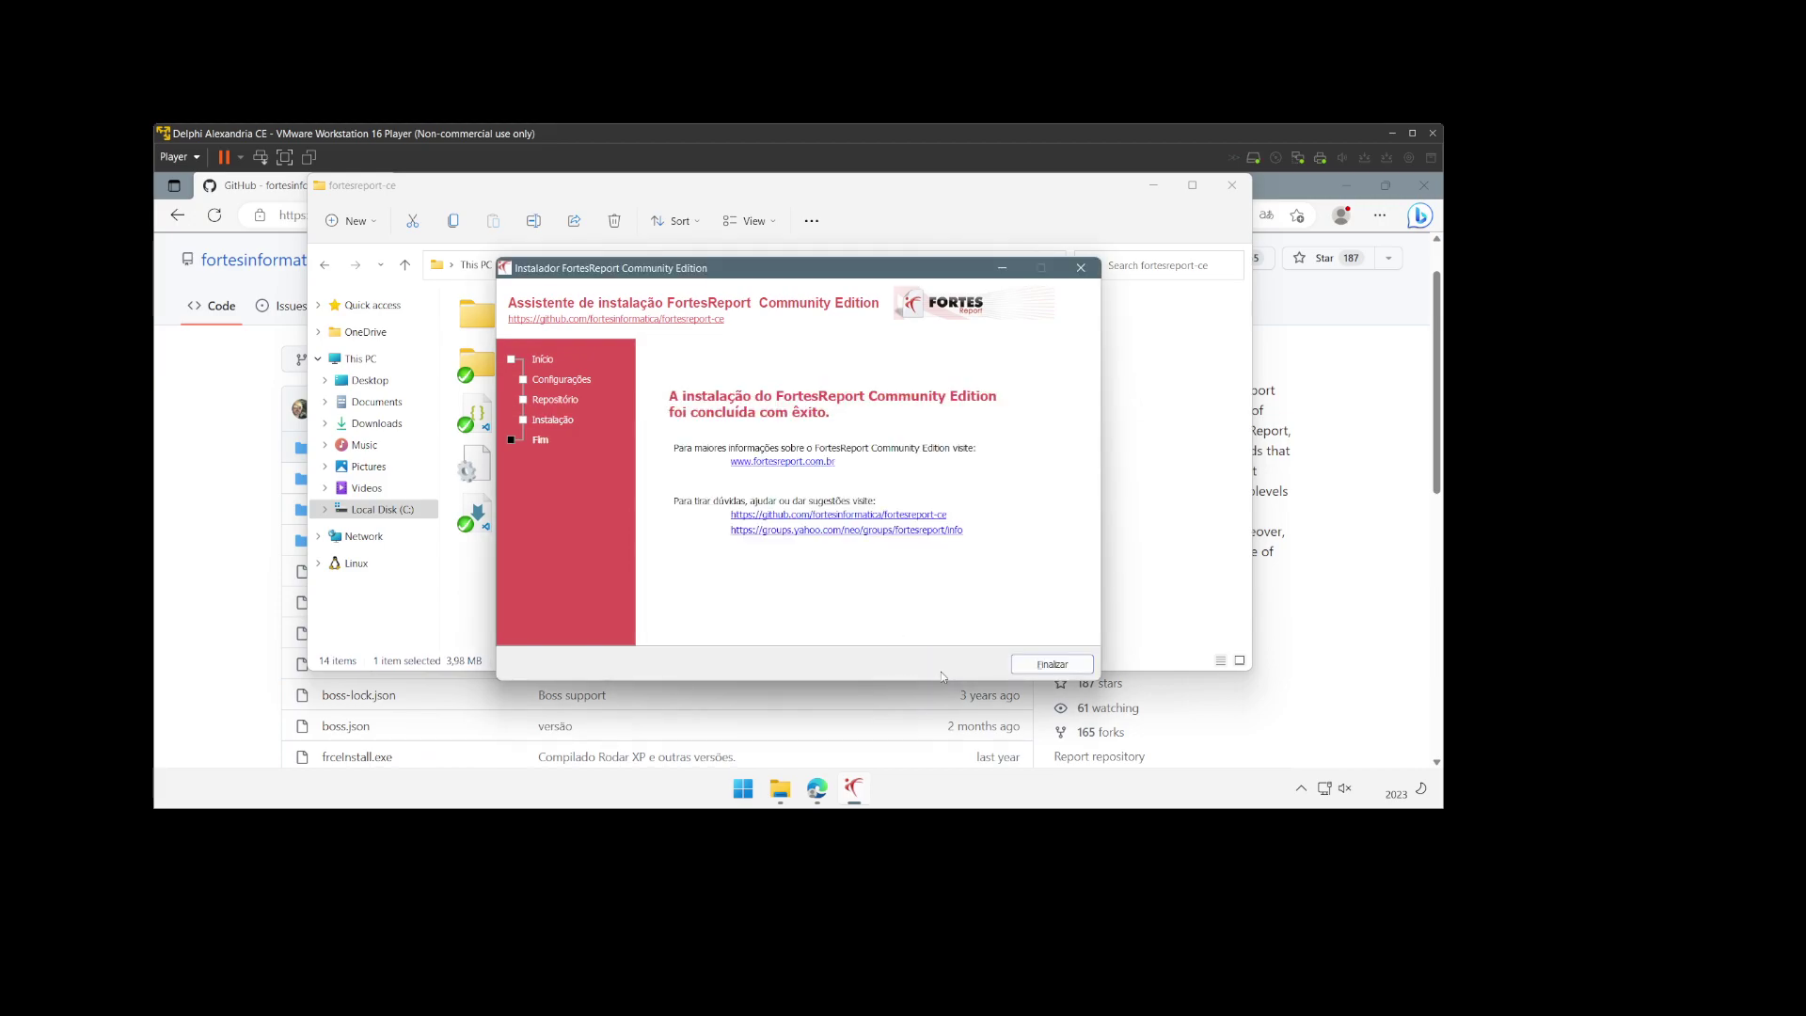
pyautogui.click(1053, 664)
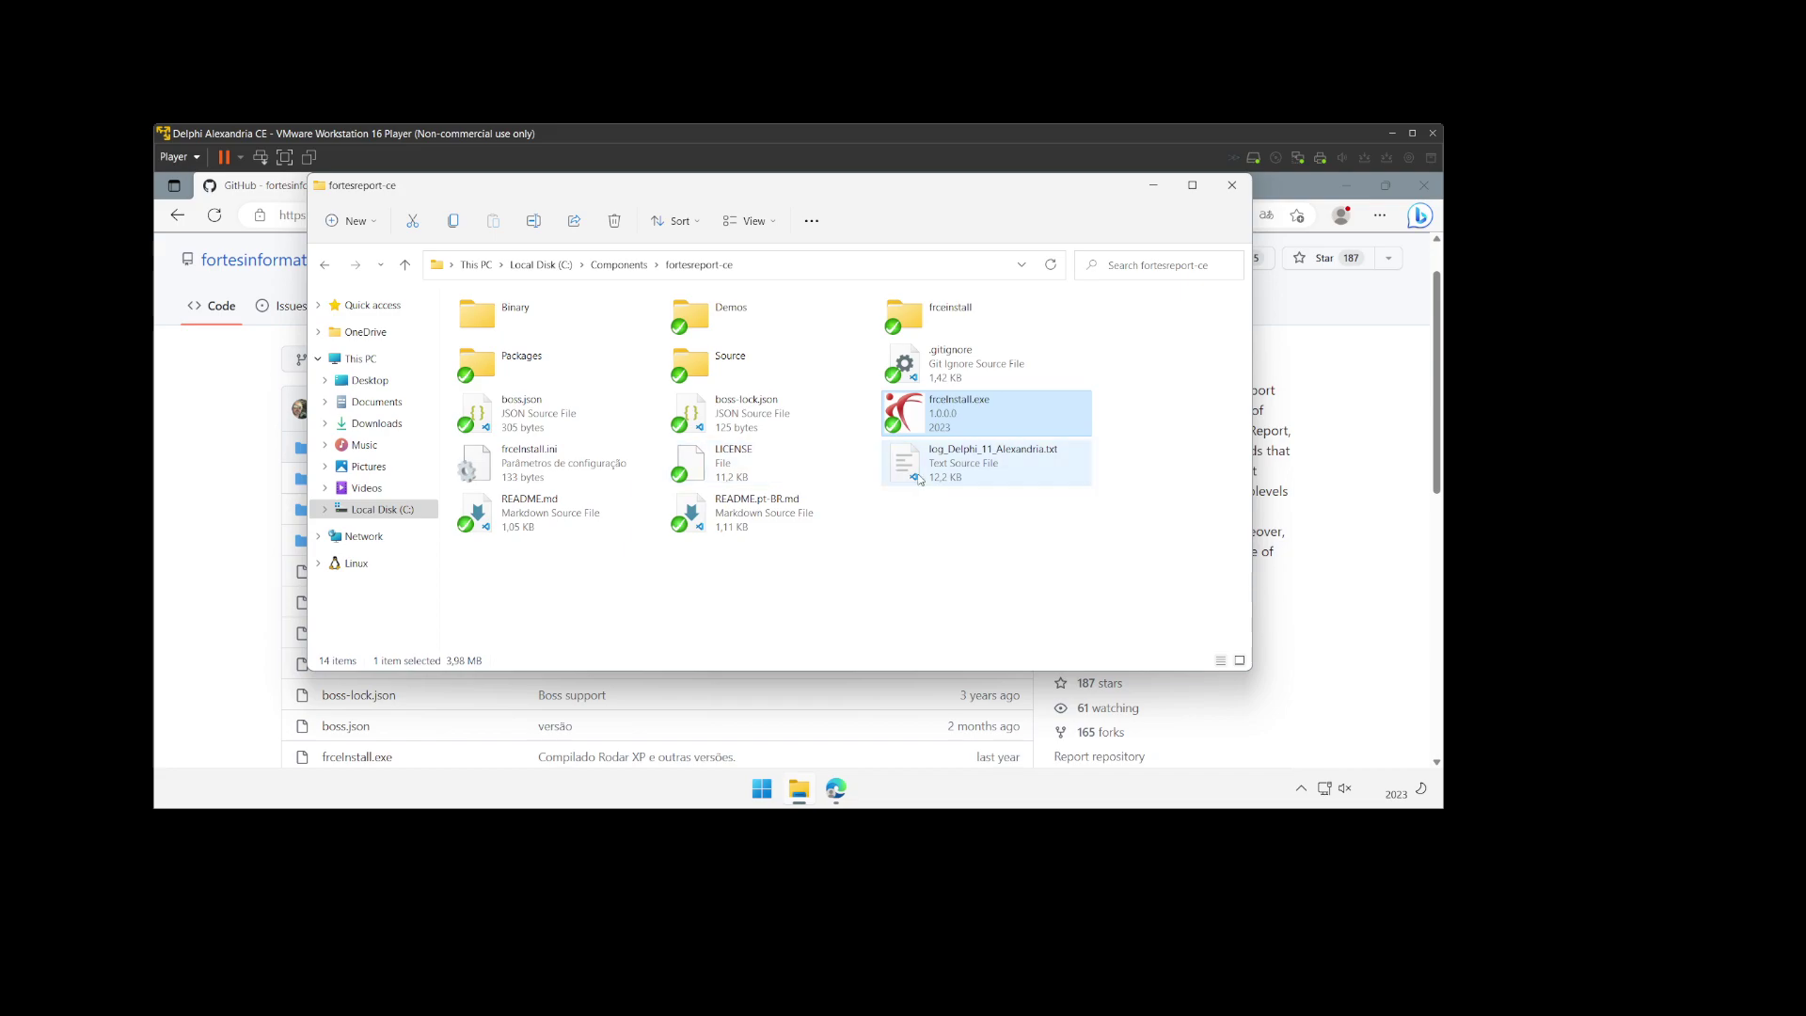
# Step: Read log_Delphi_11_Alexandria.txt, highlight the message about command line compiling and close the file's editor
pyautogui.doubleClick(973, 465)
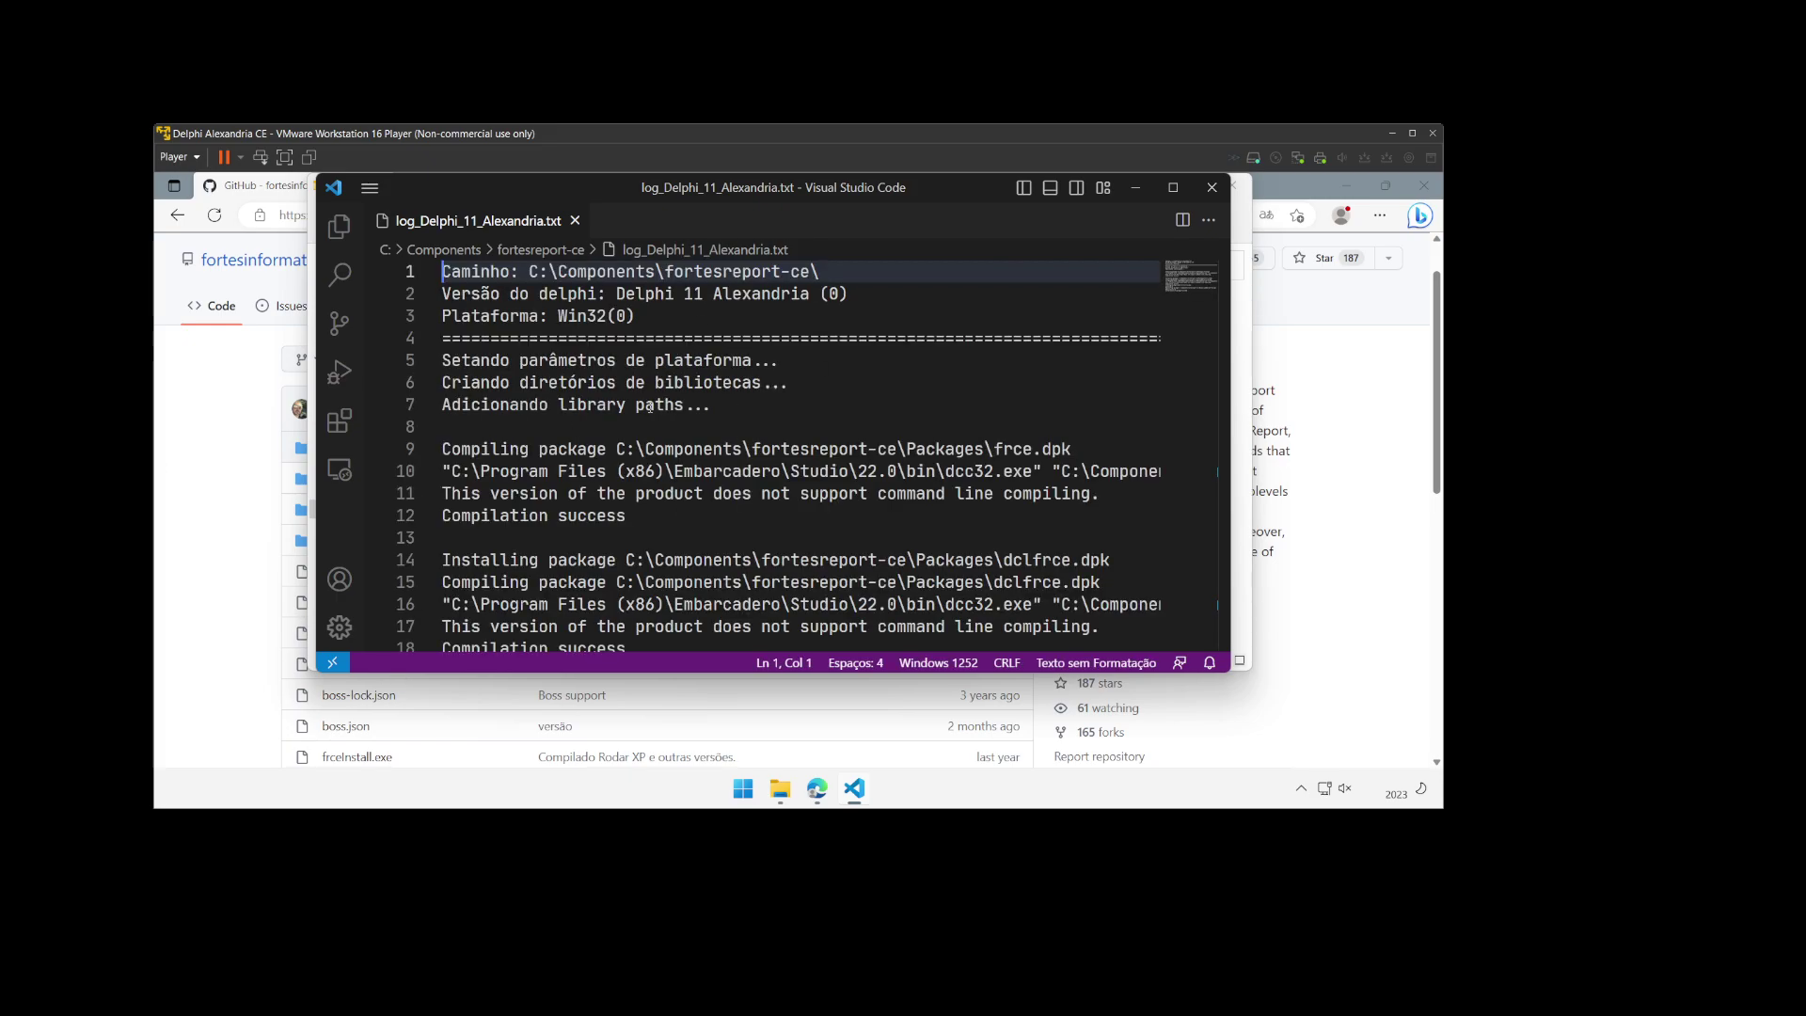
pyautogui.scroll(-2, 802, 479)
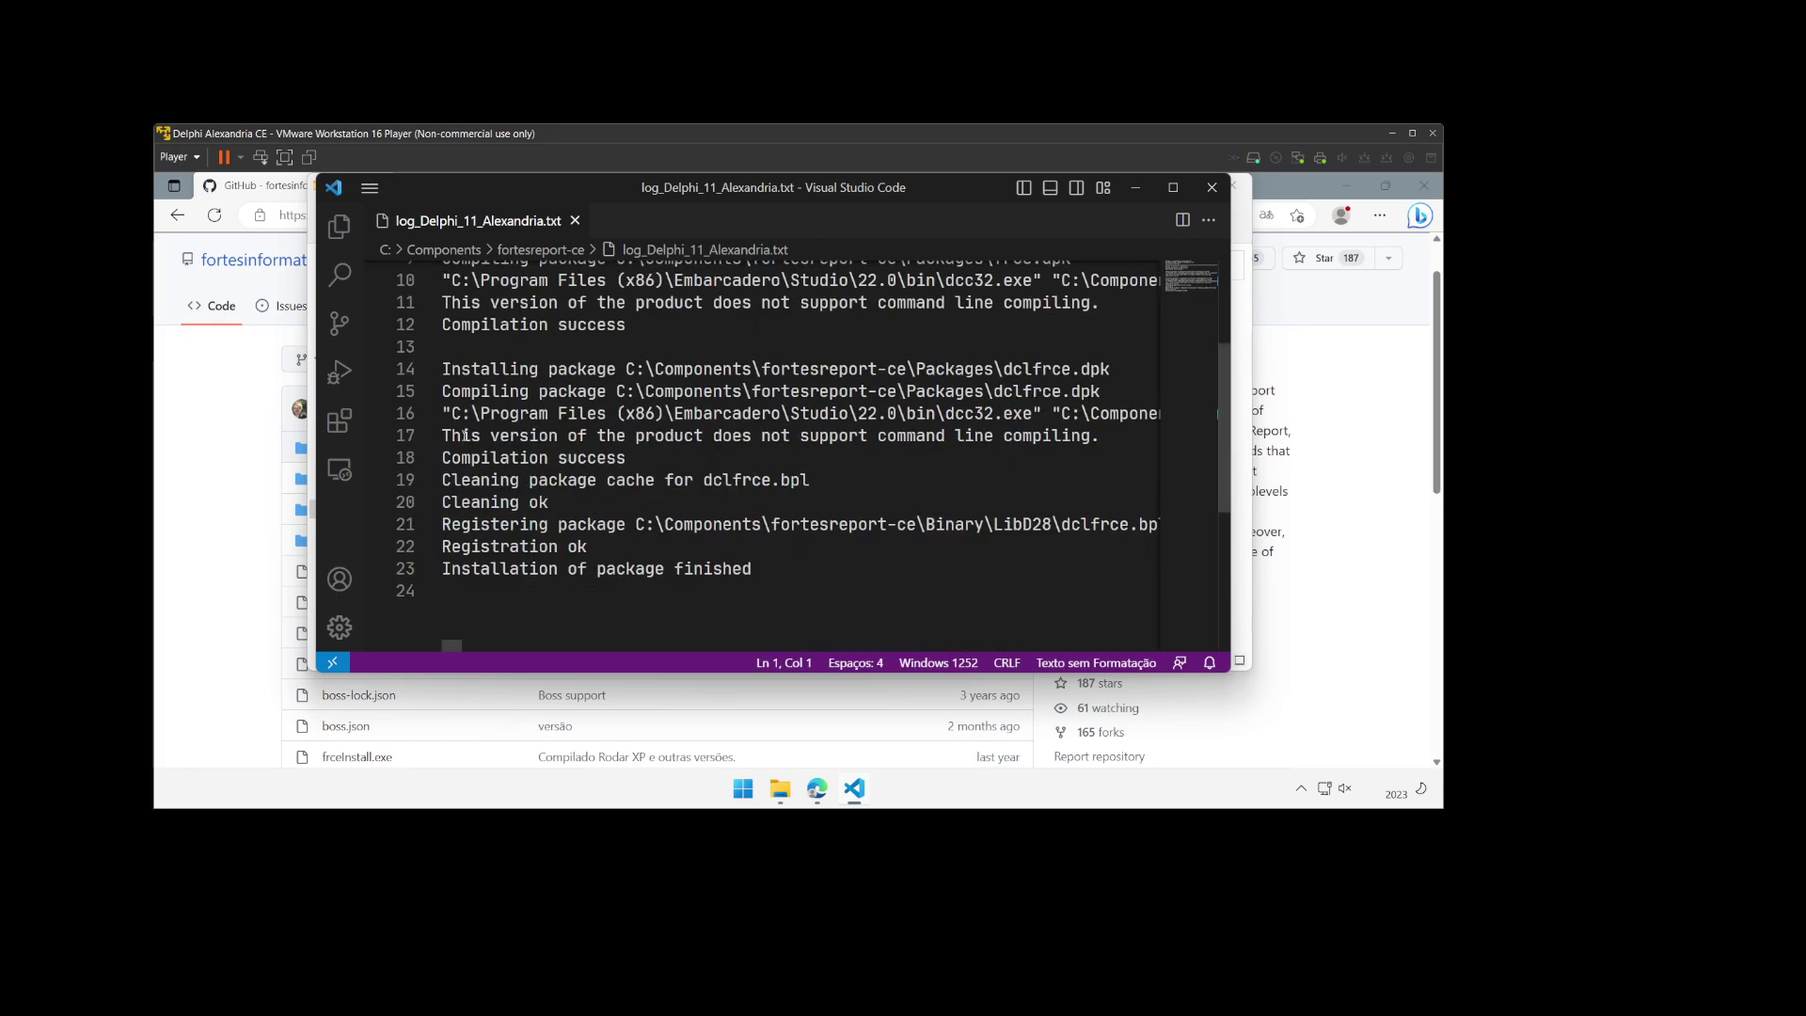
pyautogui.moveTo(444, 436); pyautogui.dragTo(1093, 438)
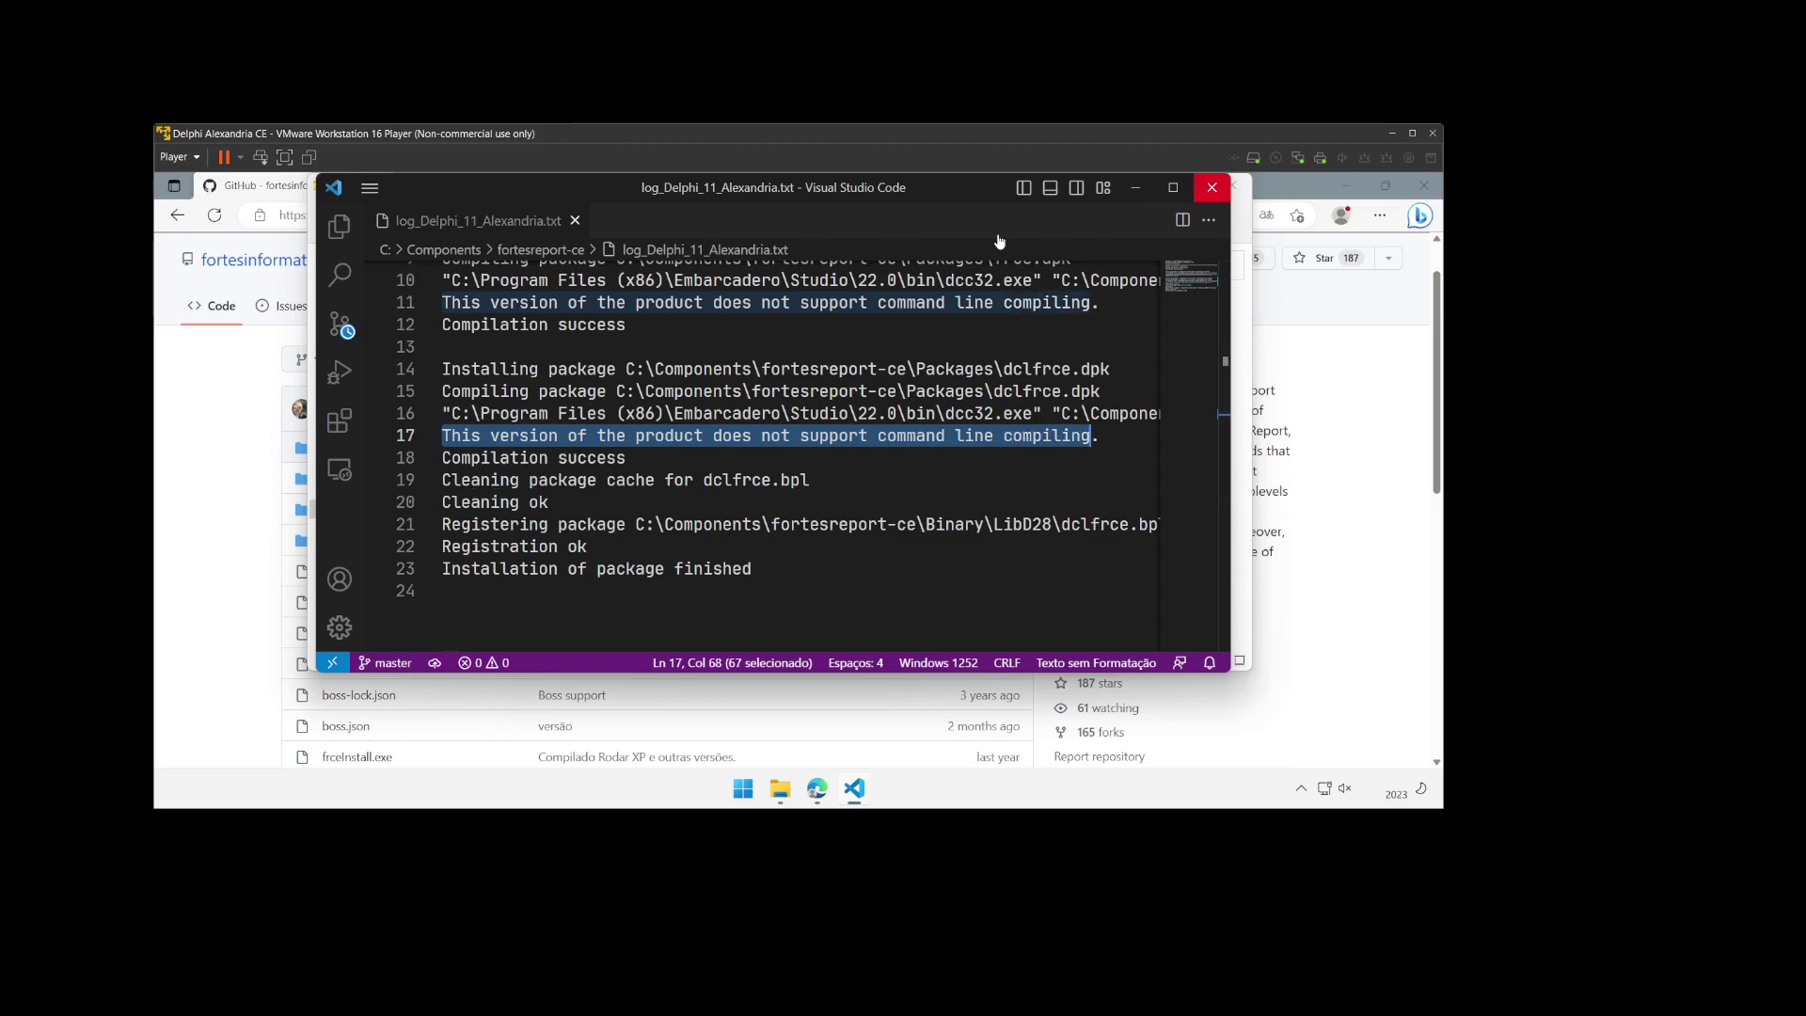
pyautogui.click(1211, 188)
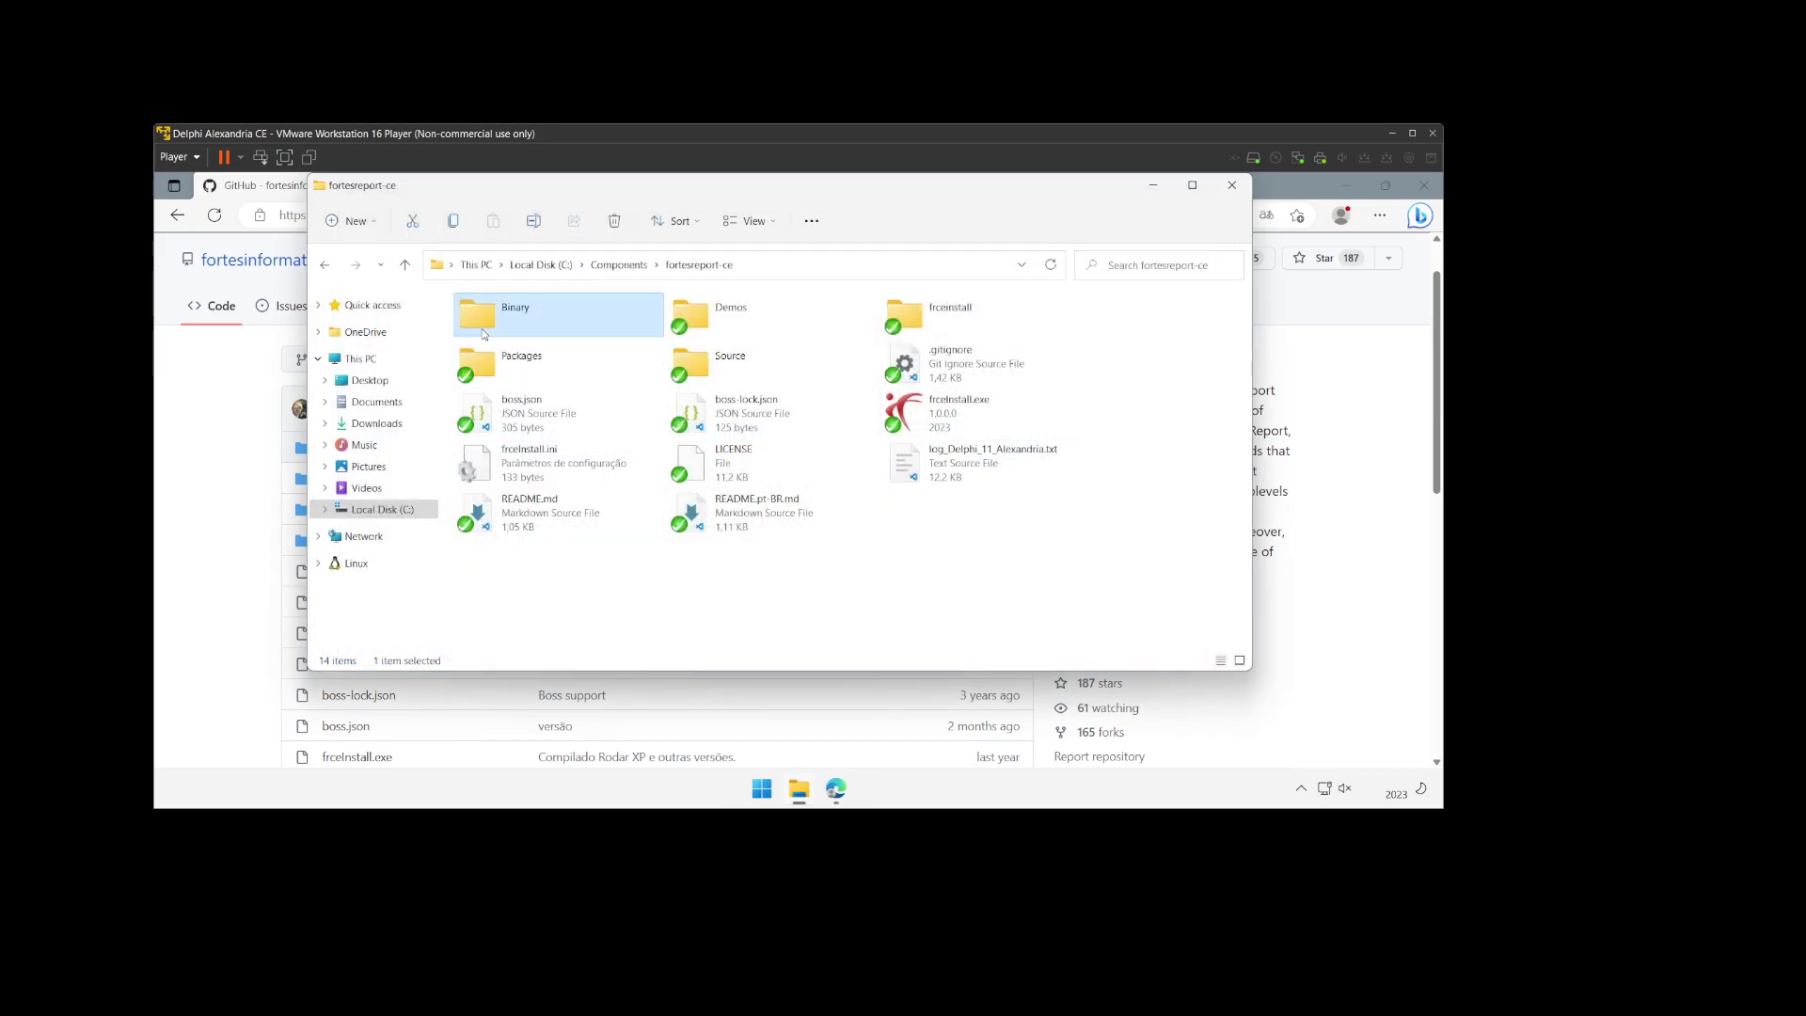
# Step: Inspect the files in the Binary\LibD28 folder and return to the fortesreport-ce folder
pyautogui.doubleClick(483, 331)
pyautogui.click(491, 319)
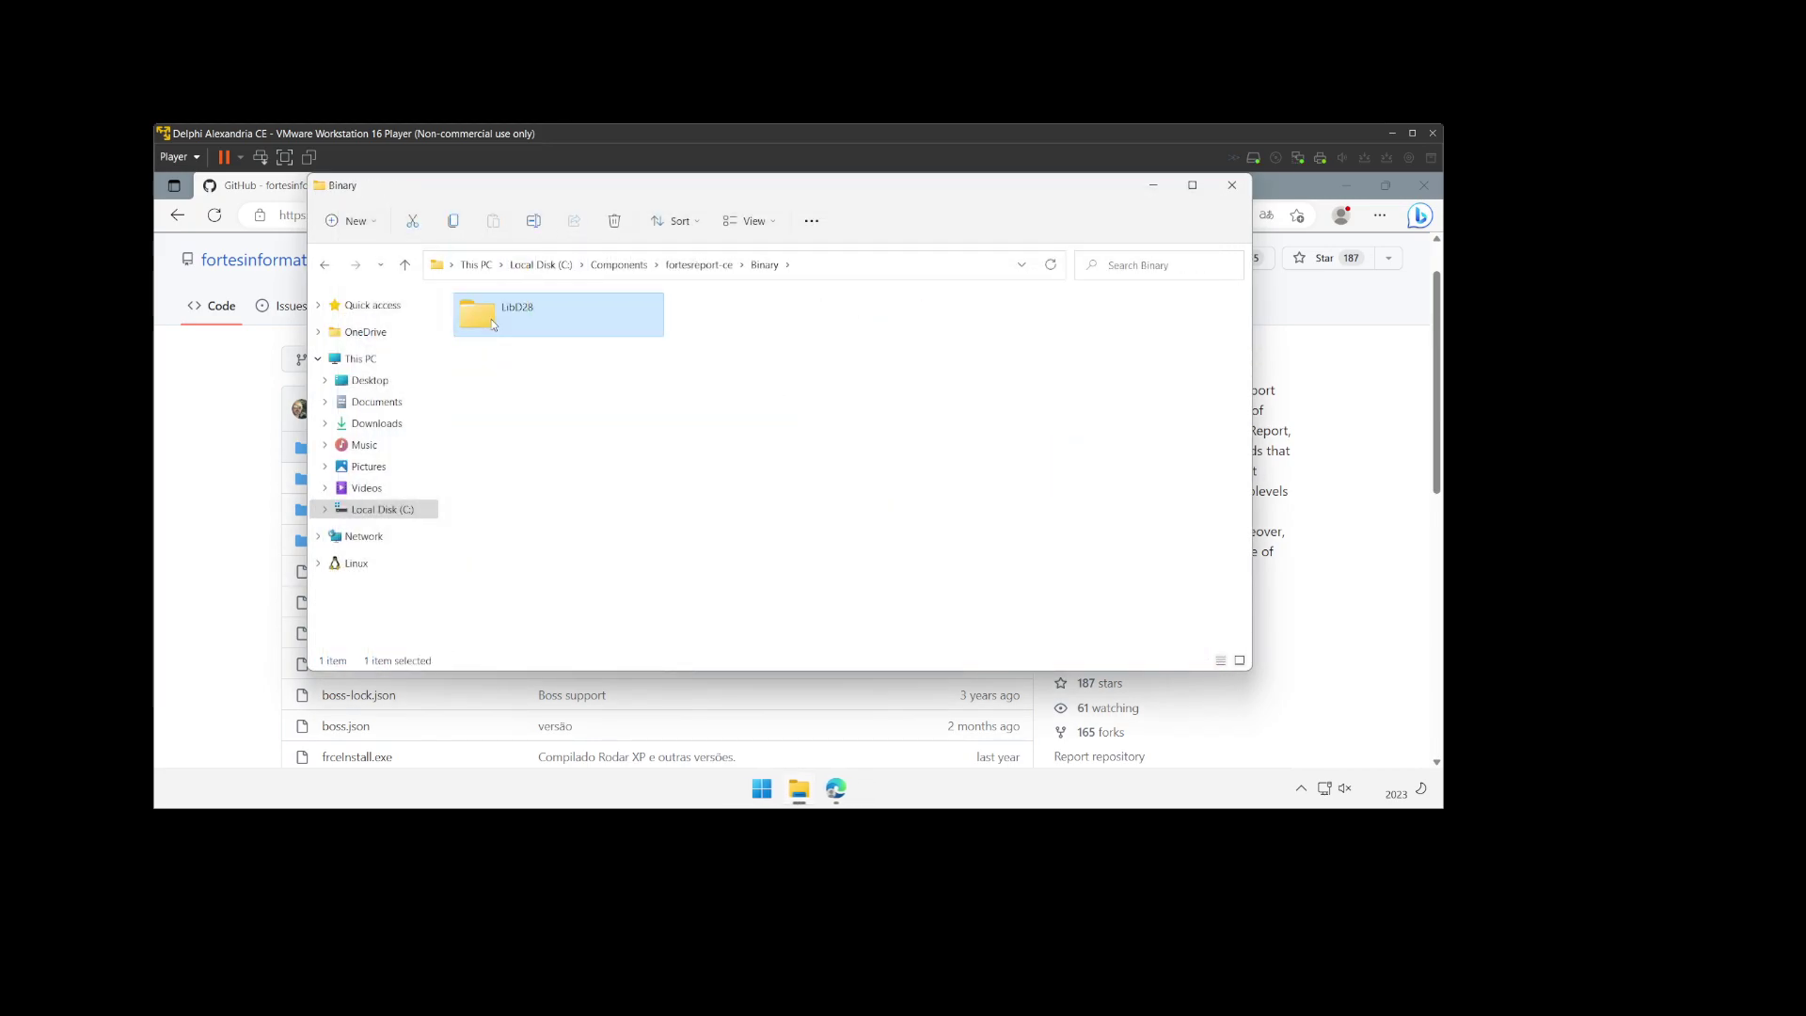
pyautogui.doubleClick(490, 319)
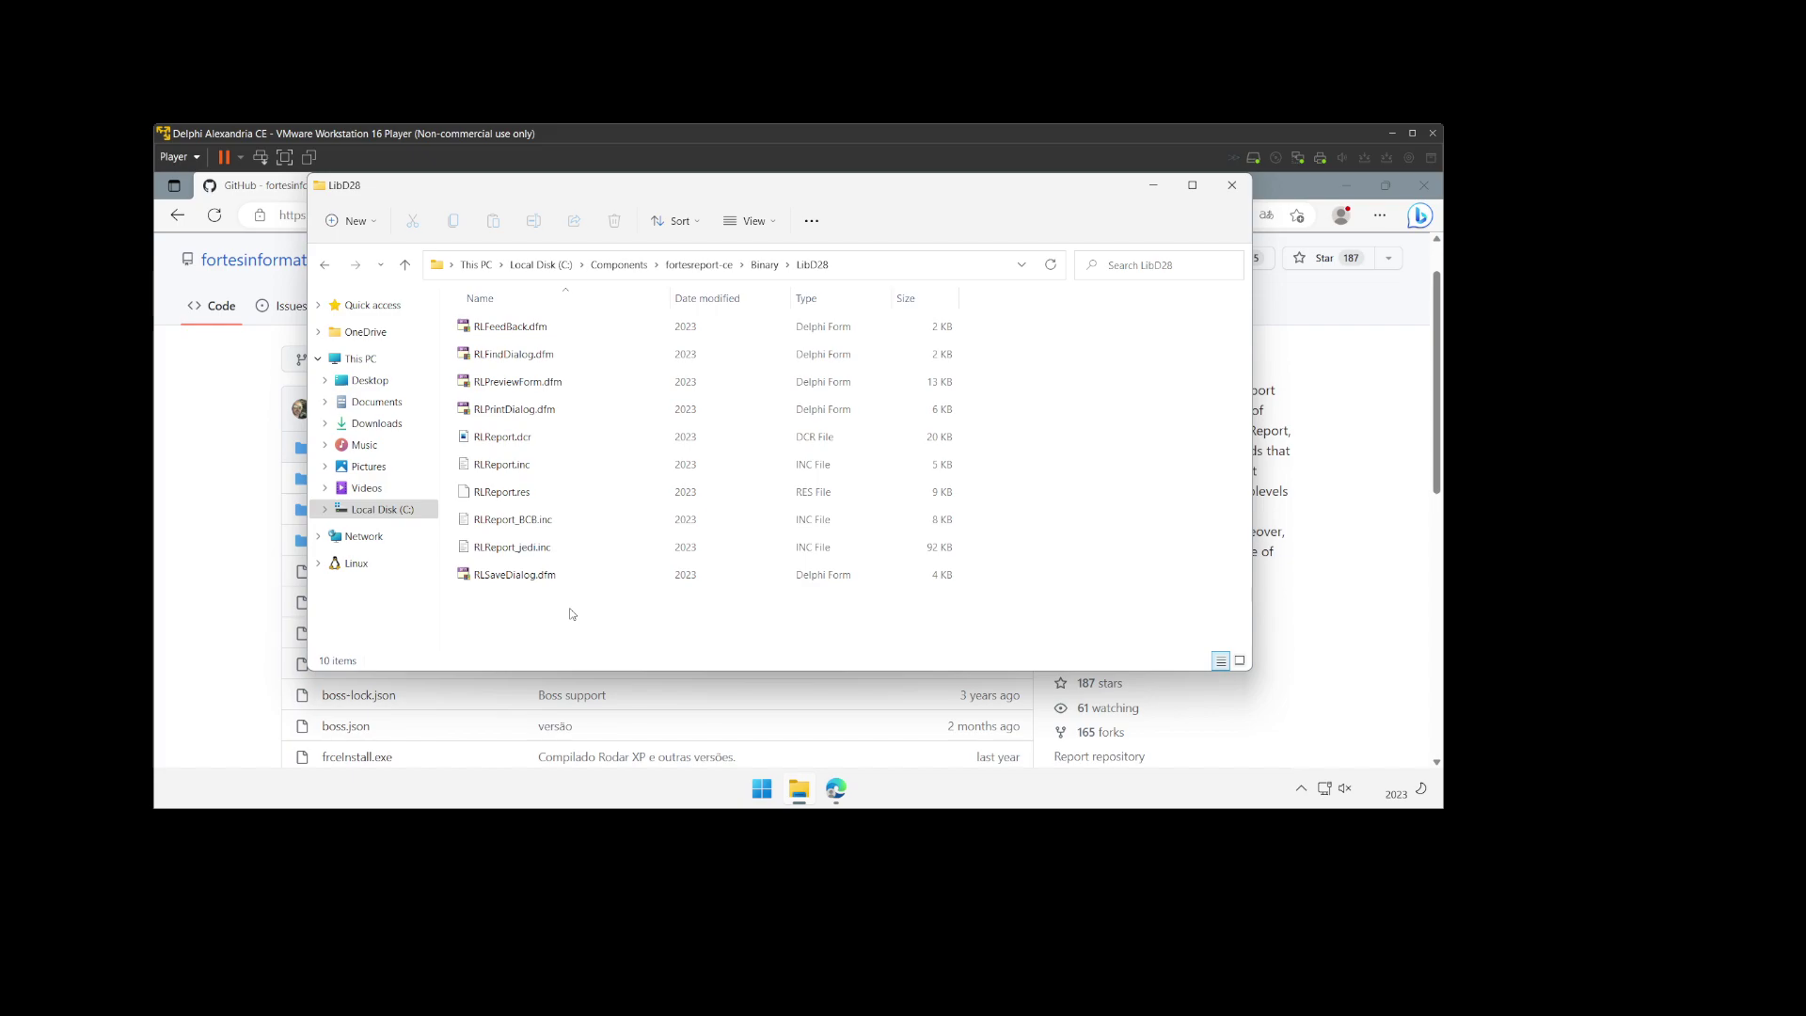
pyautogui.moveTo(569, 610); pyautogui.dragTo(527, 331)
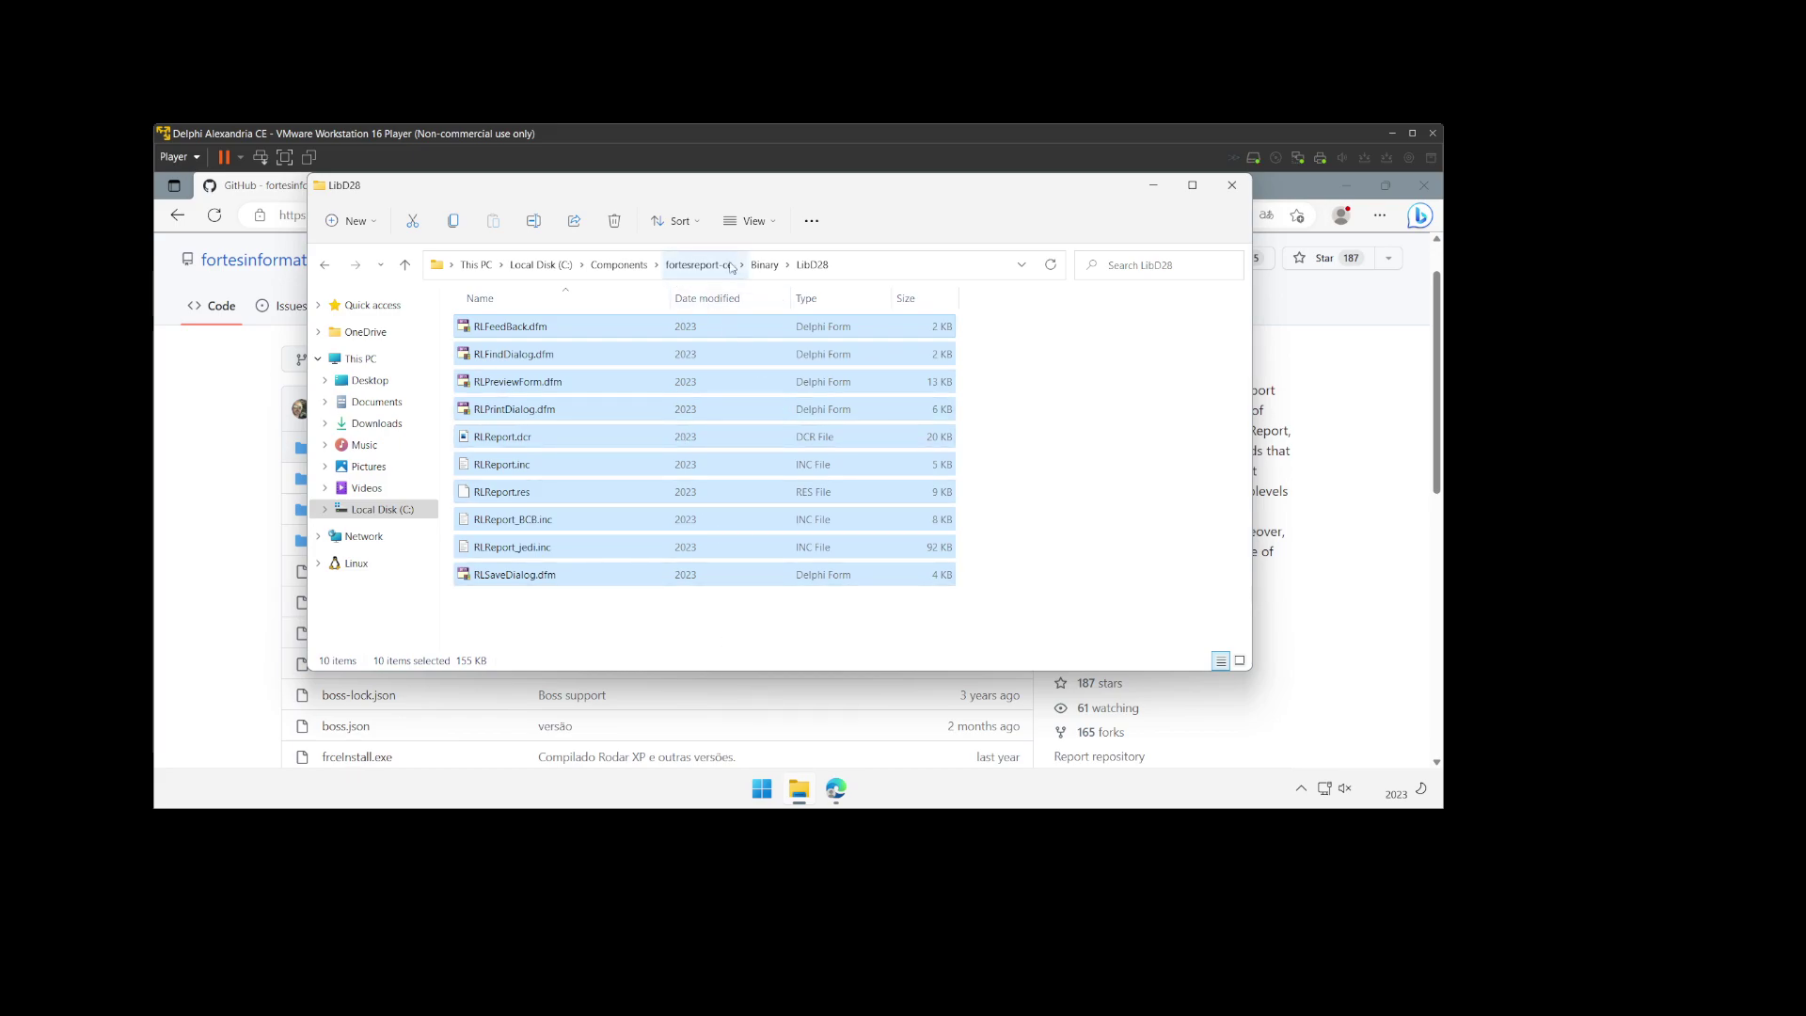
pyautogui.click(764, 264)
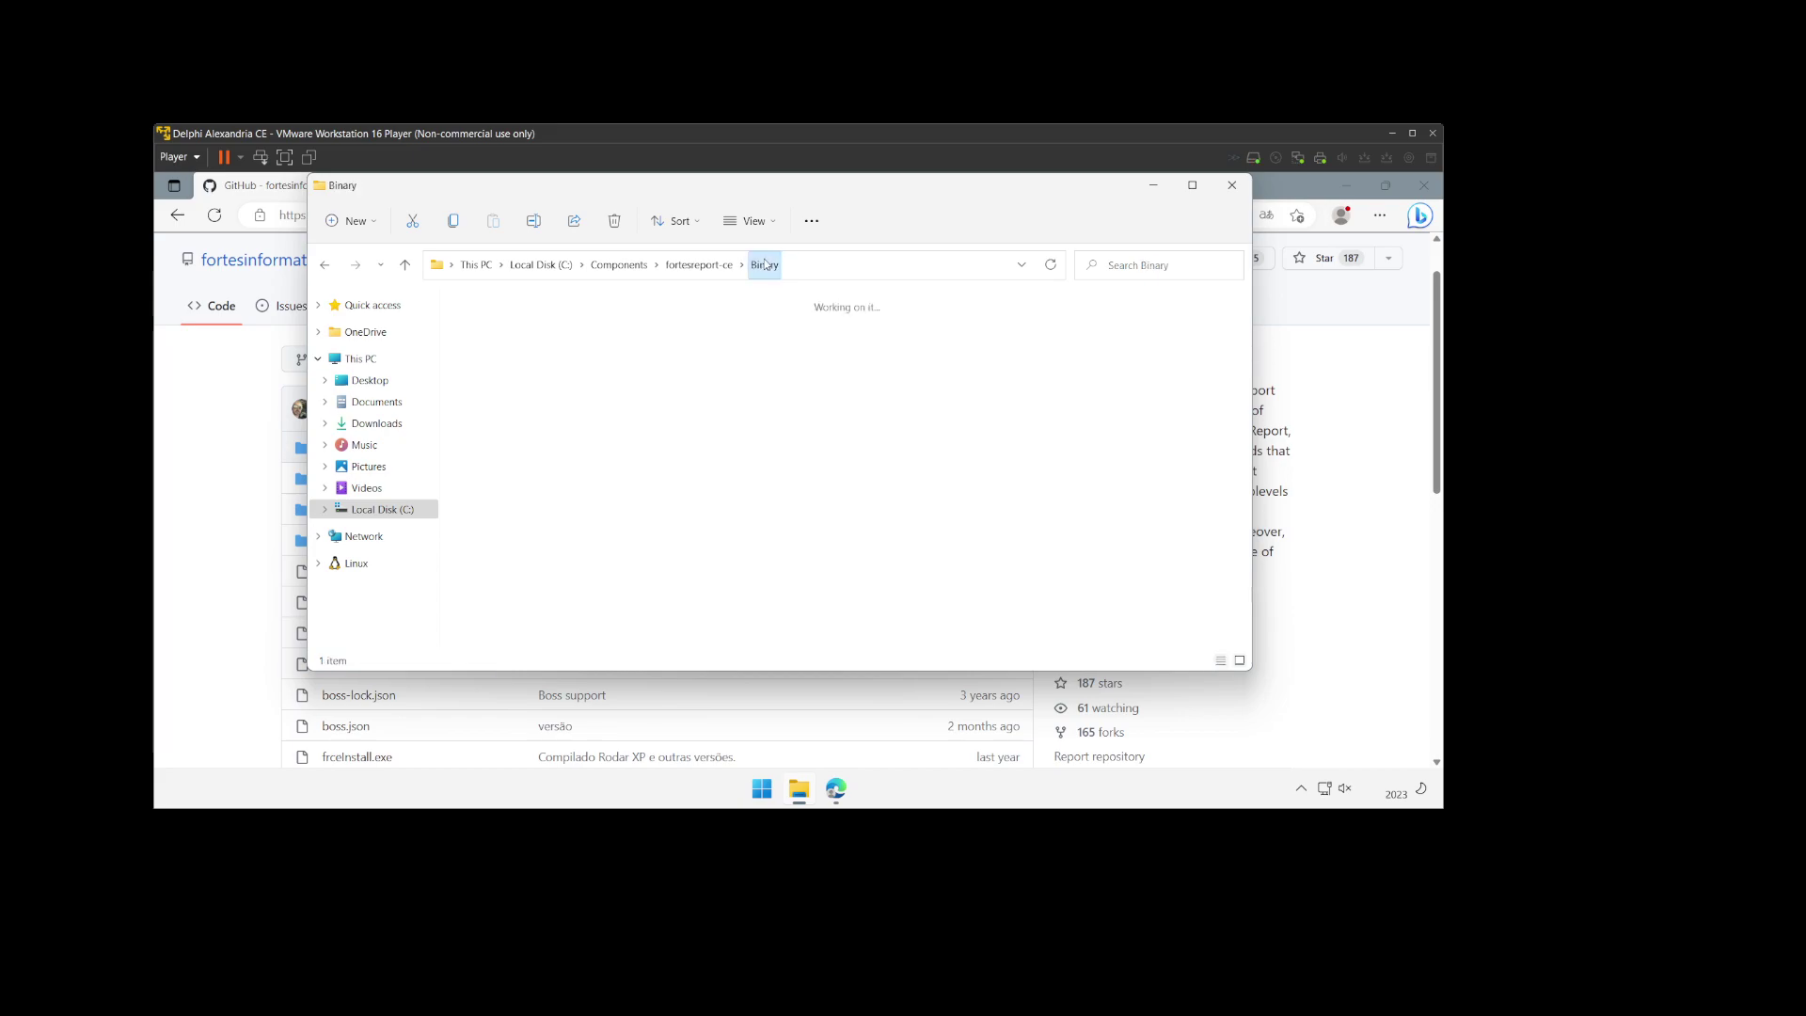
pyautogui.click(714, 268)
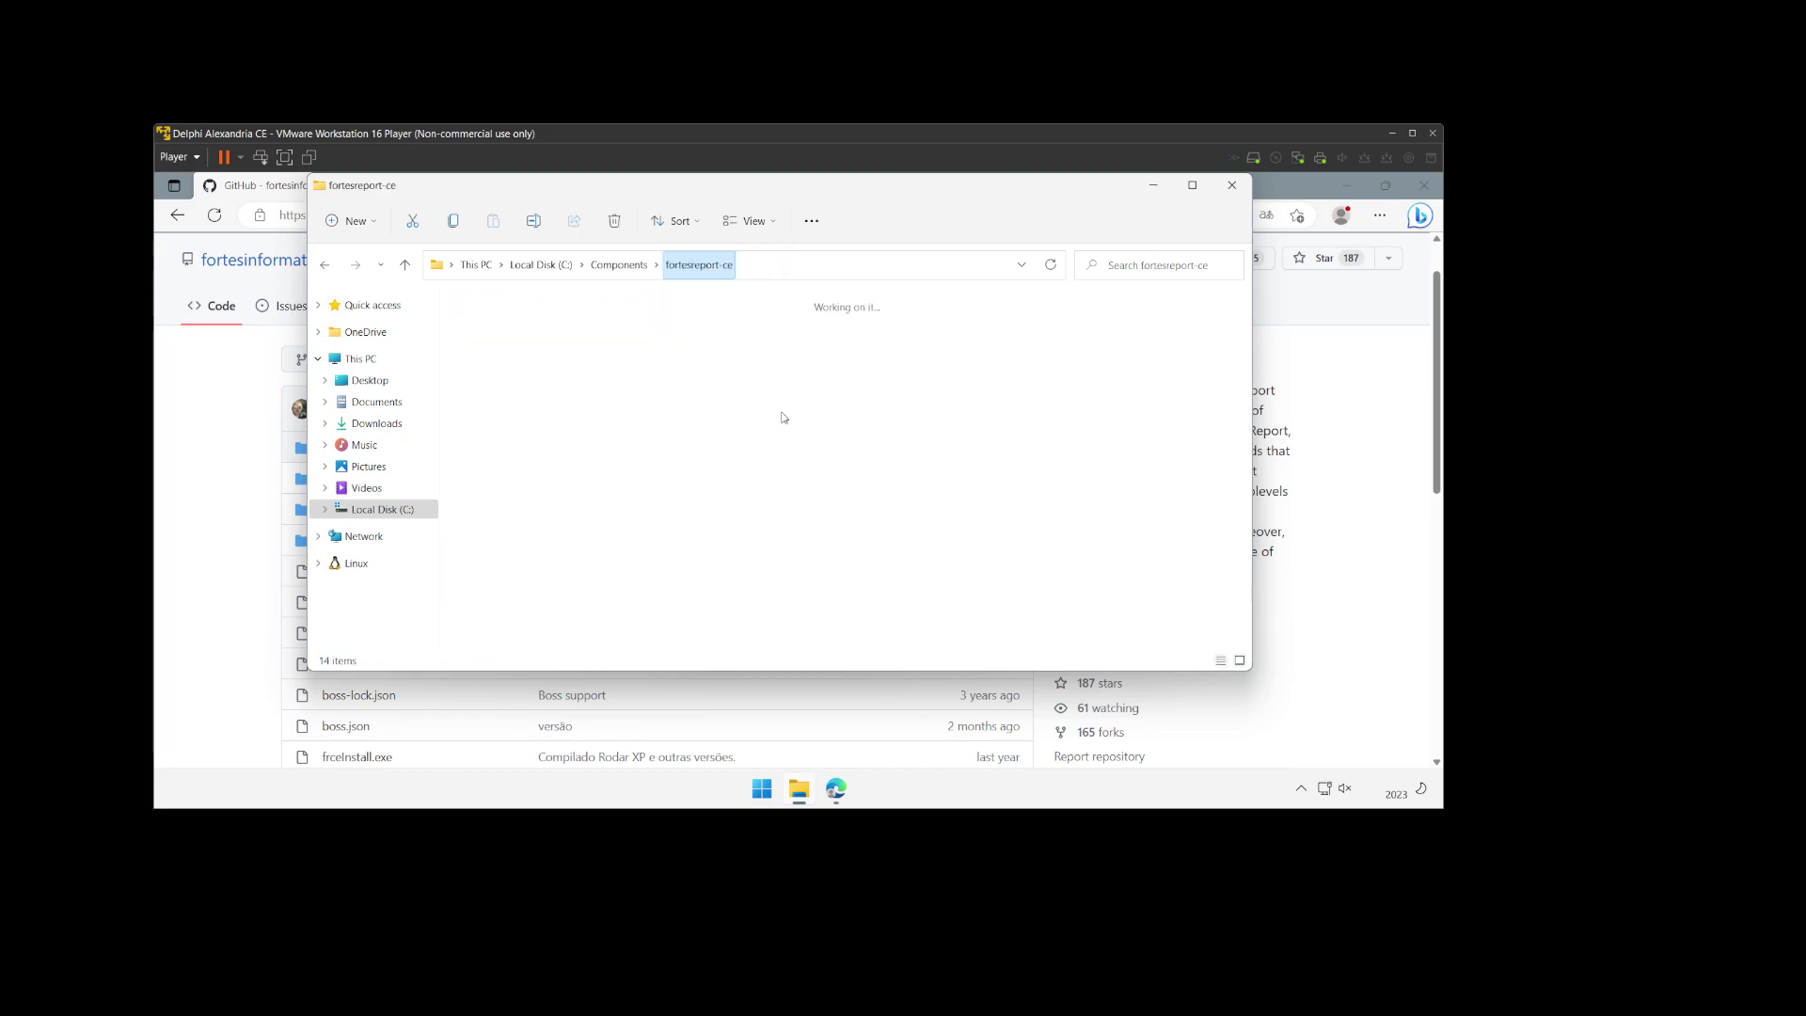
# Step: Open the Public Documents\Embarcadero\Studio\22.0\Bpl folder on drive C in a second File Explorer window
pyautogui.rightClick(797, 788)
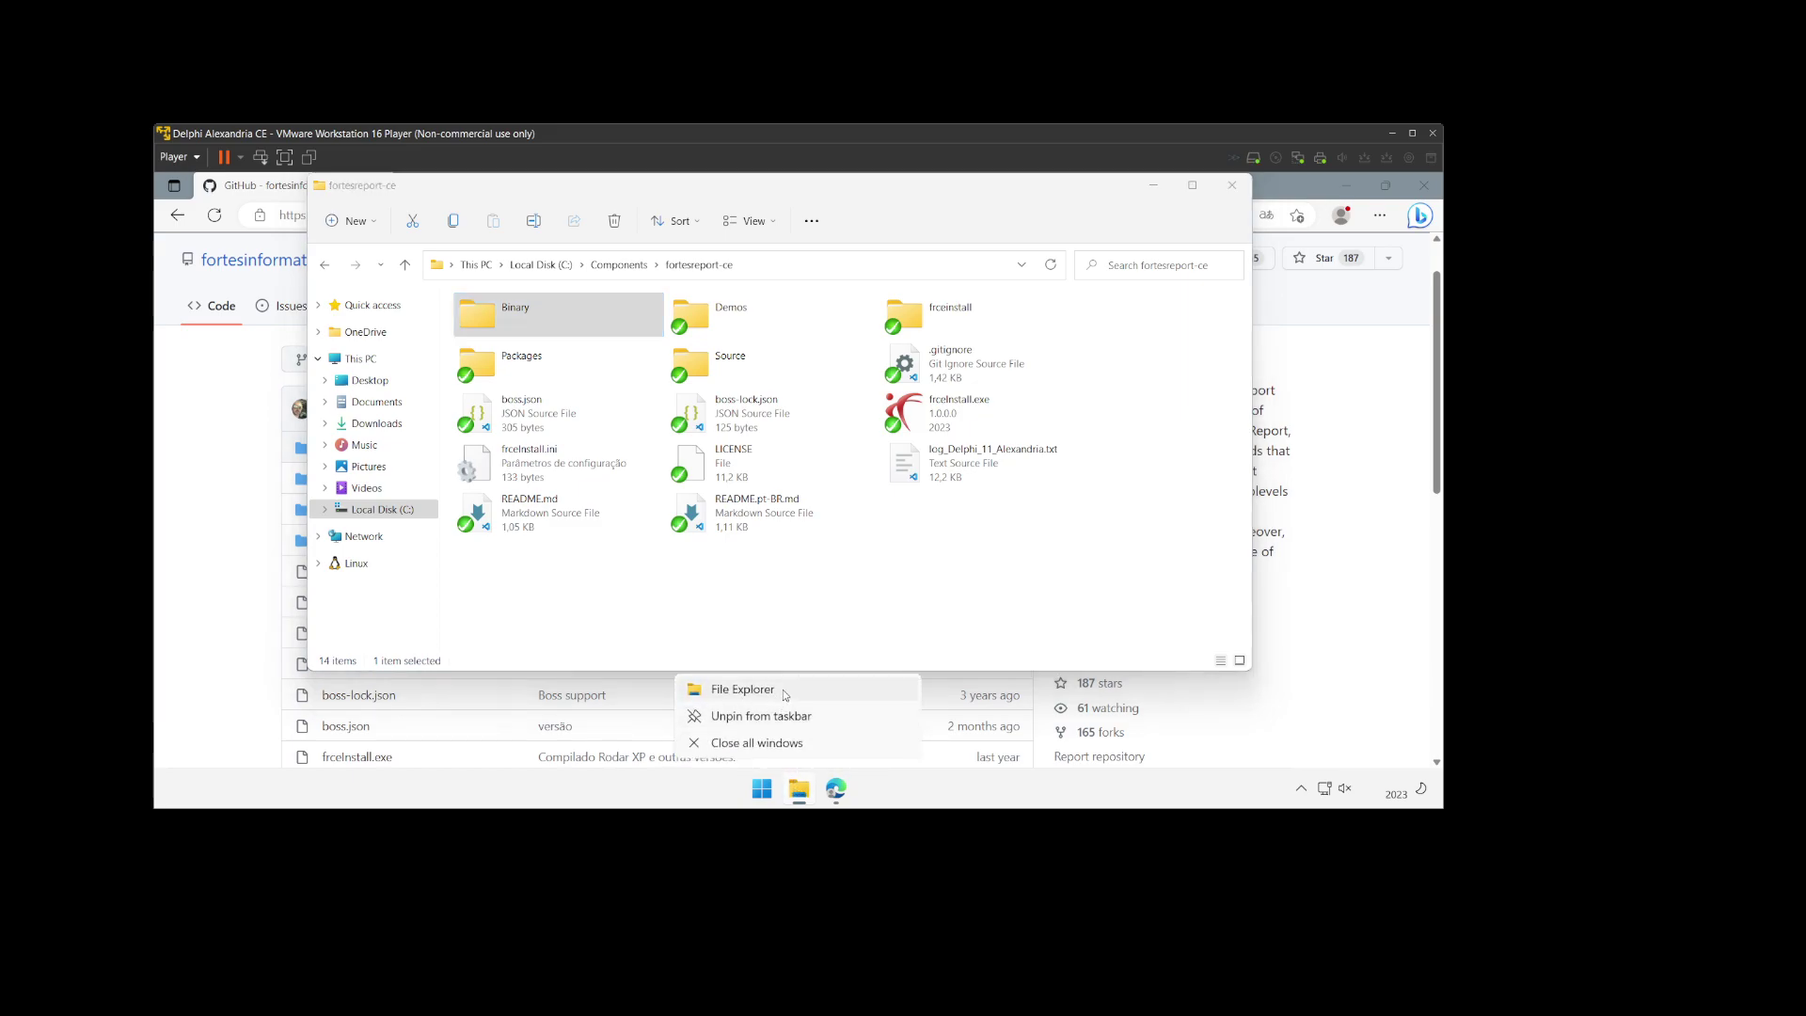
pyautogui.click(785, 695)
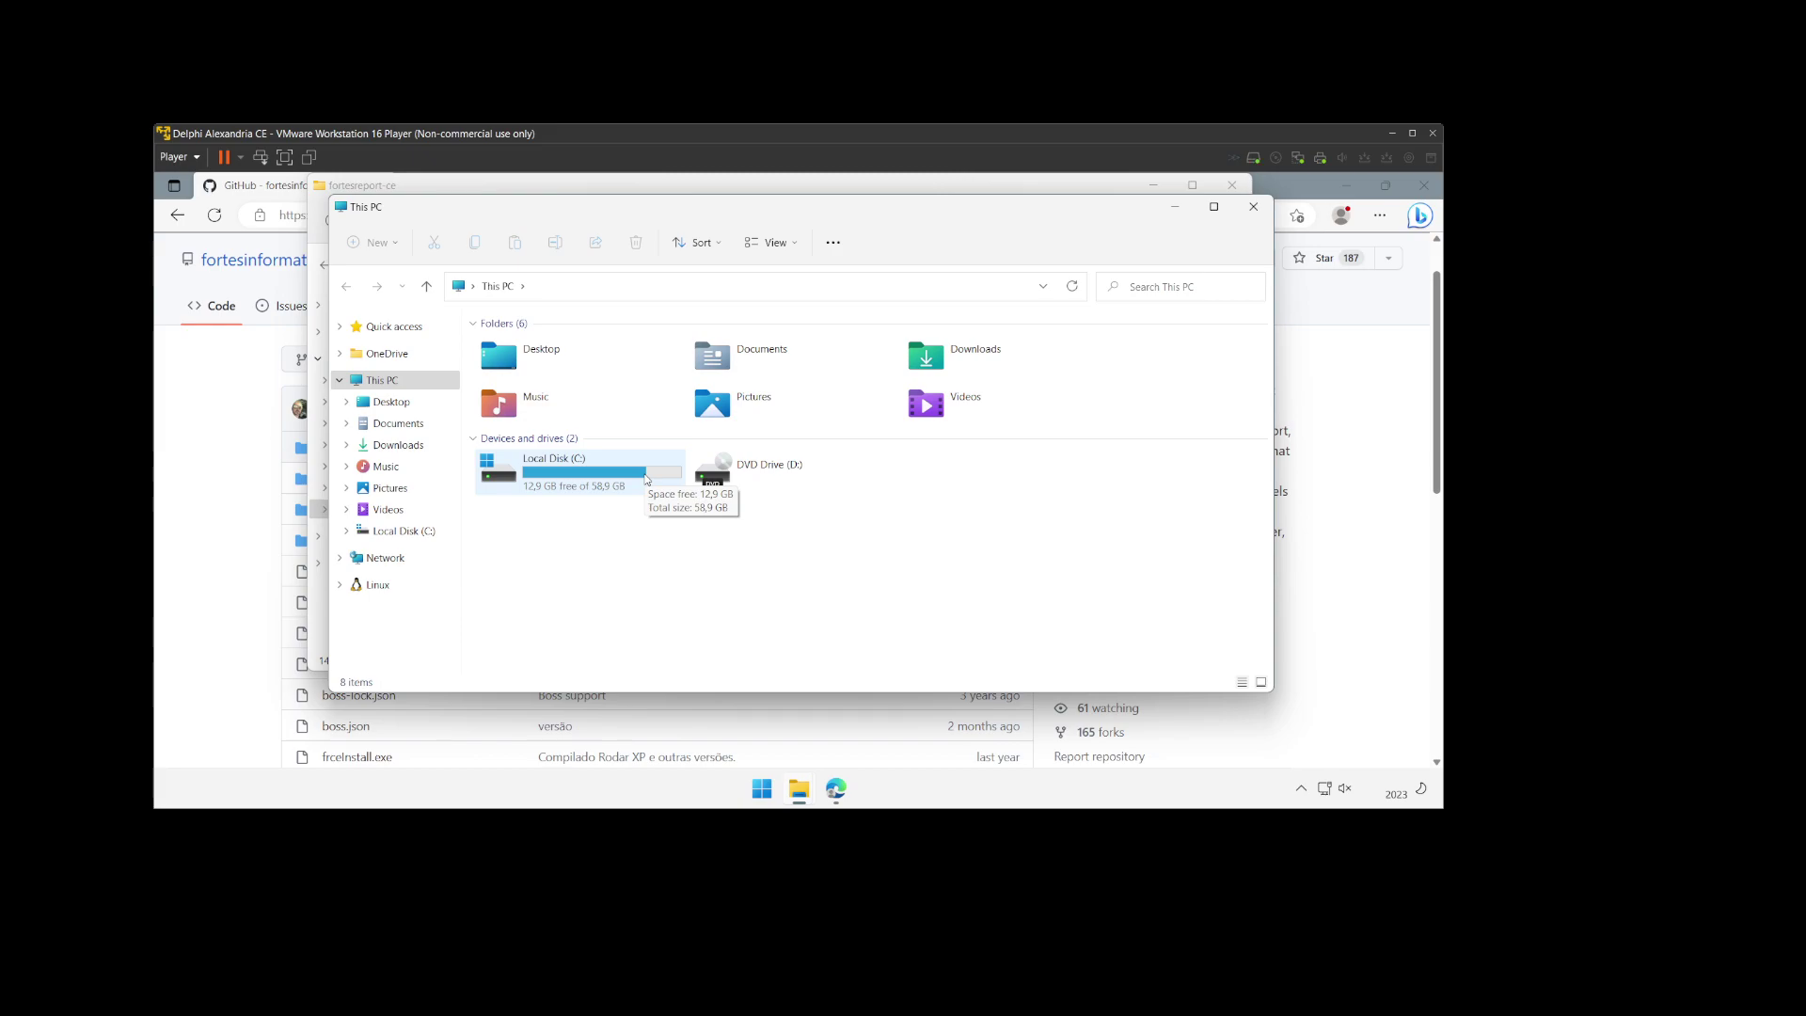
pyautogui.doubleClick(646, 480)
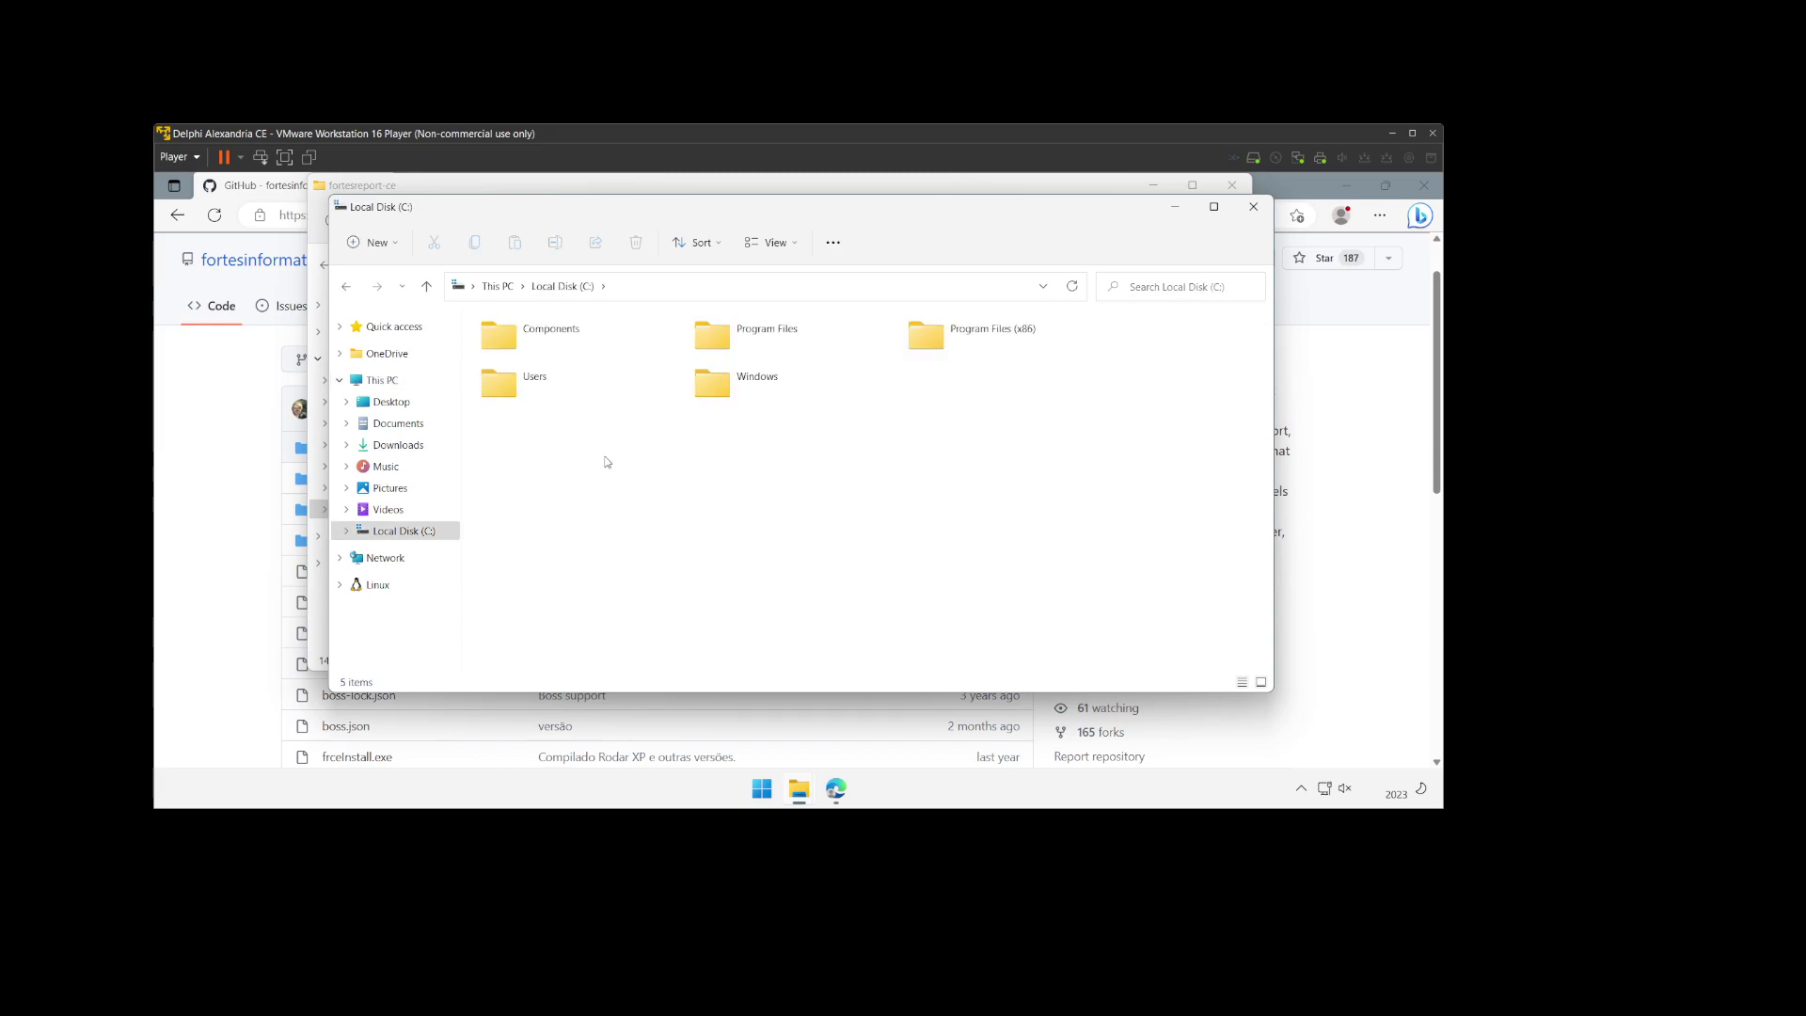
pyautogui.doubleClick(560, 400)
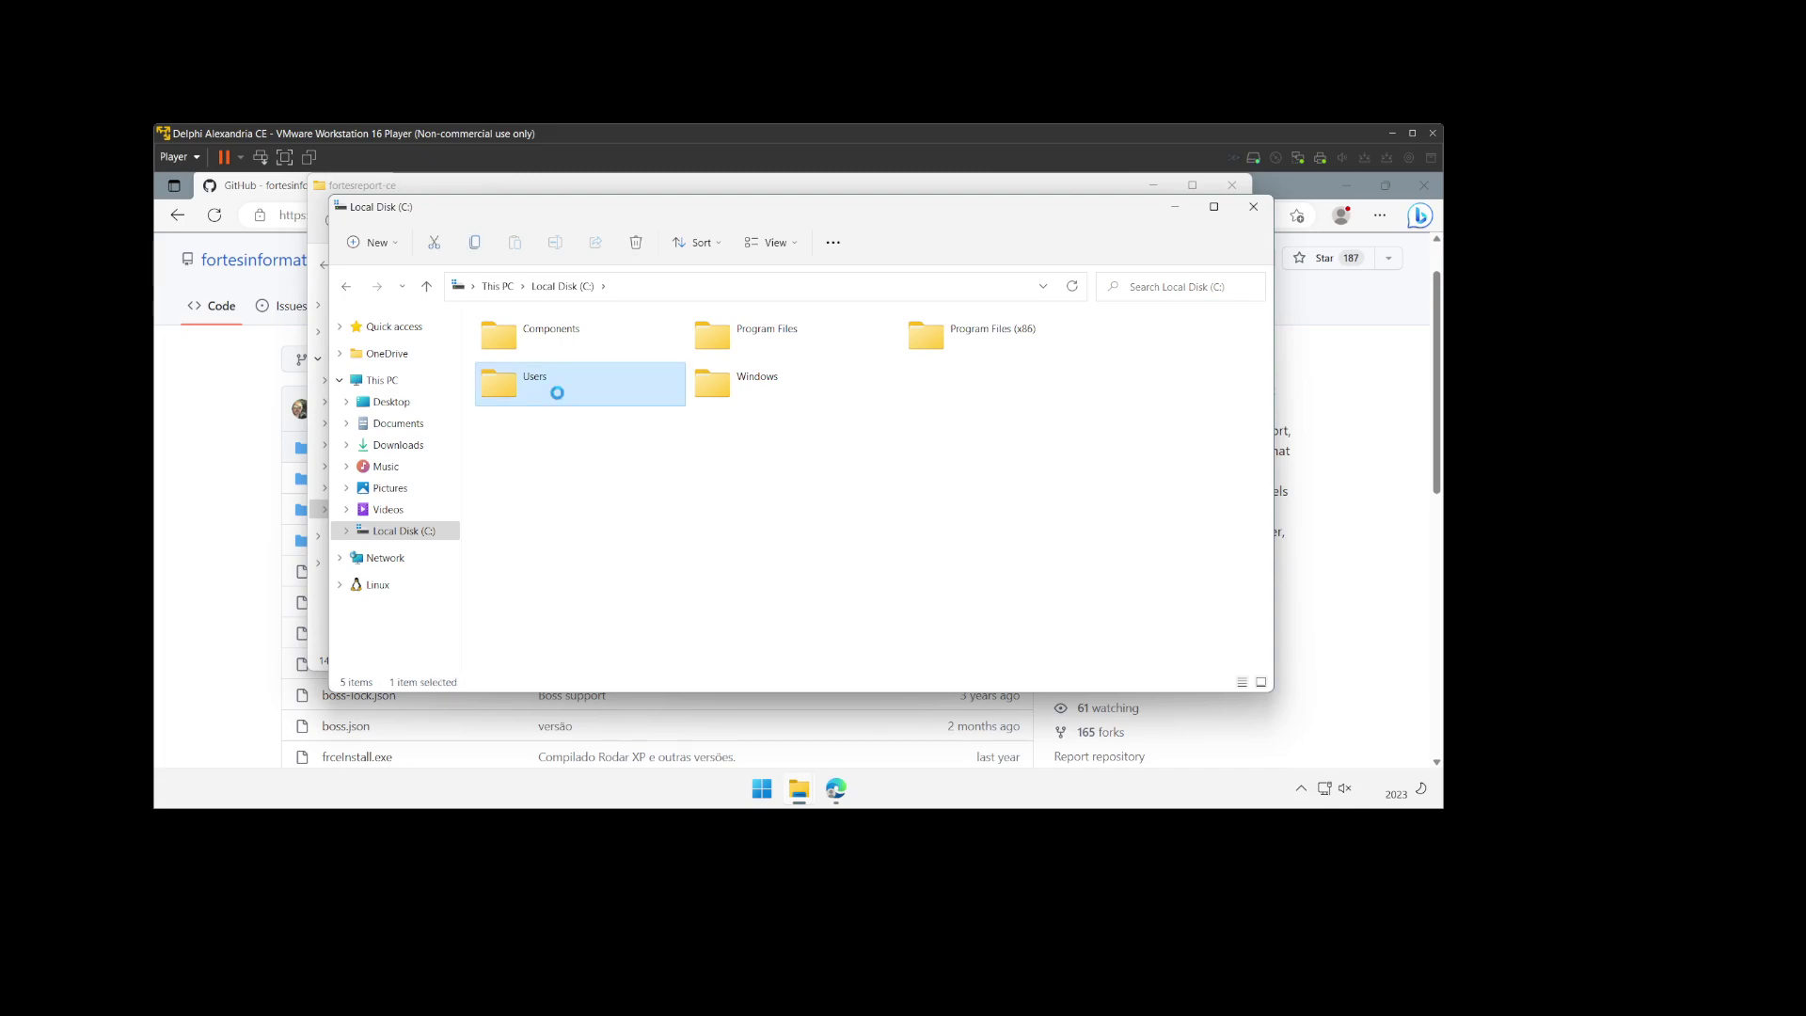
pyautogui.doubleClick(538, 376)
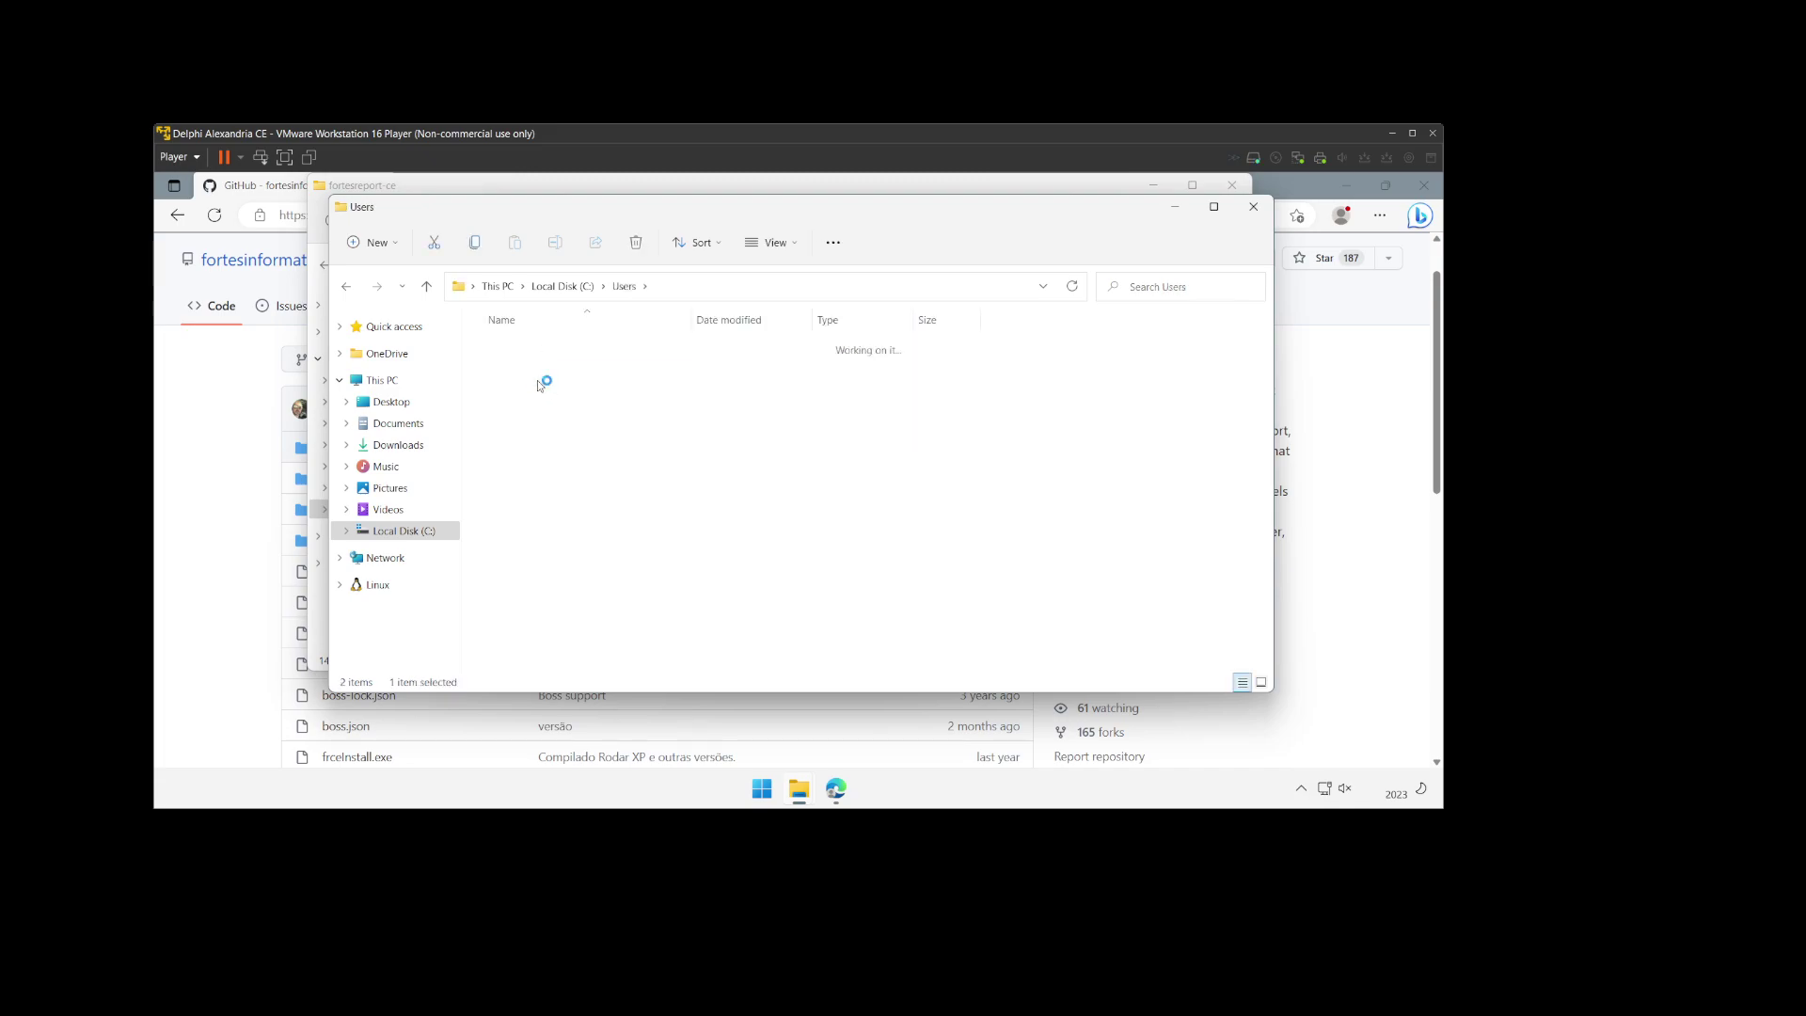
pyautogui.doubleClick(541, 350)
pyautogui.click(535, 352)
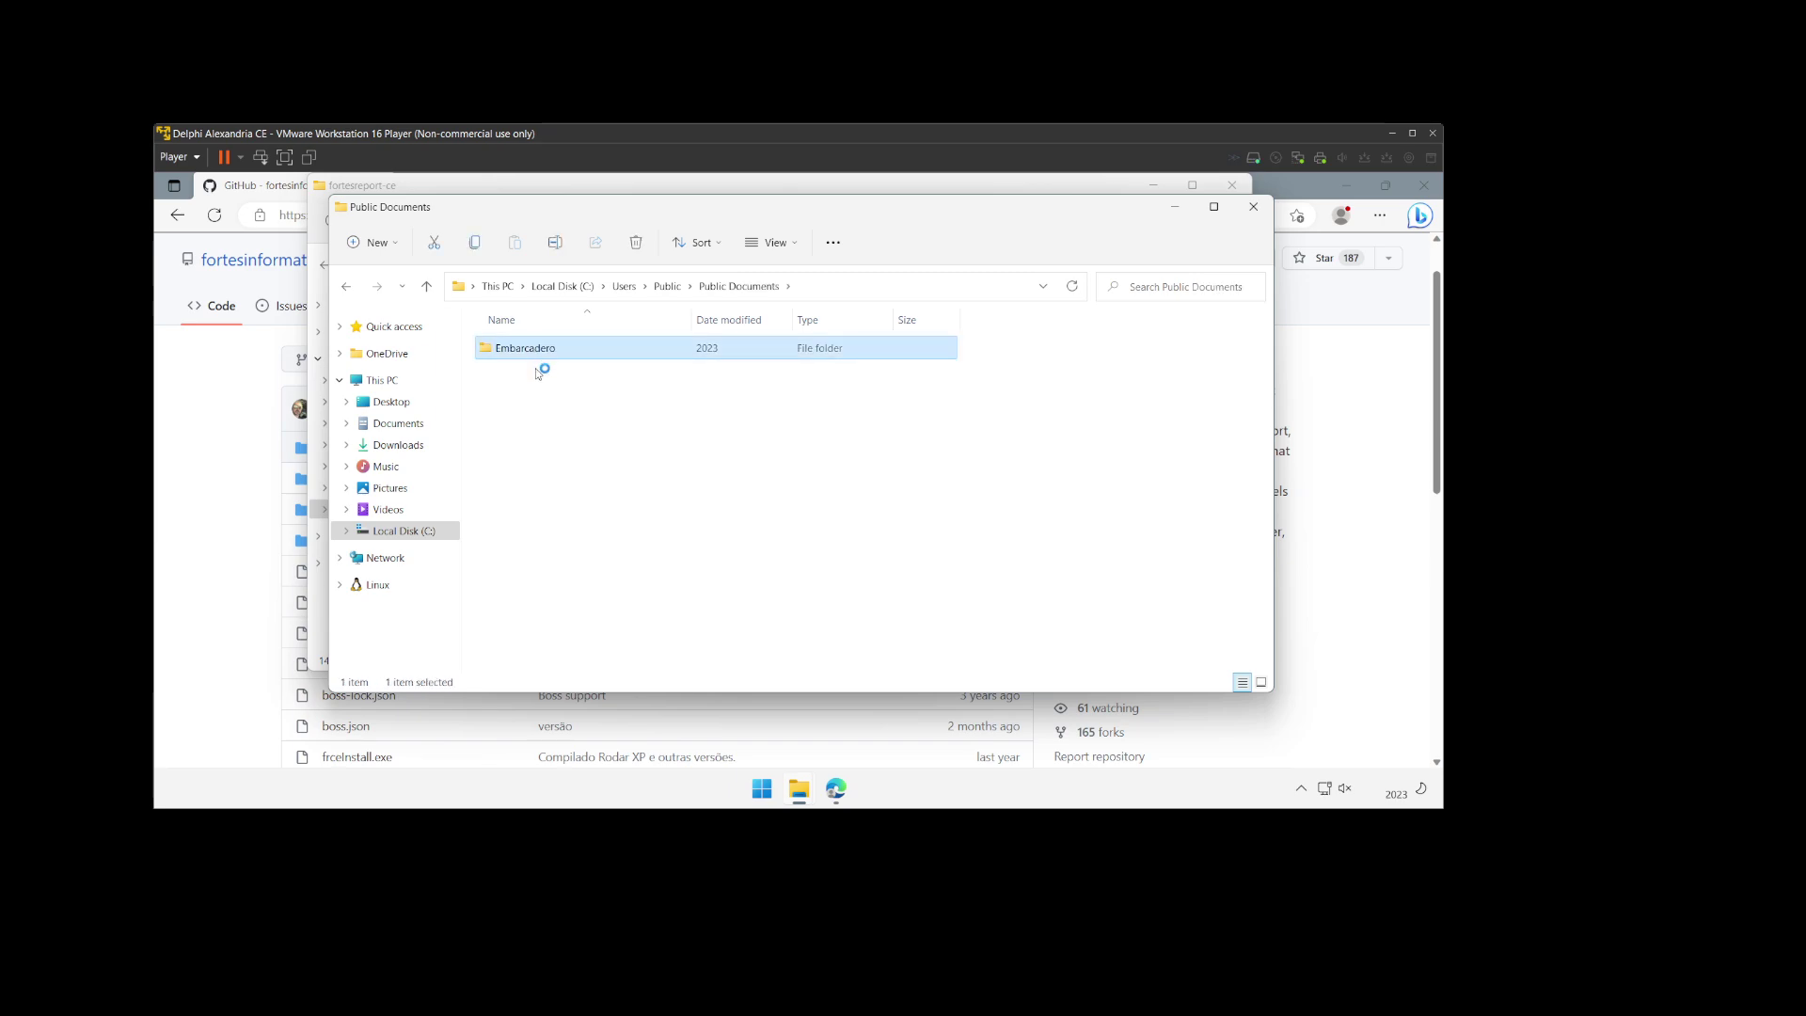
pyautogui.click(516, 381)
pyautogui.doubleClick(515, 381)
pyautogui.doubleClick(508, 348)
pyautogui.doubleClick(516, 355)
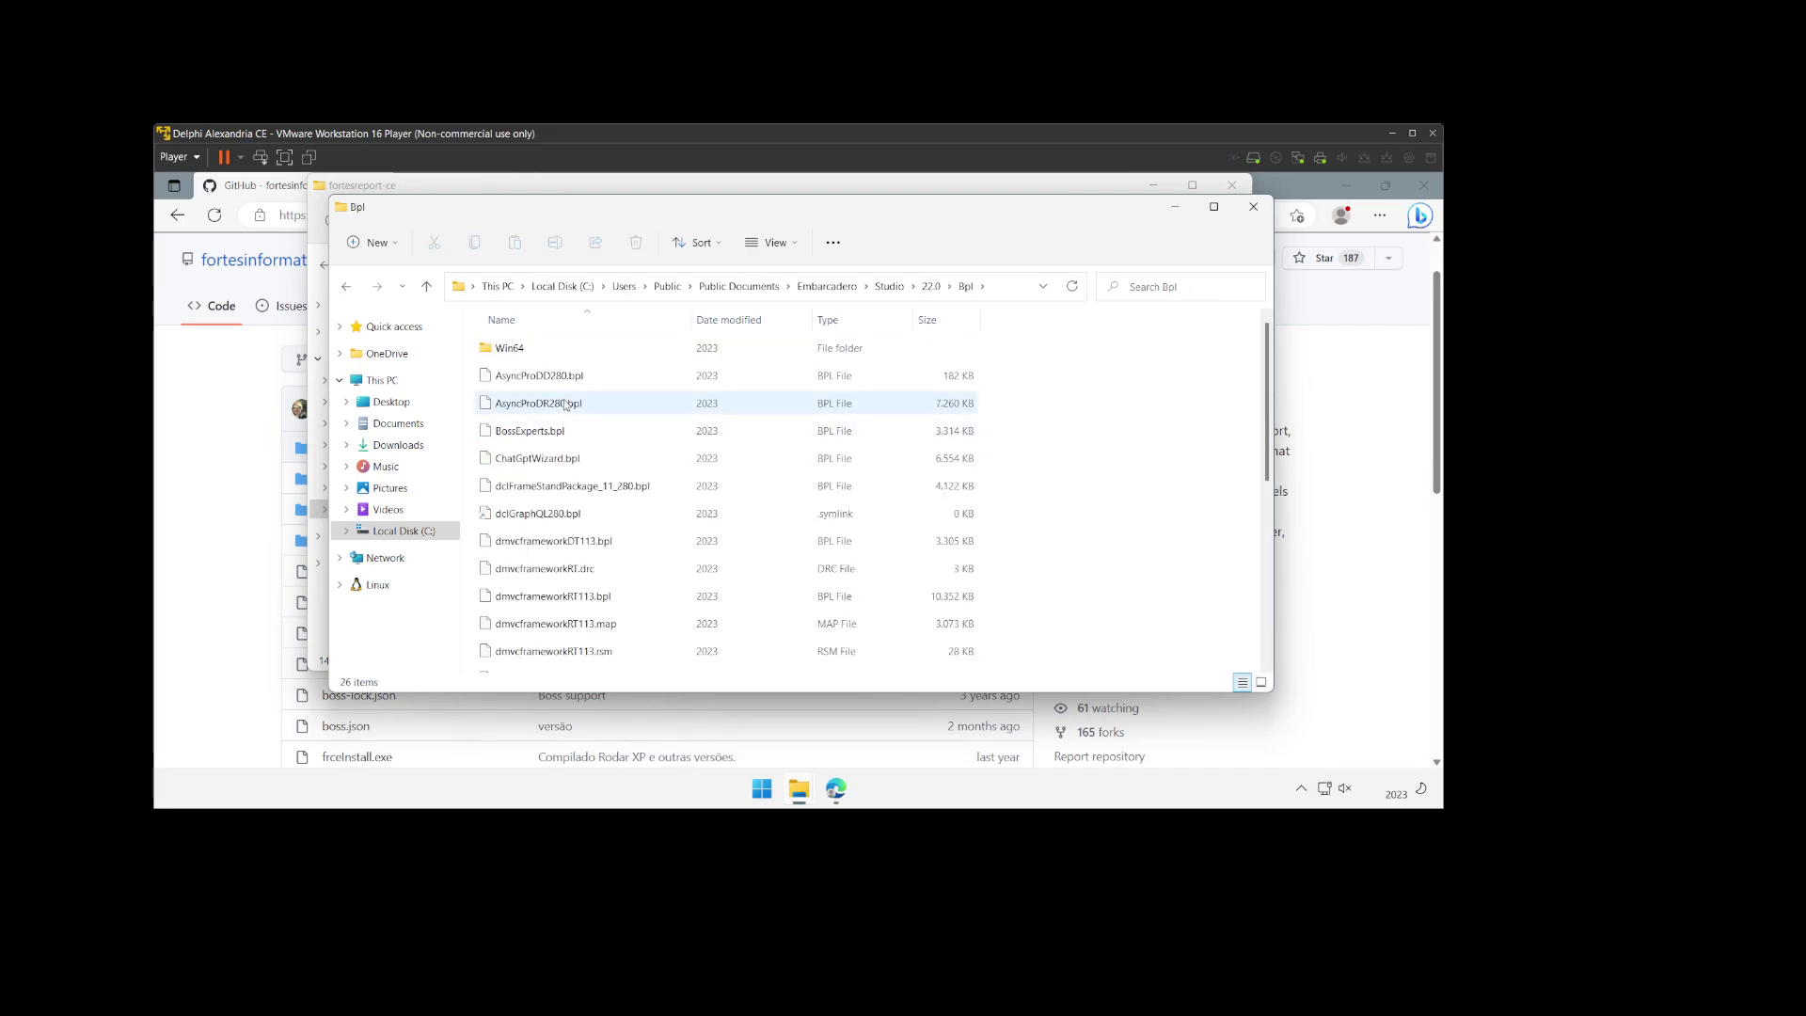
# Step: Check the Bpl folder for FortesReport package files among the names starting with F
pyautogui.scroll(-1, 557, 470)
pyautogui.click(554, 491)
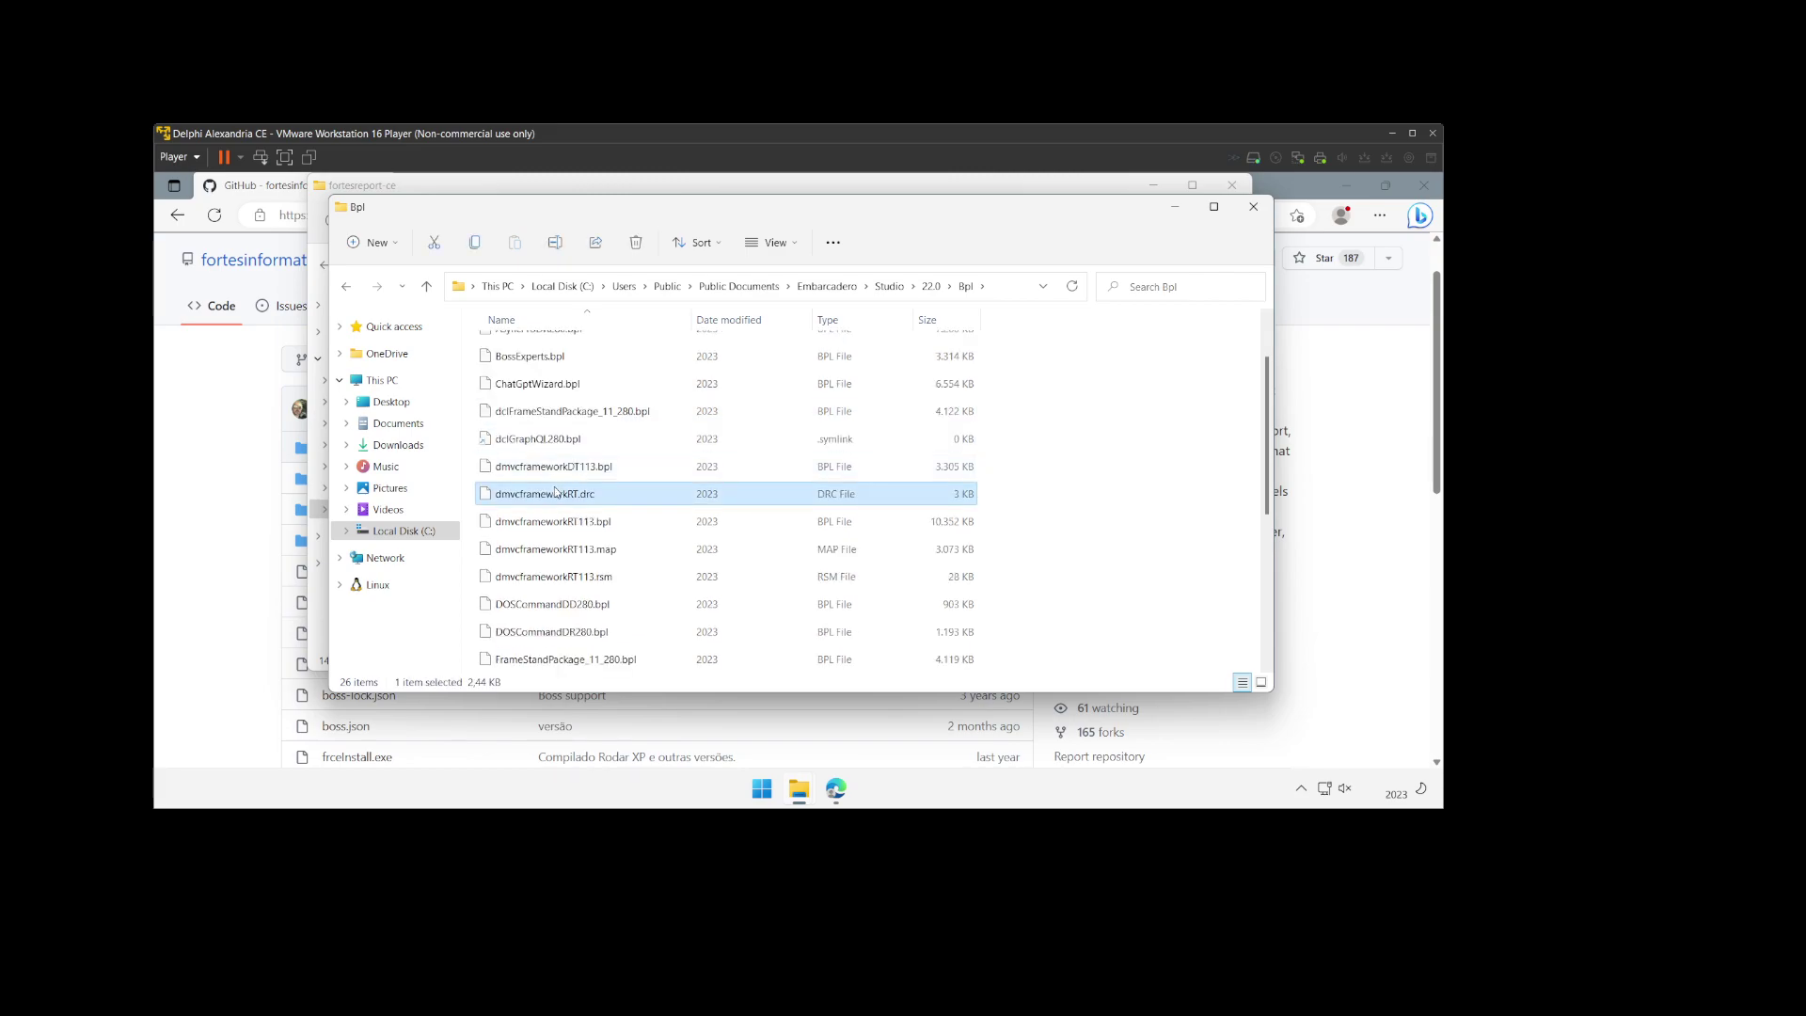
pyautogui.press('f')
pyautogui.scroll(-2, 557, 494)
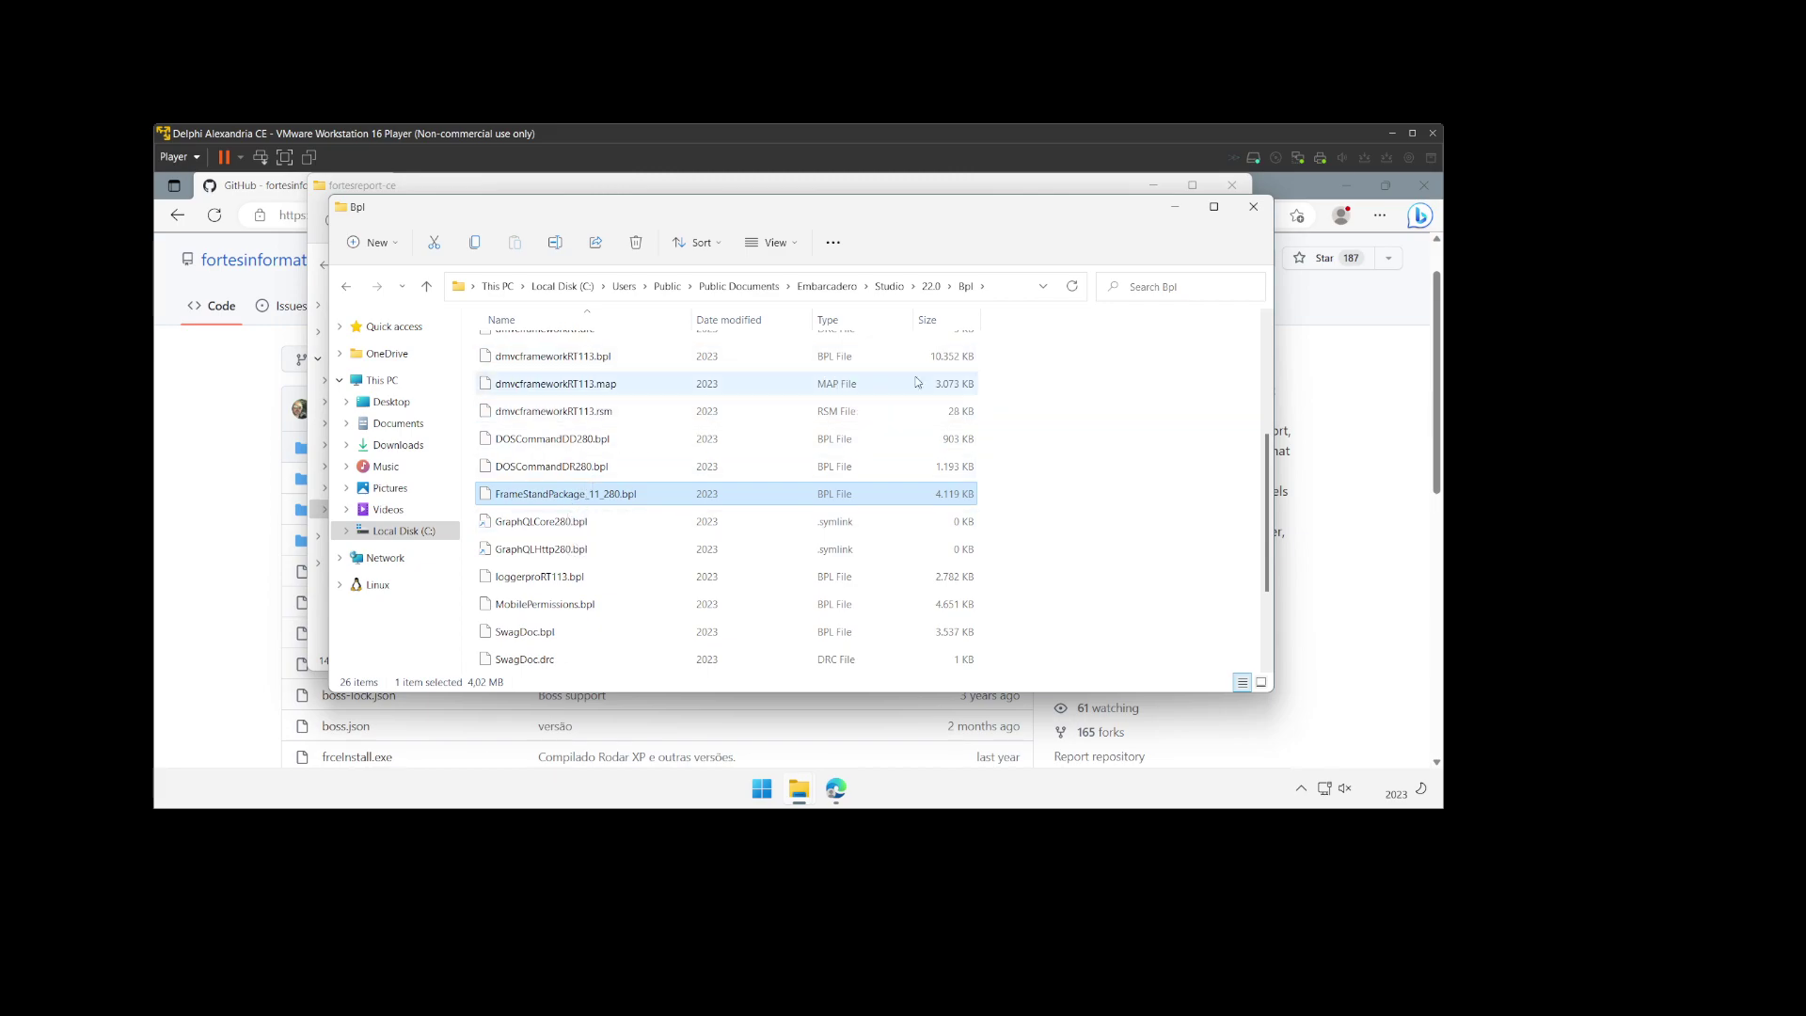
# Step: Check the Dcp folder under Studio\22.0 for FortesReport files, return to 22.0 and minimize that window
pyautogui.click(934, 285)
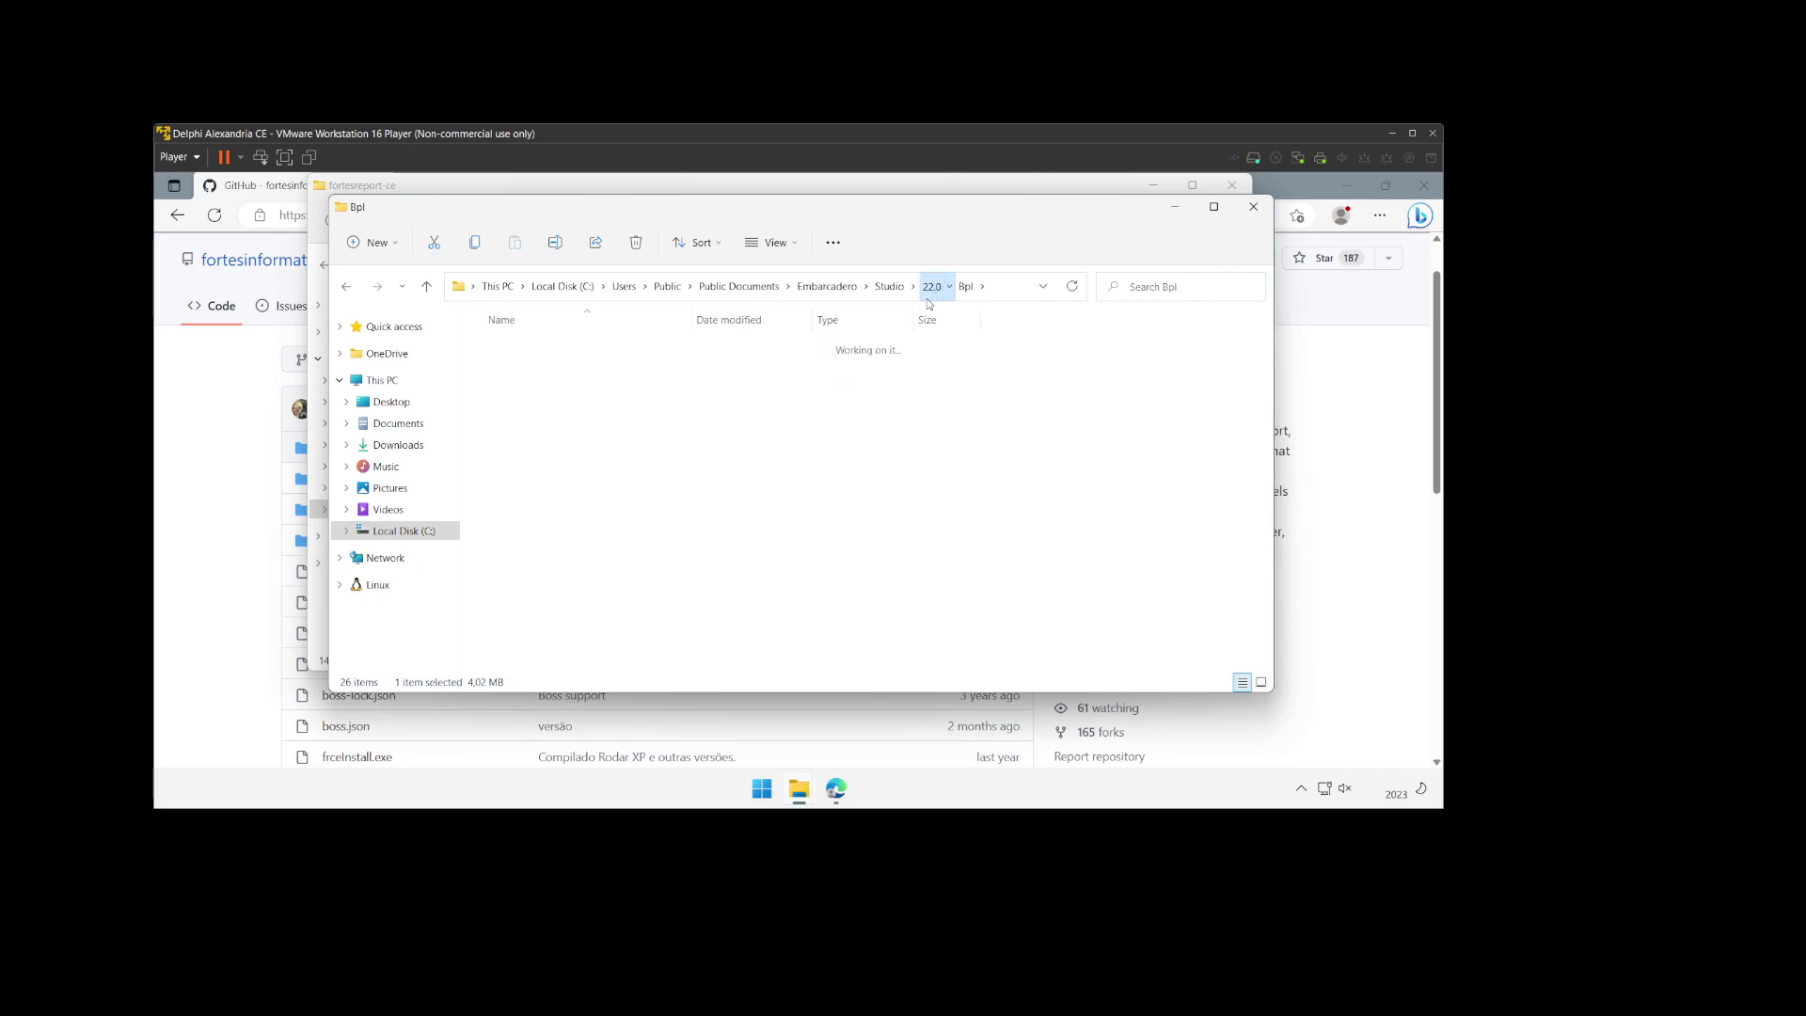
pyautogui.doubleClick(540, 403)
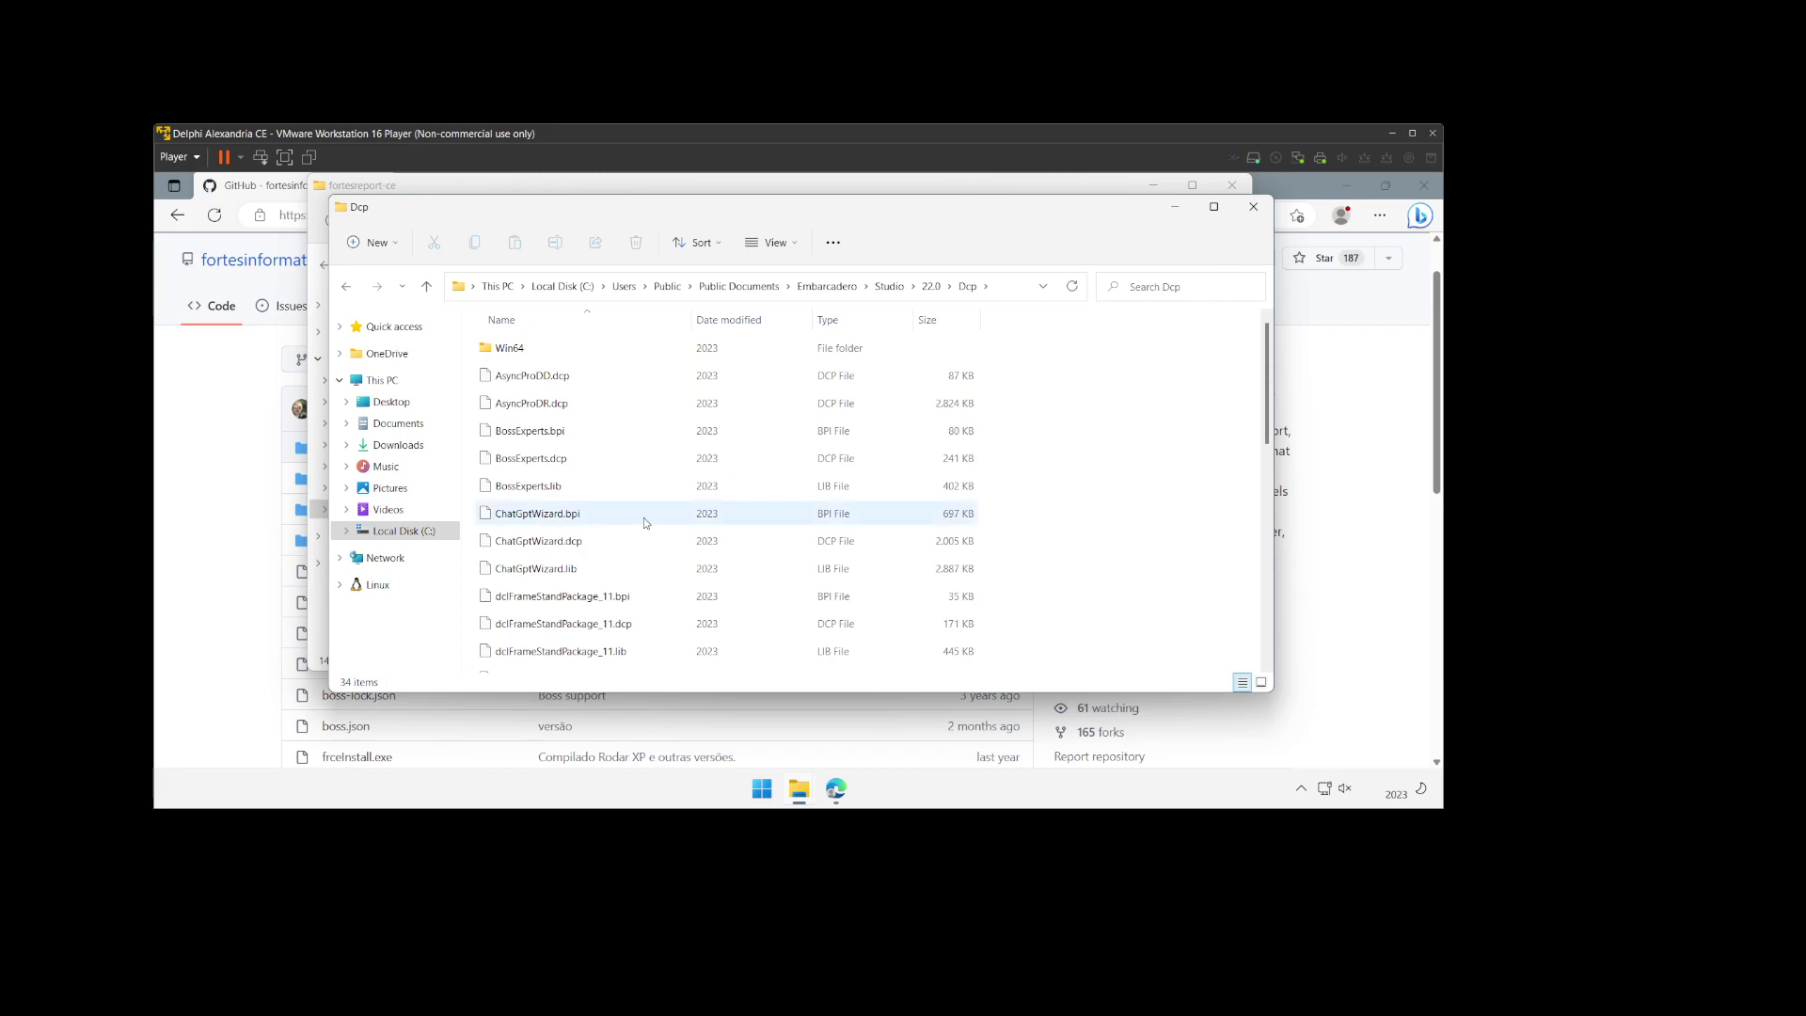
pyautogui.press('f')
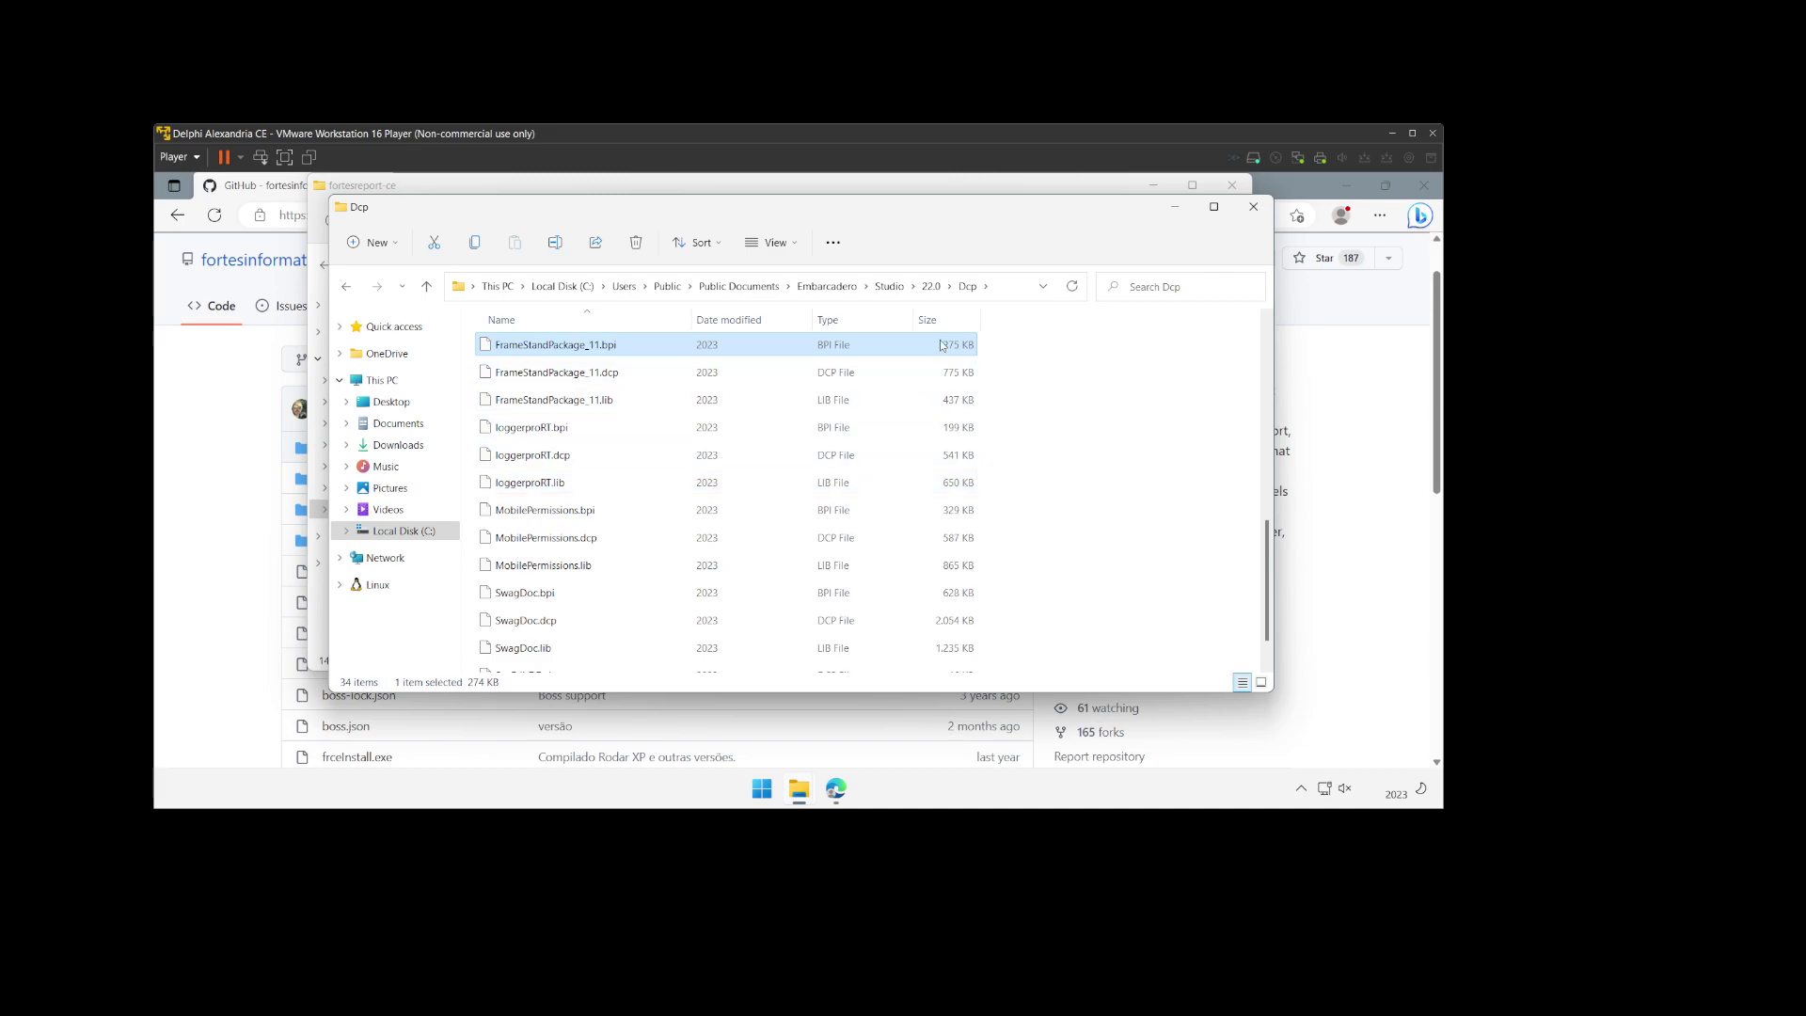
pyautogui.click(931, 287)
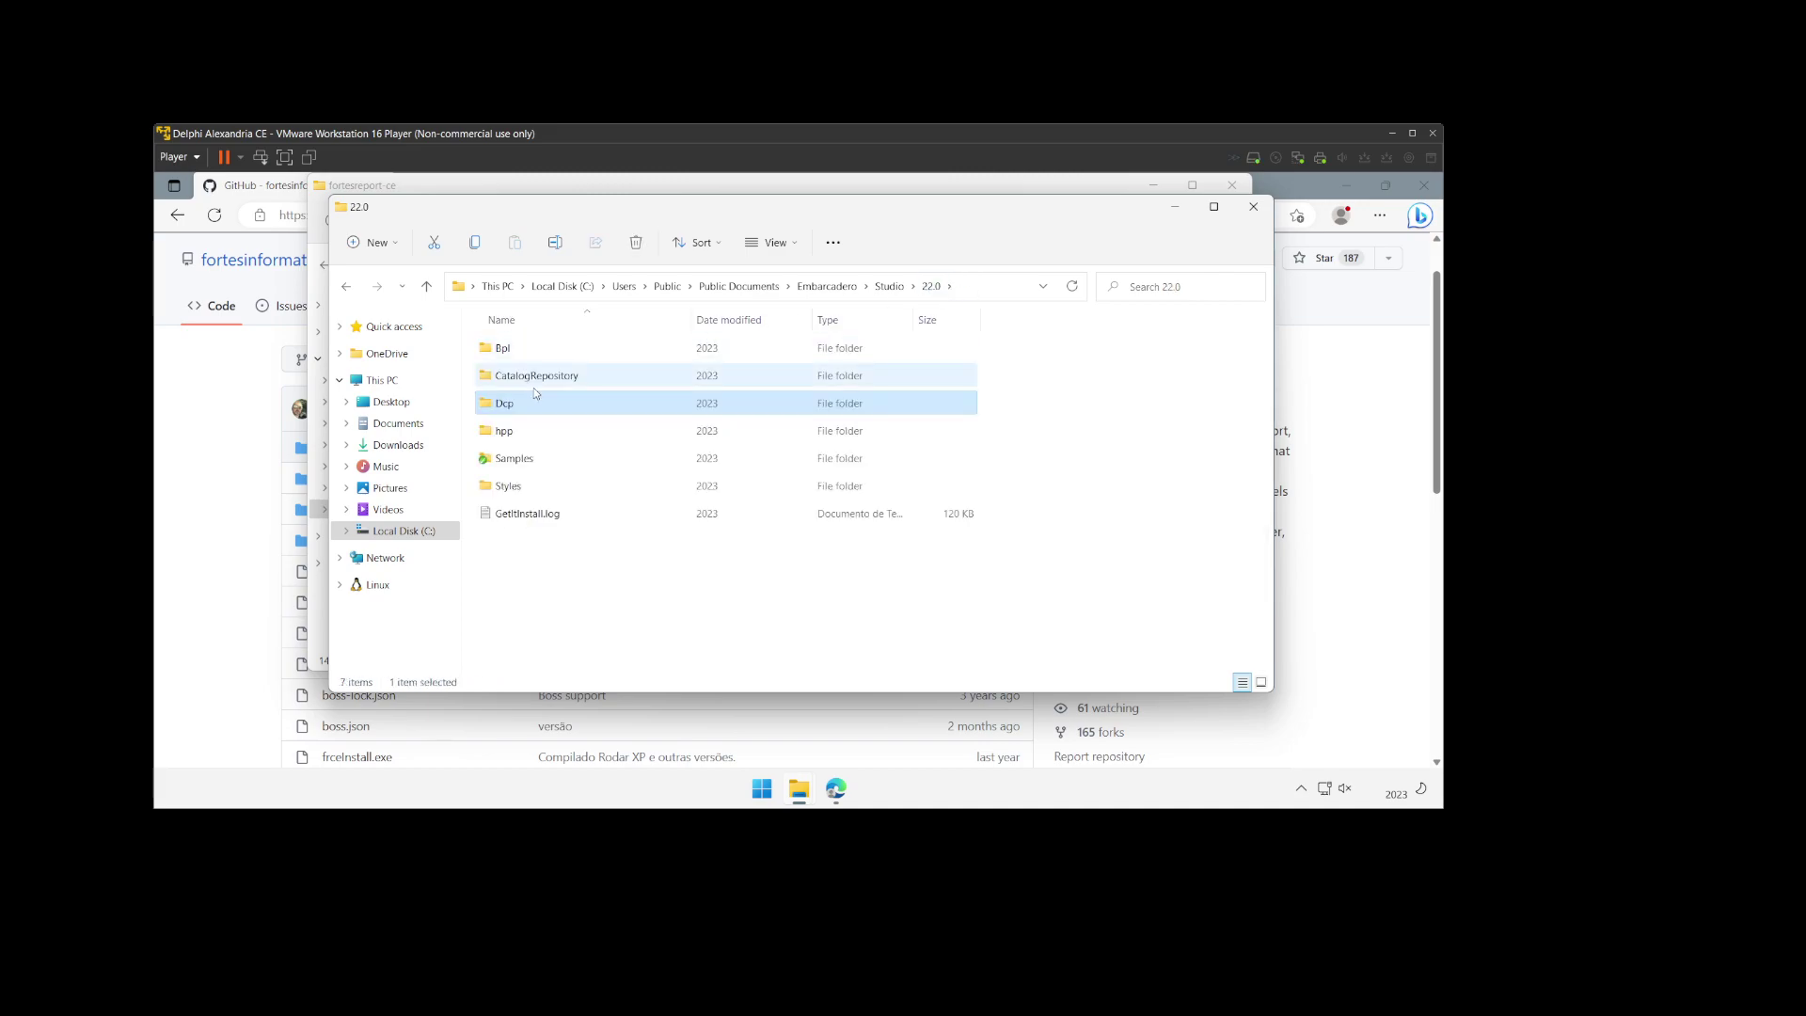
pyautogui.click(1173, 212)
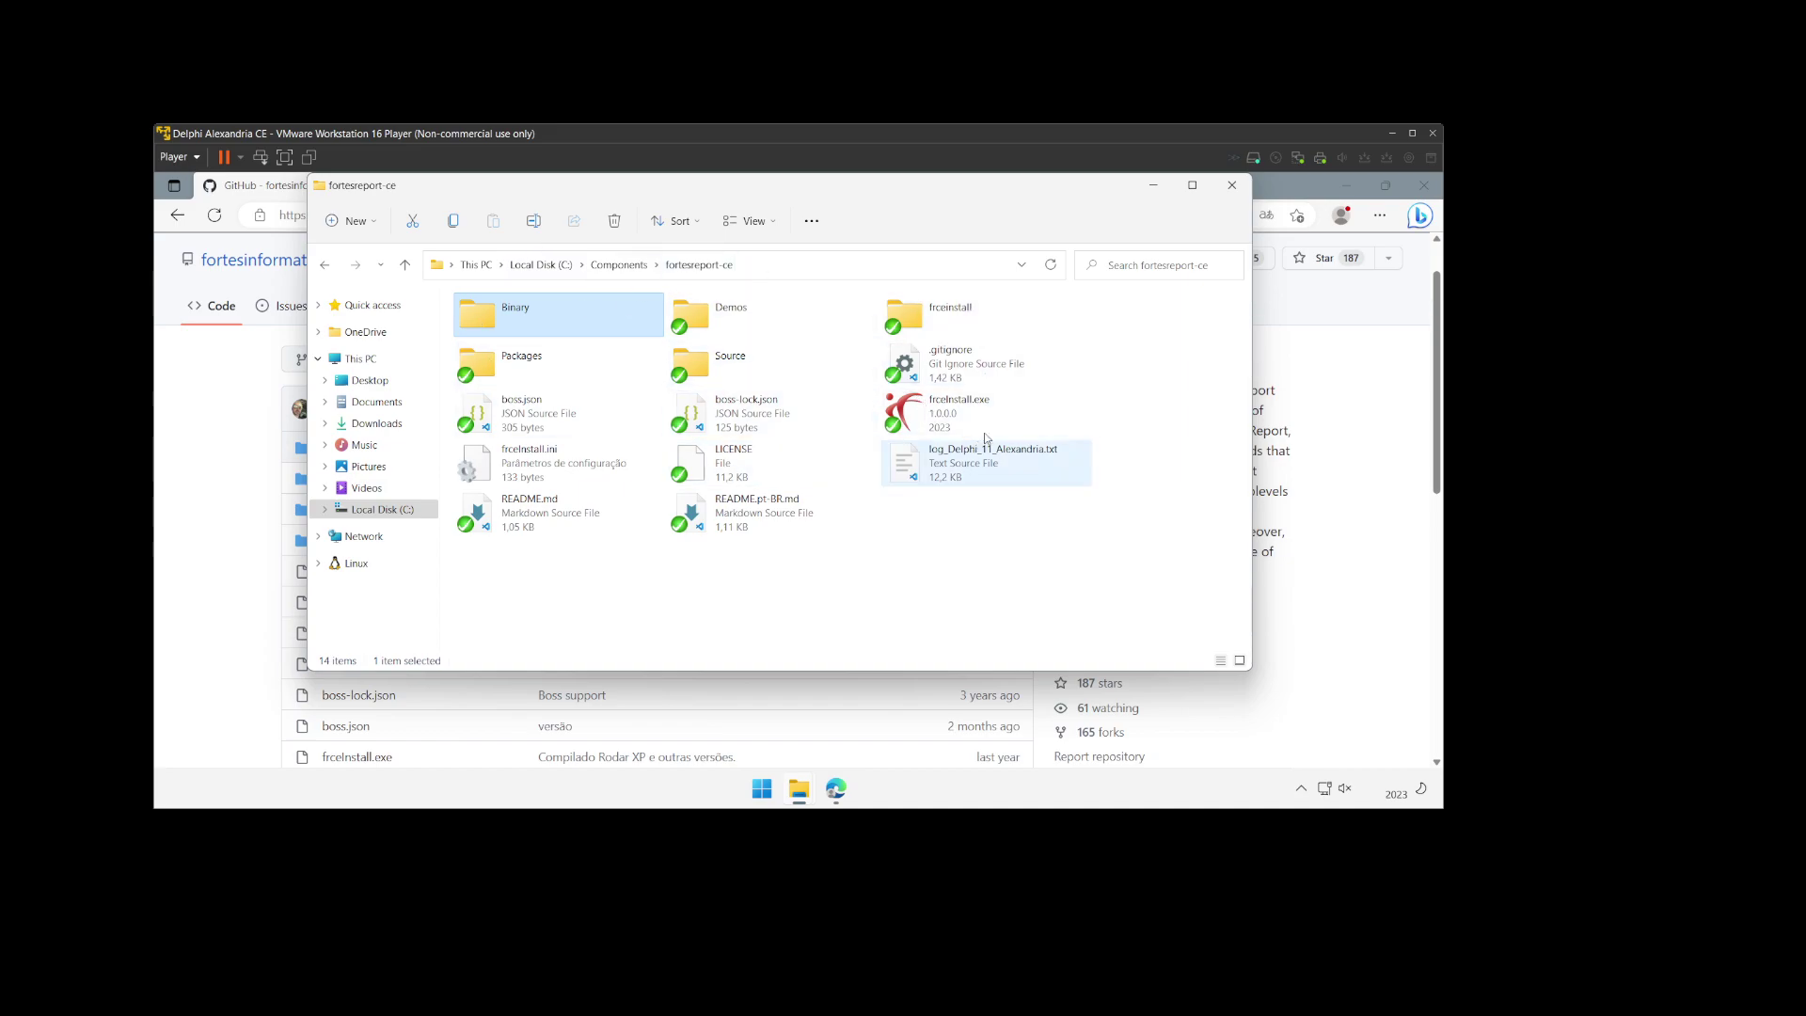
# Step: Launch Delphi 11 and decline to load the dclfrce.bpl package the next time a project is loaded
pyautogui.click(767, 793)
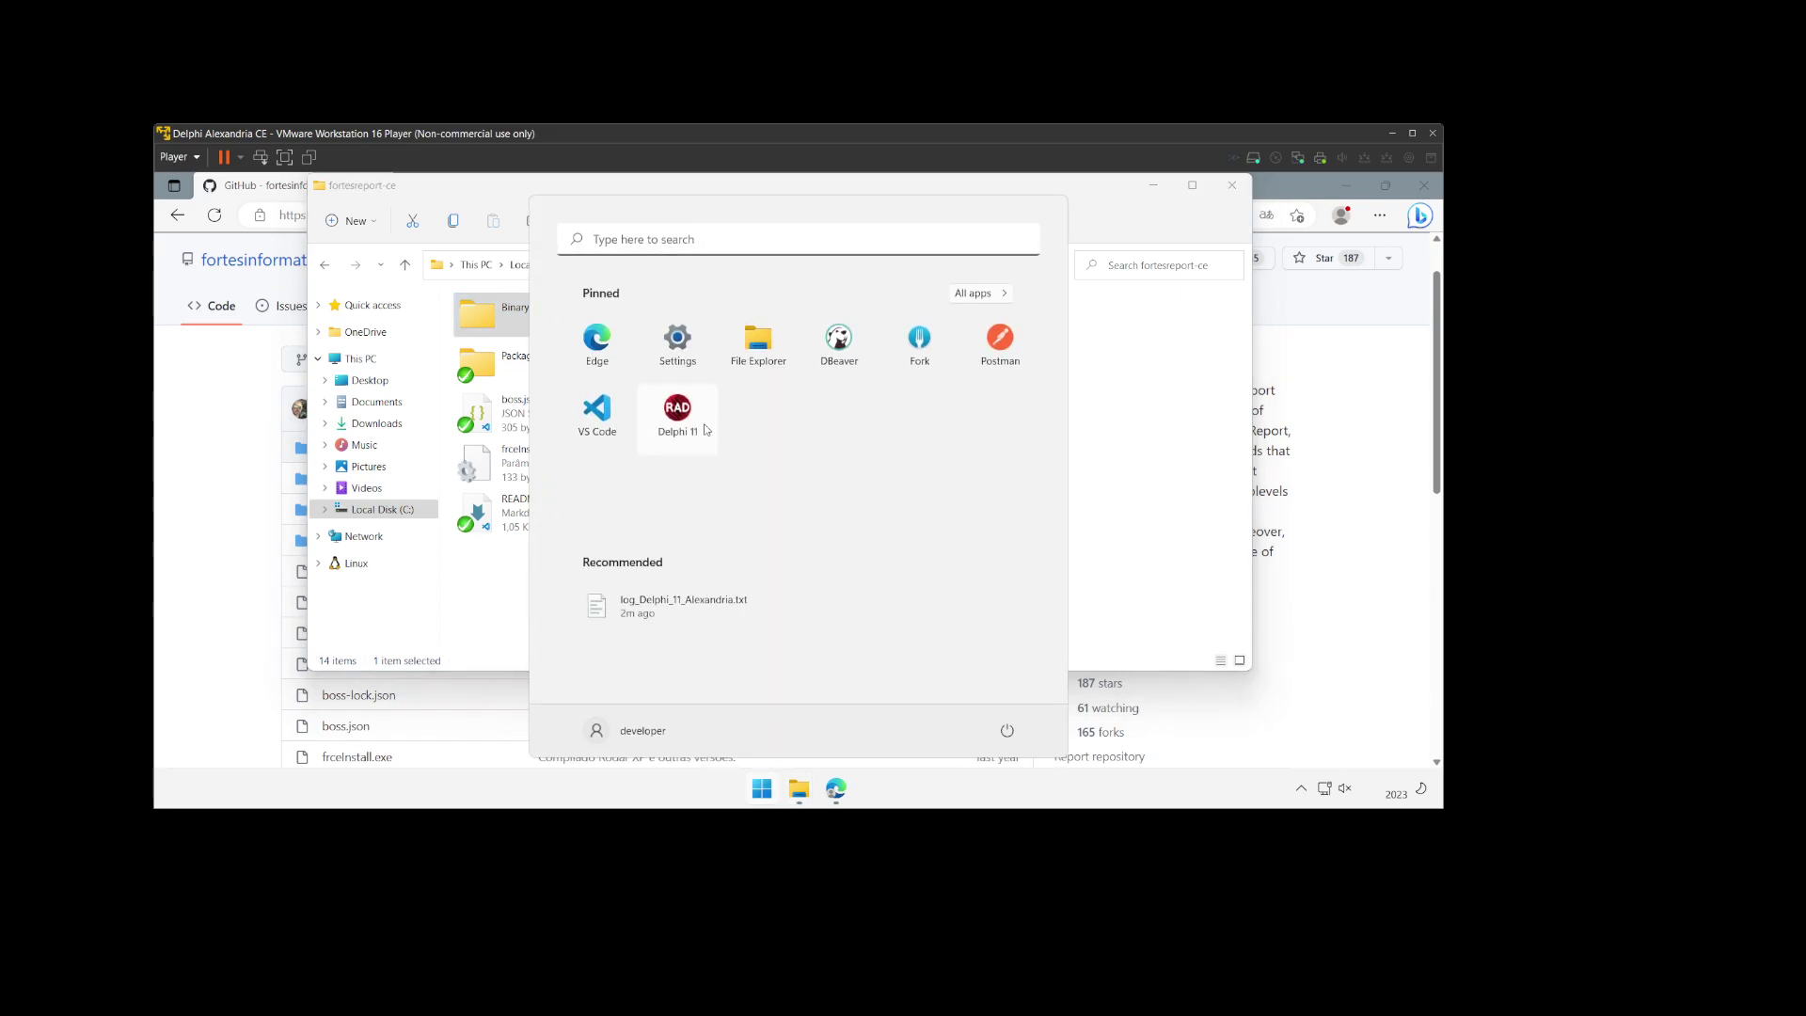
pyautogui.click(707, 428)
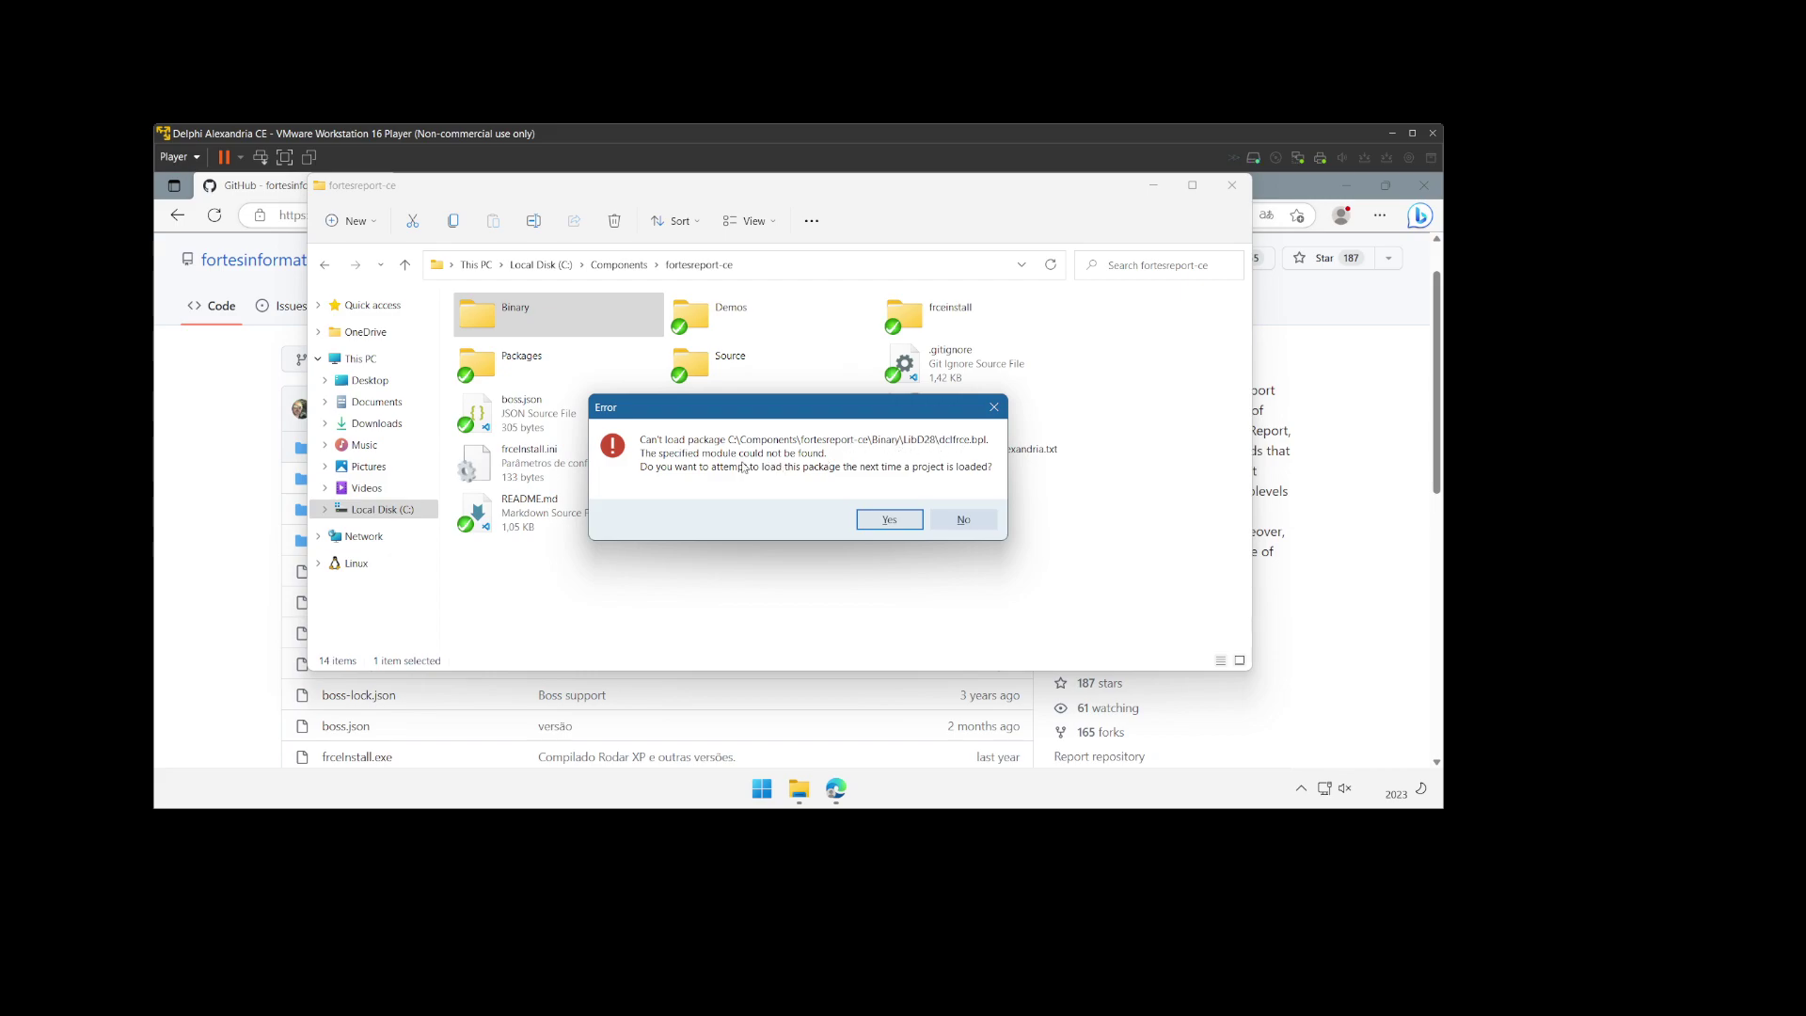
pyautogui.click(971, 519)
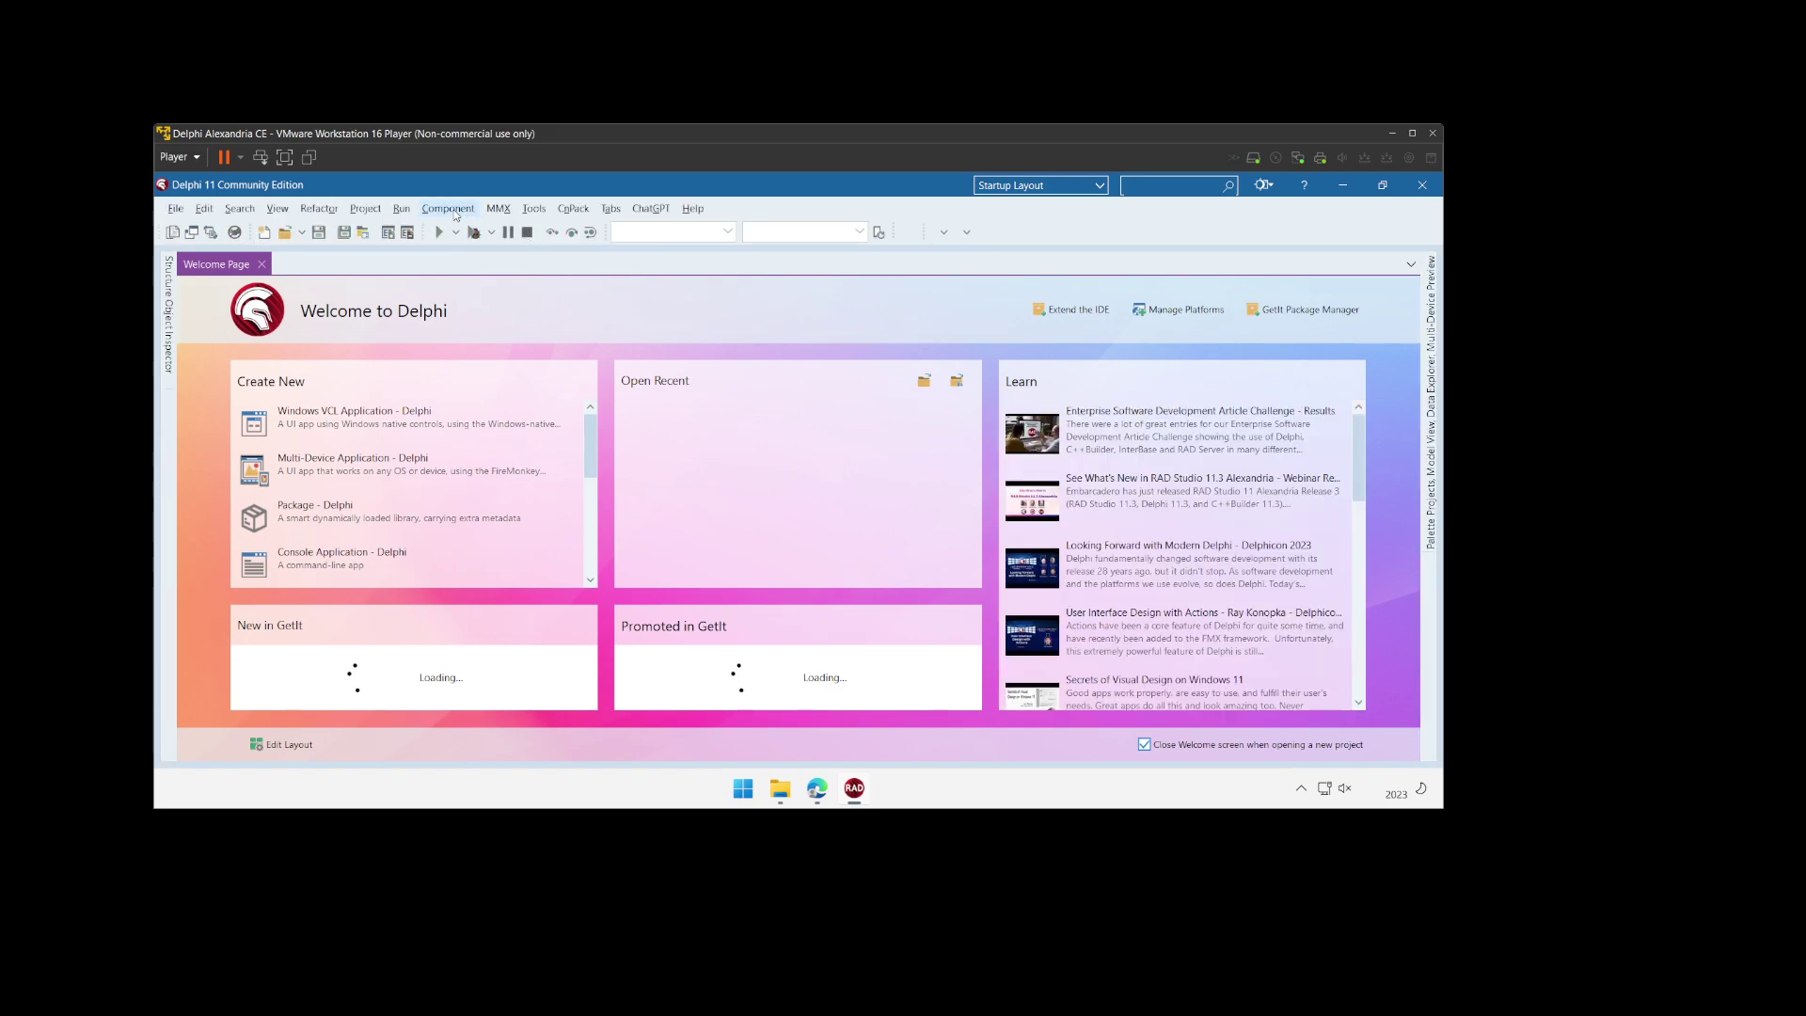
# Step: Remove the C:\Components\fortesreport-ce\Binary\LibD28\dclfrce.bpl entry from the IDE's installed design packages and apply the change
pyautogui.click(448, 209)
pyautogui.click(484, 299)
pyautogui.click(804, 458)
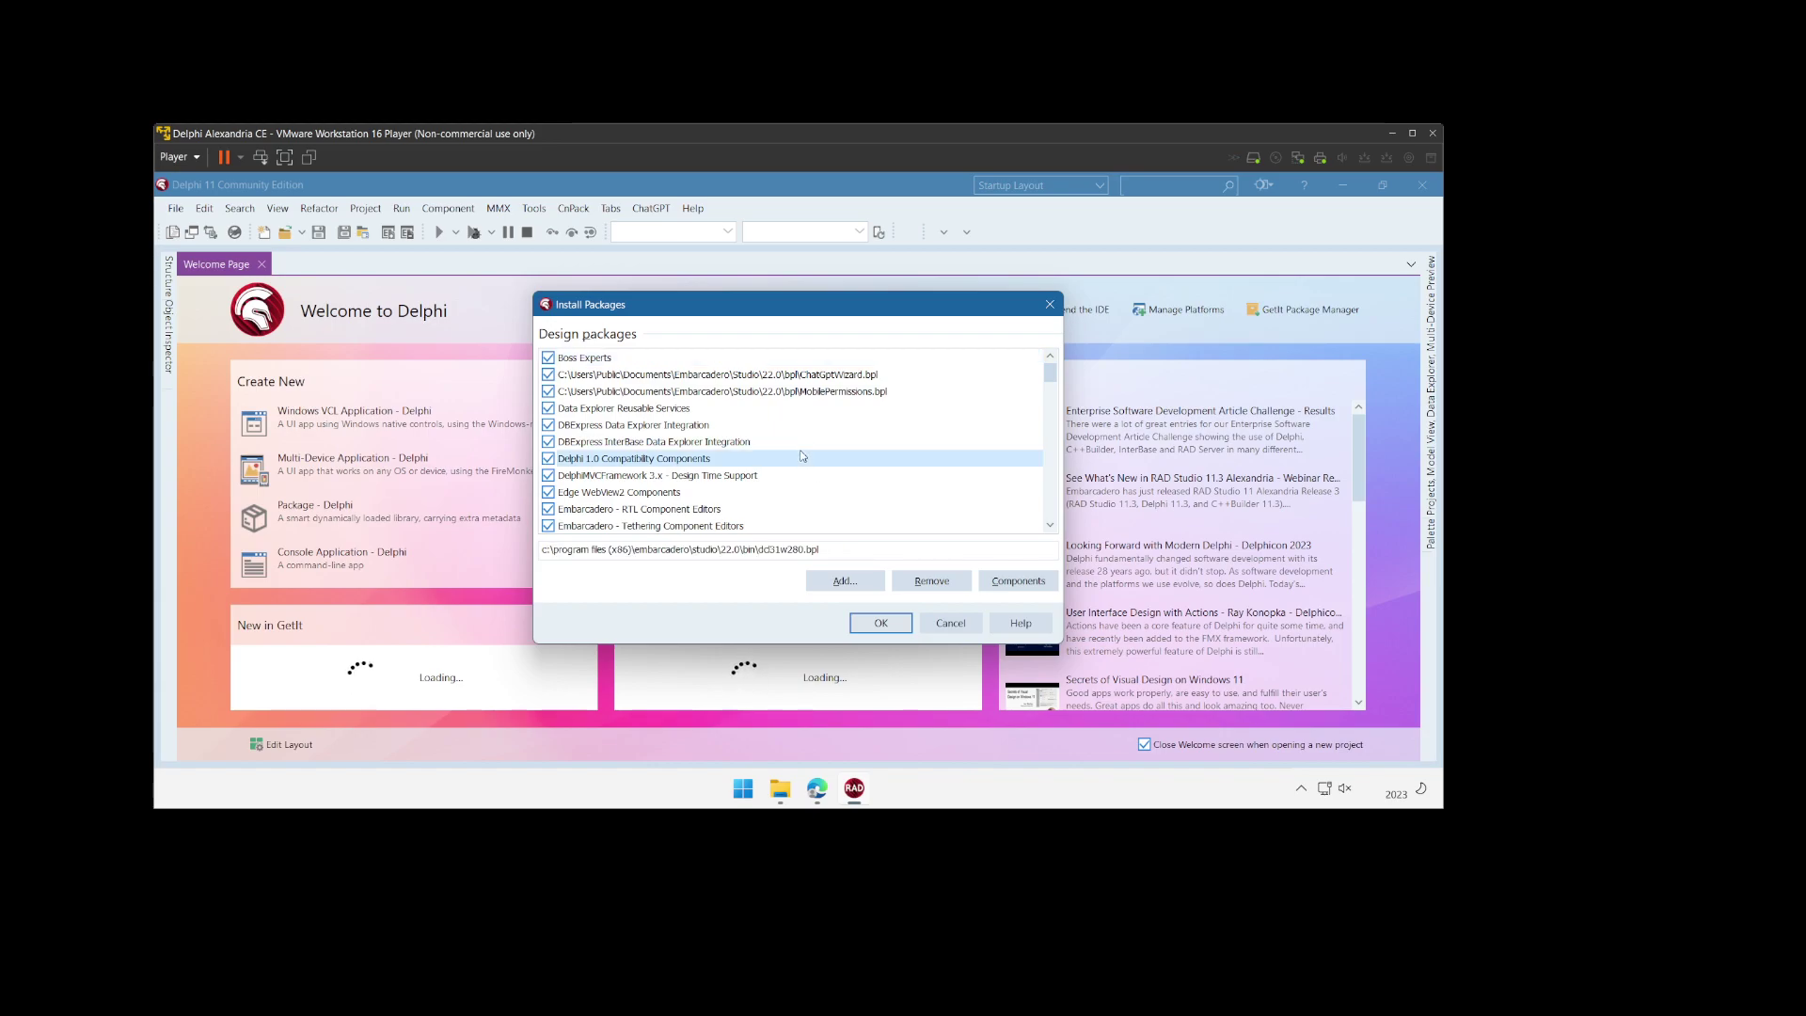
pyautogui.scroll(-7, 803, 456)
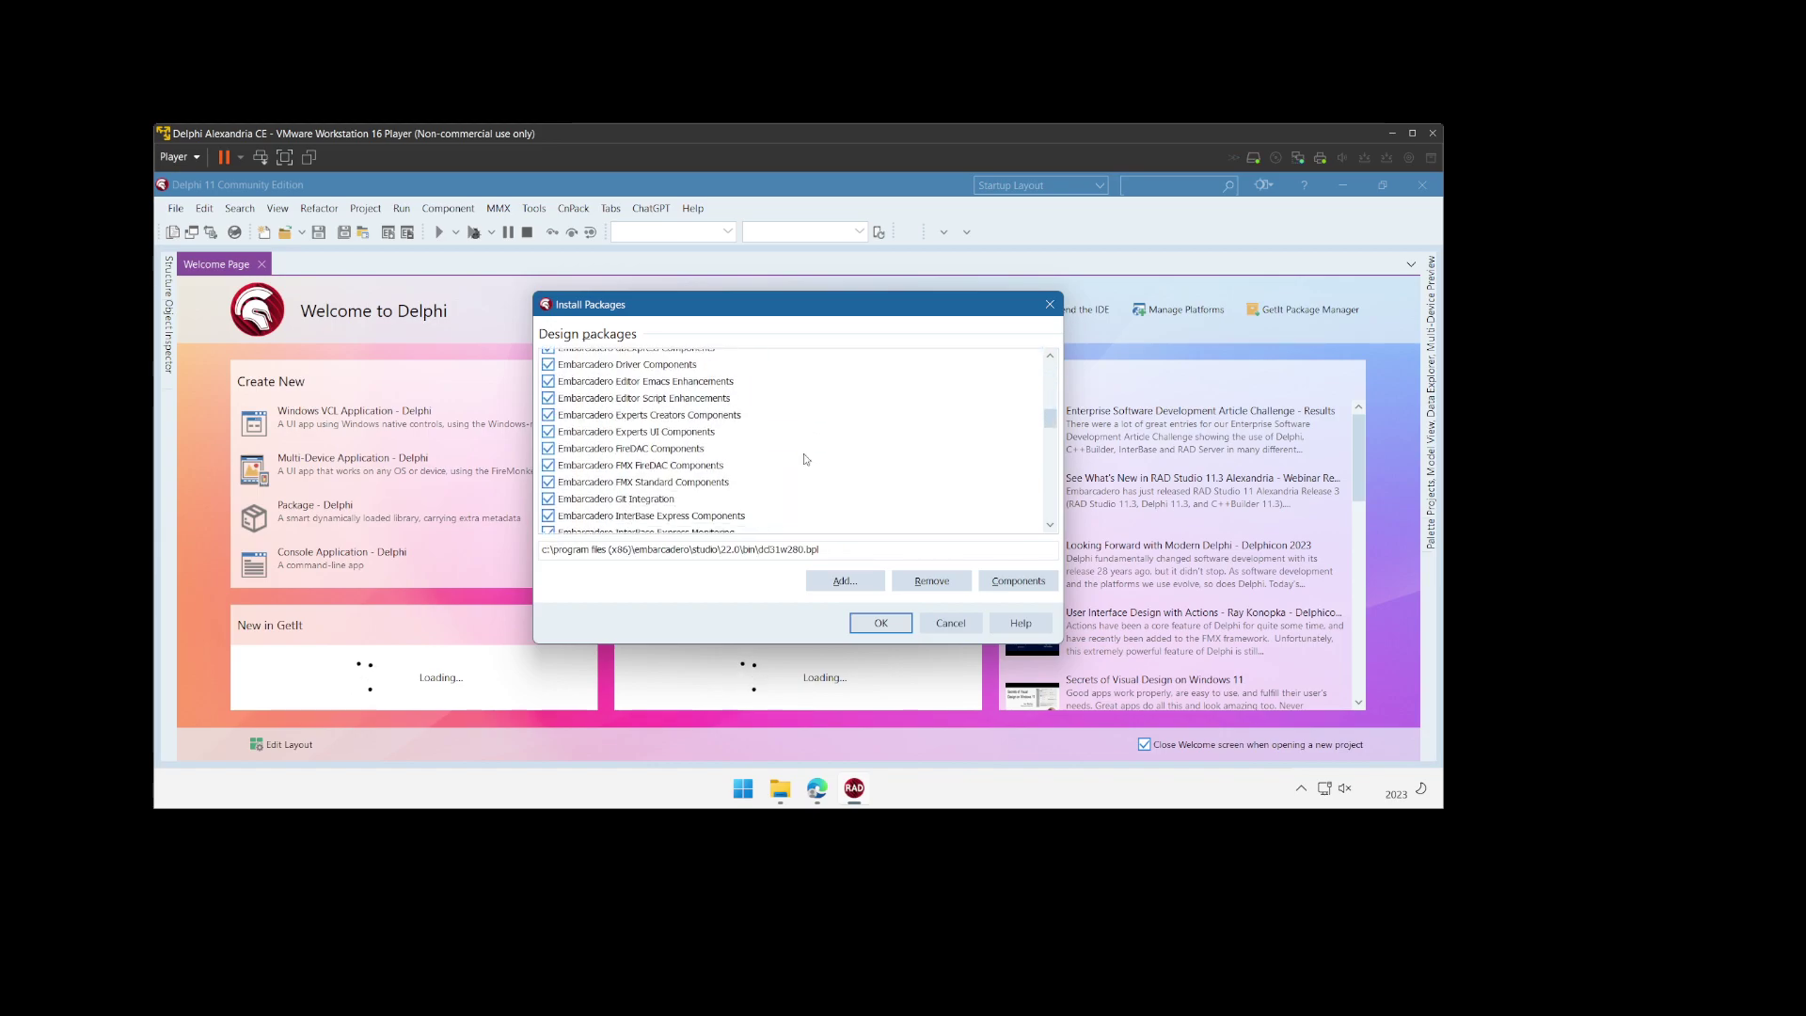
pyautogui.scroll(-10, 803, 454)
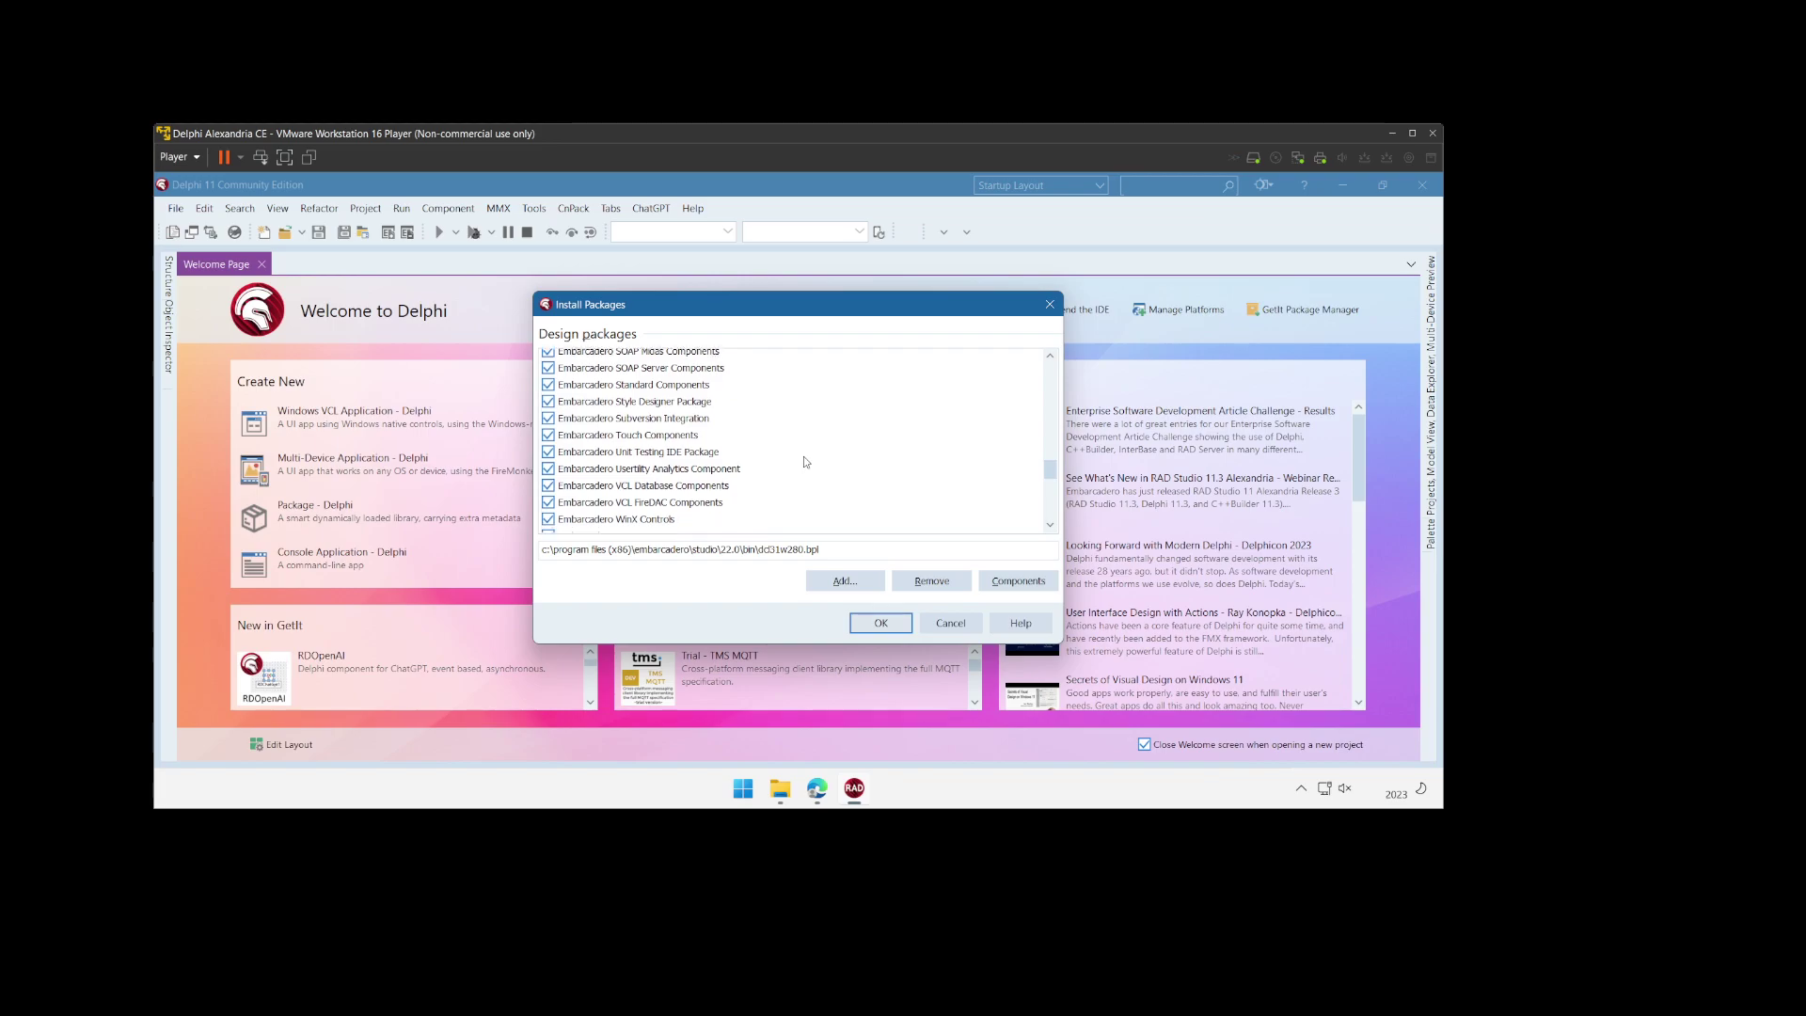
pyautogui.scroll(-2, 803, 455)
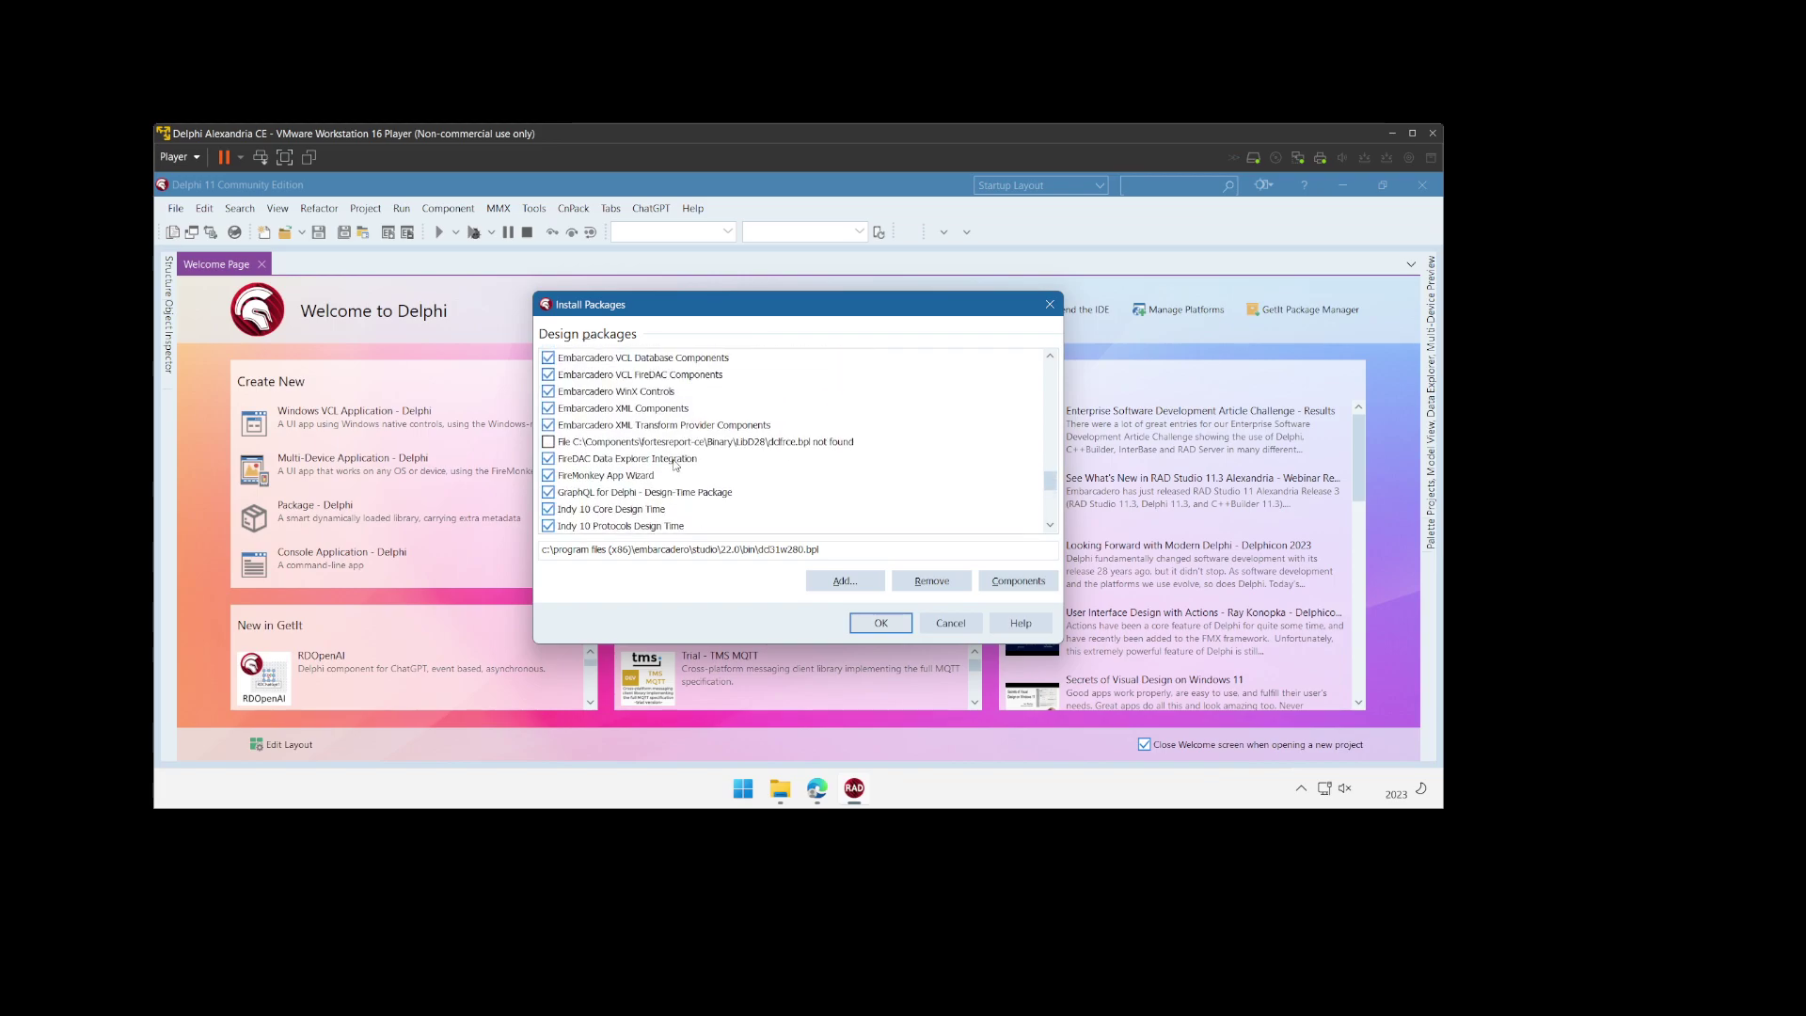
pyautogui.click(654, 447)
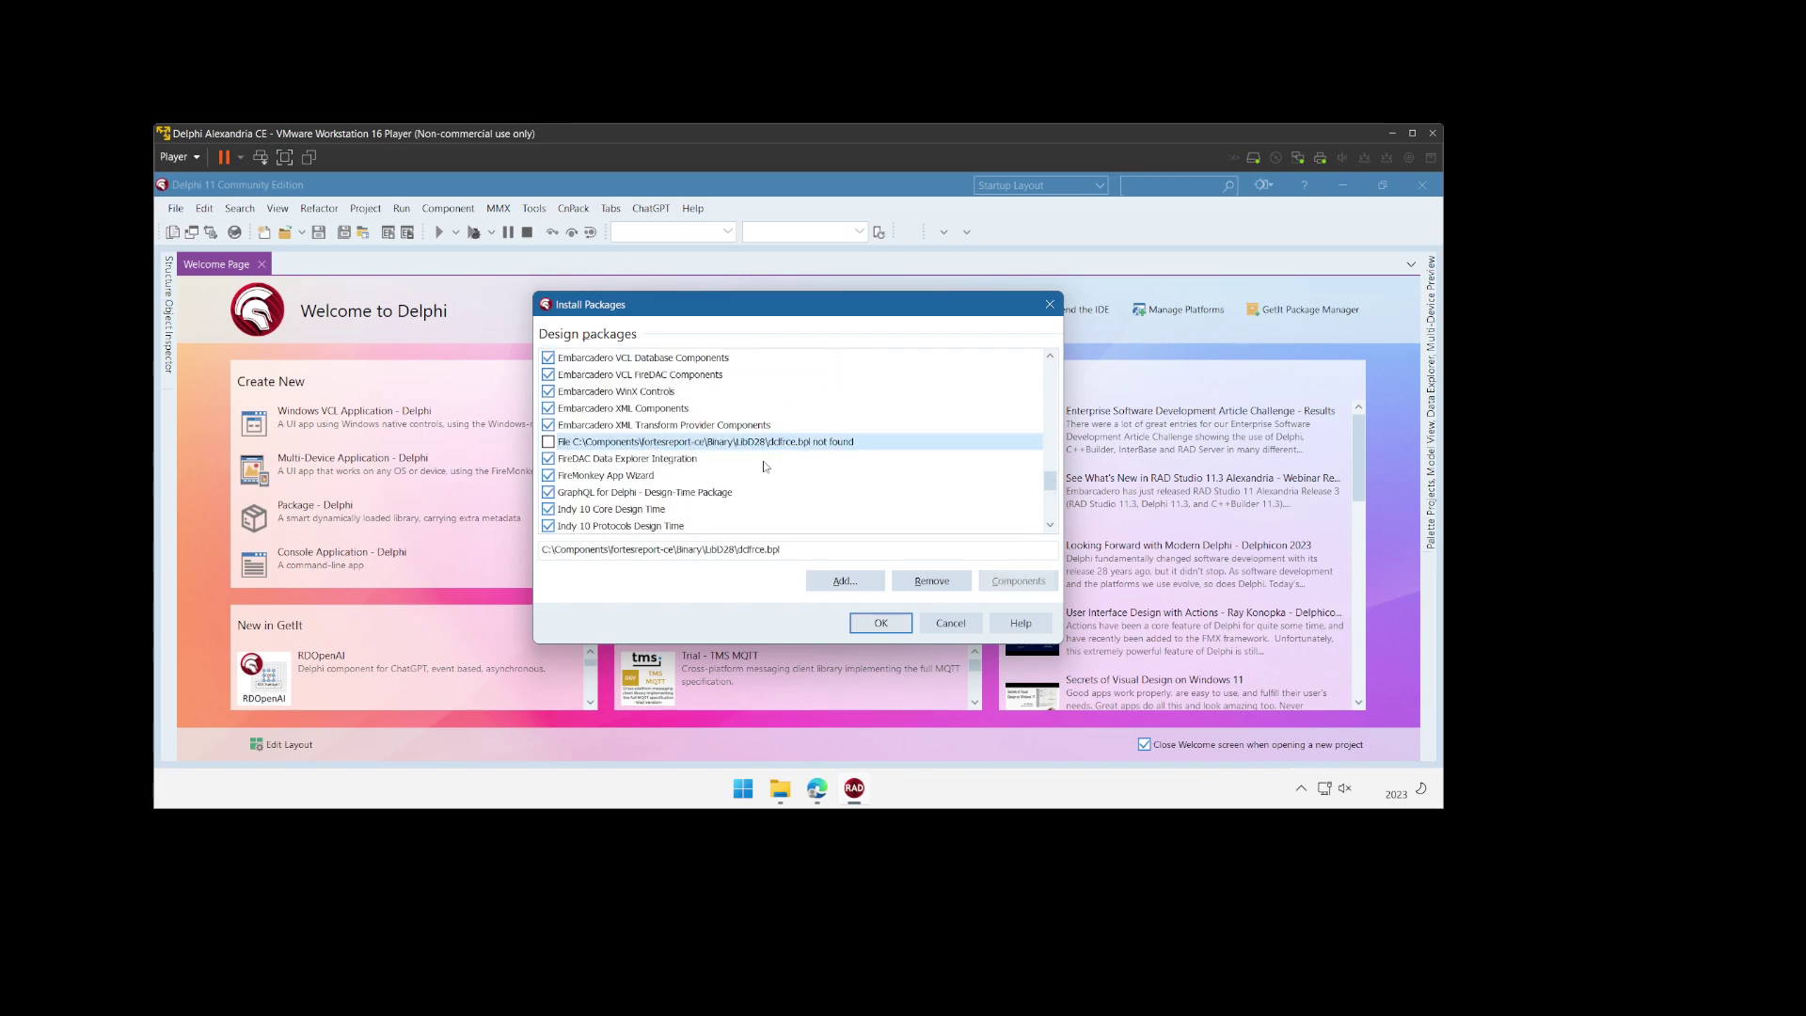
pyautogui.click(952, 583)
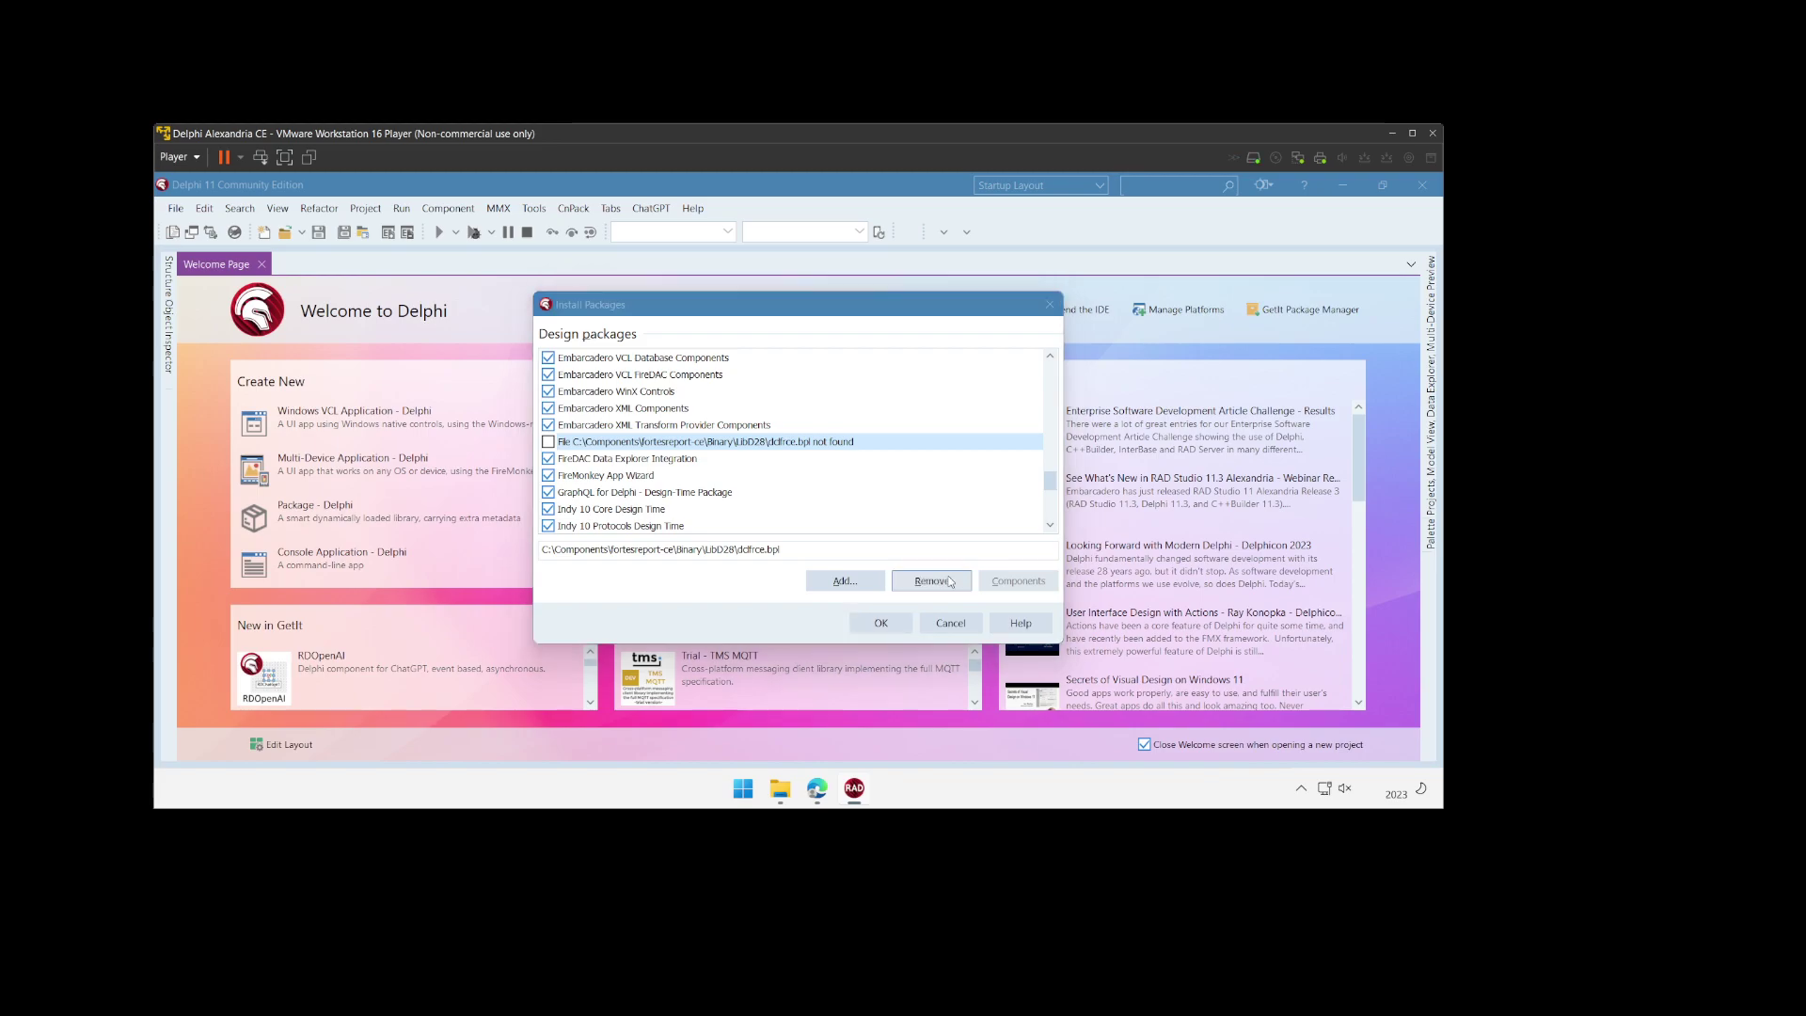
pyautogui.click(844, 514)
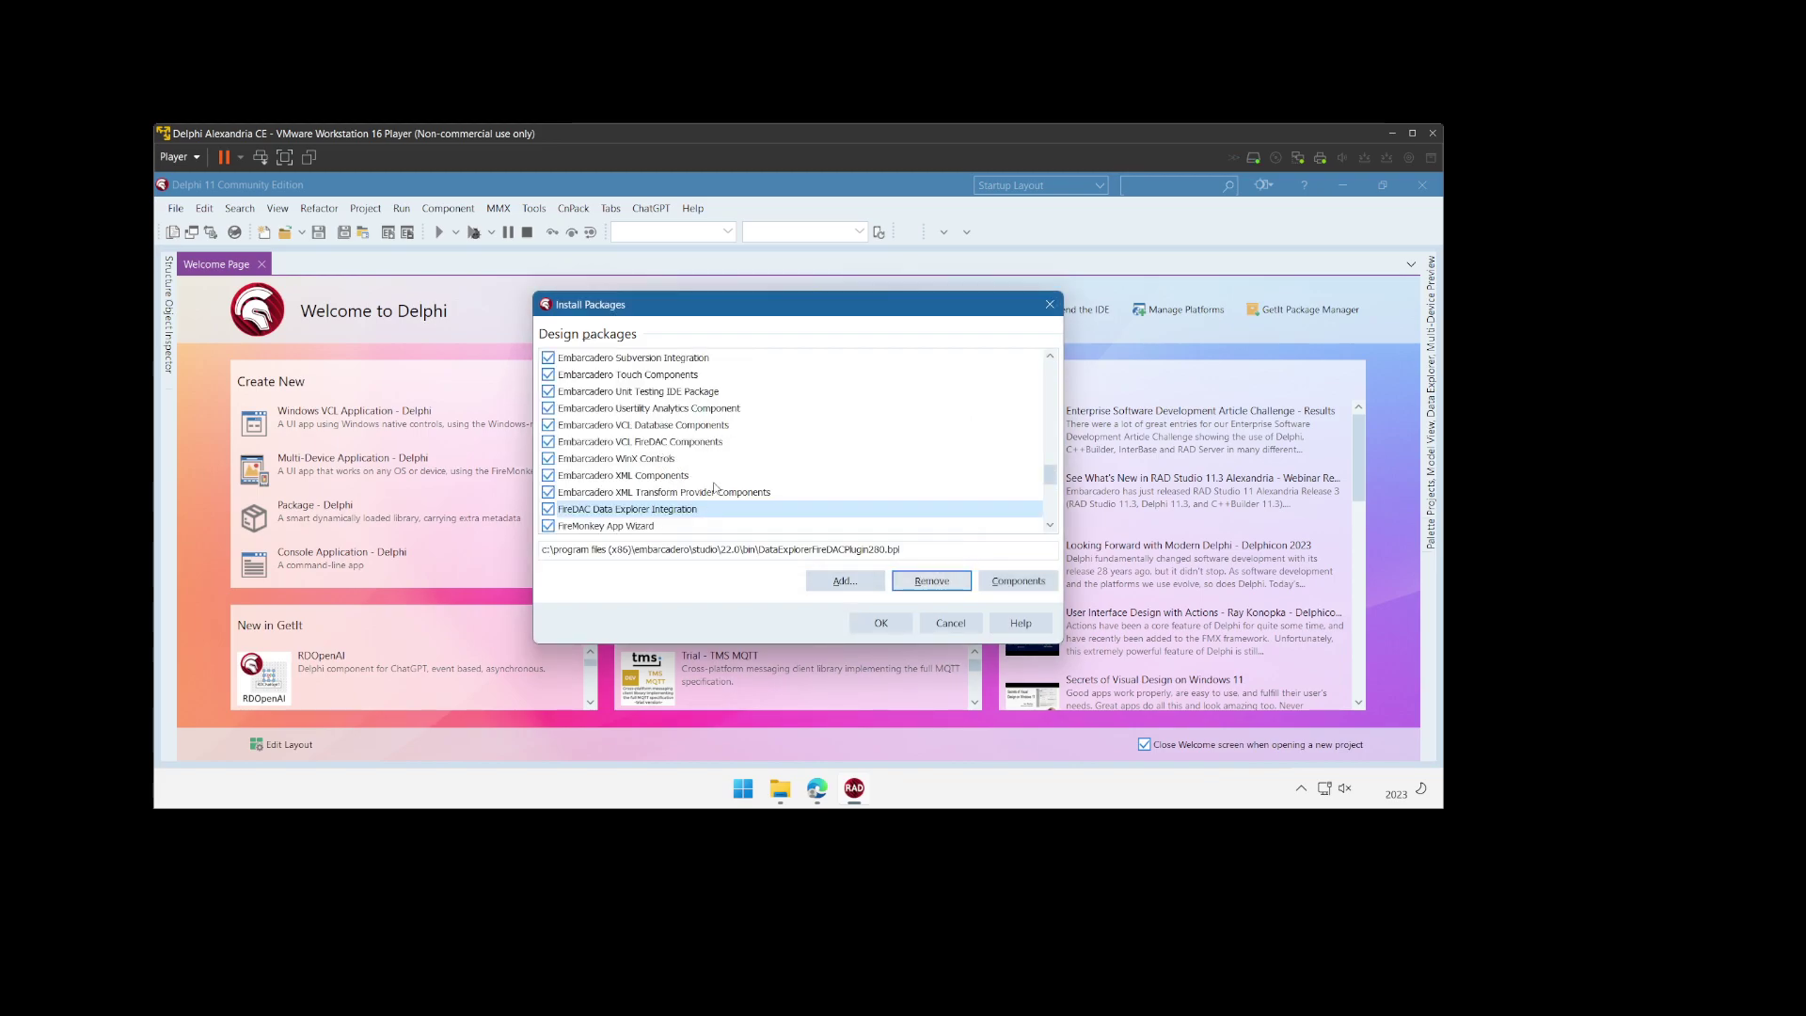
pyautogui.scroll(-8, 777, 415)
pyautogui.scroll(8, 778, 416)
pyautogui.click(880, 623)
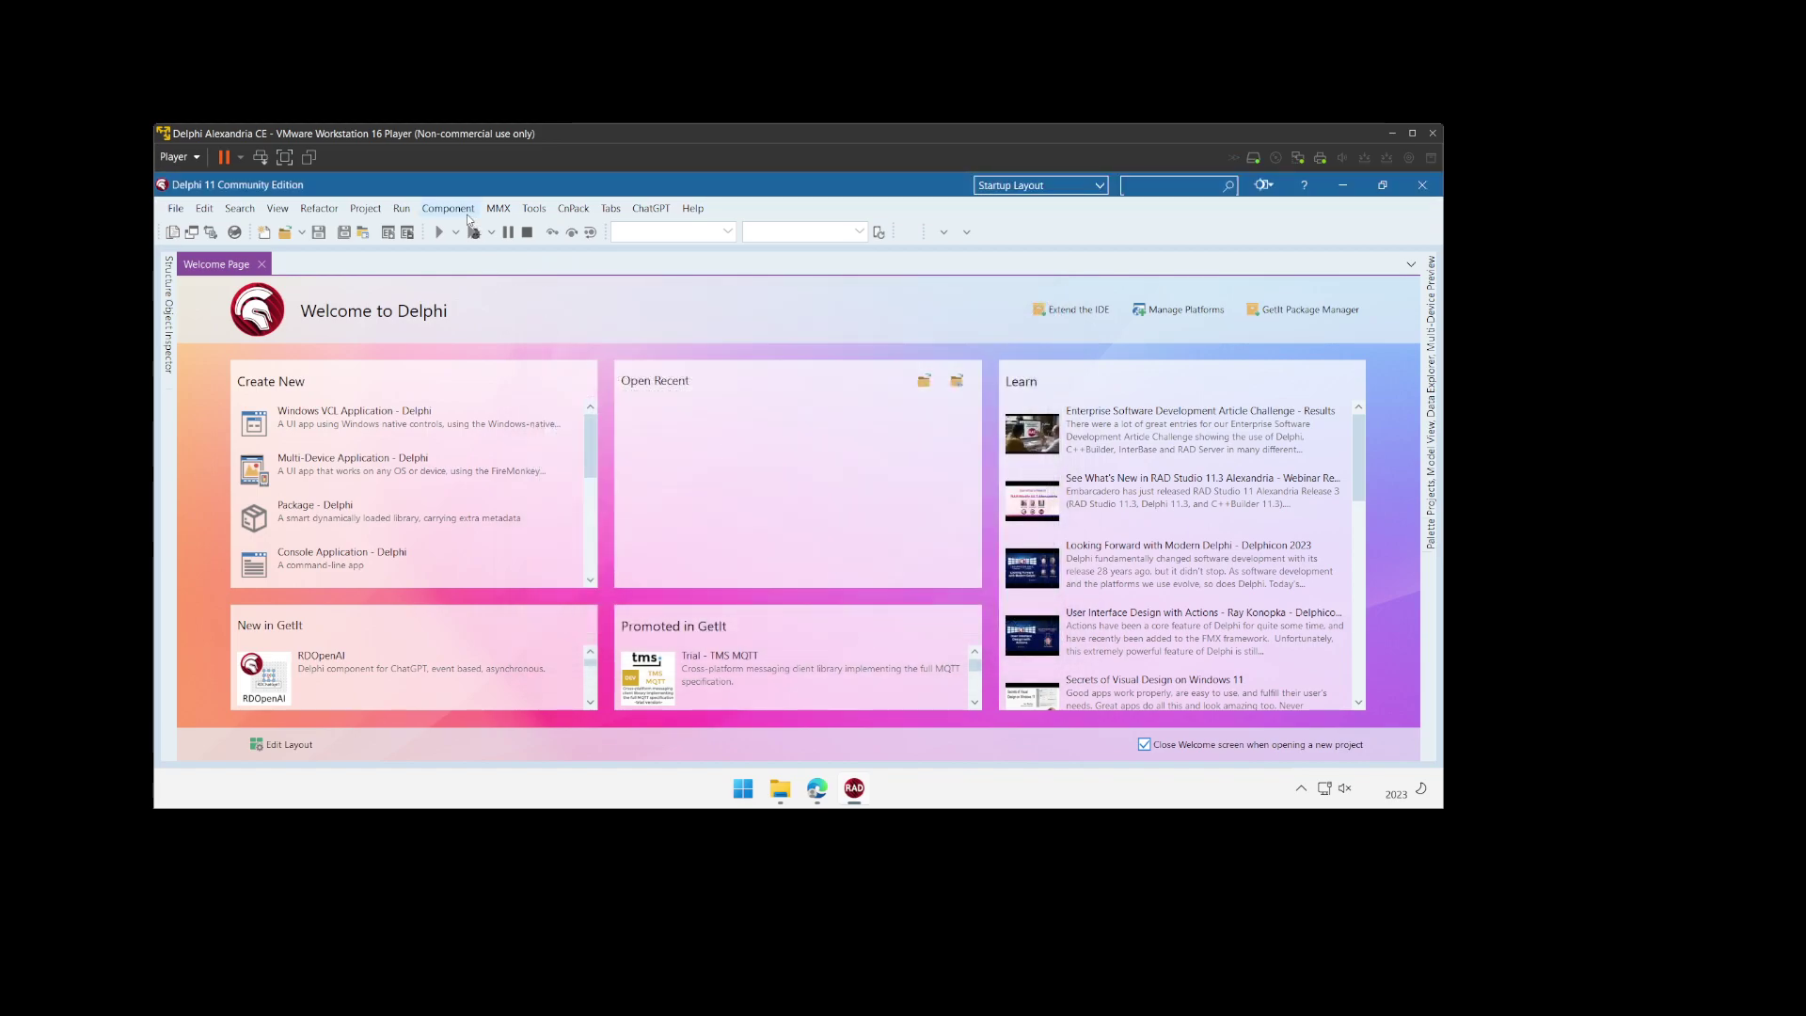
# Step: Open the PATH user variable for editing in the IDE's environment variable options and copy its full value
pyautogui.click(535, 209)
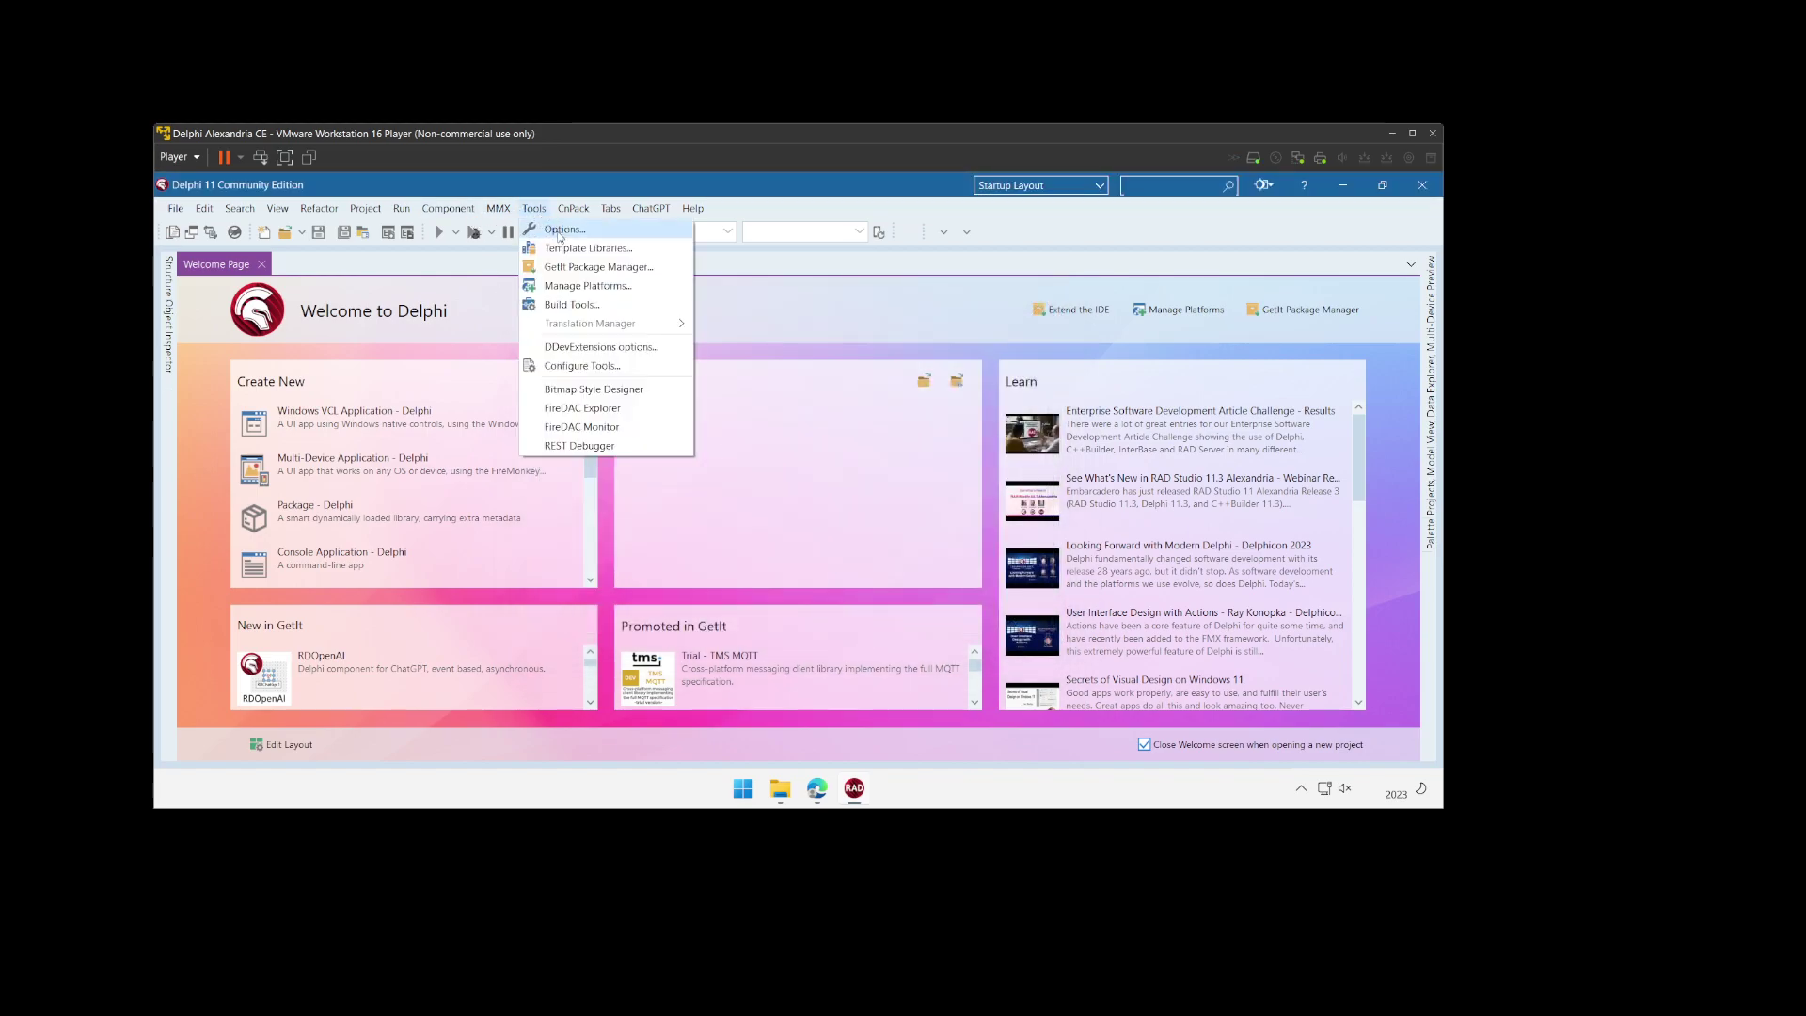
pyautogui.click(557, 232)
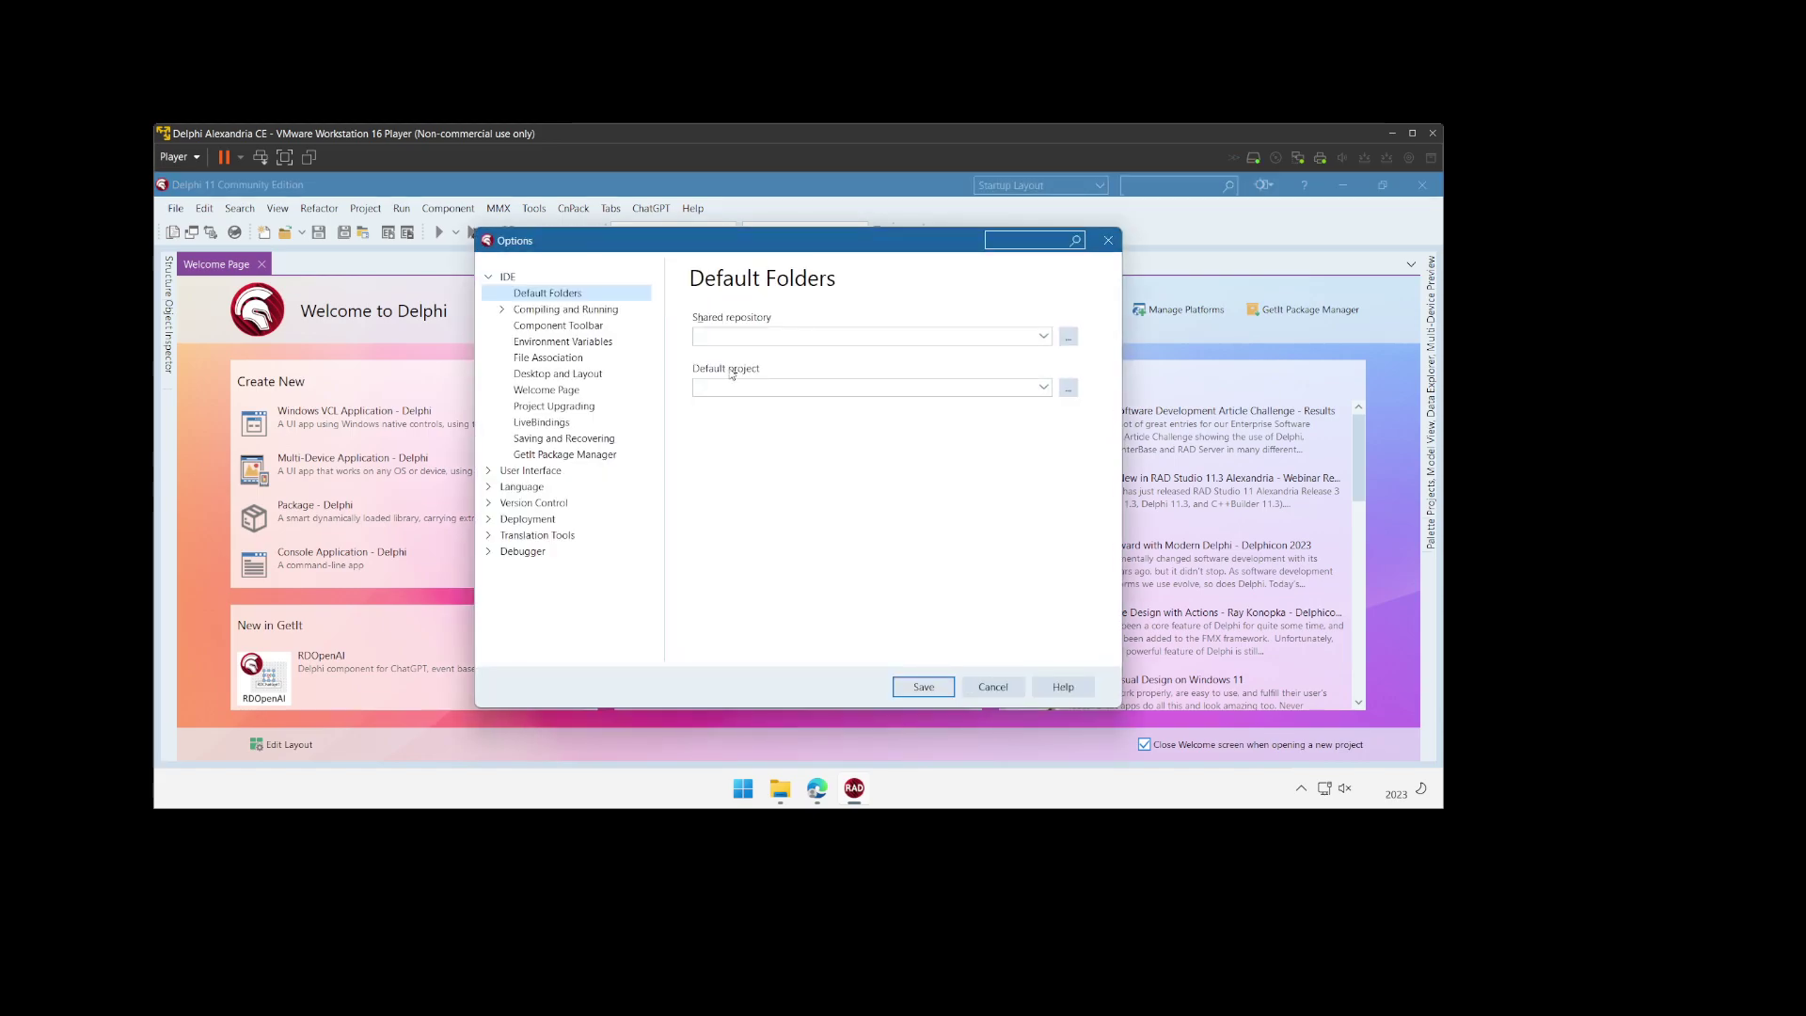
pyautogui.click(553, 343)
pyautogui.doubleClick(792, 618)
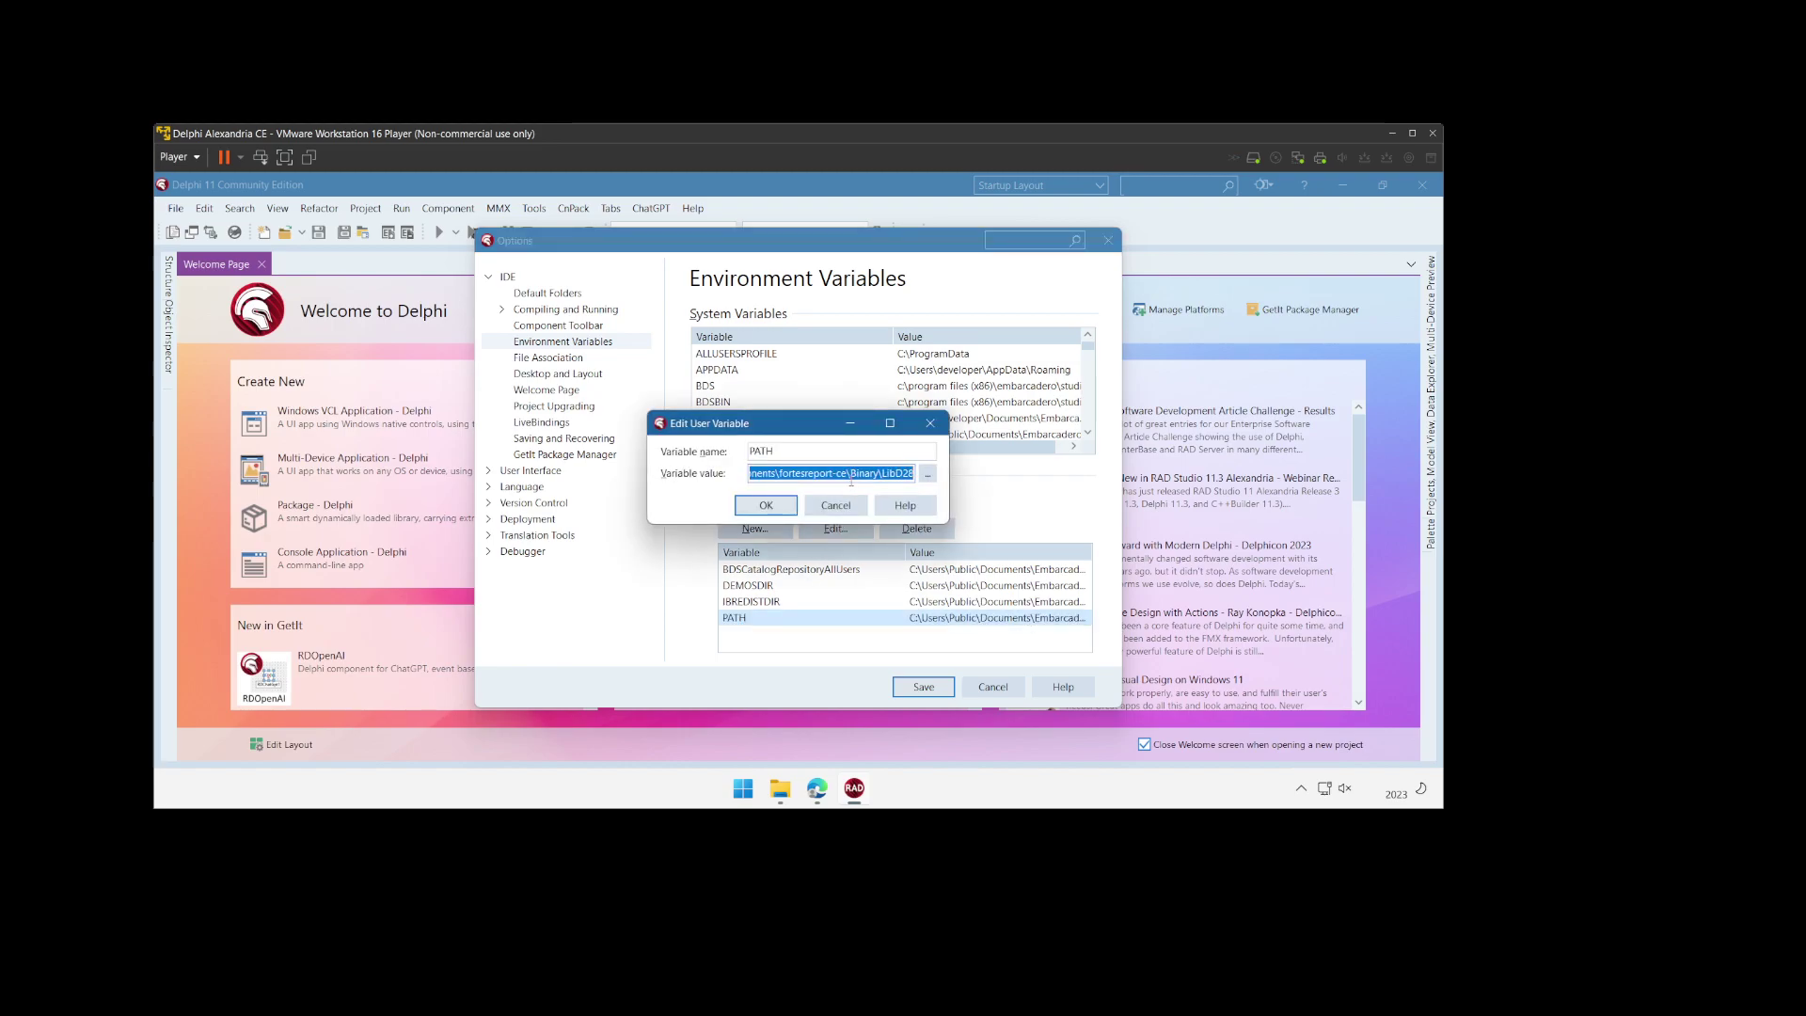
pyautogui.rightClick(854, 475)
pyautogui.click(928, 532)
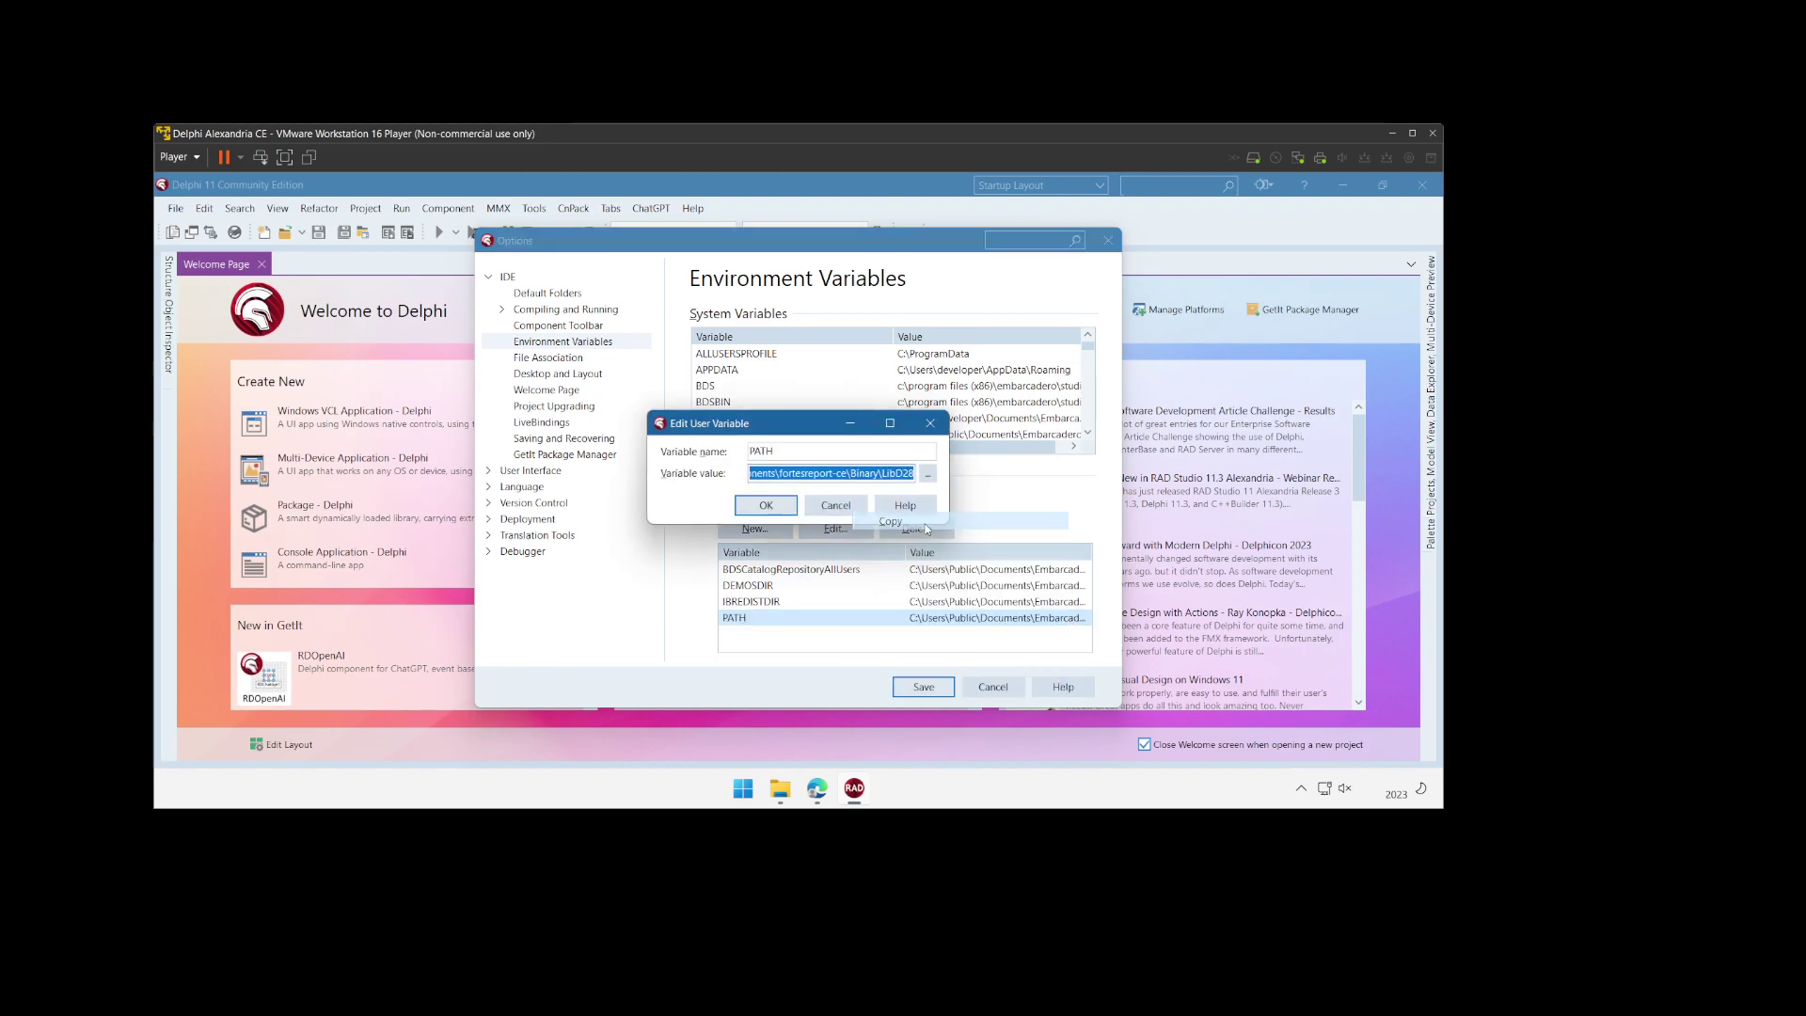
# Step: Launch Notepad++ through the Windows Run dialog and paste the copied PATH value into the new document
pyautogui.rightClick(750, 780)
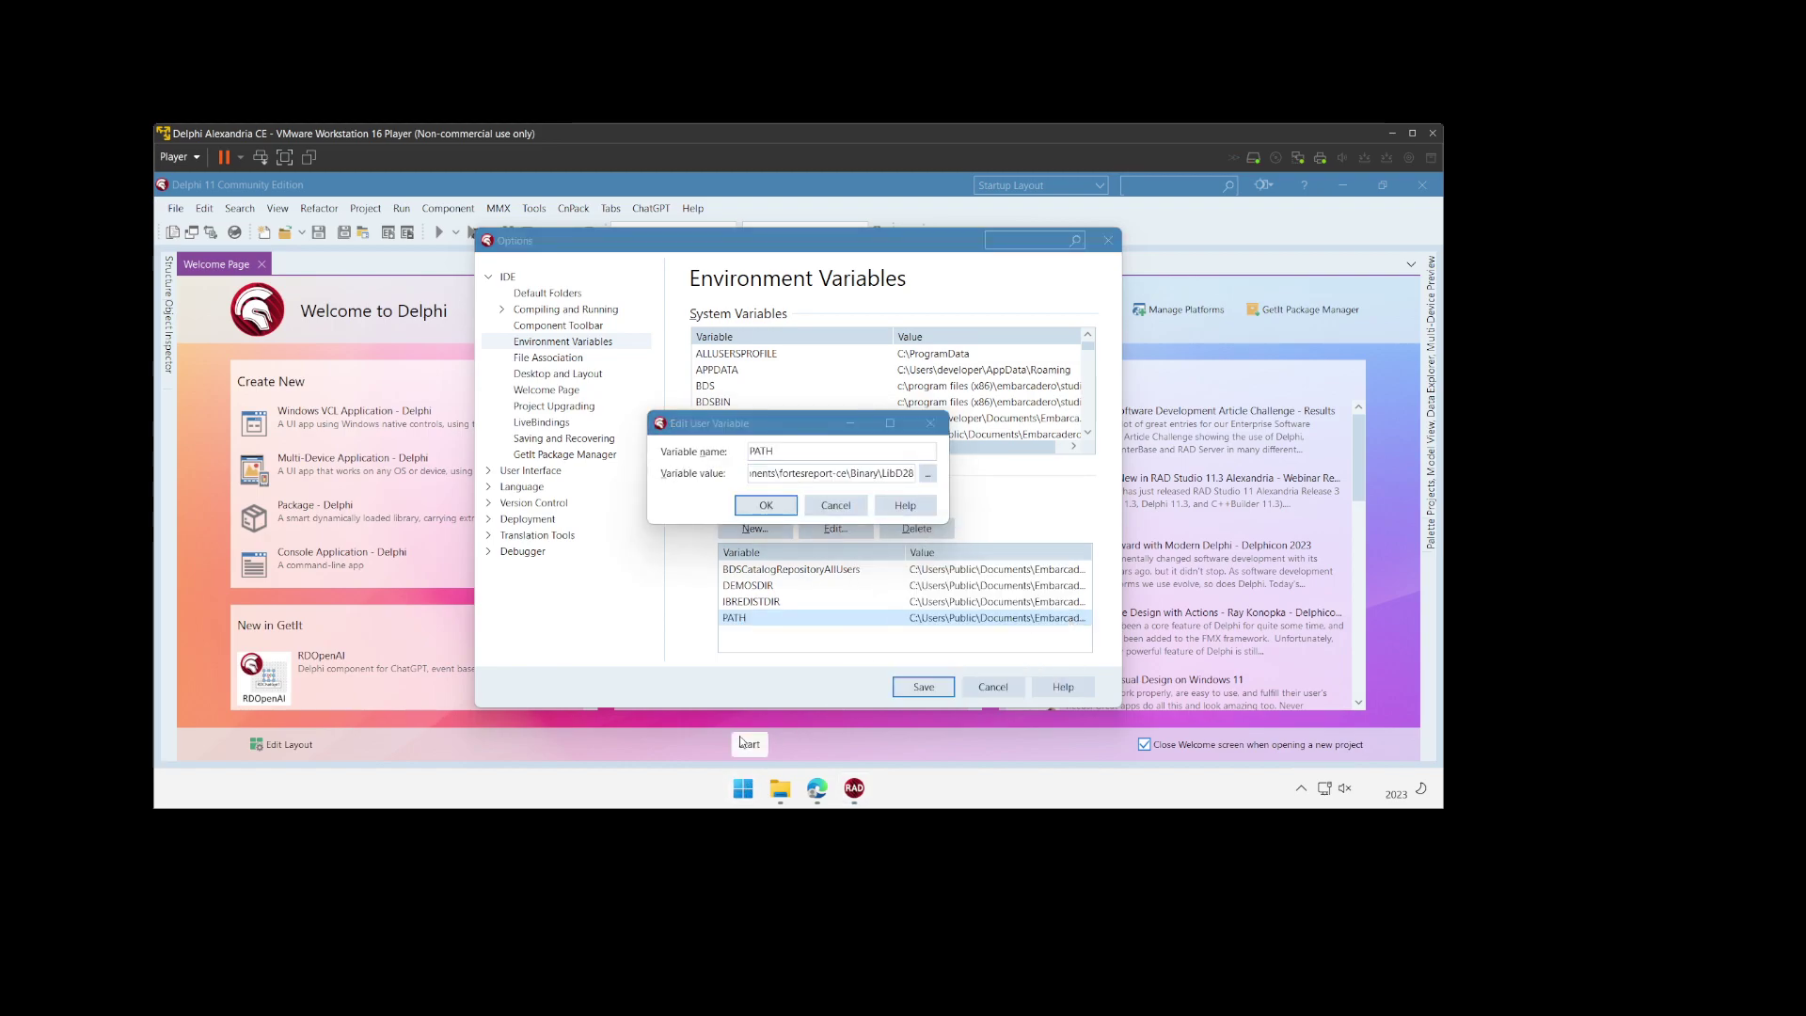
pyautogui.click(745, 702)
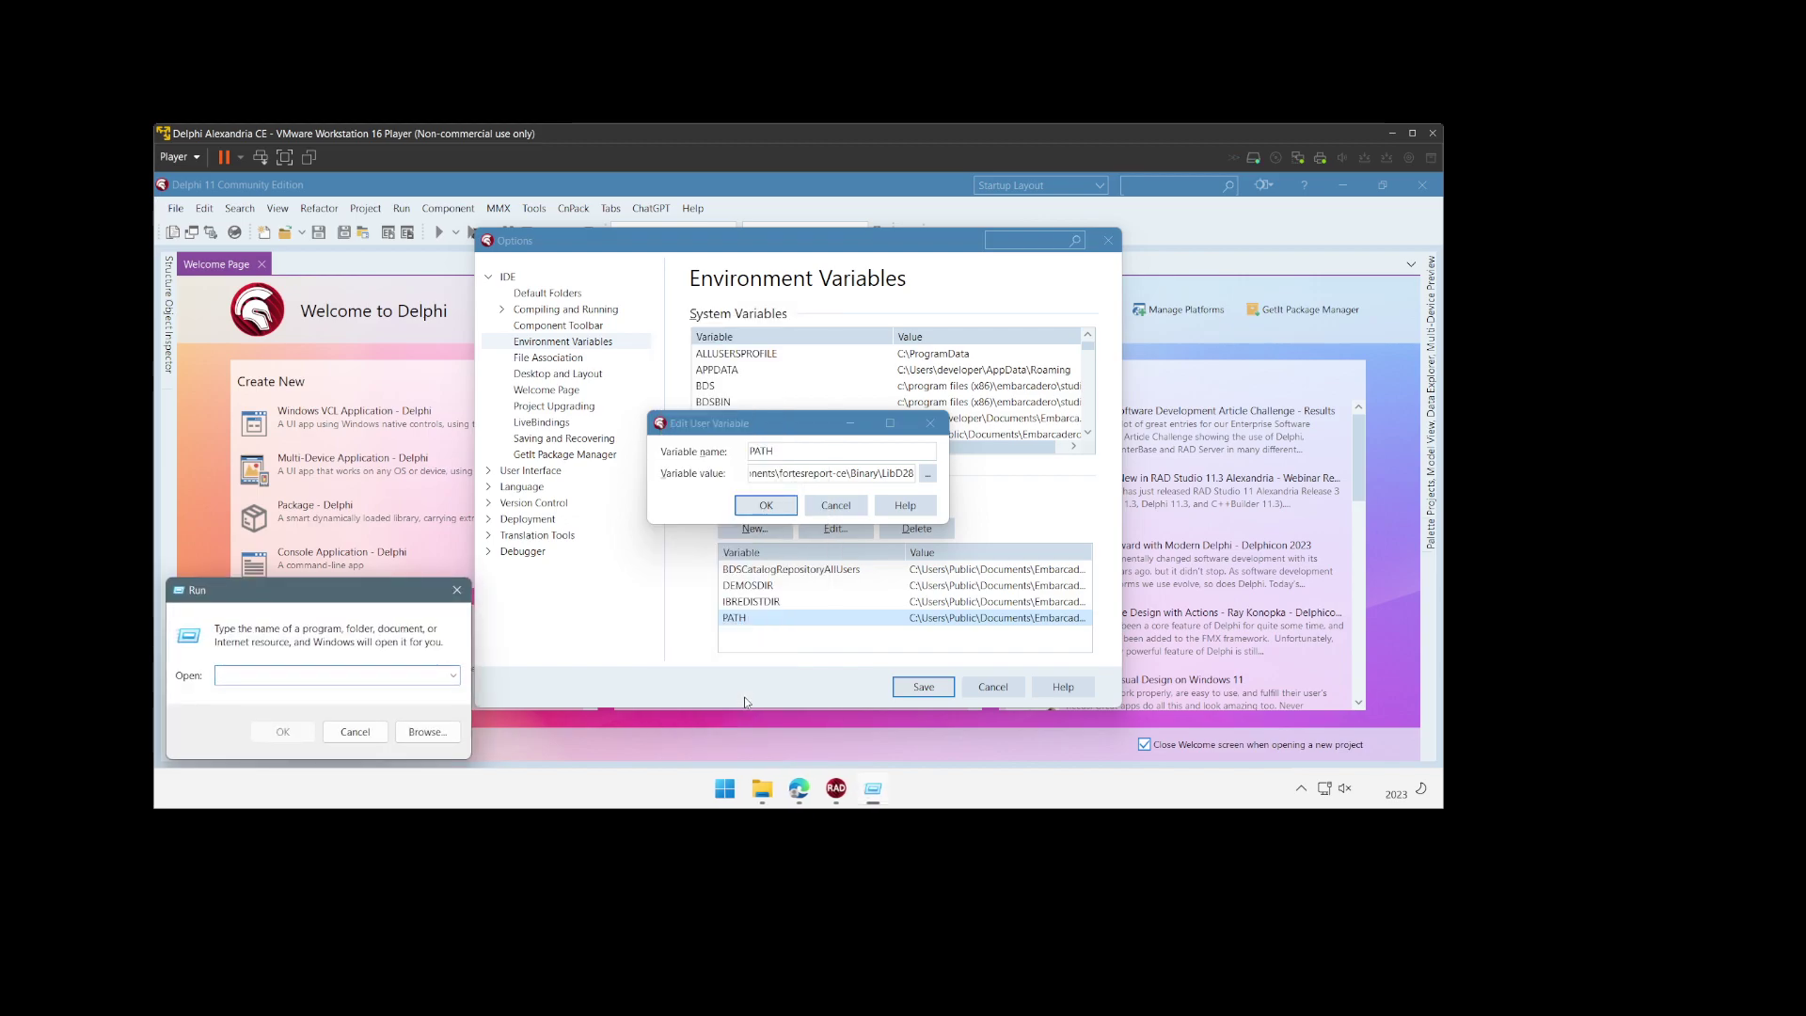
pyautogui.write('notepad++')
pyautogui.press('Return')
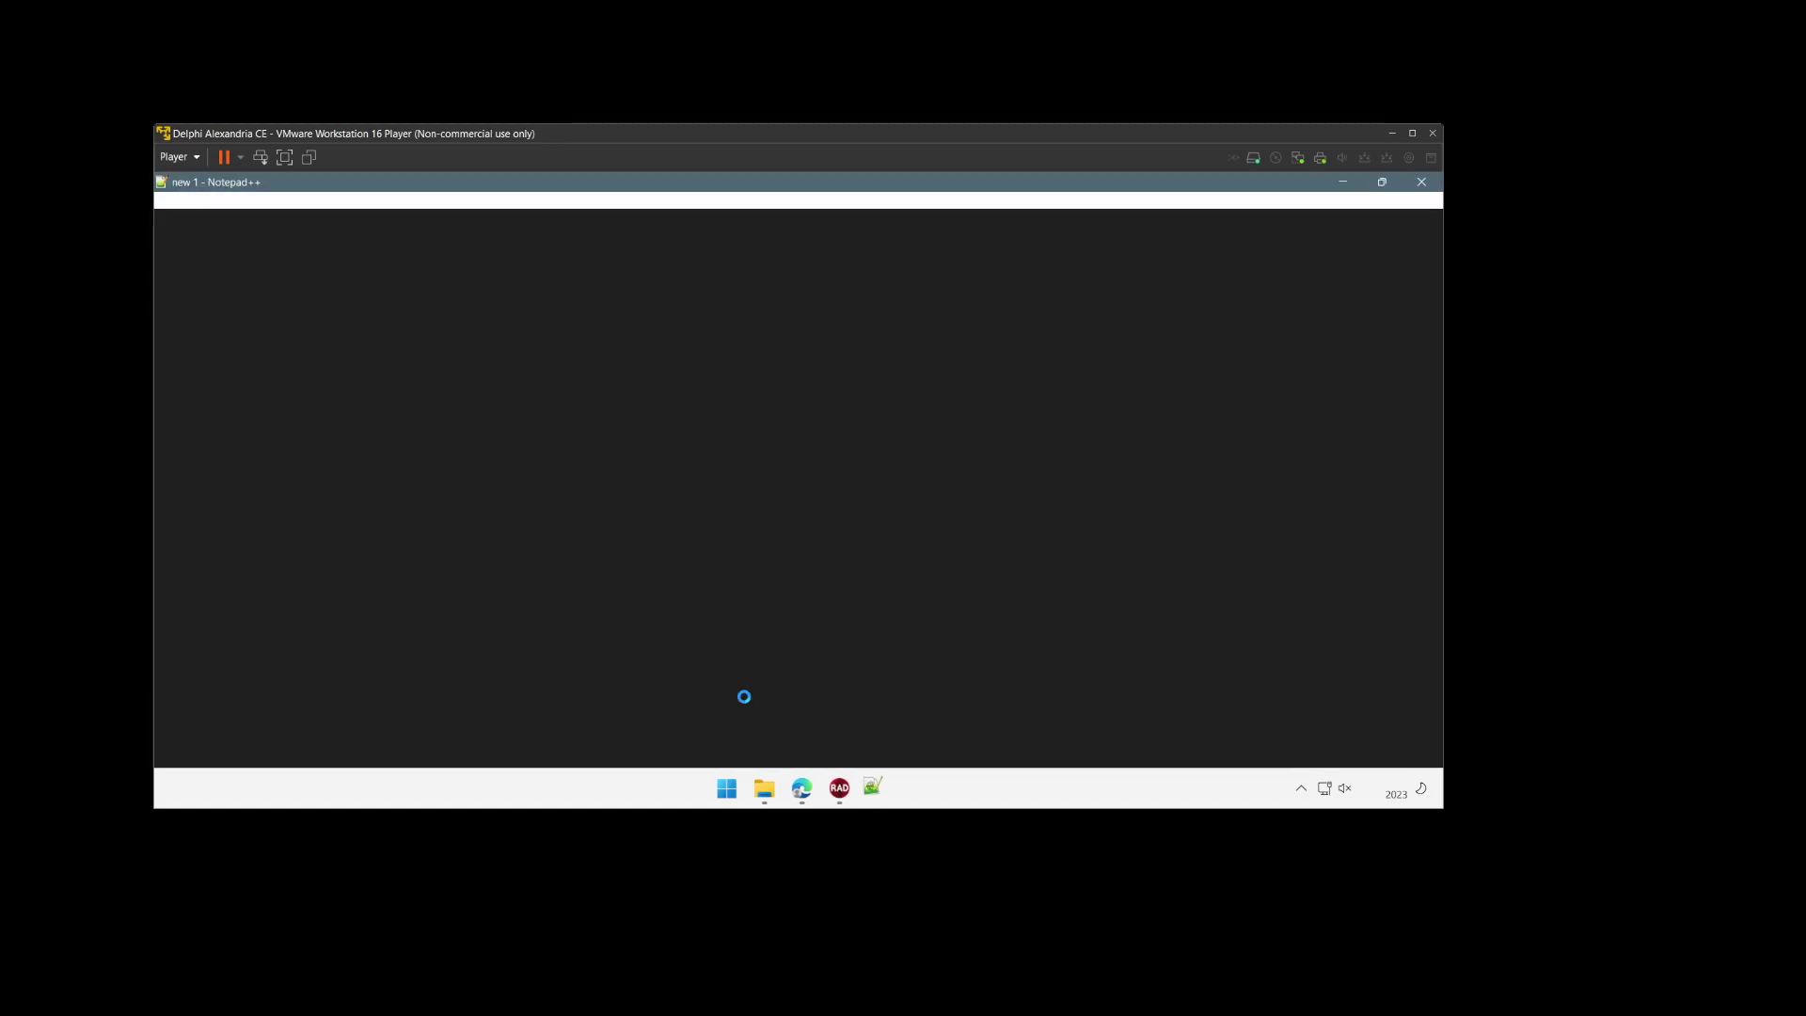
pyautogui.write('C:\\Users\\Public\\Documents\\Embarcadero\\InterBase\\redist\\InterBase2020\\IDE_spoof;C:\\Program Files\\Eclipse Adoptium\\jdk-11.0.15.10-hotspot\\bin;C:\\Program Files (x86)\\Embarcadero\\Studio\\22.0\\bin;C:\\Users\\Public\\Documents\\Embarcadero\\Studio\\22.0\\Bpl;C:\\Program Files (x86)\\Embarcadero\\Studio\\22.0\\bin64;C:\\Users\\Public\\Documents\\Embarcadero\\Studio\\22.0\\Bpl\\Win64;C:\\Program Files\\AdoptOpenJDK\\jdk-8.0.242.08-hotspot\\bin;C:\\Program Files (x86)\\Embarcadero\\Studio\\21.0\\bin;C:\\Users\\Public\\Documents\\Embarcadero\\Studio\\21.0\\Bpl;C:\\Program Files (x86)\\Embarcadero\\Studio\\21.0\\bin64;C:\\Users\\Public\\Documents\\Embarcadero\\Studio\\21.0\\Bpl\\Win64;C:\\Program Files (x86)\\Common Files\\Oracle\\Java\\javapath;C:\\ProgramData\\Oracle\\Java\\javapath;C:\\WINDOWS\\system32;C:\\WINDOWS;C:\\WINDOWS\\System32\\Wbem;C:\\WINDOWS\\System32\\WindowsPowerShell\\v1.0\\;C:\\Program Files (x86)\\WinMerge;C:\\WINDOWS\\System32\\OpenSSH\\;C:\\Program Files\\TortoiseGit\\bin;C:\\Program Files\\TortoiseSVN\\bin;C:\\Program Files\\WinMerge;C:\\Program Files\\Boss;C:\\Program Files\\Git;C:\\Users\\developer\\AppData\\Local\\Microsoft\\WindowsApps;;C:\\Users\\developer\\AppData\\Local\\Programs\\Microsoft VS Code\\bin;C:\\Users\\developer\\.boss\\env\\dcp;C:\\Users\\developer\\.boss\\env\\dcu;C:\\Users\\developer\\.boss\\env\\bpl;C:\\Users\\developer\\.boss\\modules\\.bin;.\\modules\\.bin;;C:\\Components\\fortesreport-ce\\Binary\\LibD28;C:\\Components\\ACBr\\Lib\\Delphi\\LibD28\\Win32;C:\\Components\\fortesreport-ce\\Binary\\LibD28;C:\\Components\\fortesreport-ce\\Binary\\LibD28')
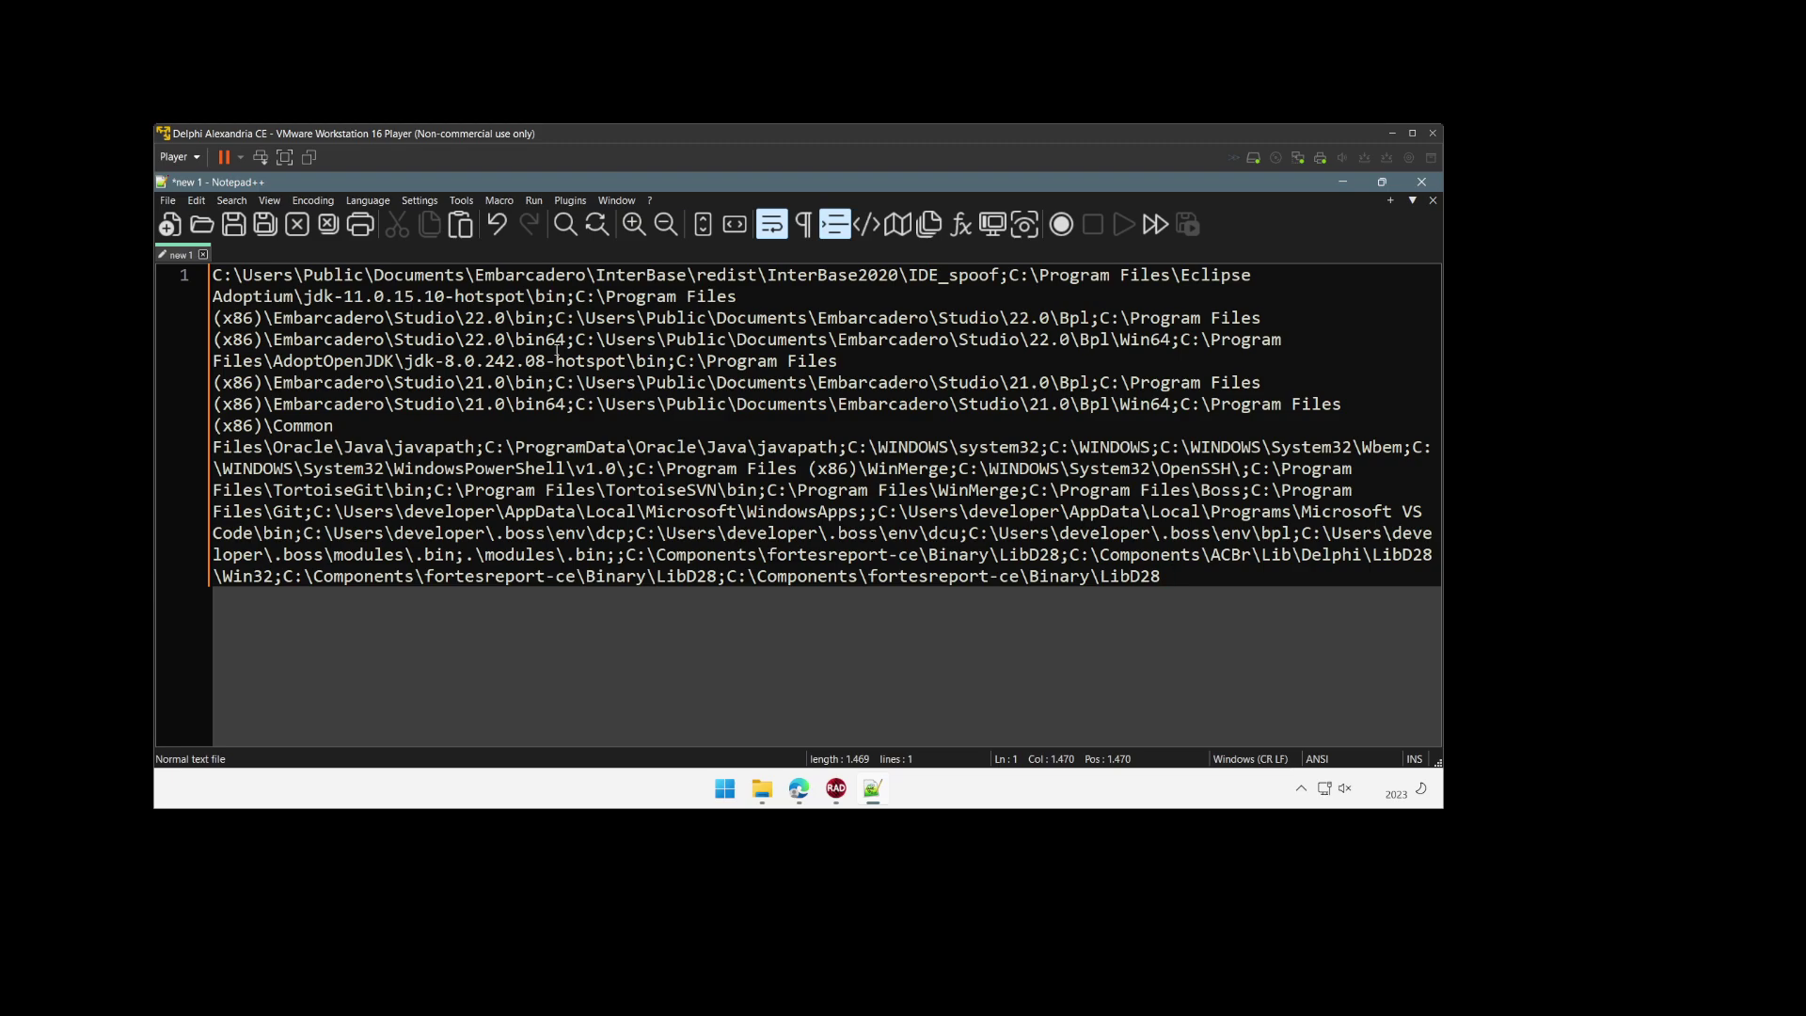
# Step: Select the Embarcadero Studio 21.0 entries in the pasted PATH text, starting at C:\Program Files (x86)\Embarcadero\Studio\21.0\bin after the AdoptOpenJDK entry
pyautogui.press('Up')
pyautogui.press('Up')
pyautogui.press('Up')
pyautogui.press('Up')
pyautogui.press('Up')
pyautogui.press('Up')
pyautogui.press('Up')
pyautogui.press('Up')
pyautogui.press('Up')
pyautogui.press('Up')
pyautogui.press('Up')
pyautogui.press('Up')
pyautogui.press('Up')
pyautogui.press('Up')
pyautogui.press('Home')
pyautogui.press('Down')
pyautogui.press('Down')
pyautogui.press('Down')
pyautogui.press('Left')
pyautogui.press('Left')
pyautogui.press('Left')
pyautogui.press('Left')
pyautogui.press('Left')
pyautogui.press('Left')
pyautogui.press('Left')
pyautogui.press('Left')
pyautogui.press('Left')
pyautogui.press('Left')
pyautogui.press('Left')
pyautogui.press('Left')
pyautogui.press('Left')
pyautogui.press('Left')
pyautogui.press('Left')
pyautogui.press('Left')
pyautogui.press('Left')
pyautogui.press('Left')
pyautogui.press('Left')
pyautogui.press('Left')
pyautogui.press('Left')
pyautogui.press('Left')
pyautogui.press('Left')
pyautogui.press('Left')
pyautogui.press('Left')
pyautogui.press('Left')
pyautogui.press('Left')
pyautogui.press('Left')
pyautogui.press('Left')
pyautogui.press('Left')
pyautogui.press('Left')
pyautogui.press('Left')
pyautogui.press('Left')
pyautogui.press('Left')
pyautogui.press('Left')
pyautogui.press('Left')
pyautogui.press('Left')
pyautogui.press('Left')
pyautogui.press('Left')
pyautogui.press('Left')
pyautogui.press('Down')
pyautogui.press('Right')
pyautogui.press('Right')
pyautogui.press('Right')
pyautogui.press('Right')
pyautogui.press('Right')
pyautogui.press('Right')
pyautogui.press('Right')
pyautogui.press('Right')
pyautogui.press('Right')
pyautogui.press('Right')
pyautogui.press('Right')
pyautogui.press('Right')
pyautogui.press('Right')
pyautogui.press('Right')
pyautogui.press('Right')
pyautogui.press('Right')
pyautogui.press('Right')
pyautogui.press('Right')
pyautogui.press('Right')
pyautogui.press('Right')
pyautogui.press('Right')
pyautogui.press('Right')
pyautogui.press('Right')
pyautogui.press('Right')
pyautogui.press('Right')
pyautogui.press('Right')
pyautogui.press('Right')
pyautogui.press('Right')
pyautogui.press('Right')
pyautogui.press('Right')
pyautogui.press('Right')
pyautogui.press('Right')
pyautogui.press('Right')
pyautogui.press('Right')
pyautogui.press('Right')
pyautogui.press('Right')
pyautogui.press('Right')
pyautogui.press('Right')
pyautogui.press('Right')
pyautogui.press('Right')
pyautogui.press('Right')
pyautogui.press('Right')
pyautogui.press('Left')
pyautogui.press('Left')
pyautogui.press('Left')
pyautogui.hotkey('shift', 'Right')
pyautogui.hotkey('shift', 'Right')
pyautogui.hotkey('shift', 'Right')
pyautogui.hotkey('shift', 'Right')
pyautogui.hotkey('shift', 'Right')
pyautogui.hotkey('shift', 'Right')
pyautogui.hotkey('shift', 'Right')
pyautogui.hotkey('shift', 'Right')
pyautogui.hotkey('shift', 'Right')
pyautogui.hotkey('shift', 'Right')
pyautogui.hotkey('shift', 'Right')
pyautogui.hotkey('shift', 'Right')
pyautogui.hotkey('shift', 'Right')
pyautogui.hotkey('shift', 'Right')
pyautogui.hotkey('shift', 'Right')
pyautogui.hotkey('shift', 'Right')
pyautogui.hotkey('shift', 'Right')
pyautogui.hotkey('shift', 'Right')
pyautogui.hotkey('shift', 'Right')
pyautogui.hotkey('shift', 'Right')
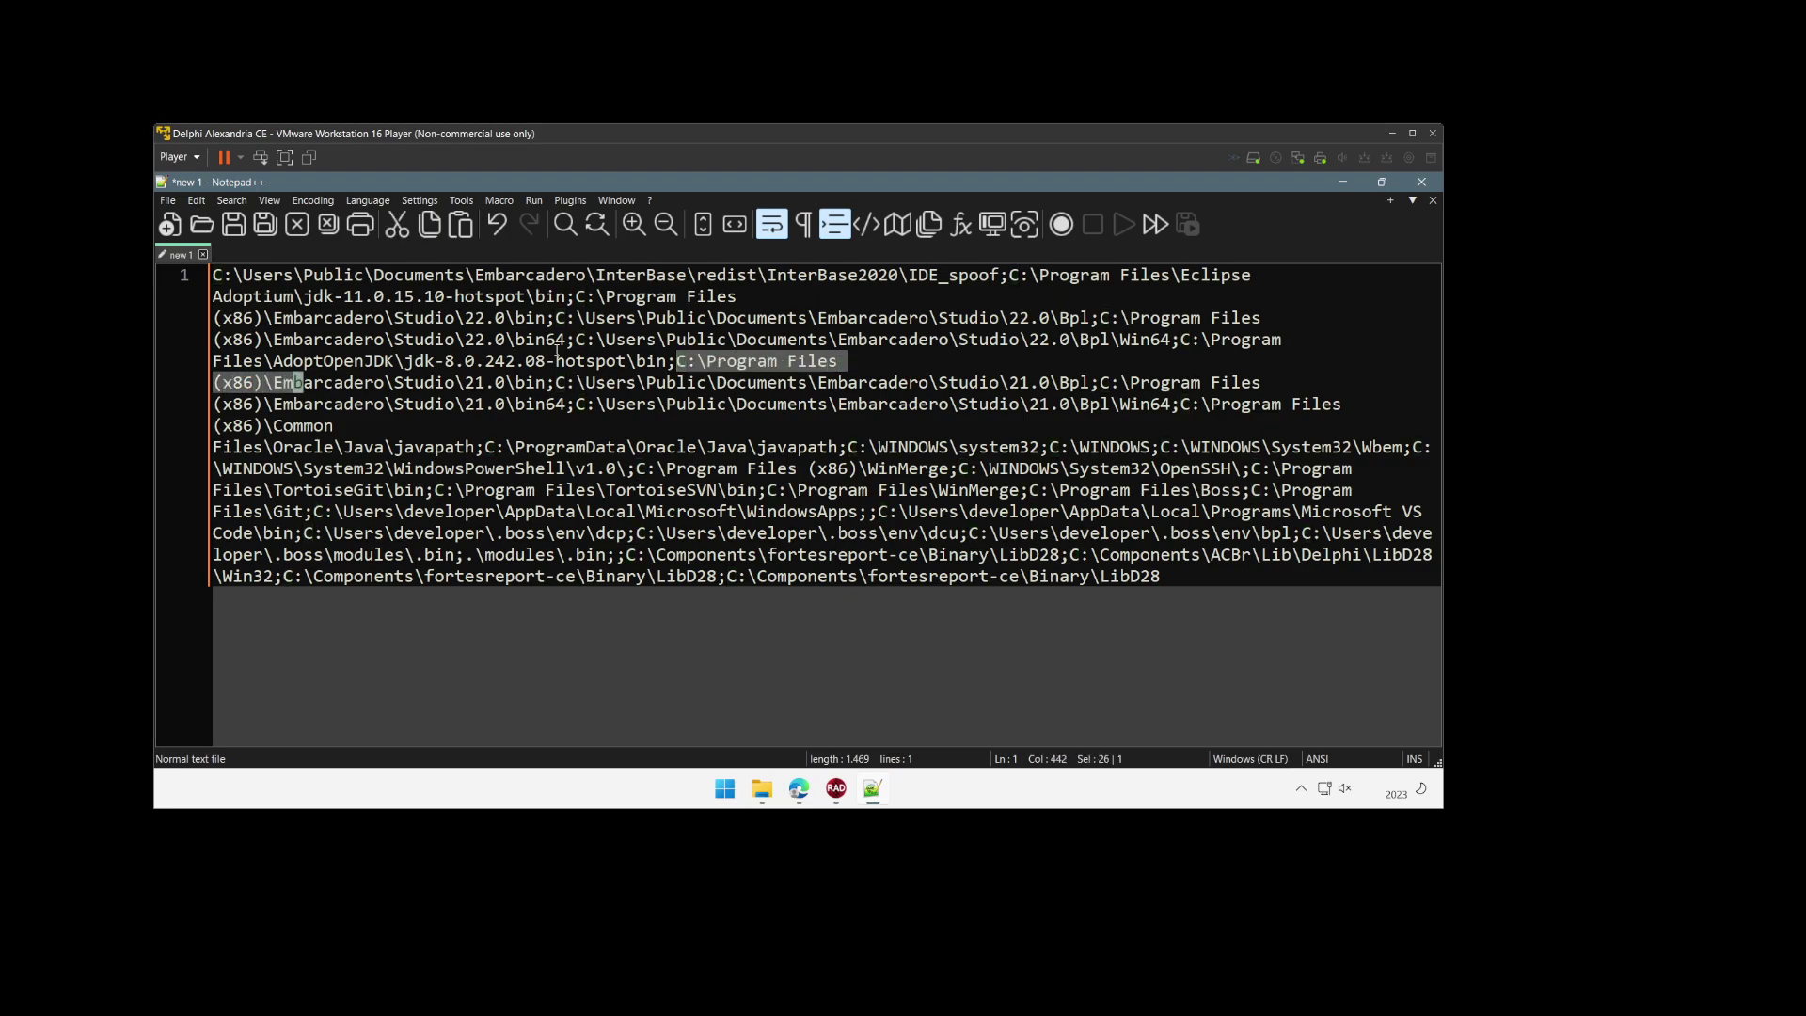
pyautogui.hotkey('shift', 'Right')
pyautogui.hotkey('shift', 'Right')
pyautogui.hotkey('shift', 'Right')
pyautogui.hotkey('shift', 'Right')
pyautogui.hotkey('shift', 'Right')
pyautogui.hotkey('shift', 'Right')
pyautogui.hotkey('shift', 'Right')
pyautogui.hotkey('shift', 'Right')
pyautogui.hotkey('shift', 'Right')
pyautogui.hotkey('shift', 'Right')
pyautogui.hotkey('shift', 'Right')
pyautogui.hotkey('shift', 'Right')
pyautogui.hotkey('shift', 'Right')
pyautogui.hotkey('shift', 'Right')
pyautogui.hotkey('shift', 'Right')
pyautogui.hotkey('shift', 'Right')
pyautogui.hotkey('shift', 'Right')
pyautogui.hotkey('shift', 'Right')
pyautogui.hotkey('shift', 'Right')
pyautogui.hotkey('shift', 'Right')
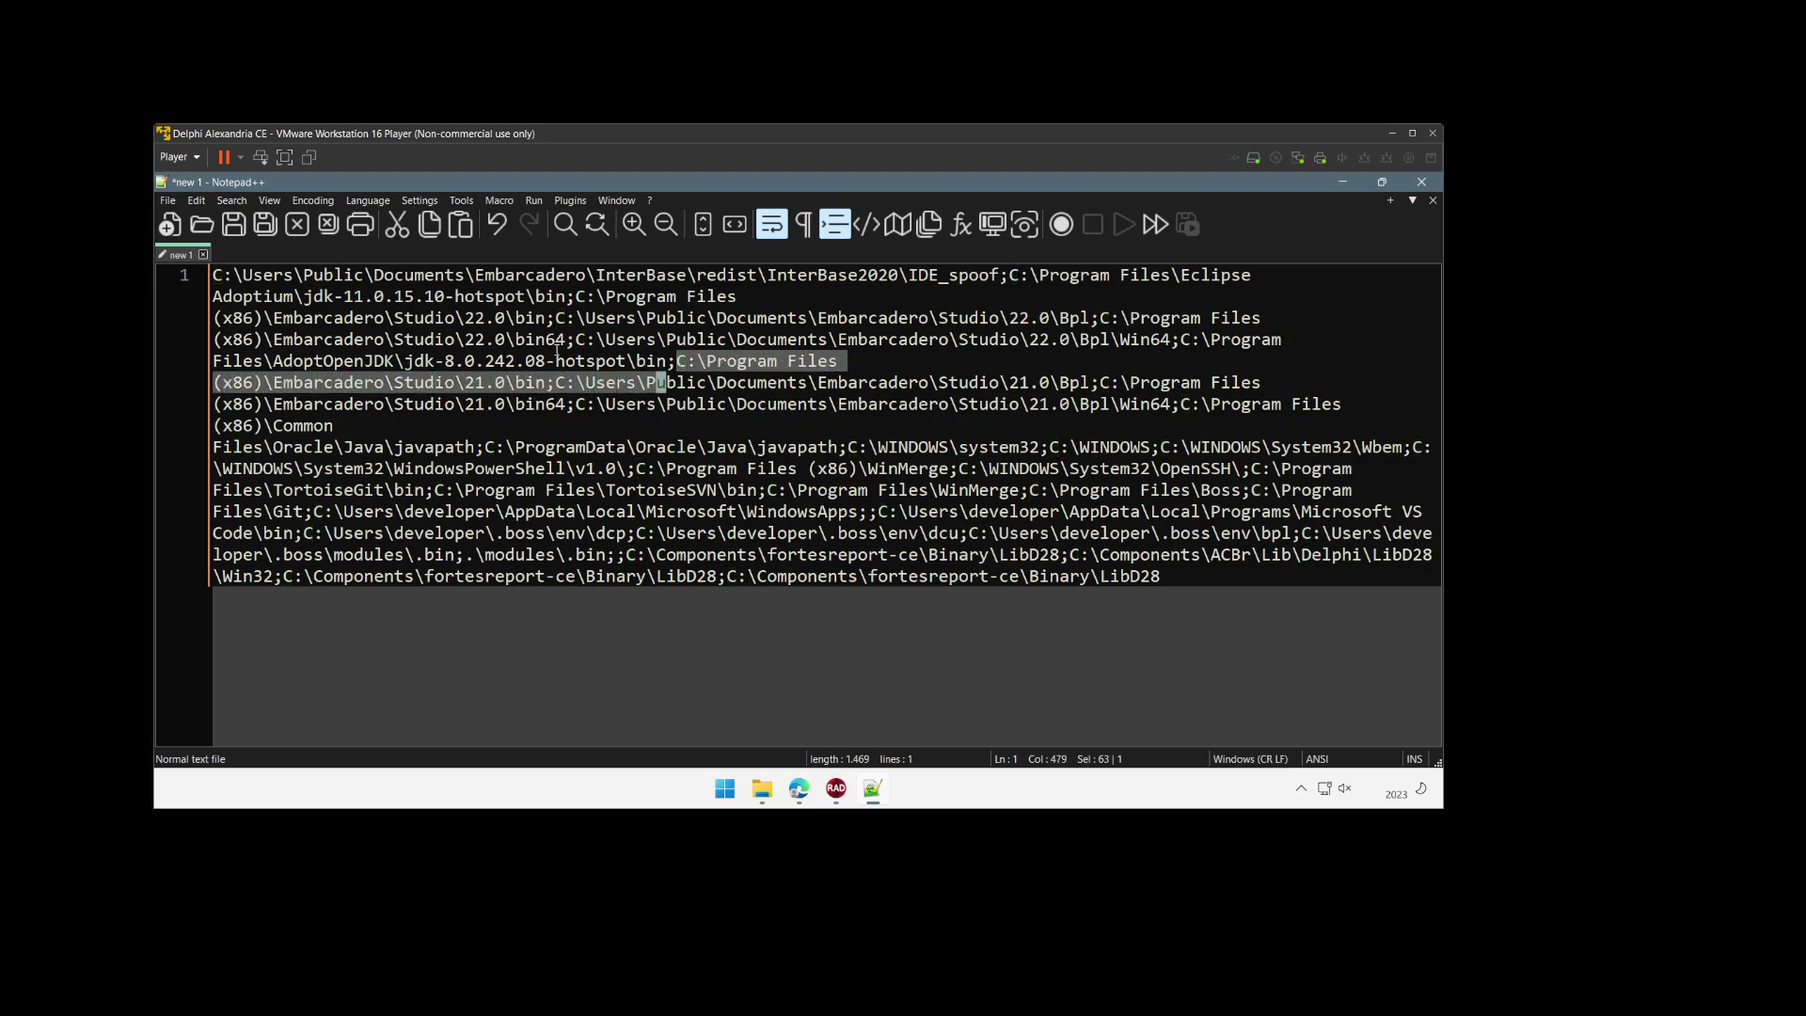
# Step: Extend the selection to the end of the Studio\21.0\Bpl\Win64 entry and delete the Embarcadero Studio 21.0 entries from the PATH text
pyautogui.hotkey('shift', 'Right')
pyautogui.hotkey('shift', 'Right')
pyautogui.hotkey('shift', 'Right')
pyautogui.hotkey('shift', 'Right')
pyautogui.hotkey('shift', 'Right')
pyautogui.hotkey('shift', 'Right')
pyautogui.hotkey('shift', 'Right')
pyautogui.hotkey('shift', 'Right')
pyautogui.hotkey('shift', 'Right')
pyautogui.hotkey('shift', 'Right')
pyautogui.hotkey('shift', 'Right')
pyautogui.hotkey('shift', 'Right')
pyautogui.hotkey('shift', 'Right')
pyautogui.hotkey('shift', 'Right')
pyautogui.hotkey('shift', 'Right')
pyautogui.hotkey('shift', 'Right')
pyautogui.hotkey('shift', 'Right')
pyautogui.hotkey('shift', 'Right')
pyautogui.hotkey('shift', 'Right')
pyautogui.hotkey('shift', 'Right')
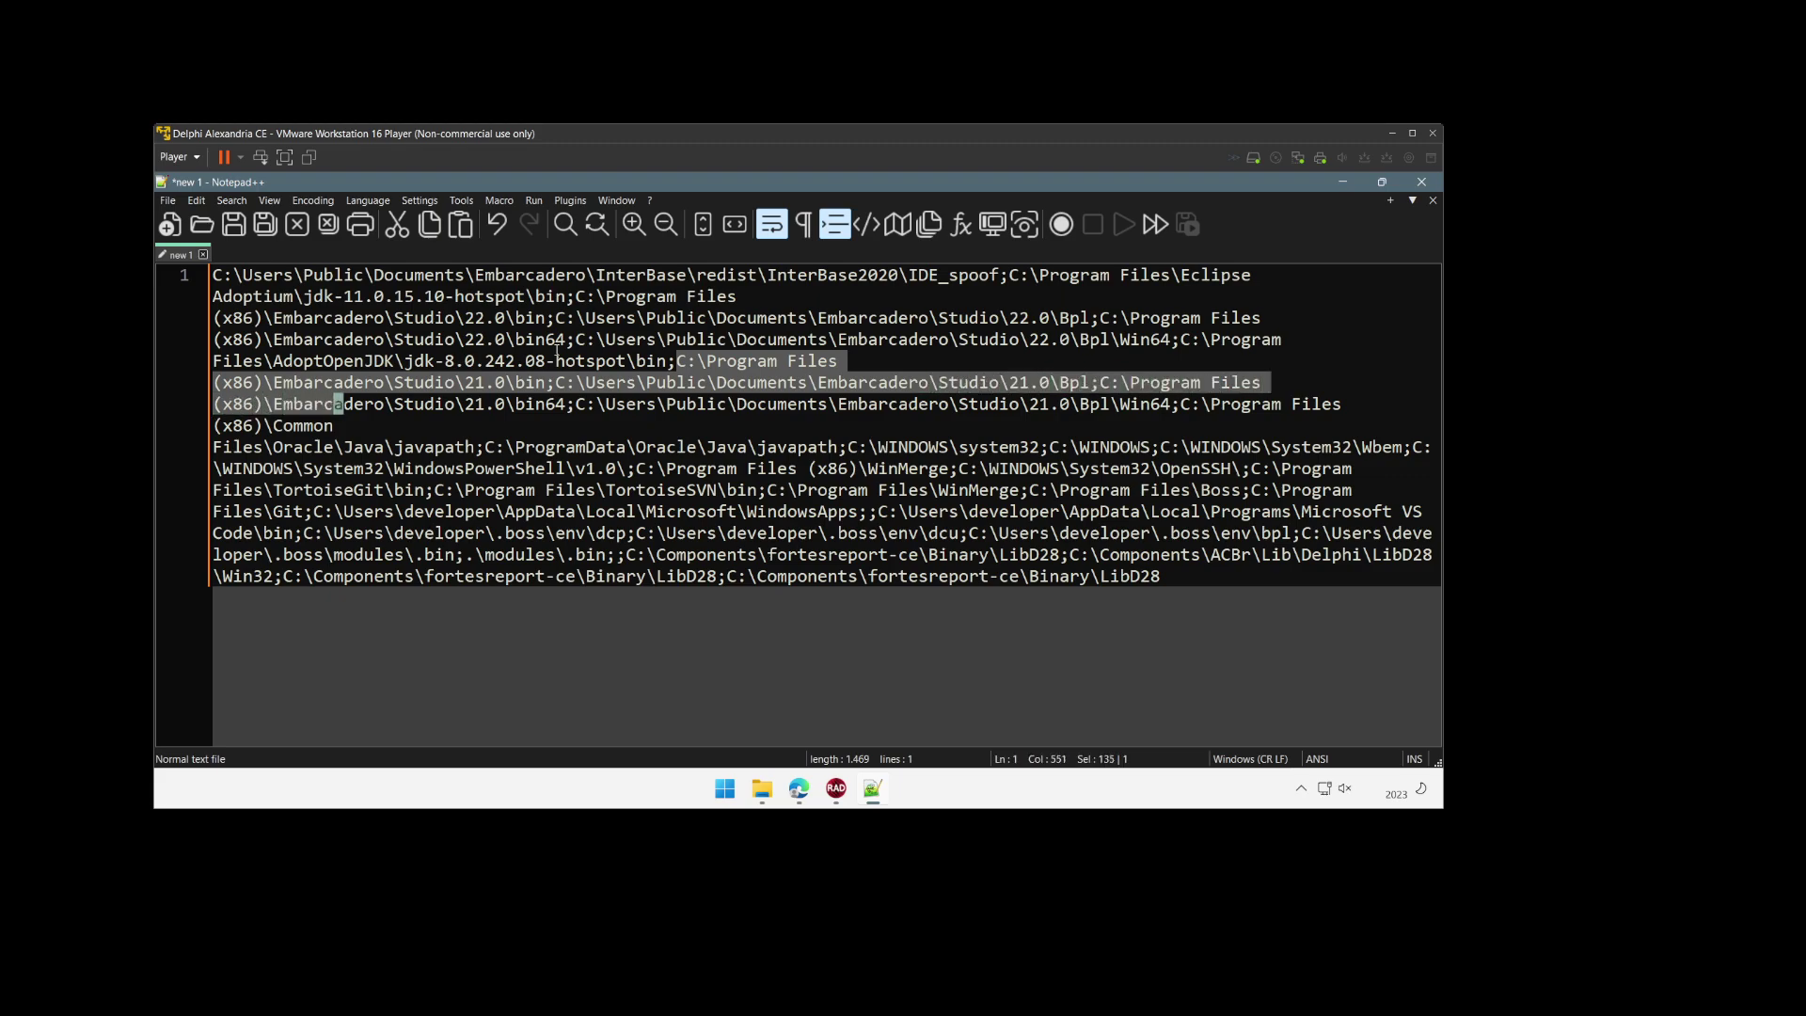
pyautogui.hotkey('shift', 'Right')
pyautogui.hotkey('shift', 'Right')
pyautogui.hotkey('shift', 'Right')
pyautogui.hotkey('shift', 'Right')
pyautogui.hotkey('shift', 'Right')
pyautogui.hotkey('shift', 'Right')
pyautogui.hotkey('shift', 'Right')
pyautogui.hotkey('shift', 'Right')
pyautogui.hotkey('shift', 'Right')
pyautogui.hotkey('shift', 'Right')
pyautogui.hotkey('shift', 'Right')
pyautogui.hotkey('shift', 'Right')
pyautogui.hotkey('shift', 'Right')
pyautogui.hotkey('shift', 'Right')
pyautogui.hotkey('shift', 'Right')
pyautogui.hotkey('shift', 'Right')
pyautogui.hotkey('shift', 'Right')
pyautogui.hotkey('shift', 'Right')
pyautogui.hotkey('shift', 'Right')
pyautogui.hotkey('shift', 'Right')
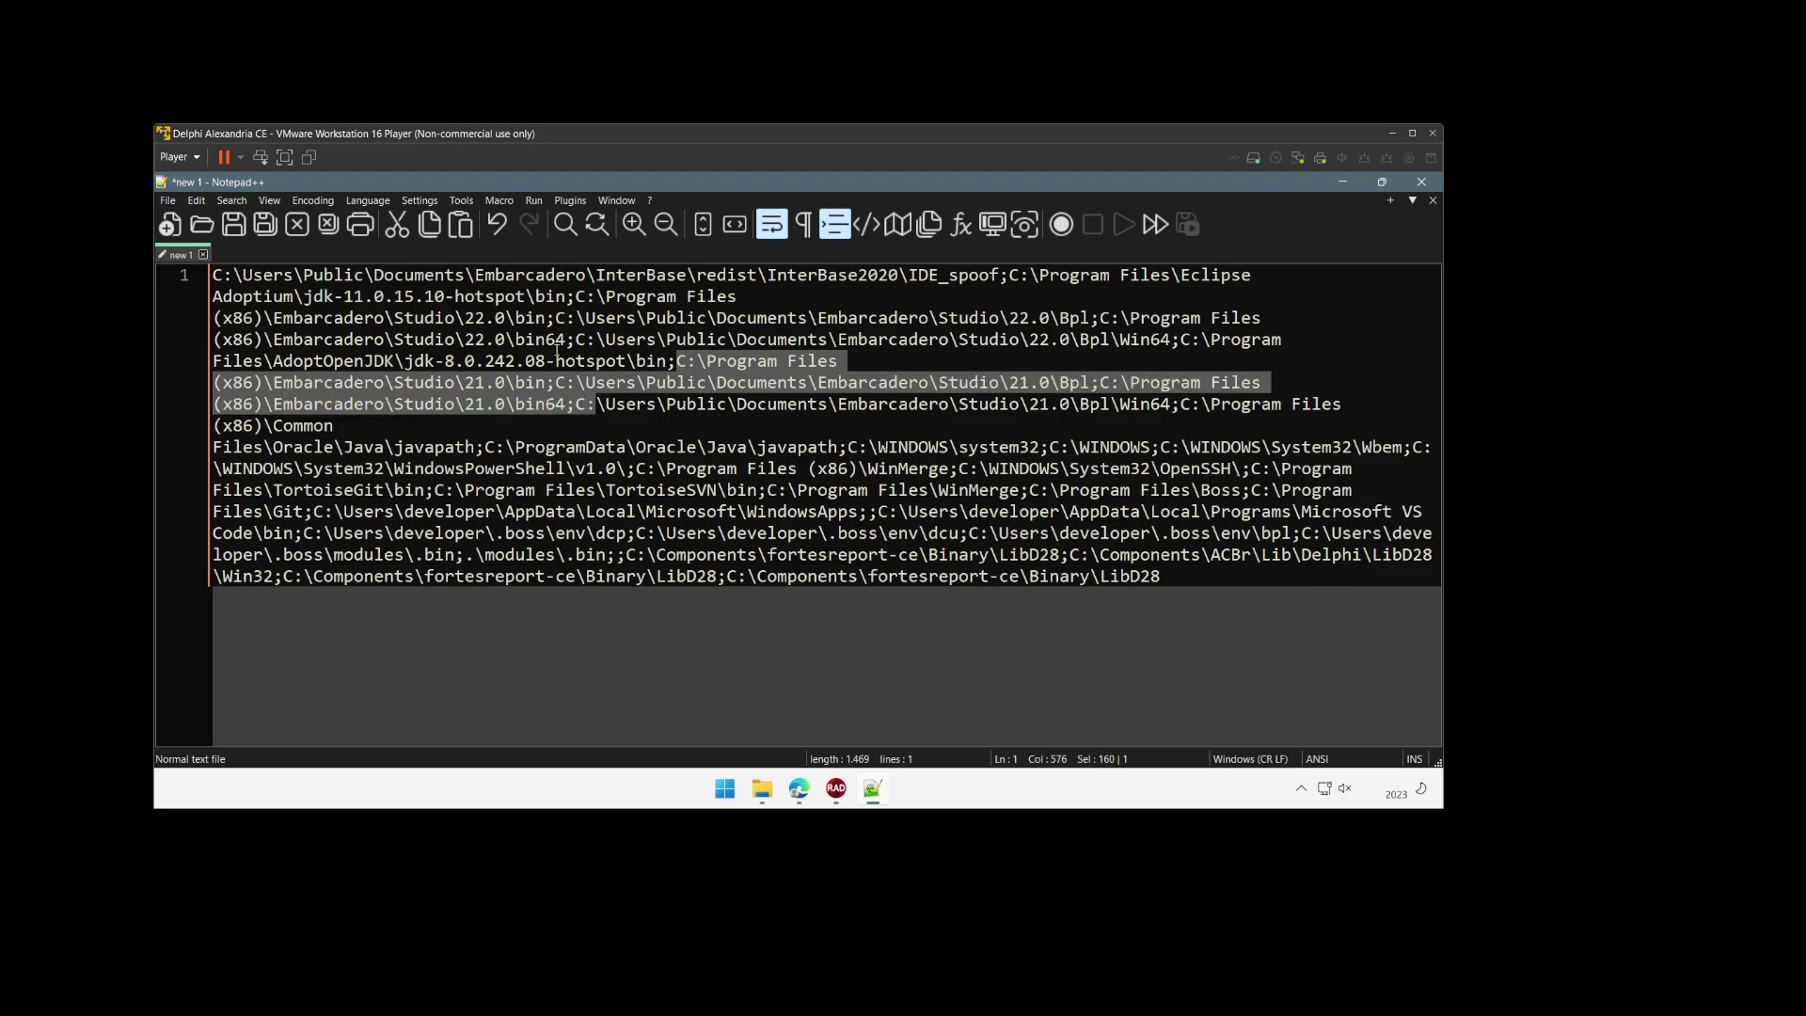
pyautogui.hotkey('shift', 'Right')
pyautogui.hotkey('shift', 'Right')
pyautogui.hotkey('shift', 'Right')
pyautogui.hotkey('shift', 'Right')
pyautogui.hotkey('shift', 'Right')
pyautogui.hotkey('shift', 'Right')
pyautogui.hotkey('shift', 'Right')
pyautogui.hotkey('shift', 'Right')
pyautogui.hotkey('shift', 'Right')
pyautogui.hotkey('shift', 'Right')
pyautogui.hotkey('shift', 'Right')
pyautogui.hotkey('shift', 'Right')
pyautogui.hotkey('shift', 'Right')
pyautogui.hotkey('shift', 'Right')
pyautogui.hotkey('shift', 'Right')
pyautogui.hotkey('shift', 'Right')
pyautogui.hotkey('shift', 'Right')
pyautogui.hotkey('shift', 'Right')
pyautogui.hotkey('shift', 'Right')
pyautogui.hotkey('shift', 'Right')
pyautogui.hotkey('shift', 'Right')
pyautogui.hotkey('shift', 'Right')
pyautogui.hotkey('shift', 'Right')
pyautogui.hotkey('shift', 'Right')
pyautogui.hotkey('shift', 'Right')
pyautogui.hotkey('shift', 'Right')
pyautogui.hotkey('shift', 'Right')
pyautogui.hotkey('shift', 'Right')
pyautogui.hotkey('shift', 'Right')
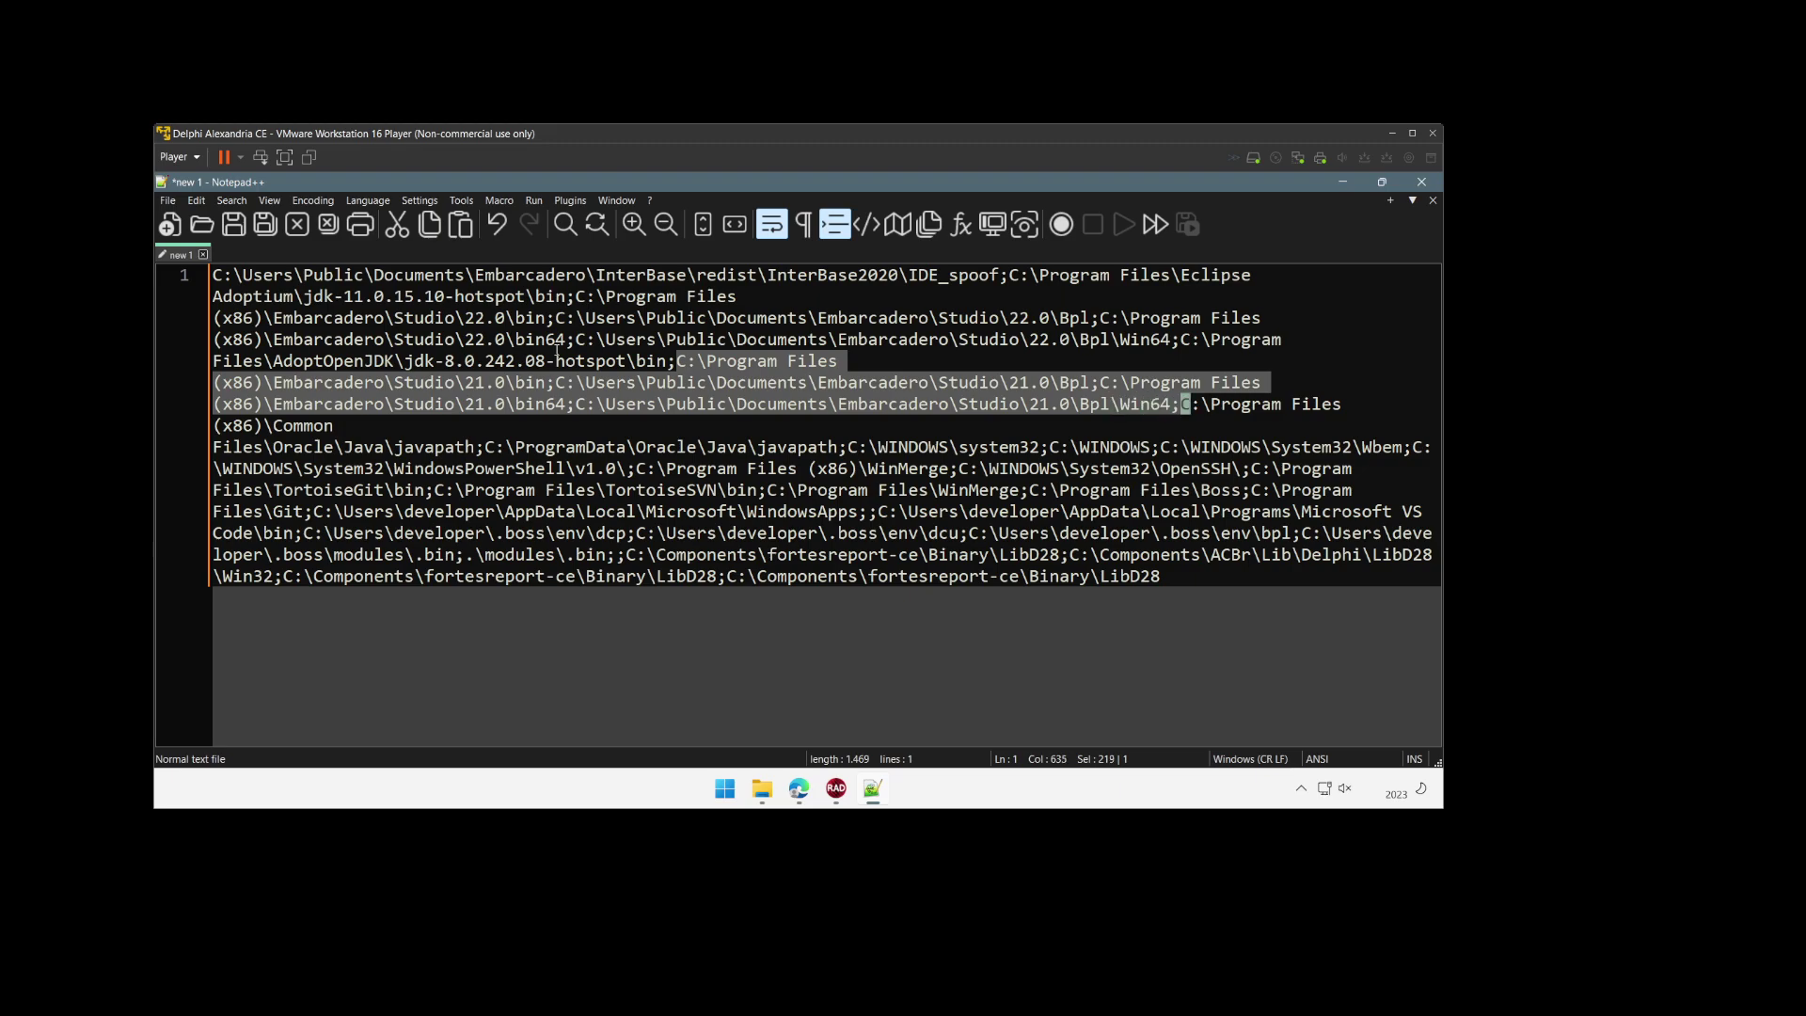
pyautogui.press('Delete')
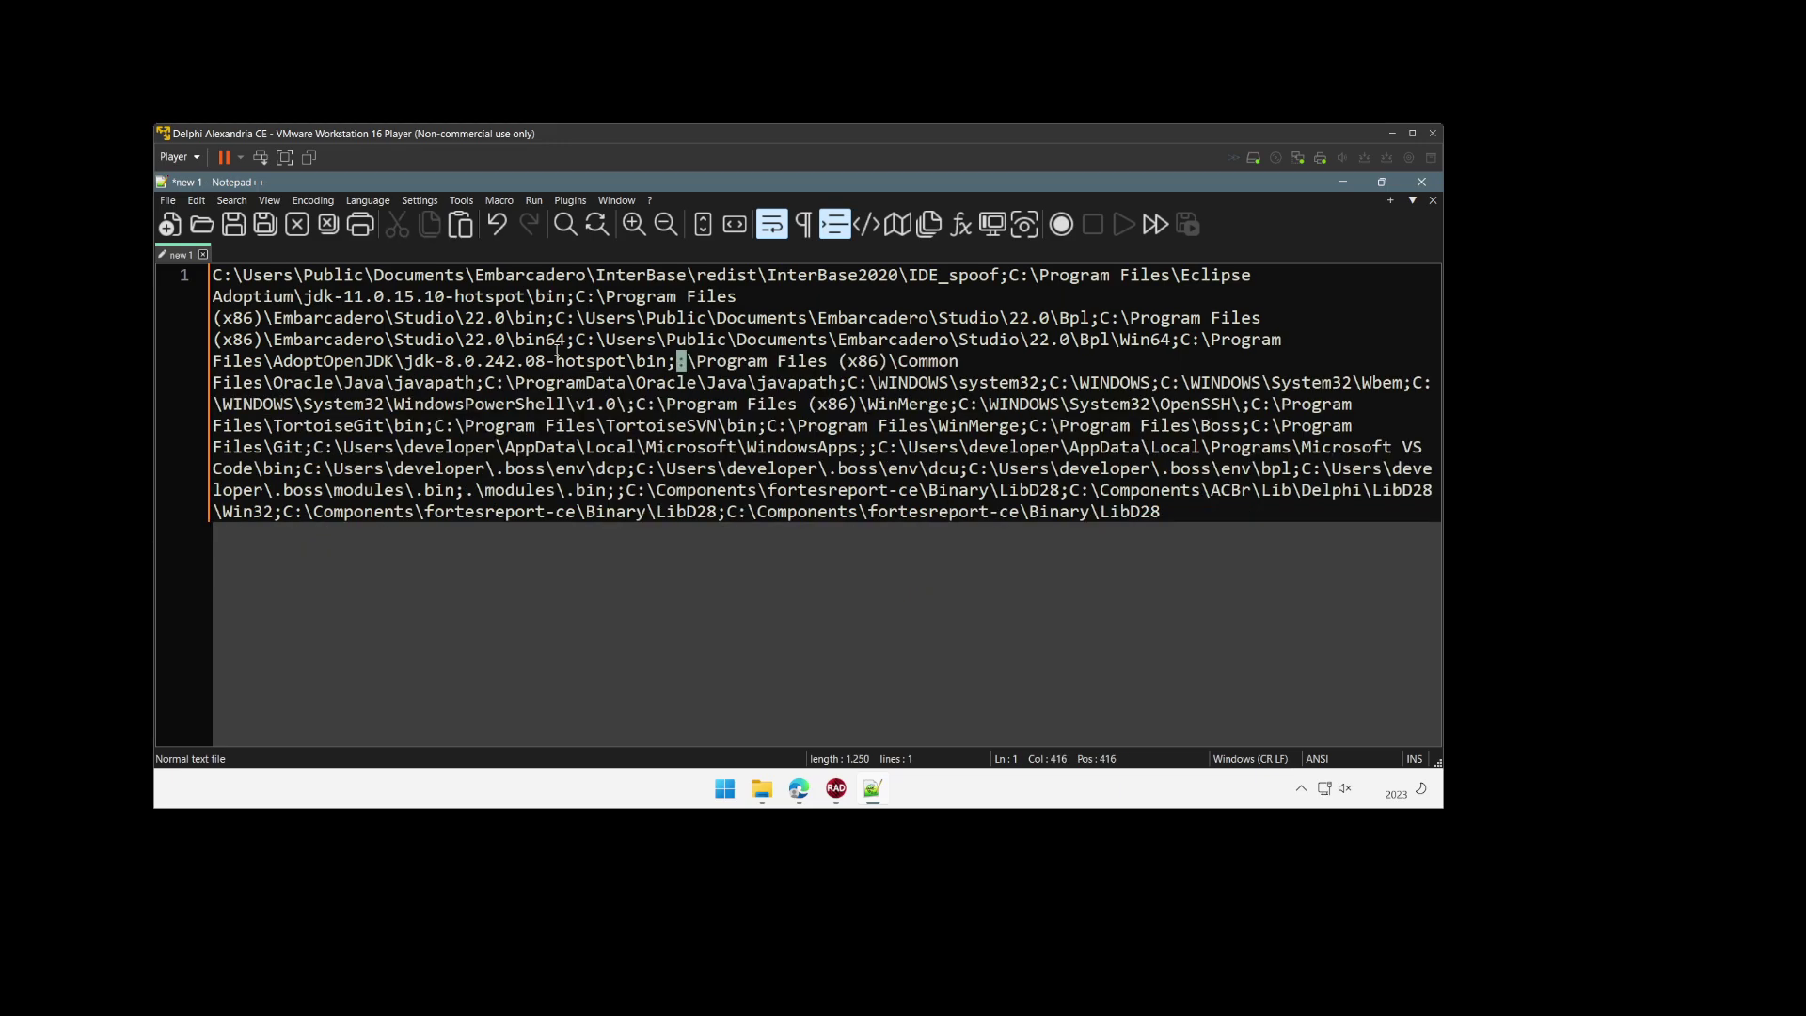
# Step: Delete the last duplicate C:\Components\fortesreport-ce\Binary\LibD28 entry at the end of the PATH text
pyautogui.press('Down')
pyautogui.press('Down')
pyautogui.press('Down')
pyautogui.press('Down')
pyautogui.press('Down')
pyautogui.press('Down')
pyautogui.press('Down')
pyautogui.press('End')
pyautogui.hotkey('ctrl', 'shift', 'Left')
pyautogui.hotkey('ctrl', 'shift', 'Left')
pyautogui.hotkey('ctrl', 'shift', 'Left')
pyautogui.hotkey('ctrl', 'shift', 'Left')
pyautogui.hotkey('ctrl', 'shift', 'Left')
pyautogui.hotkey('ctrl', 'shift', 'Left')
pyautogui.hotkey('ctrl', 'shift', 'Left')
pyautogui.hotkey('ctrl', 'shift', 'Left')
pyautogui.hotkey('ctrl', 'shift', 'Left')
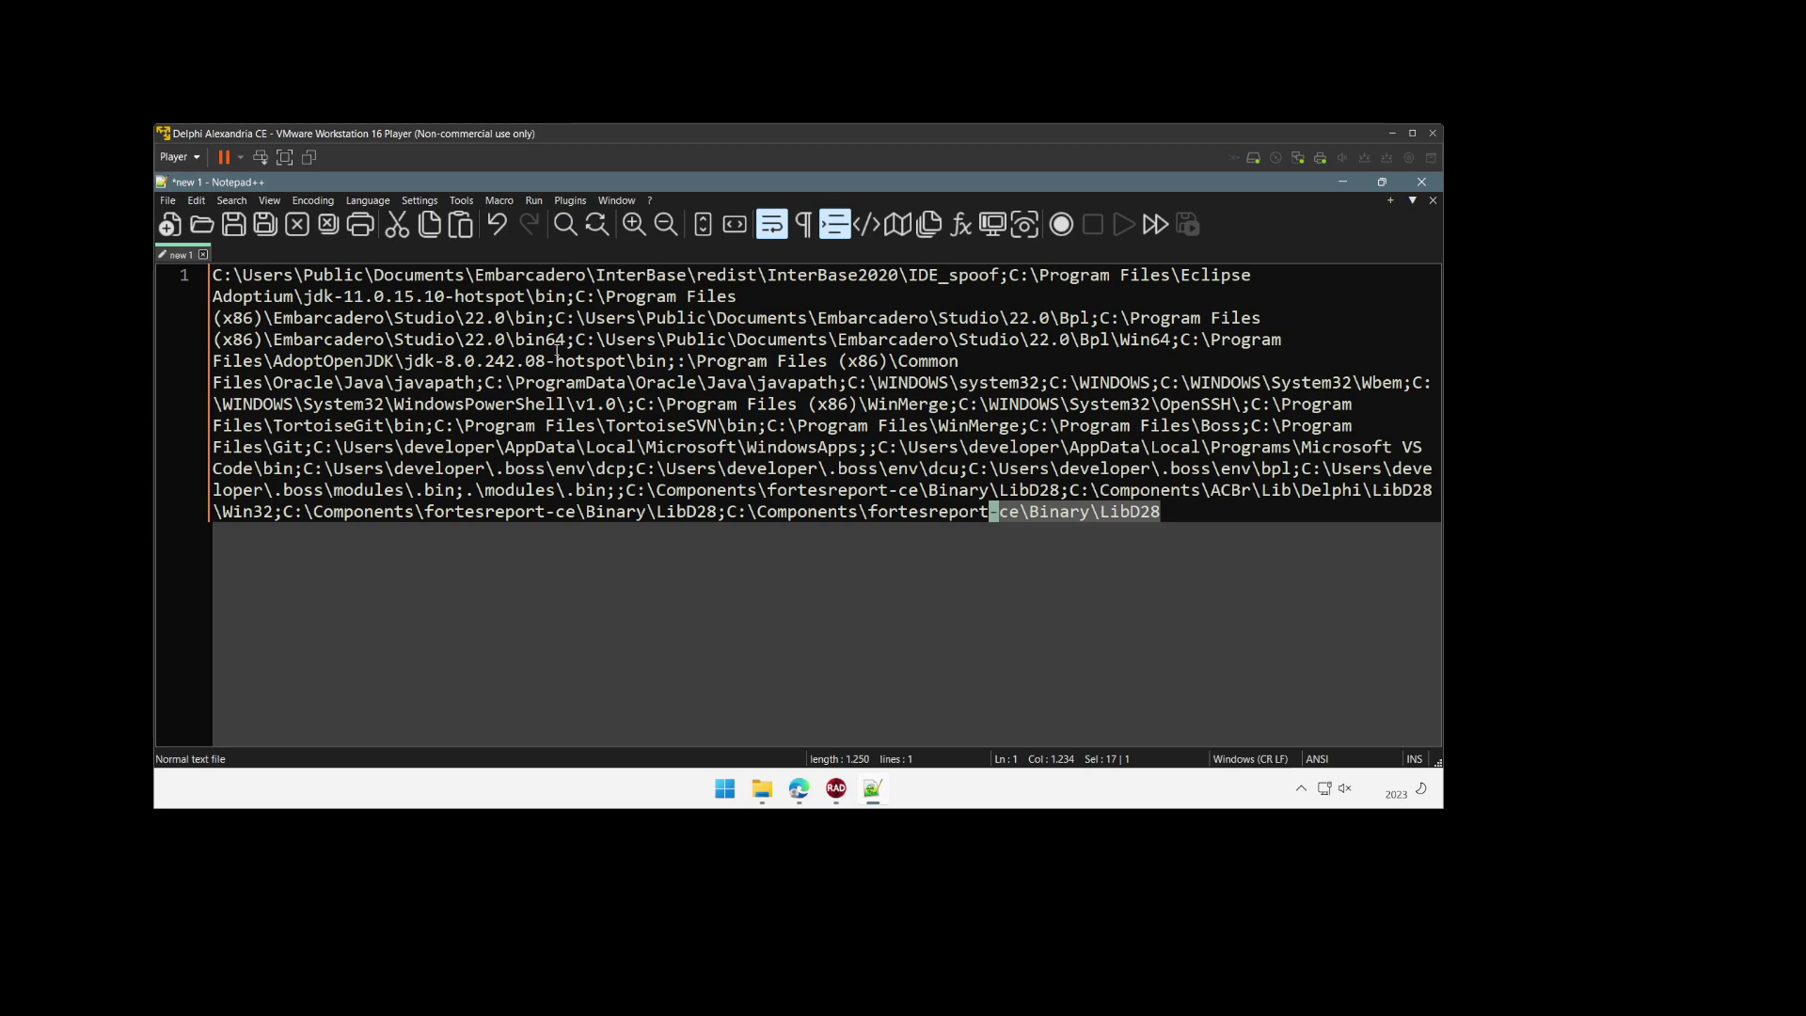
pyautogui.hotkey('ctrl', 'shift', 'Left')
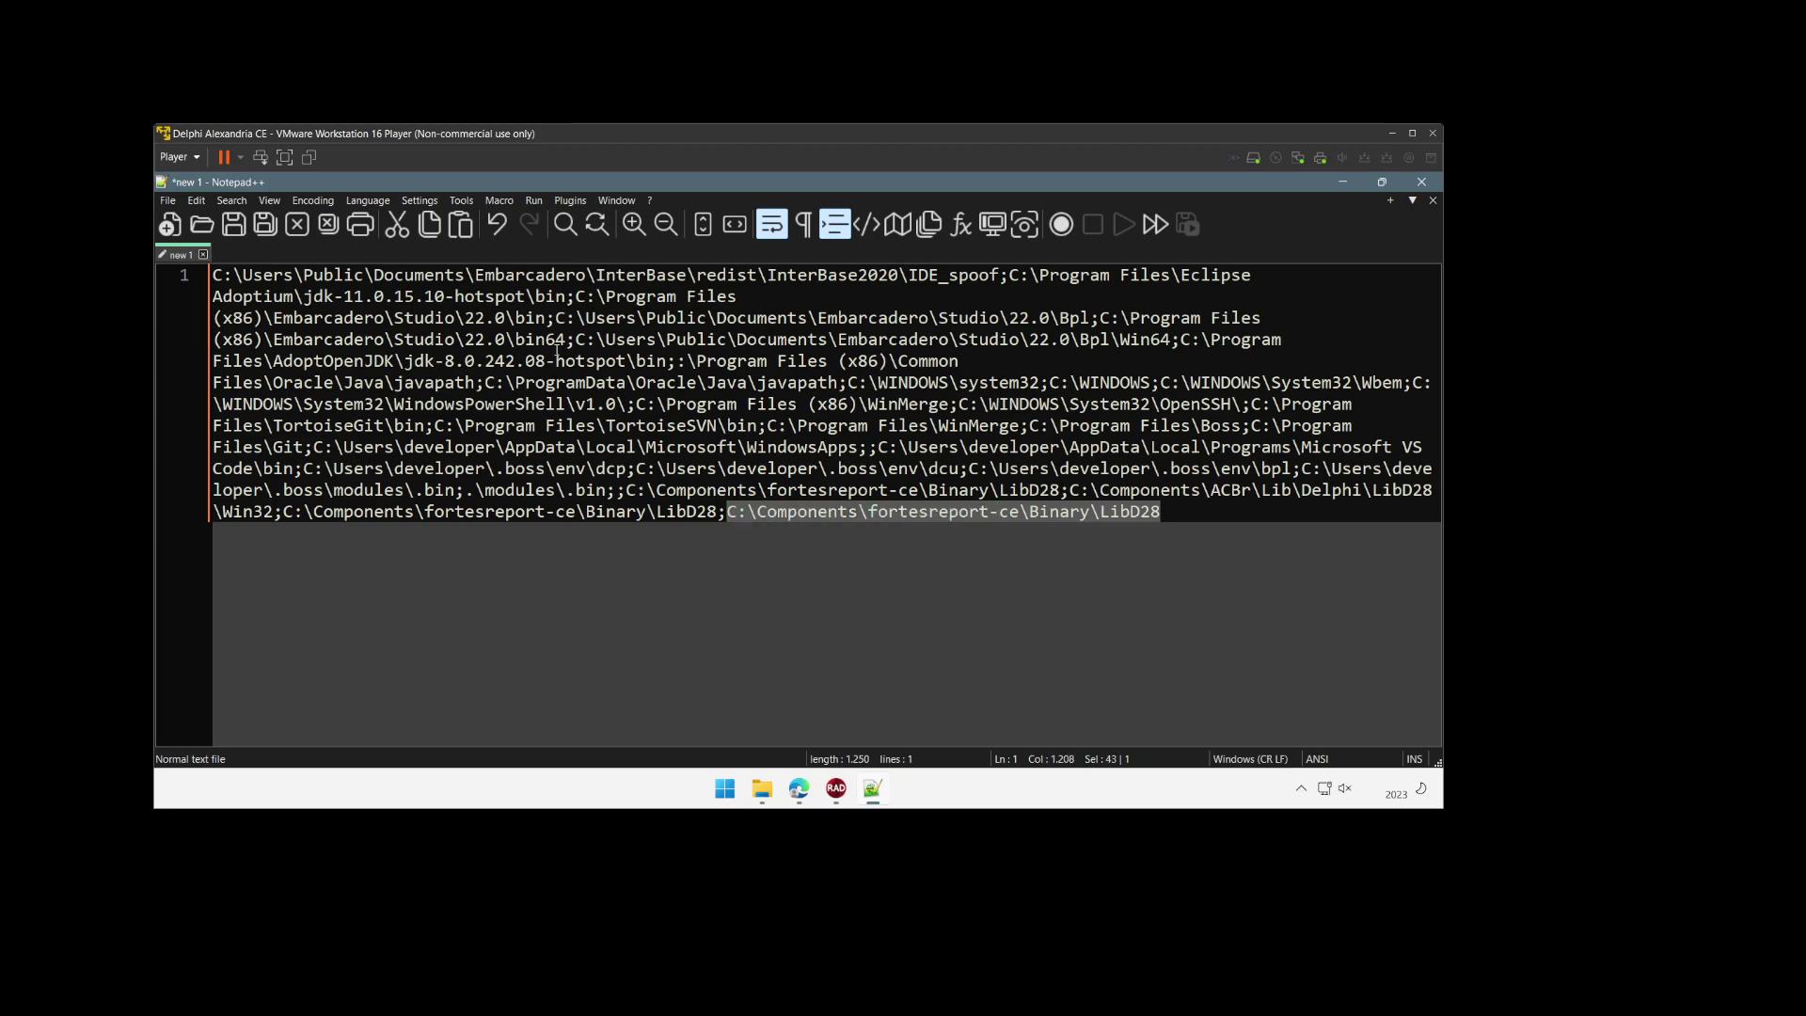
pyautogui.press('Delete')
# Step: Delete the C:\Components\ACBr\Lib\Delphi\LibD28\Win32 entry and the second fortesreport-ce entry from the end of the PATH text
pyautogui.hotkey('ctrl', 'shift', 'Left')
pyautogui.hotkey('ctrl', 'shift', 'Left')
pyautogui.hotkey('ctrl', 'shift', 'Left')
pyautogui.hotkey('ctrl', 'shift', 'Left')
pyautogui.hotkey('ctrl', 'shift', 'Left')
pyautogui.hotkey('ctrl', 'shift', 'Left')
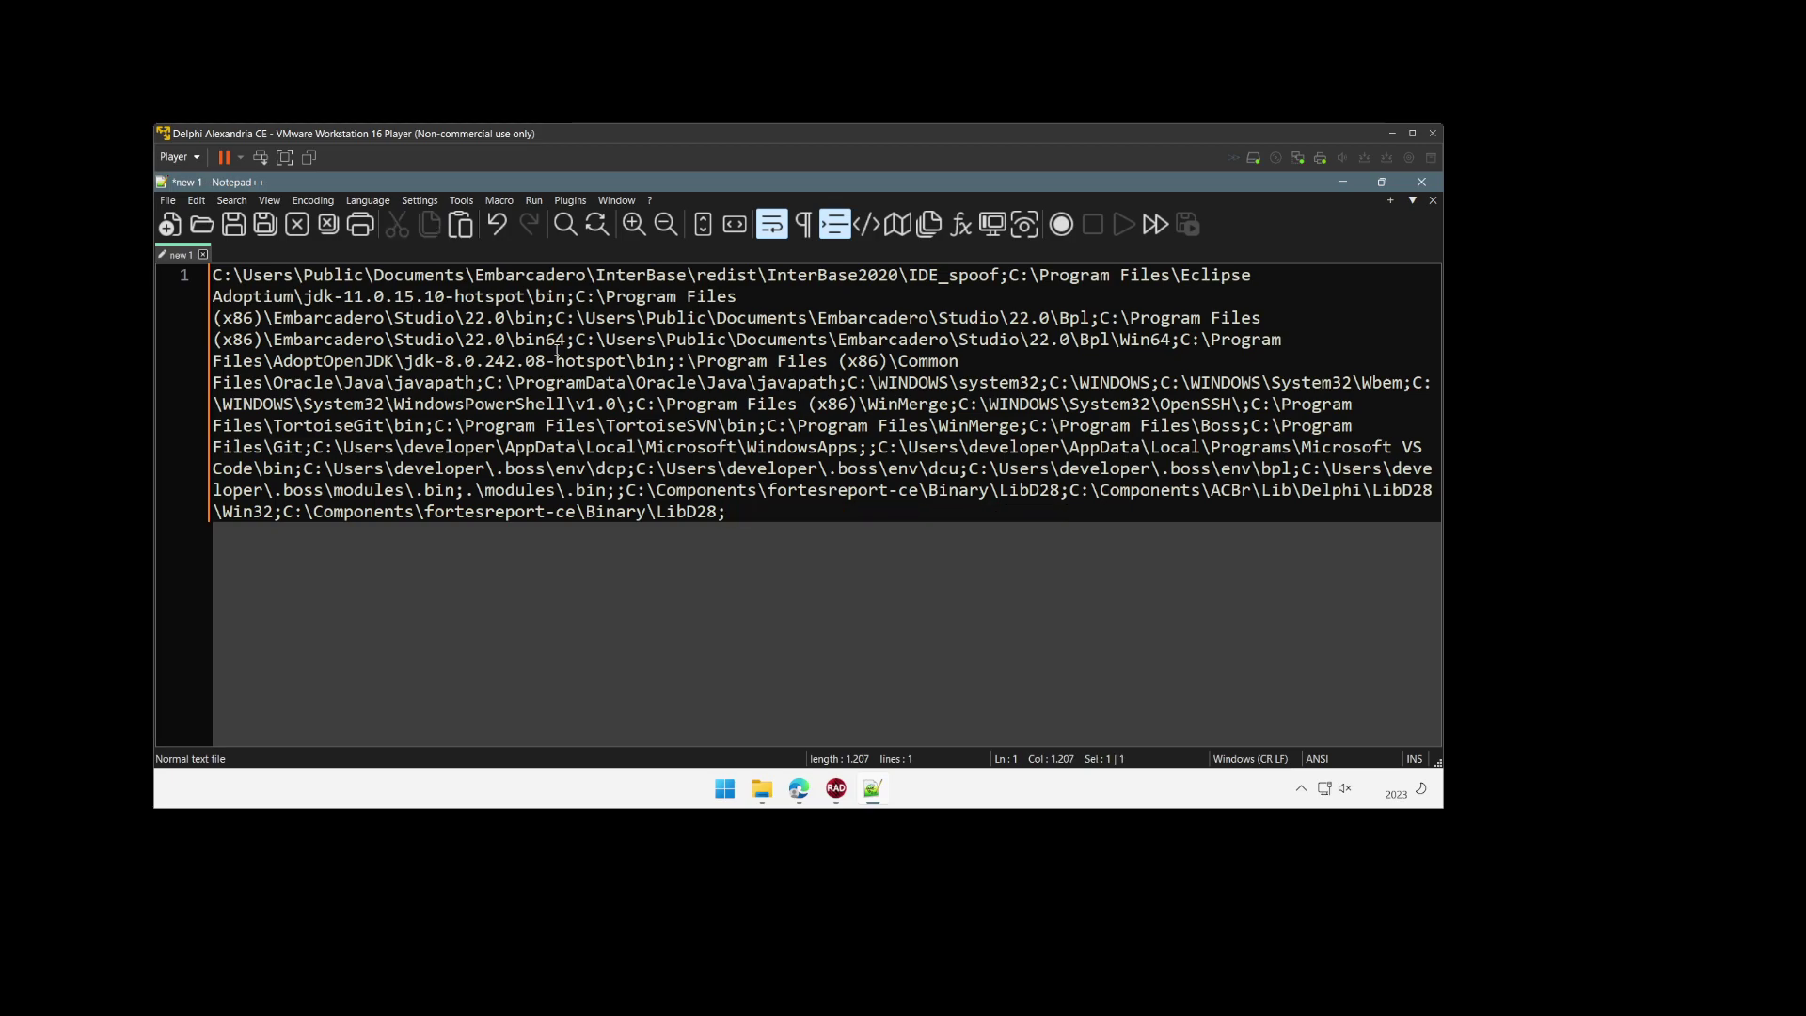
pyautogui.hotkey('ctrl', 'shift', 'Left')
pyautogui.hotkey('ctrl', 'shift', 'Left')
pyautogui.hotkey('ctrl', 'shift', 'Left')
pyautogui.hotkey('ctrl', 'shift', 'Left')
pyautogui.hotkey('ctrl', 'shift', 'Left')
pyautogui.hotkey('ctrl', 'shift', 'Left')
pyautogui.hotkey('ctrl', 'shift', 'Left')
pyautogui.hotkey('ctrl', 'shift', 'Left')
pyautogui.hotkey('ctrl', 'shift', 'Left')
pyautogui.hotkey('ctrl', 'shift', 'Left')
pyautogui.hotkey('ctrl', 'shift', 'Left')
pyautogui.hotkey('ctrl', 'shift', 'Left')
pyautogui.hotkey('ctrl', 'shift', 'Left')
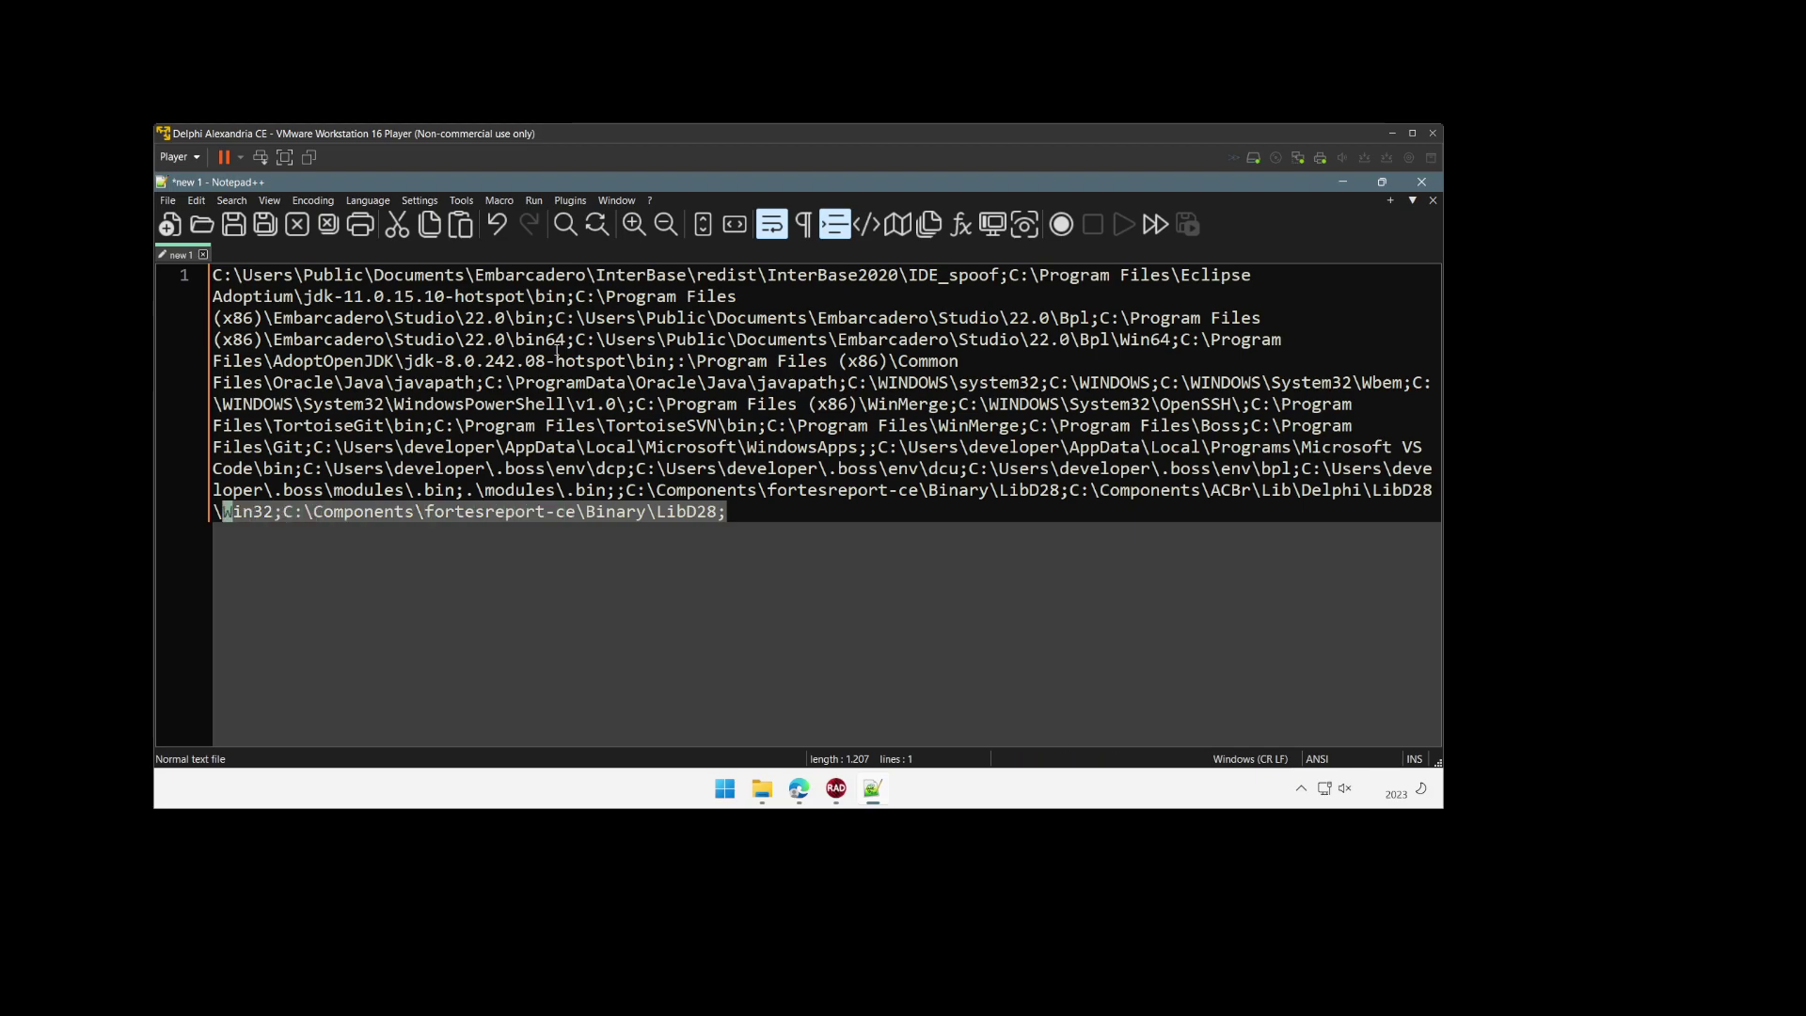
pyautogui.hotkey('ctrl', 'shift', 'Left')
pyautogui.hotkey('ctrl', 'shift', 'Left')
pyautogui.hotkey('ctrl', 'shift', 'Left')
pyautogui.hotkey('ctrl', 'shift', 'Left')
pyautogui.hotkey('ctrl', 'shift', 'Left')
pyautogui.hotkey('ctrl', 'shift', 'Left')
pyautogui.hotkey('ctrl', 'shift', 'Left')
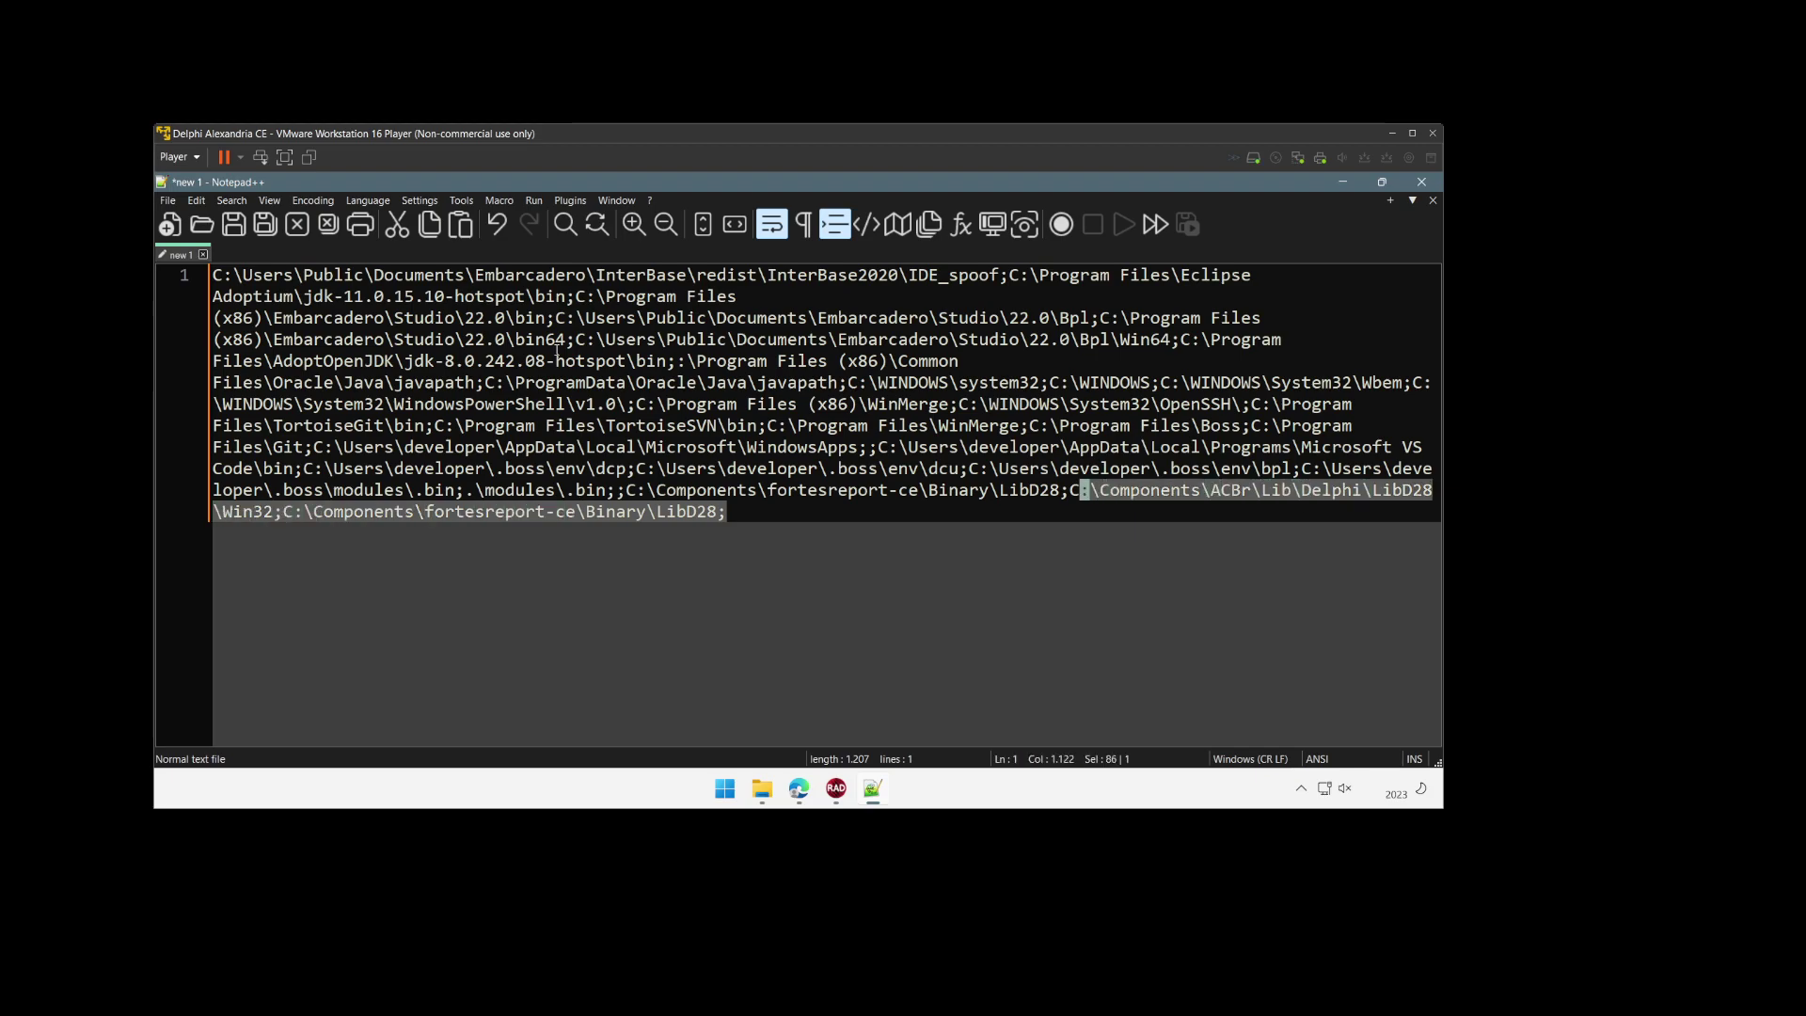
pyautogui.press('Delete')
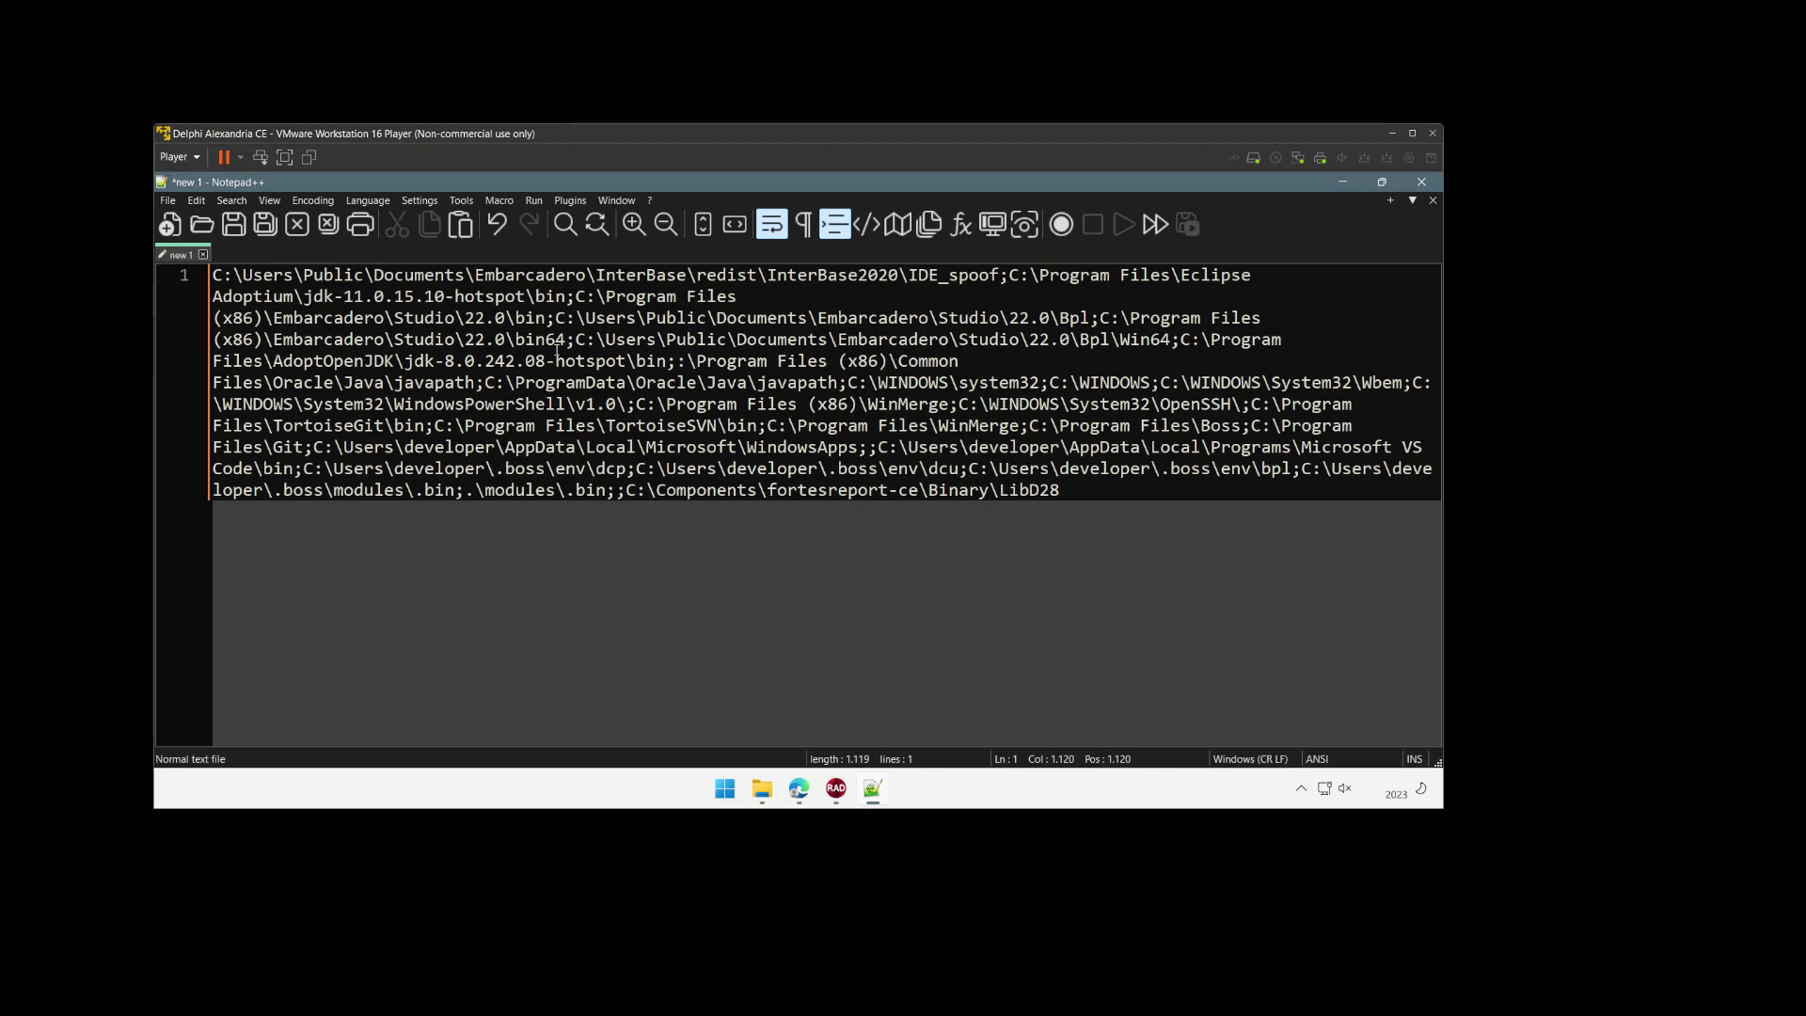
# Step: Remove the extra semicolon before the remaining C:\Components\fortesreport-ce\Binary\LibD28 entry
pyautogui.hotkey('ctrl', 'Left')
pyautogui.hotkey('ctrl', 'Left')
pyautogui.hotkey('ctrl', 'Left')
pyautogui.hotkey('ctrl', 'Left')
pyautogui.hotkey('ctrl', 'Left')
pyautogui.hotkey('ctrl', 'Left')
pyautogui.hotkey('ctrl', 'Left')
pyautogui.hotkey('ctrl', 'Left')
pyautogui.hotkey('ctrl', 'Left')
pyautogui.hotkey('ctrl', 'Left')
pyautogui.press('Left')
pyautogui.press('BackSpace')
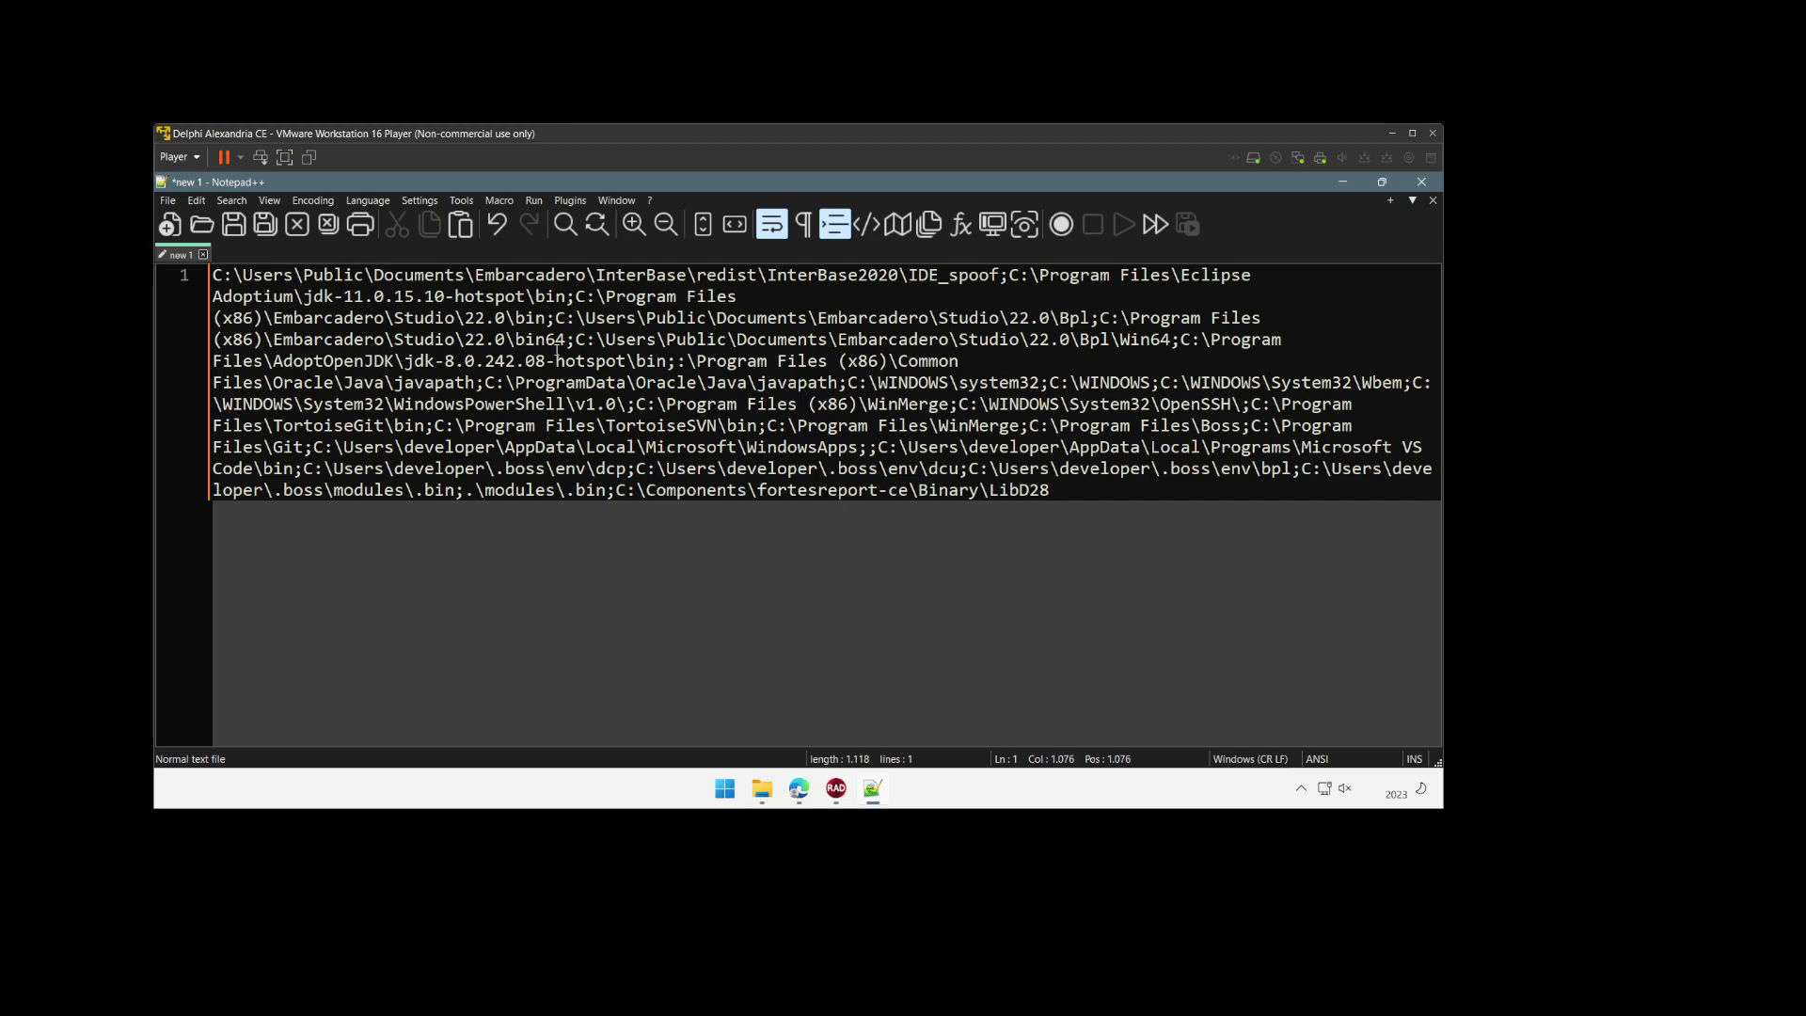
# Step: Compare the remaining fortesreport-ce entry in the PATH text with the address of the folder inside fortesreport-ce\Binary in File Explorer
pyautogui.hotkey('shift', 'End')
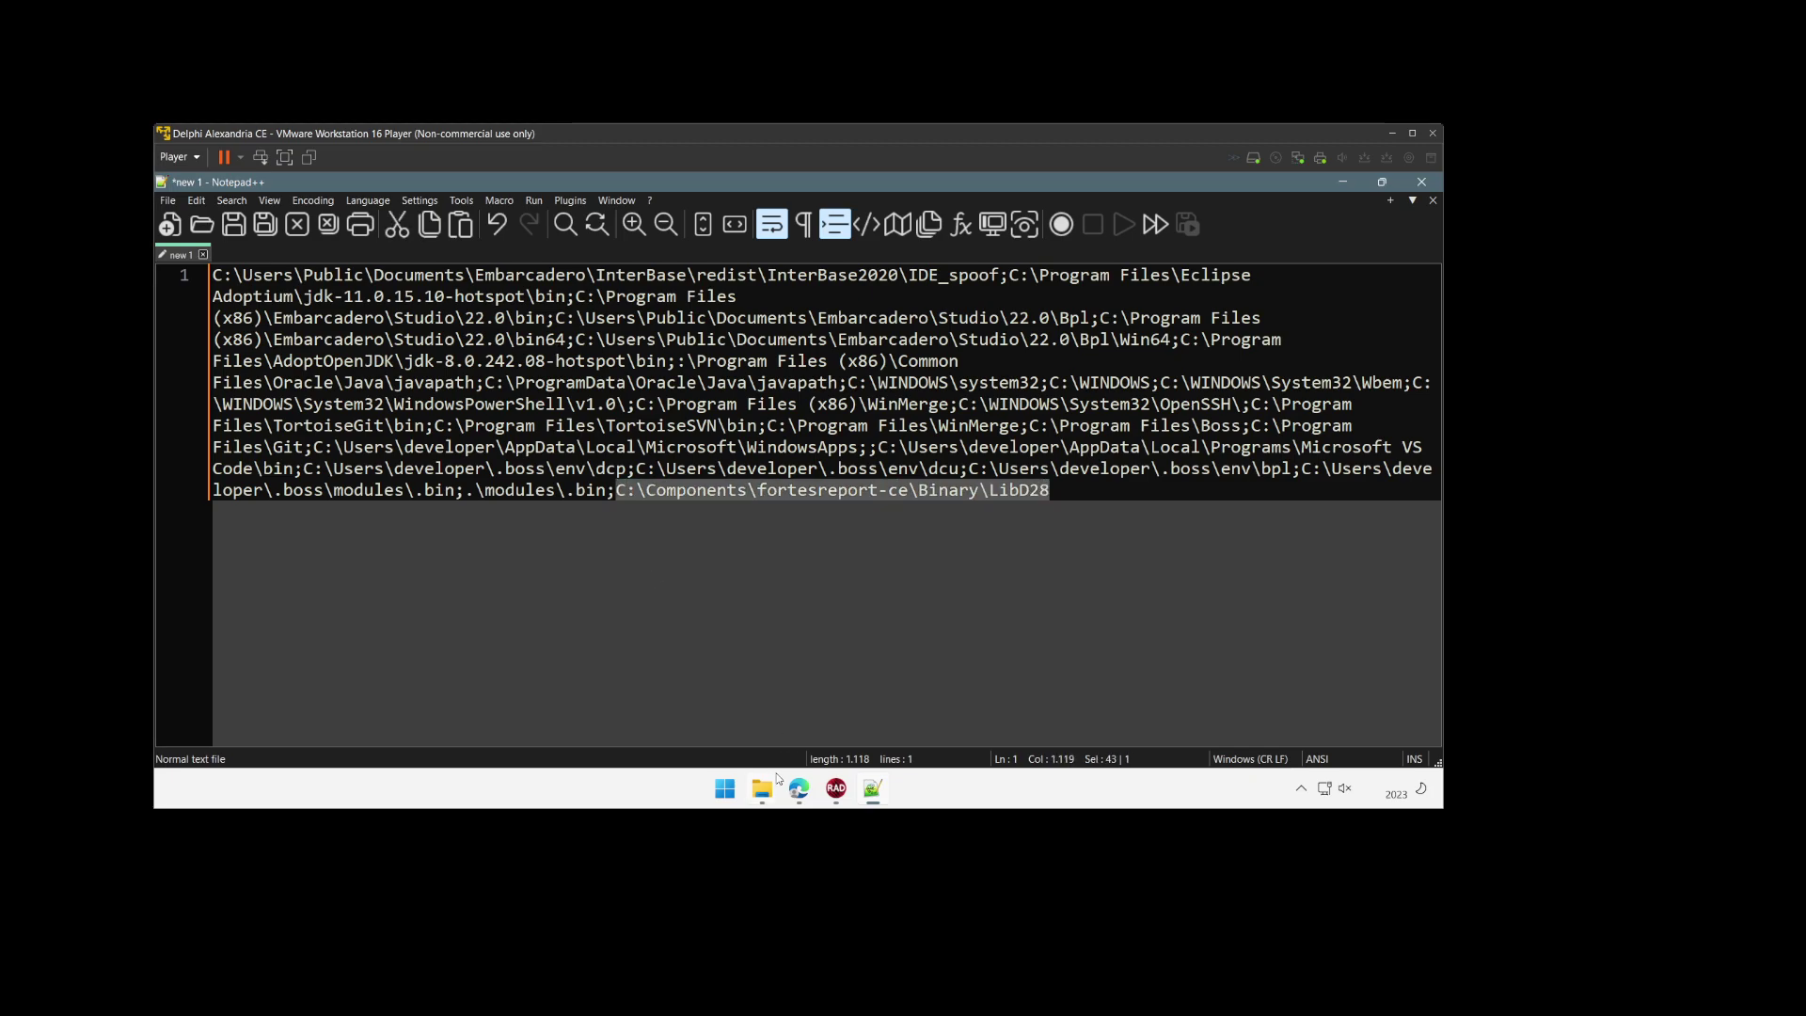
pyautogui.moveTo(770, 790)
pyautogui.click(719, 730)
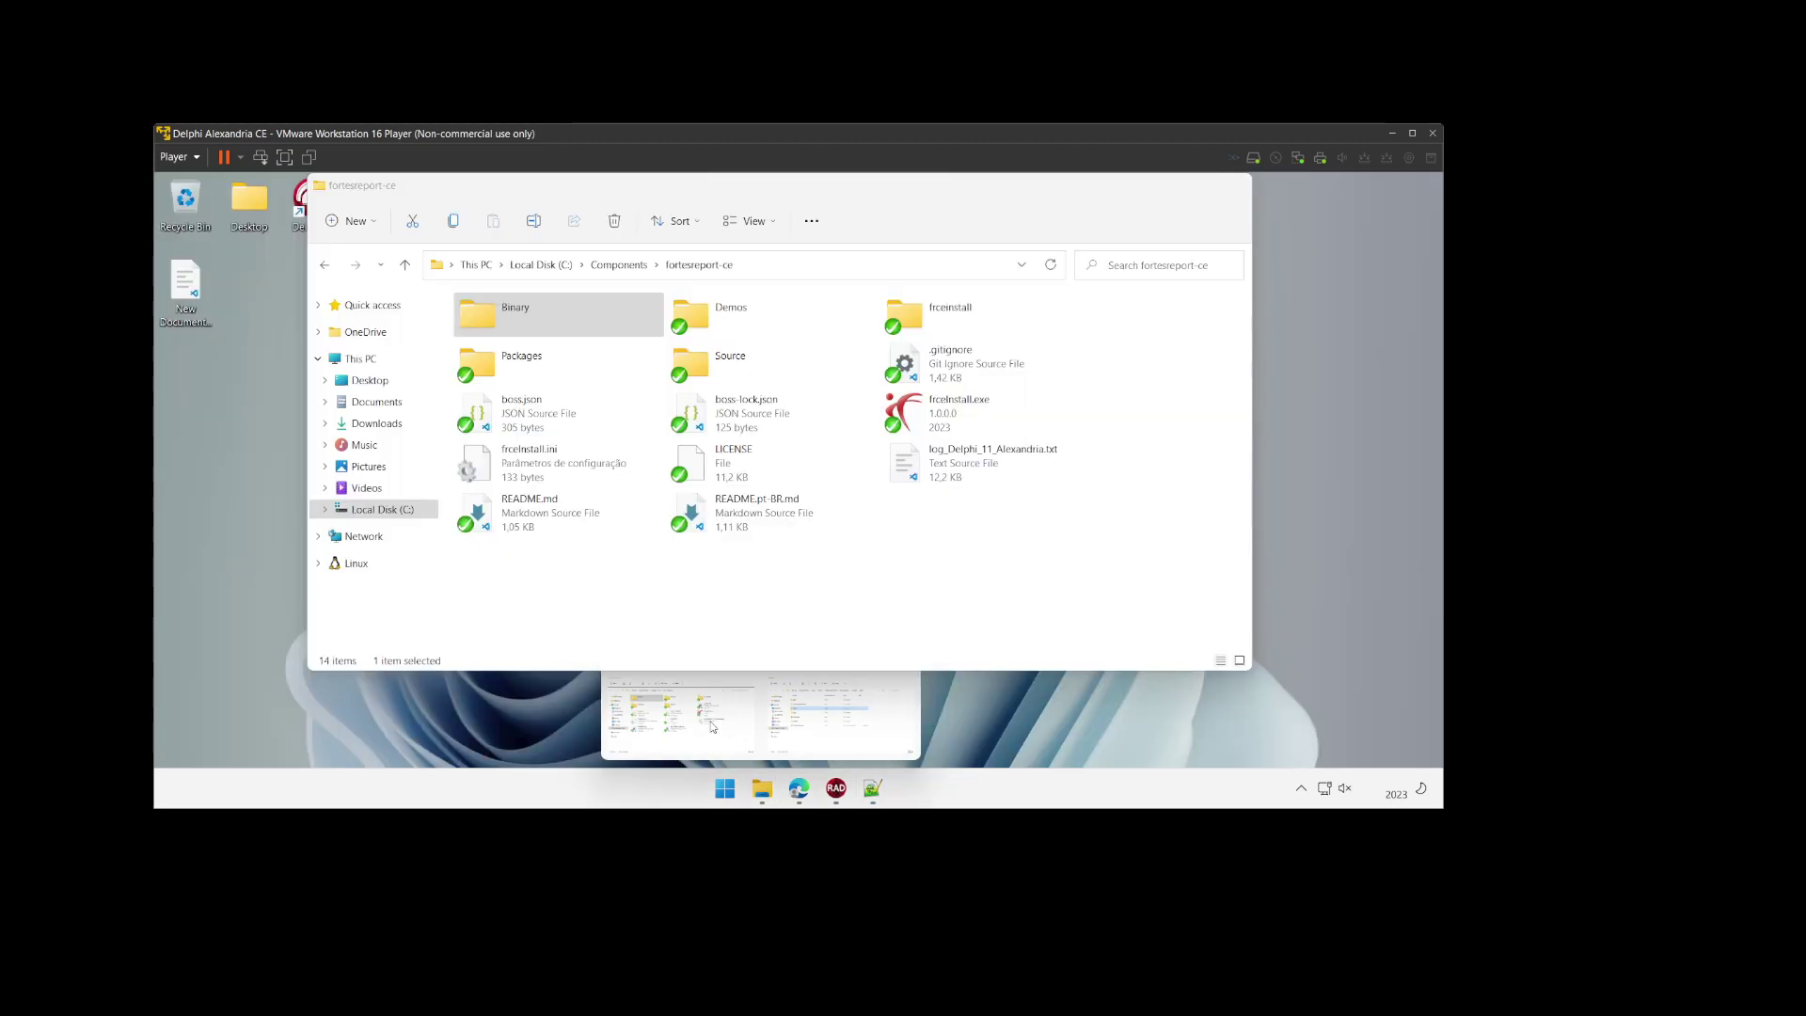
pyautogui.doubleClick(543, 329)
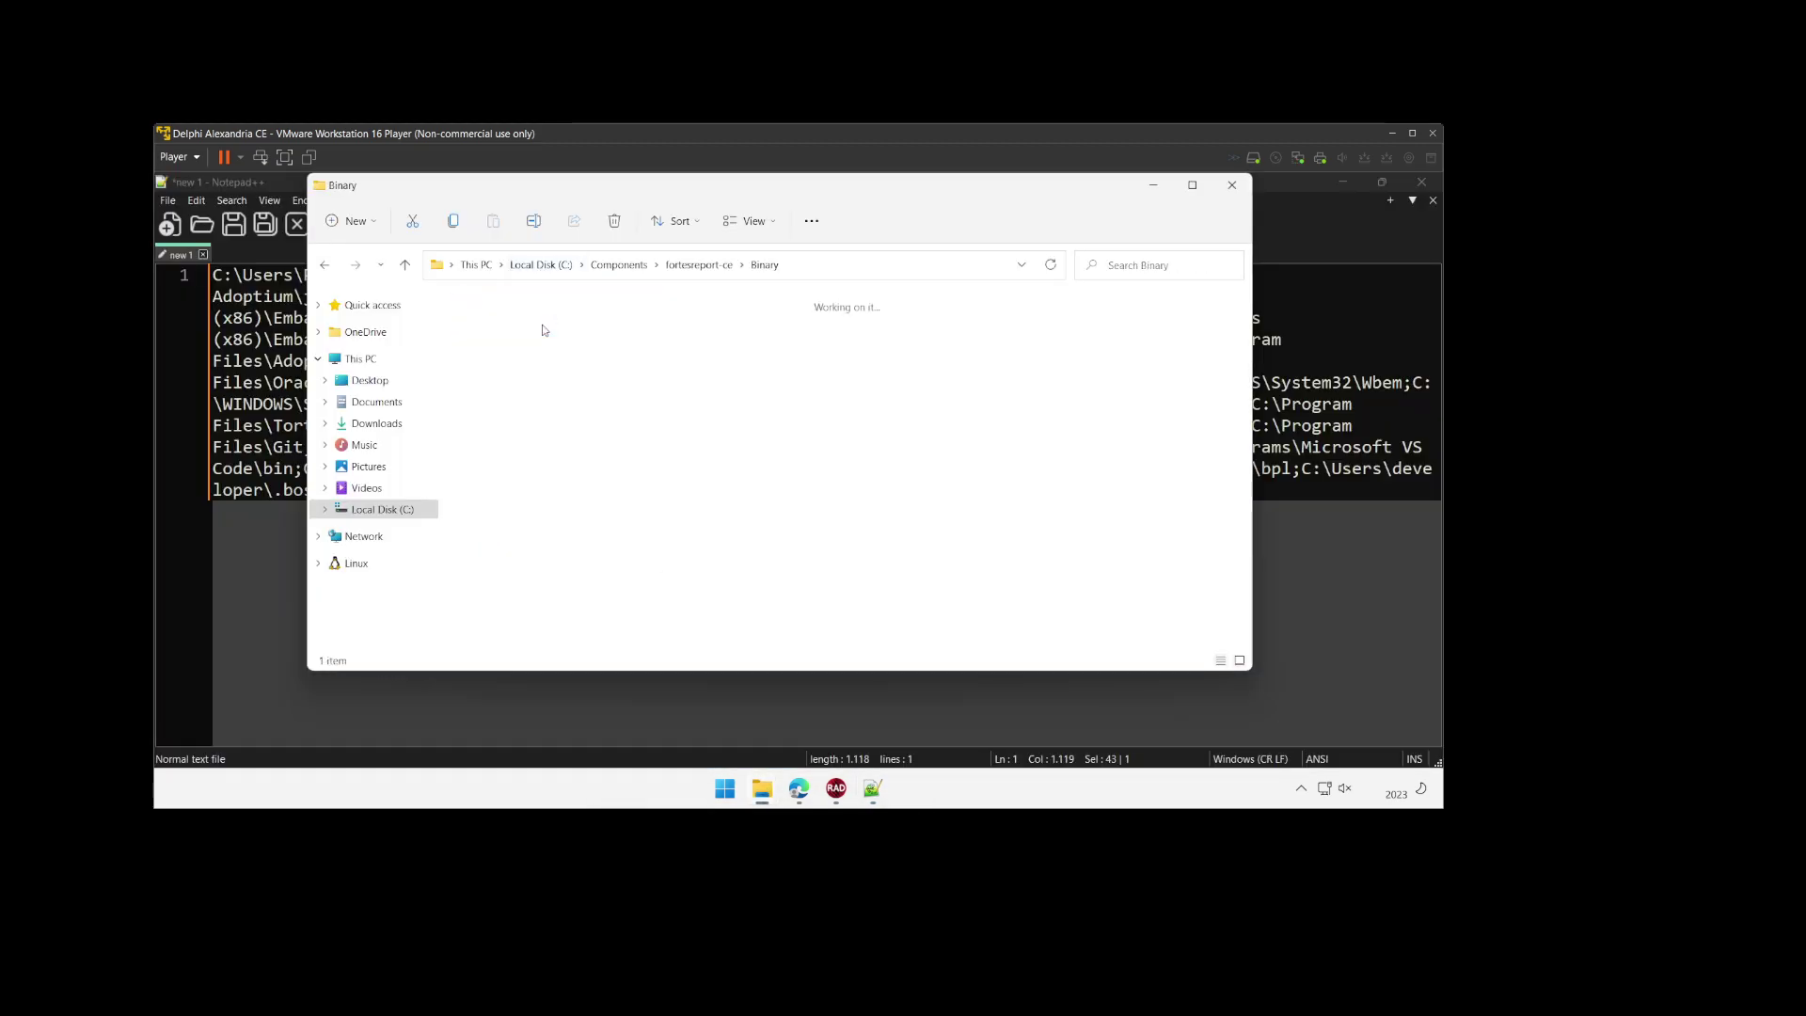
pyautogui.doubleClick(543, 329)
pyautogui.click(850, 269)
pyautogui.click(1279, 584)
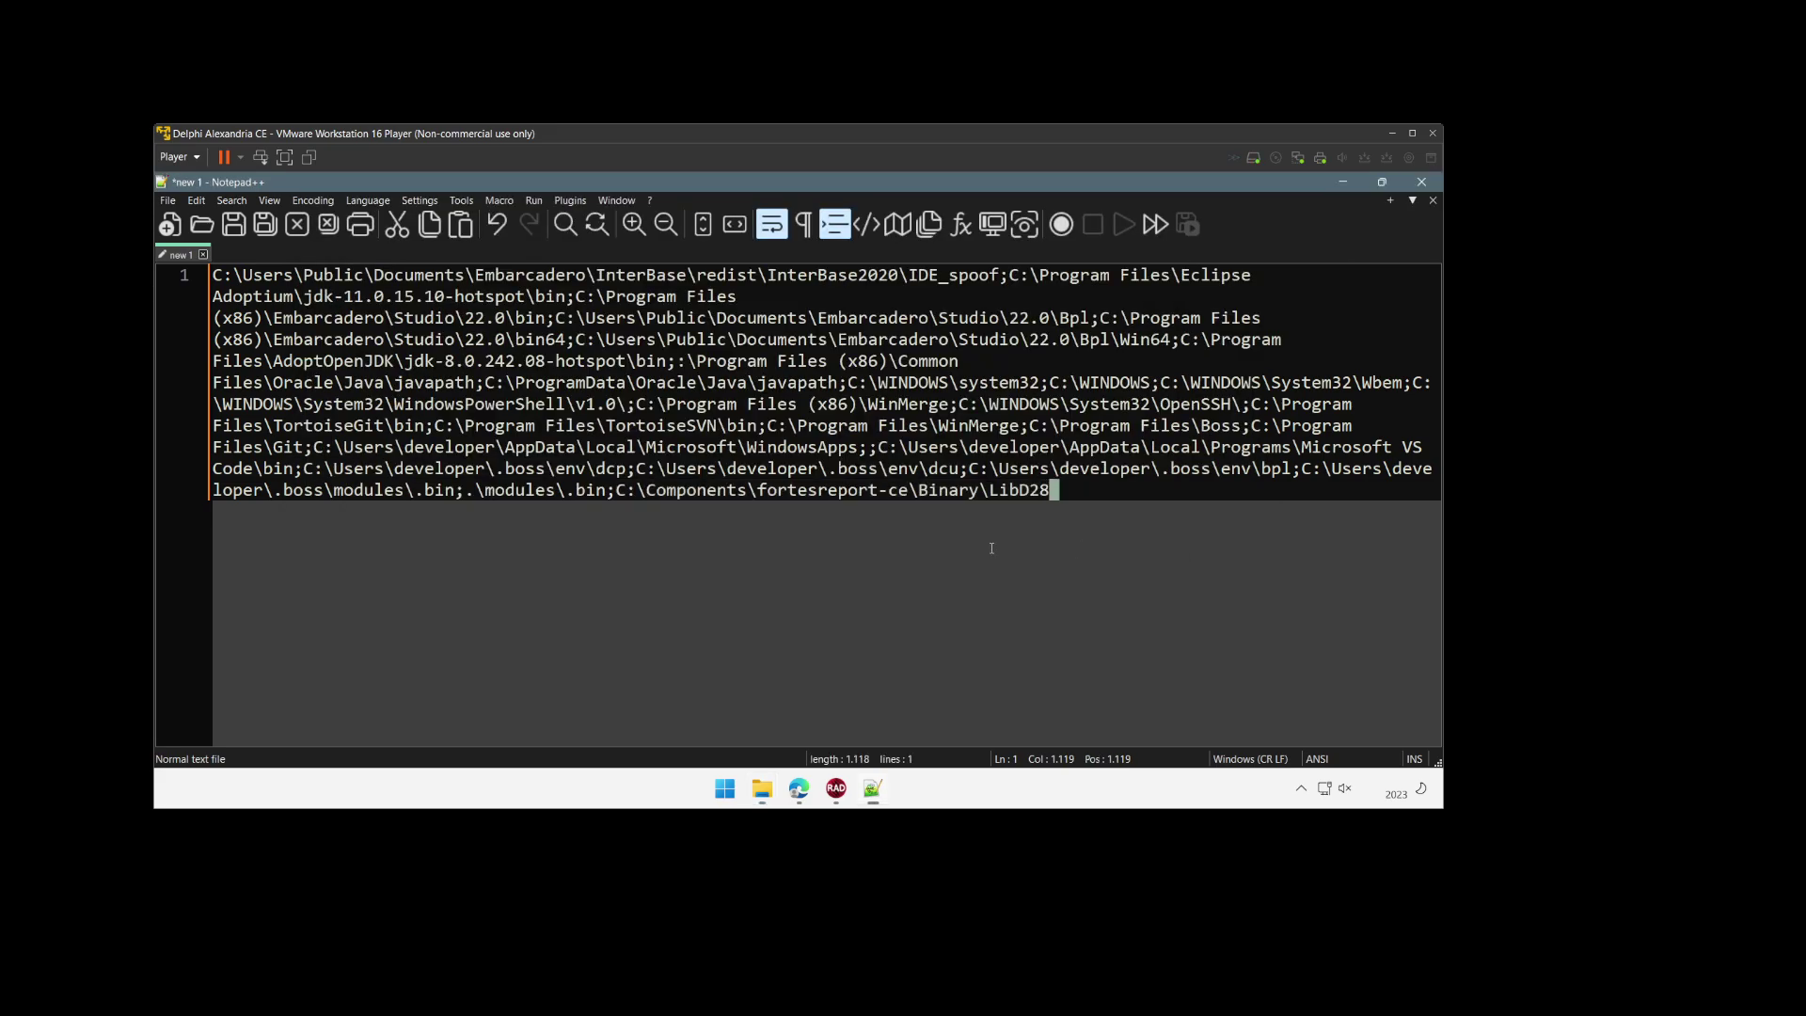
pyautogui.moveTo(615, 496); pyautogui.dragTo(1070, 488)
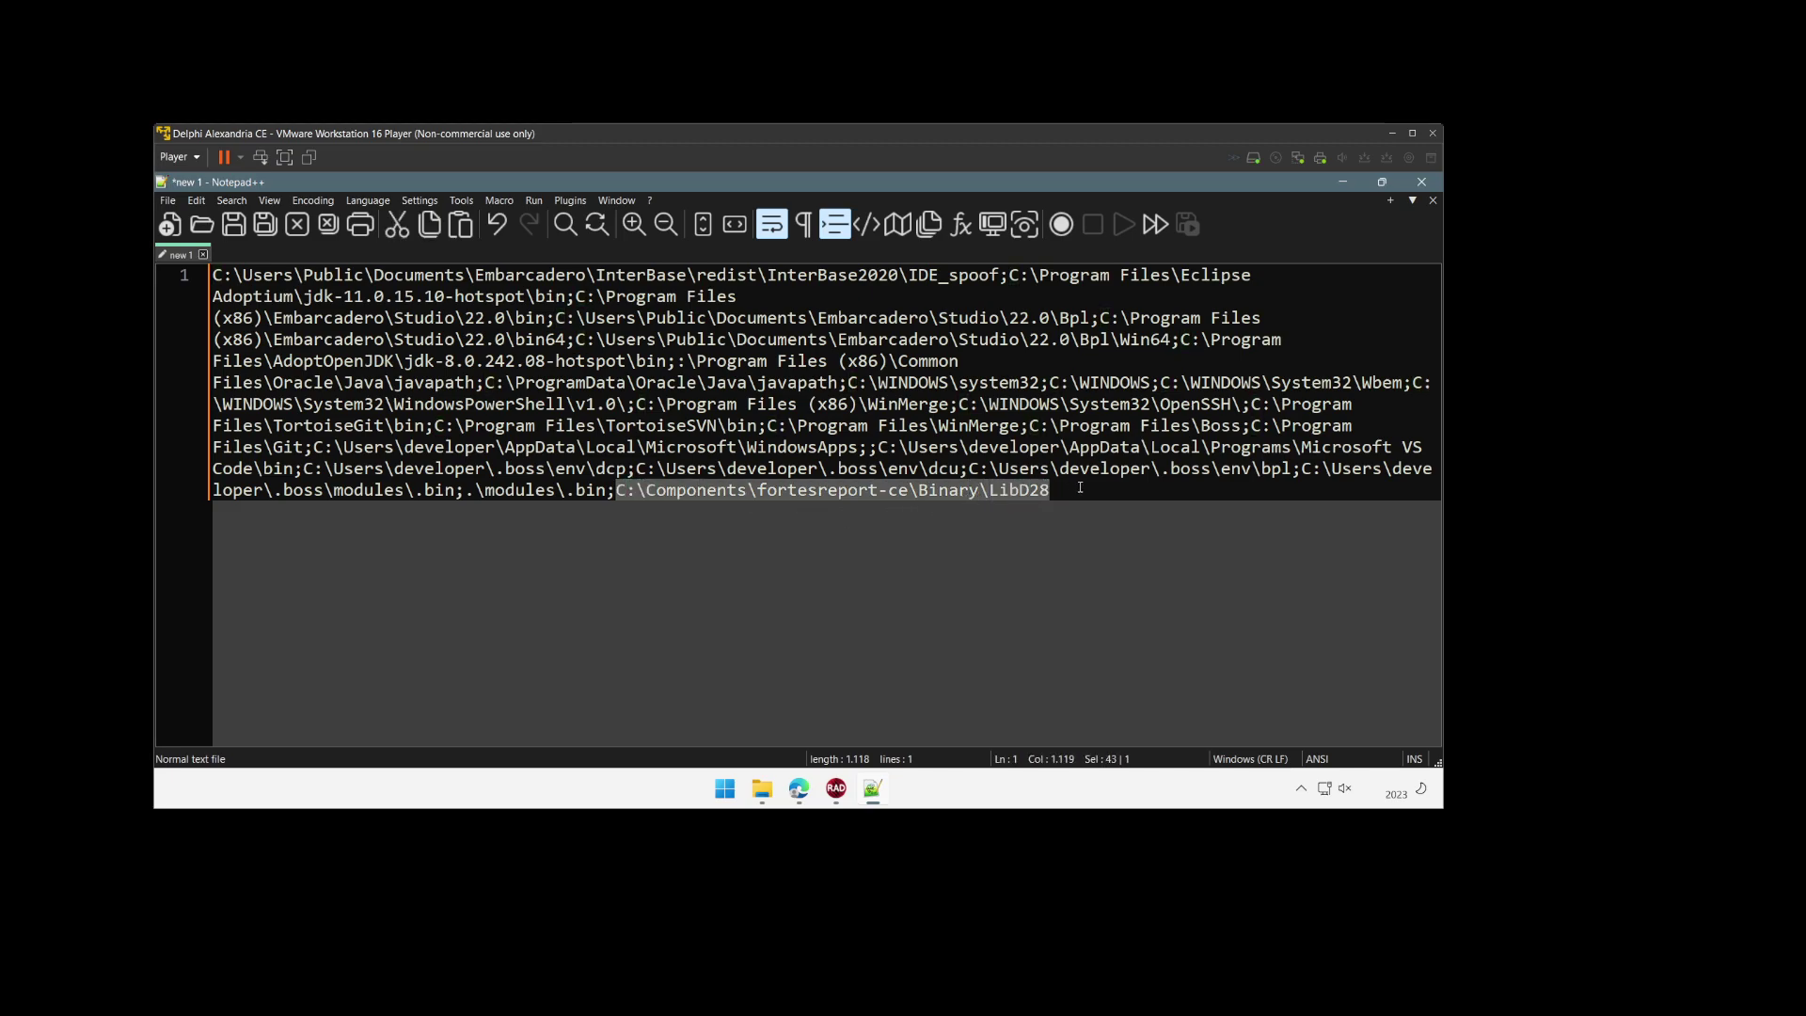
pyautogui.click(1079, 487)
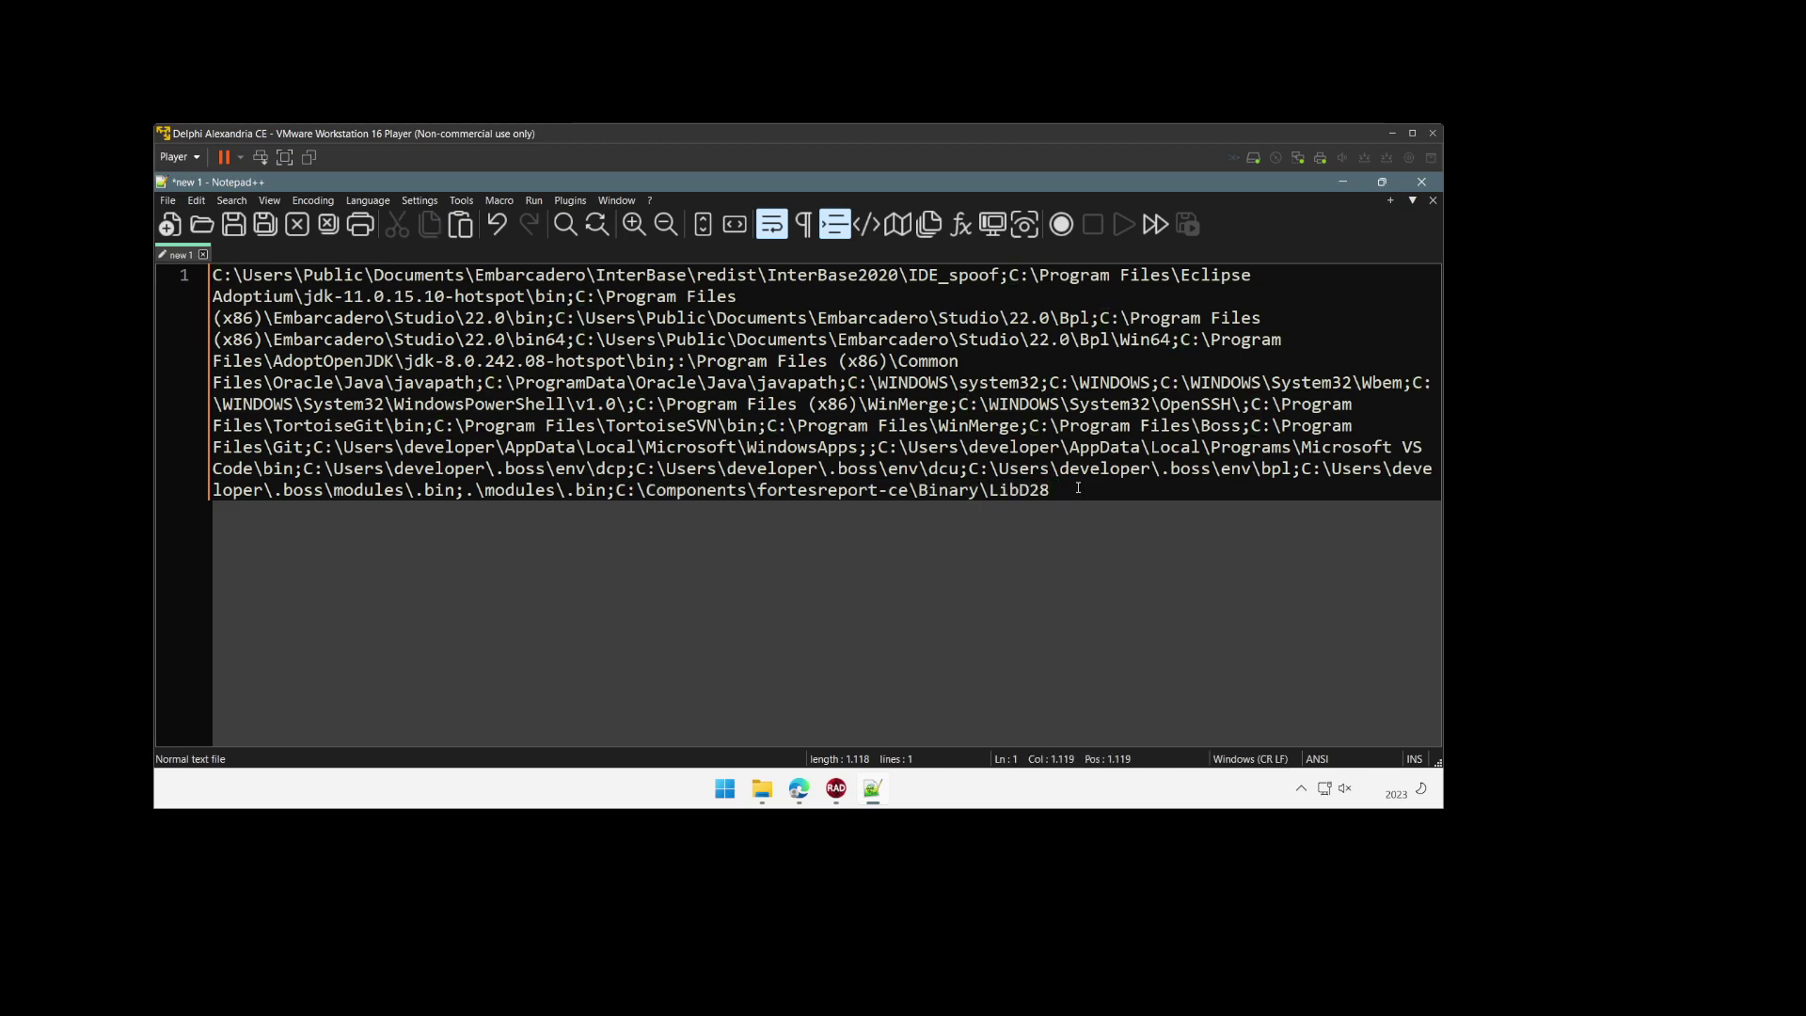
pyautogui.moveTo(1079, 487); pyautogui.dragTo(620, 500)
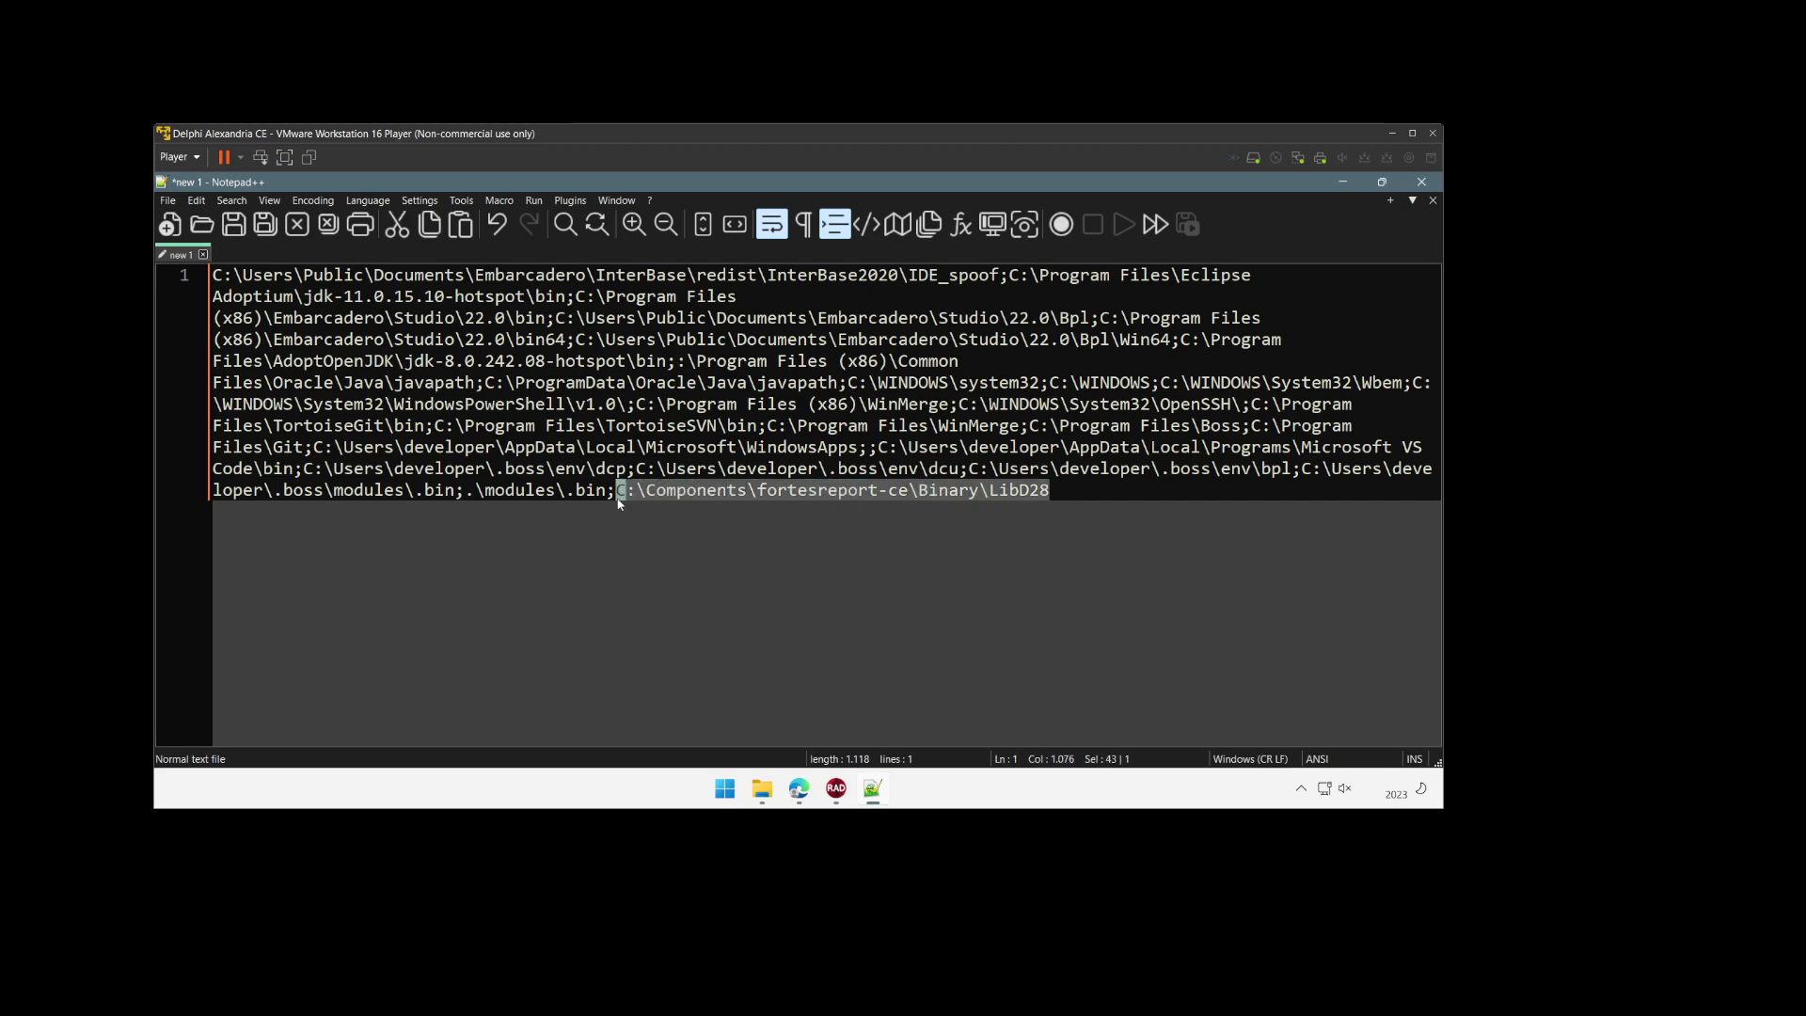
# Step: Remove the extra semicolon after the WindowsApps entry and copy the entire cleaned PATH text
pyautogui.click(862, 445)
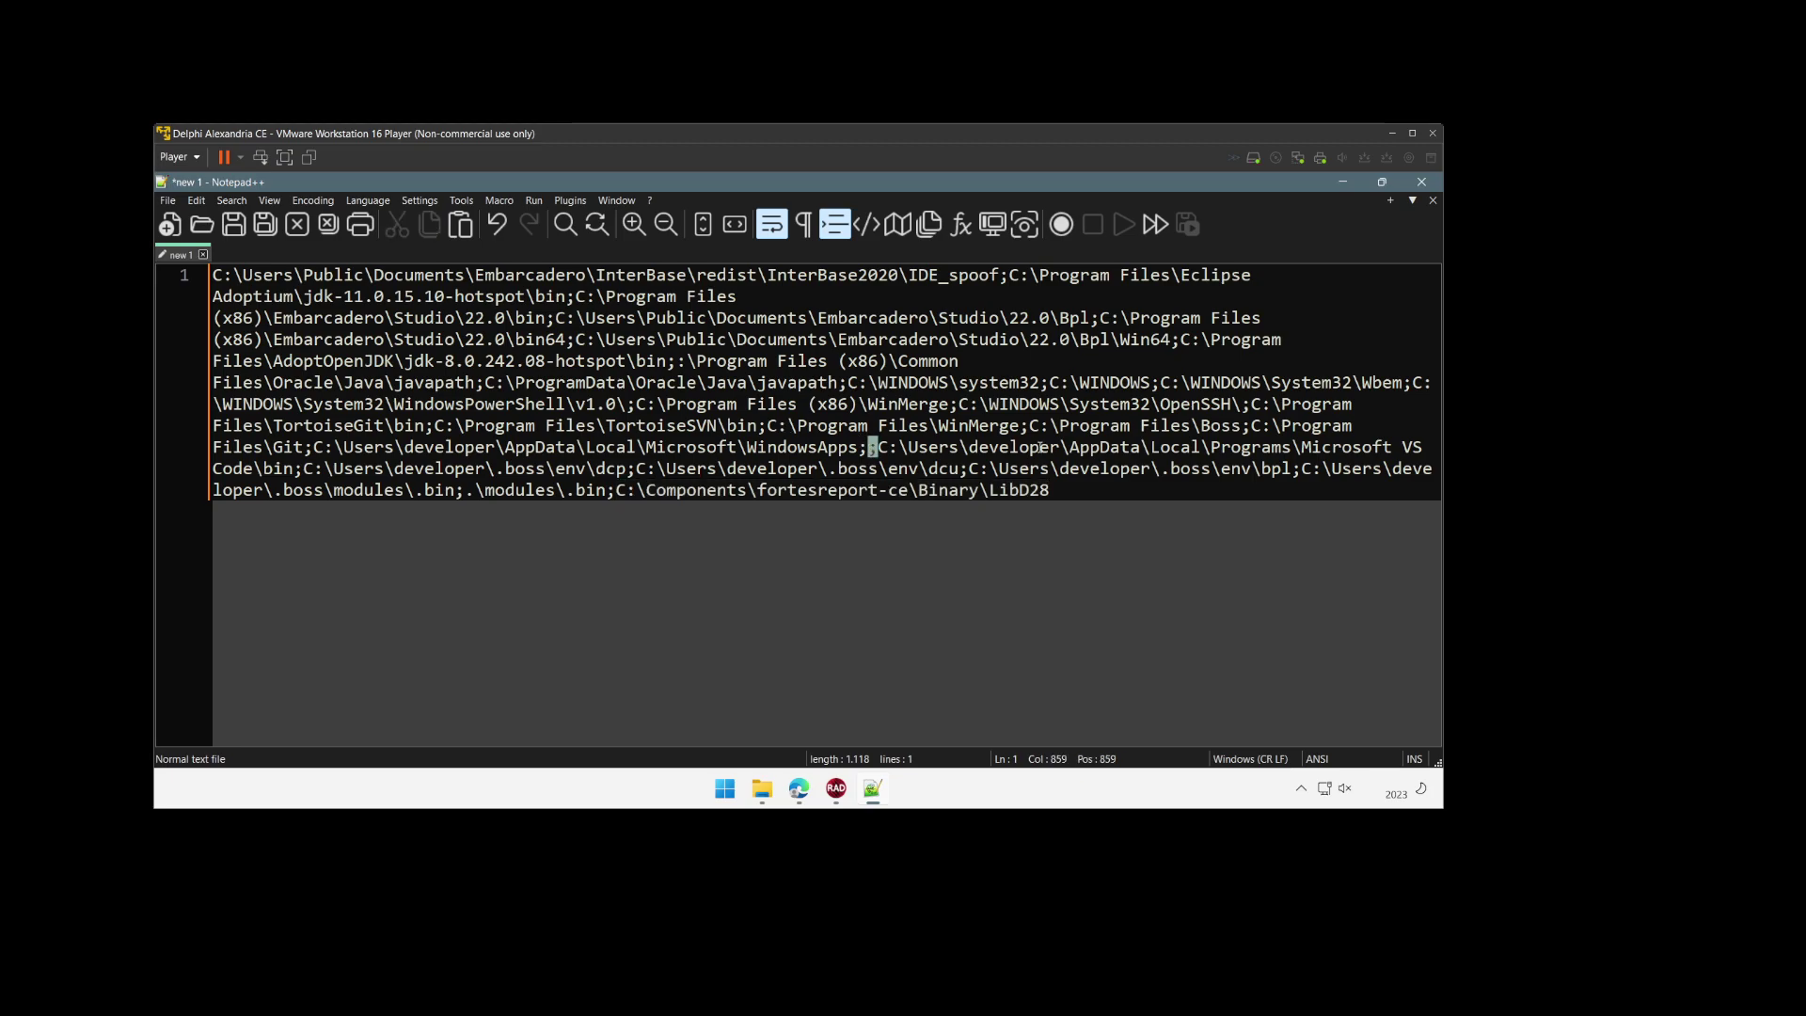
pyautogui.press('Delete')
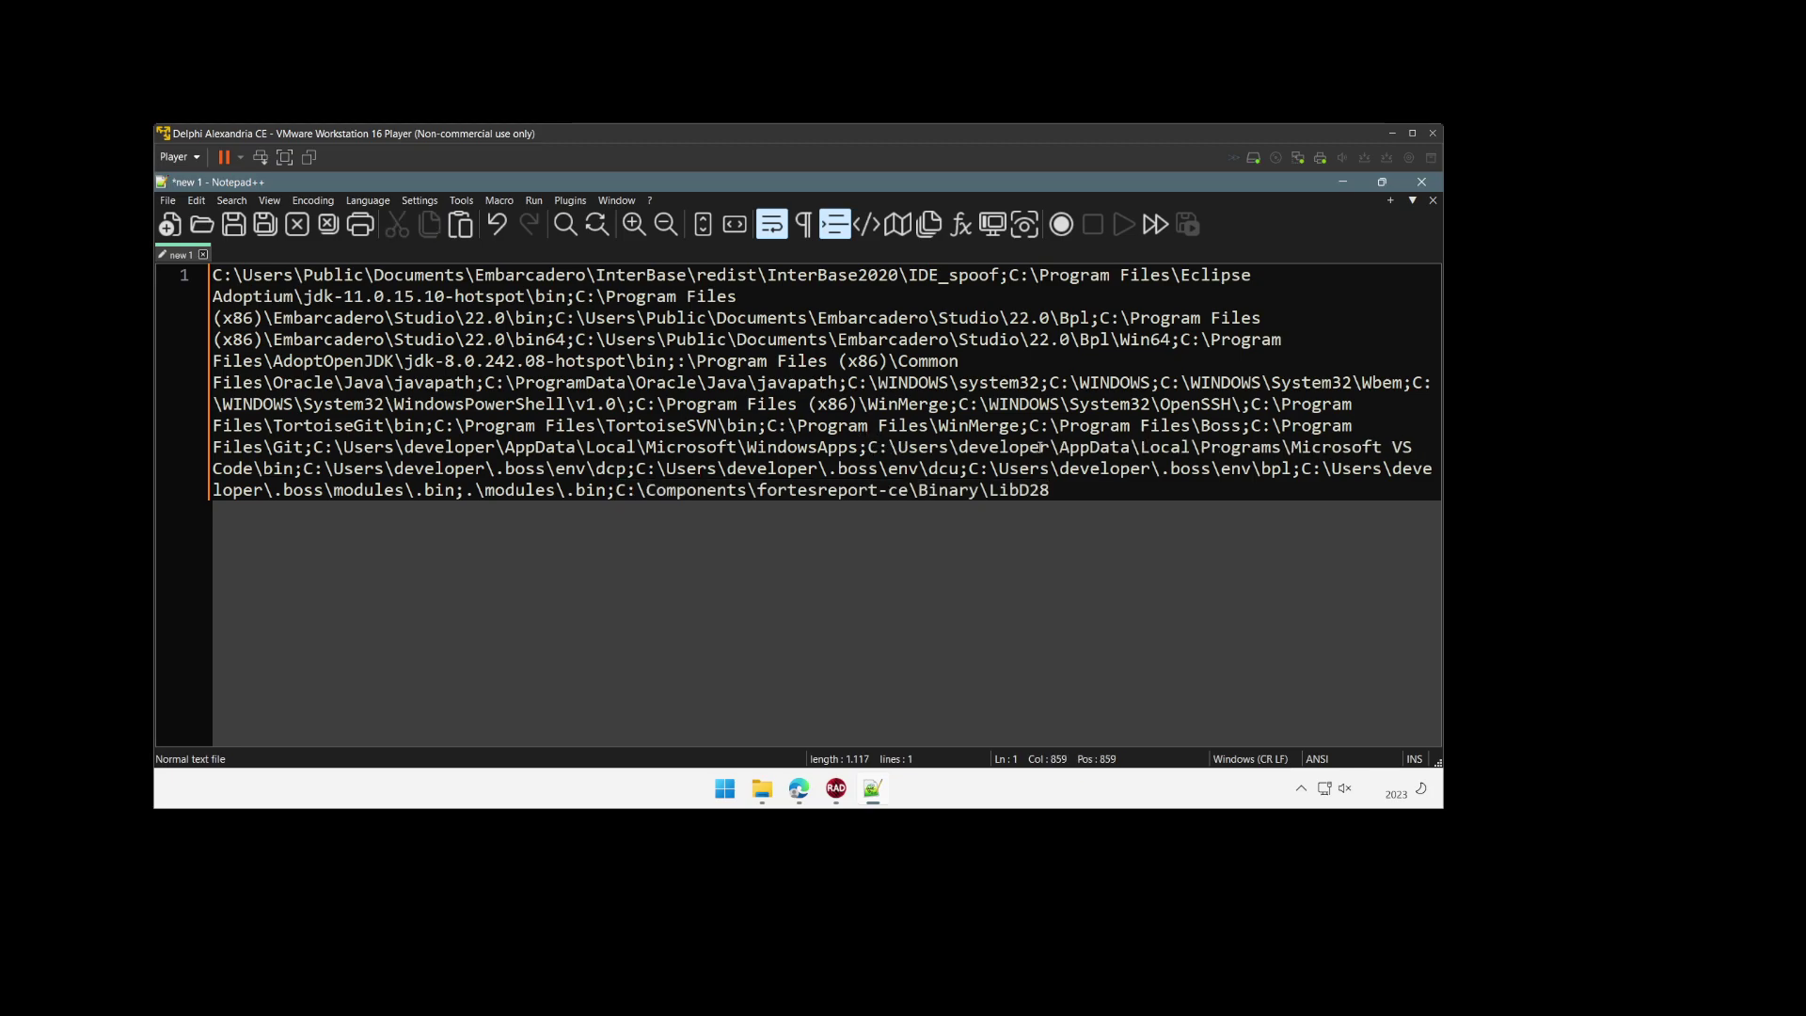
pyautogui.hotkey('ctrl', 'End')
pyautogui.hotkey('ctrl', 'a')
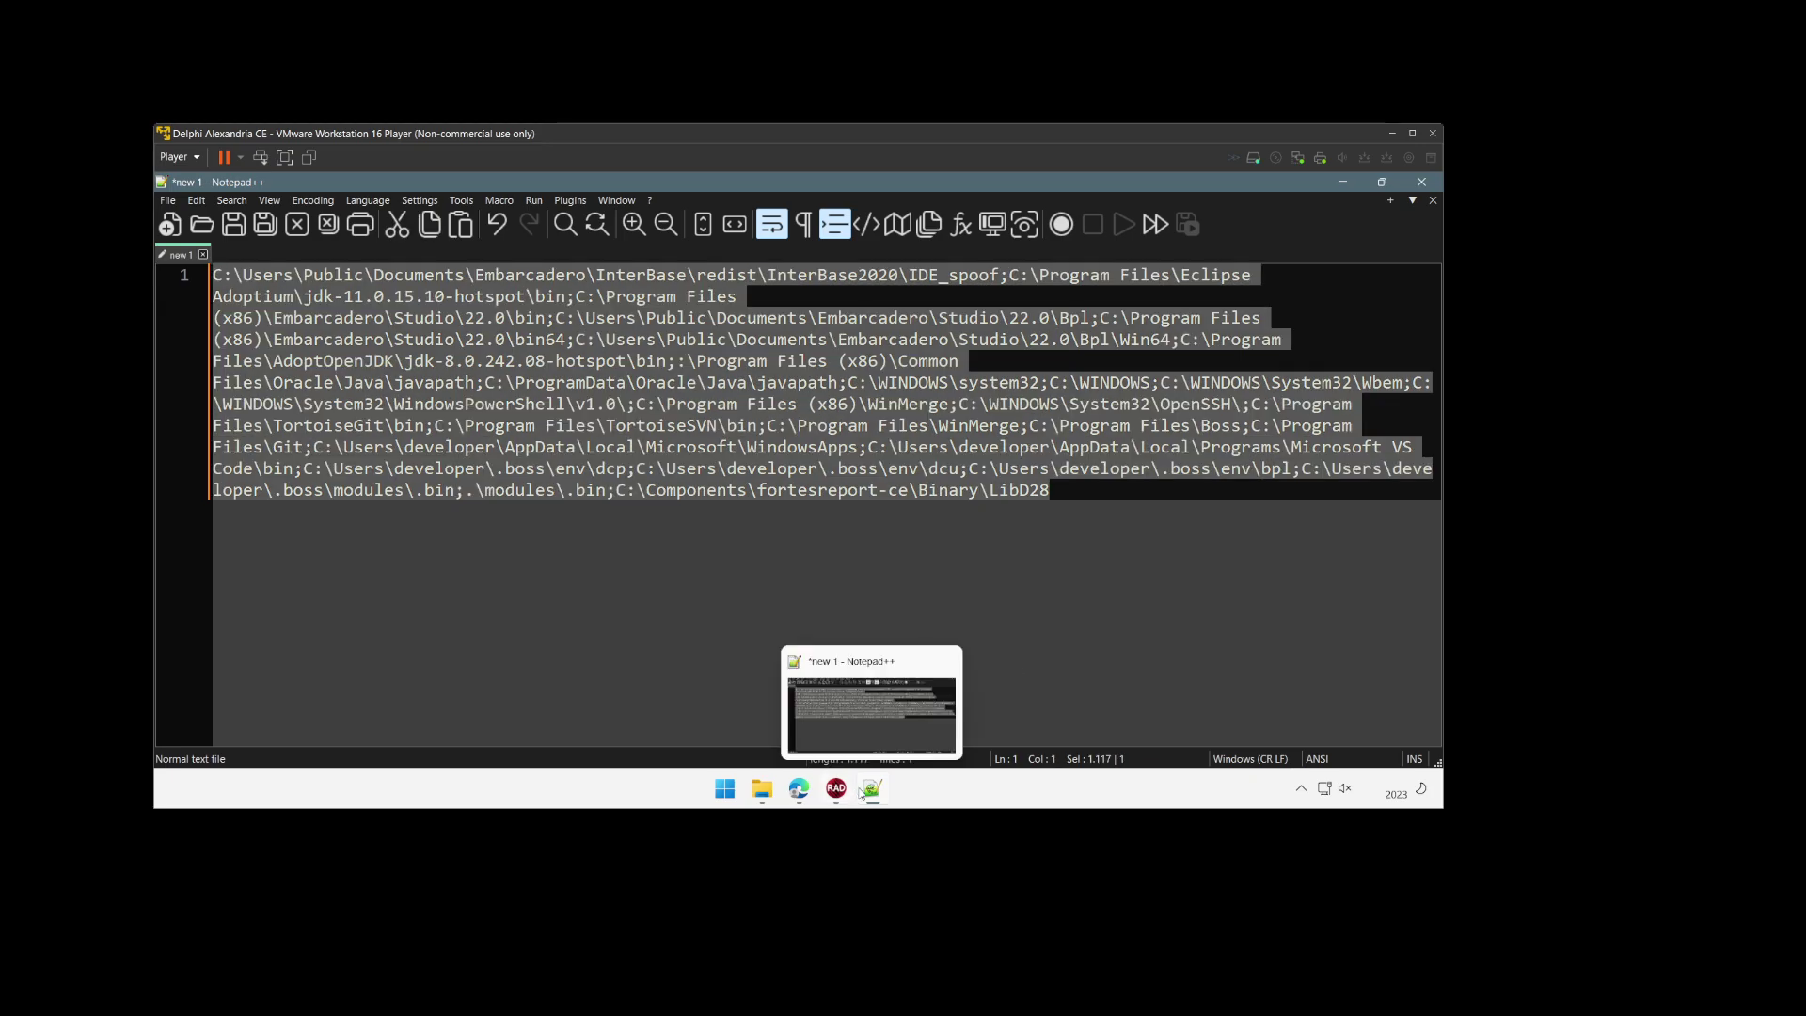
# Step: Switch to Delphi and replace the PATH user variable's value with the cleaned PATH text, then accept the edit
pyautogui.click(836, 788)
pyautogui.click(849, 700)
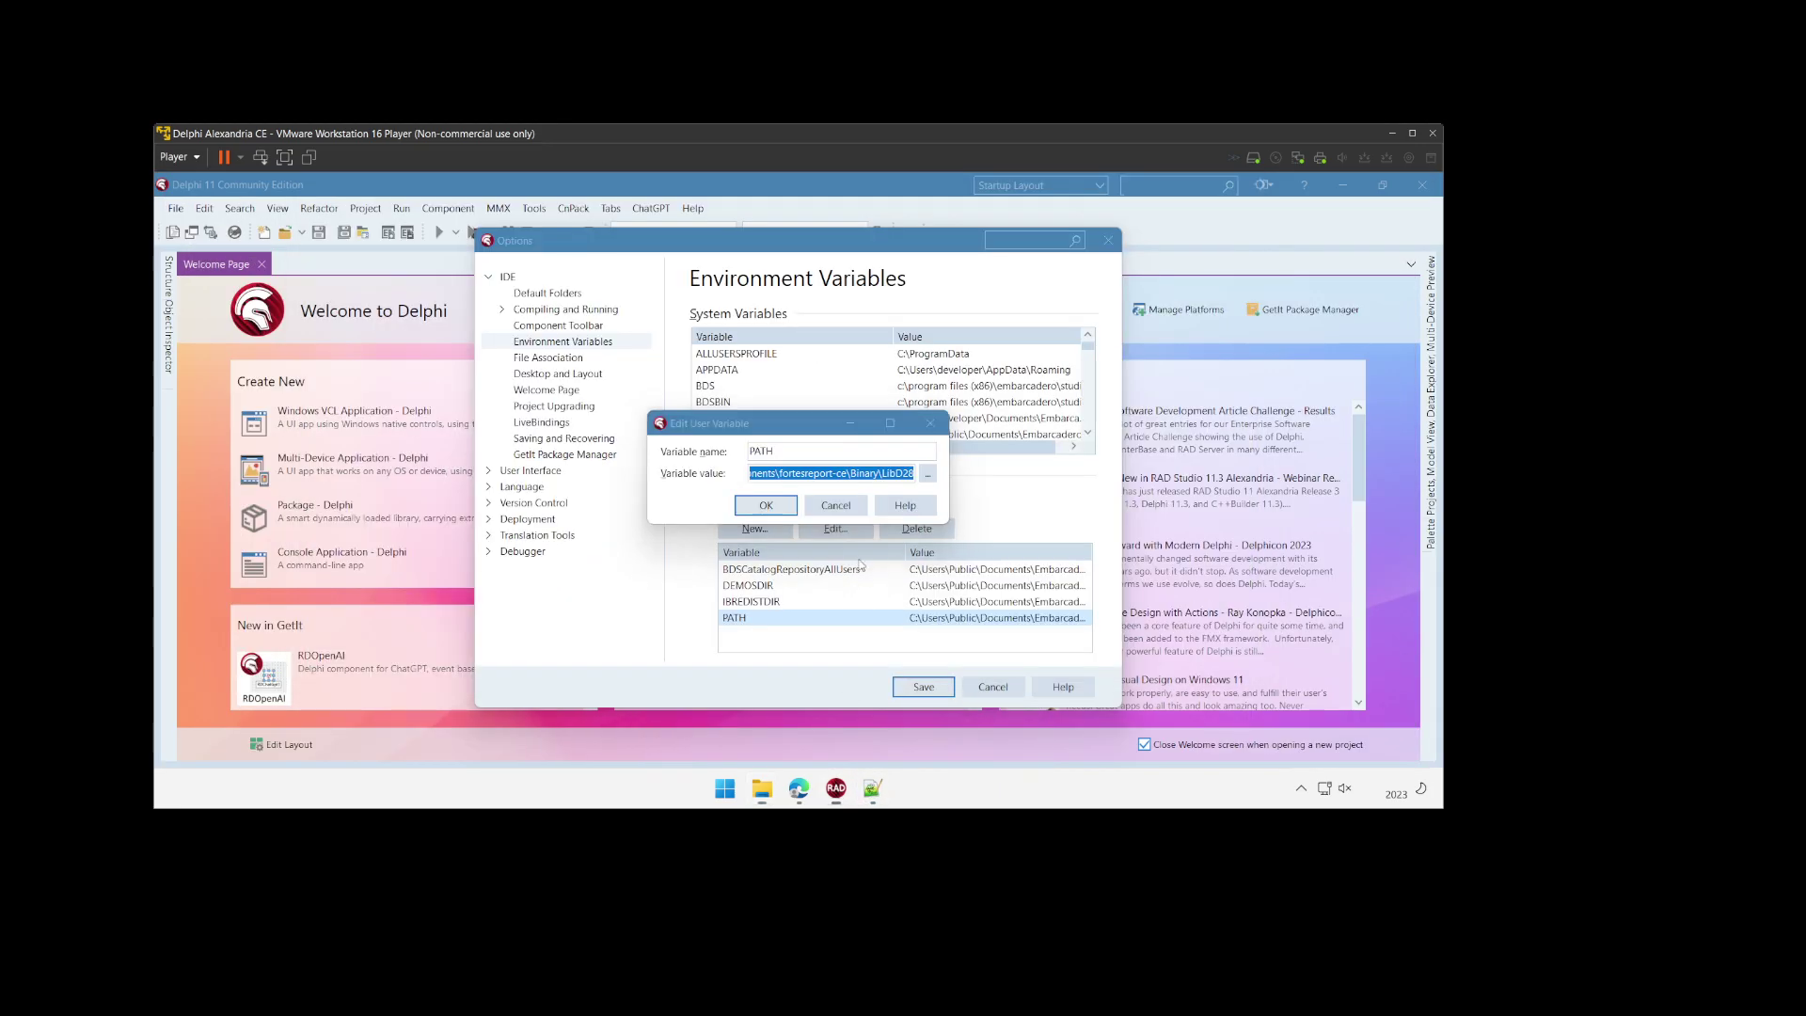
pyautogui.hotkey('ctrl', 'v')
pyautogui.click(789, 512)
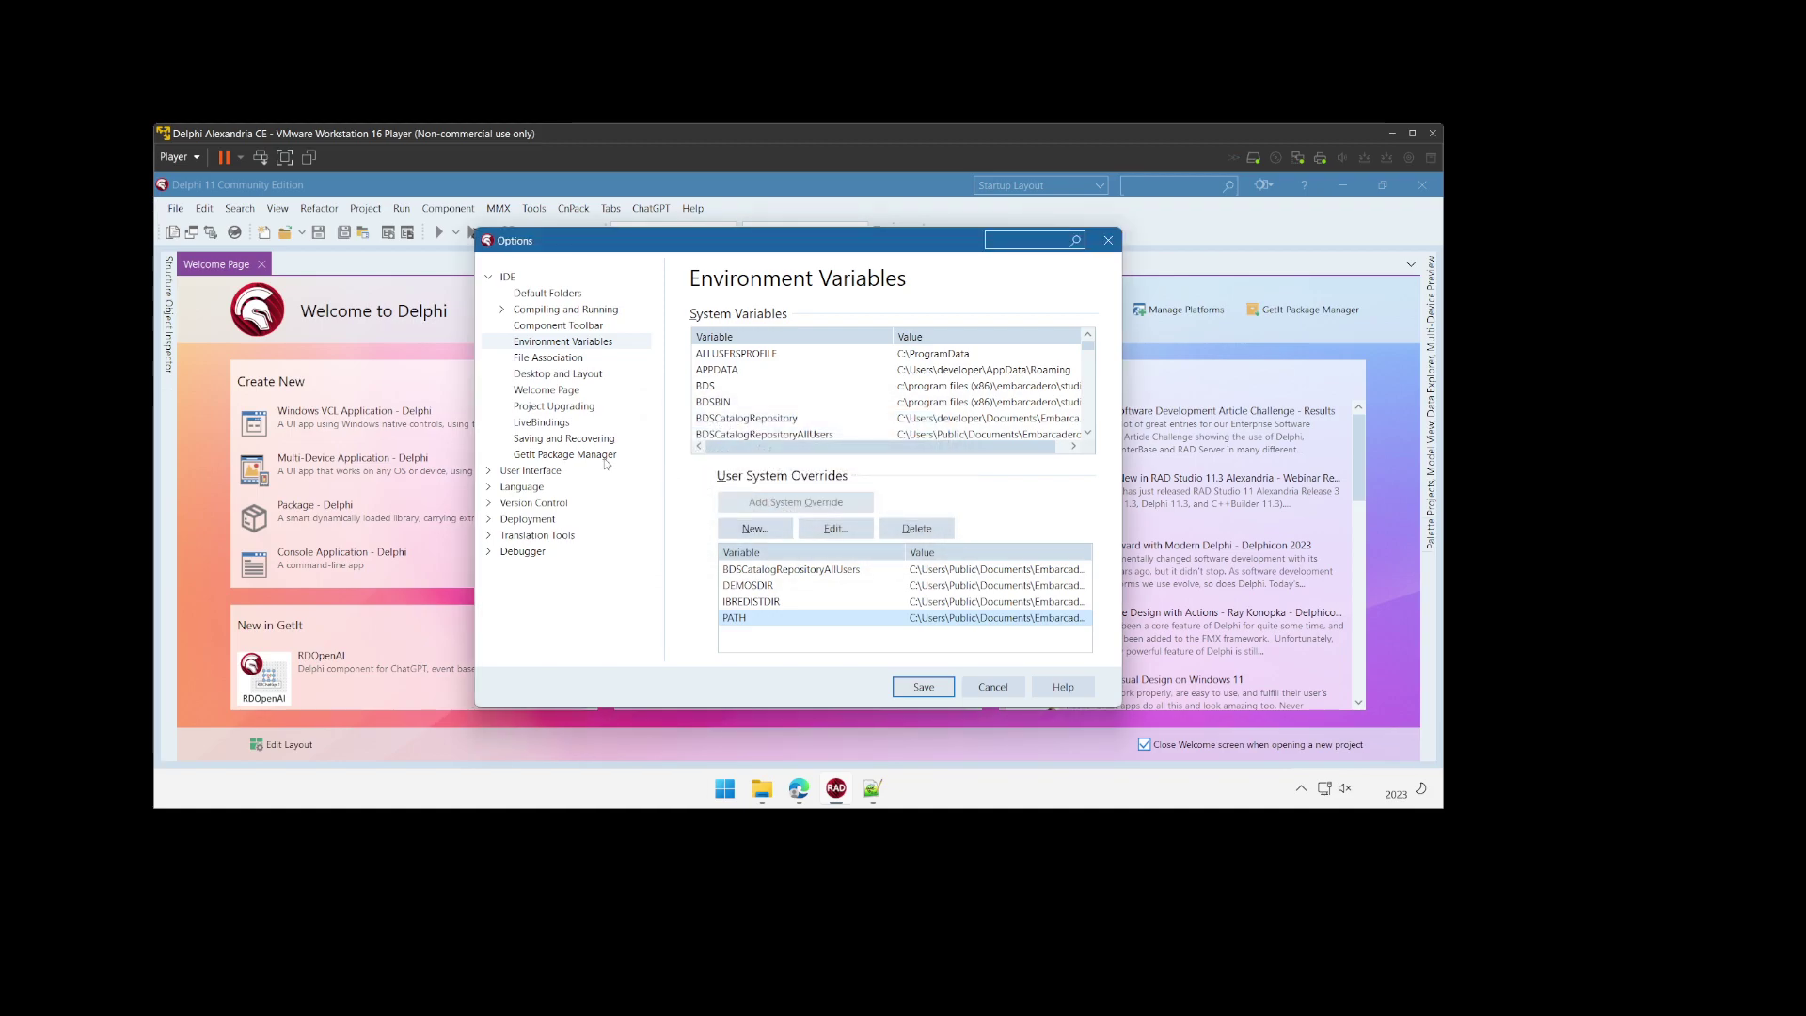
# Step: Go to the Delphi language Library options and open the Windows 32-bit library path's directory list
pyautogui.click(488, 277)
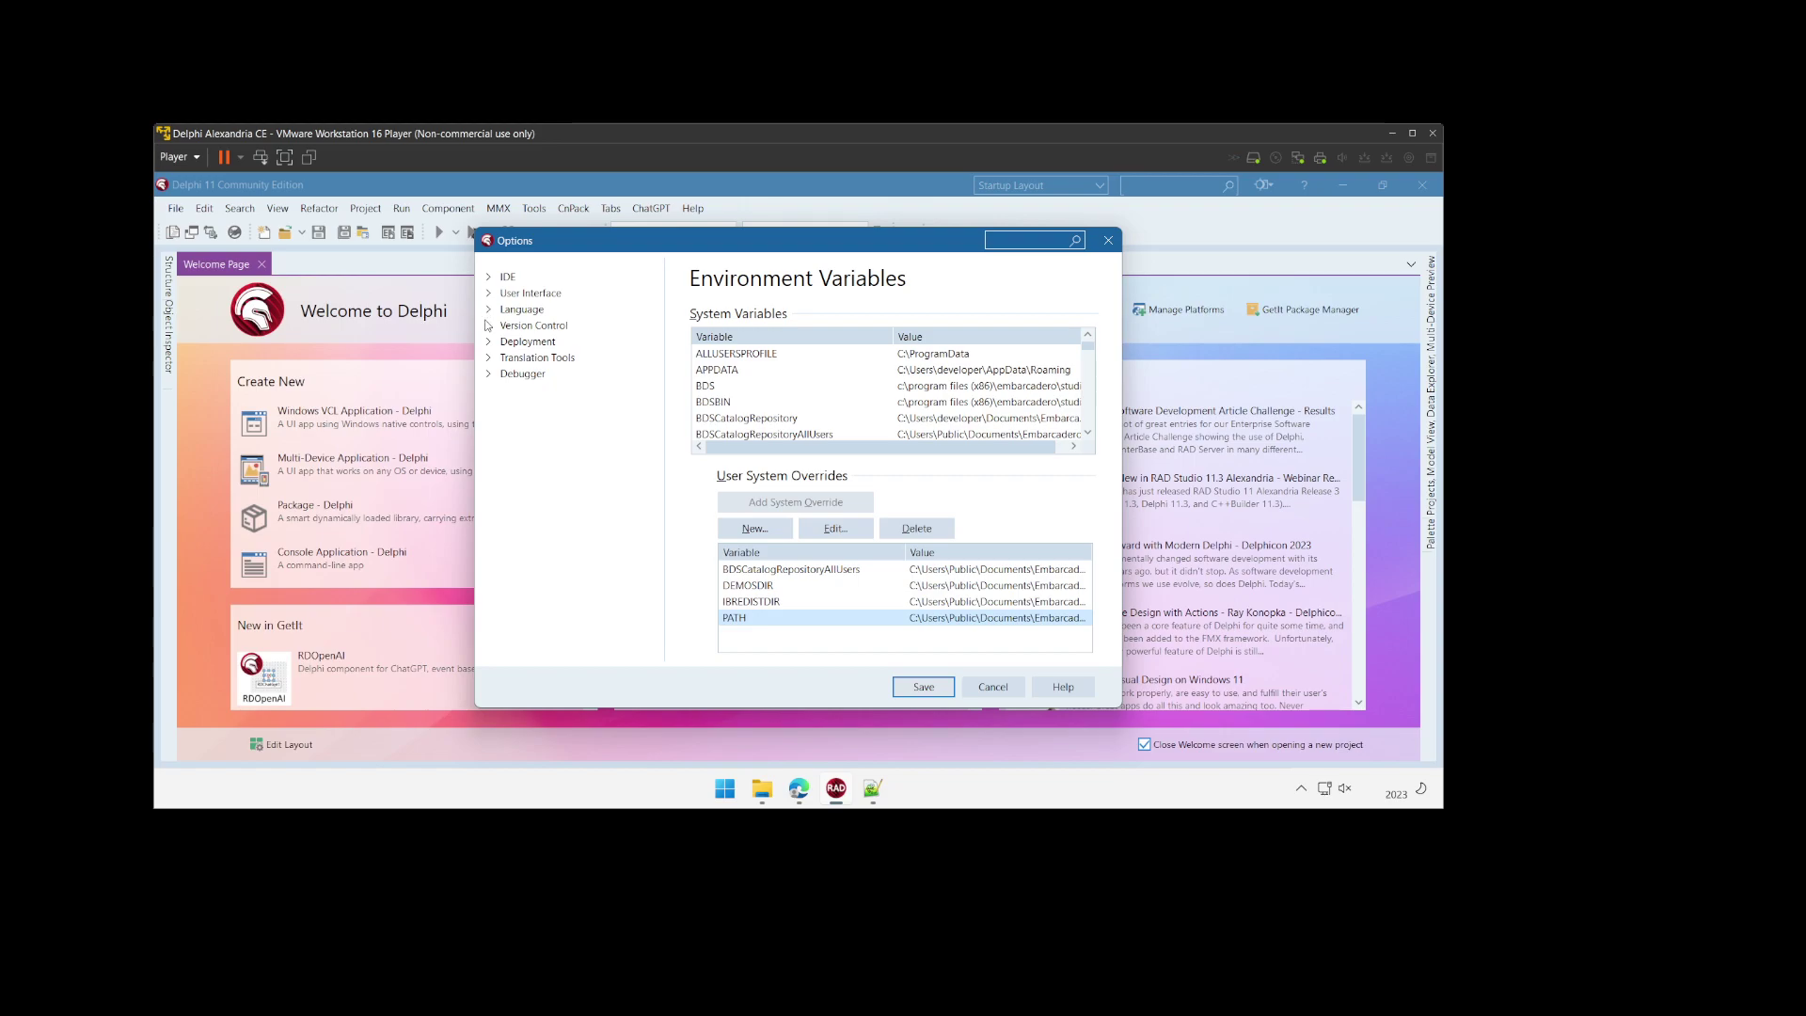
pyautogui.click(489, 310)
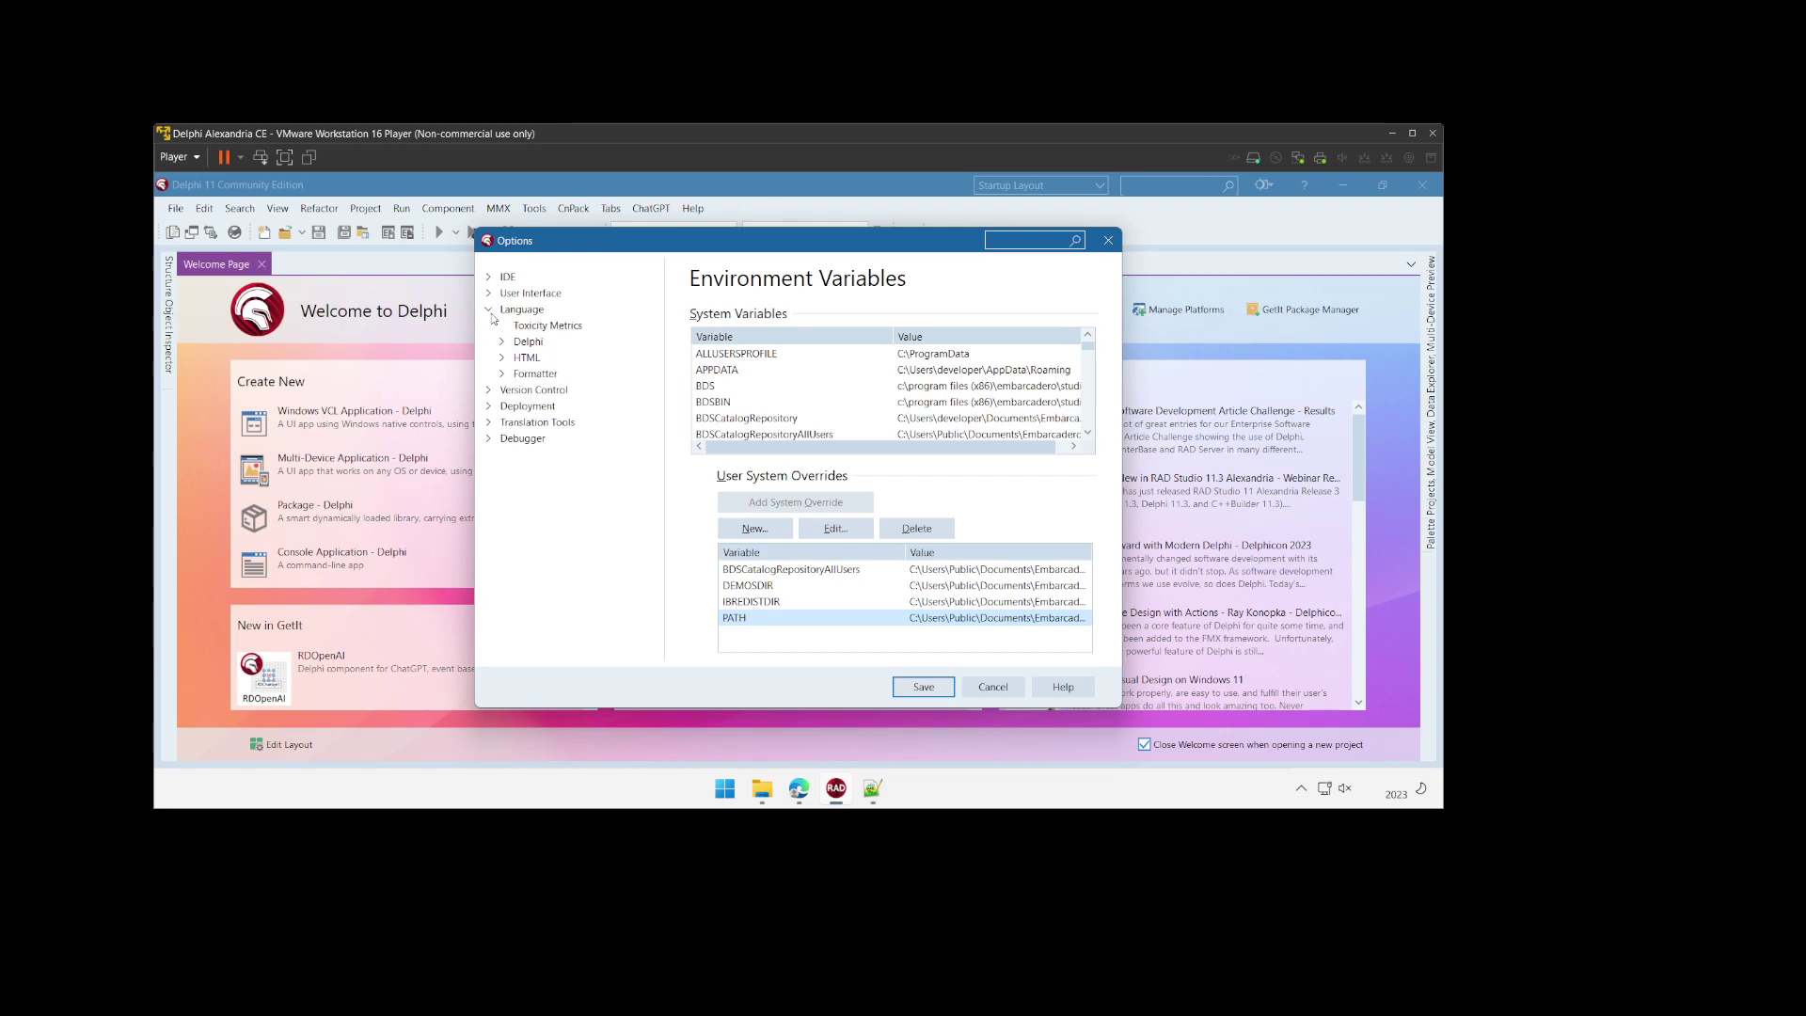
pyautogui.click(503, 342)
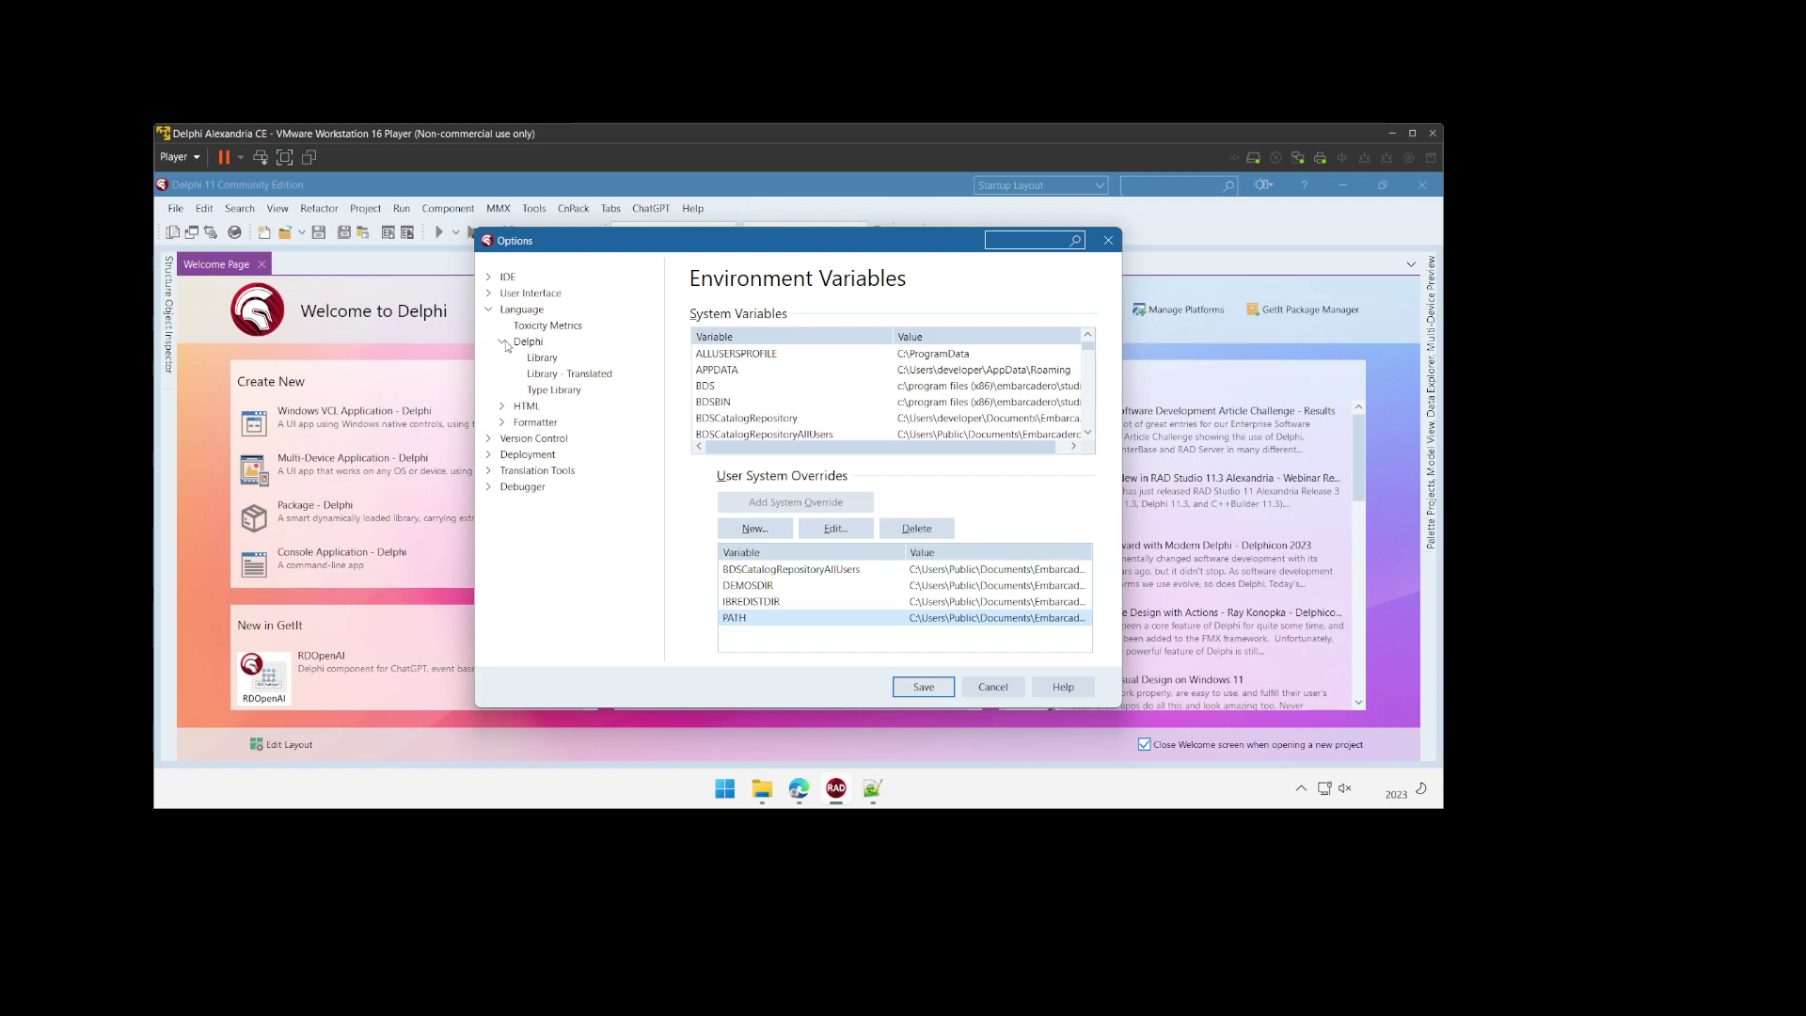
pyautogui.click(551, 359)
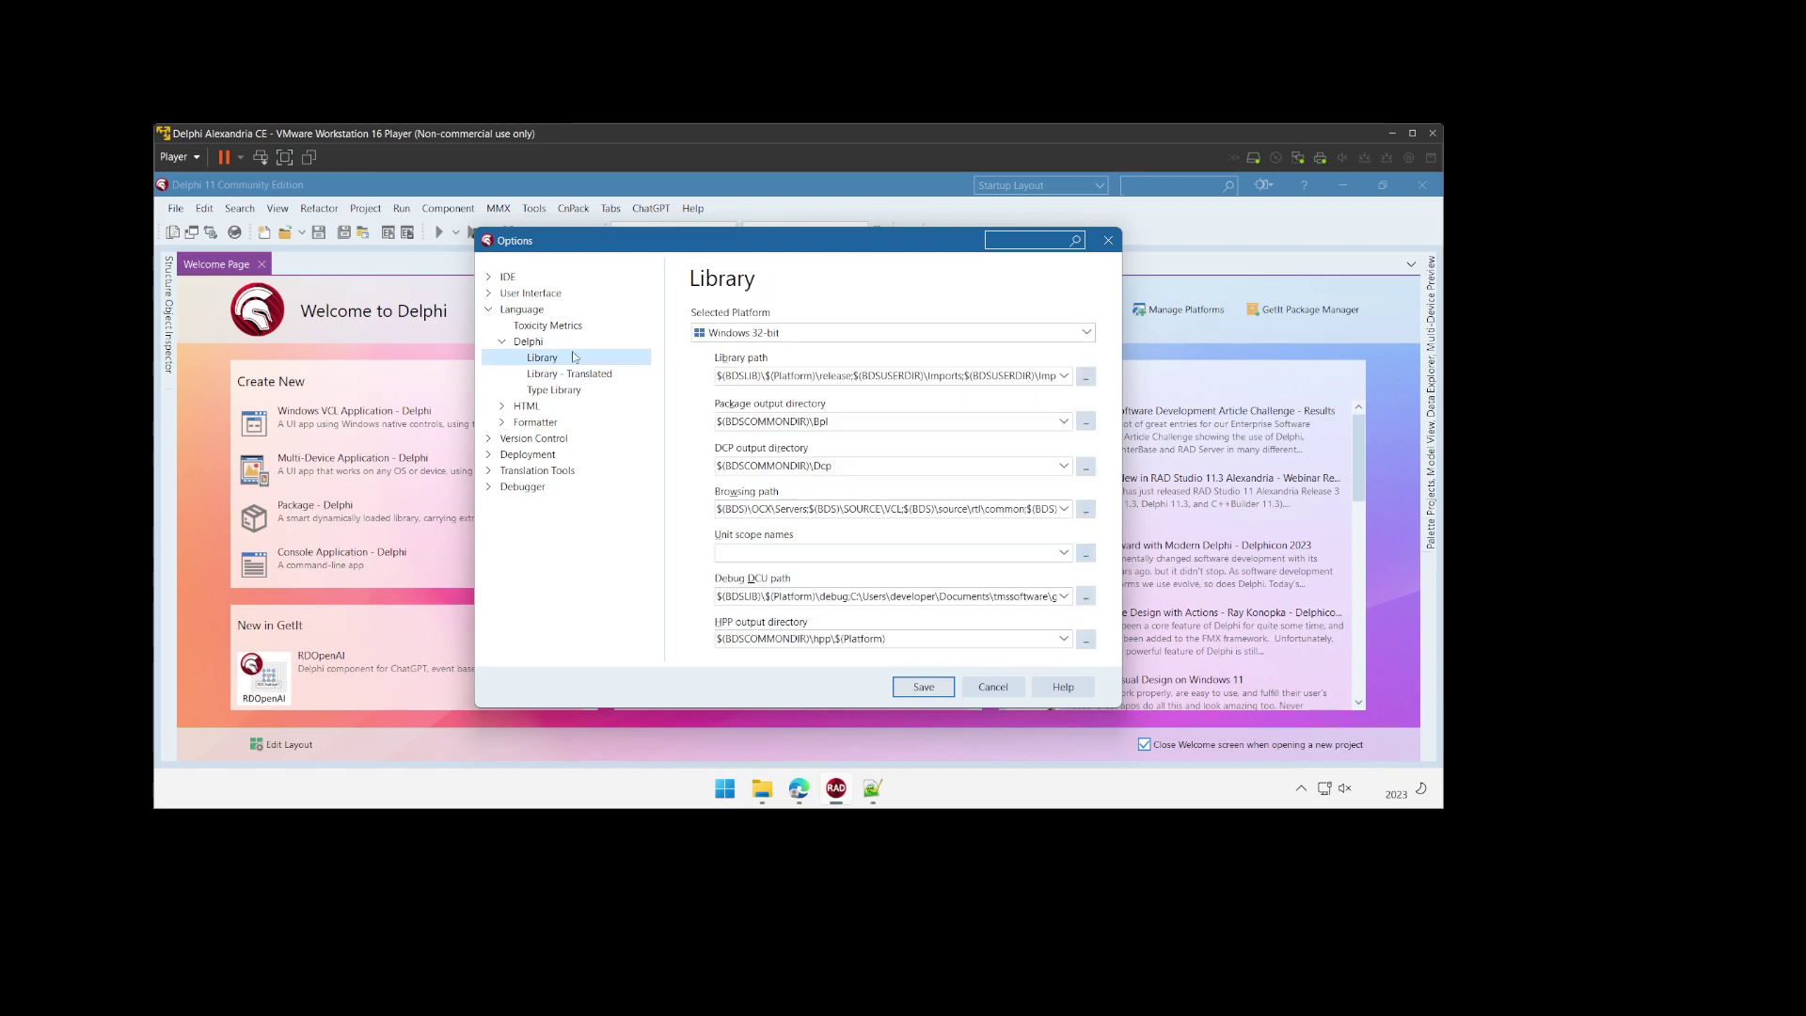
pyautogui.click(1086, 376)
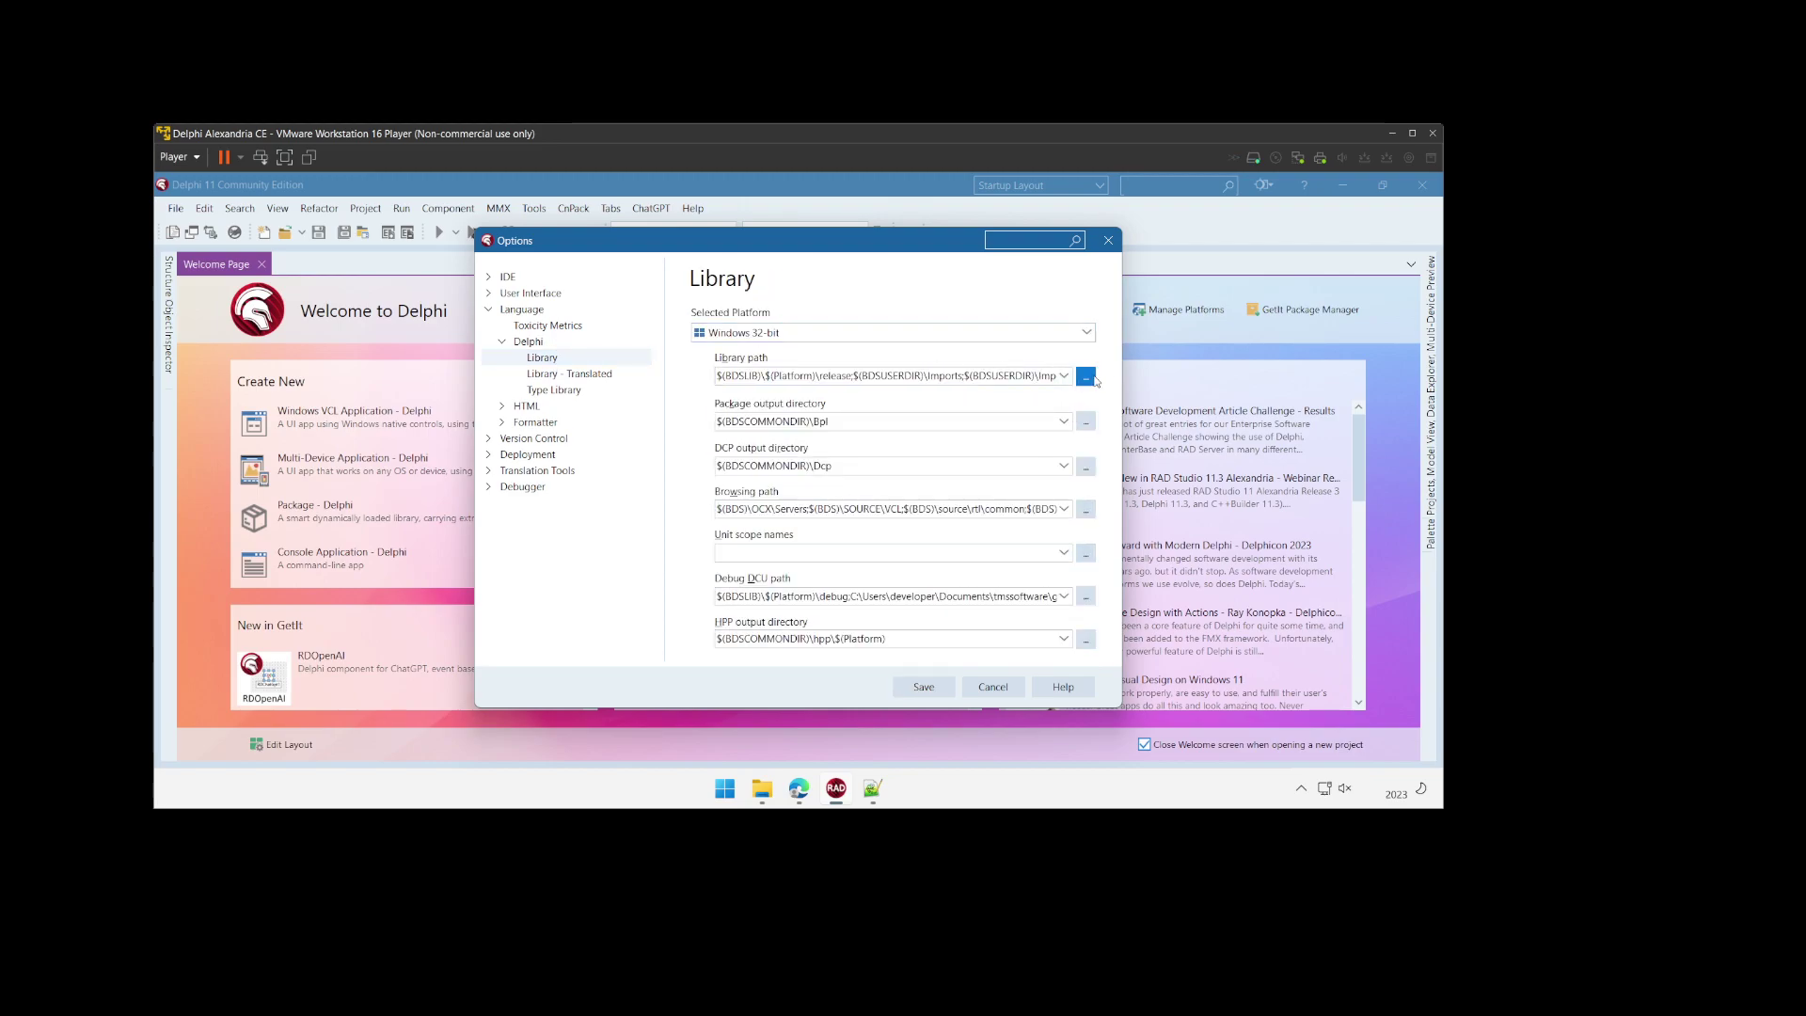
pyautogui.press('Escape')
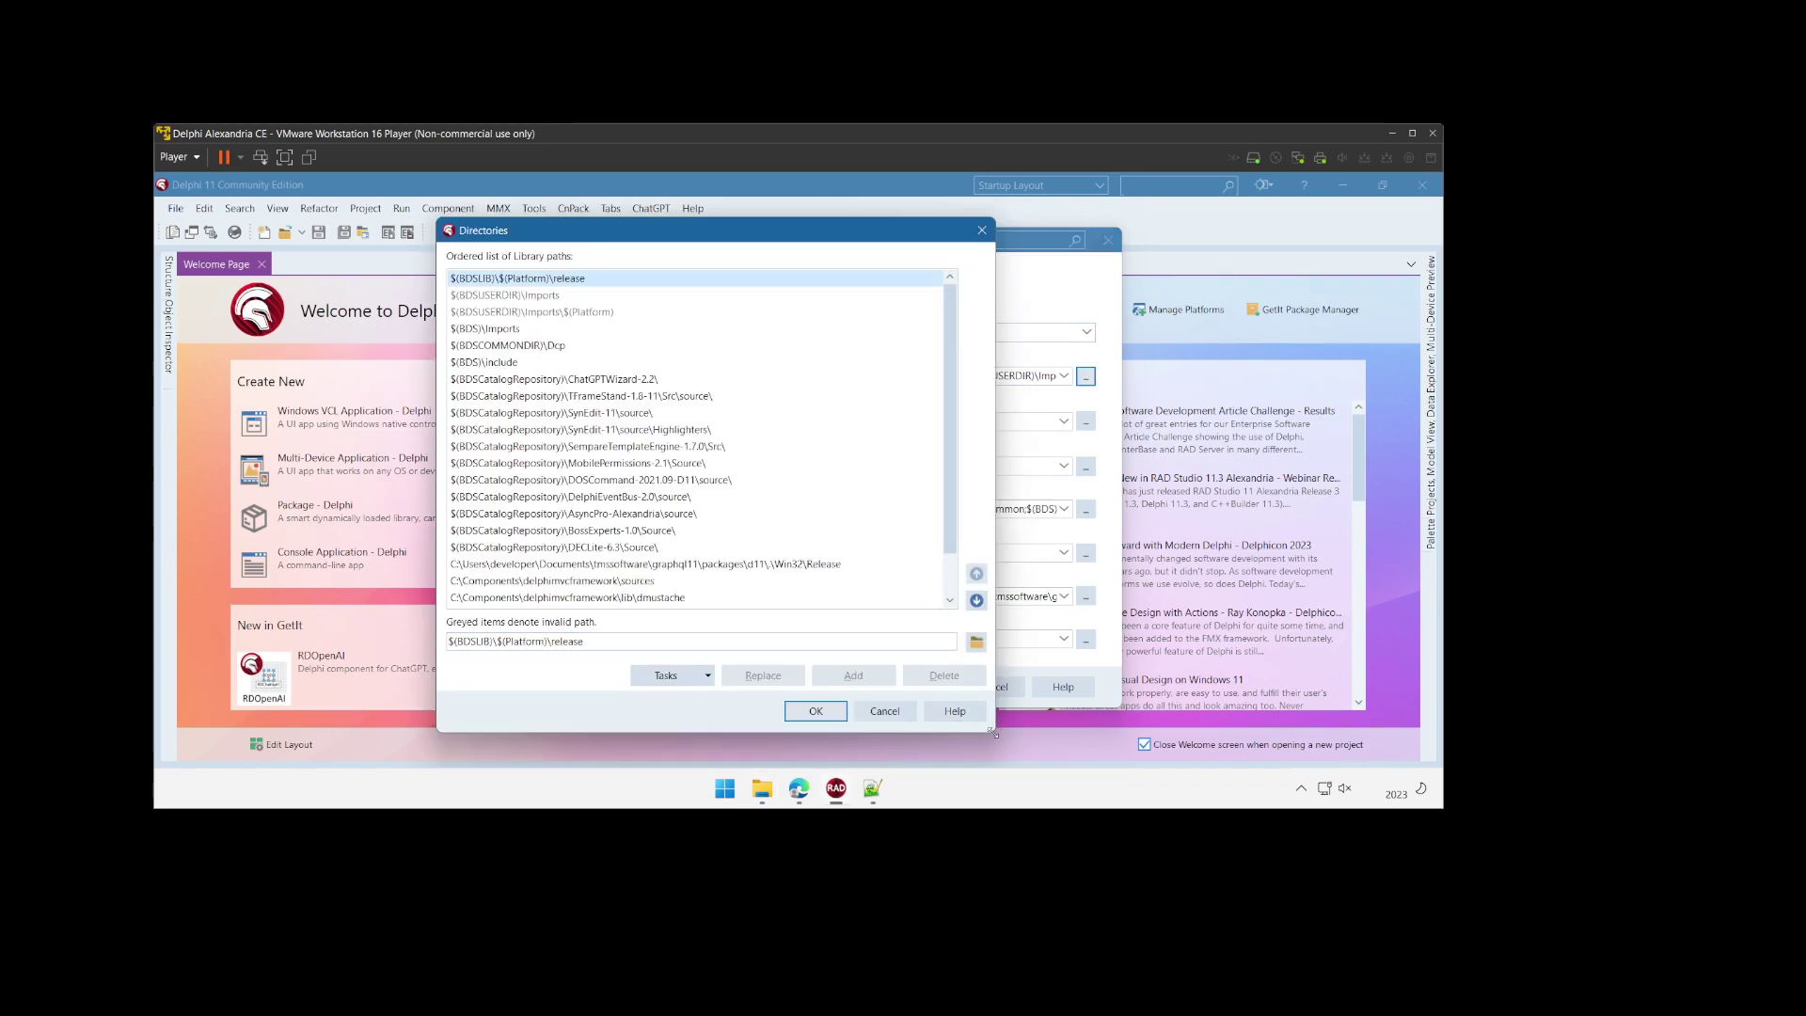
# Step: Widen the directory list dialog and inspect the C:\Components\fortesreport-ce\Binary\LibD28 entry, highlighting its full path text
pyautogui.moveTo(992, 733); pyautogui.dragTo(1130, 726)
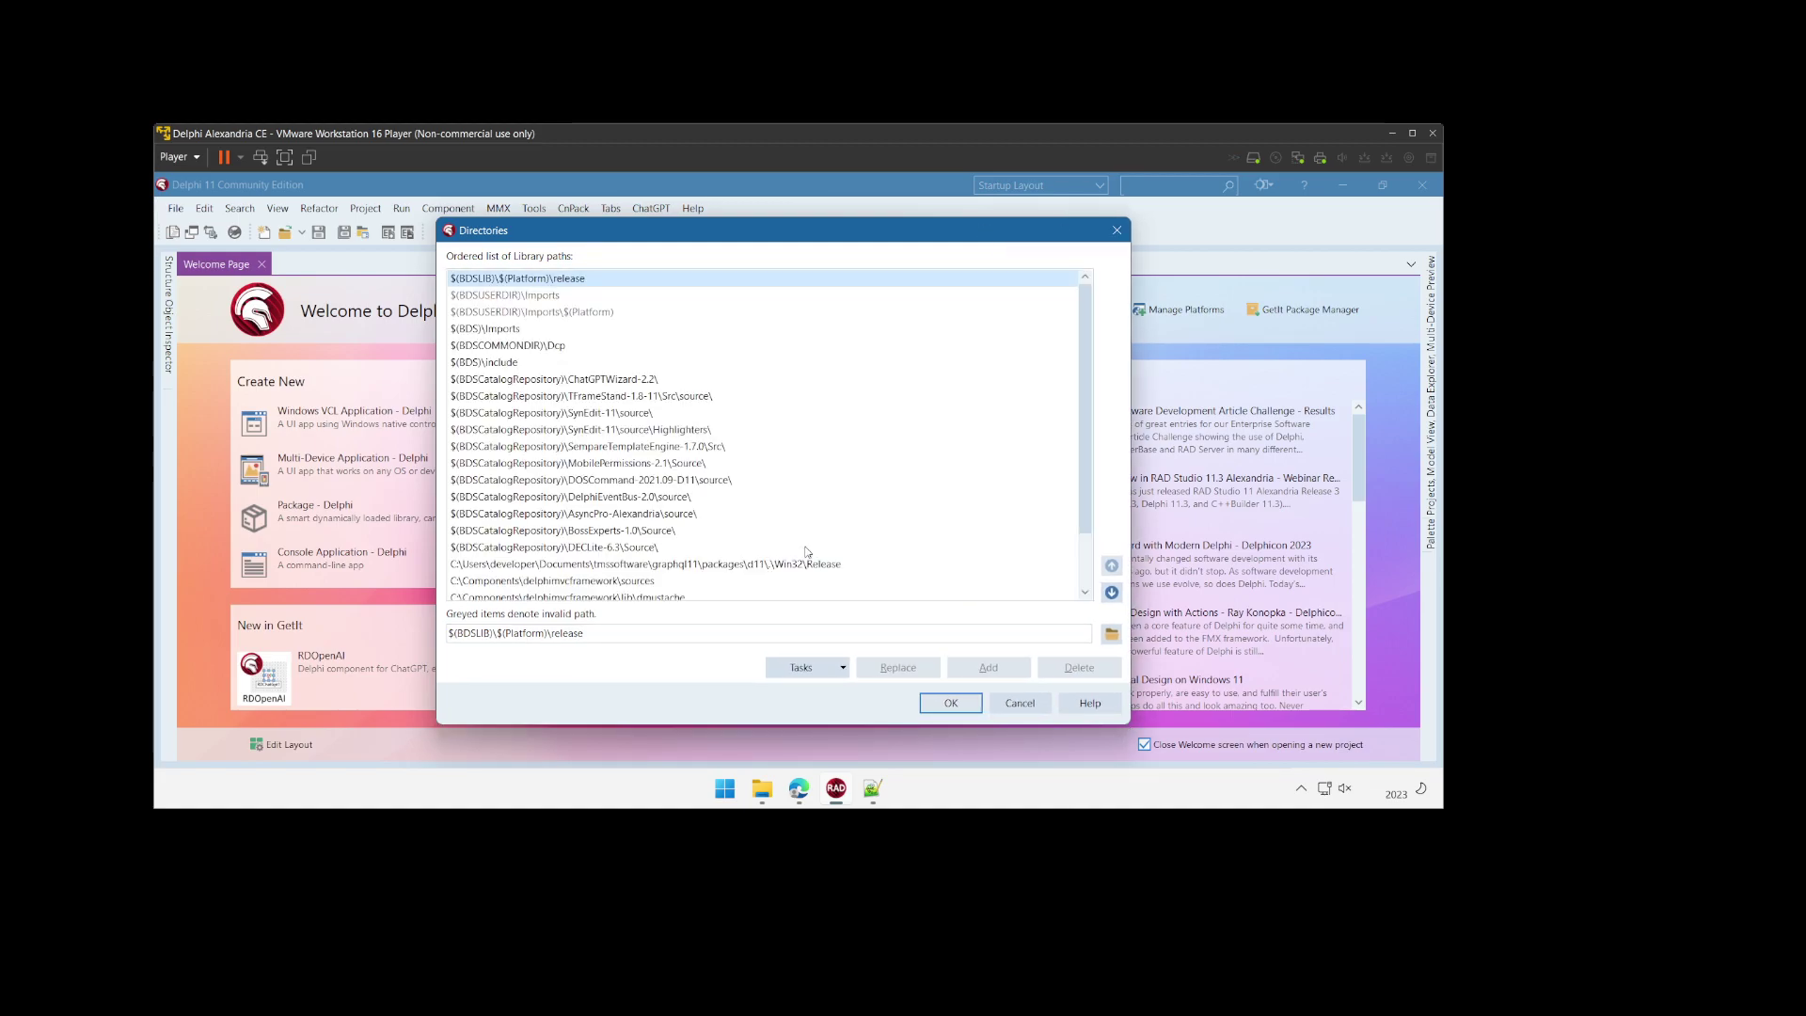
pyautogui.scroll(-1, 795, 532)
pyautogui.scroll(-3, 795, 531)
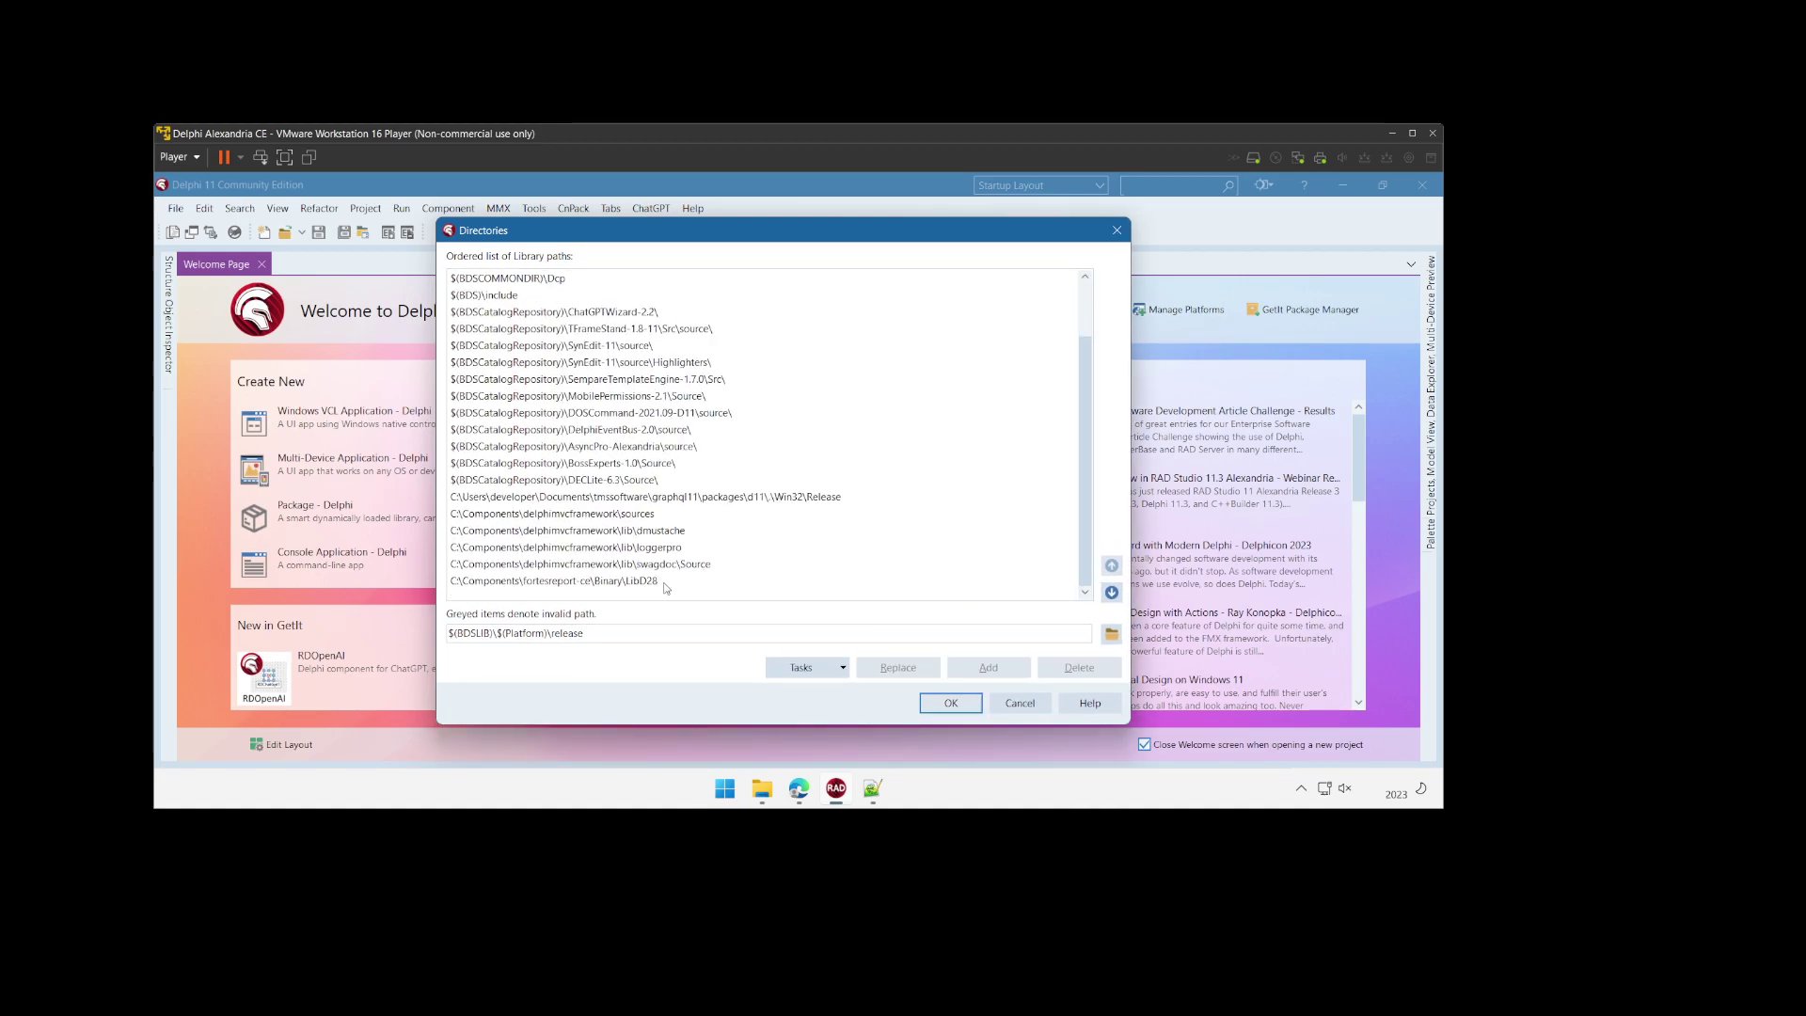
pyautogui.click(622, 583)
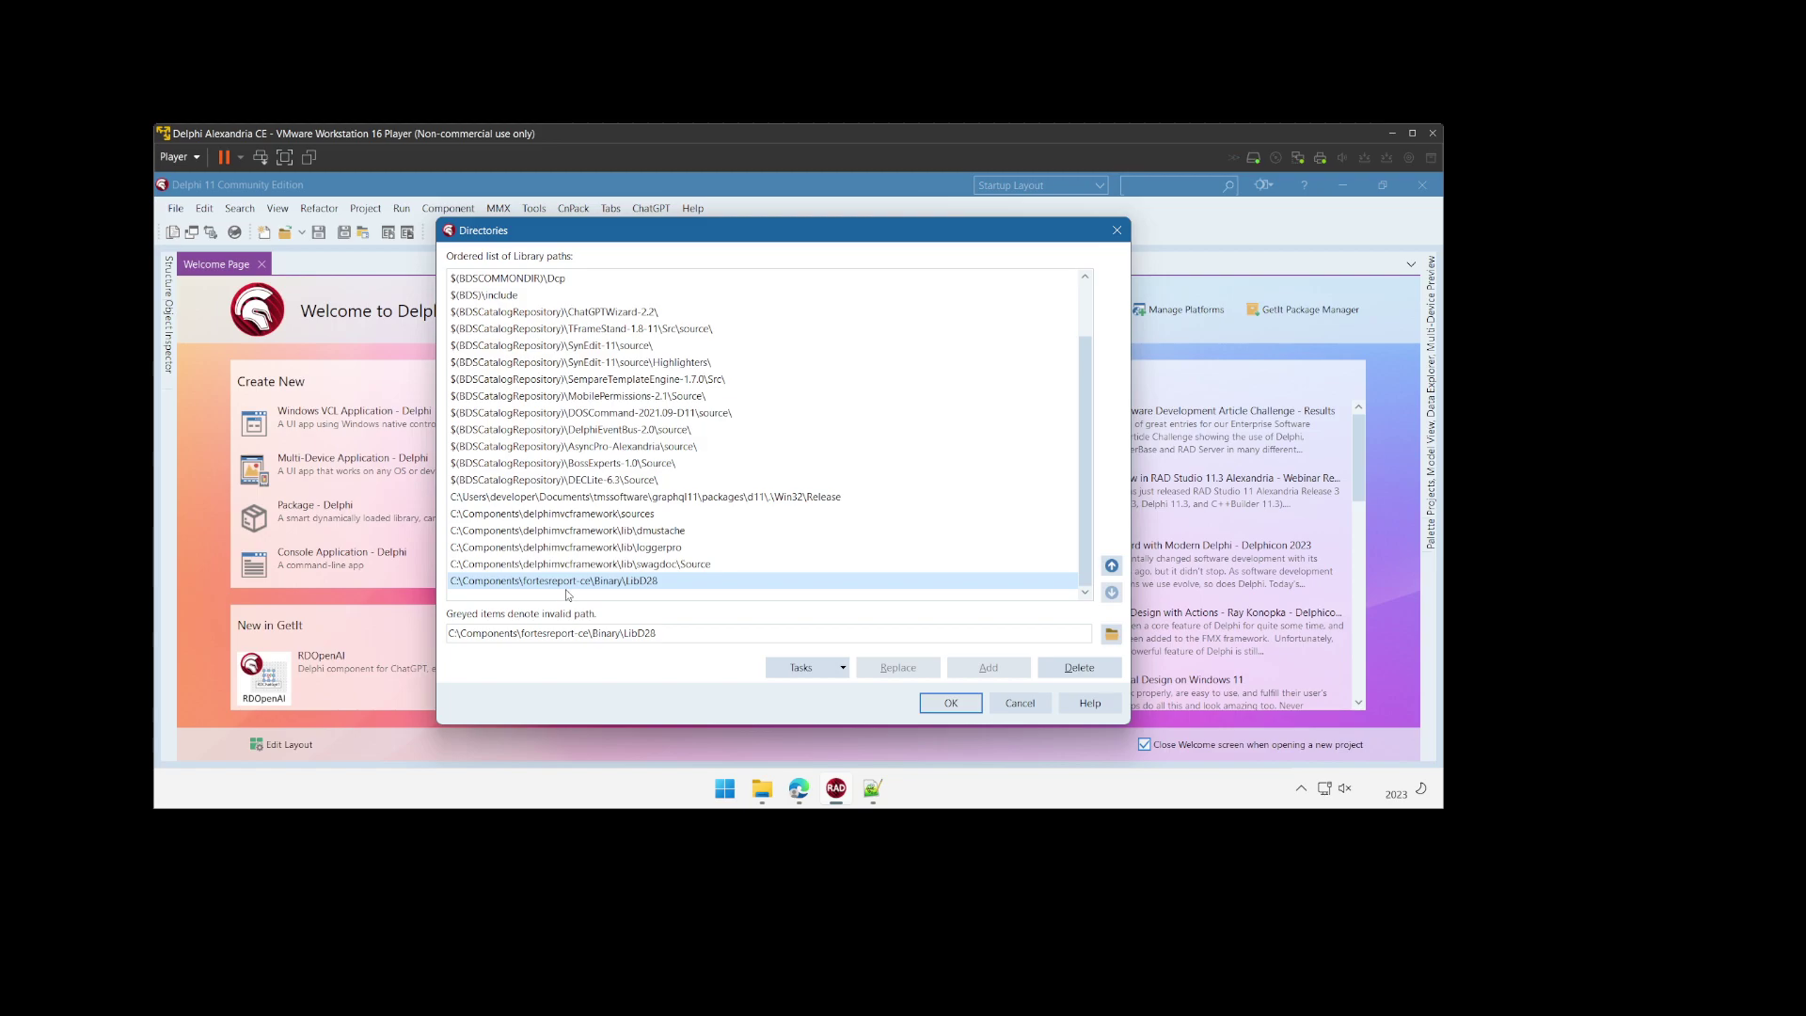
pyautogui.moveTo(658, 633); pyautogui.dragTo(457, 631)
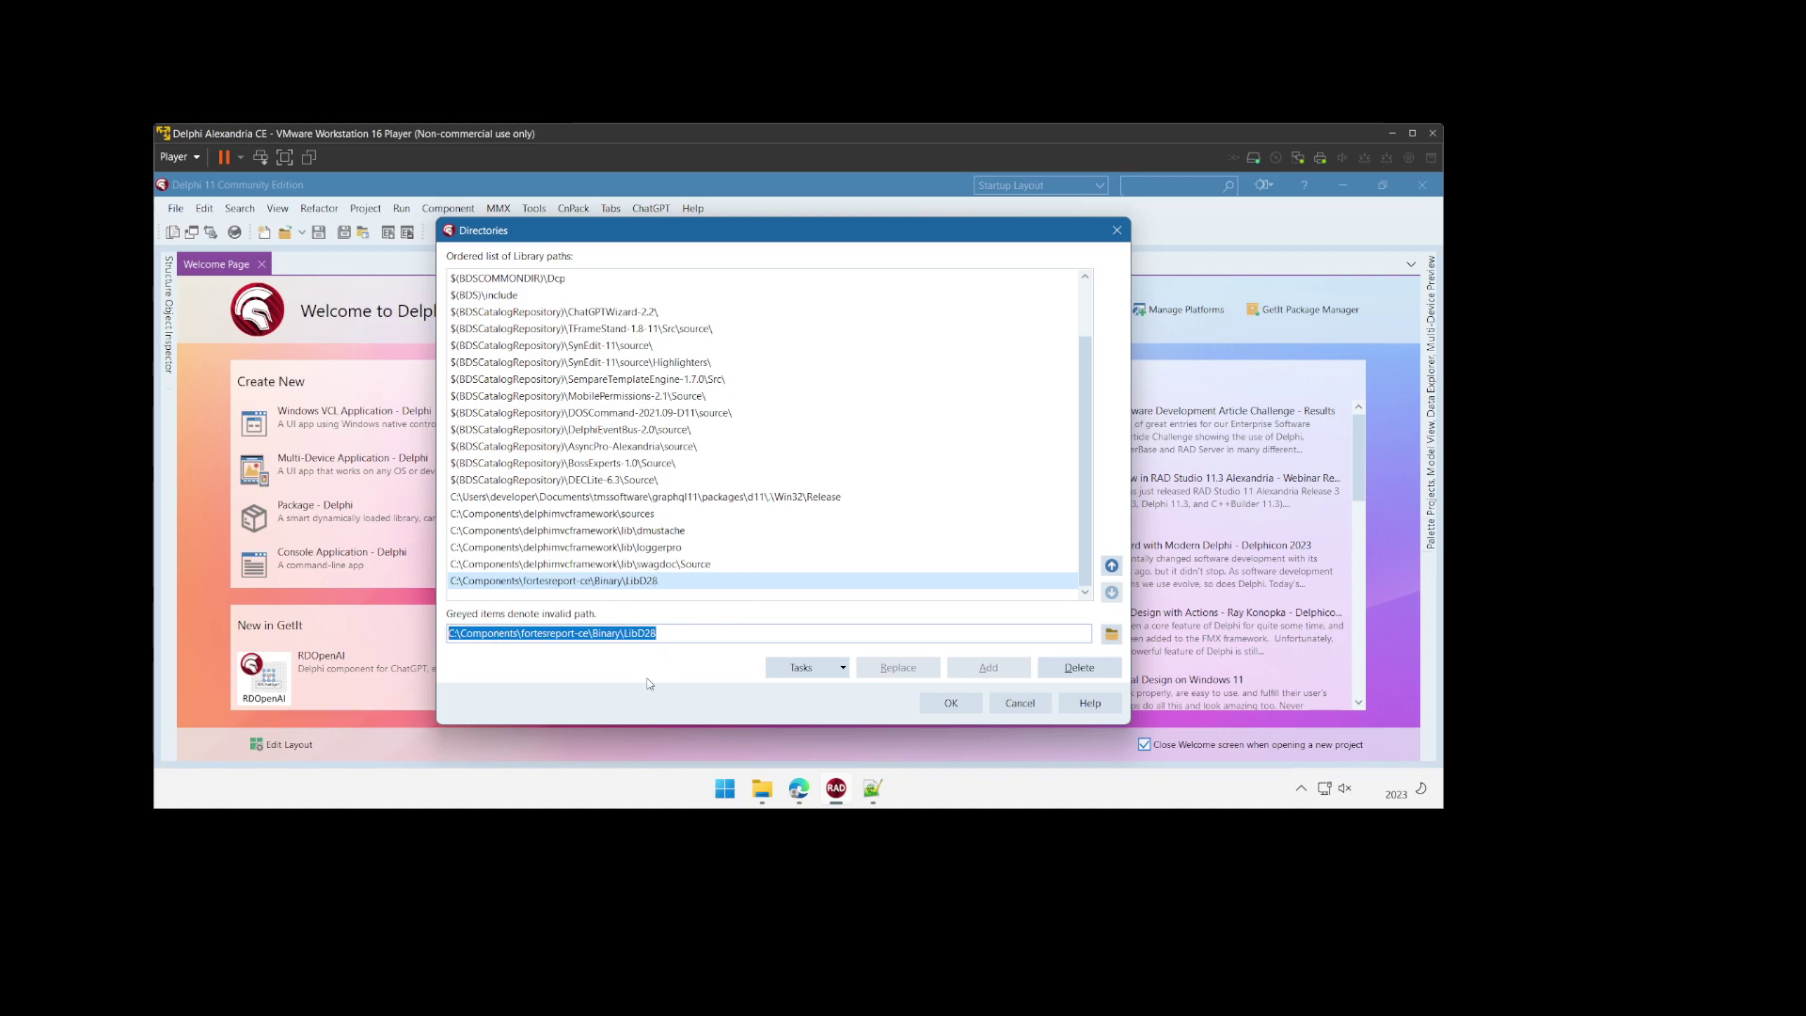
# Step: Copy and delete the C:\Components\fortesreport-ce\Binary\LibD28 library path entry, add it back from the copied text, and accept the directory list
pyautogui.click(665, 638)
pyautogui.moveTo(666, 637); pyautogui.dragTo(449, 635)
pyautogui.hotkey('ctrl', 'c')
pyautogui.click(1049, 673)
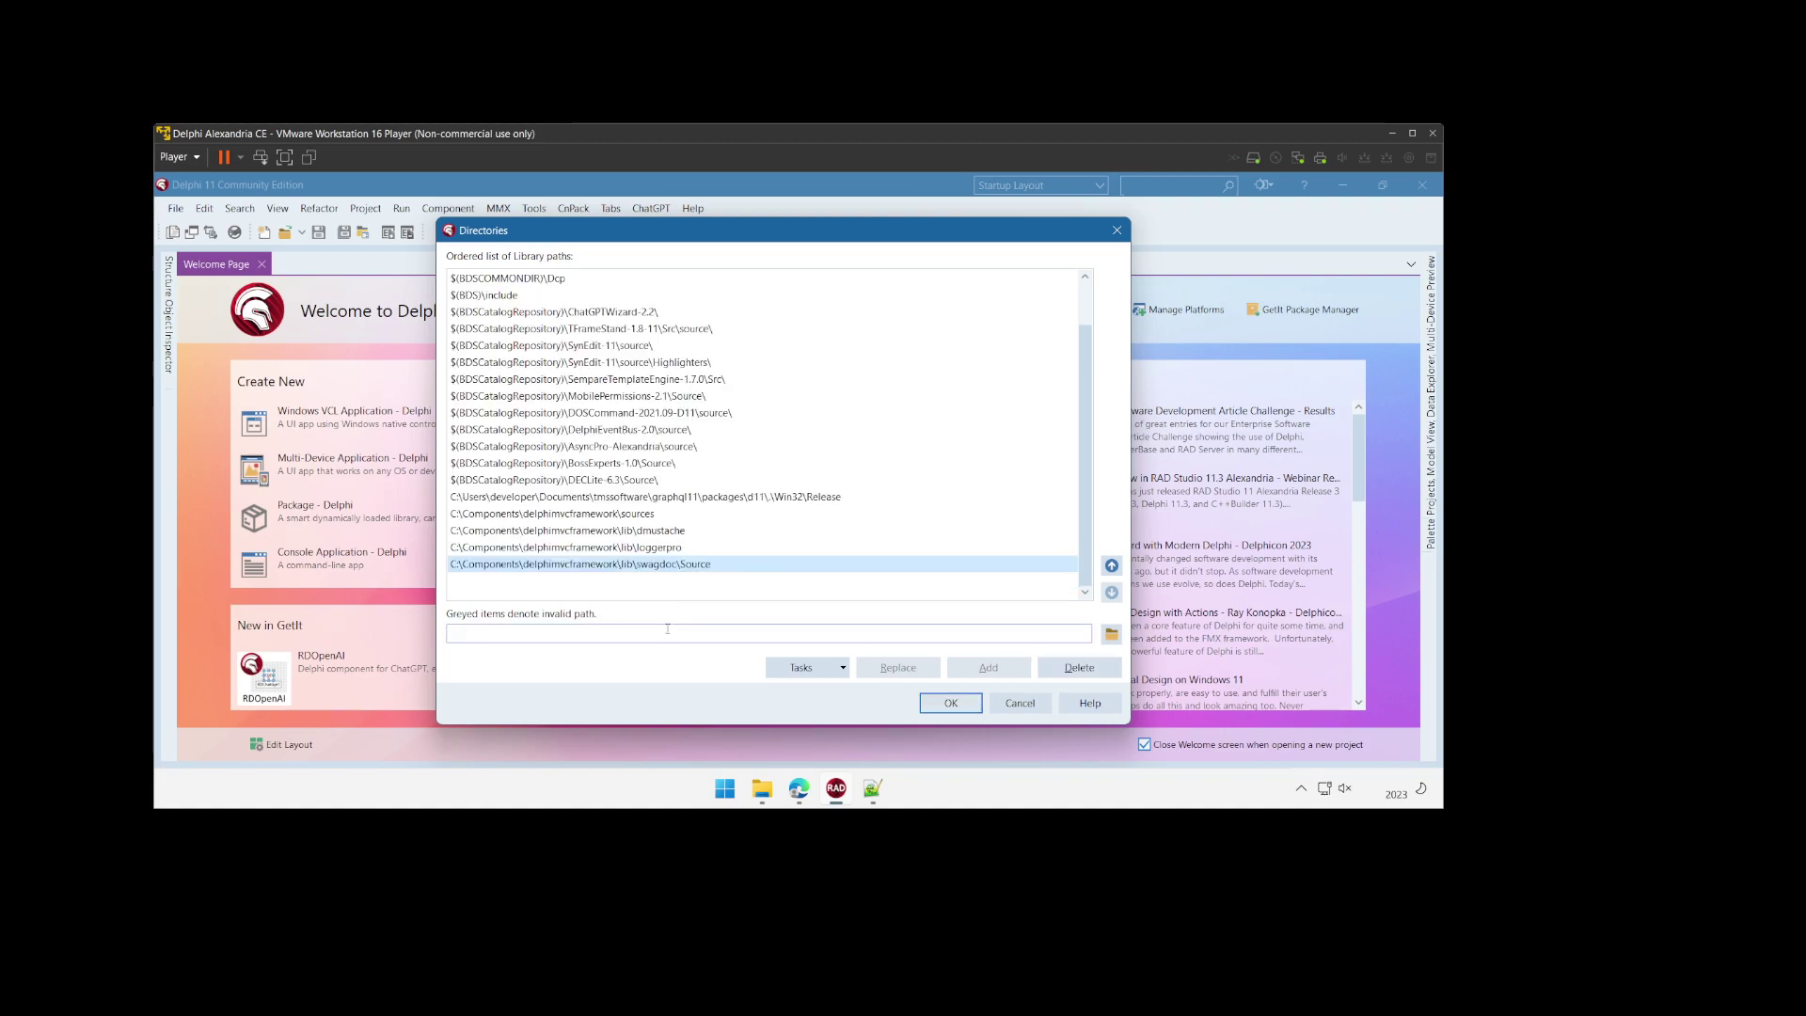
pyautogui.click(667, 628)
pyautogui.hotkey('ctrl', 'v')
pyautogui.click(974, 673)
pyautogui.click(663, 583)
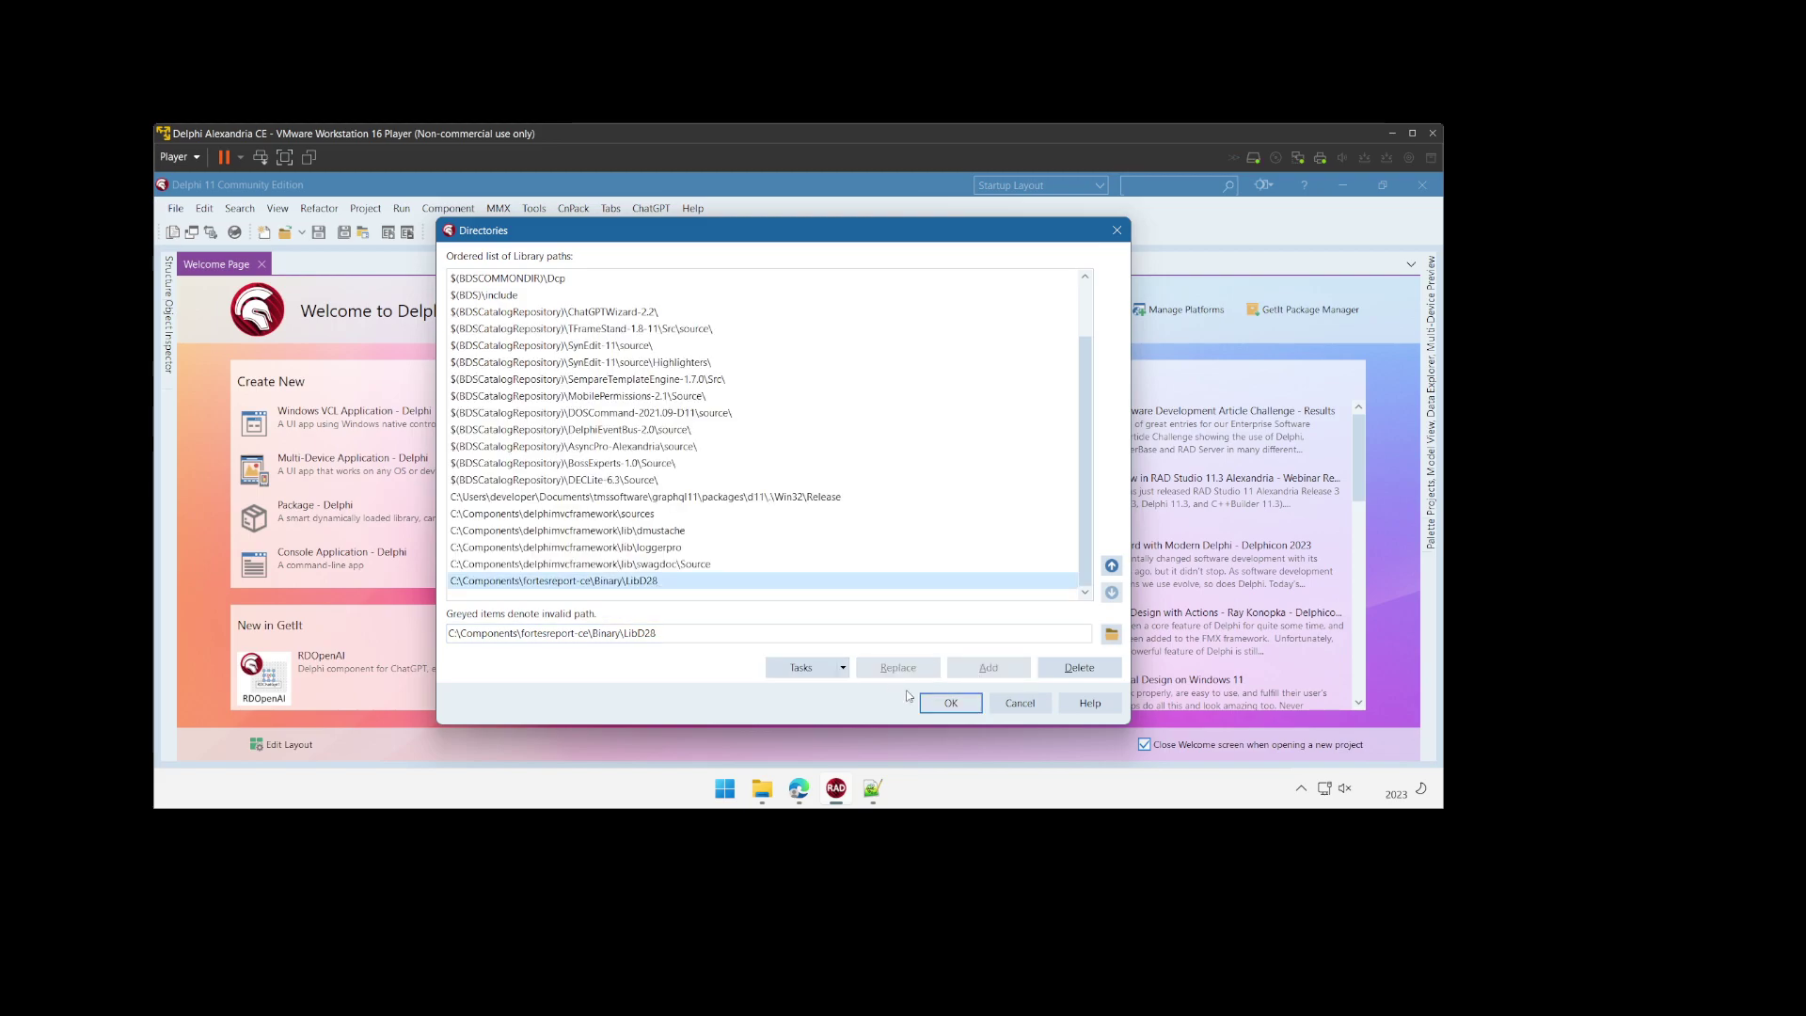
pyautogui.click(950, 703)
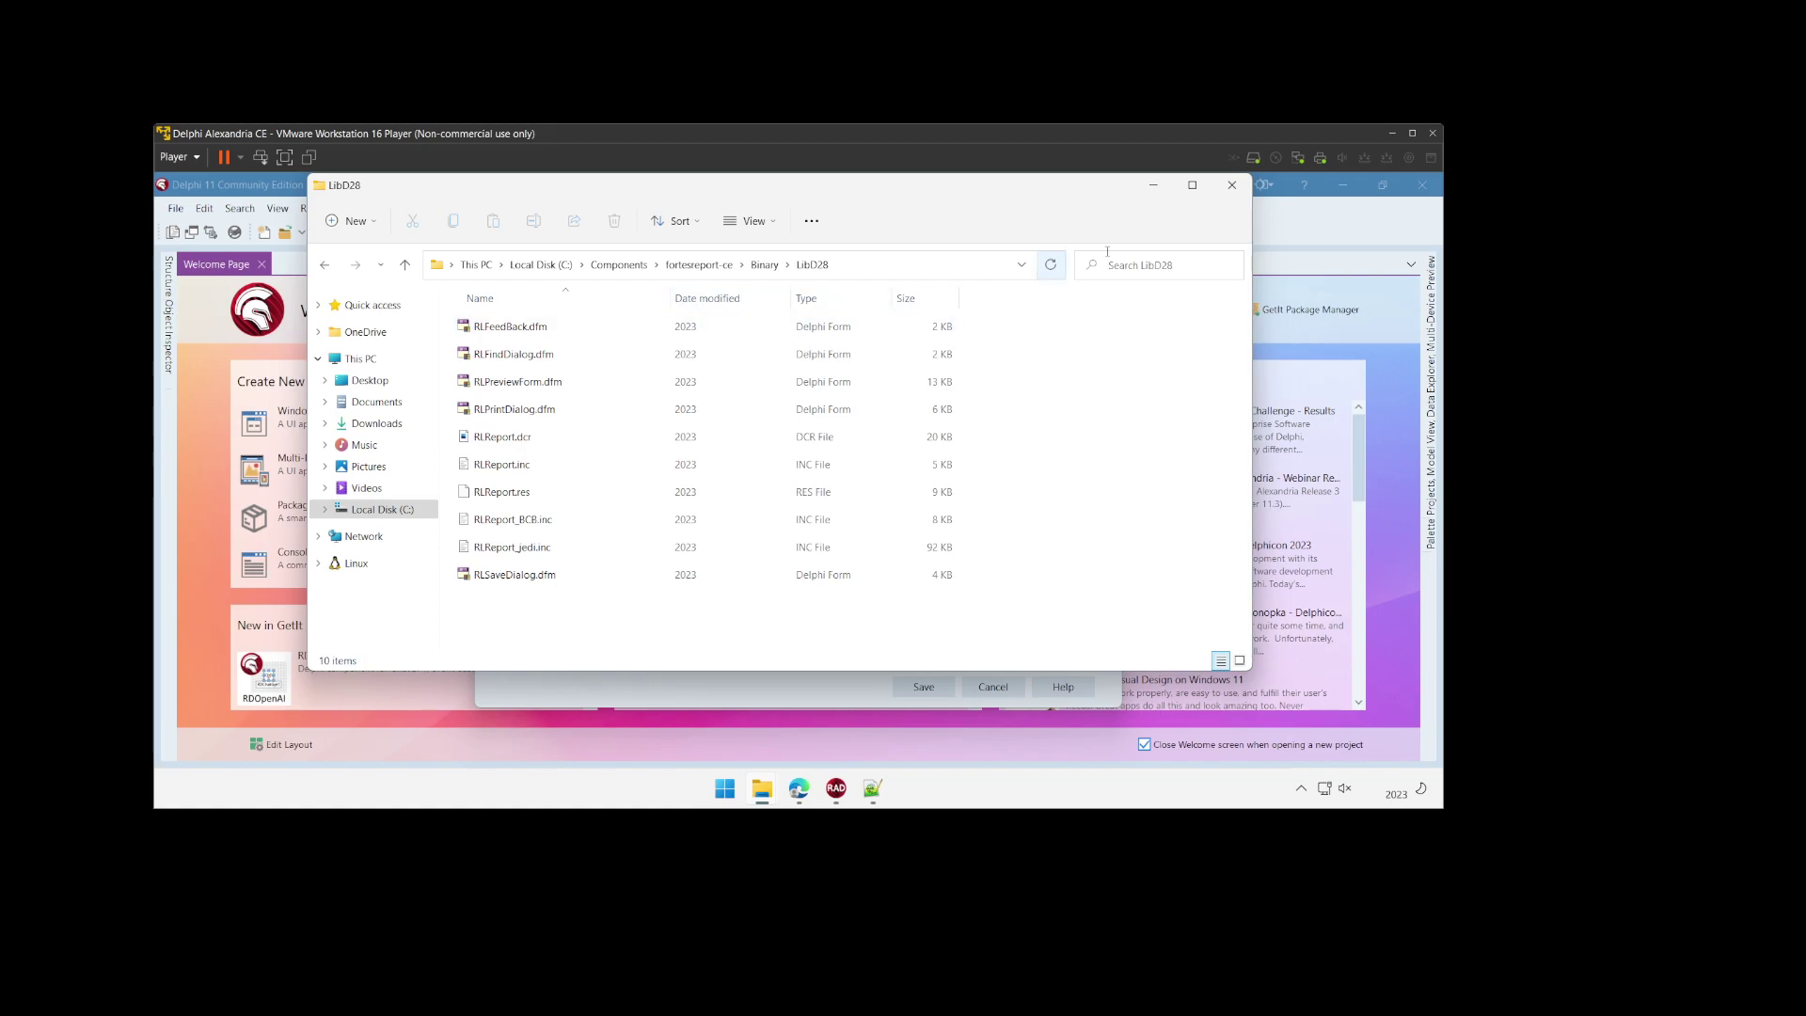
# Step: Minimize the LibD28 folder window, review the available library platforms while keeping Windows 32-bit, and save the Library options
pyautogui.click(1151, 185)
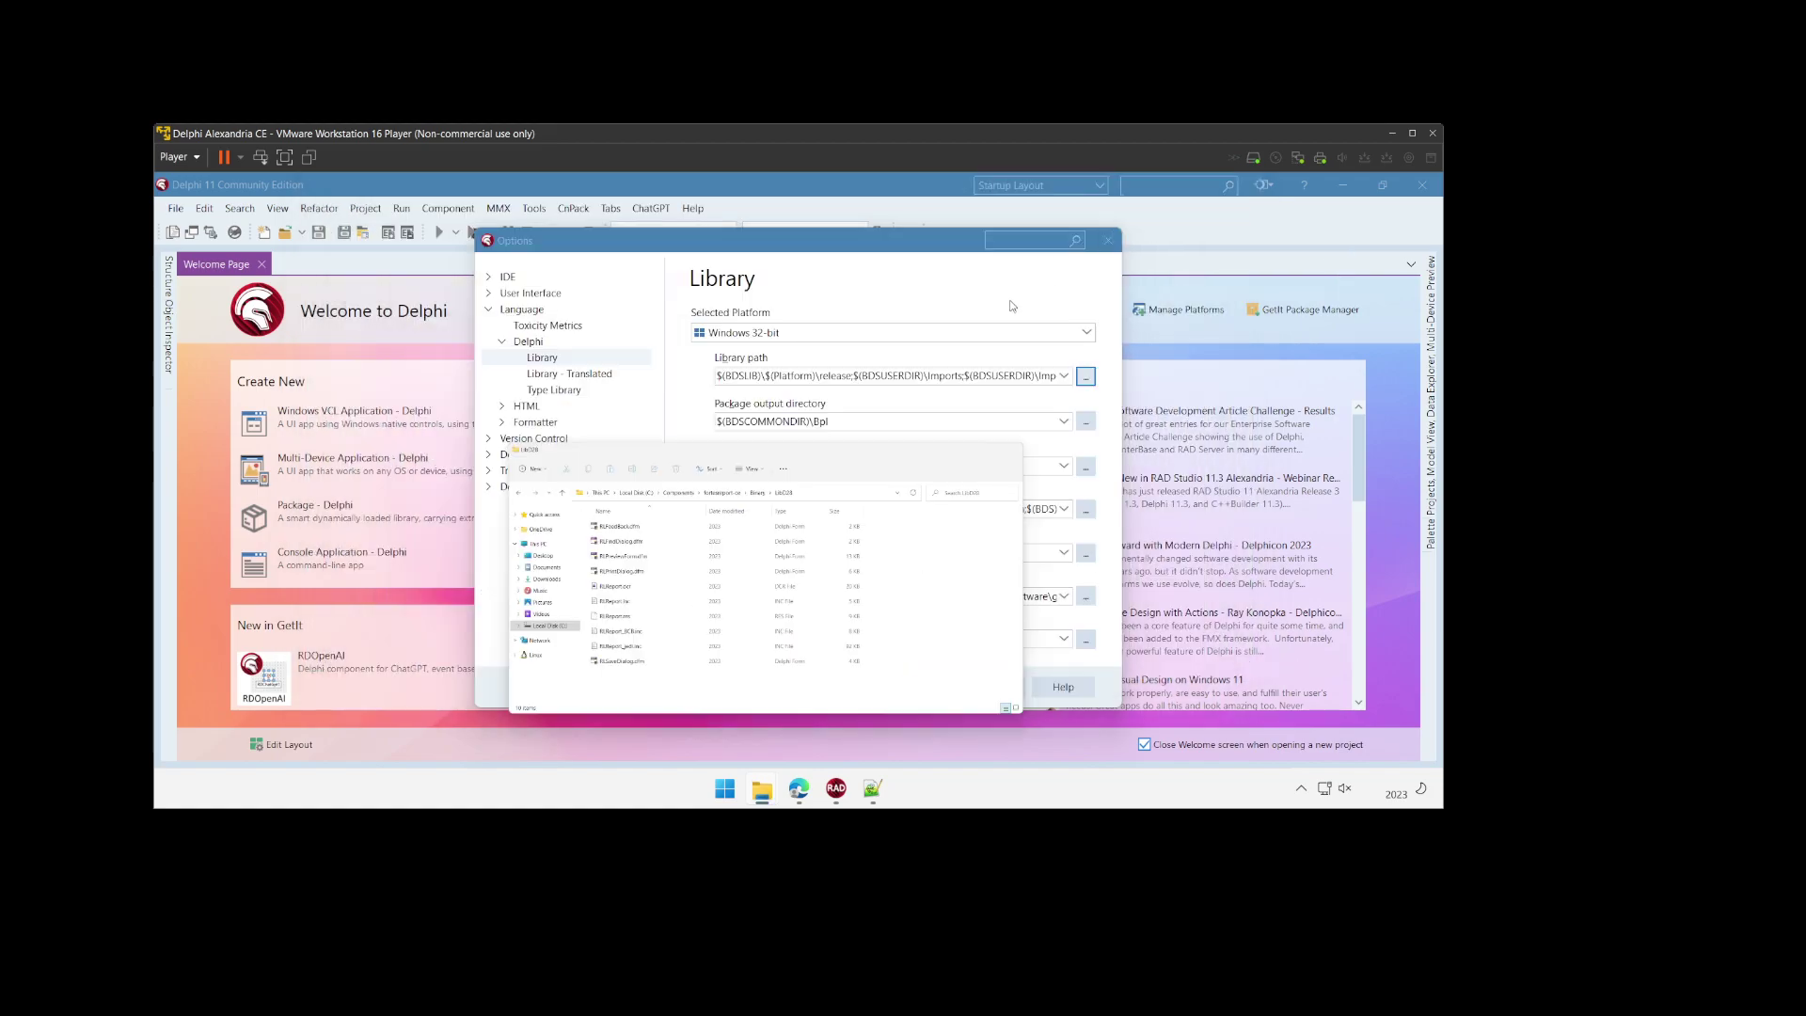
pyautogui.click(908, 336)
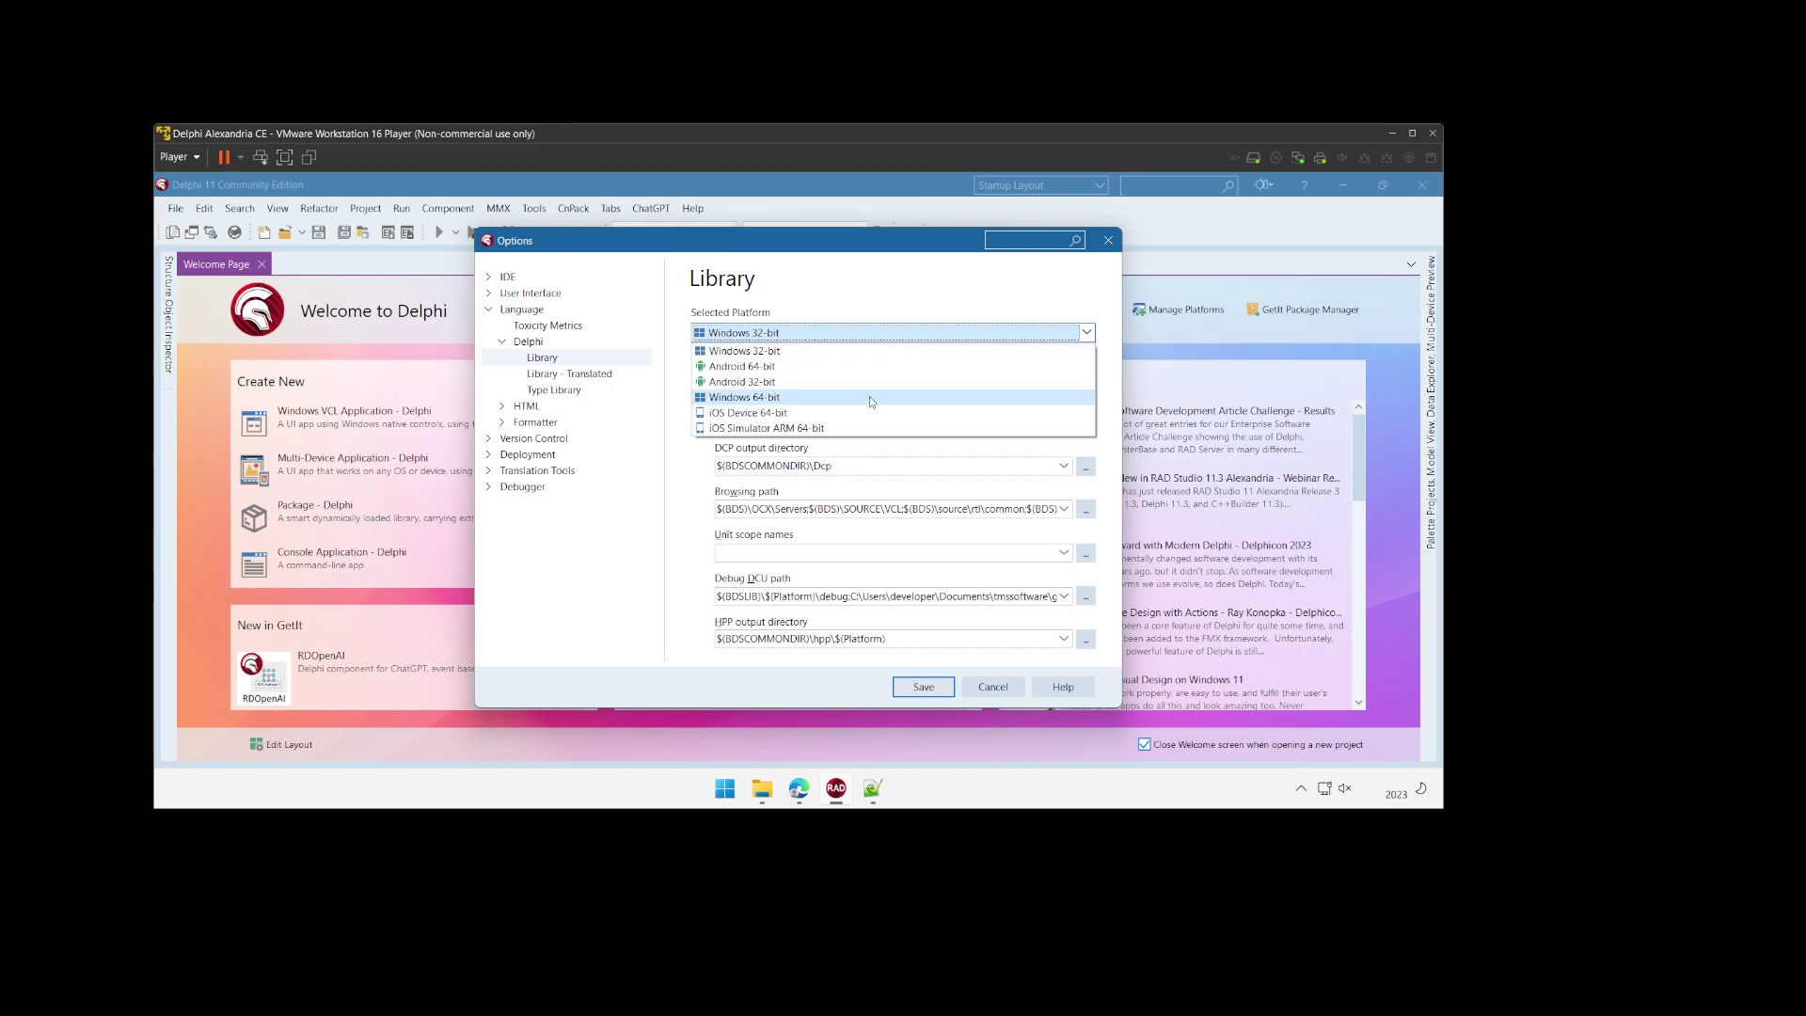
pyautogui.click(919, 264)
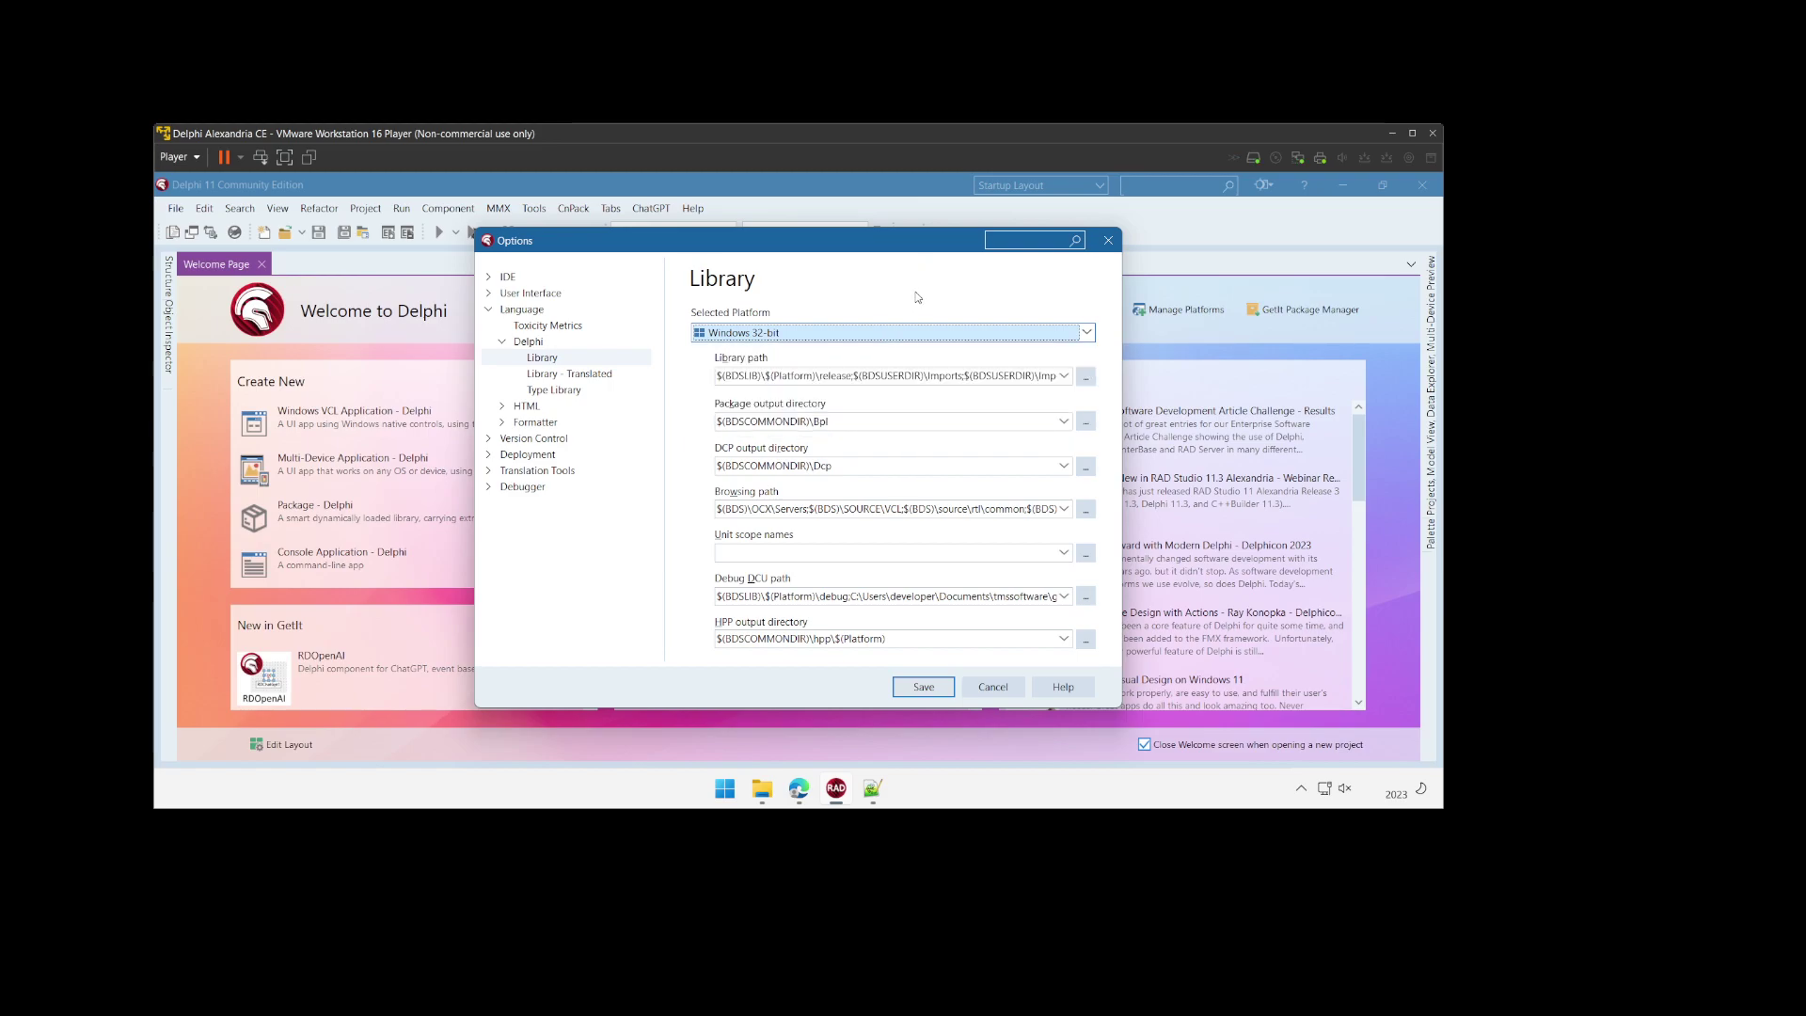
pyautogui.click(921, 687)
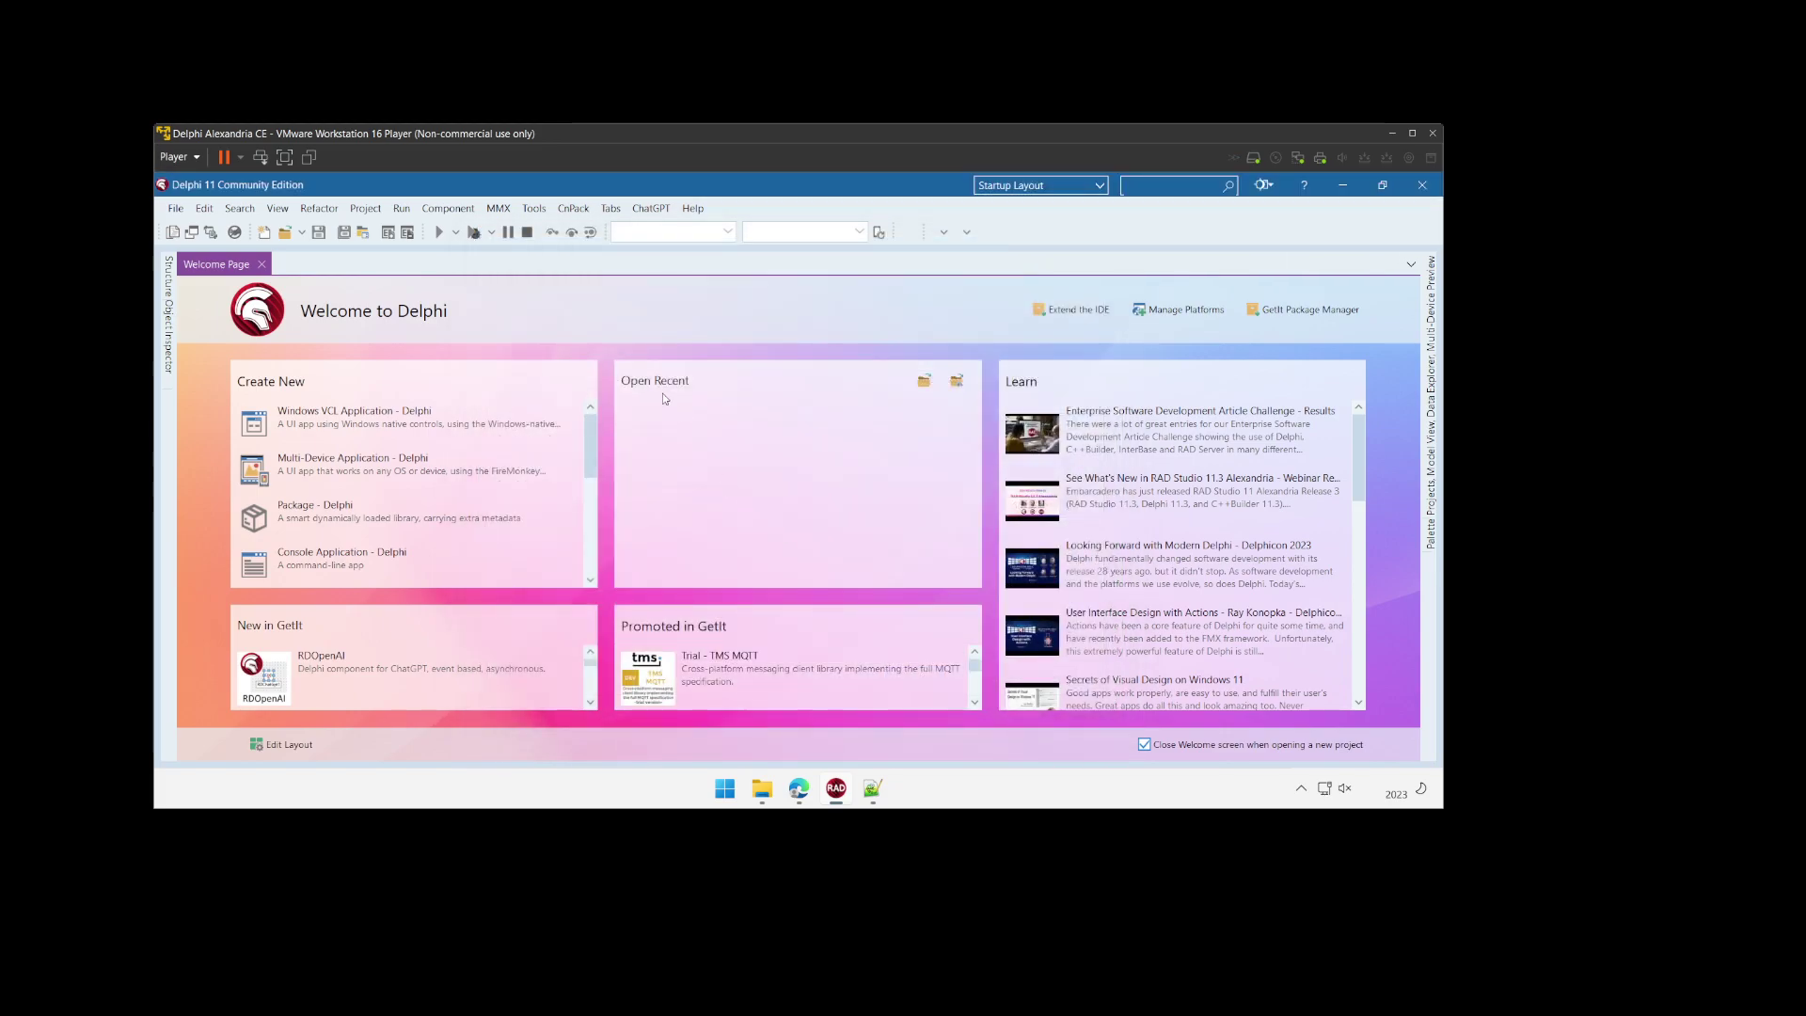
# Step: Open the dclfrce.dpk and frce.dpk packages together from C:\Components\fortesreport-ce\Packages
pyautogui.click(285, 232)
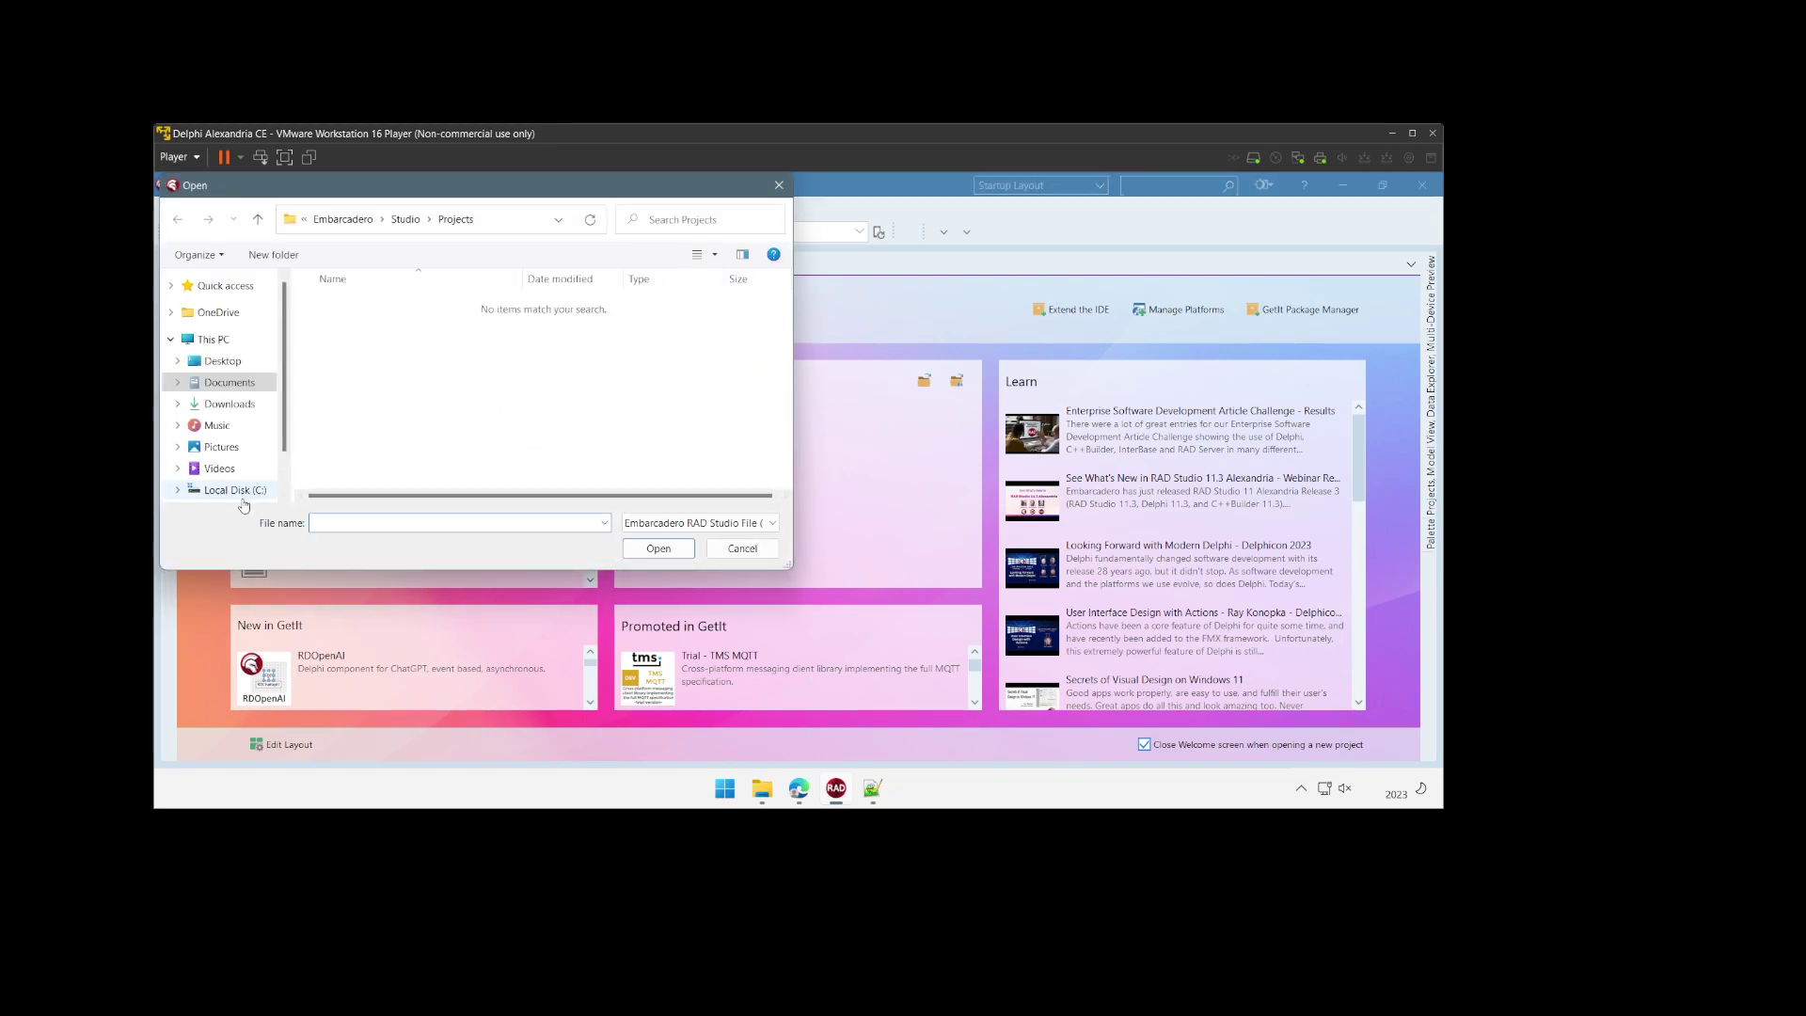
pyautogui.click(241, 494)
pyautogui.click(334, 311)
pyautogui.doubleClick(335, 310)
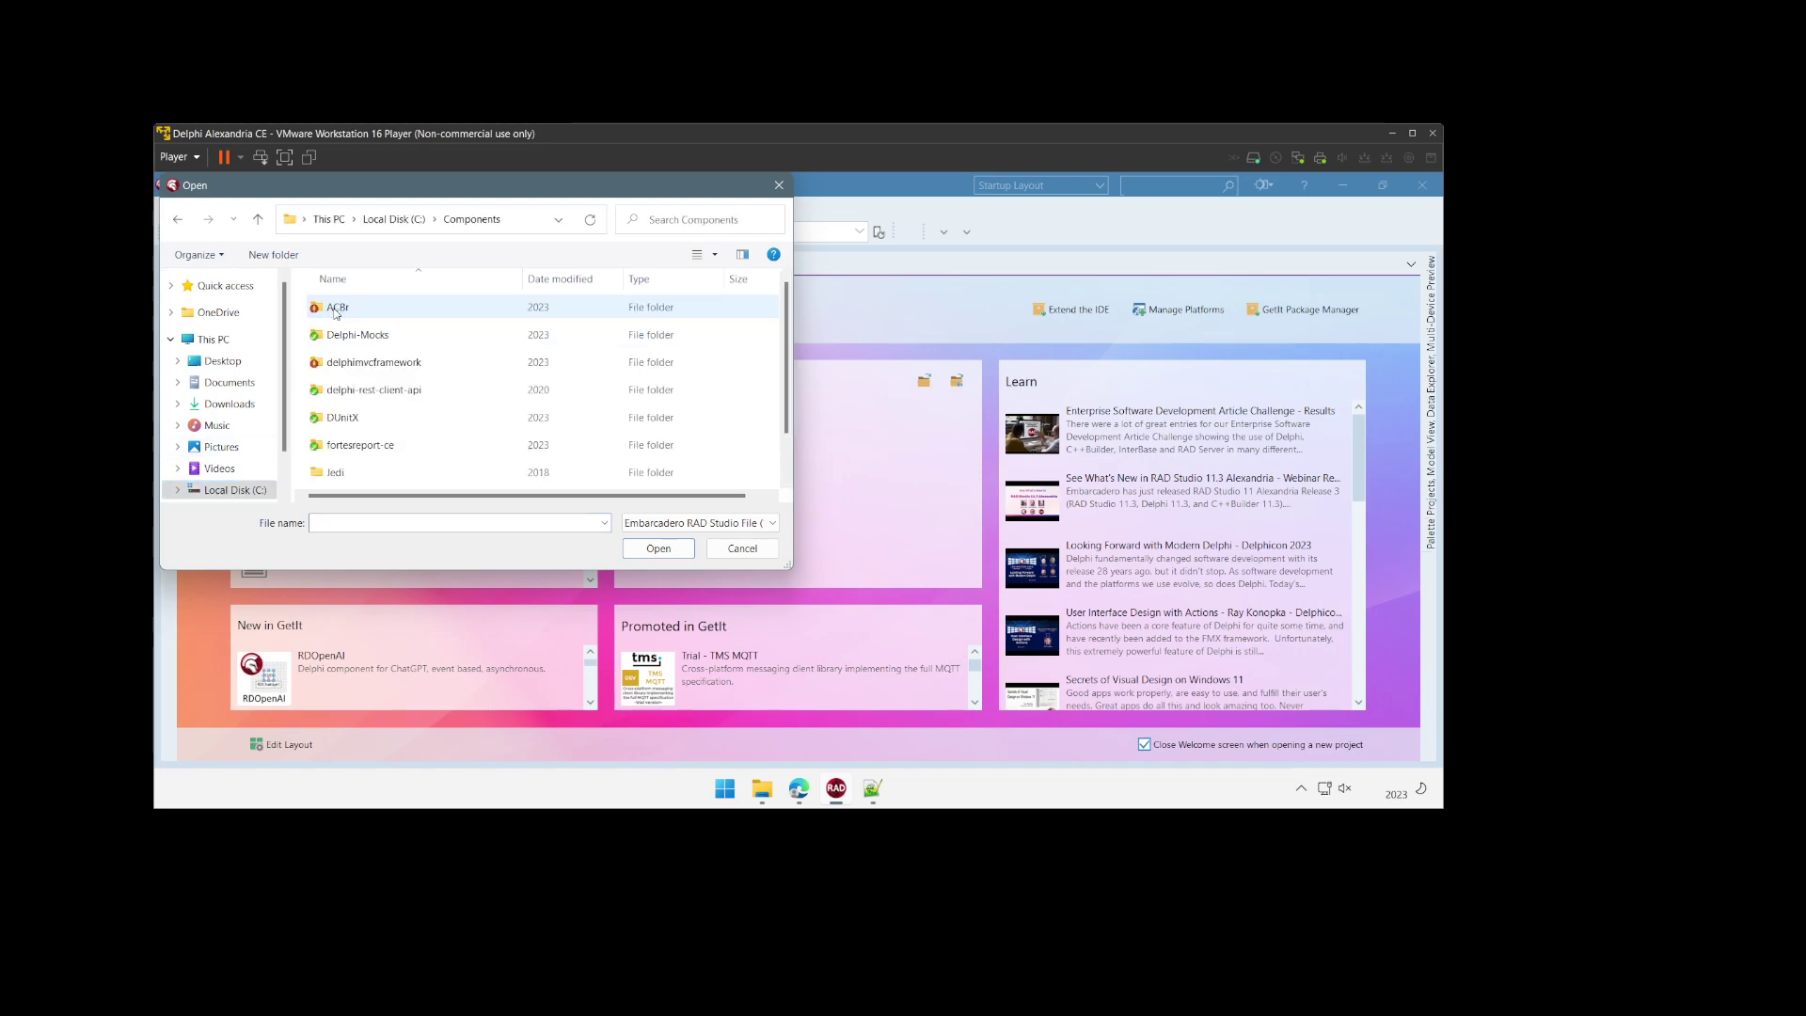
pyautogui.click(377, 446)
pyautogui.doubleClick(378, 446)
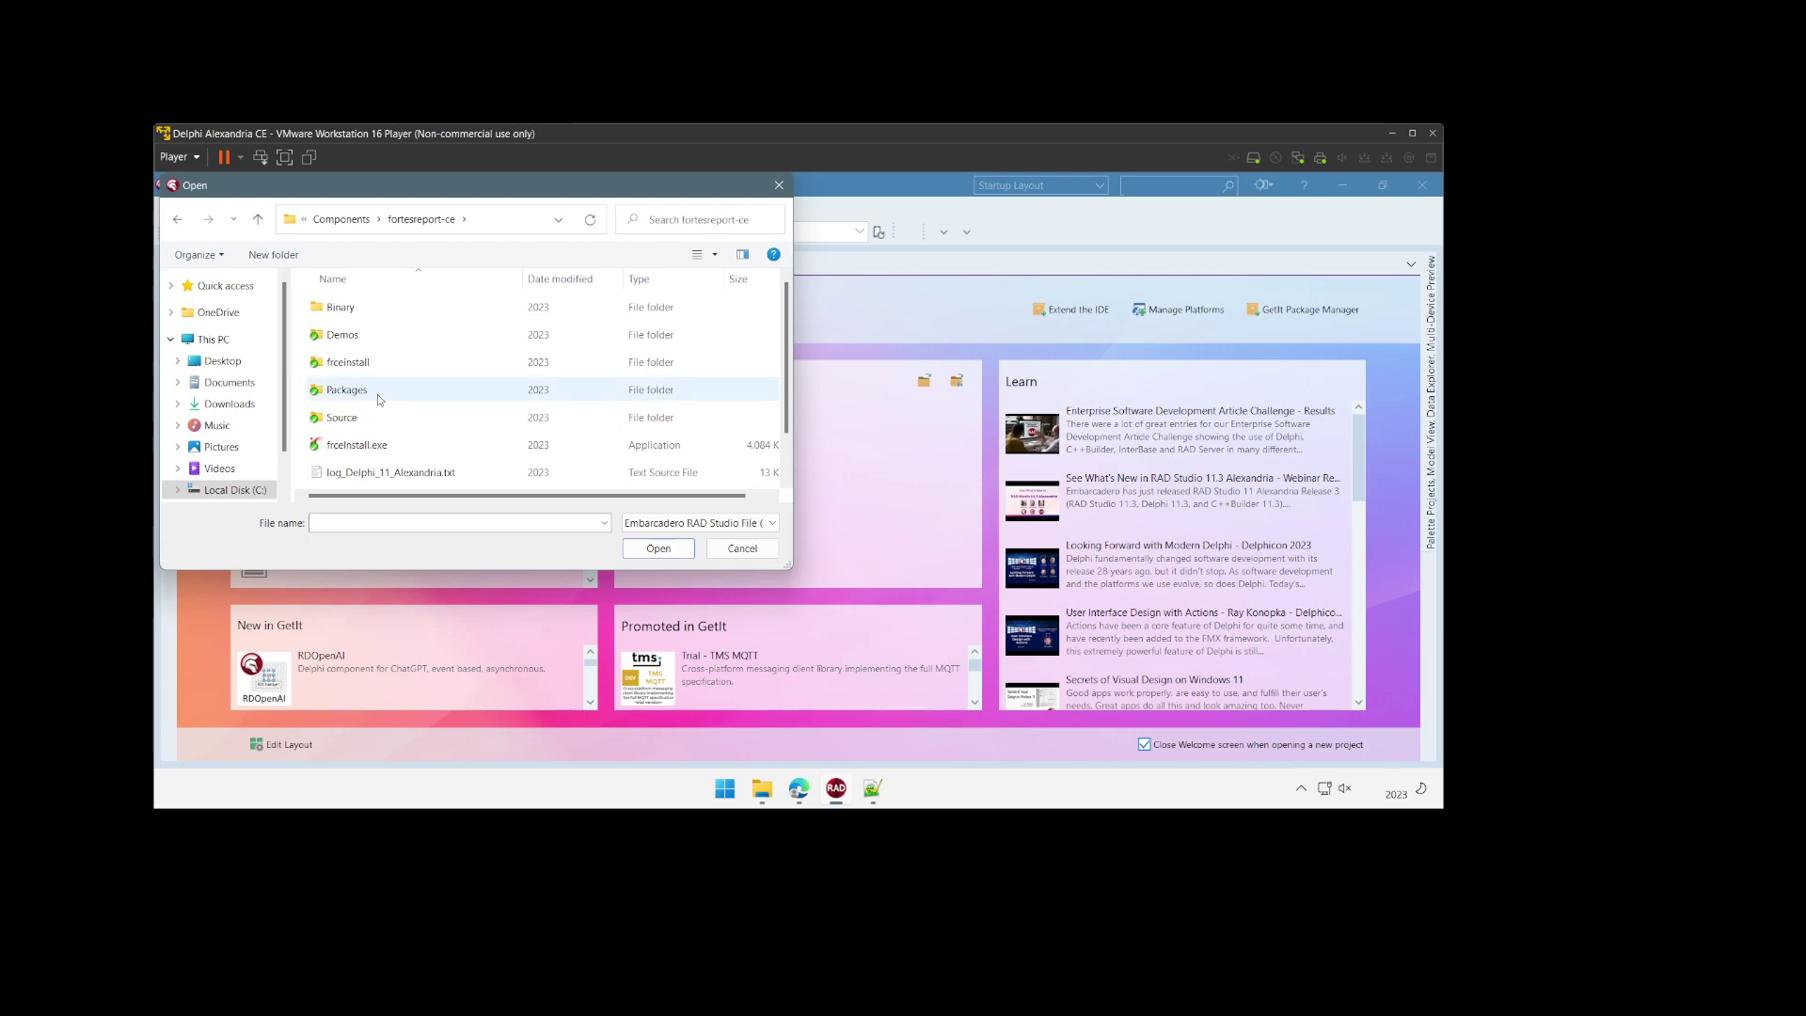
pyautogui.doubleClick(376, 393)
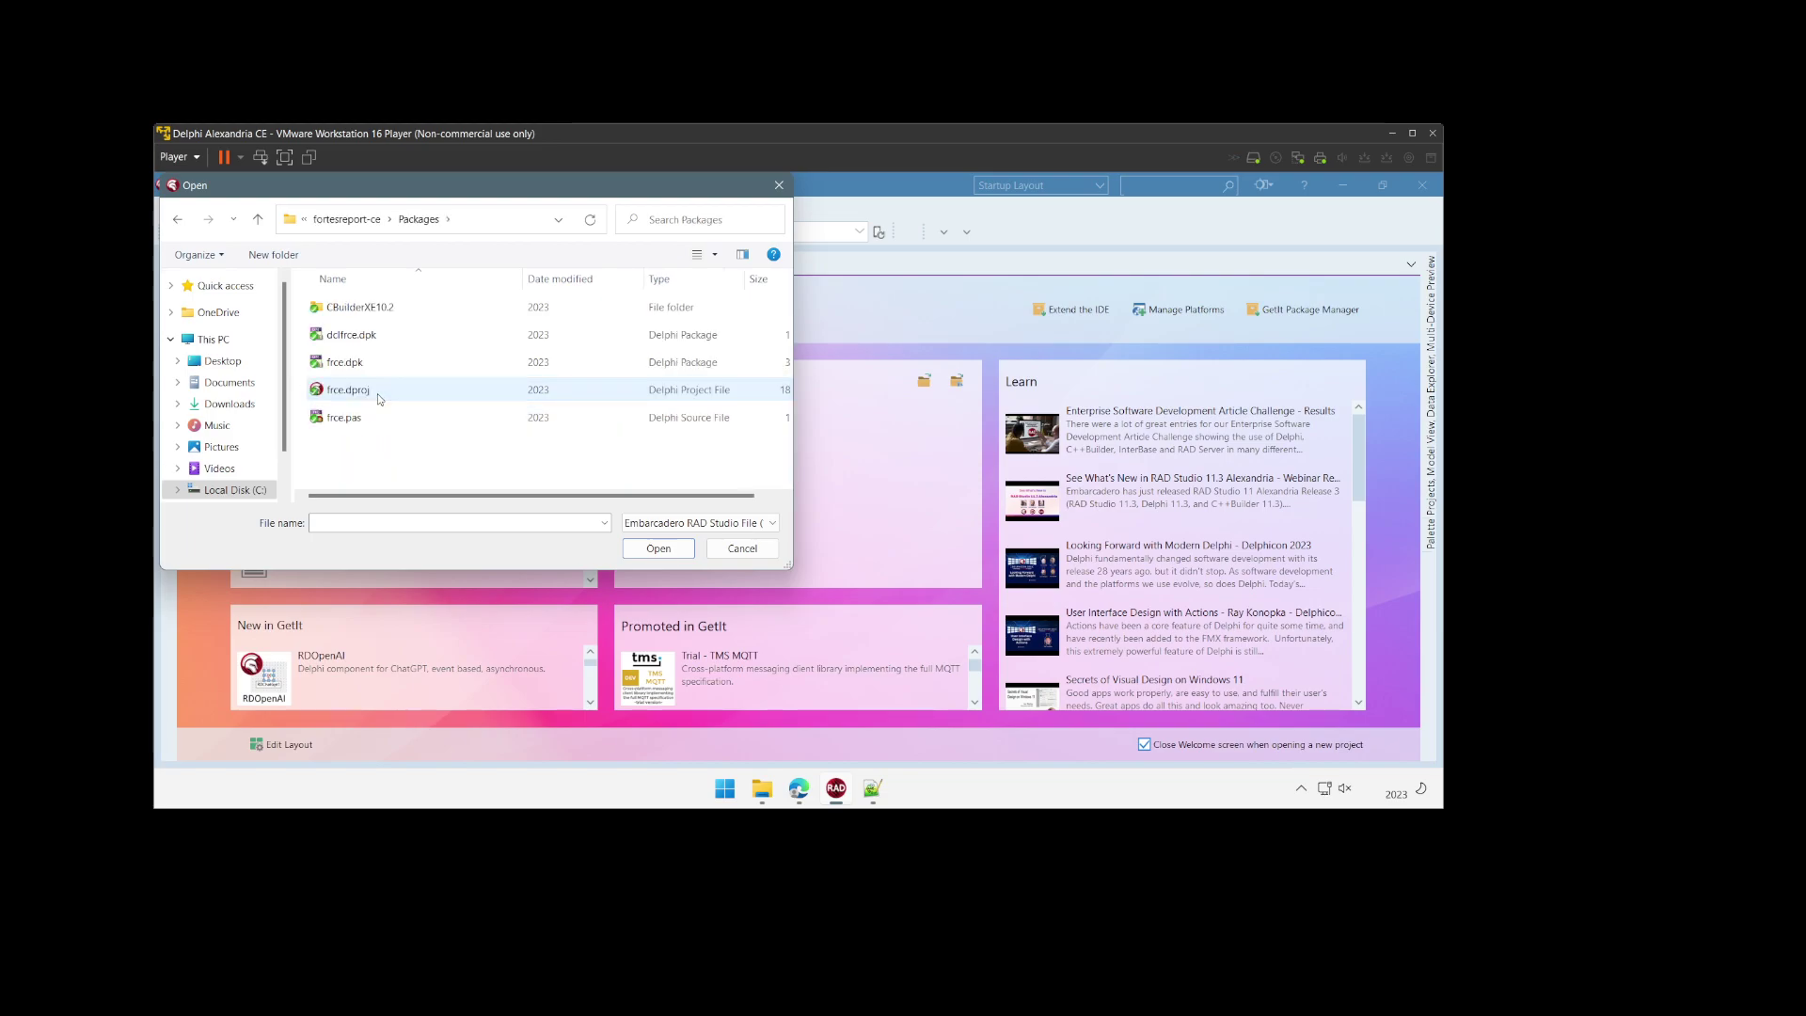
pyautogui.click(360, 370)
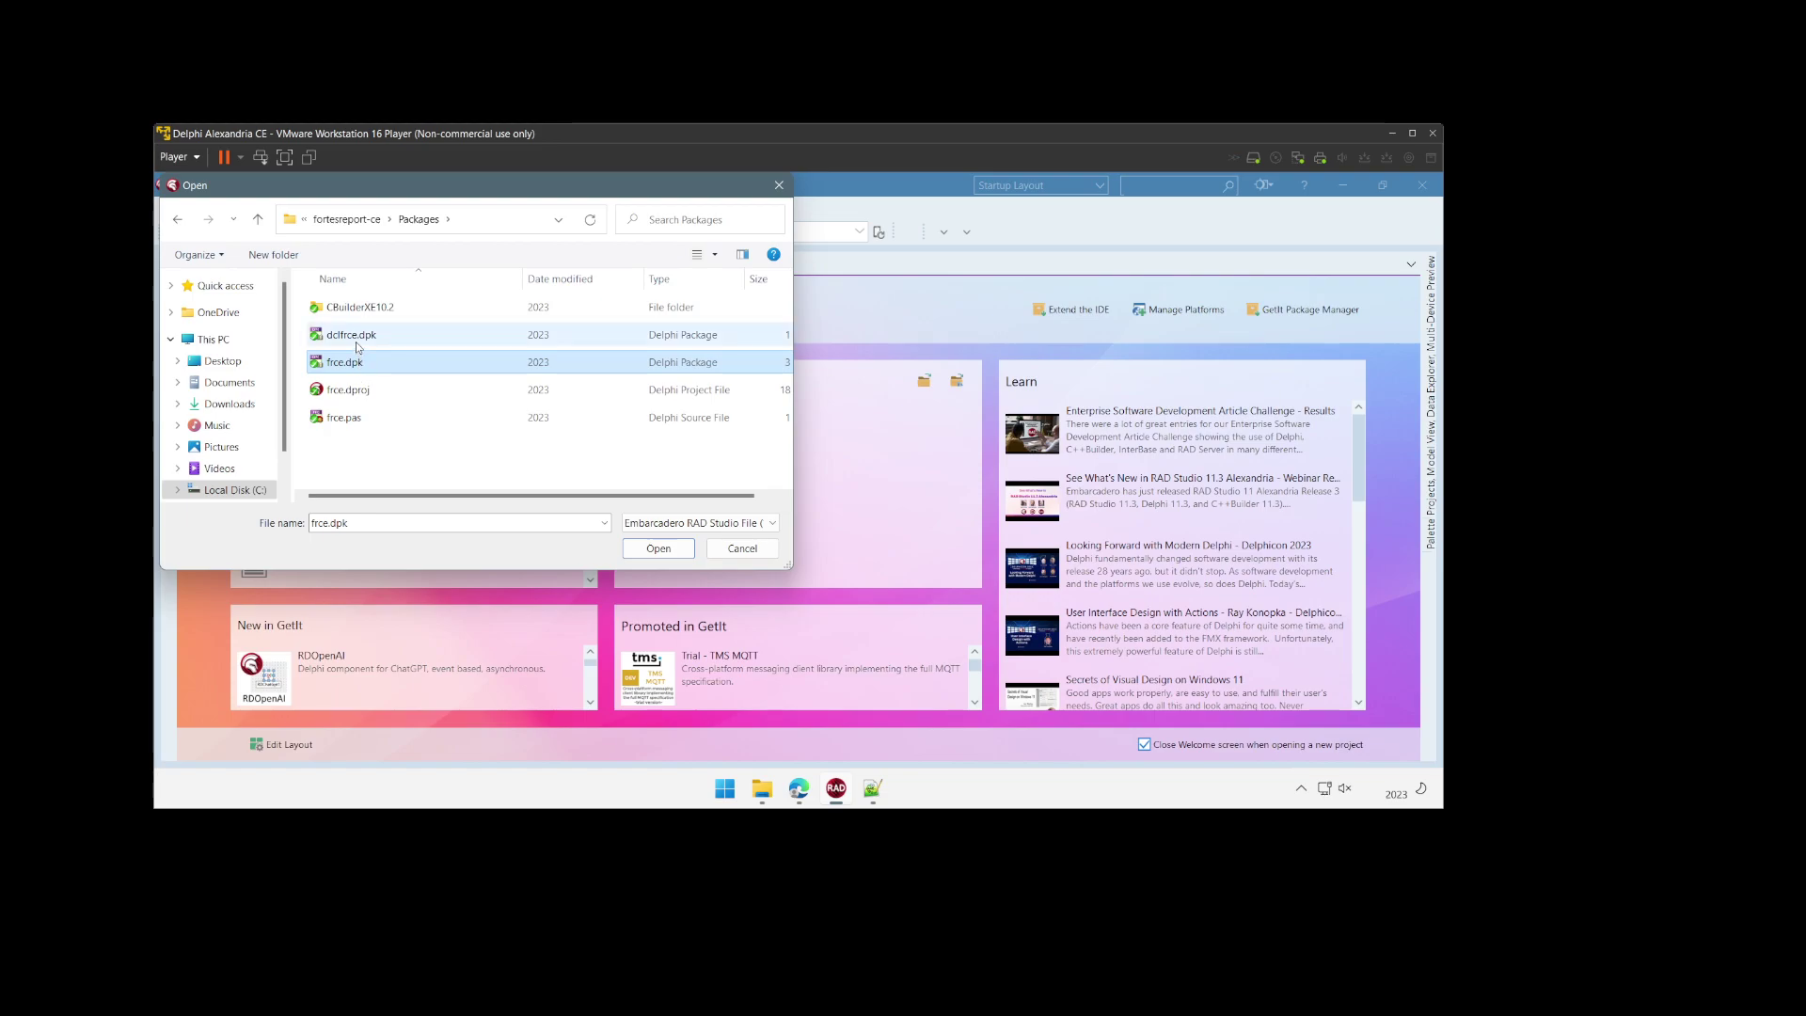
pyautogui.keyDown('ctrl'); pyautogui.click(355, 339); pyautogui.keyUp('ctrl')
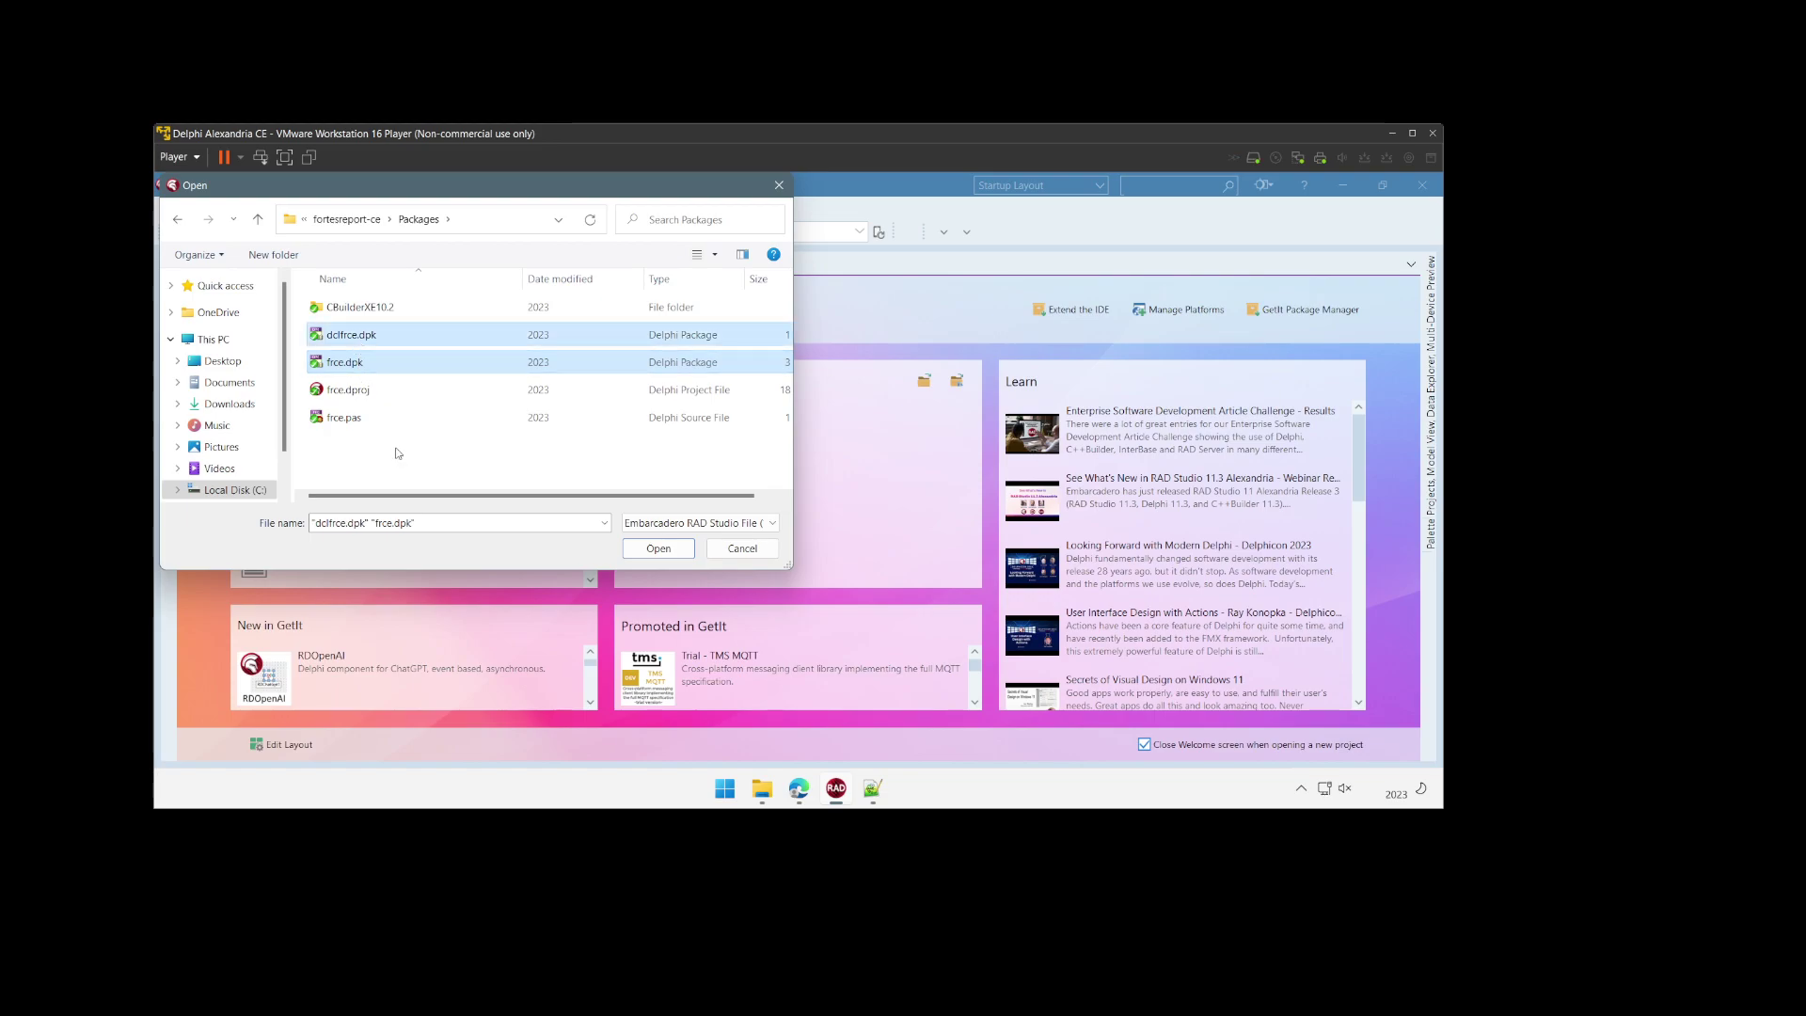
pyautogui.click(683, 556)
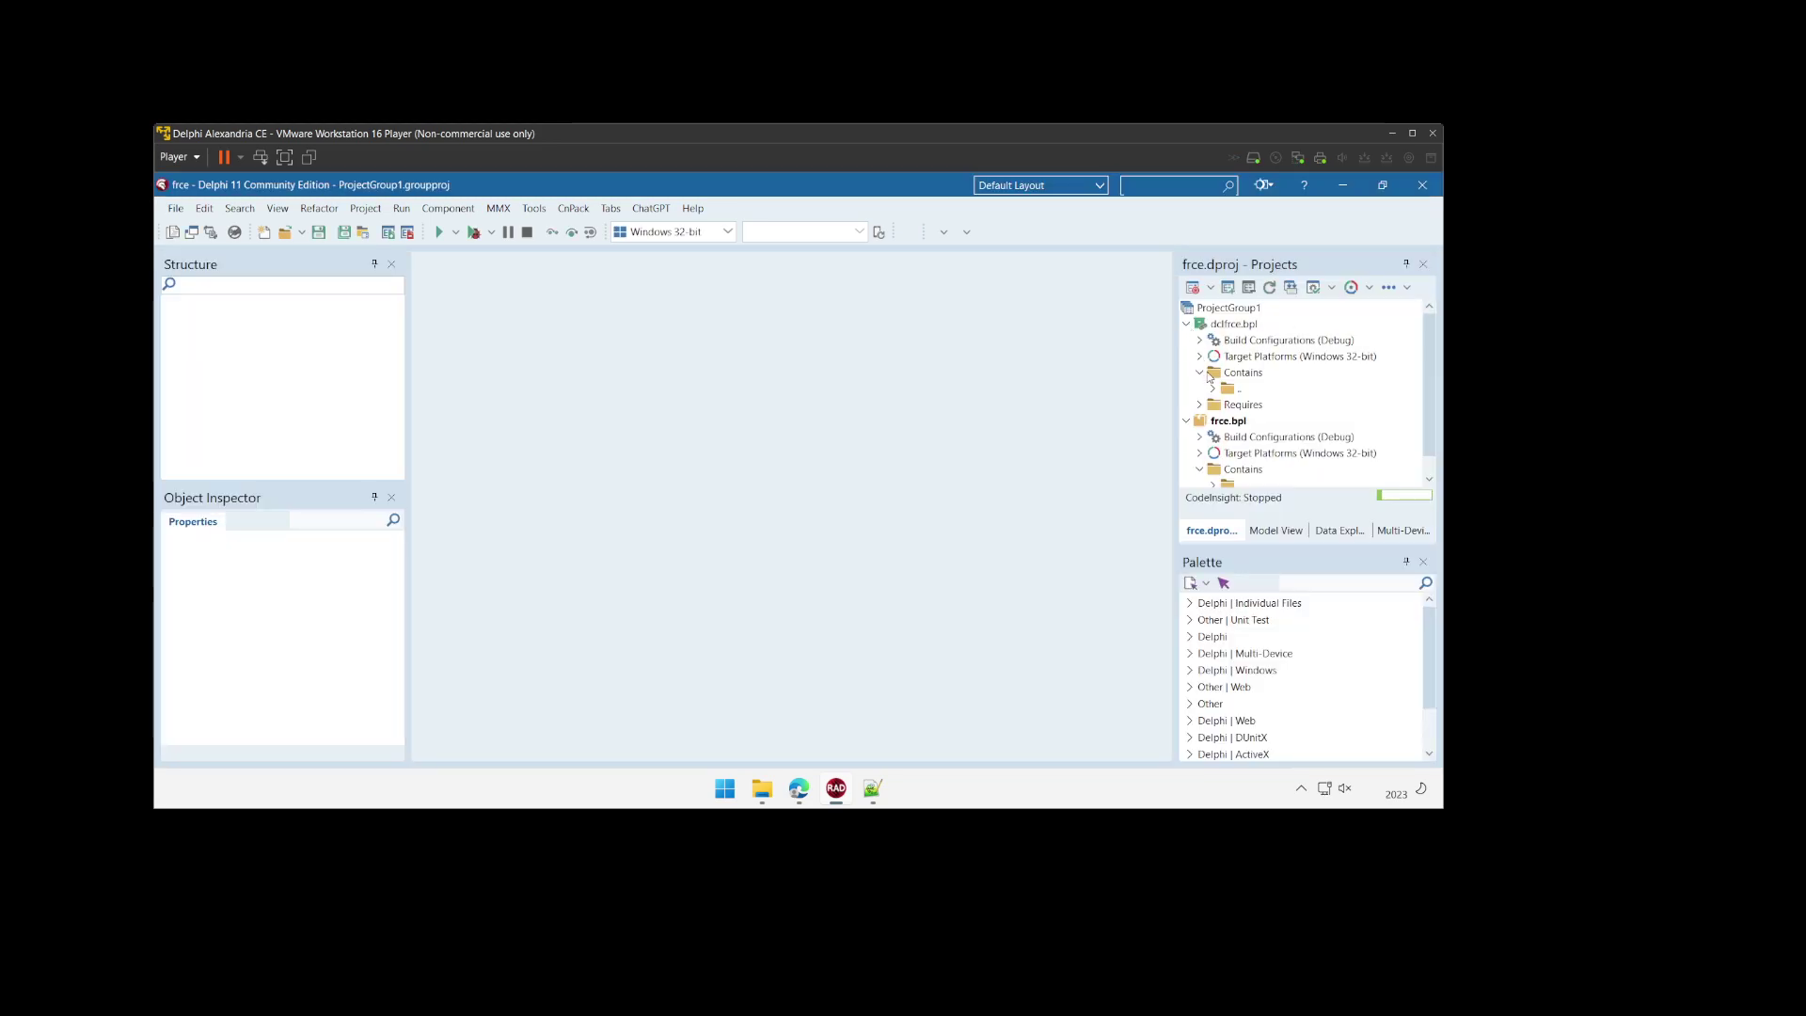
# Step: Open the project options of the frce.bpl package
pyautogui.click(1216, 423)
pyautogui.rightClick(1218, 422)
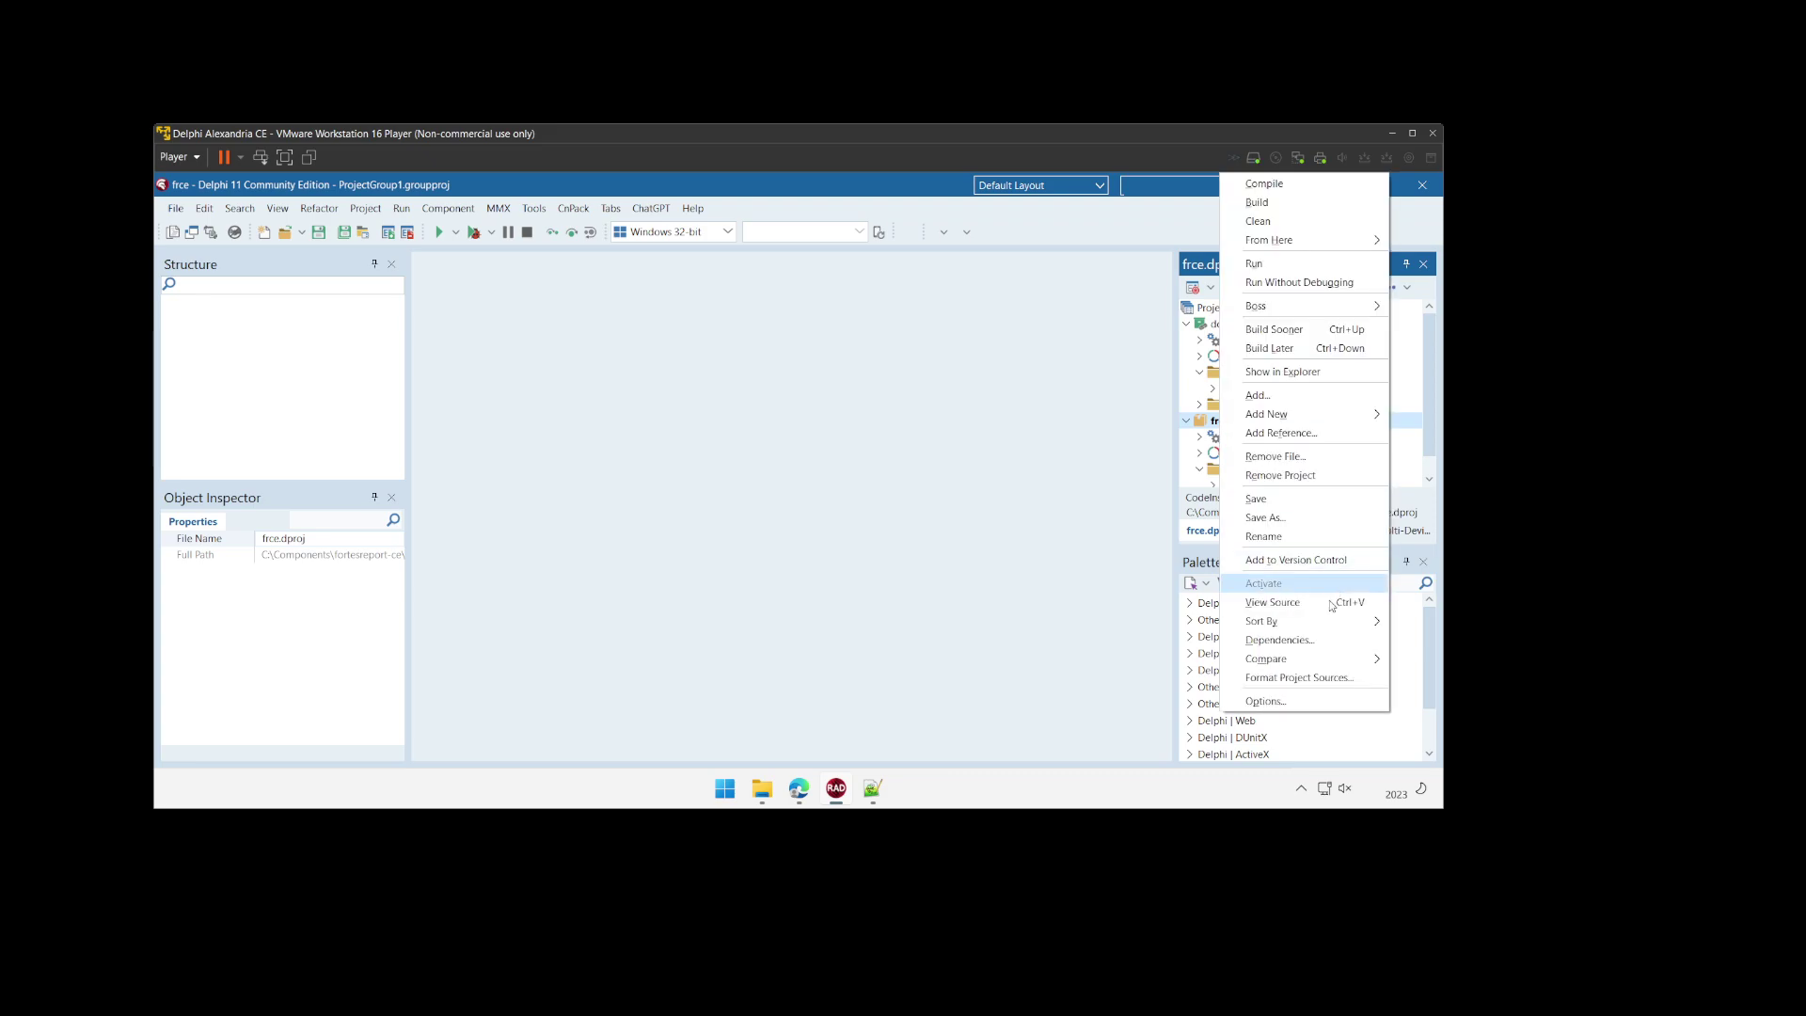
pyautogui.click(1275, 701)
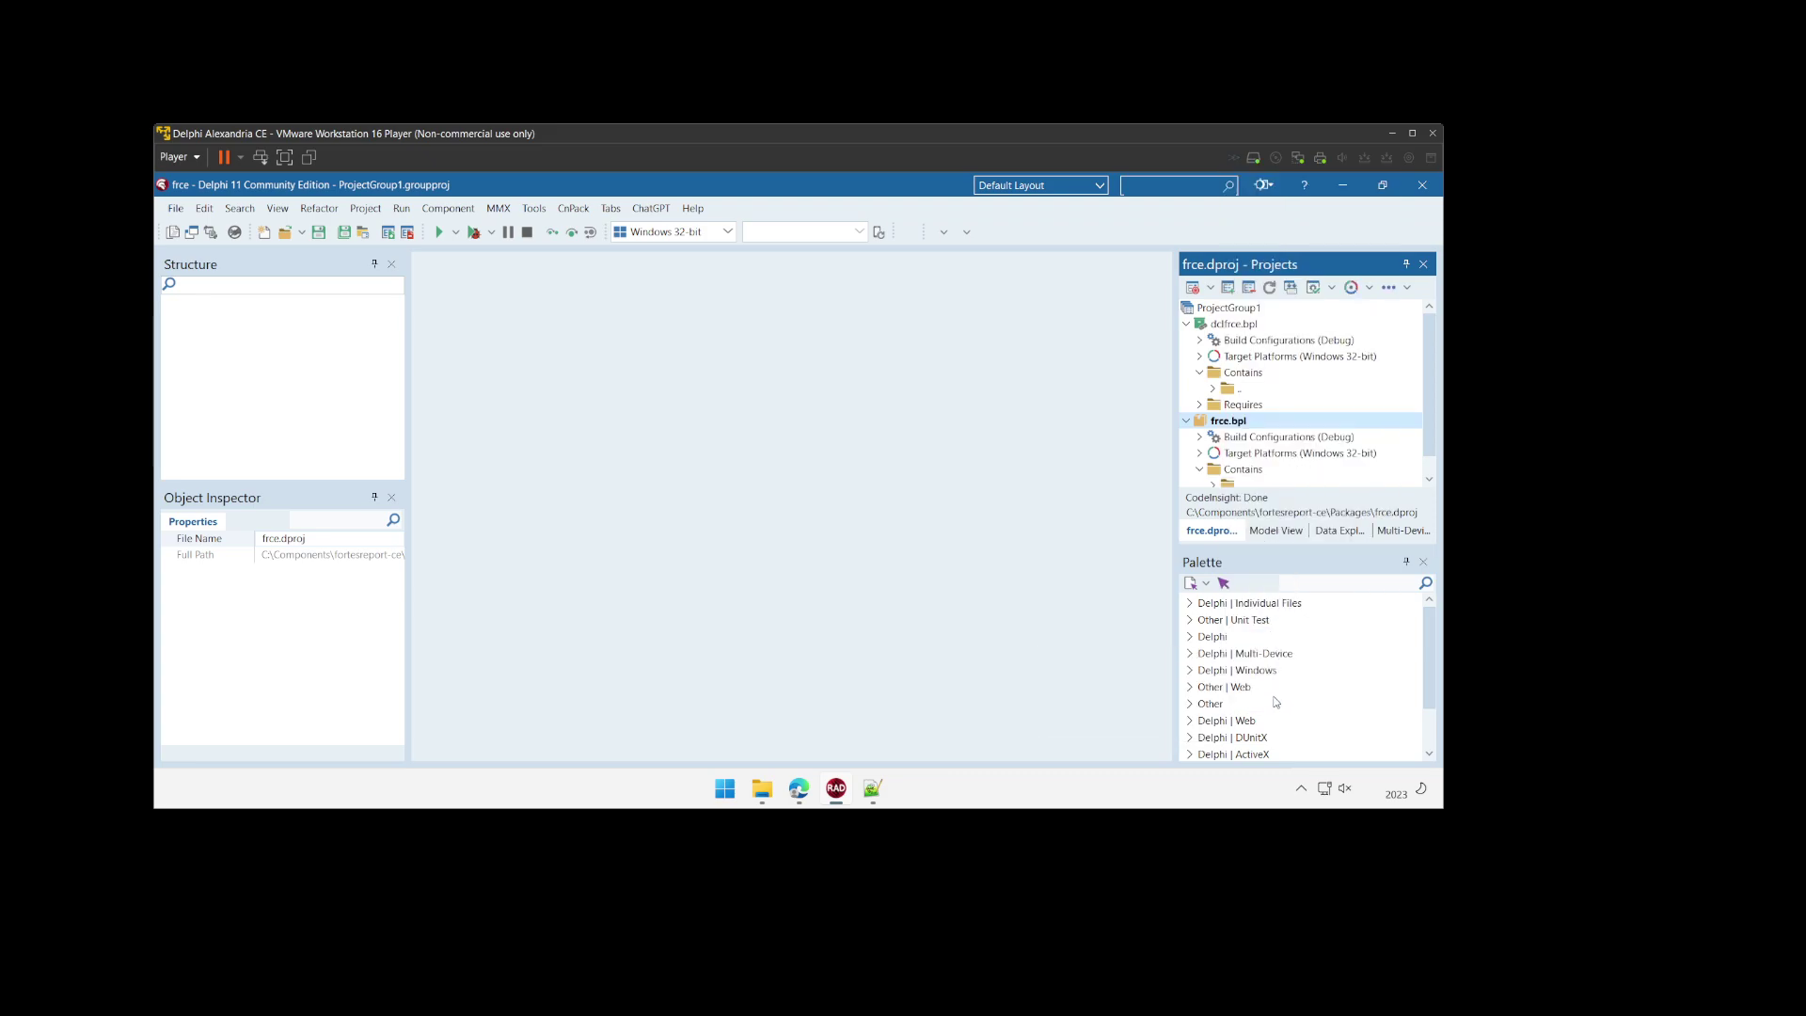
# Step: Switch to File Explorer, inspect the full path of the LibD28 folder, and return to Delphi
pyautogui.moveTo(767, 793)
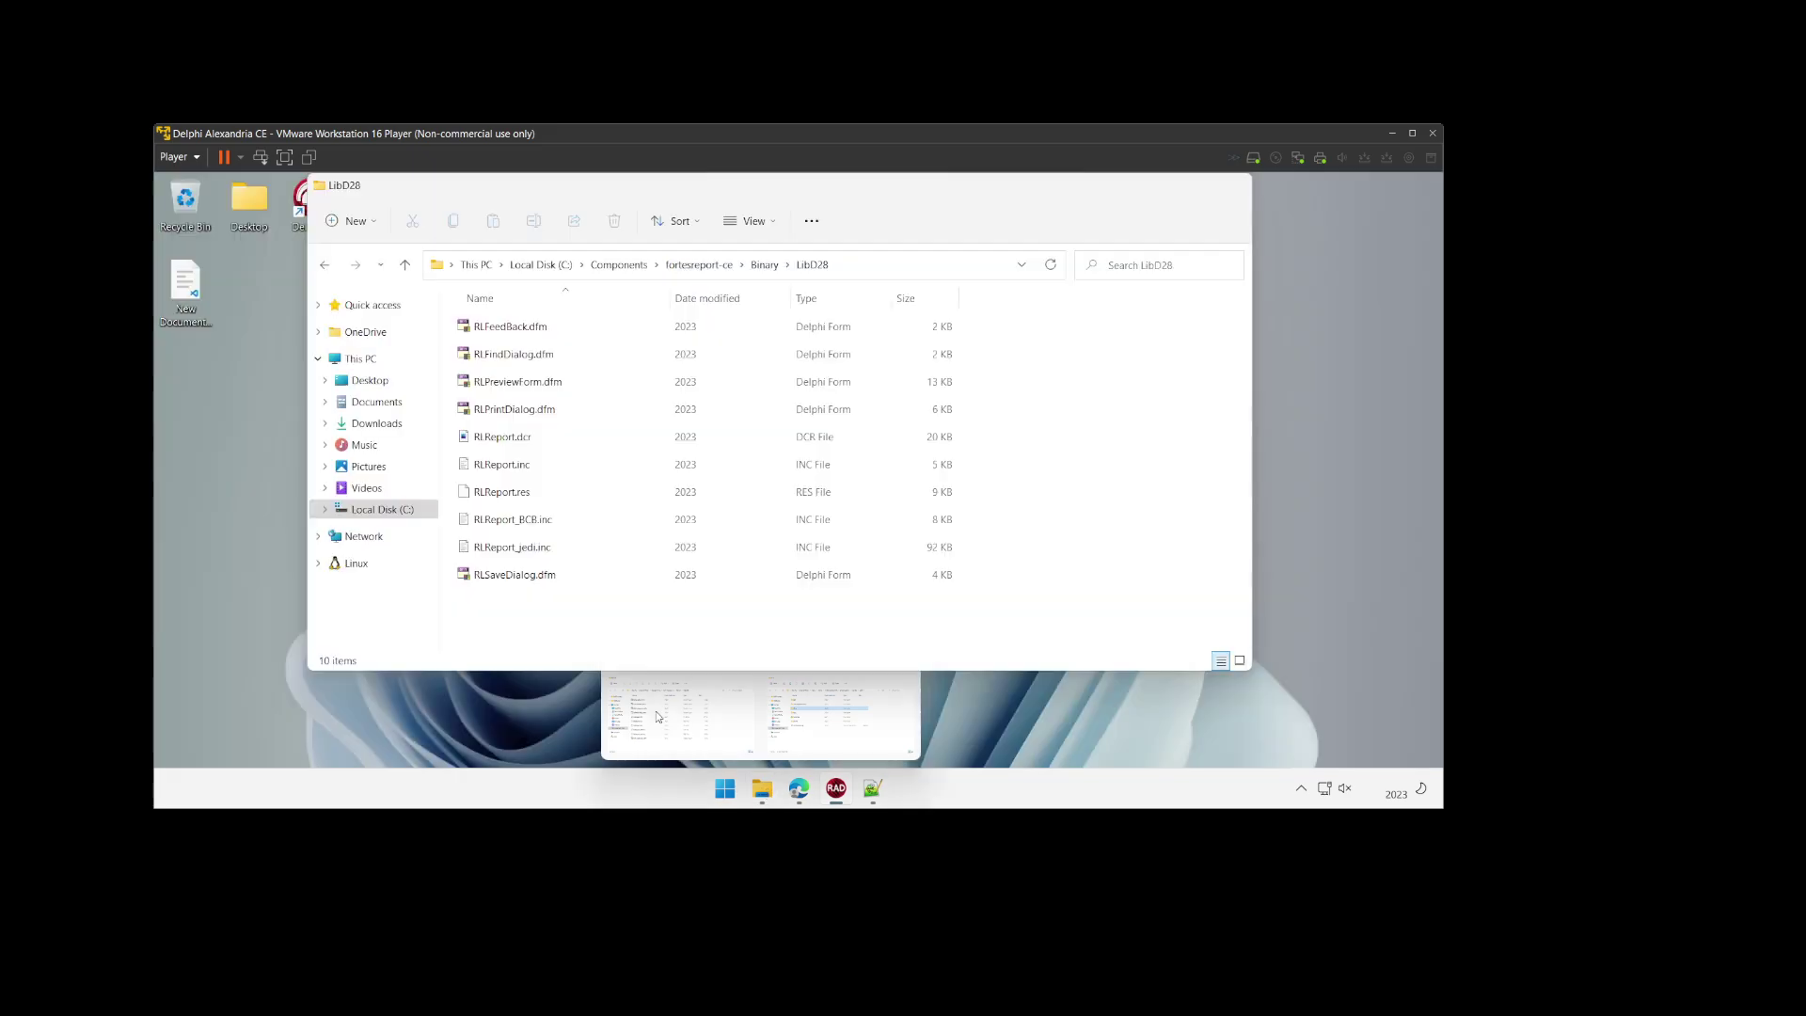
pyautogui.click(674, 735)
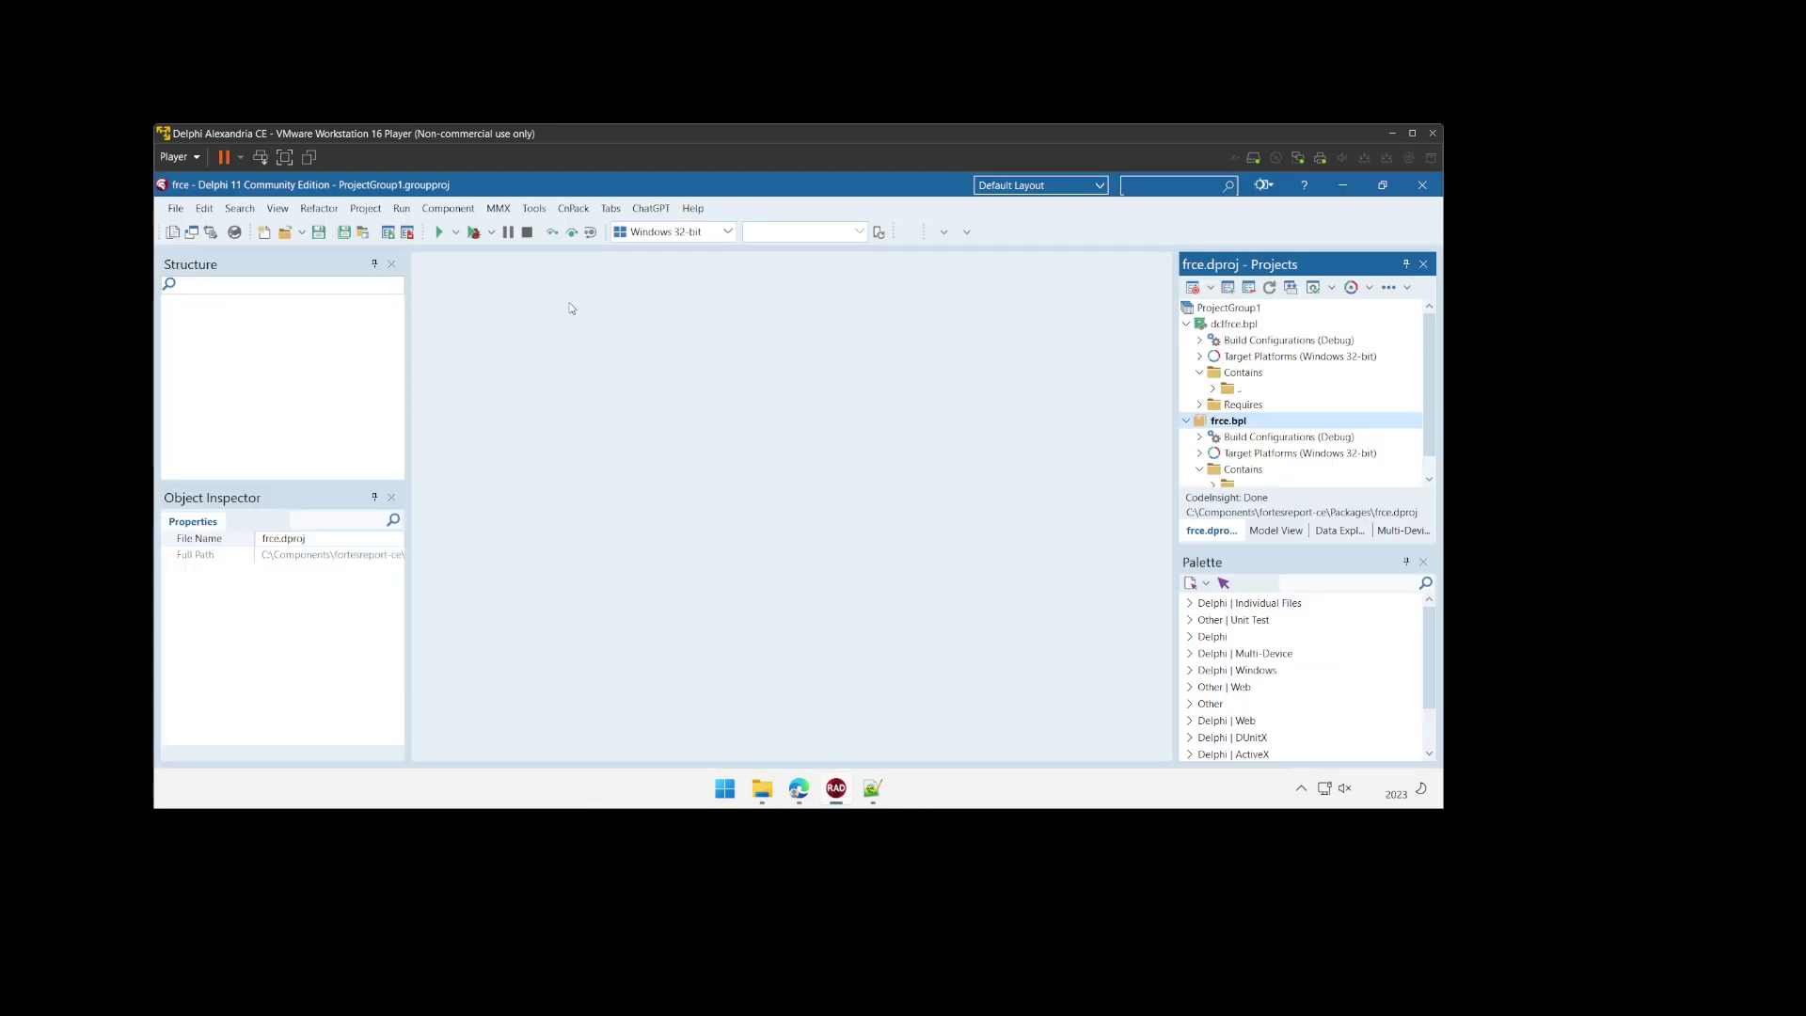
pyautogui.click(911, 265)
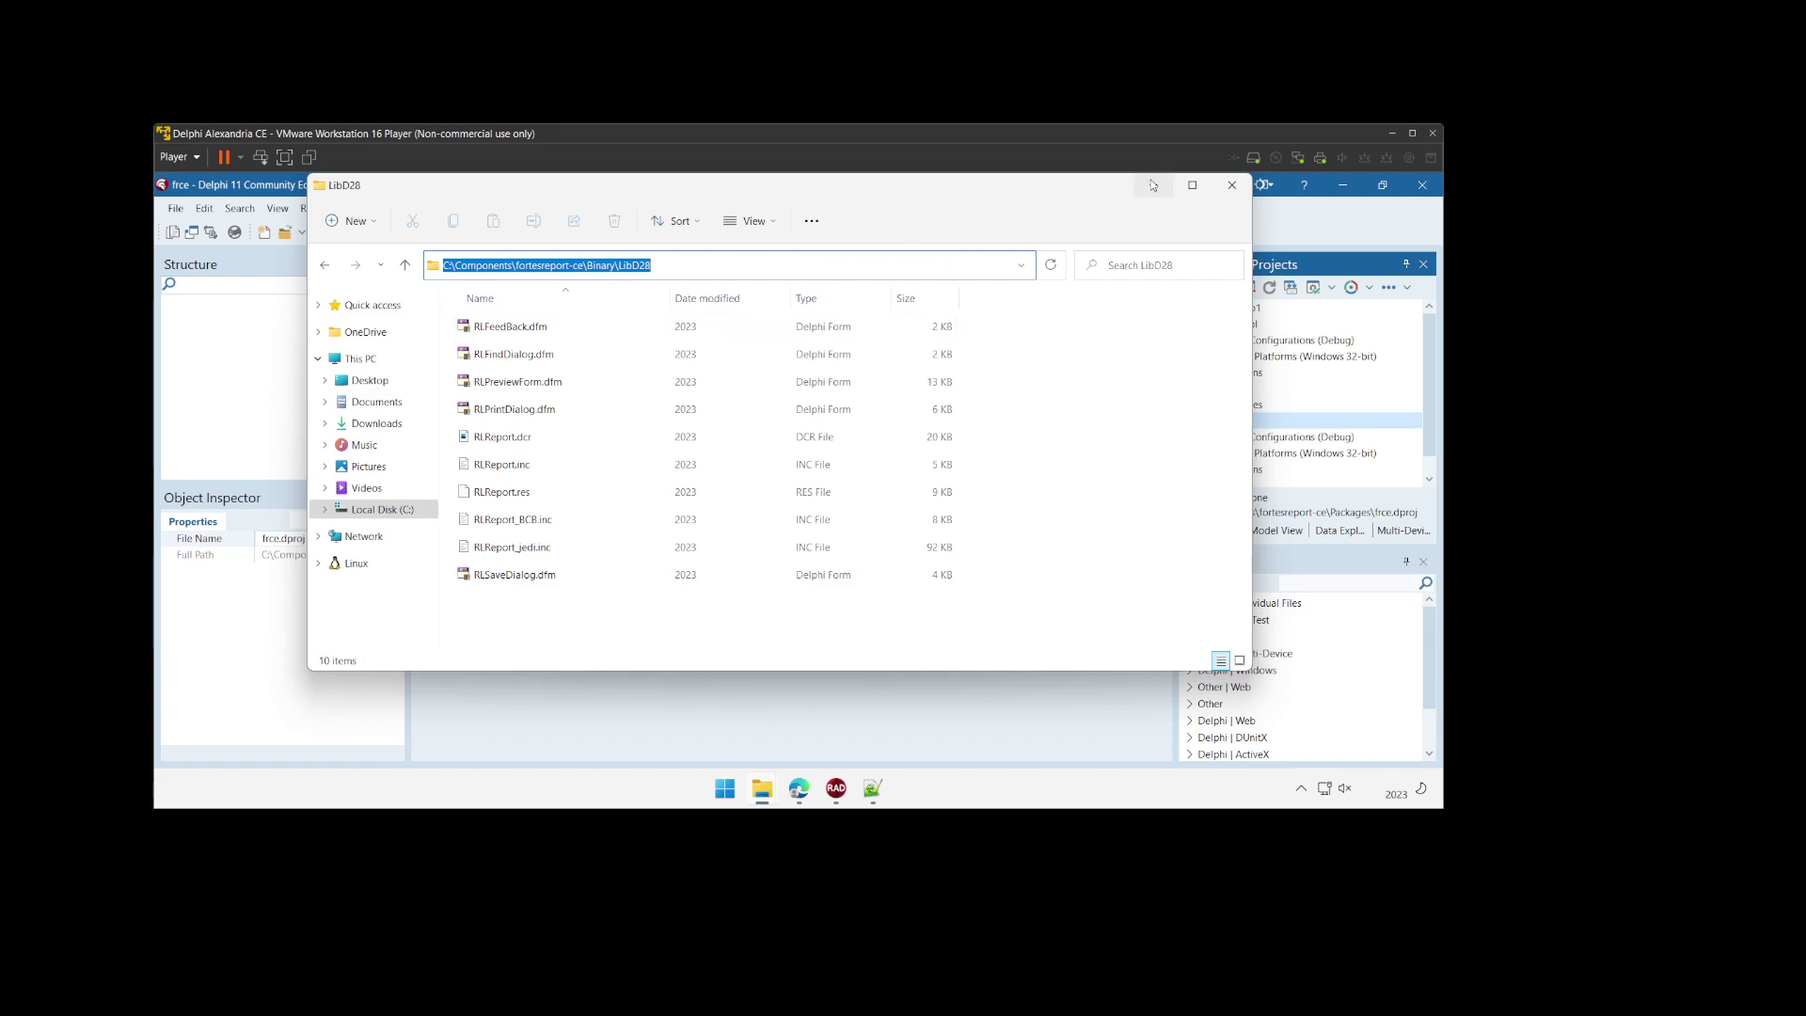
pyautogui.click(731, 681)
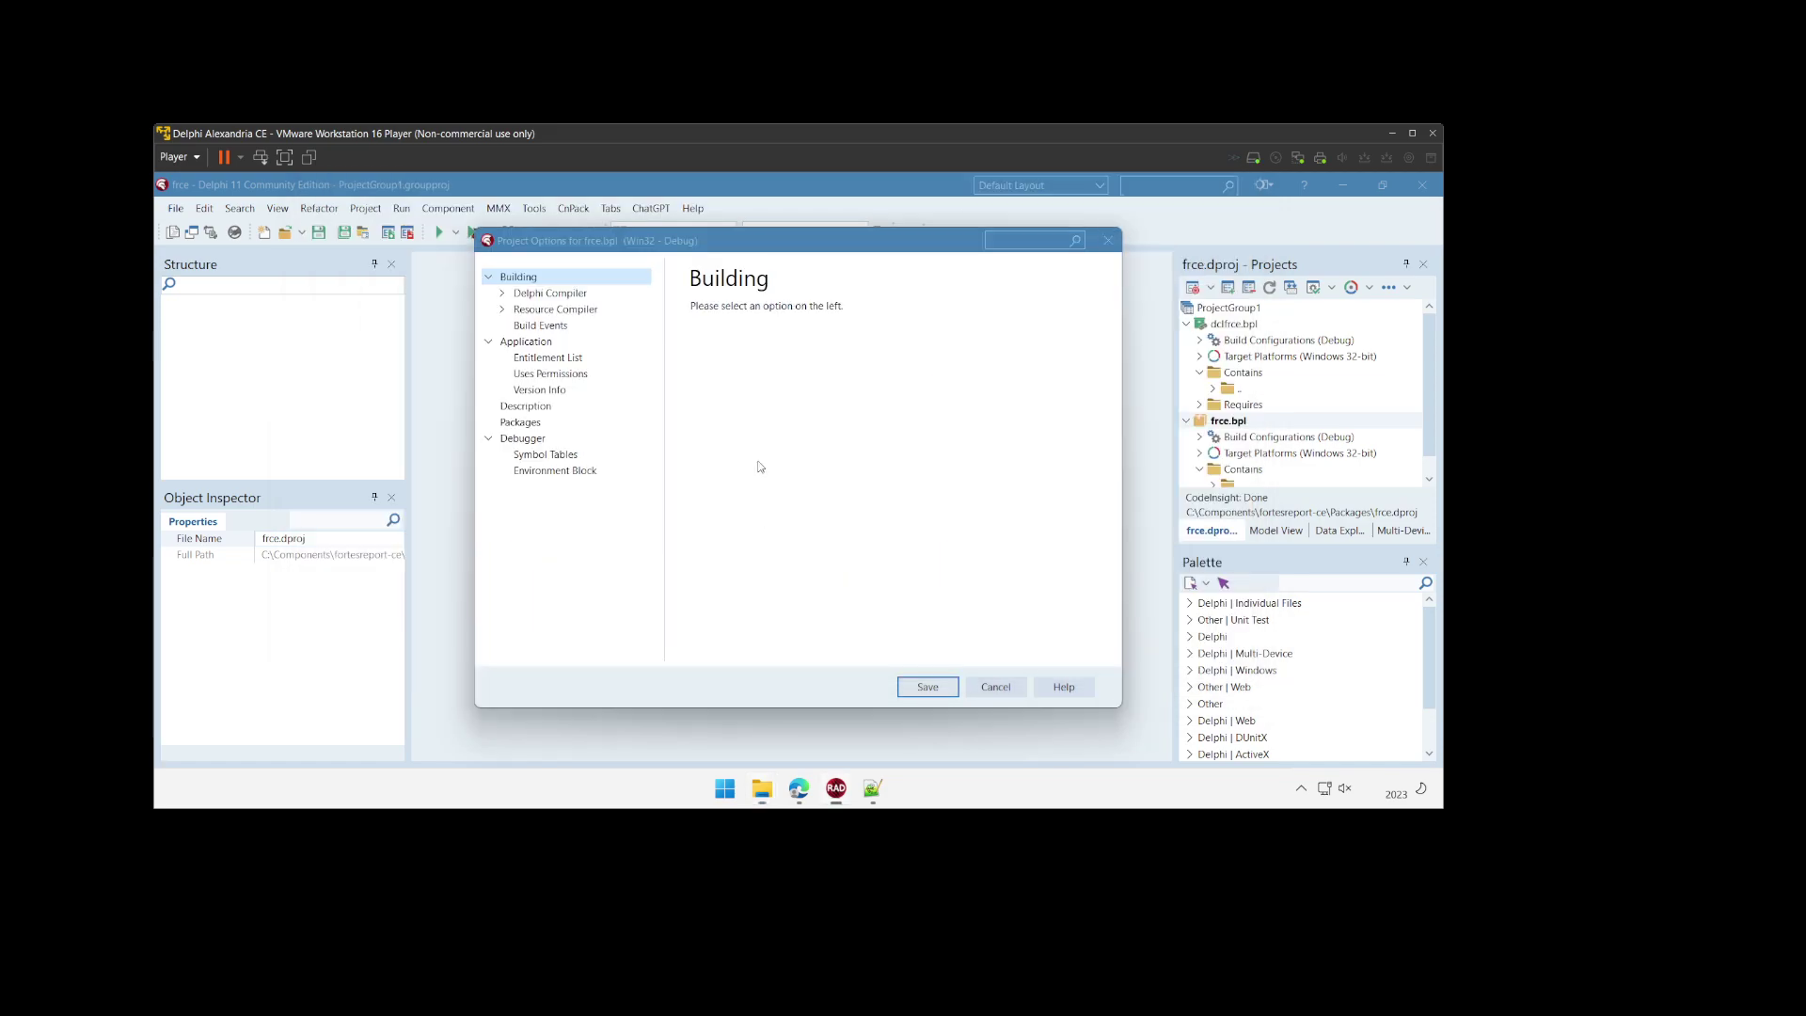
# Step: Show frce.bpl's Delphi Compiler settings and set their target to All configurations - All platforms
pyautogui.click(528, 294)
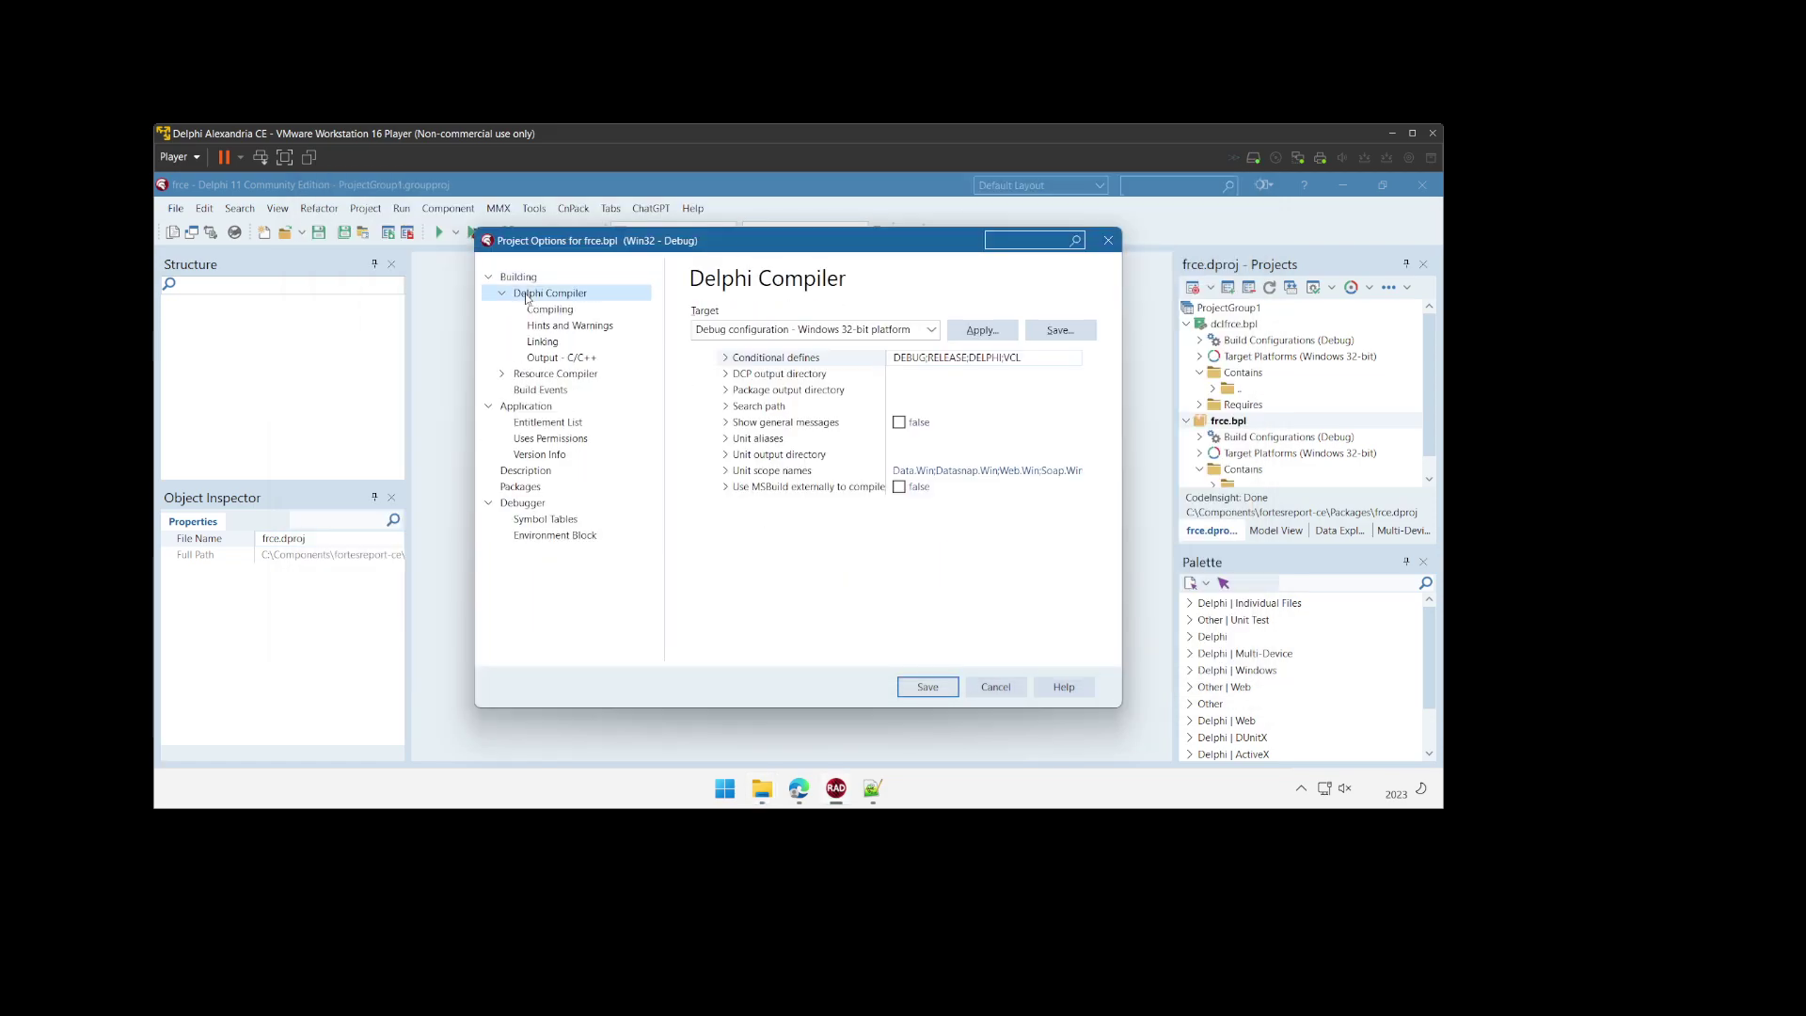
pyautogui.click(831, 334)
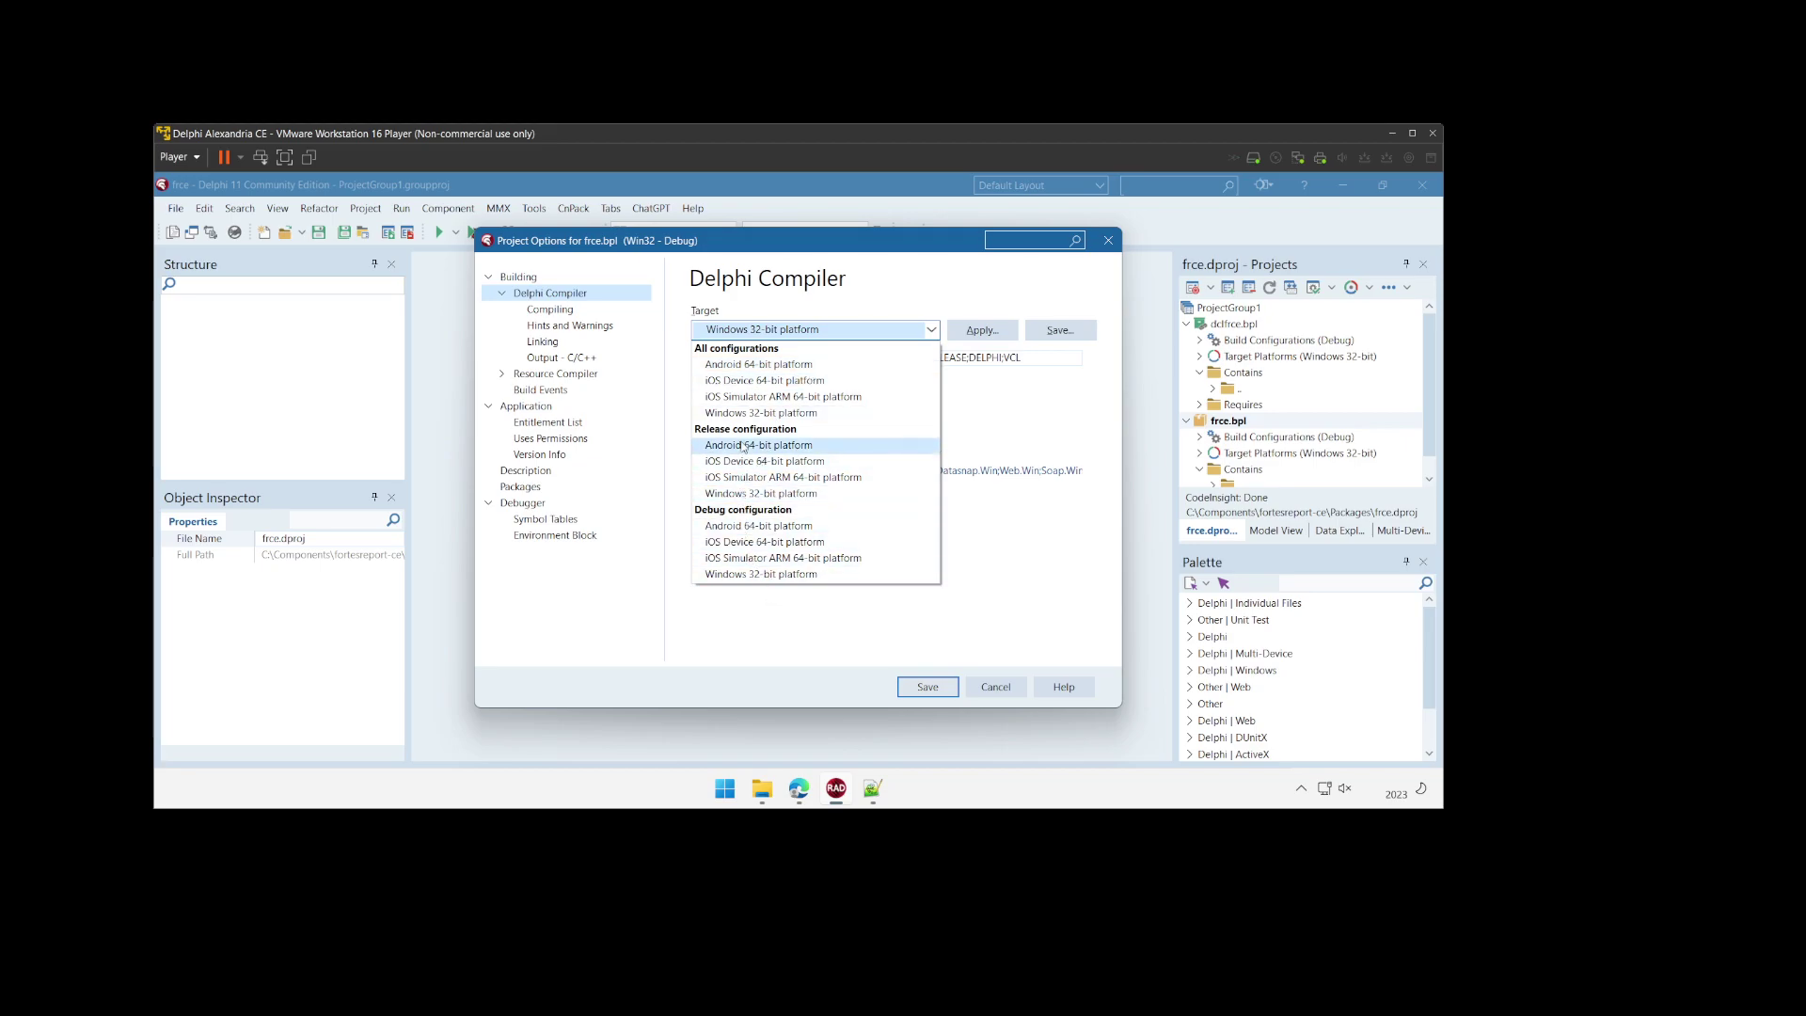
pyautogui.click(751, 350)
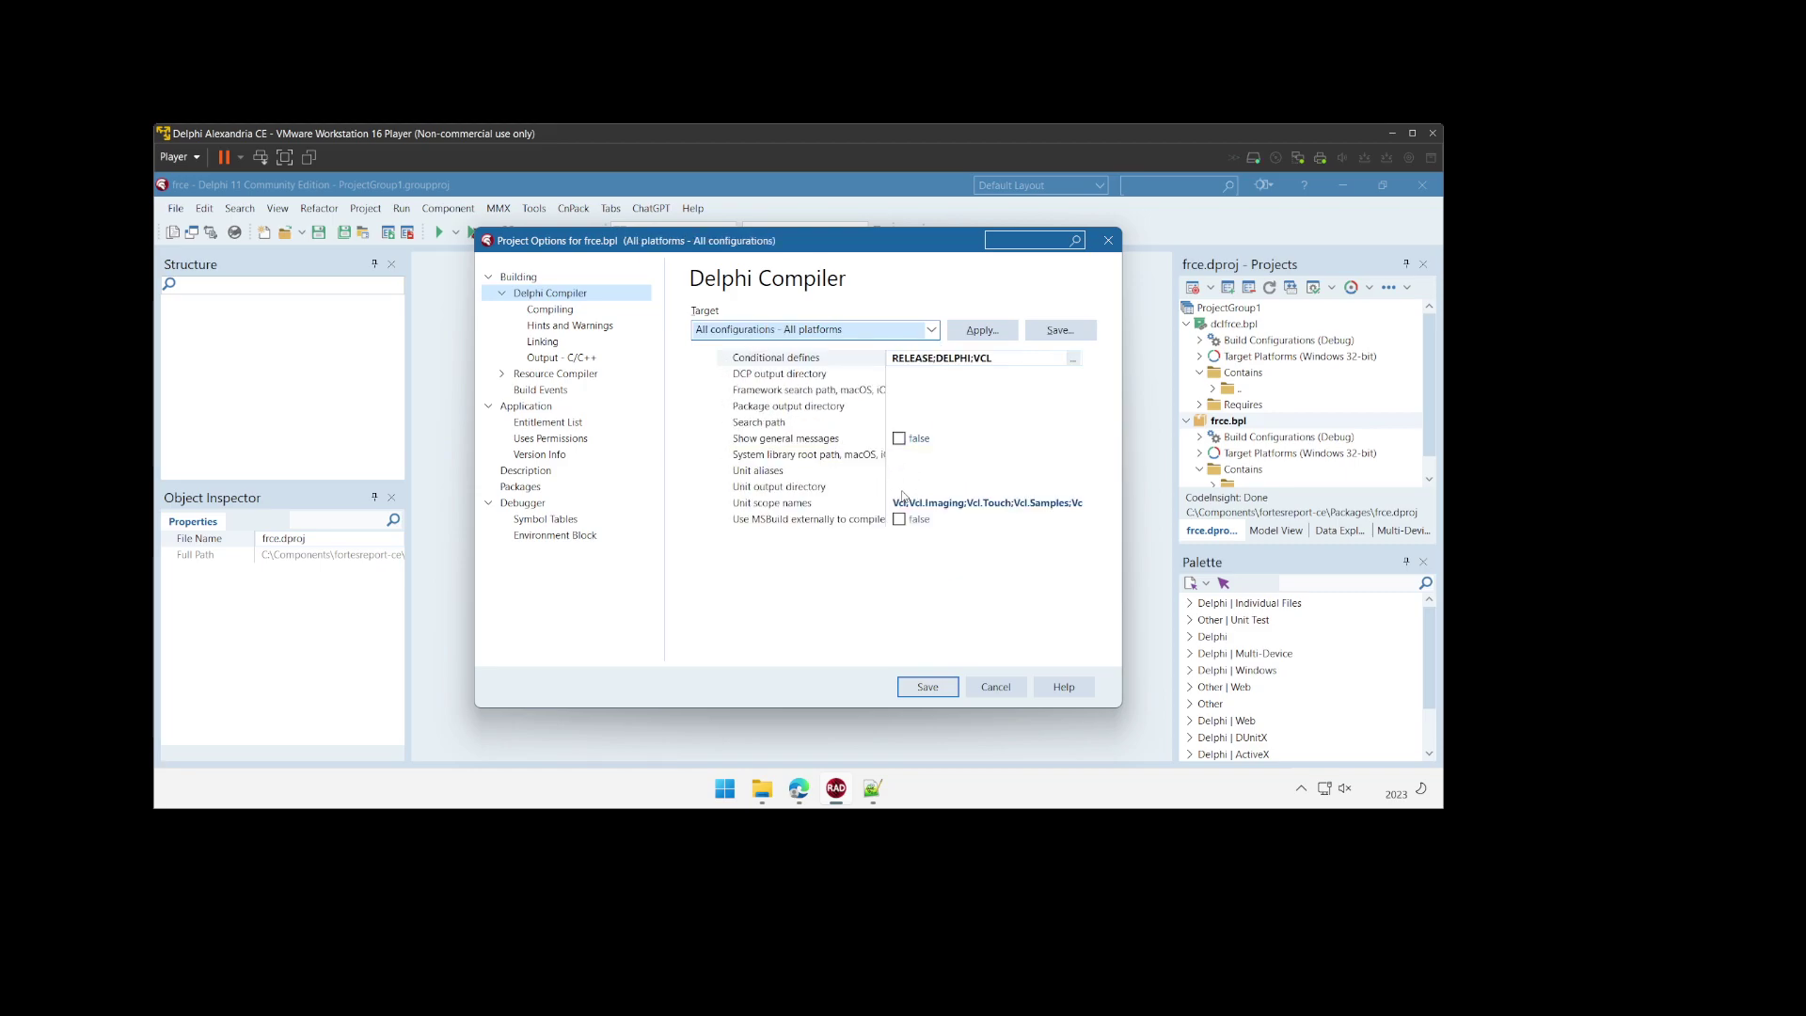
# Step: Select the unit output directory setting, then examine the fortesreport-ce folders in File Explorer for the relative path from Packages to Binary\LibD28
pyautogui.click(798, 493)
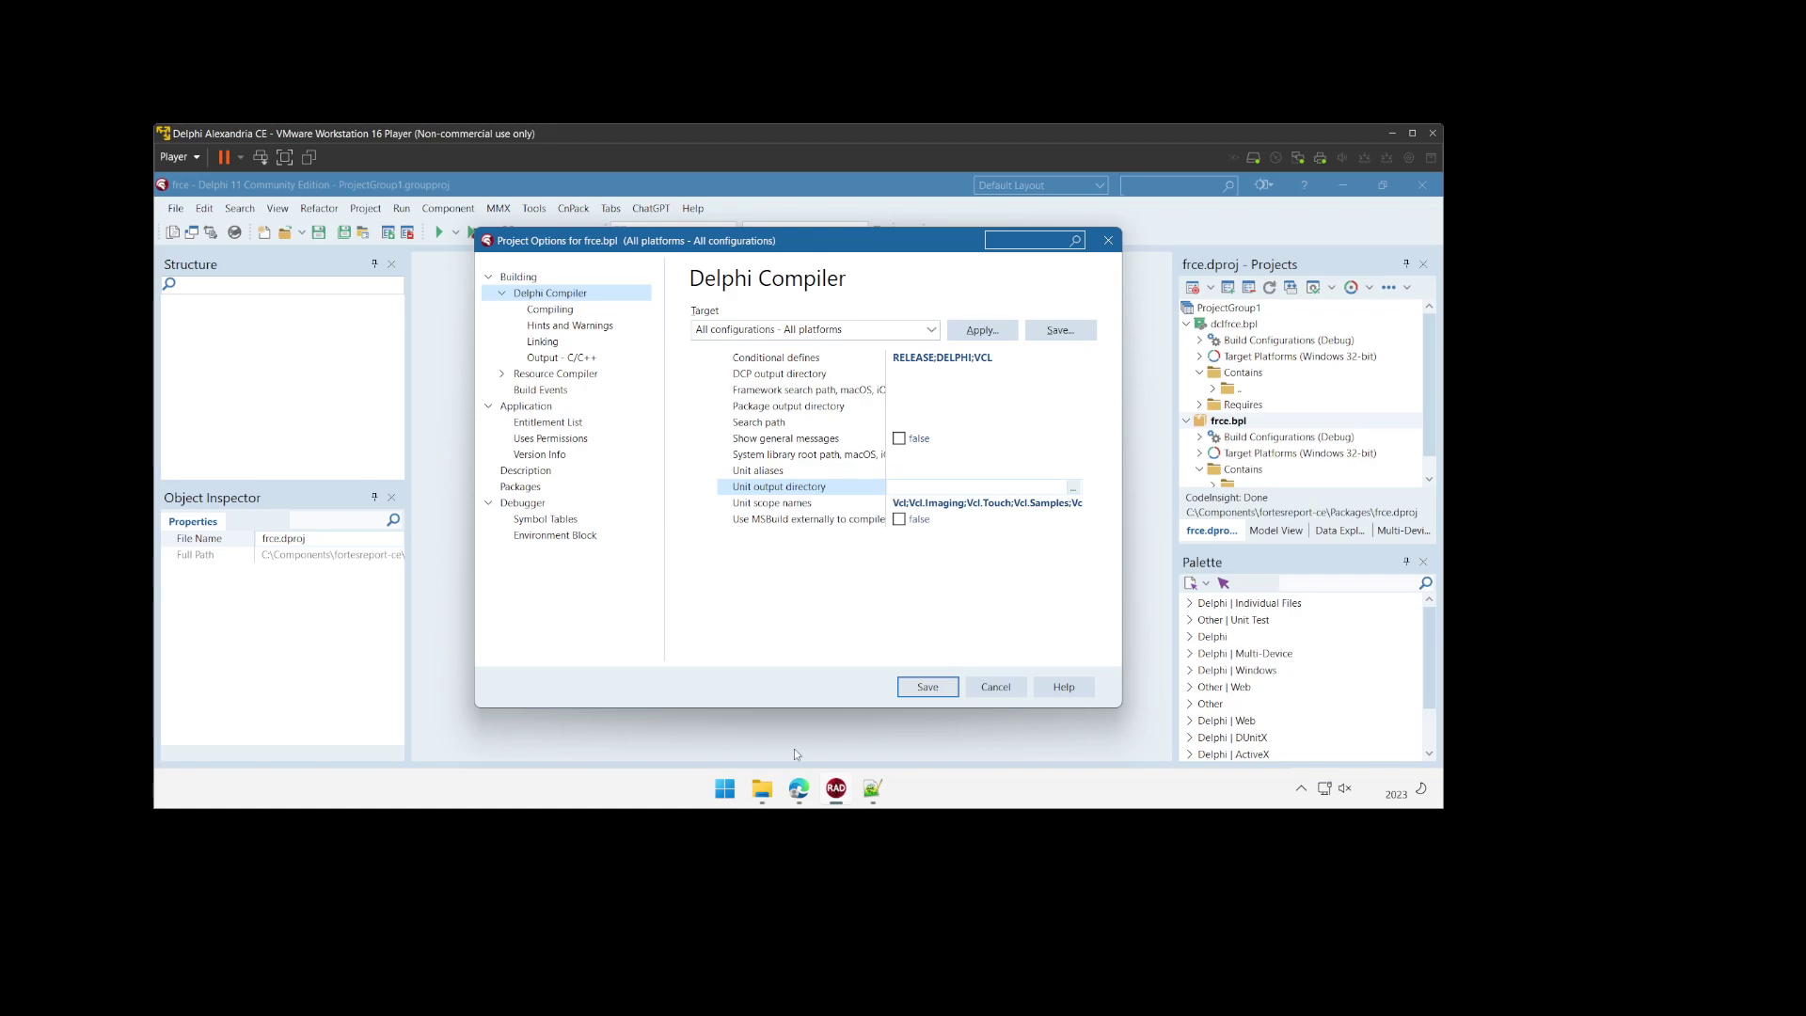
pyautogui.click(761, 788)
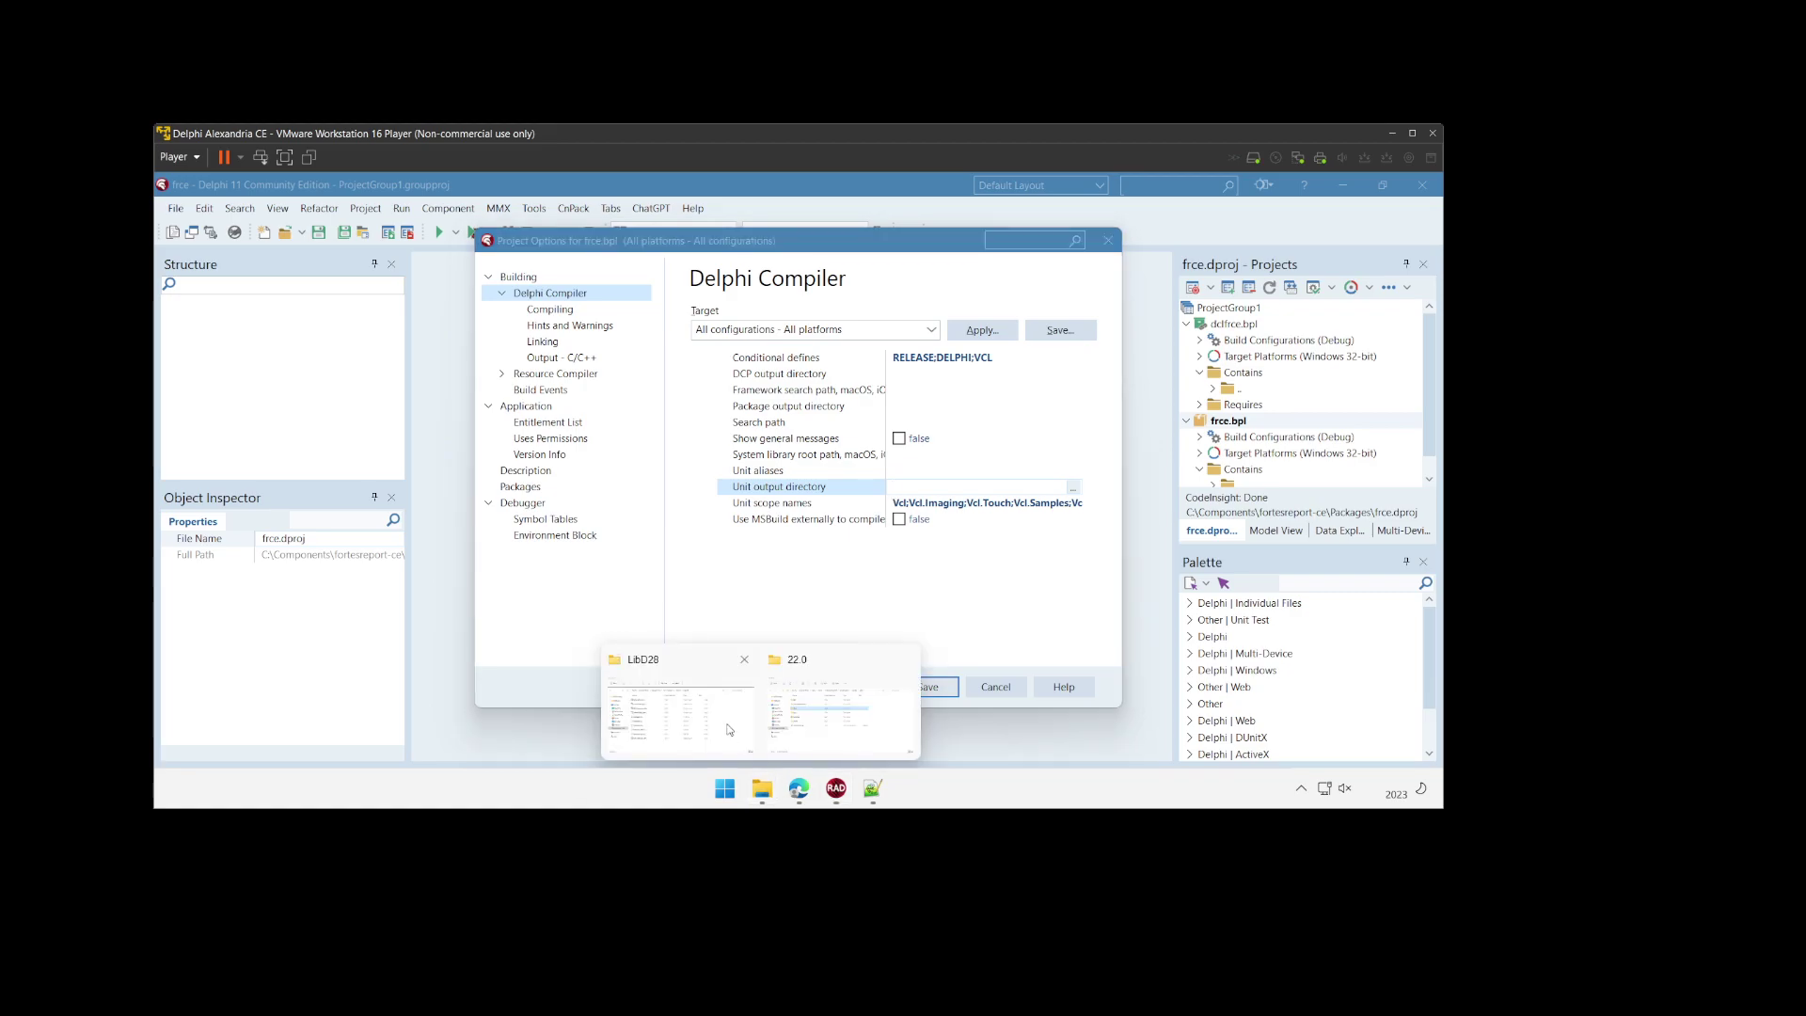
pyautogui.click(729, 730)
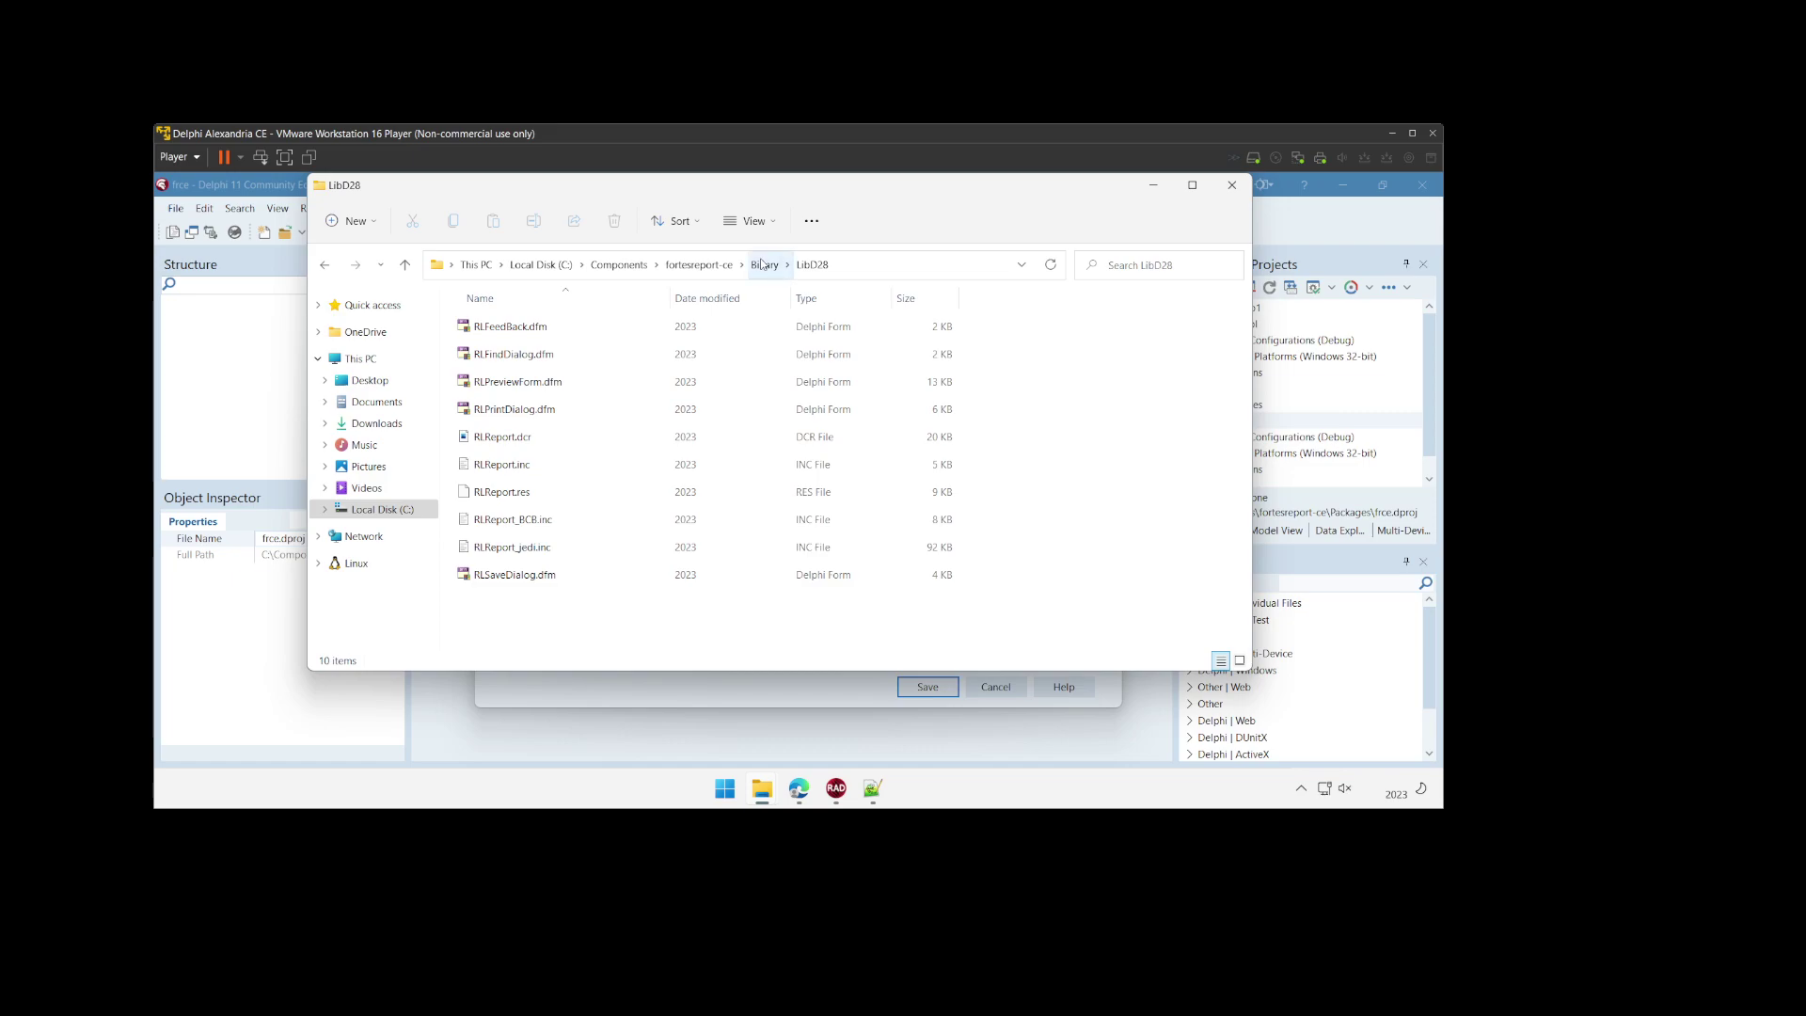
pyautogui.click(701, 265)
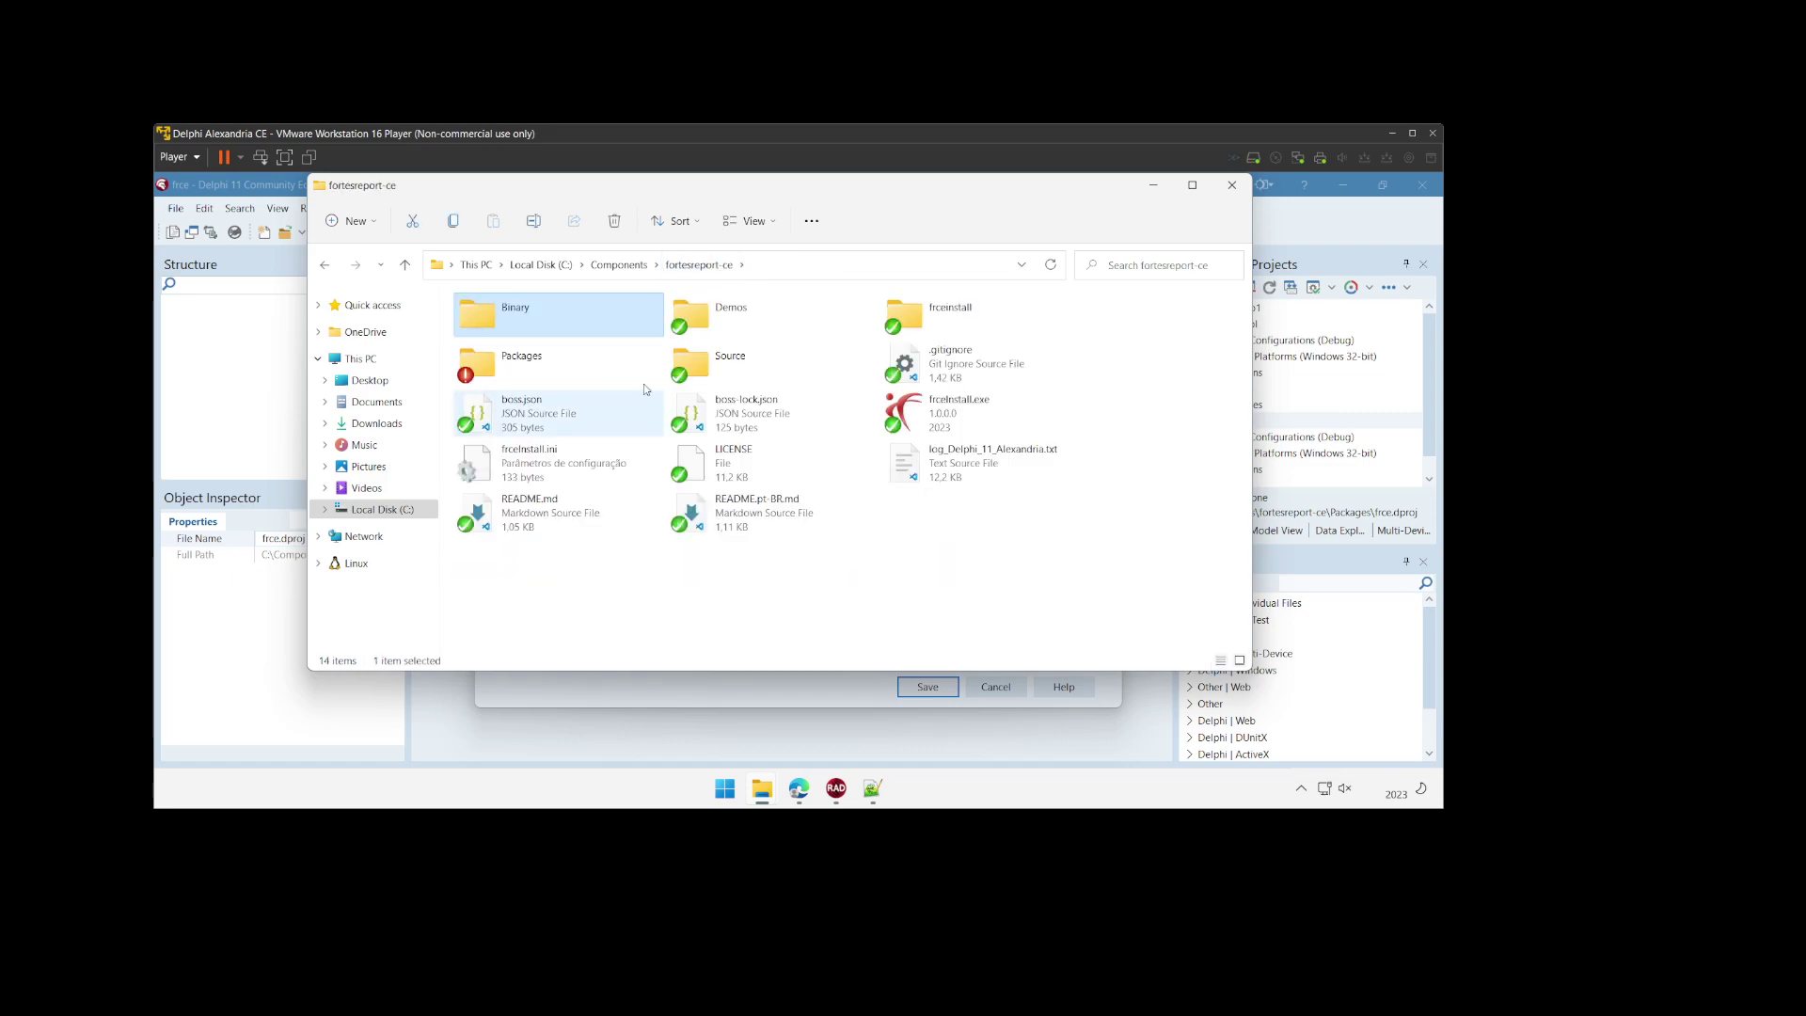
pyautogui.click(556, 366)
pyautogui.doubleClick(557, 367)
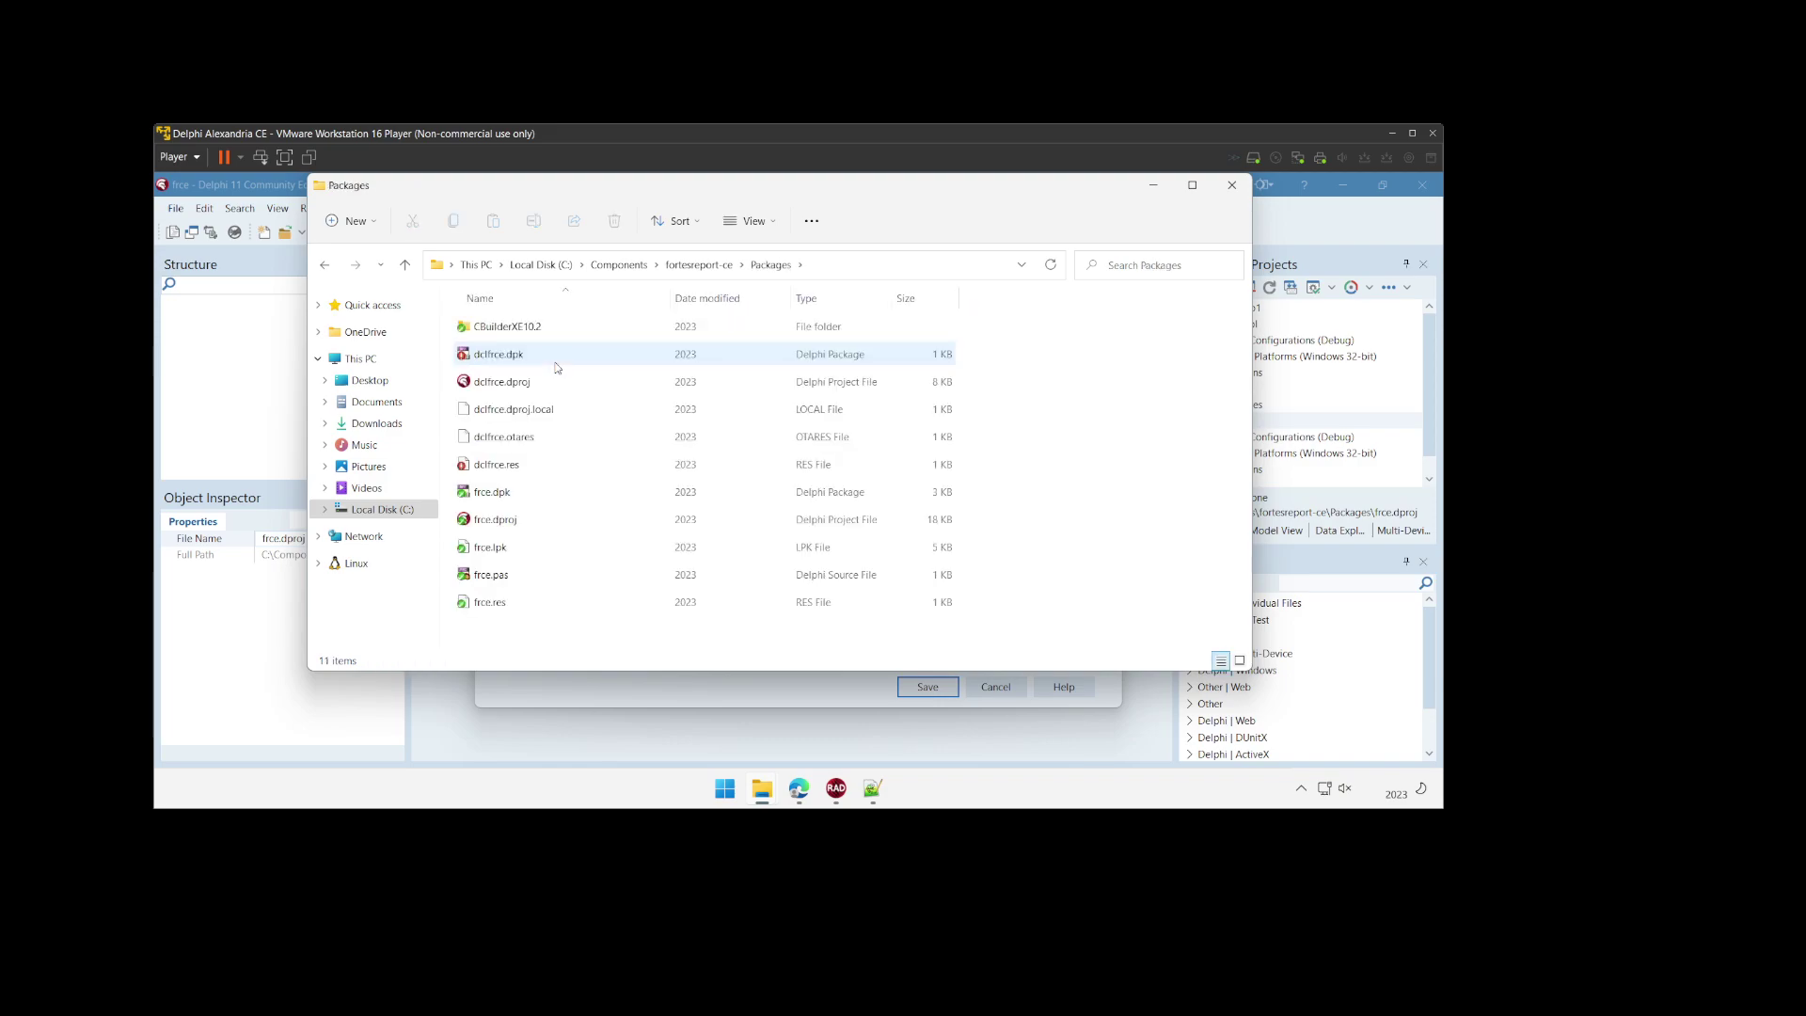
pyautogui.click(697, 265)
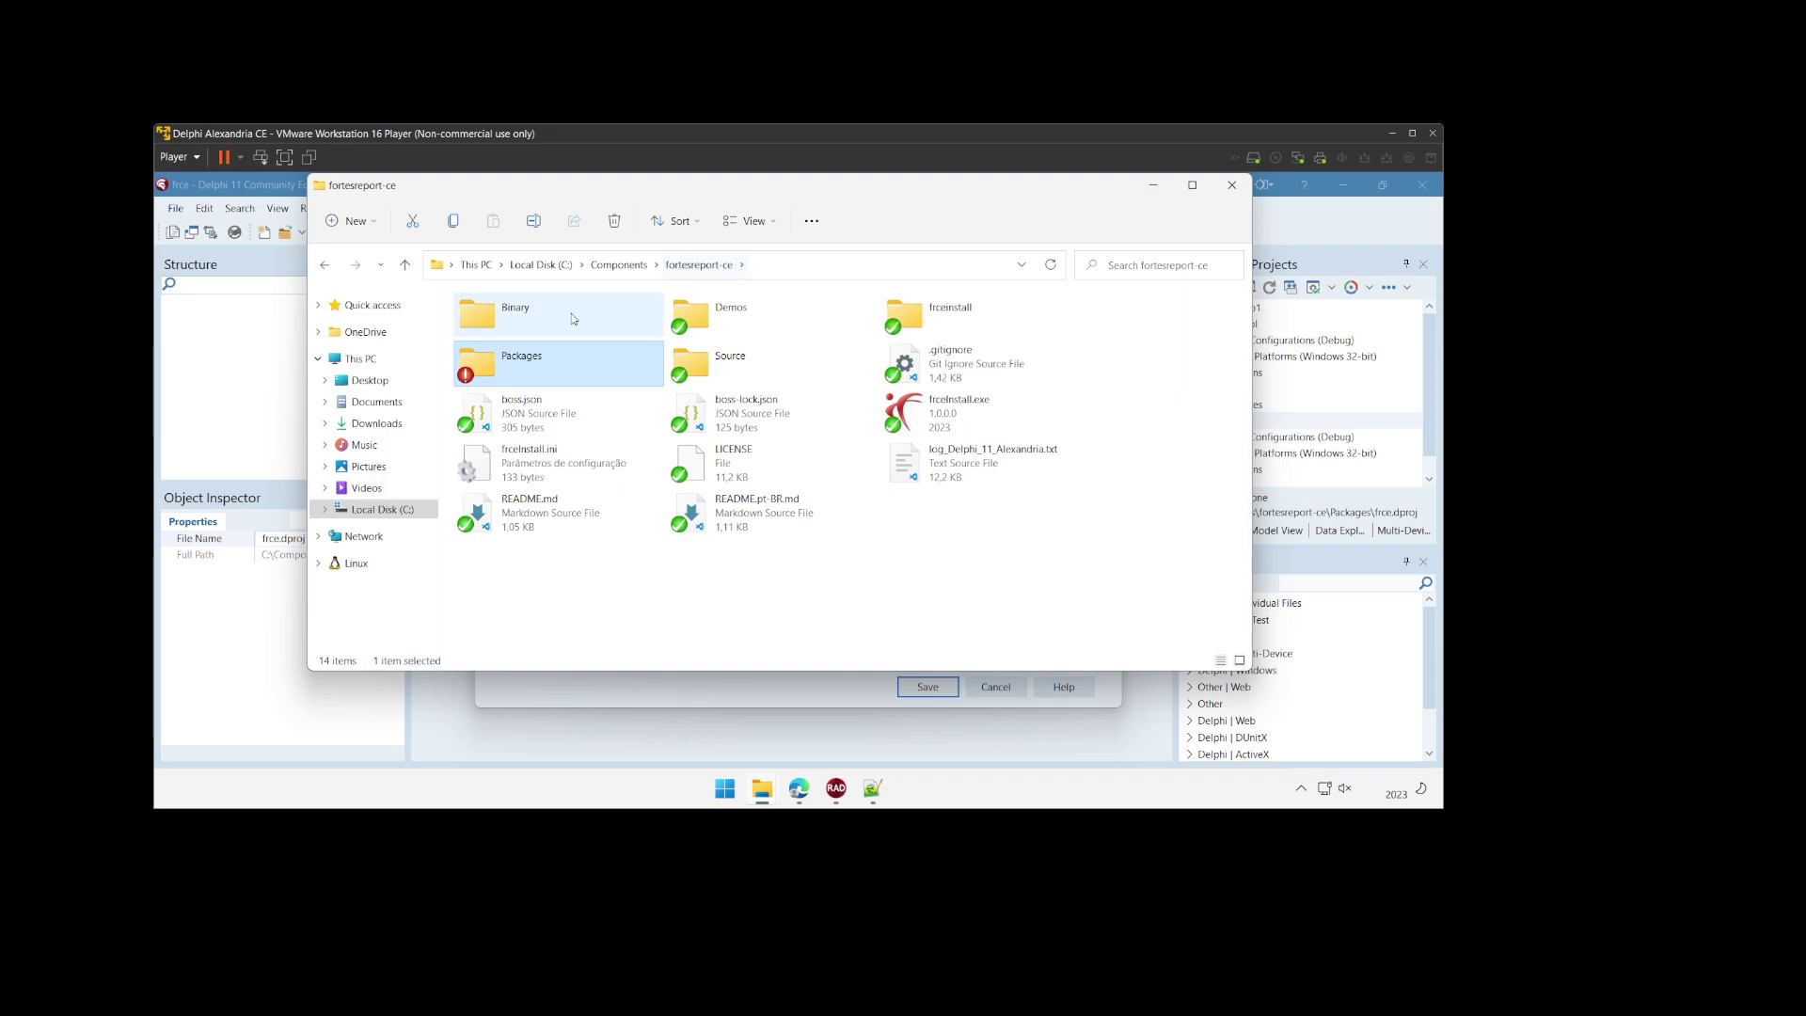
pyautogui.click(514, 323)
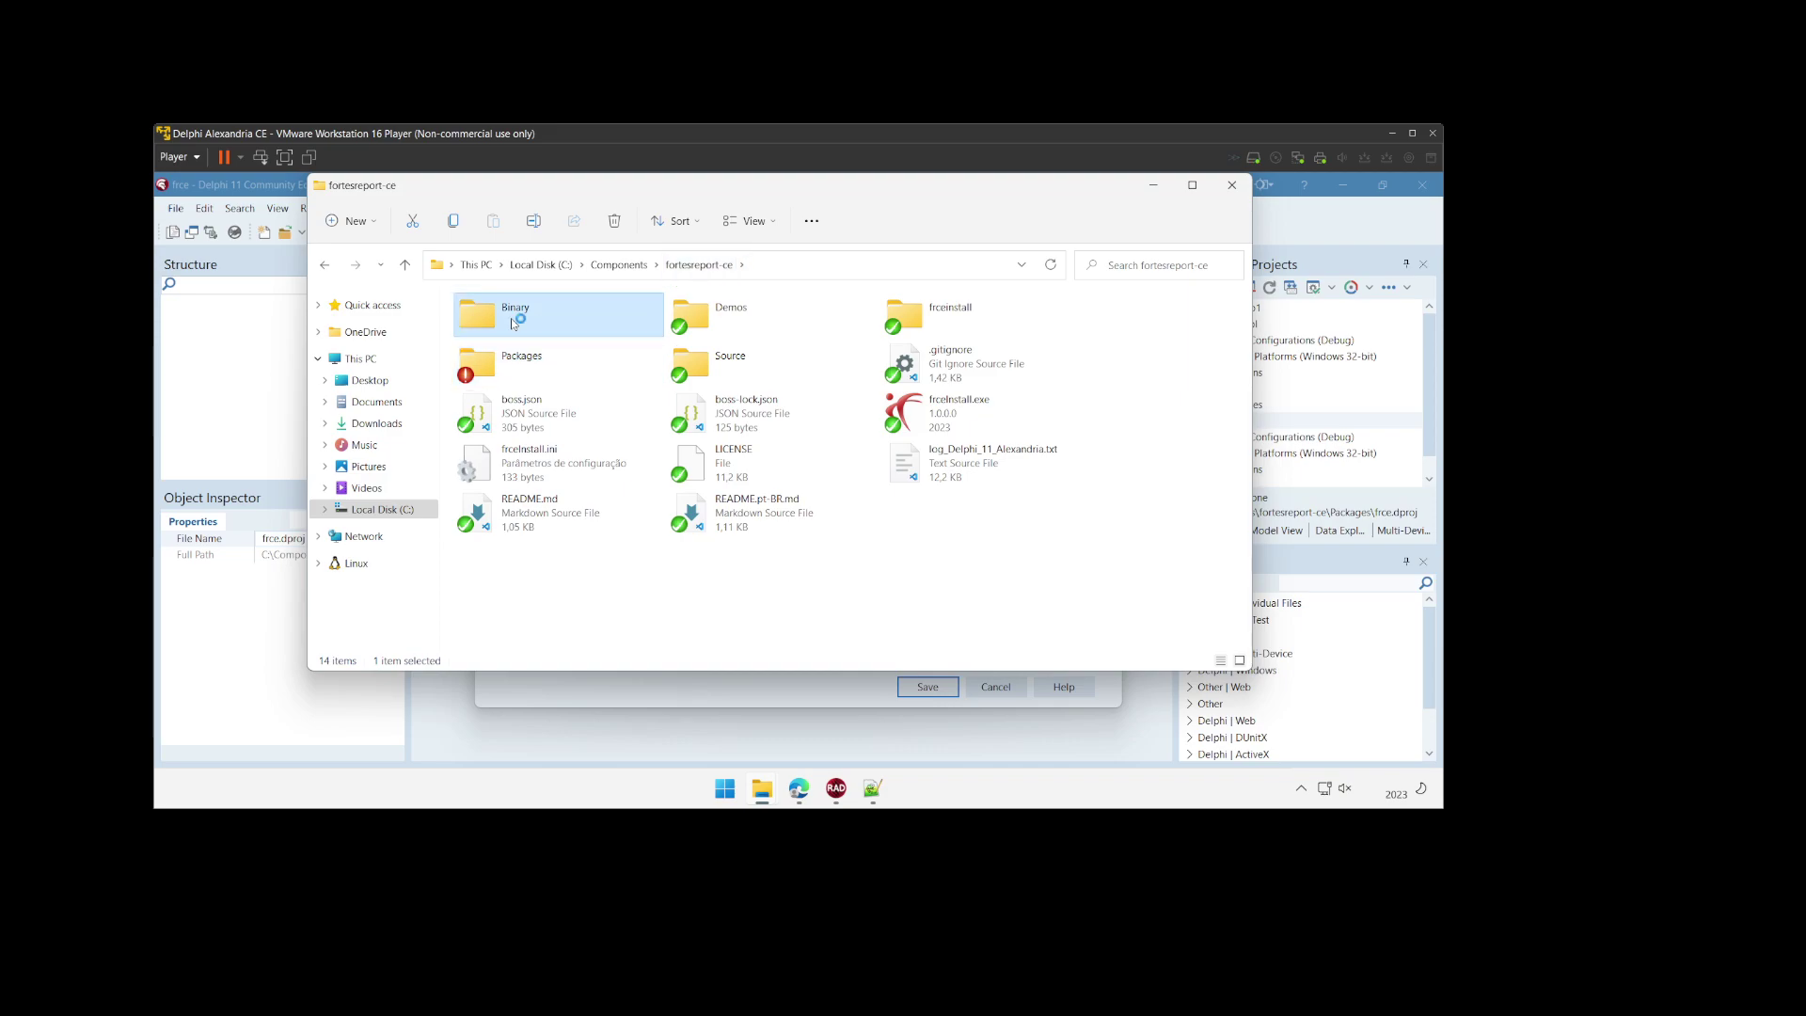
pyautogui.doubleClick(513, 323)
pyautogui.click(514, 325)
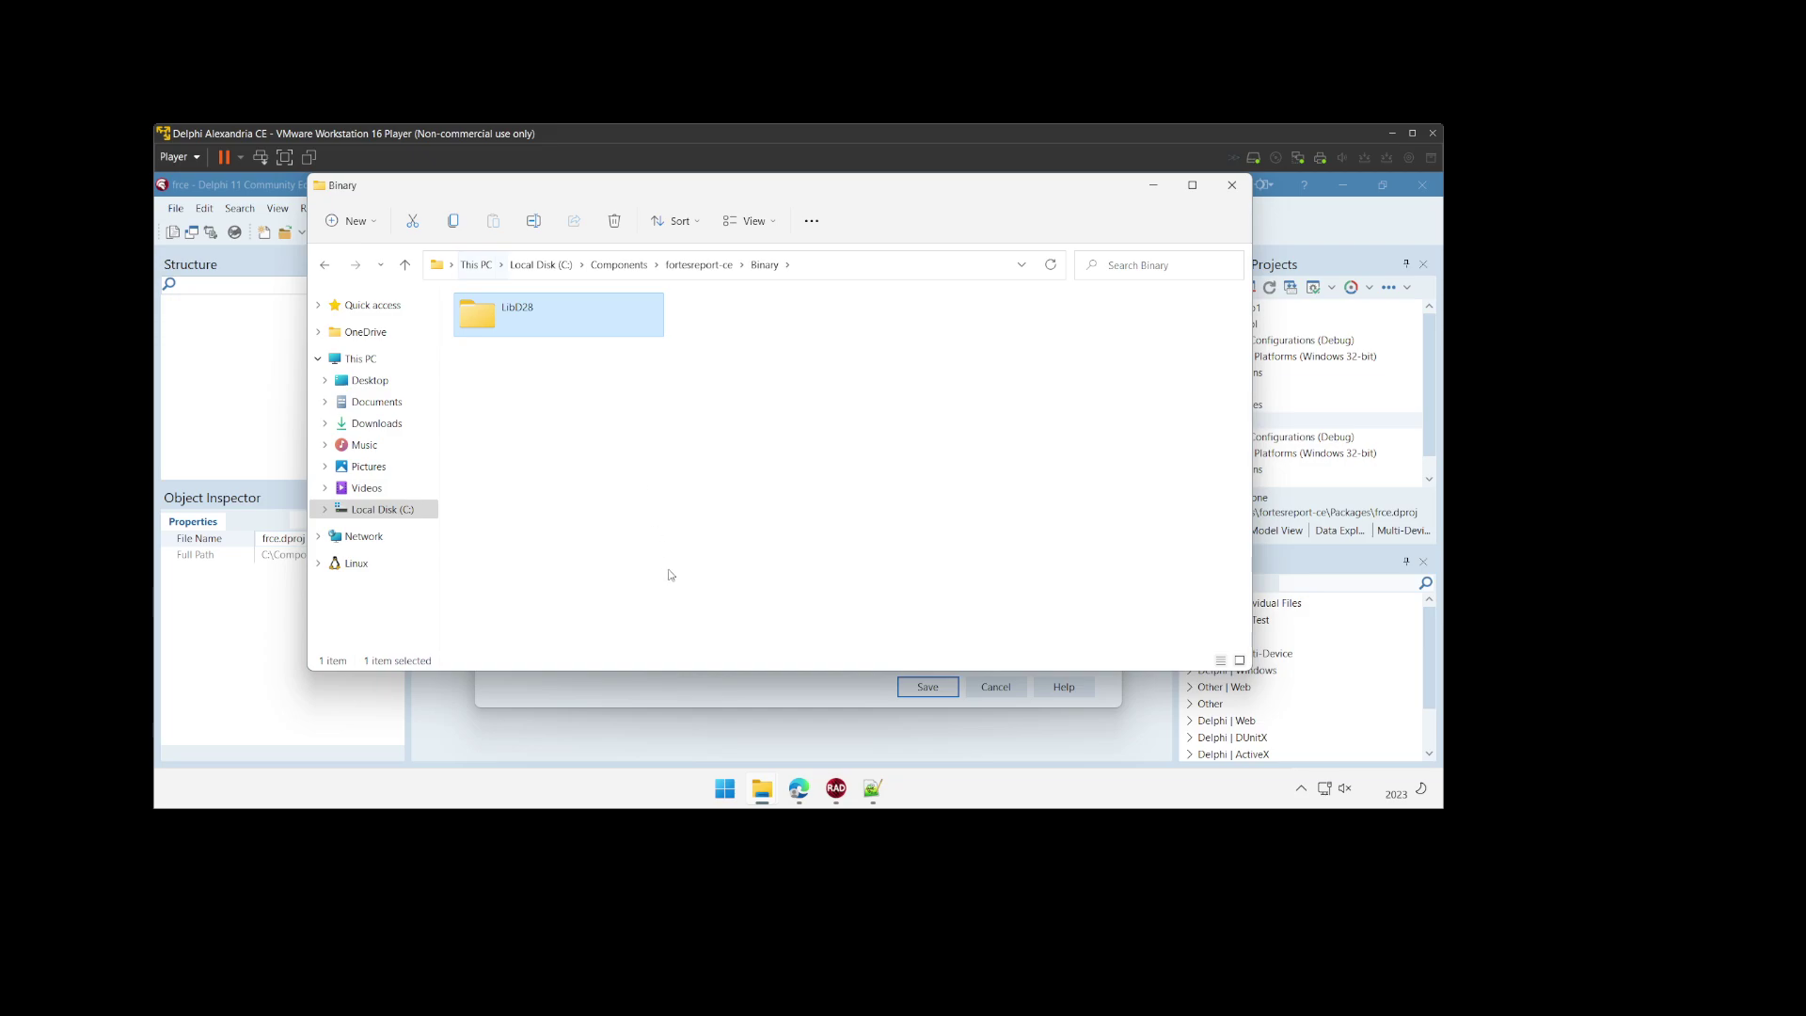
pyautogui.click(666, 688)
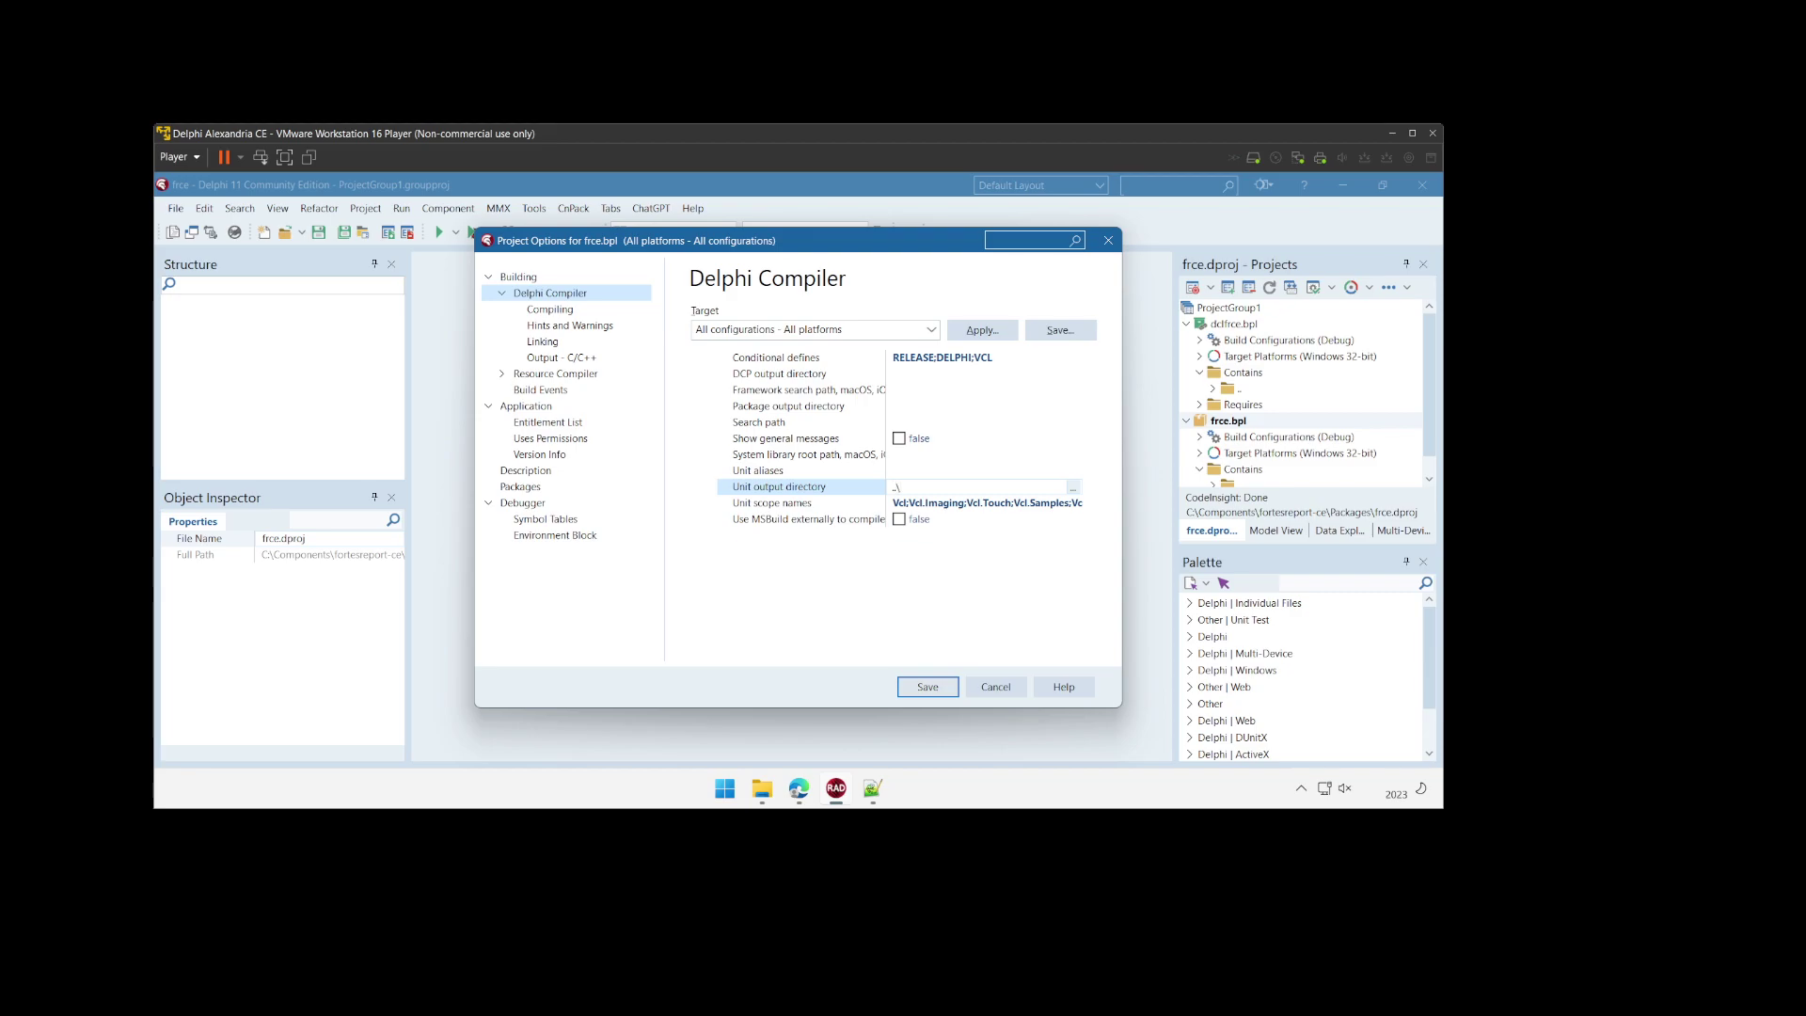
# Step: Set frce.bpl's unit output directory to ..\Binary\LibD28 and copy that value
pyautogui.write('inary\\LibD28')
pyautogui.press('Return')
pyautogui.hotkey('ctrl', 'c')
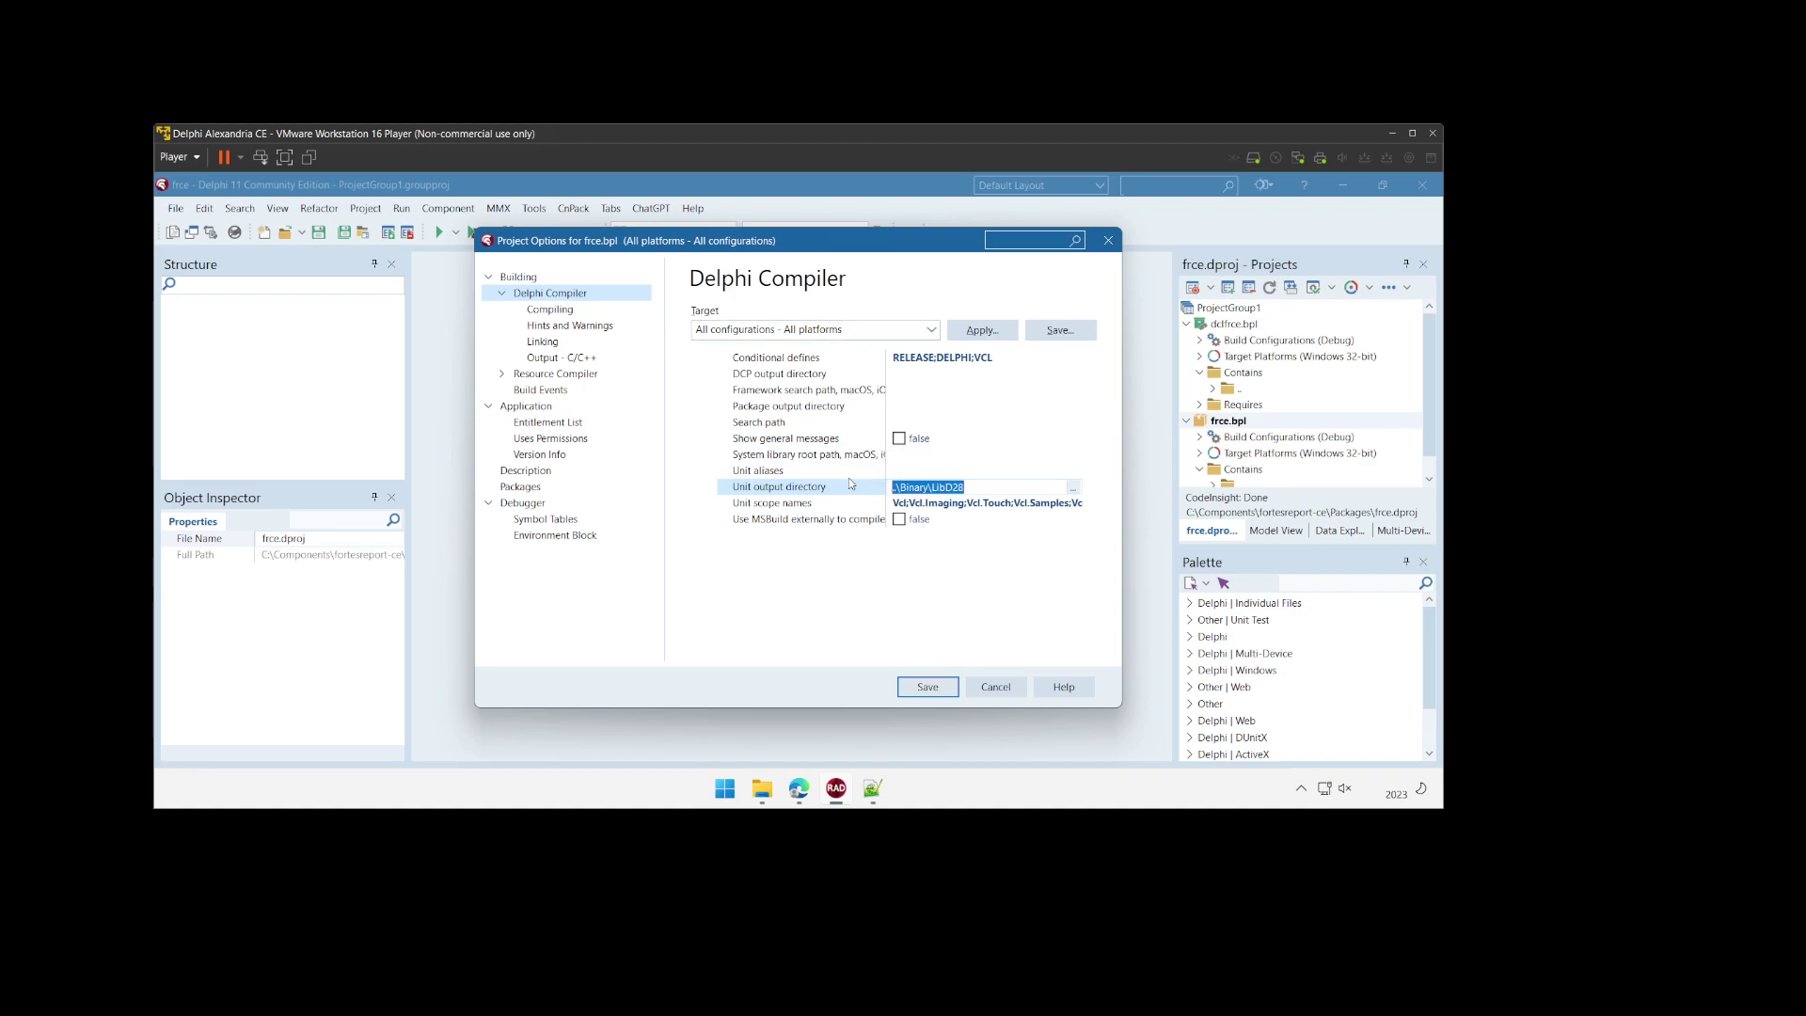
# Step: Set frce.bpl's package output directory and DCP output directory to the copied ..\Binary\LibD28 path
pyautogui.click(807, 411)
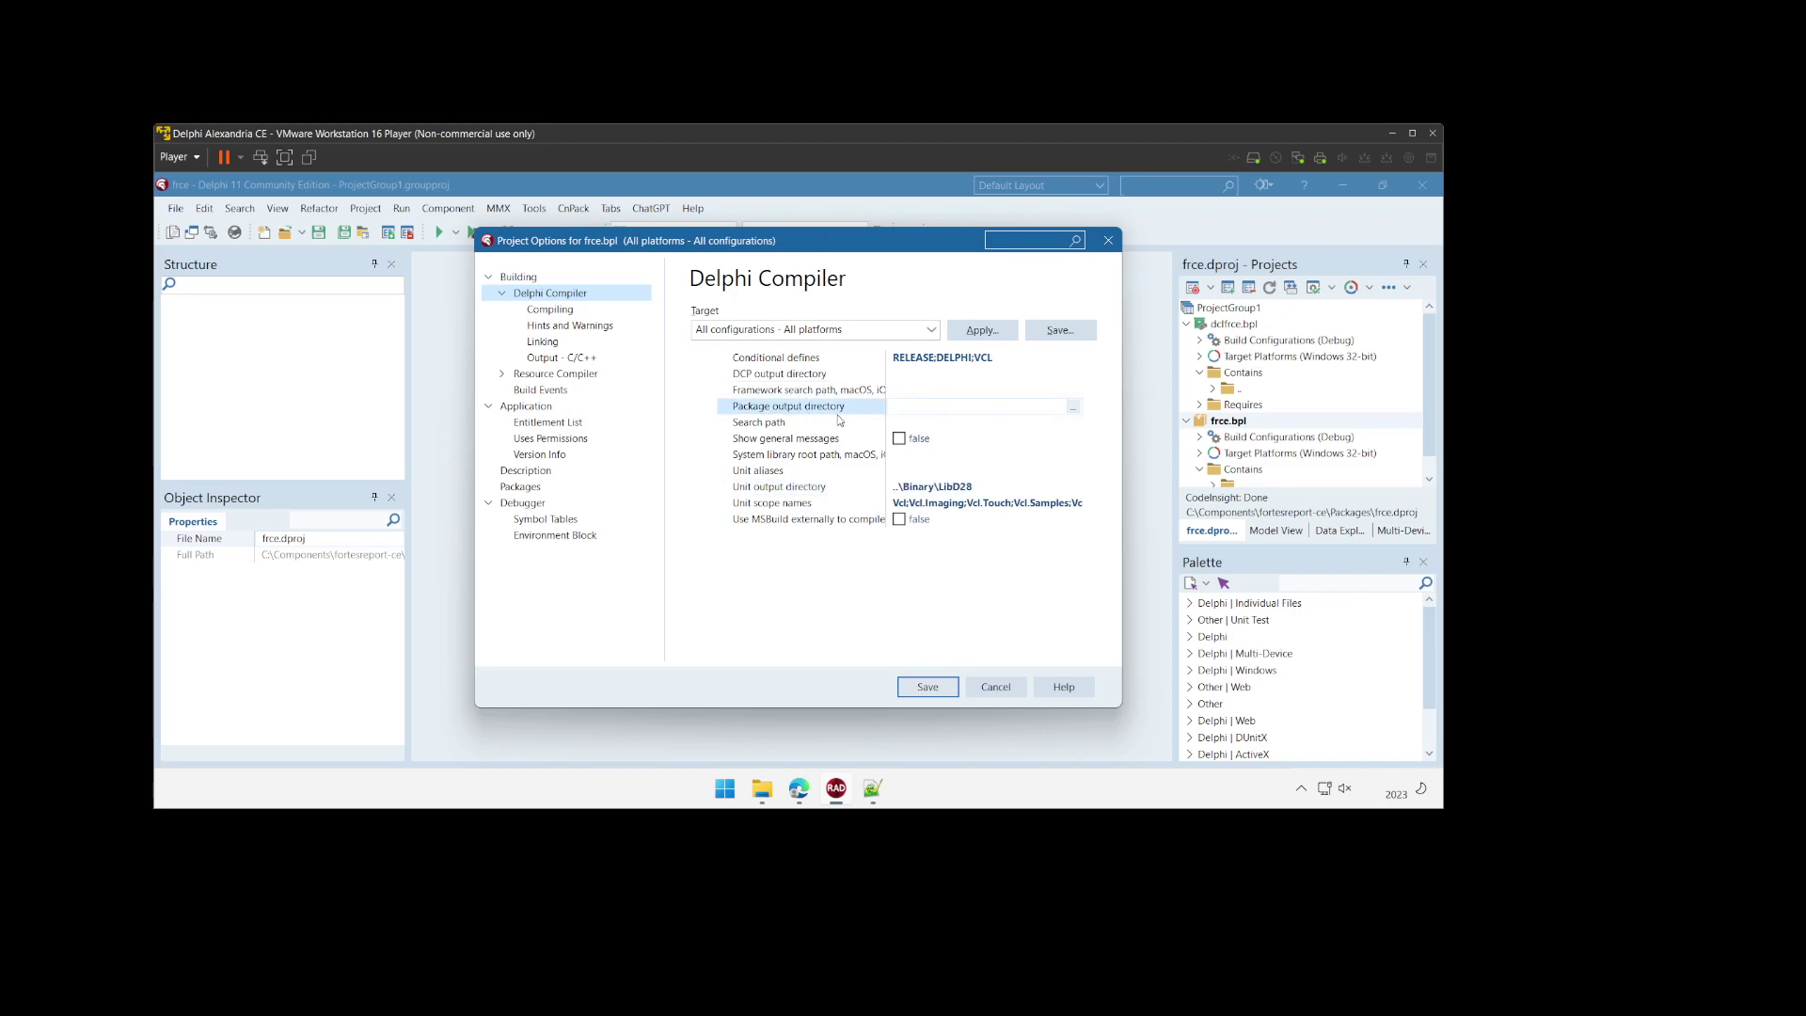
pyautogui.hotkey('ctrl', 'v')
pyautogui.click(764, 375)
pyautogui.hotkey('ctrl', 'v')
pyautogui.click(920, 389)
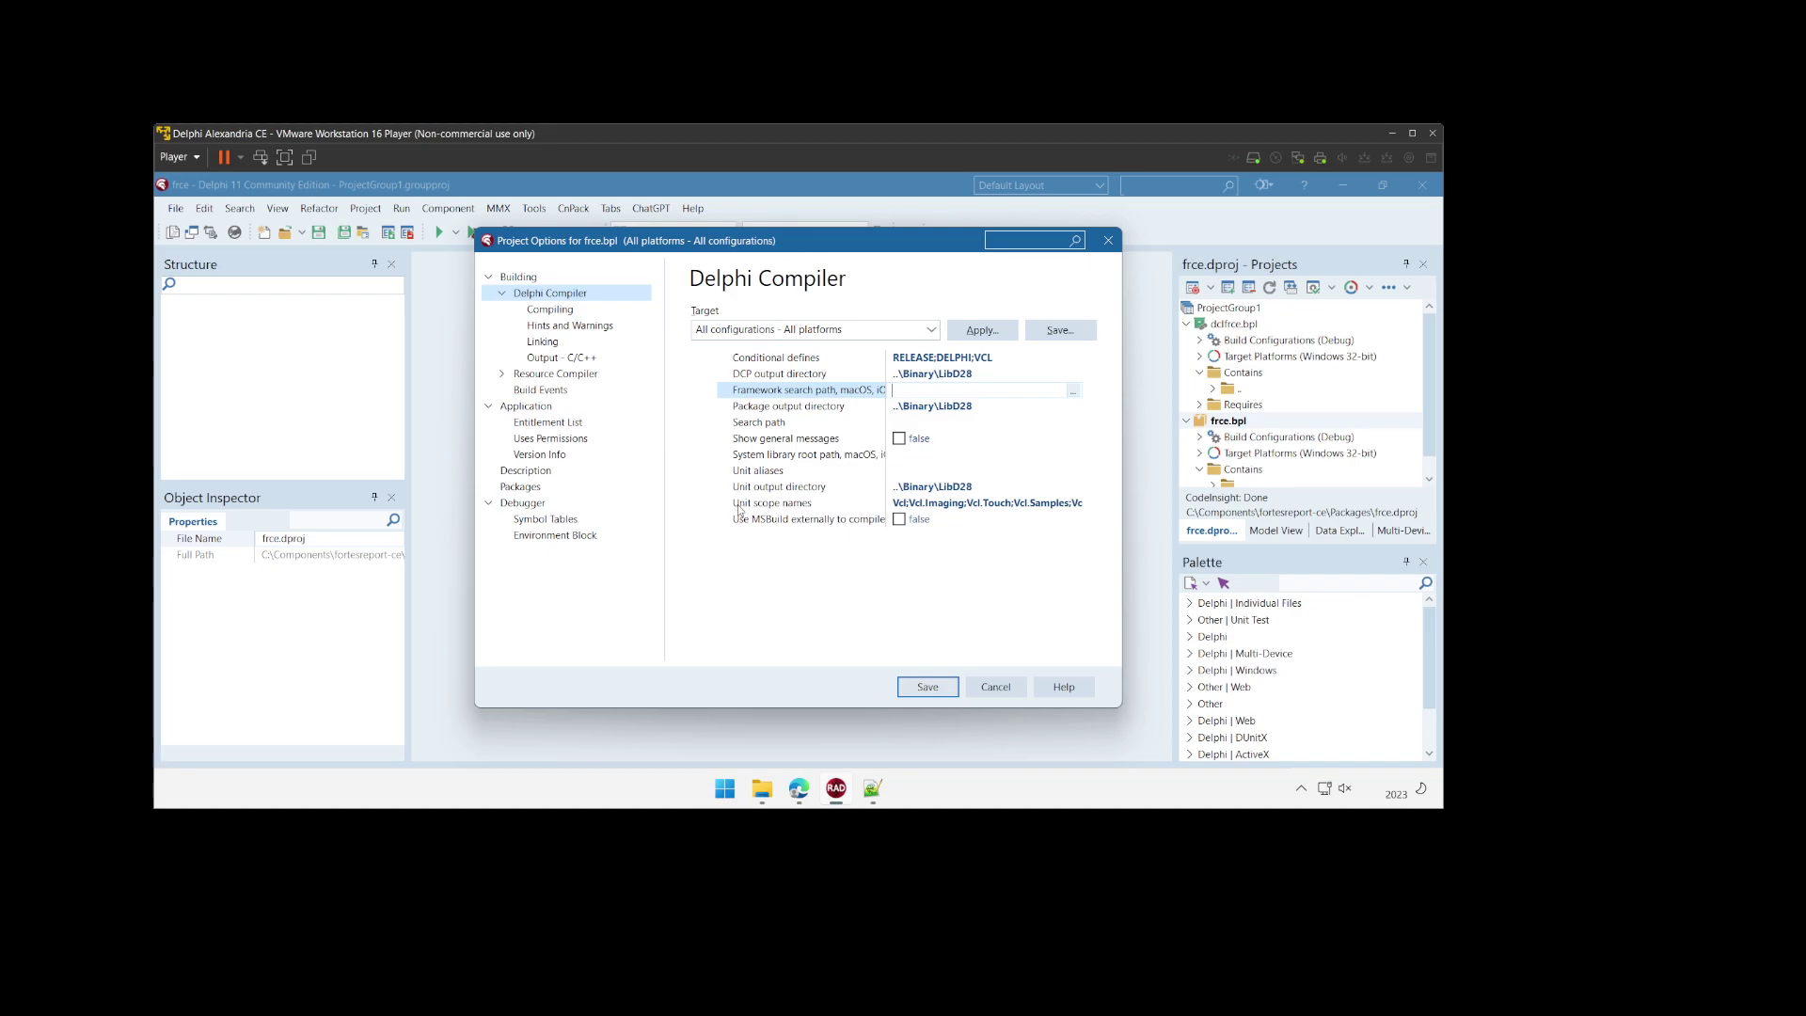
pyautogui.click(906, 505)
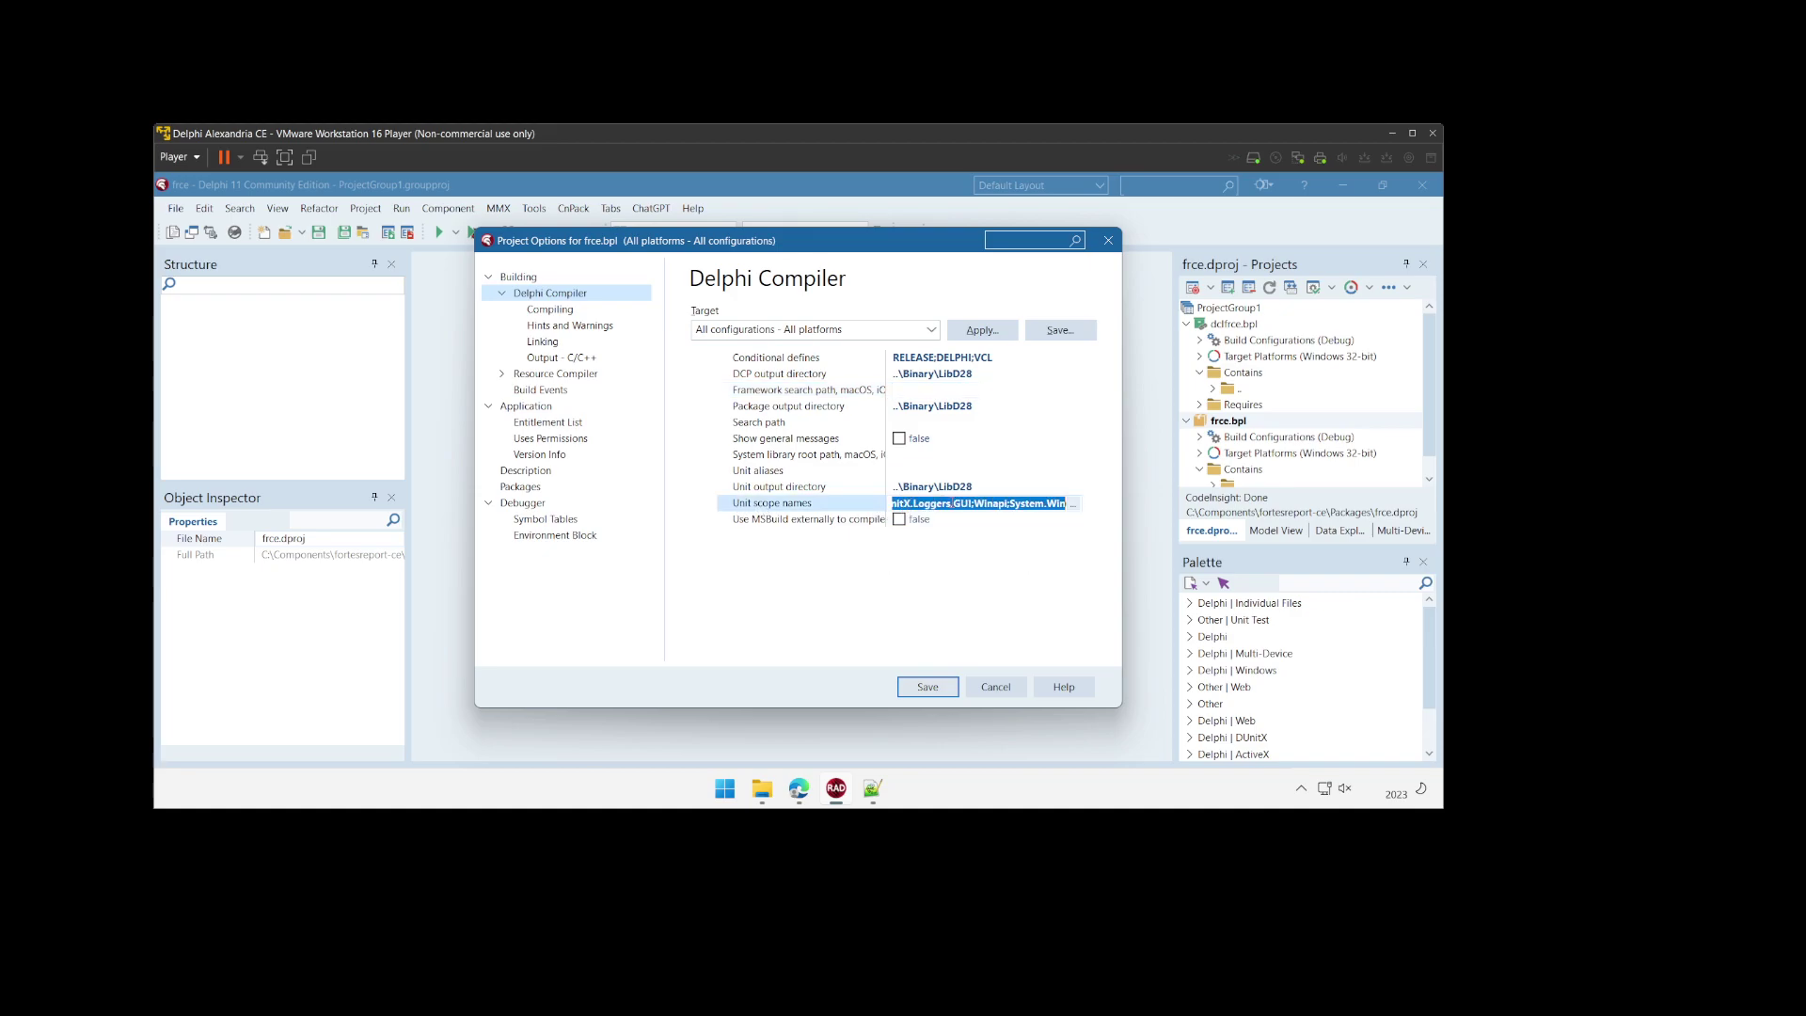
pyautogui.hotkey('shift', 'Home')
pyautogui.click(799, 788)
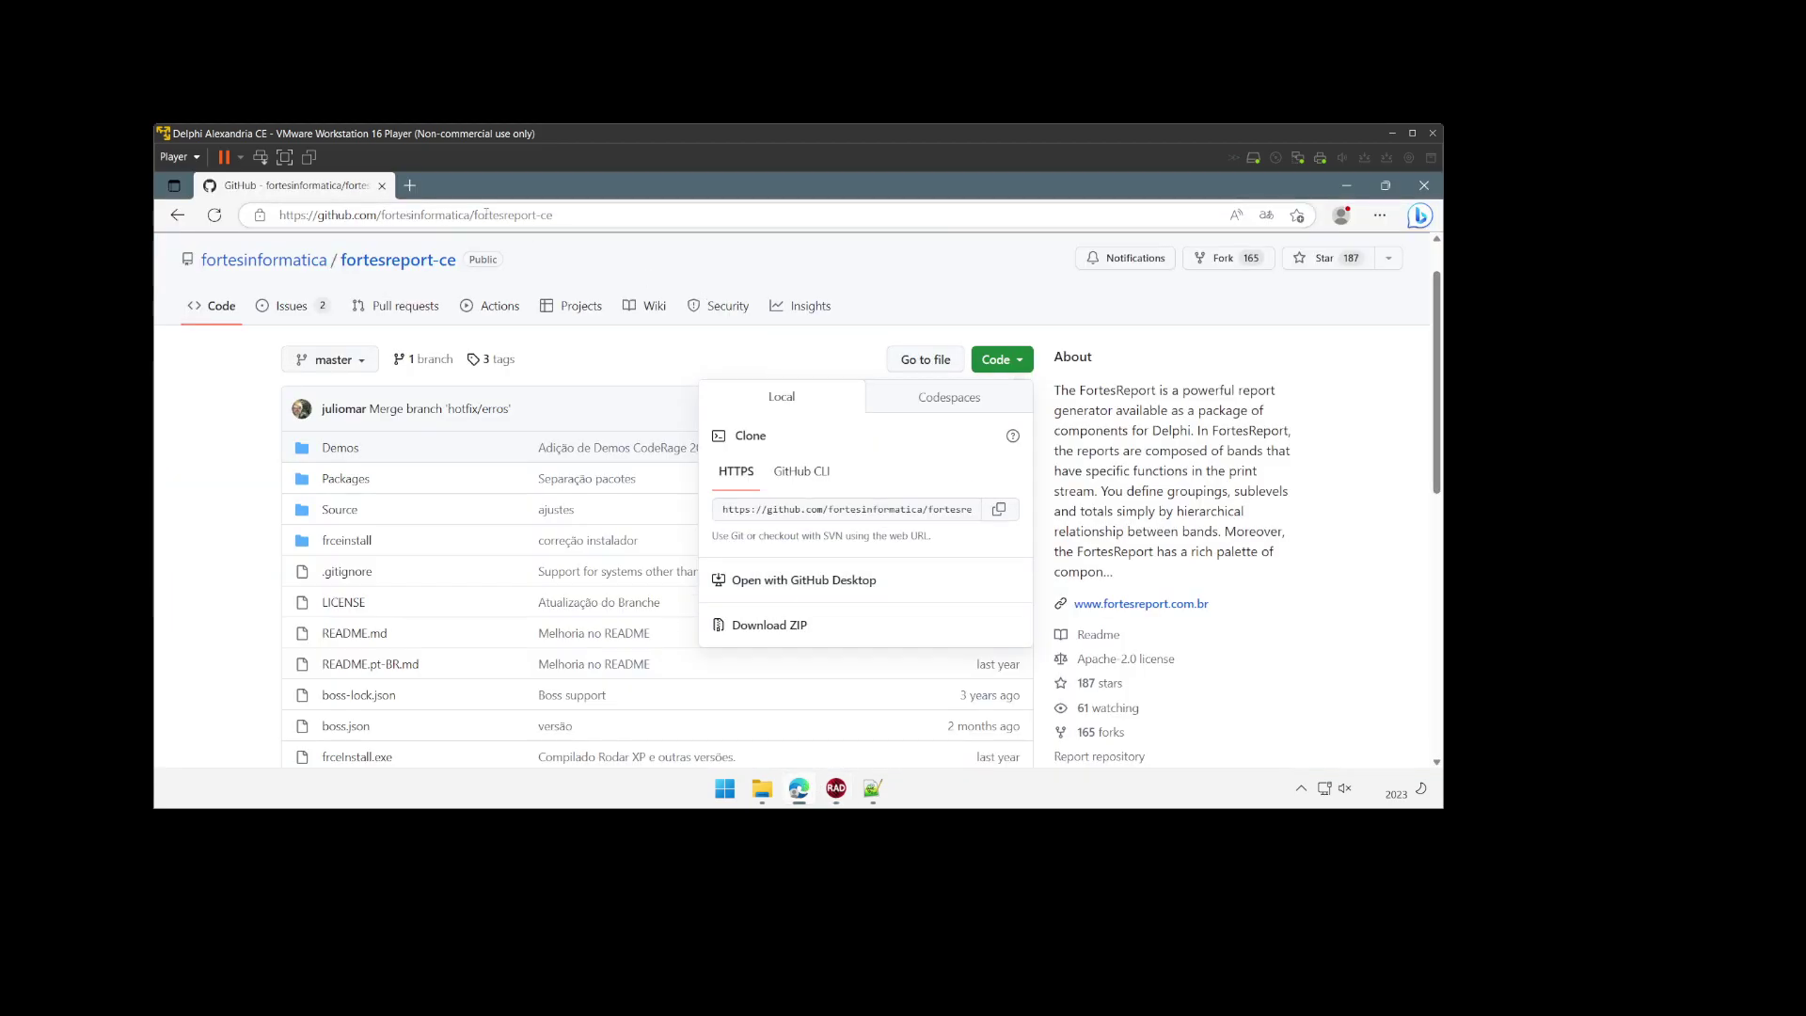
pyautogui.click(410, 185)
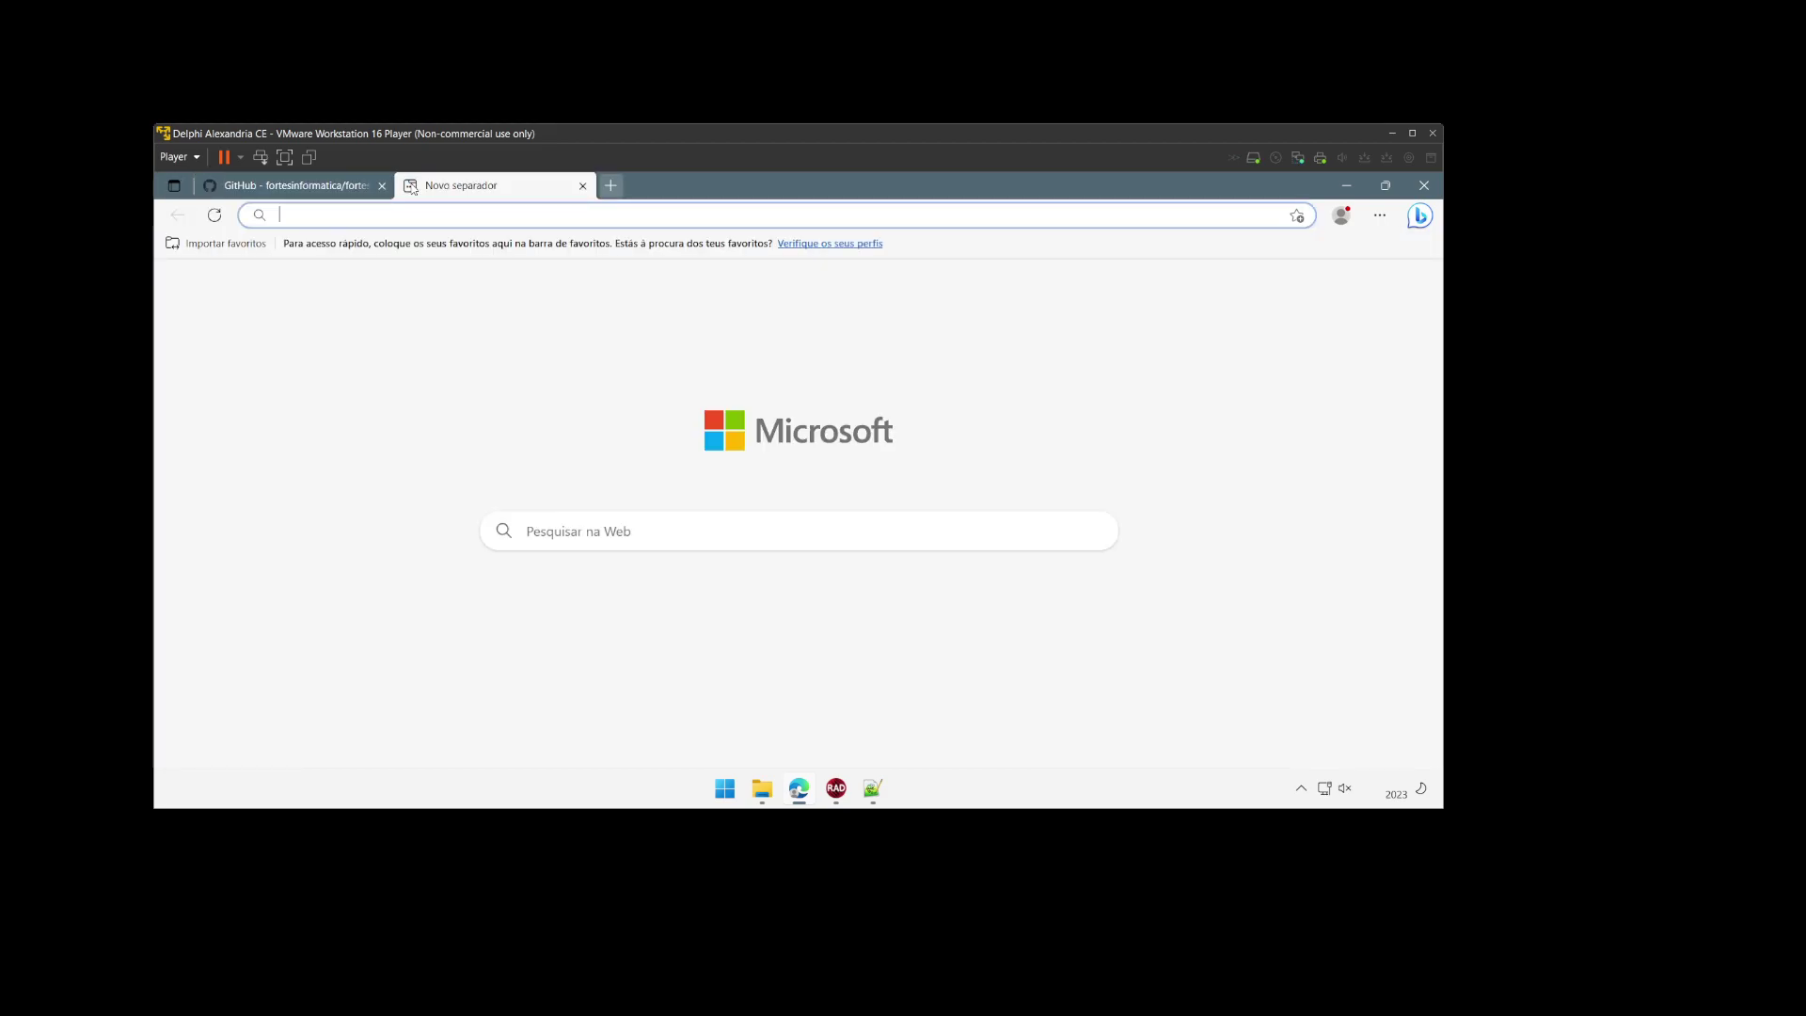
pyautogui.write('www')
pyautogui.write('.google.')
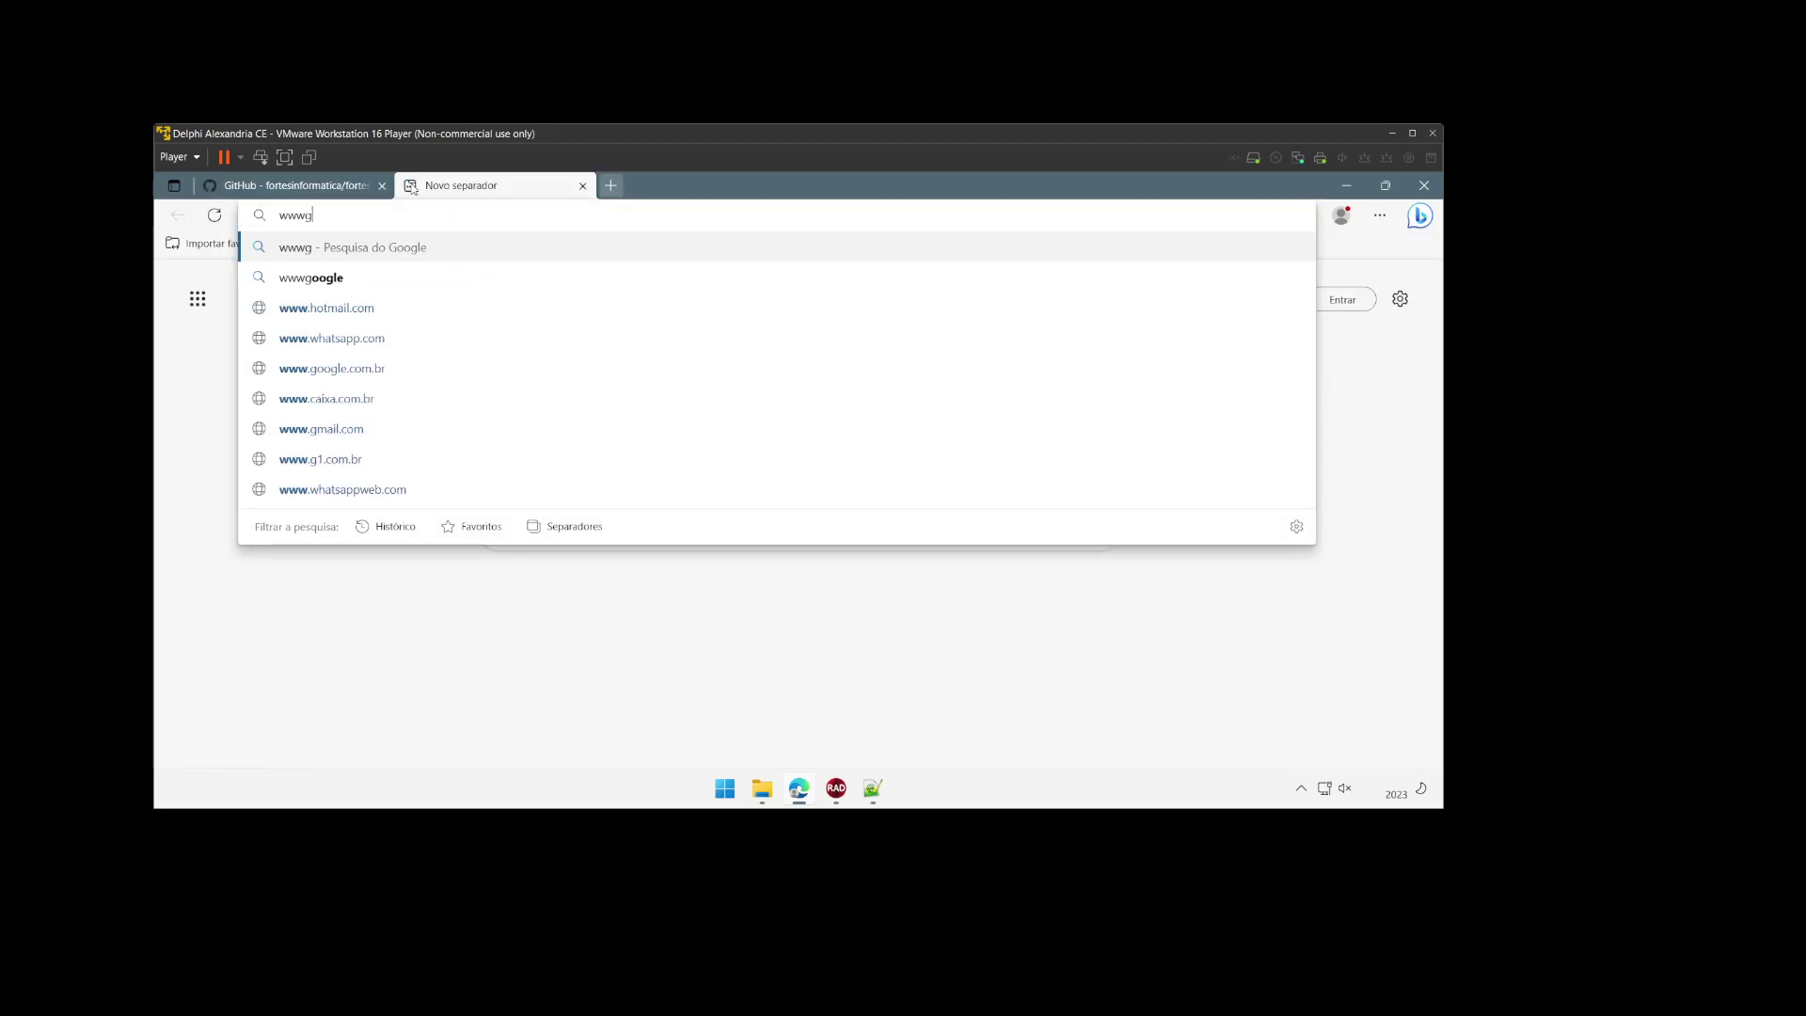
pyautogui.write('com.br')
pyautogui.press('Return')
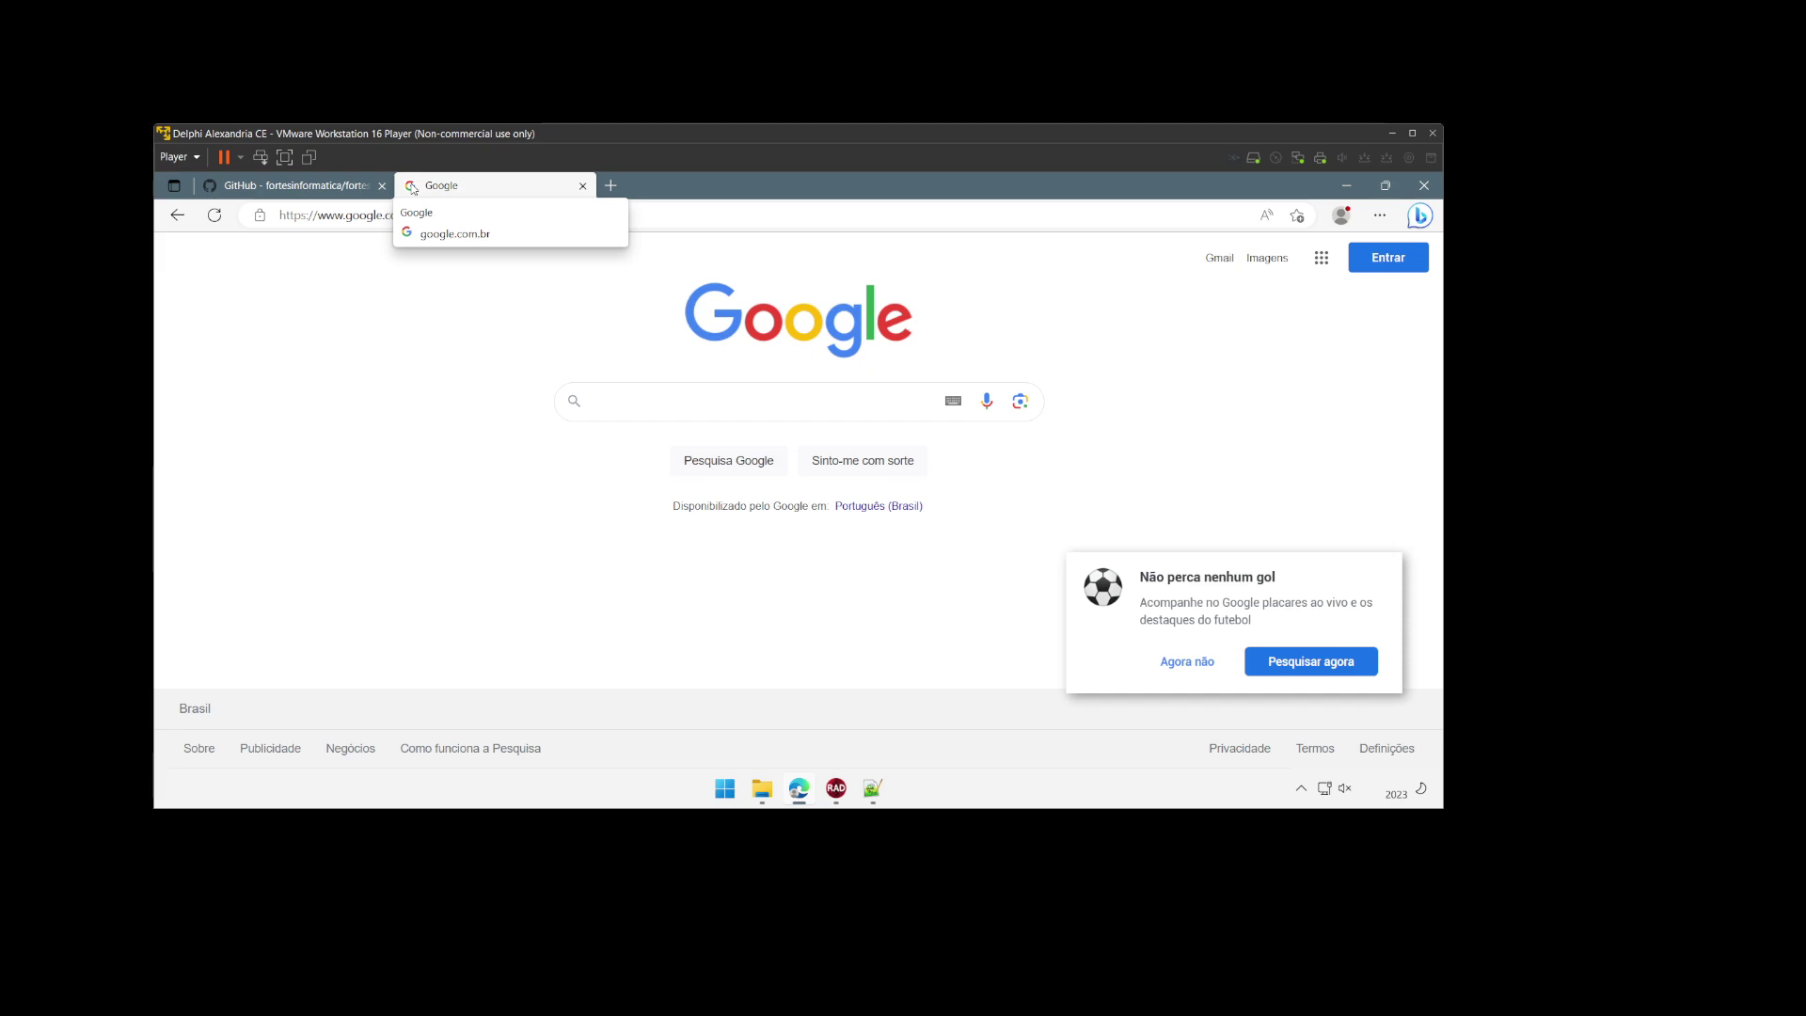
# Step: Search Google for "unit scope names delphi" and open the Unit Scope Names page on the Embarcadero DocWiki
pyautogui.write('unit s')
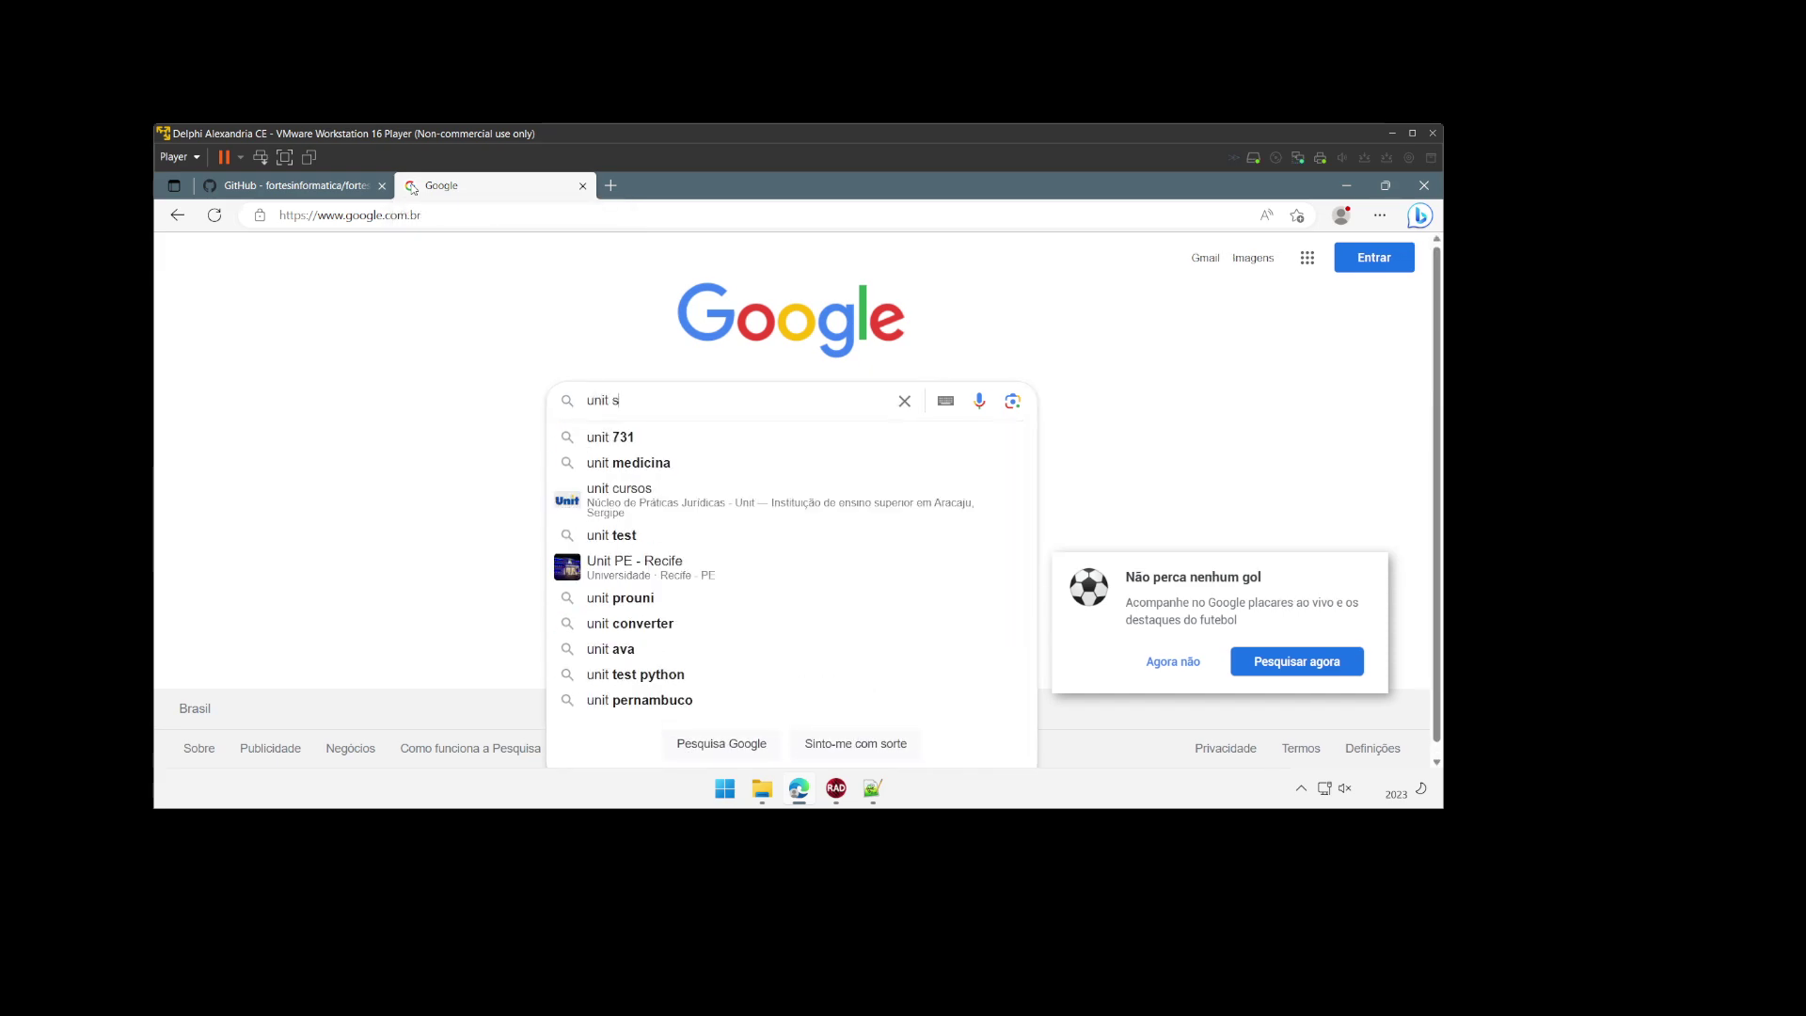
pyautogui.write('cope name de')
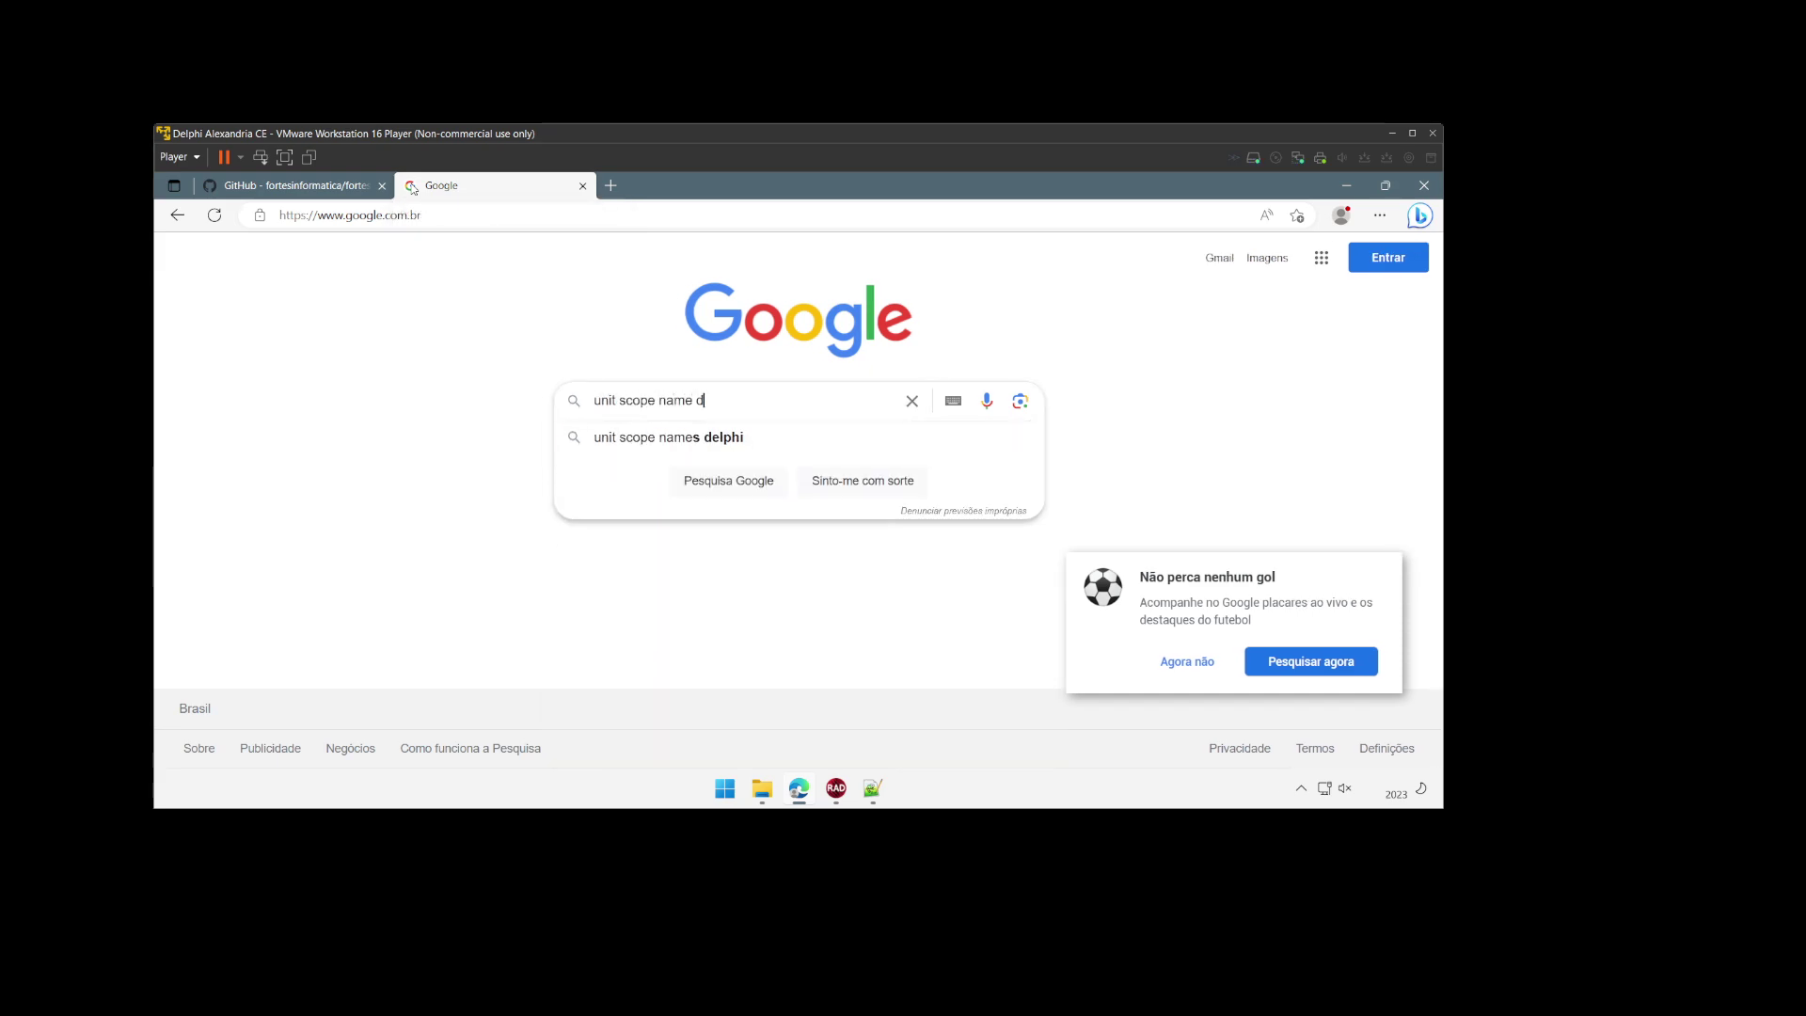
pyautogui.press('BackSpace')
pyautogui.press('BackSpace')
pyautogui.write('s delphi')
pyautogui.press('Return')
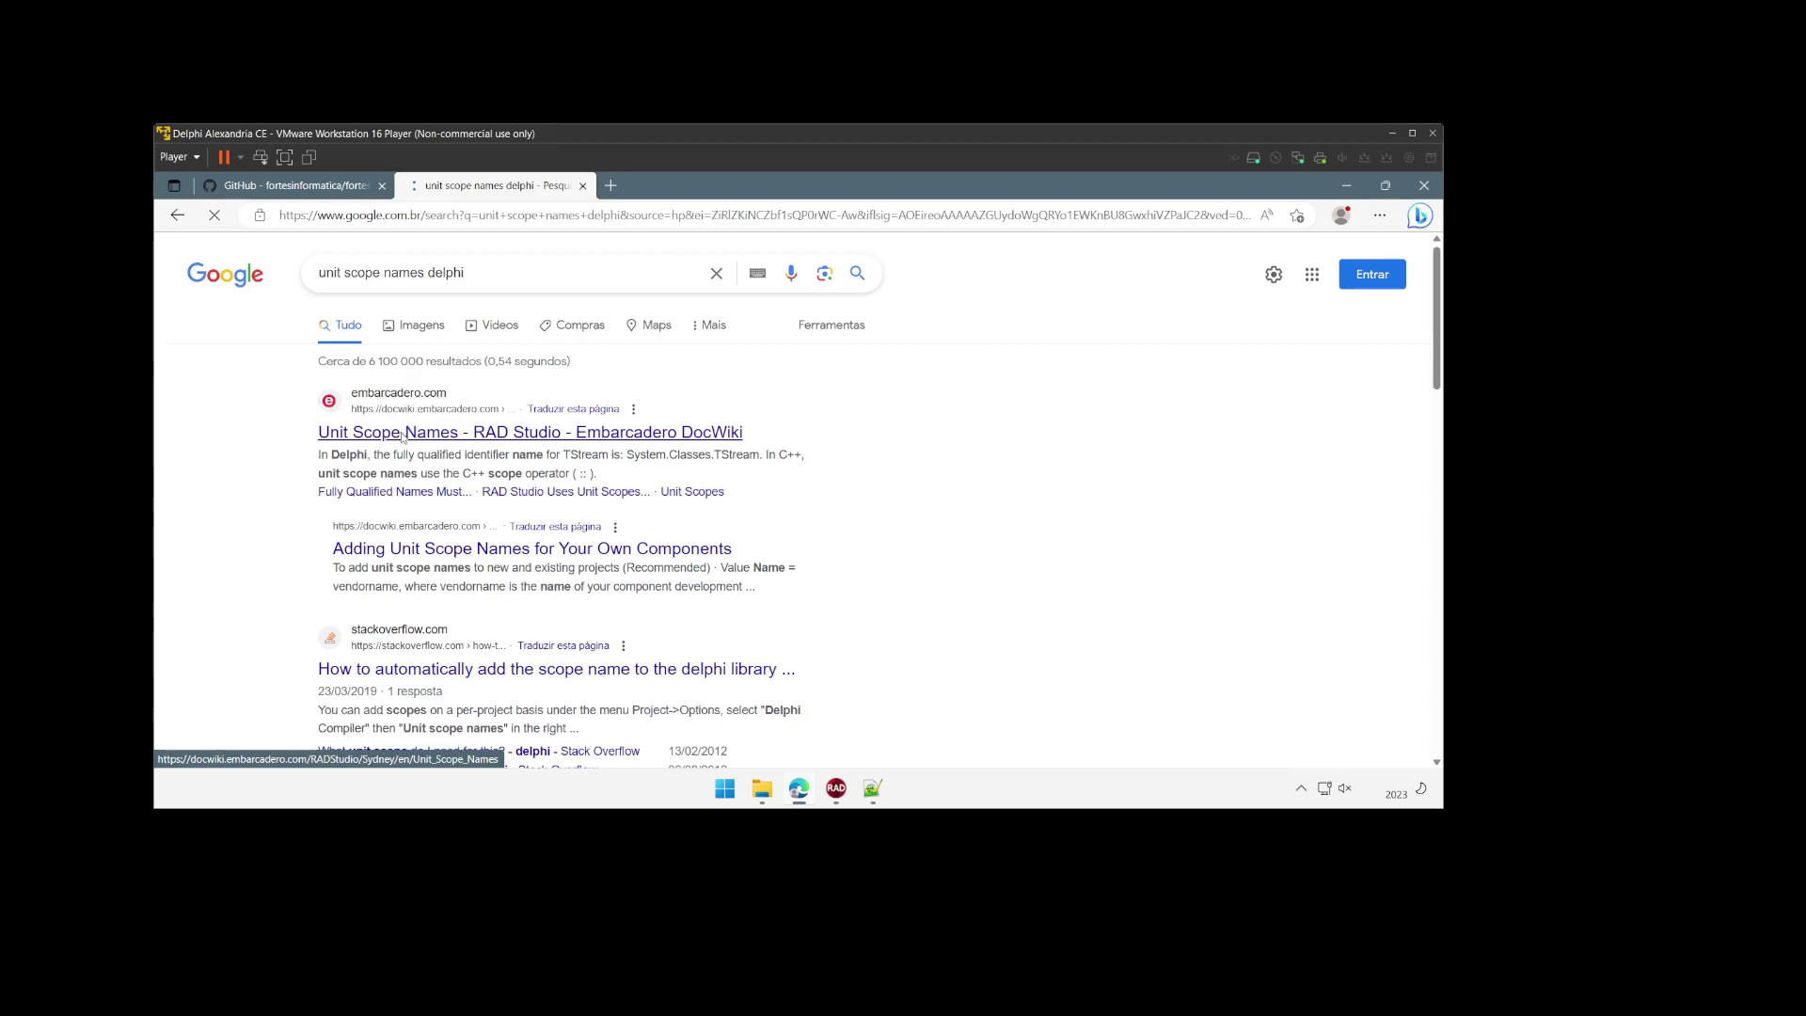
pyautogui.click(404, 434)
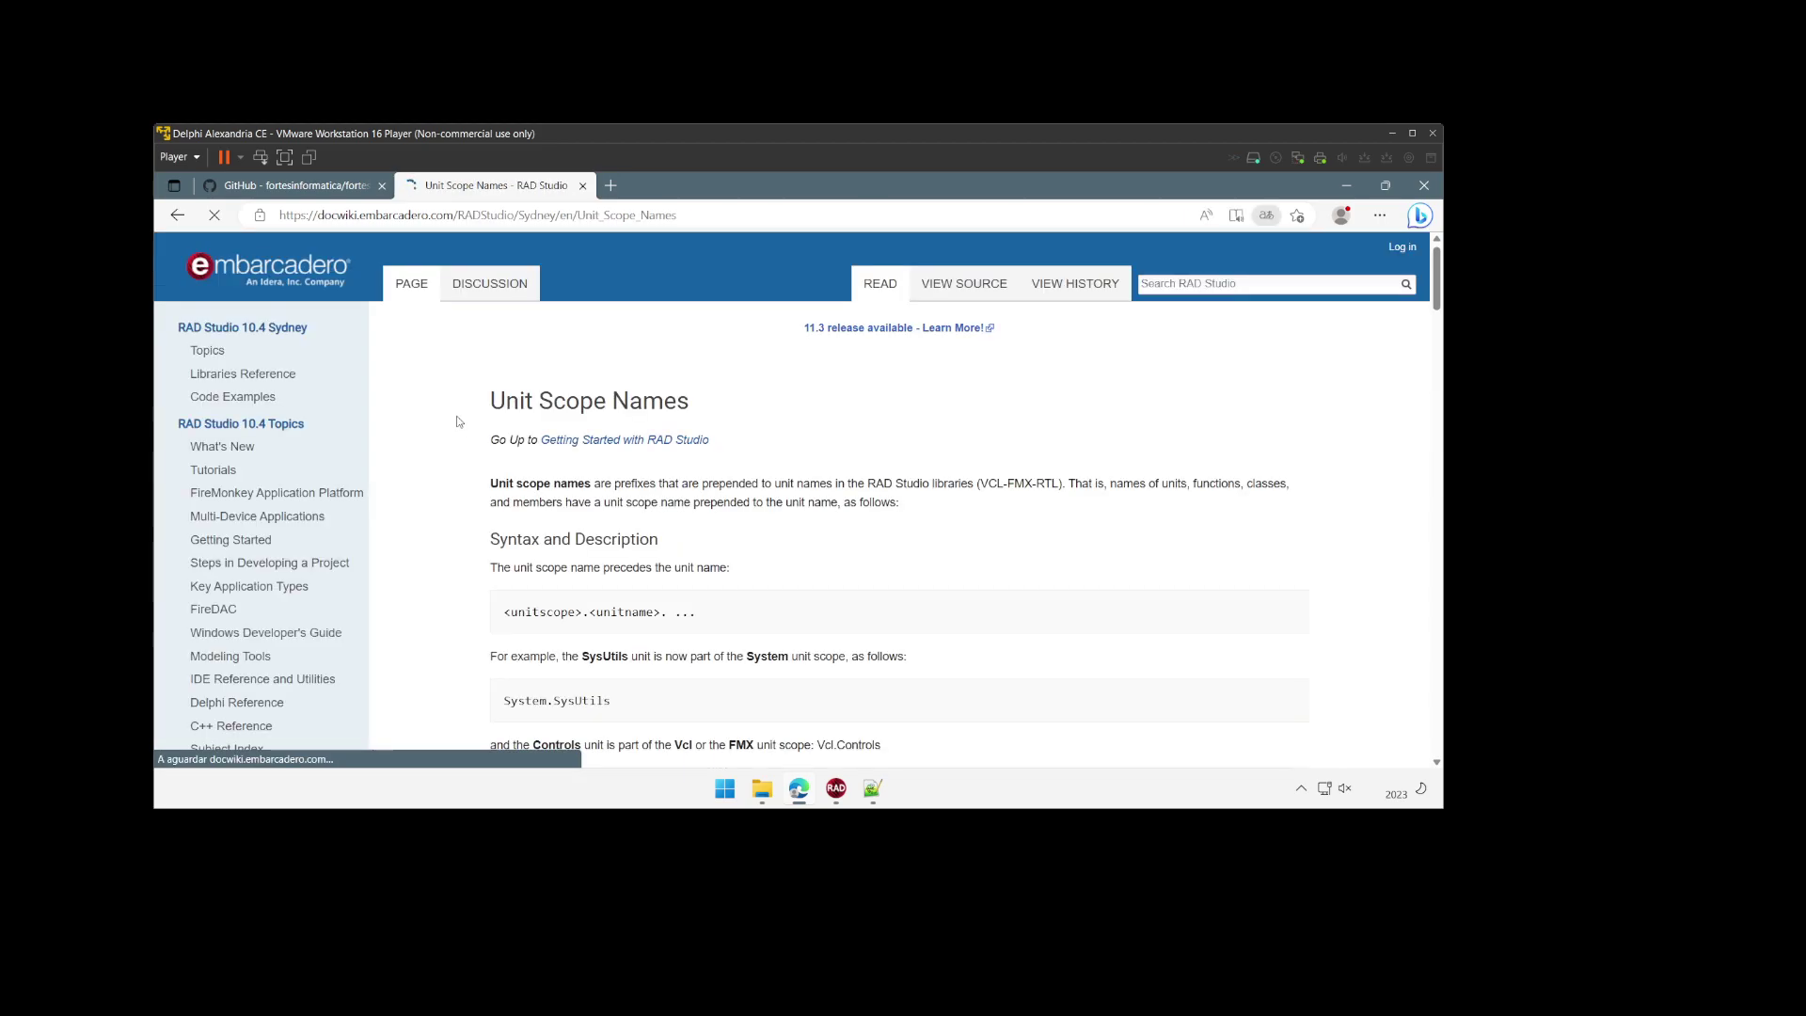
# Step: Dismiss the page translation offer and load the Alexandria version of the Unit Scope Names page by replacing Sydney in its address
pyautogui.scroll(-4, 643, 488)
pyautogui.scroll(3, 643, 488)
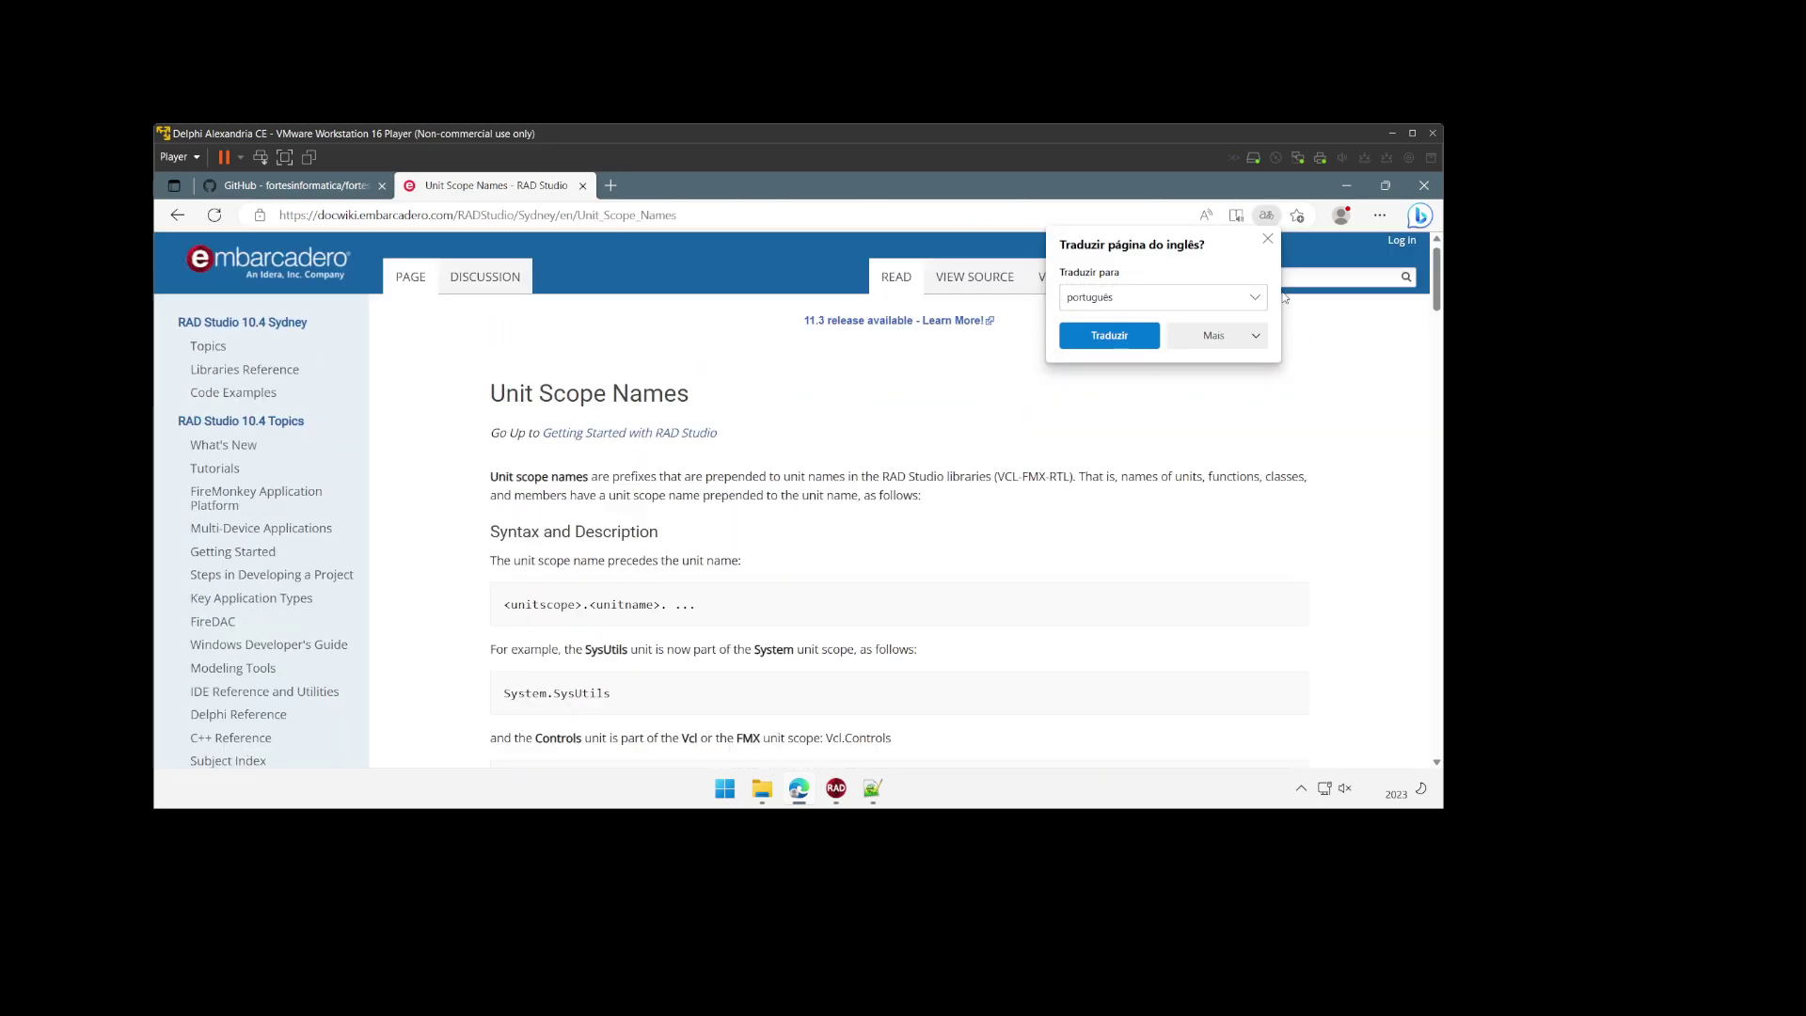
pyautogui.click(1268, 239)
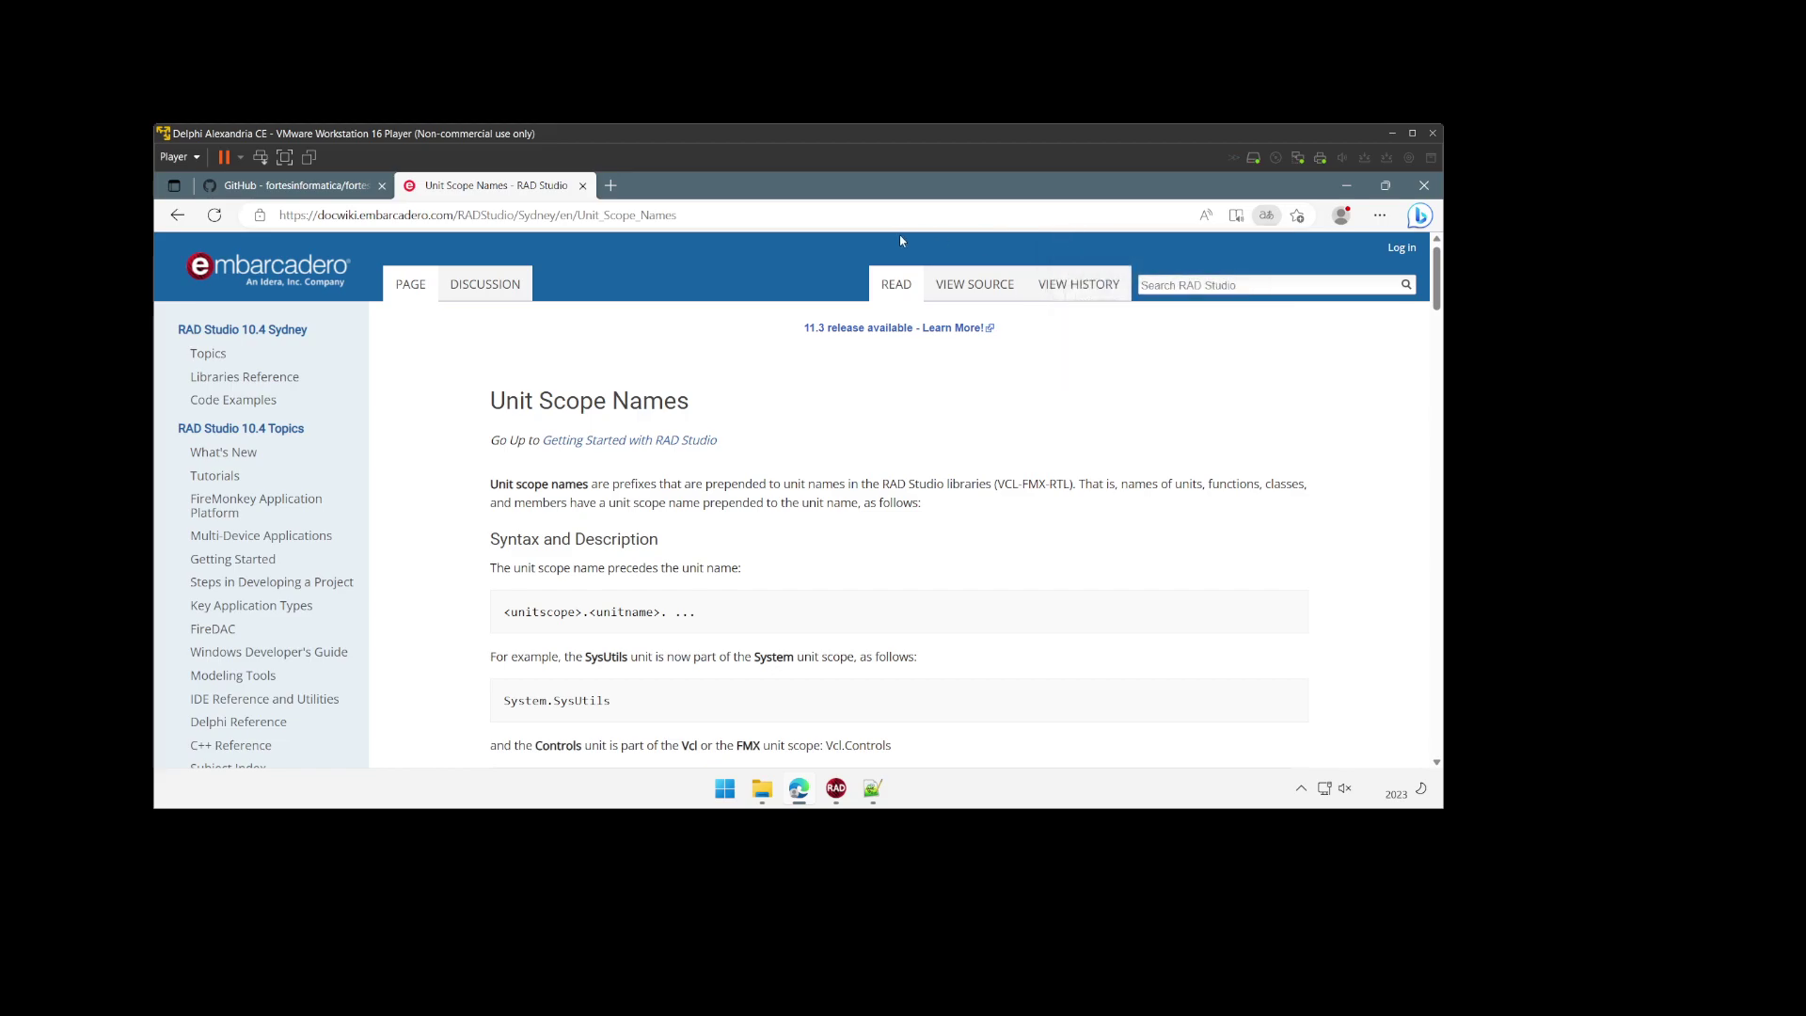
pyautogui.doubleClick(528, 216)
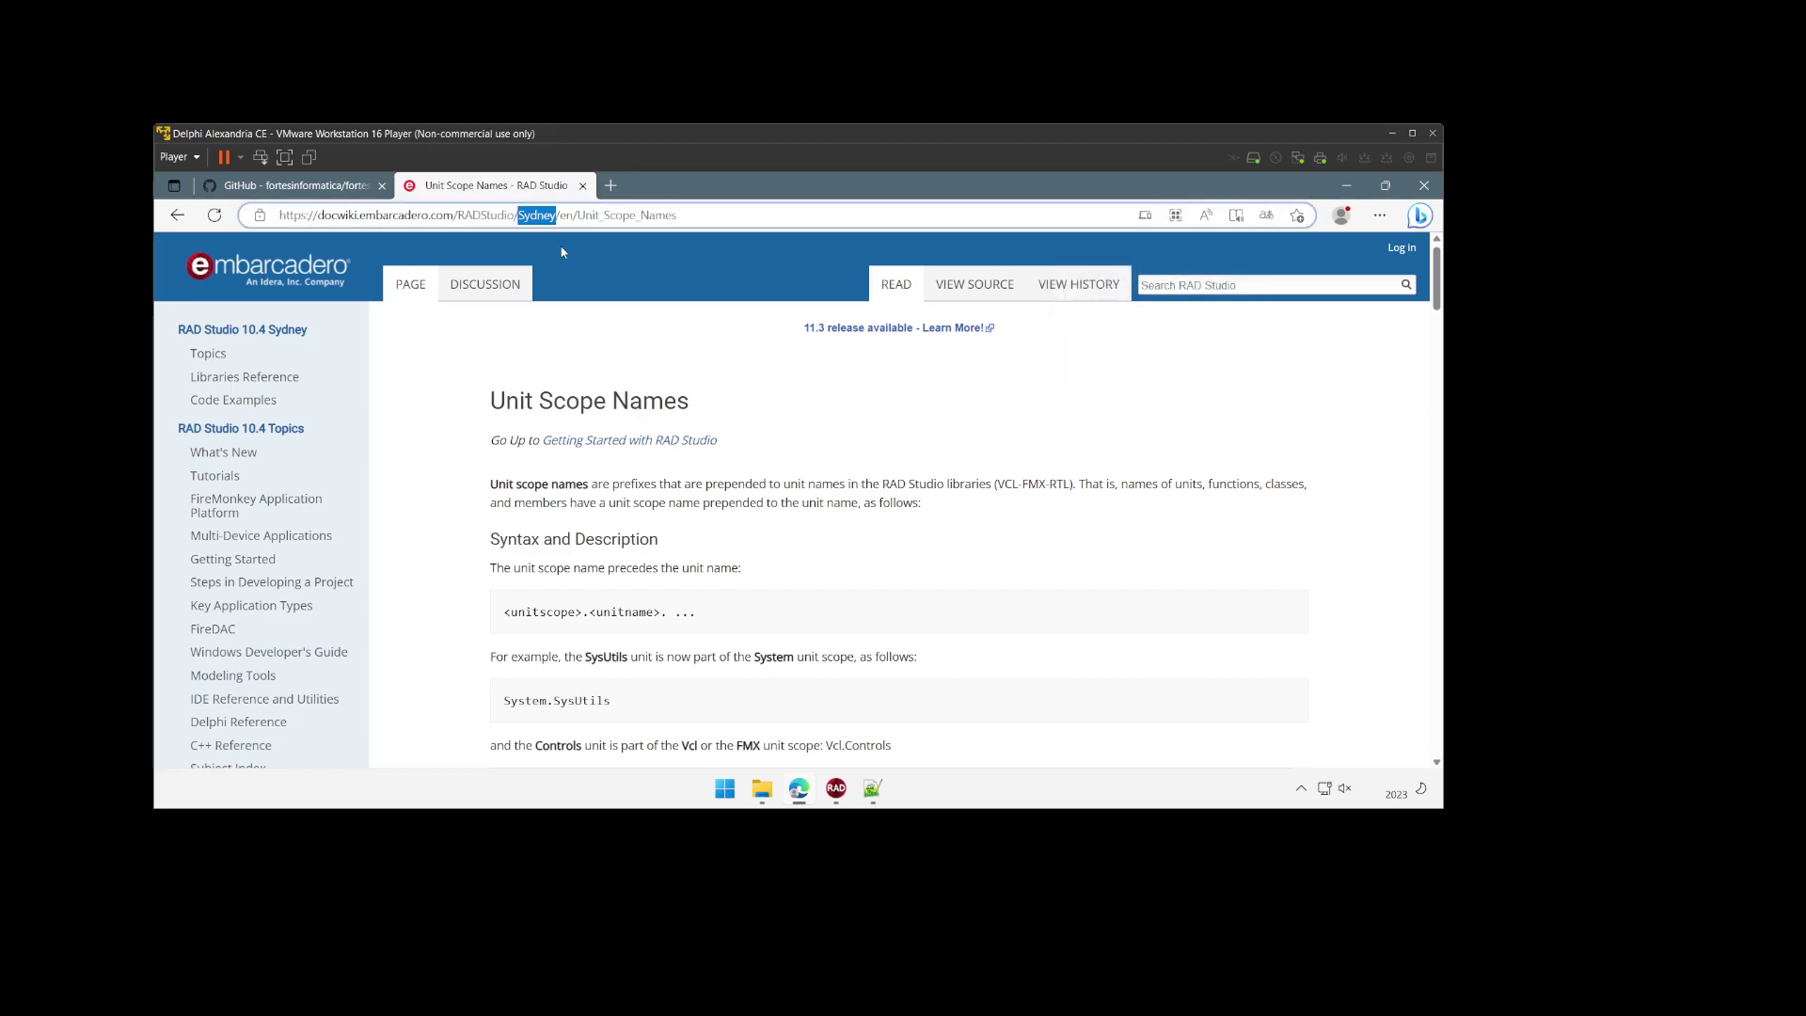
pyautogui.write('alexand')
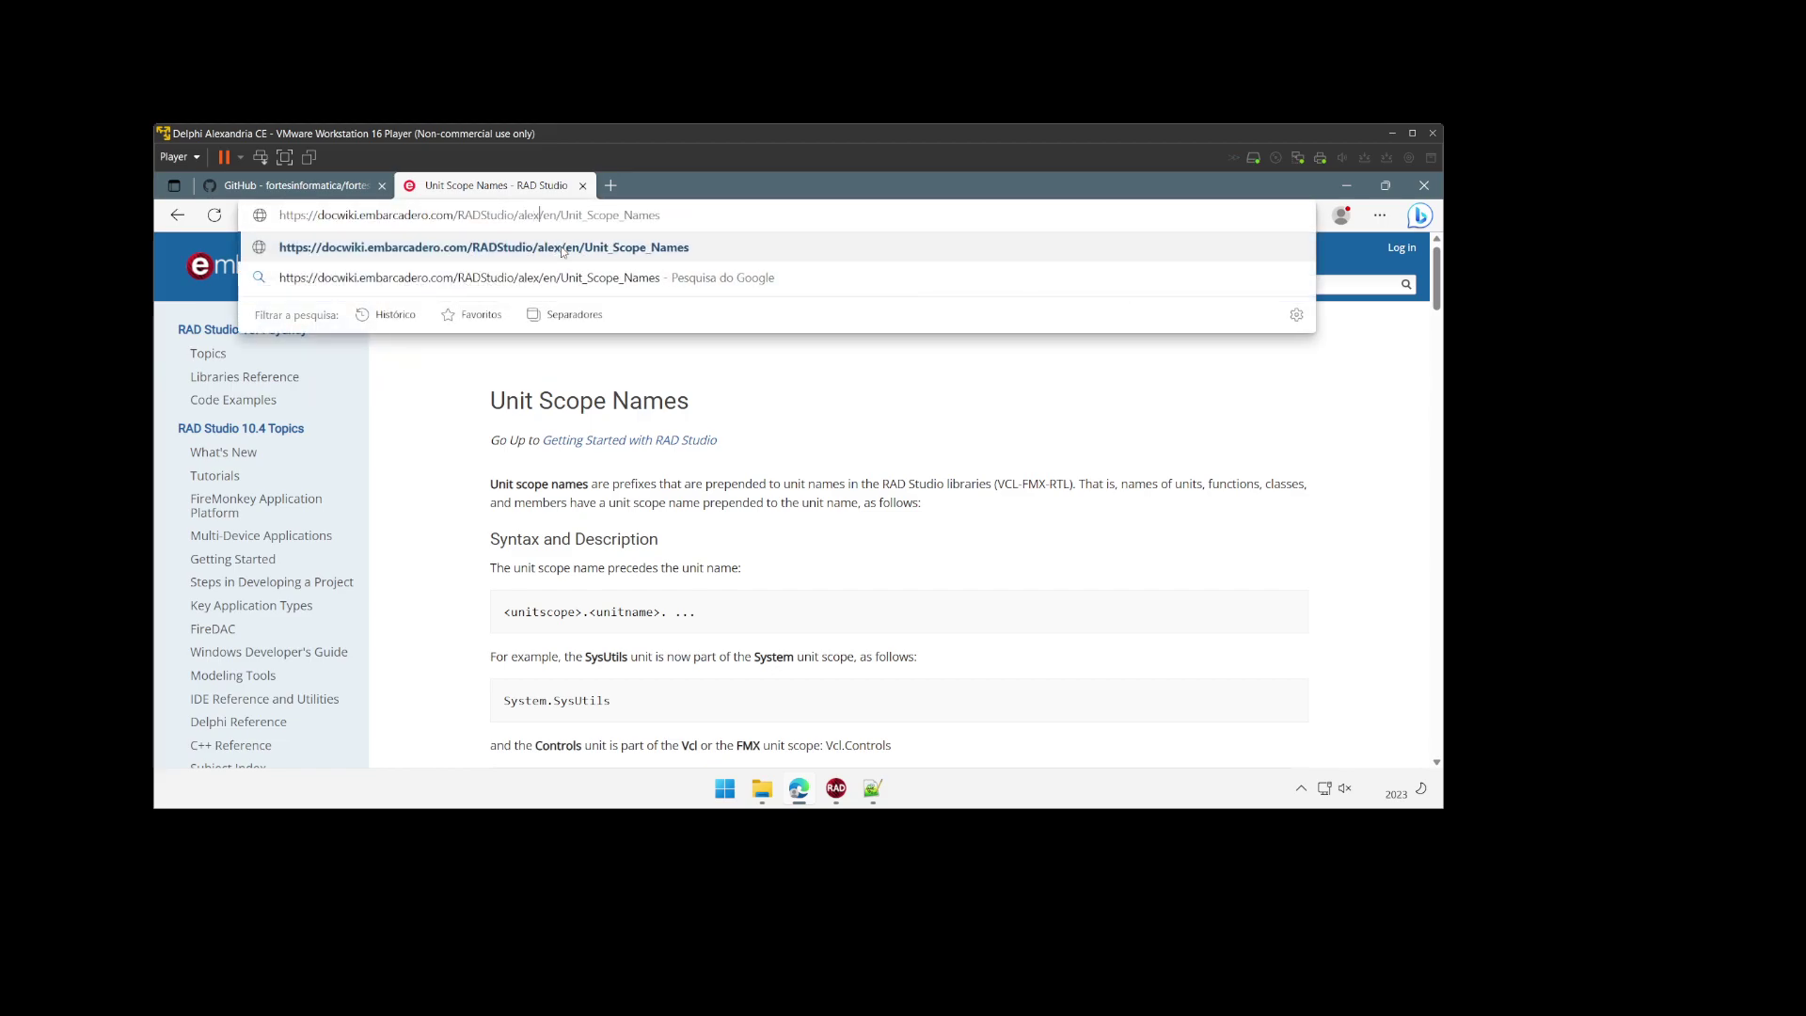
pyautogui.write('ria')
pyautogui.press('Return')
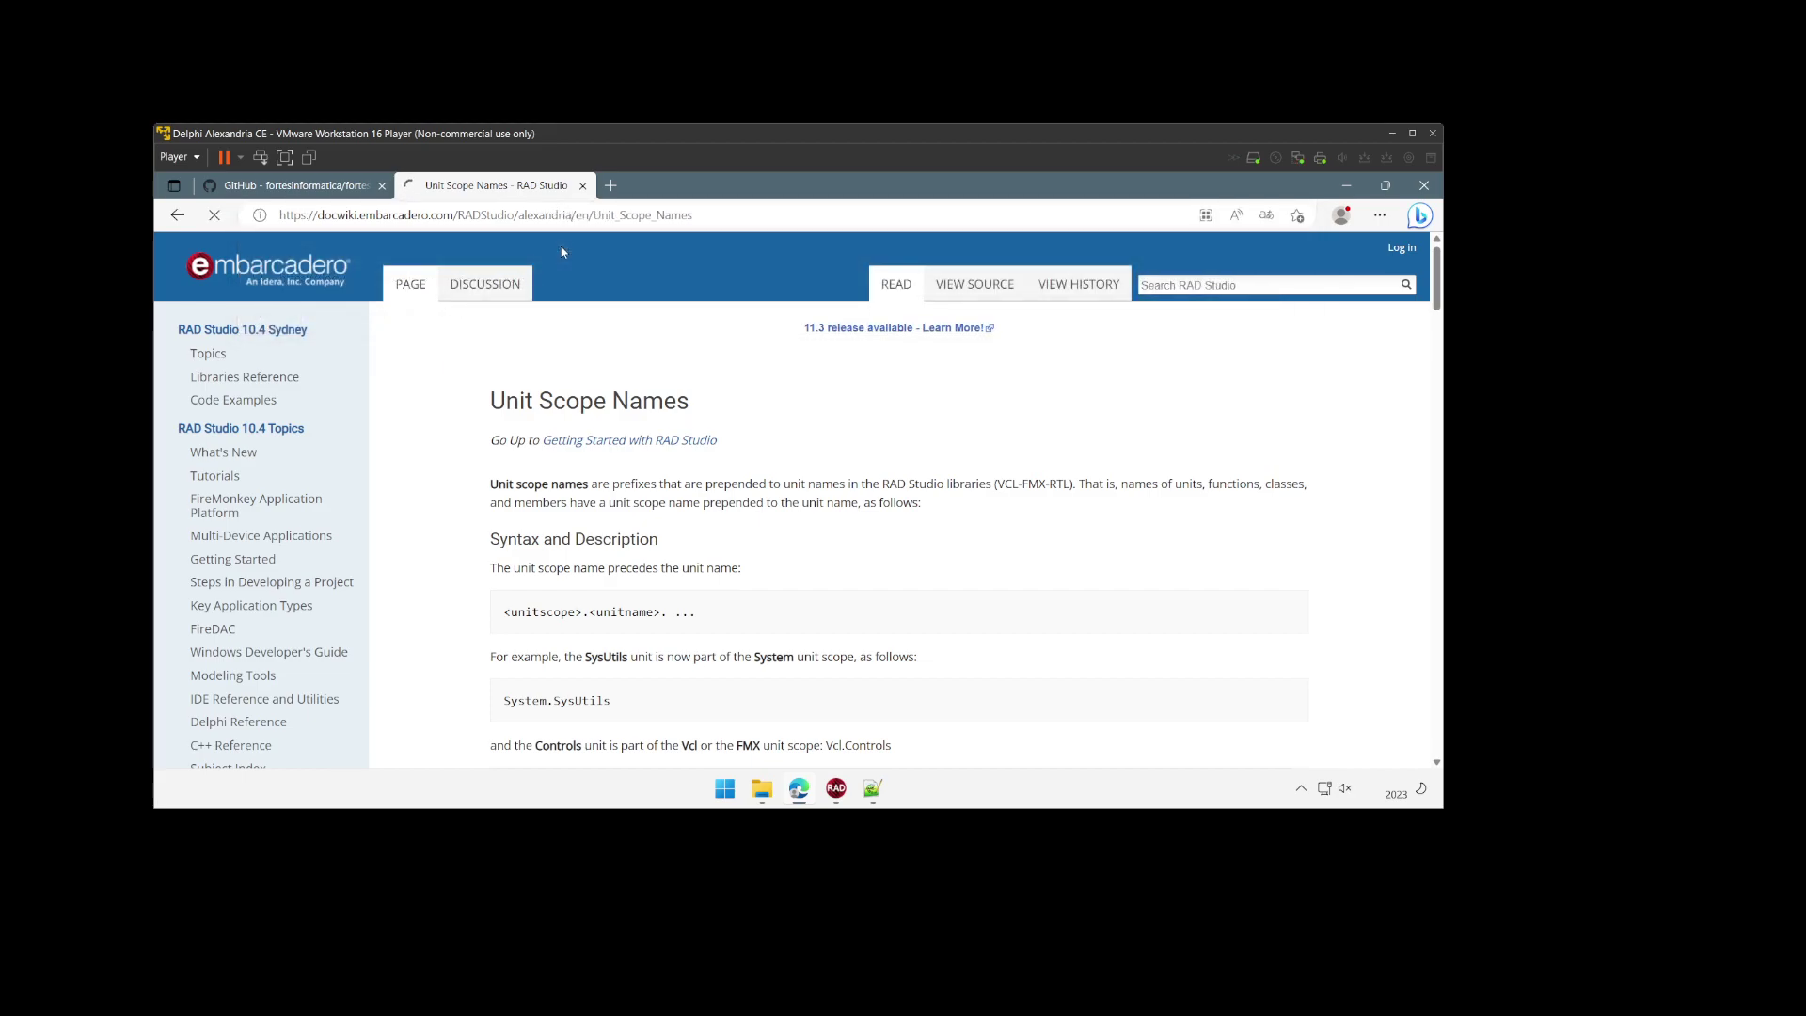
# Step: Examine the Unit Scope Names page down to the Unit Scopes table, checking the scope names listed for the Vcl category
pyautogui.scroll(-2, 664, 467)
pyautogui.scroll(-4, 664, 467)
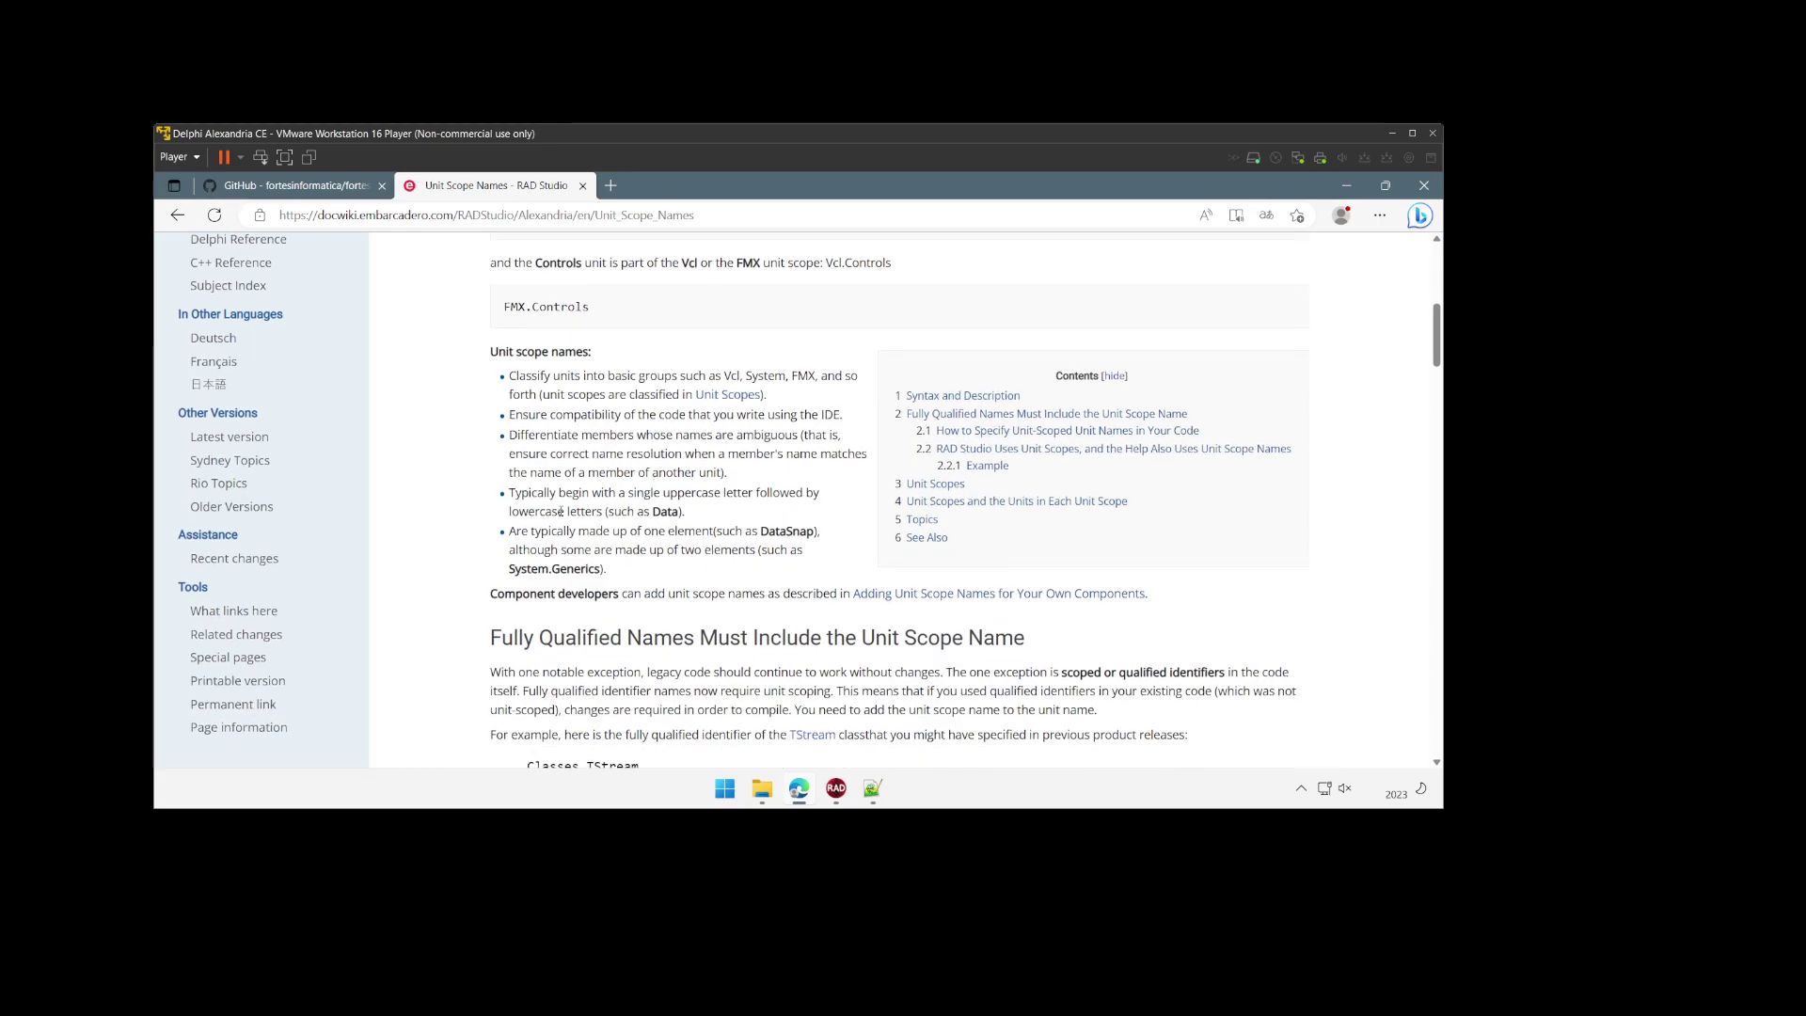
pyautogui.scroll(-6, 560, 509)
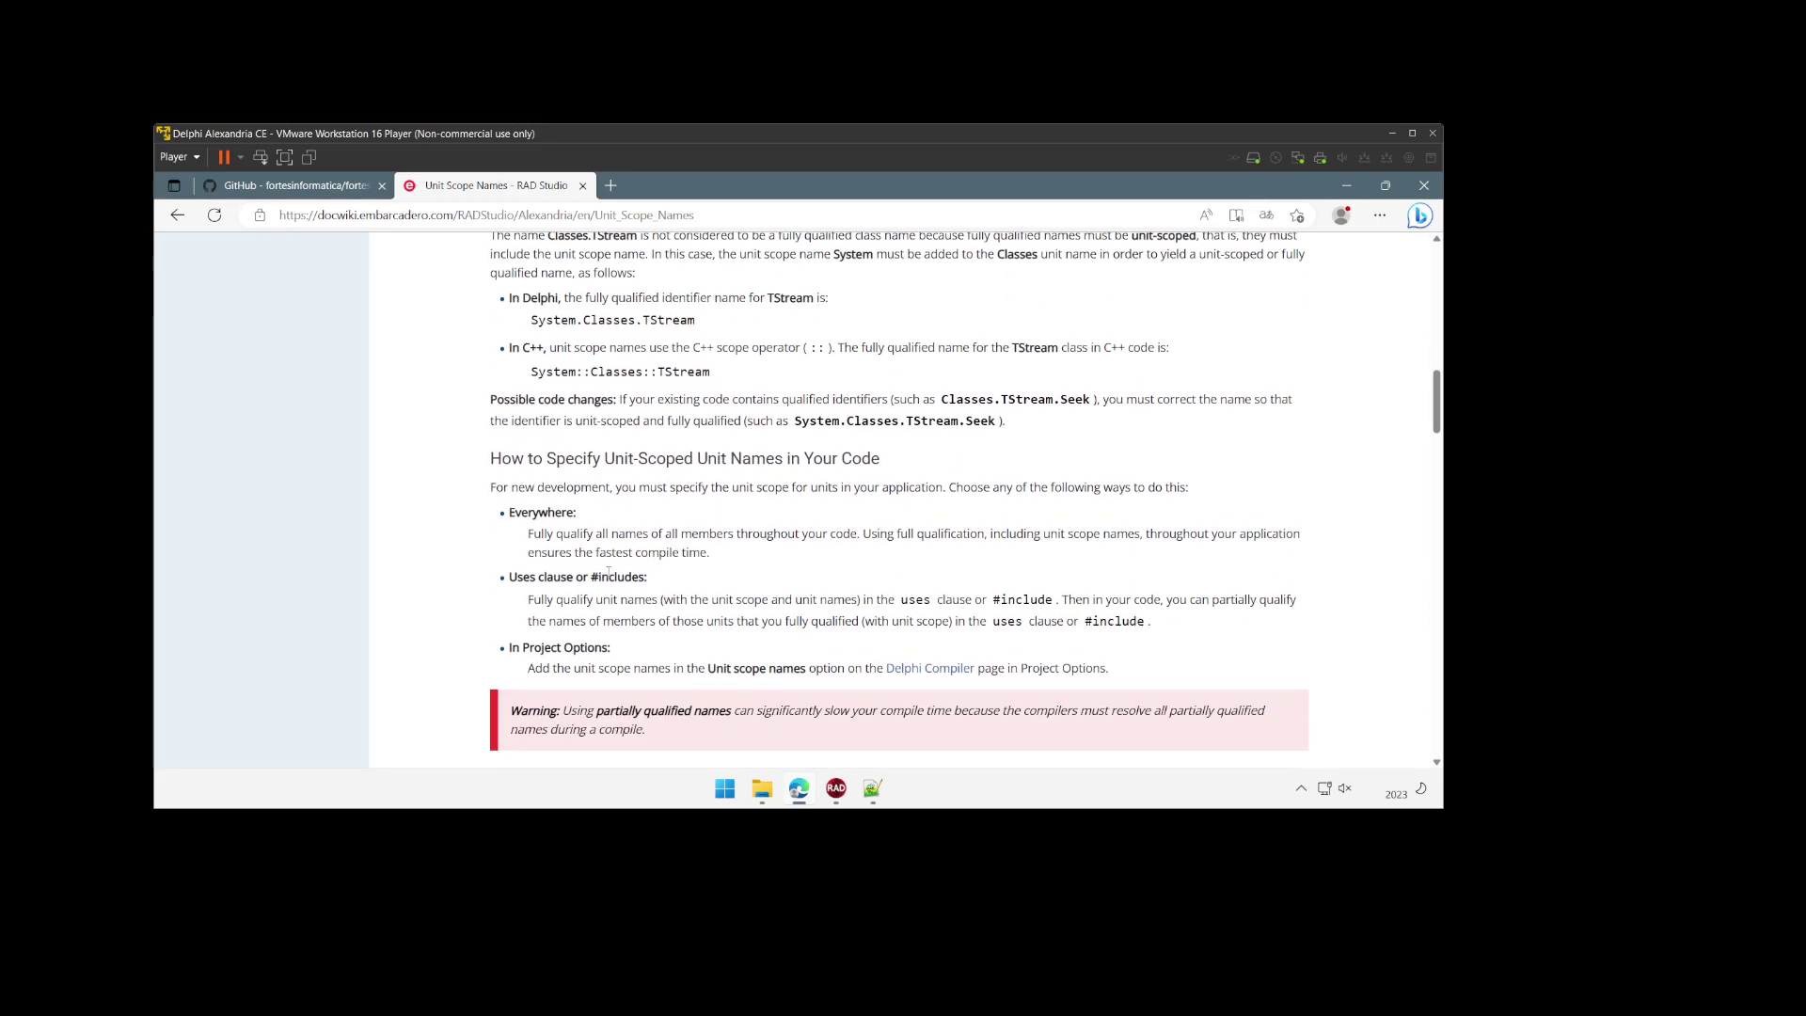
pyautogui.scroll(-5, 860, 515)
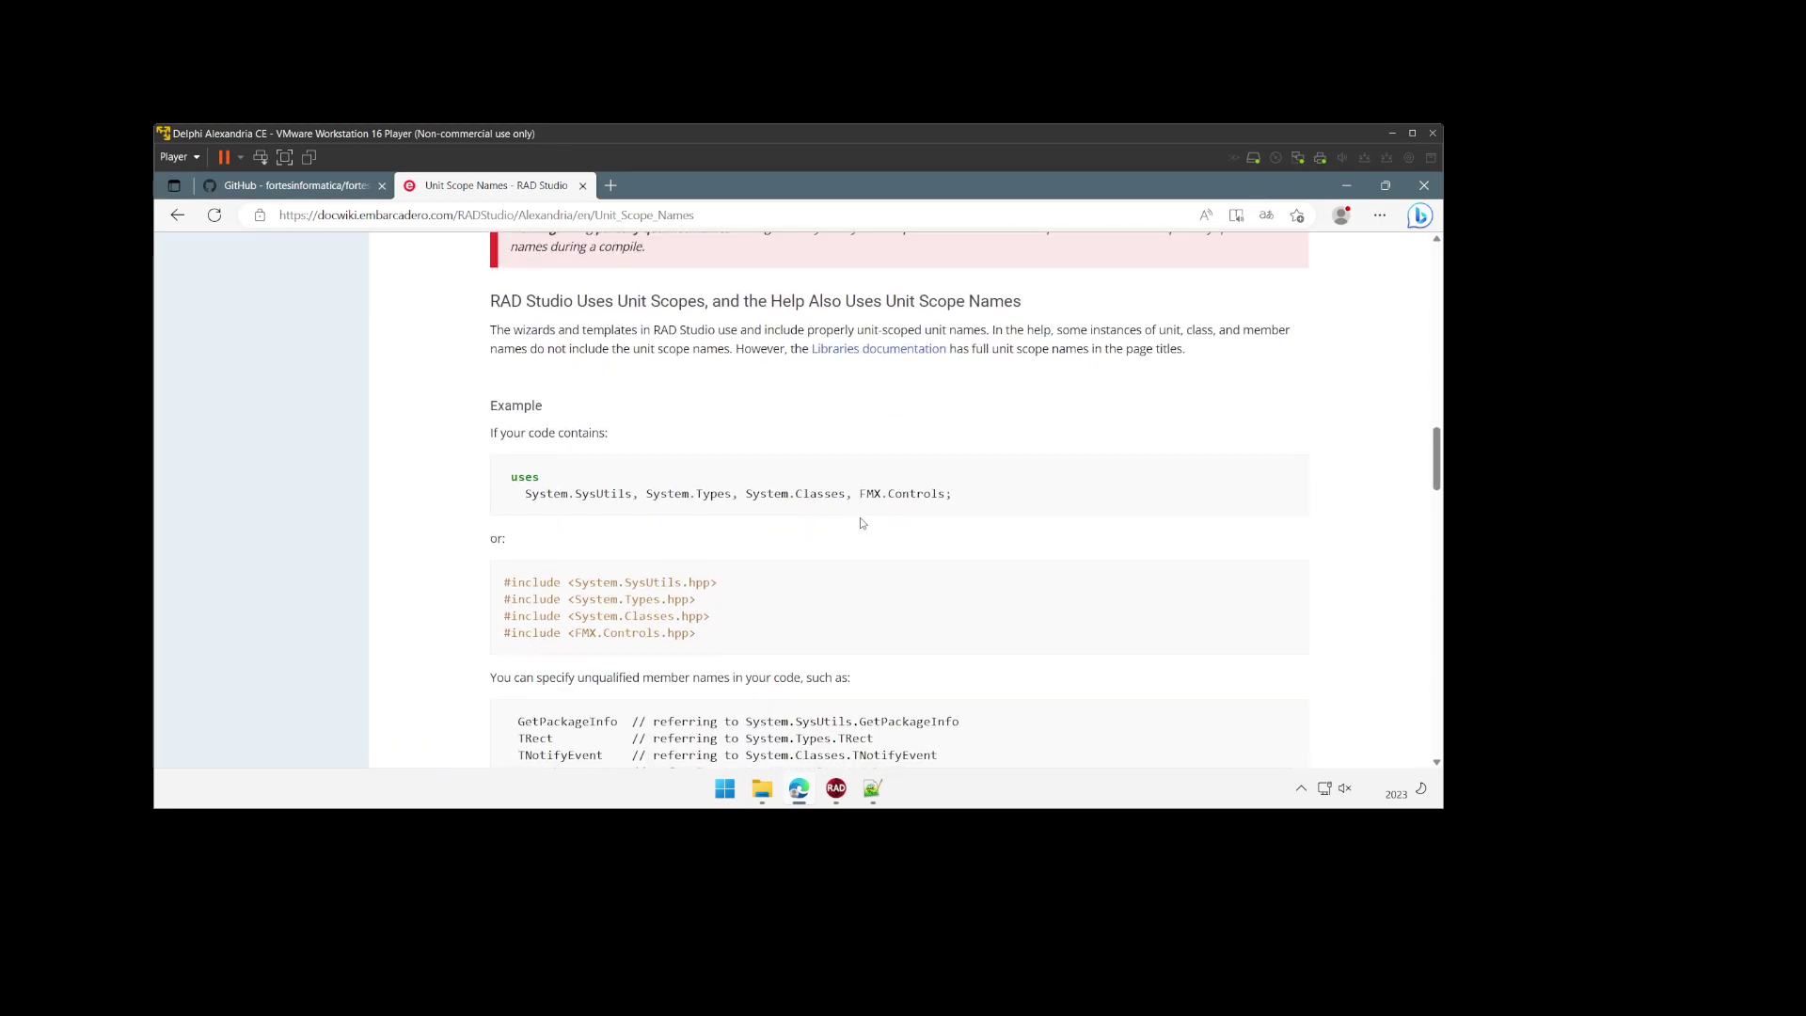
pyautogui.scroll(-5, 774, 526)
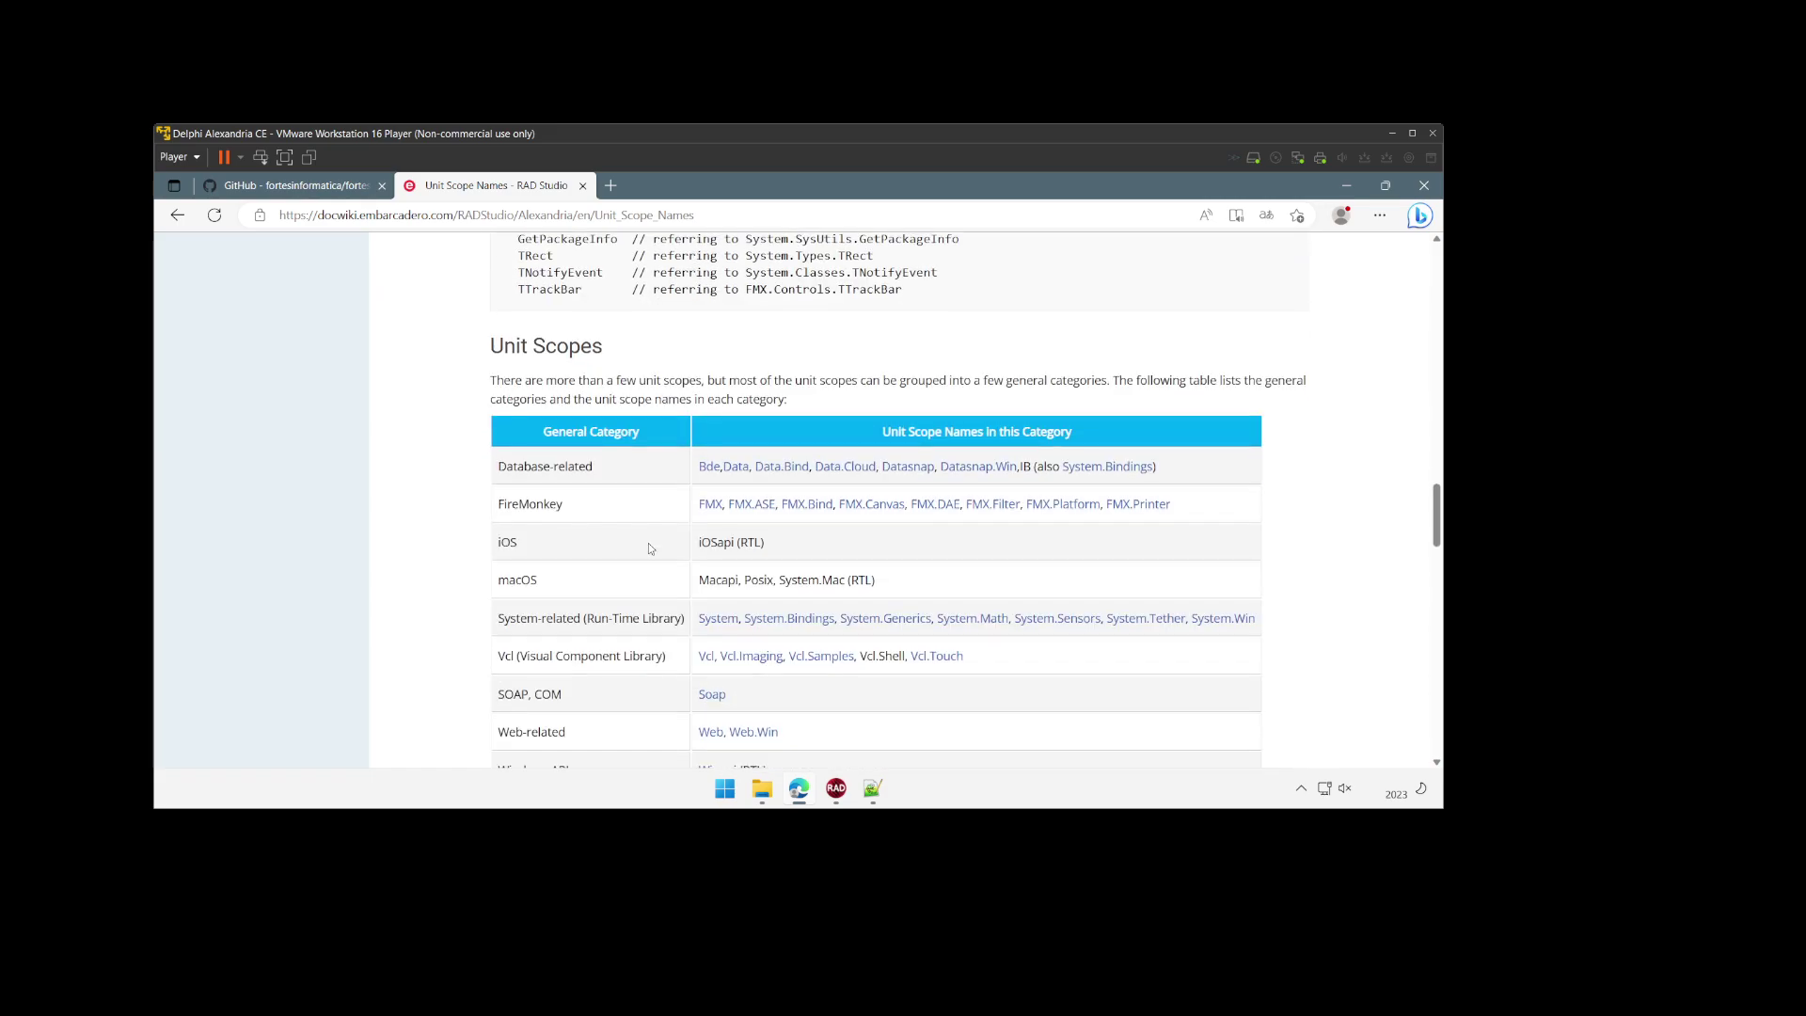
pyautogui.scroll(-1, 623, 551)
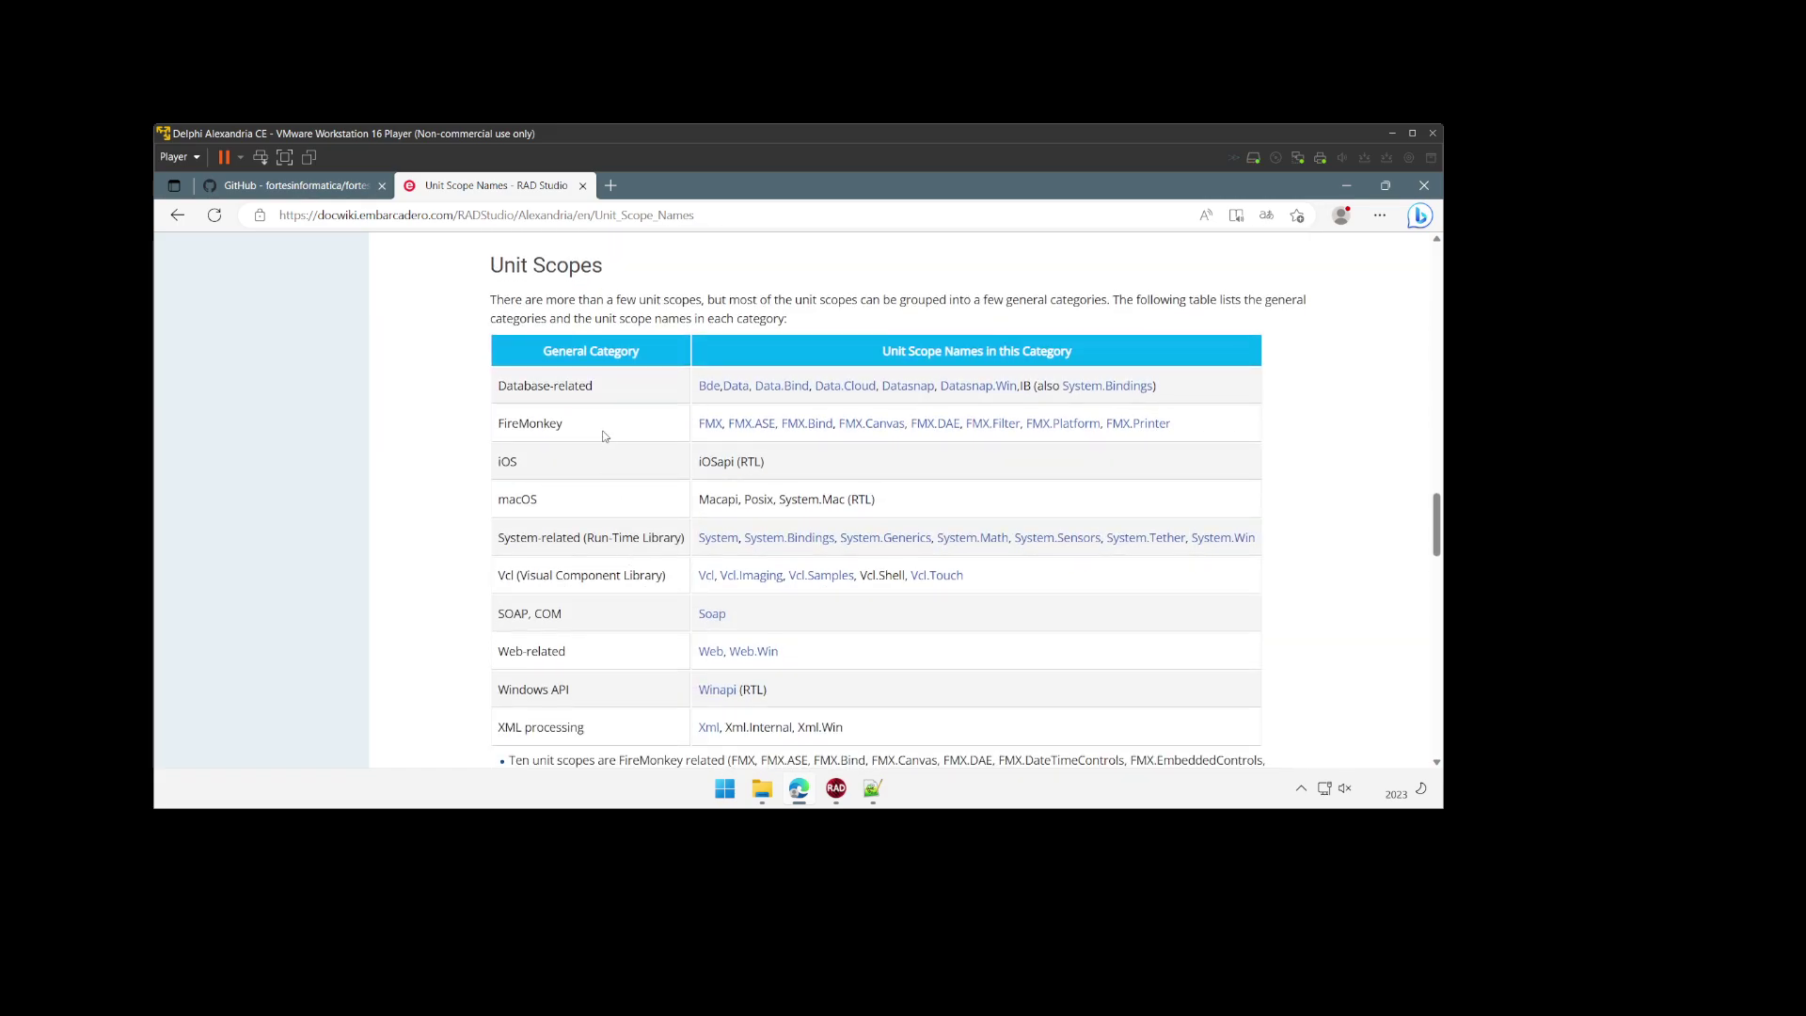
pyautogui.scroll(-4, 606, 447)
pyautogui.scroll(3, 616, 503)
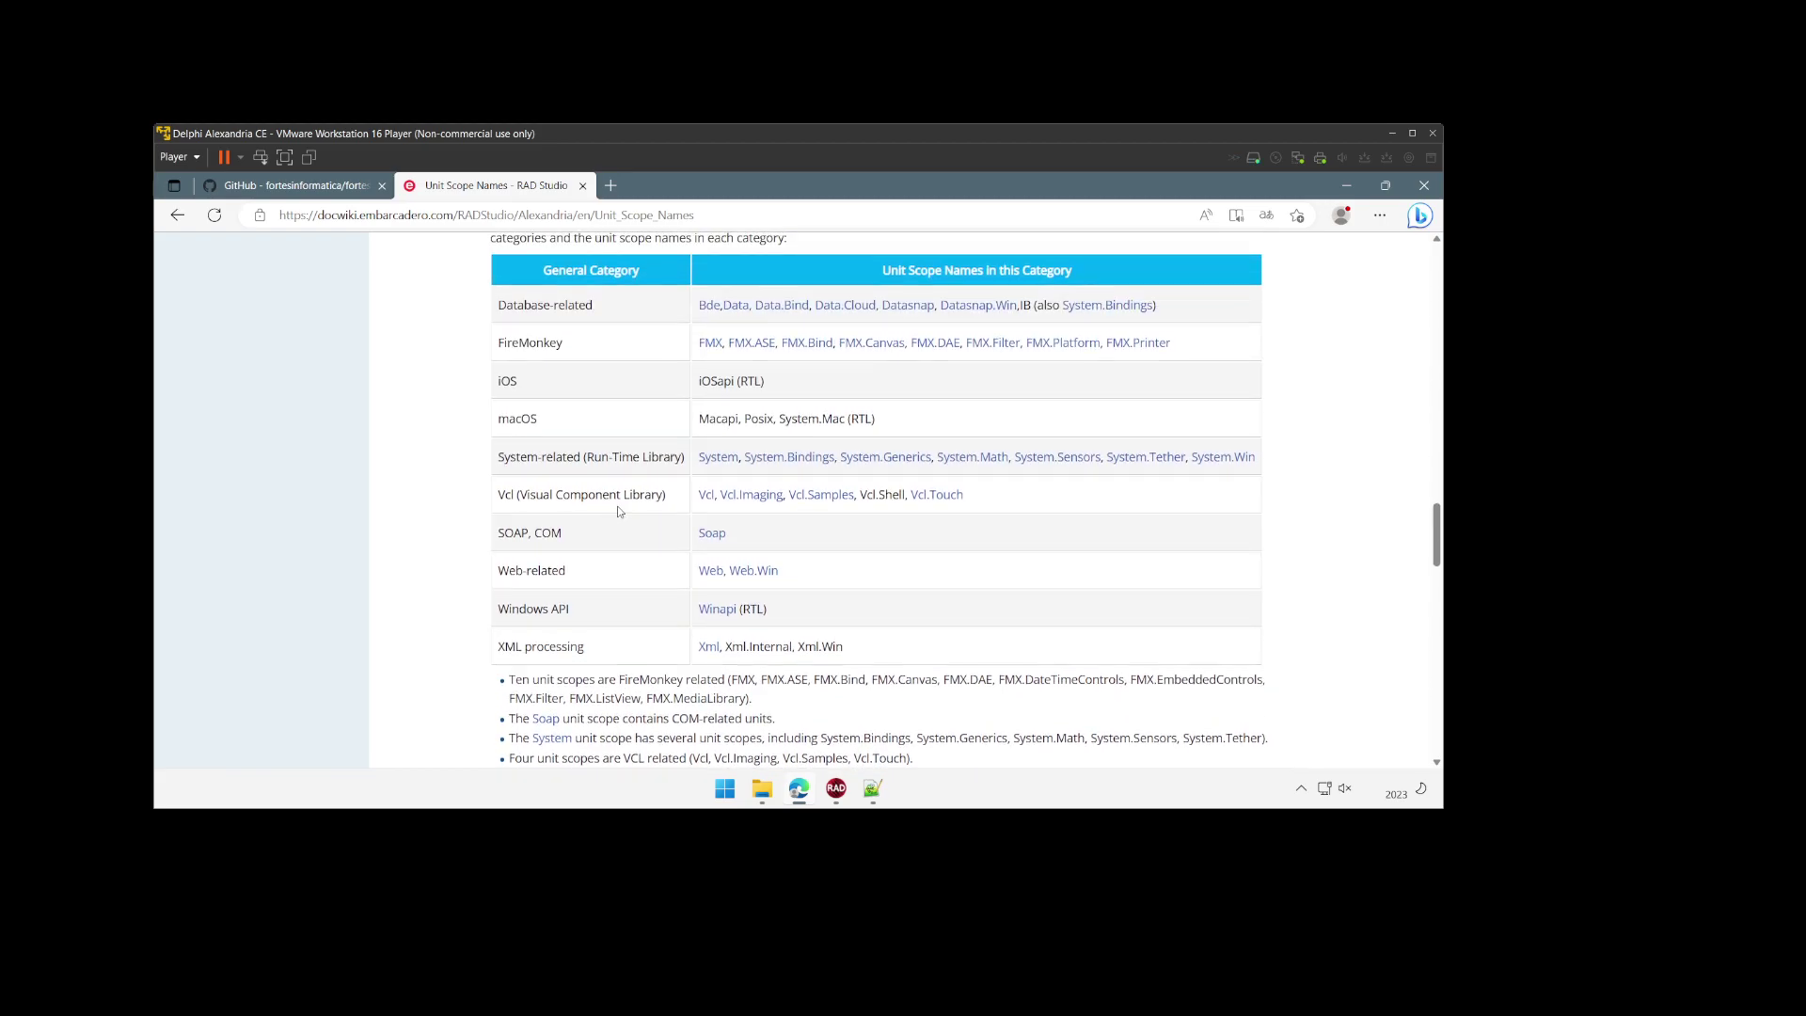
pyautogui.click(706, 495)
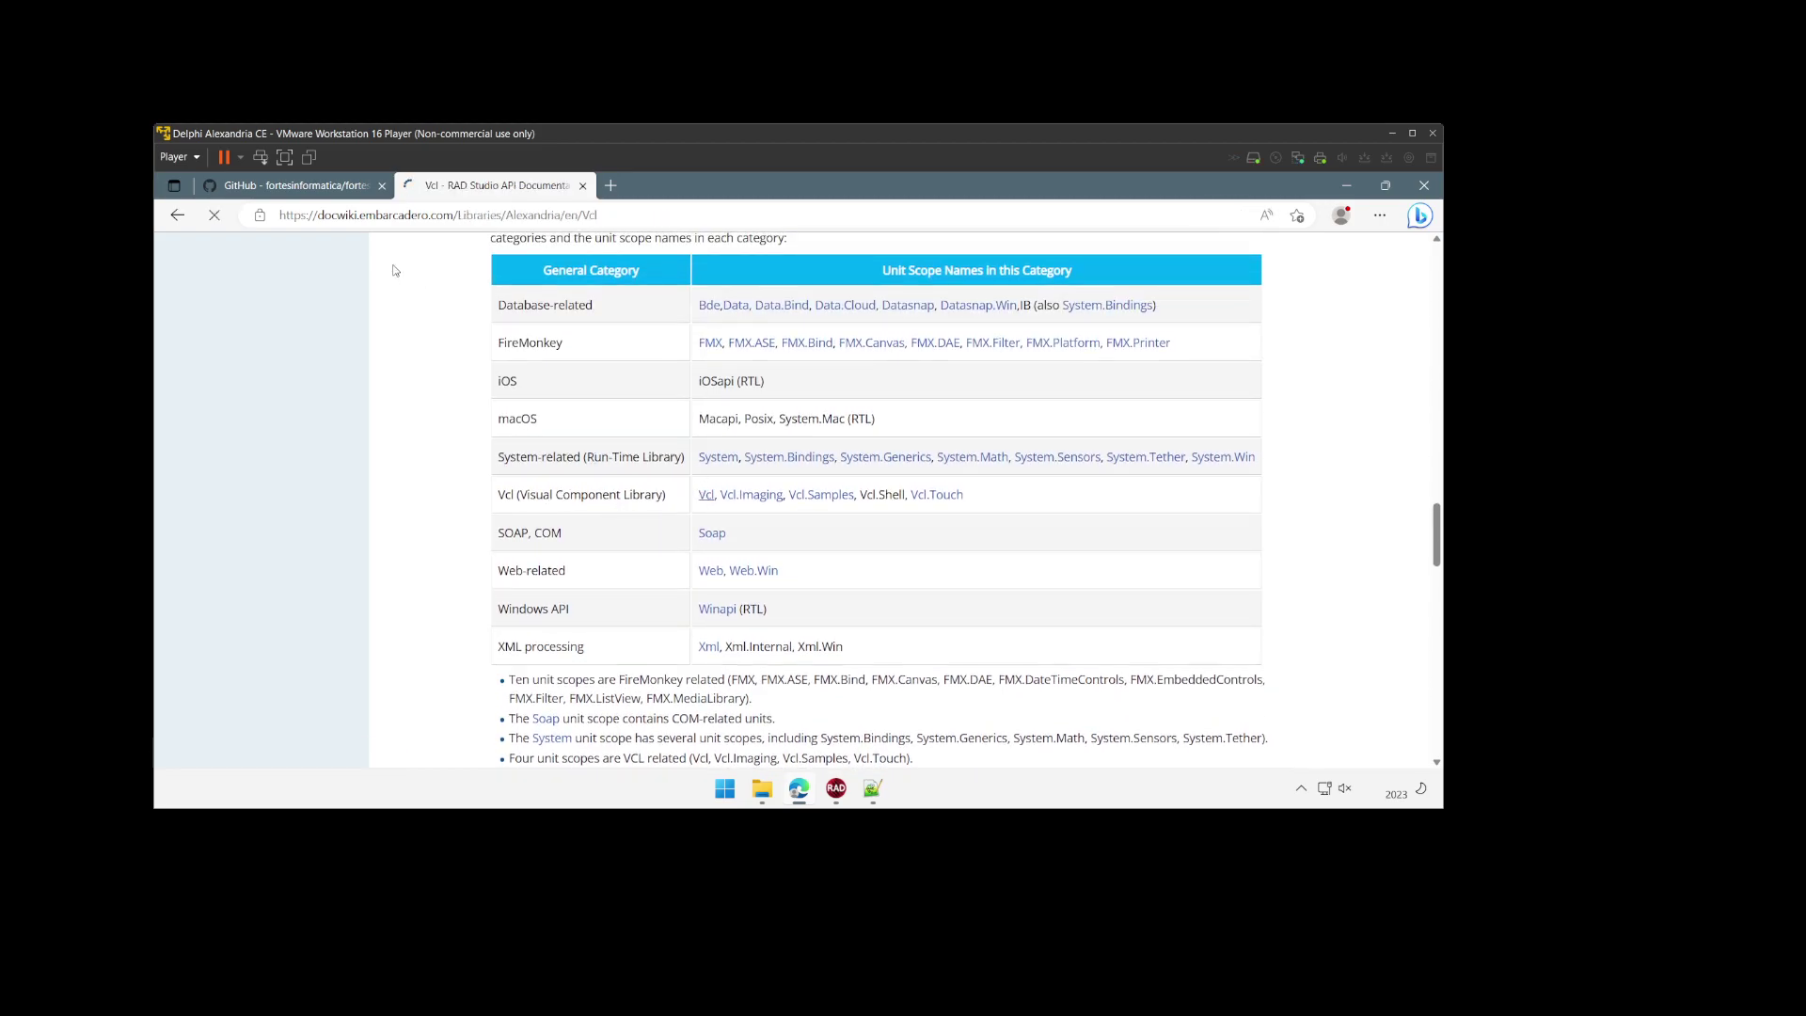
pyautogui.click(177, 214)
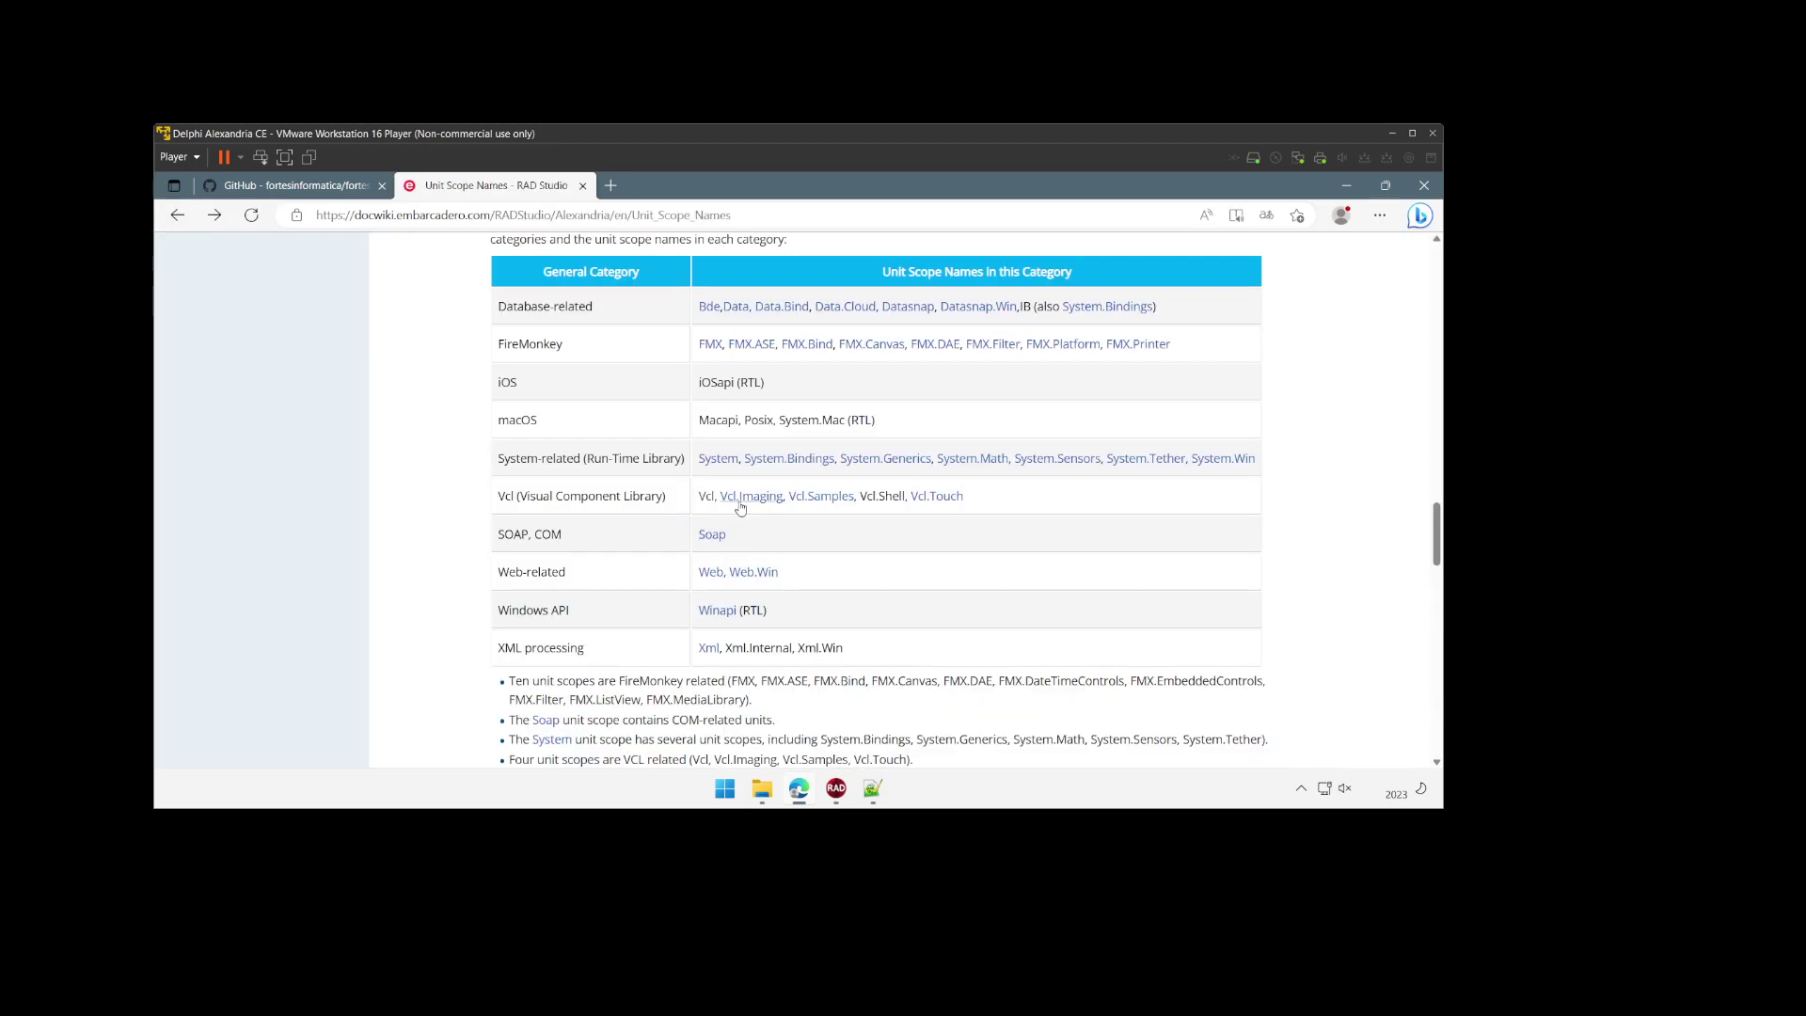
# Step: Review frce.bpl's full unit scope names list in Delphi against the documentation table, then save the project options
pyautogui.click(835, 788)
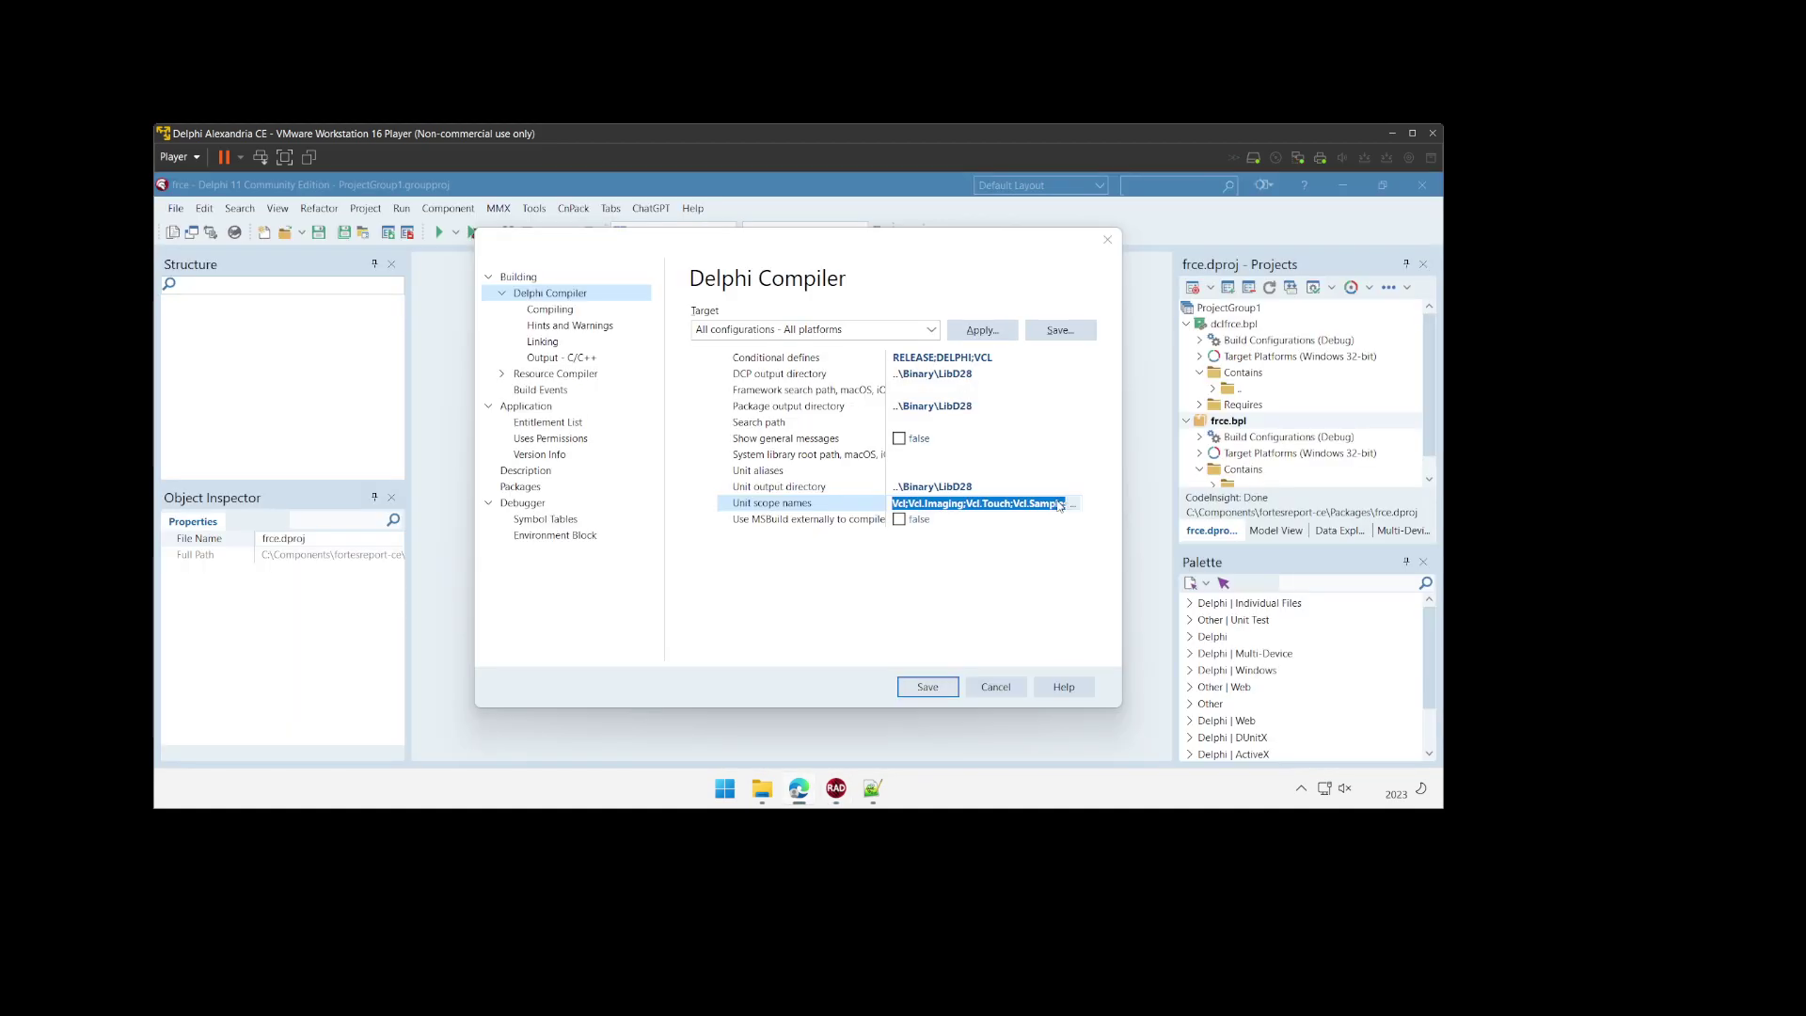
pyautogui.click(1075, 506)
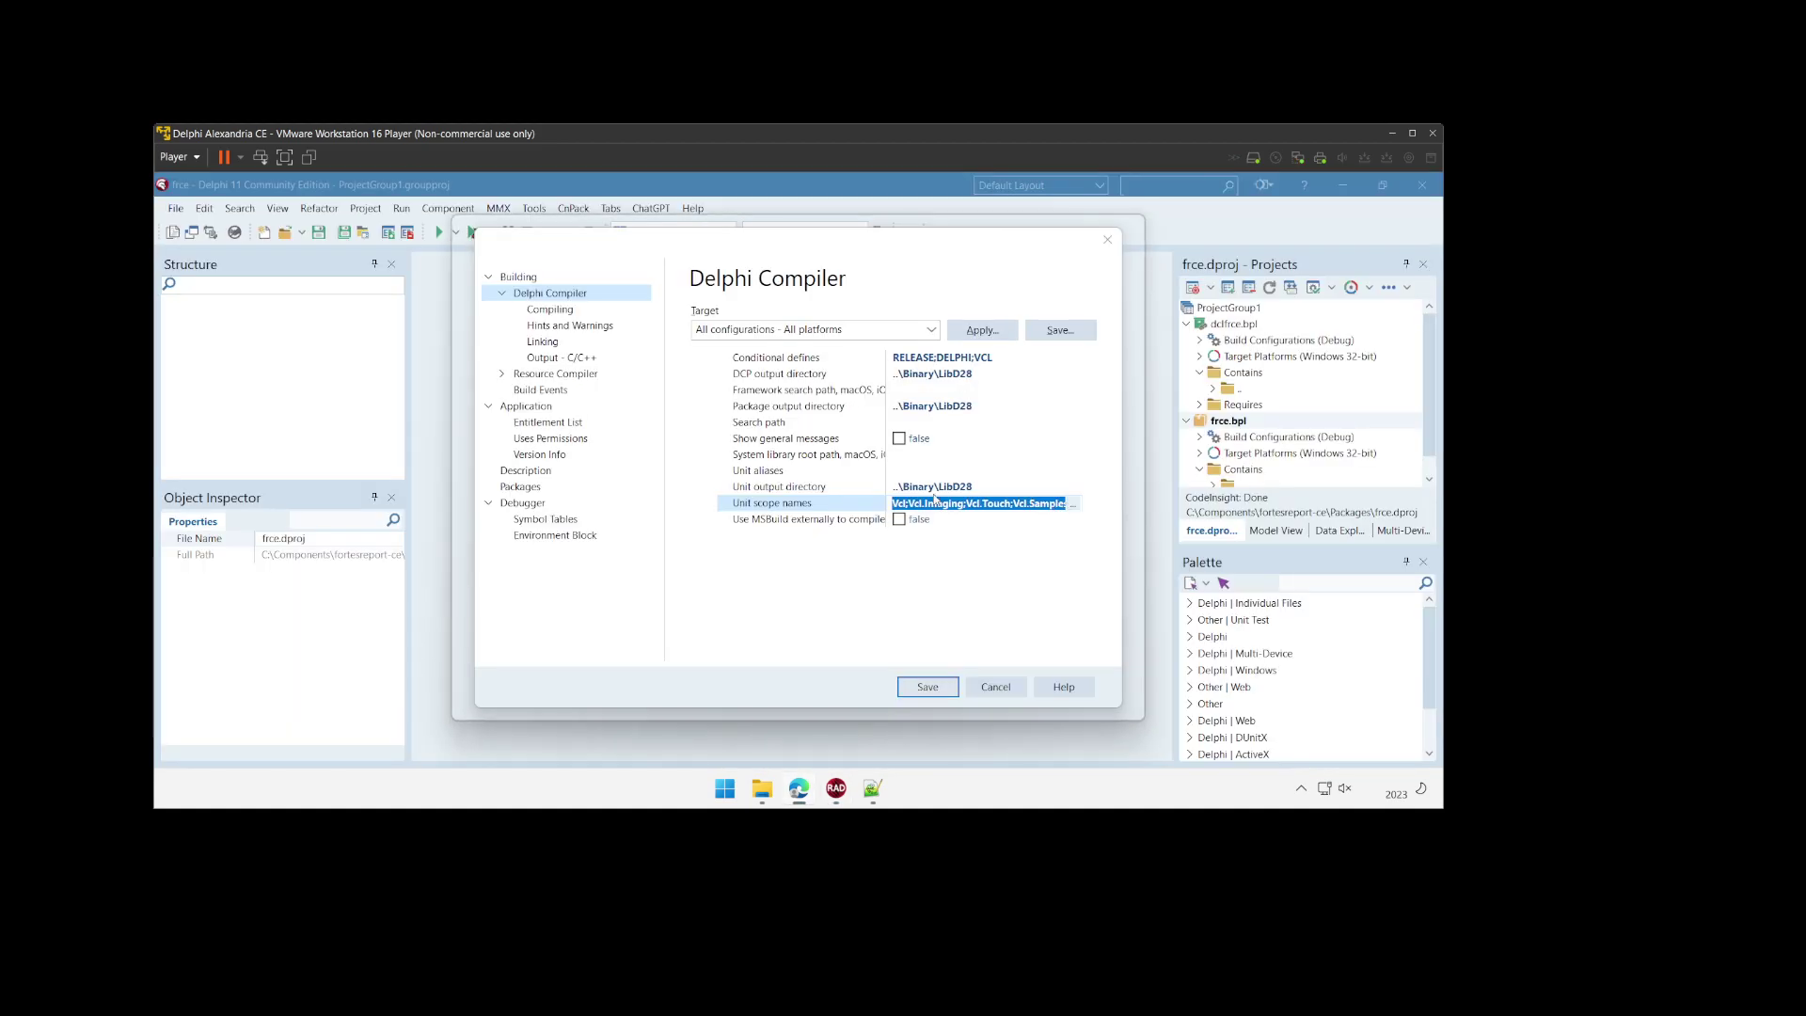
pyautogui.scroll(-2, 530, 318)
pyautogui.scroll(3, 529, 320)
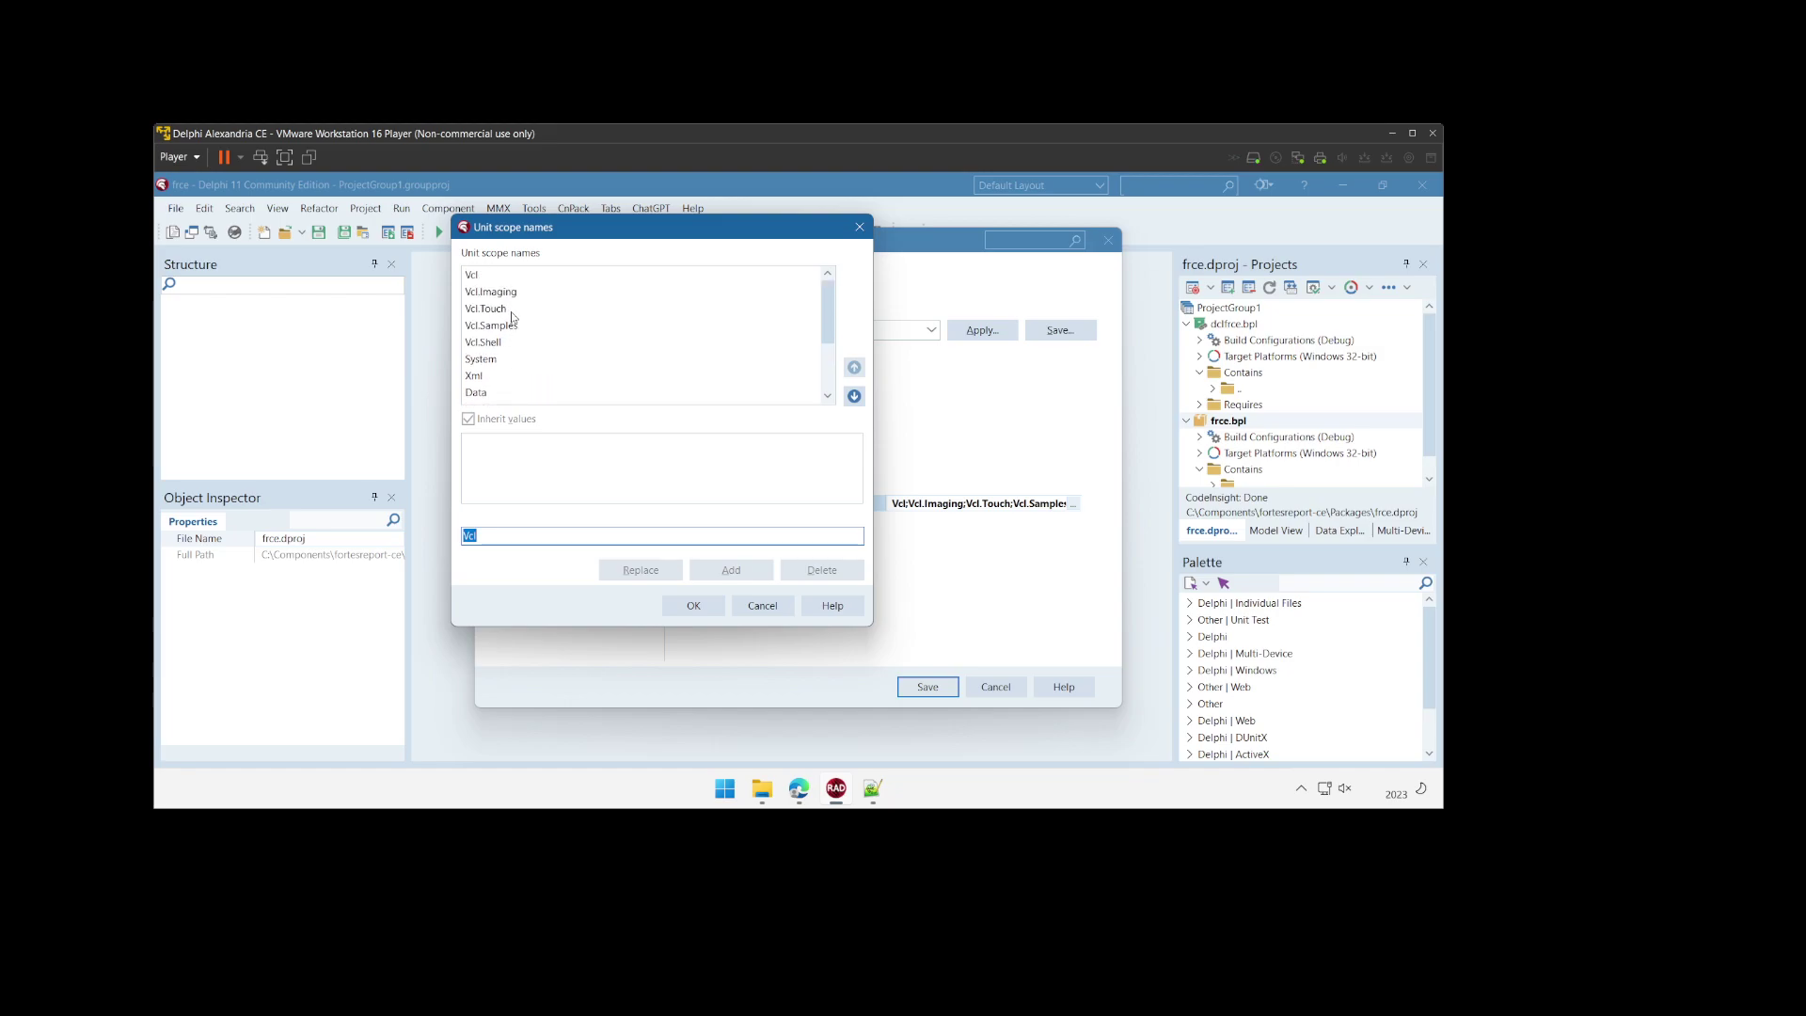
pyautogui.click(787, 610)
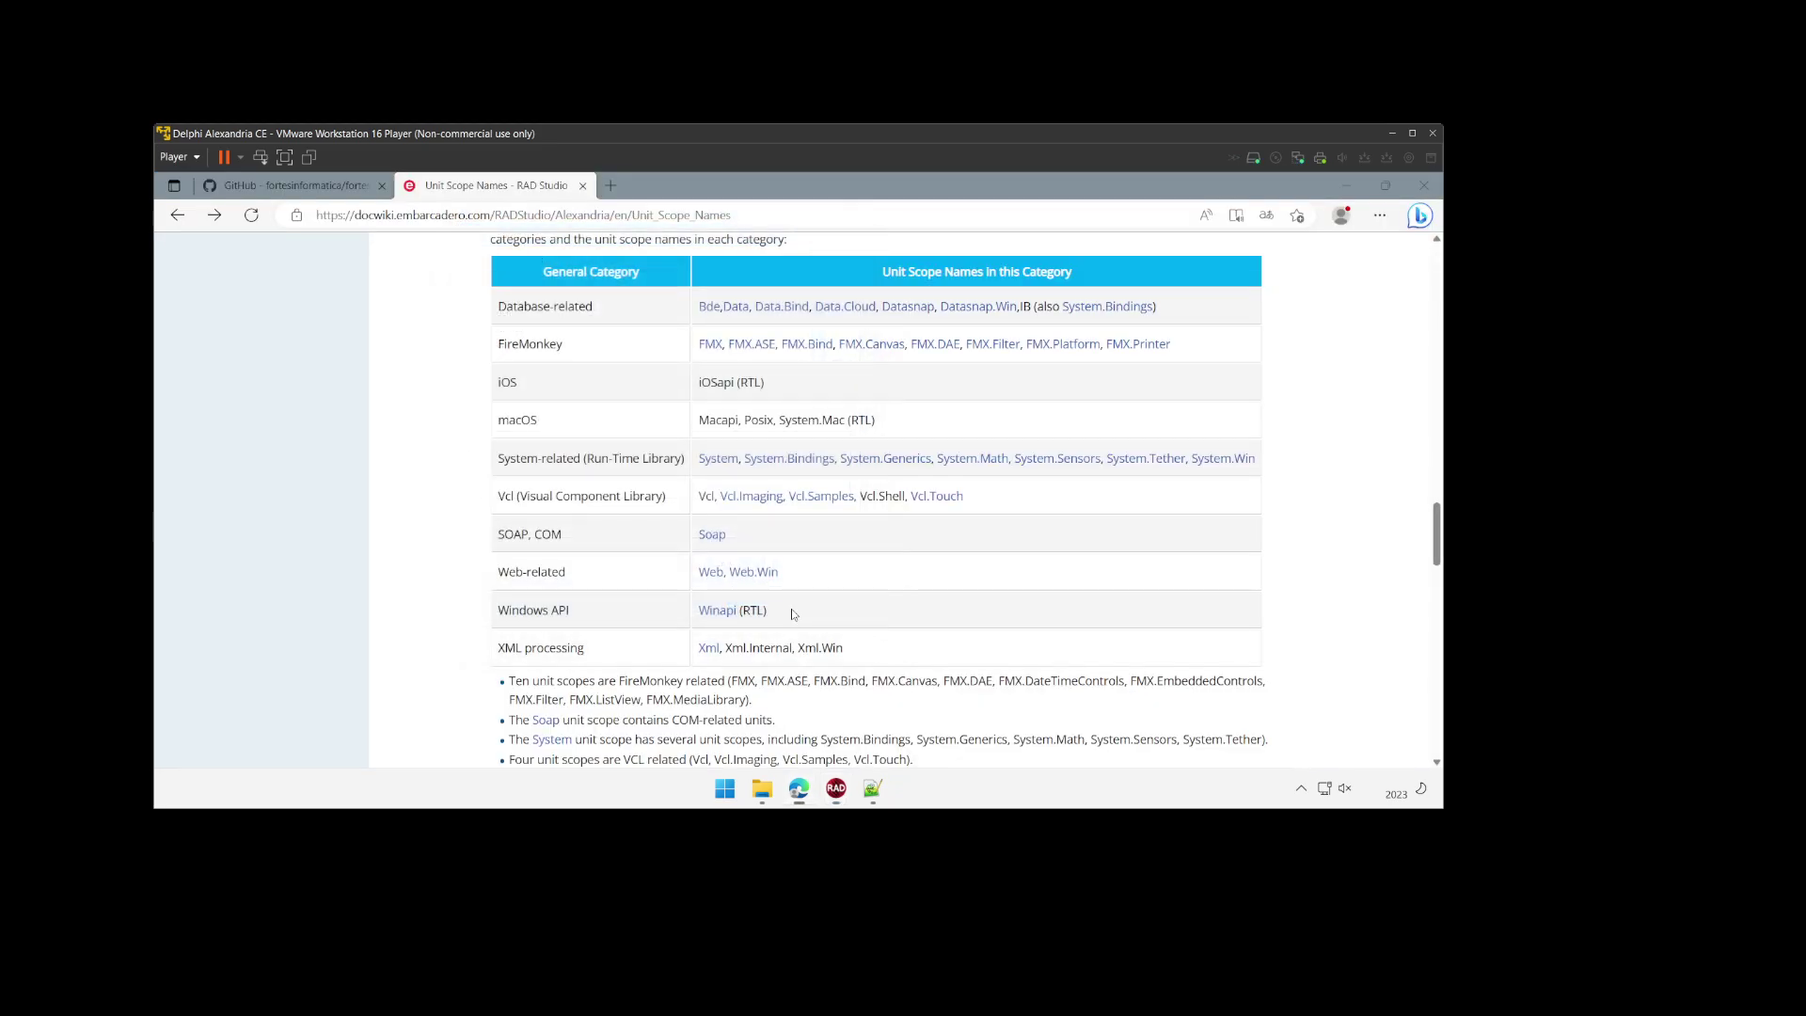
pyautogui.click(1346, 186)
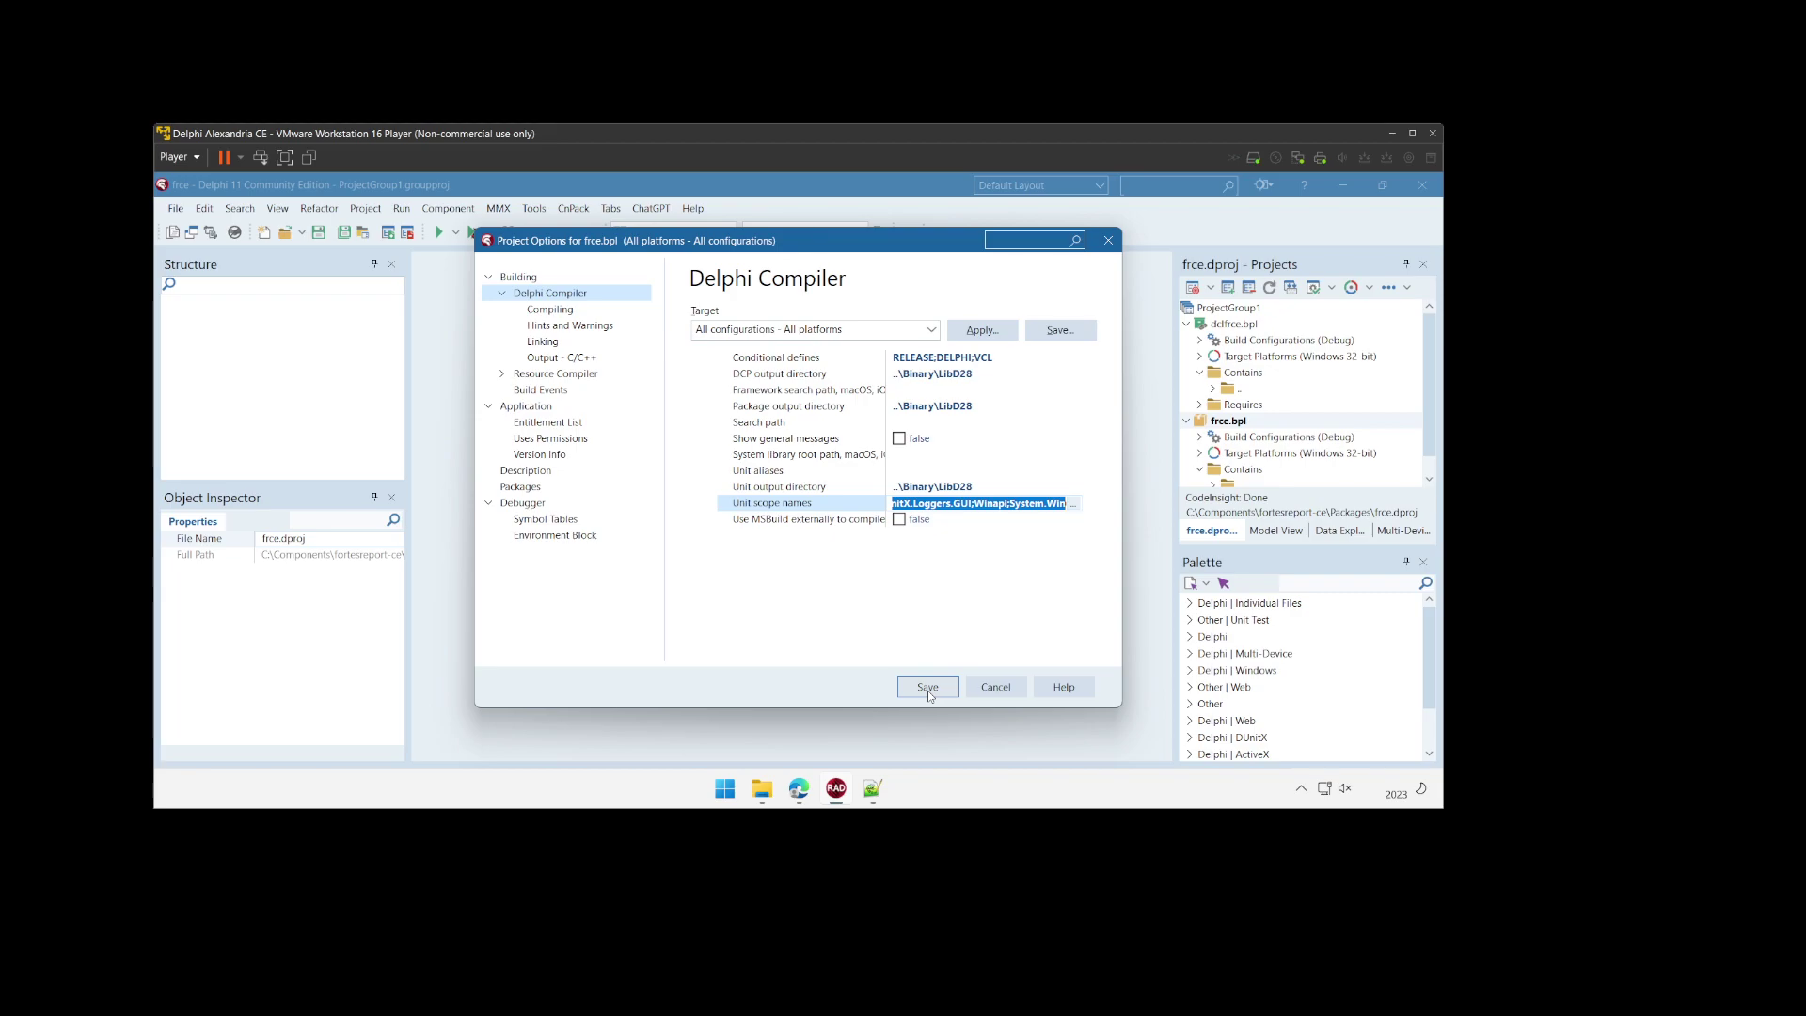
pyautogui.click(928, 688)
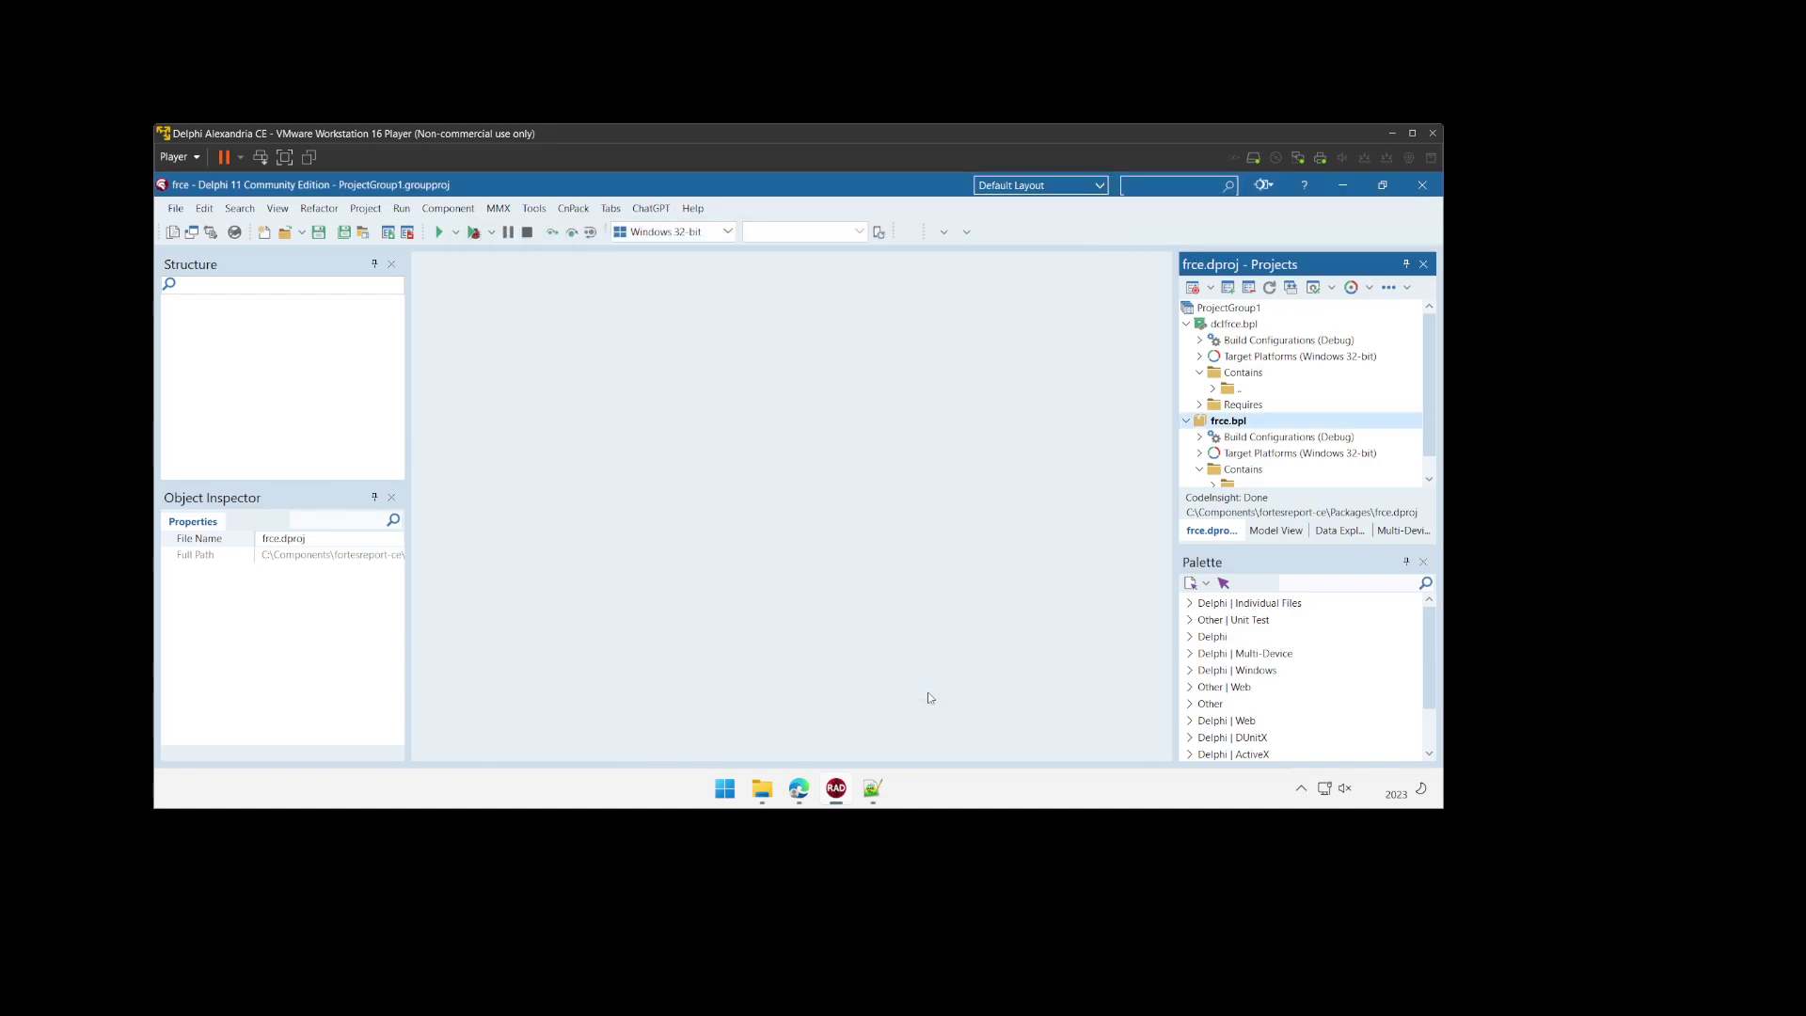
# Step: Show dclfrce.bpl's Delphi Compiler settings and set their target to All configurations - All platforms
pyautogui.rightClick(1254, 330)
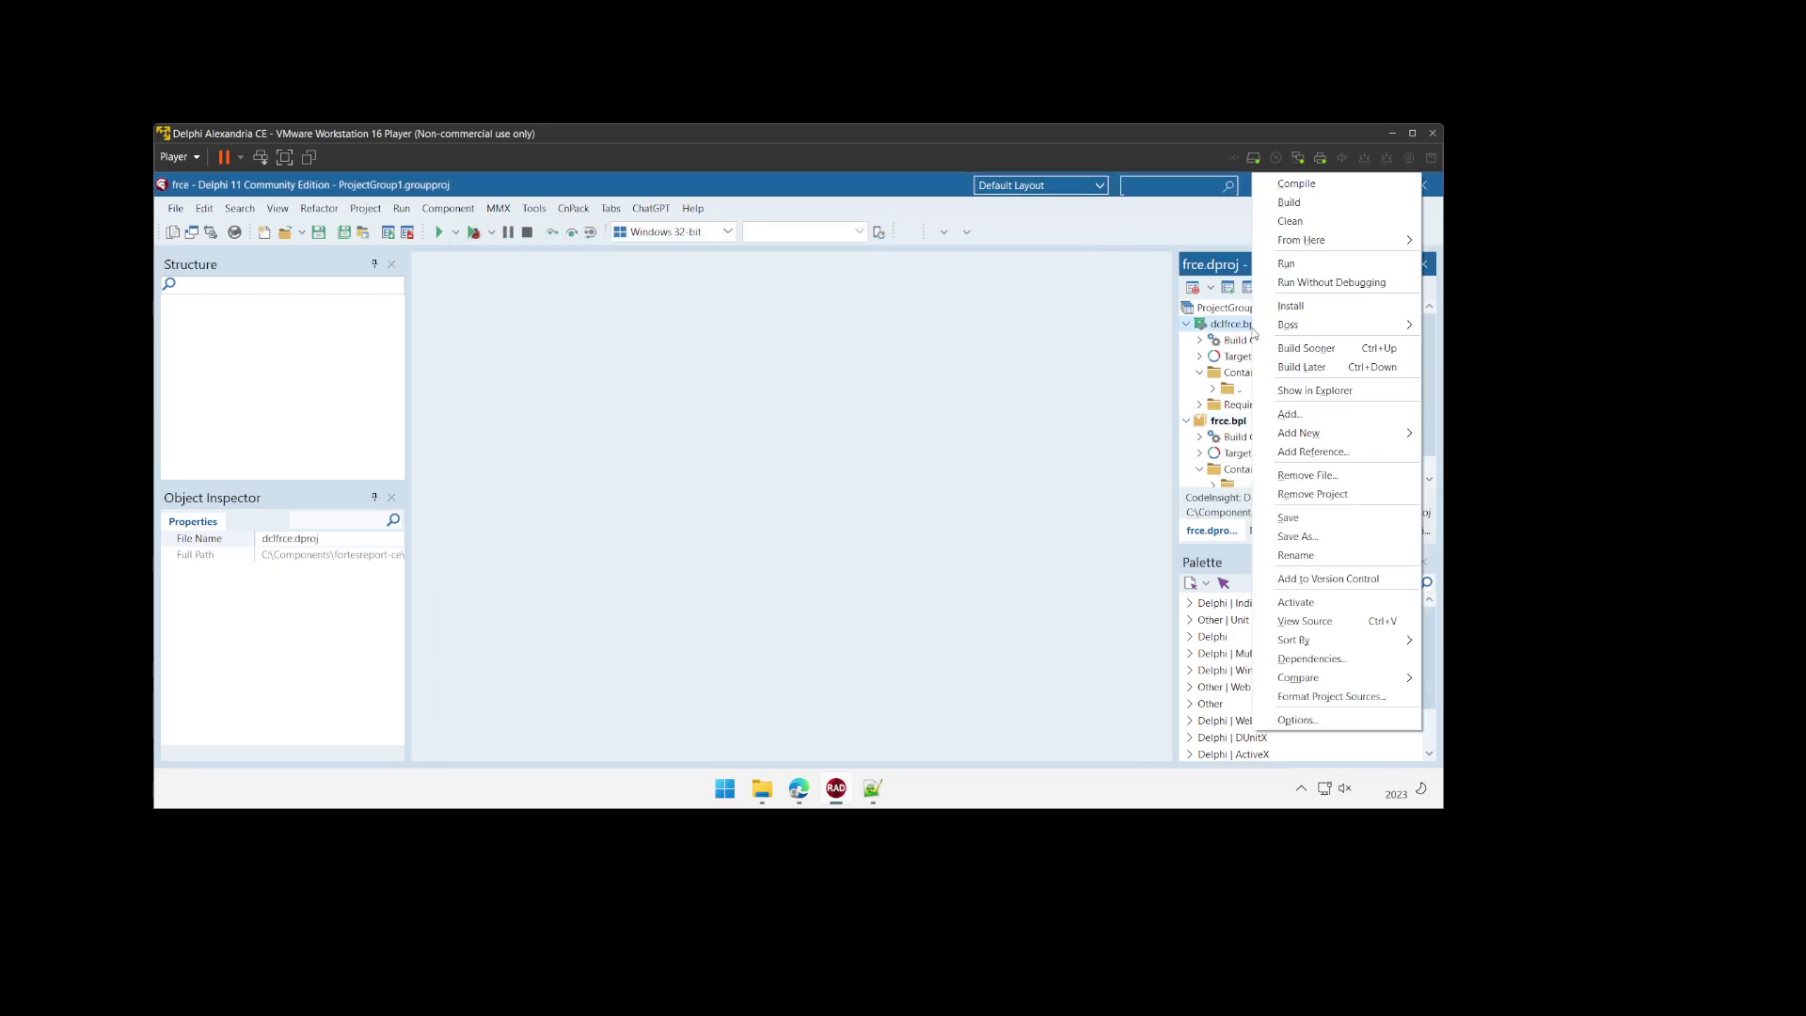
pyautogui.click(1326, 720)
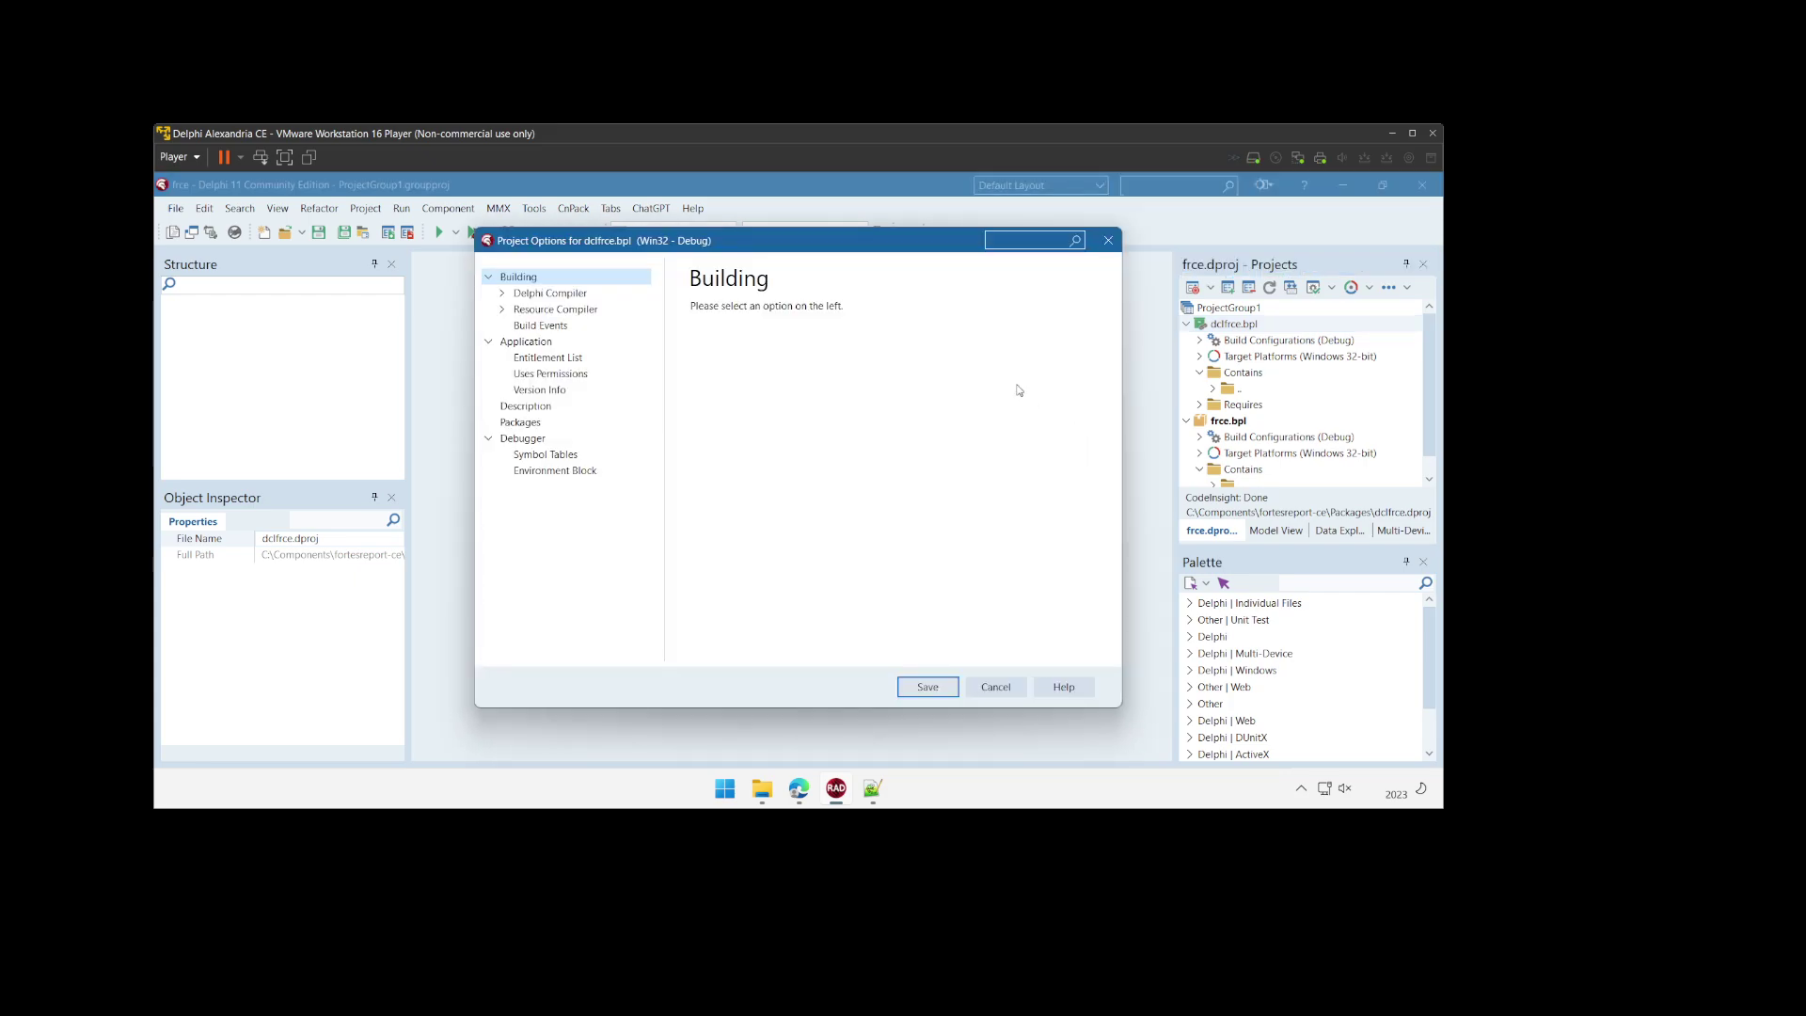
pyautogui.click(583, 296)
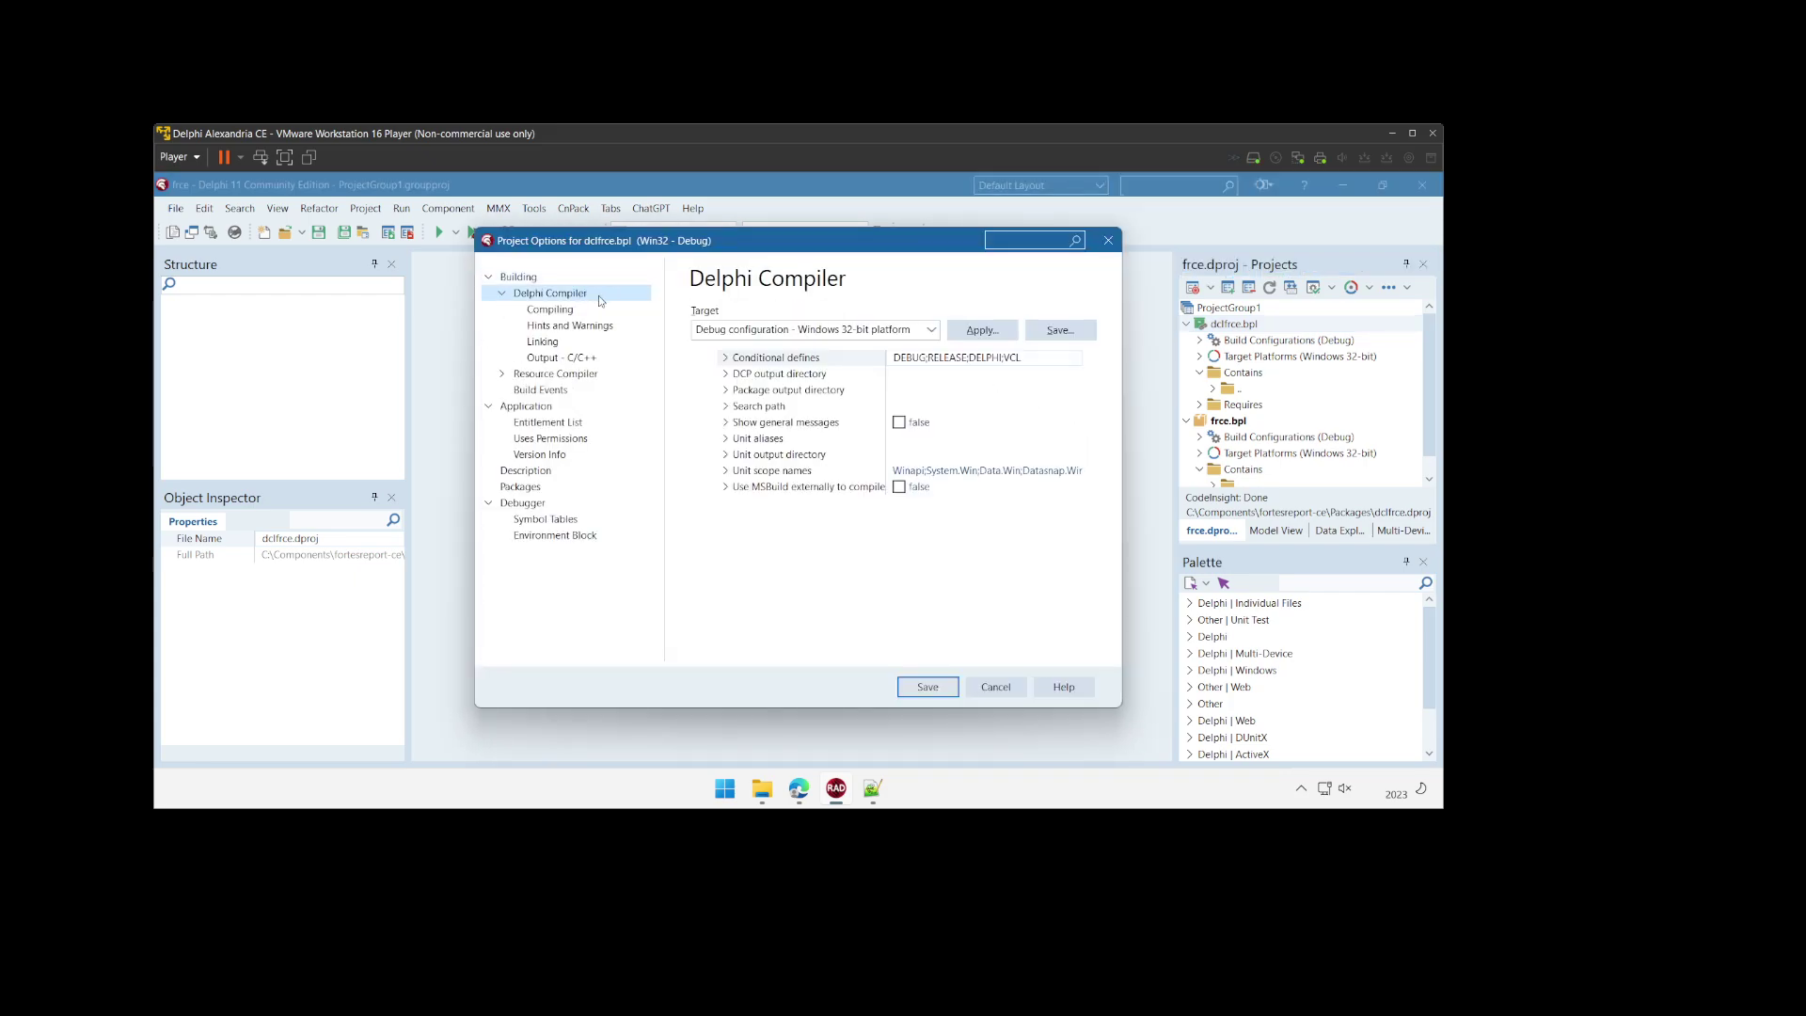
pyautogui.click(804, 329)
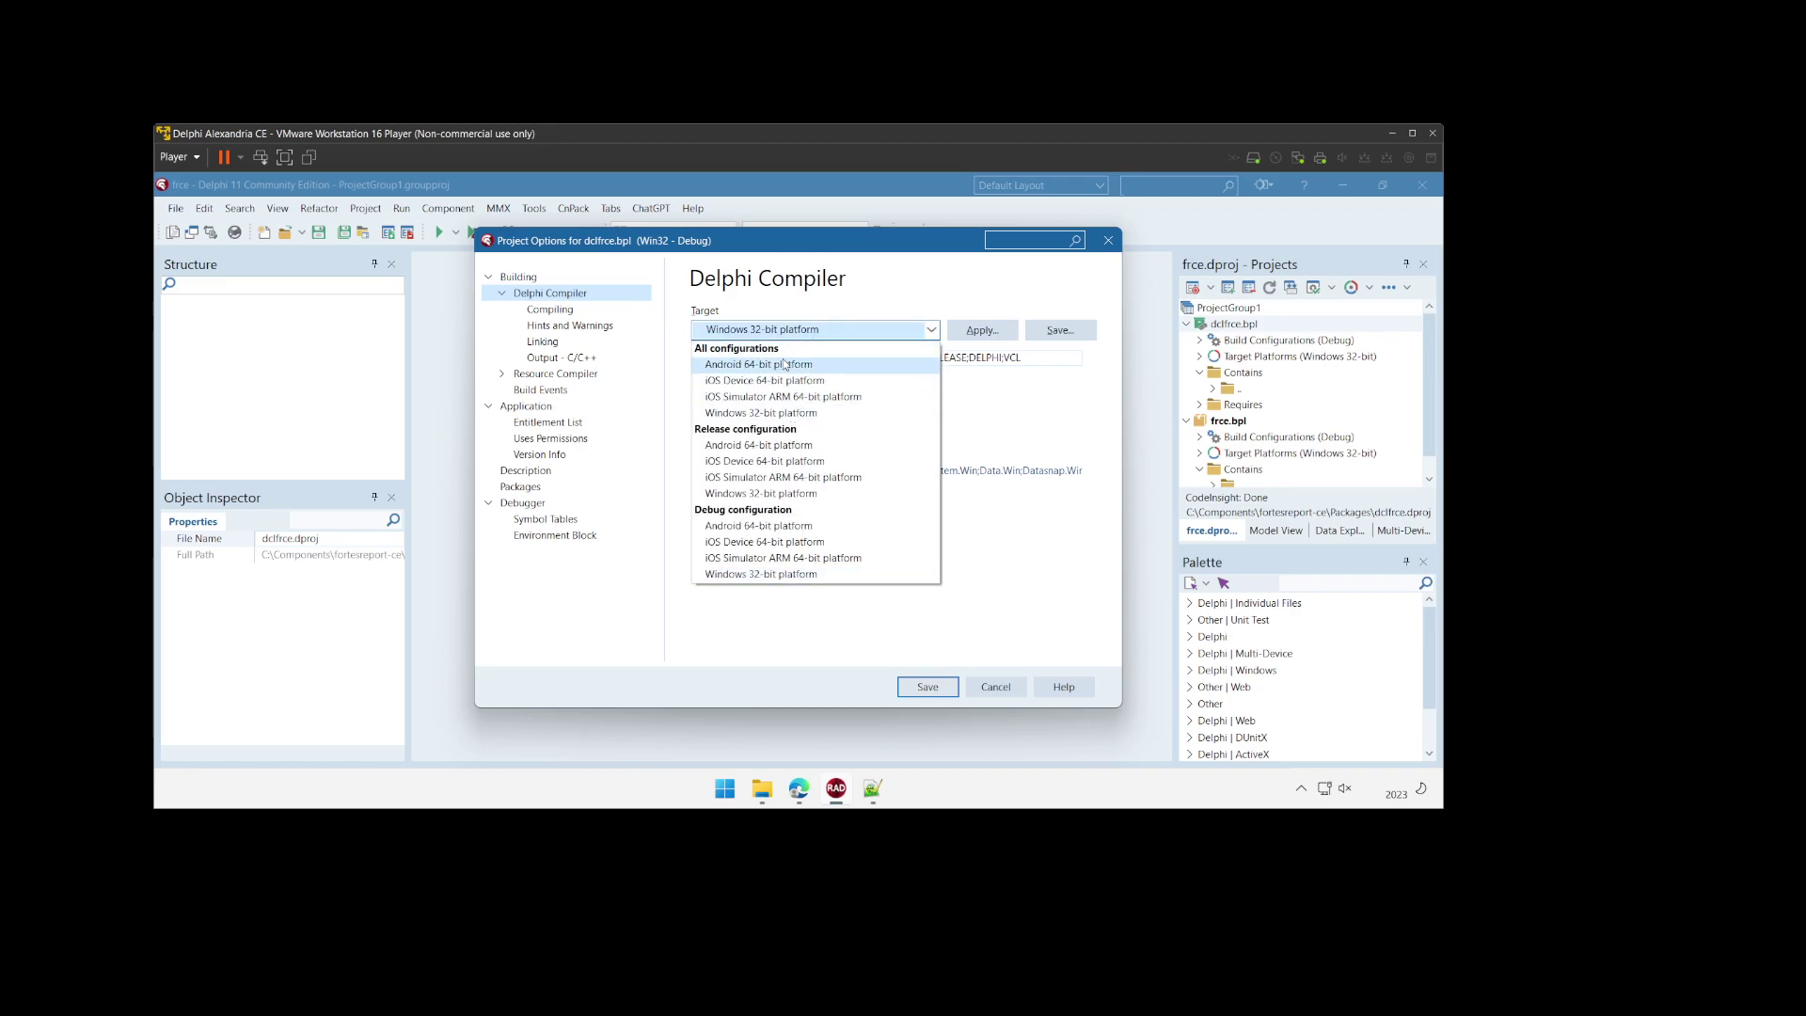
pyautogui.click(783, 349)
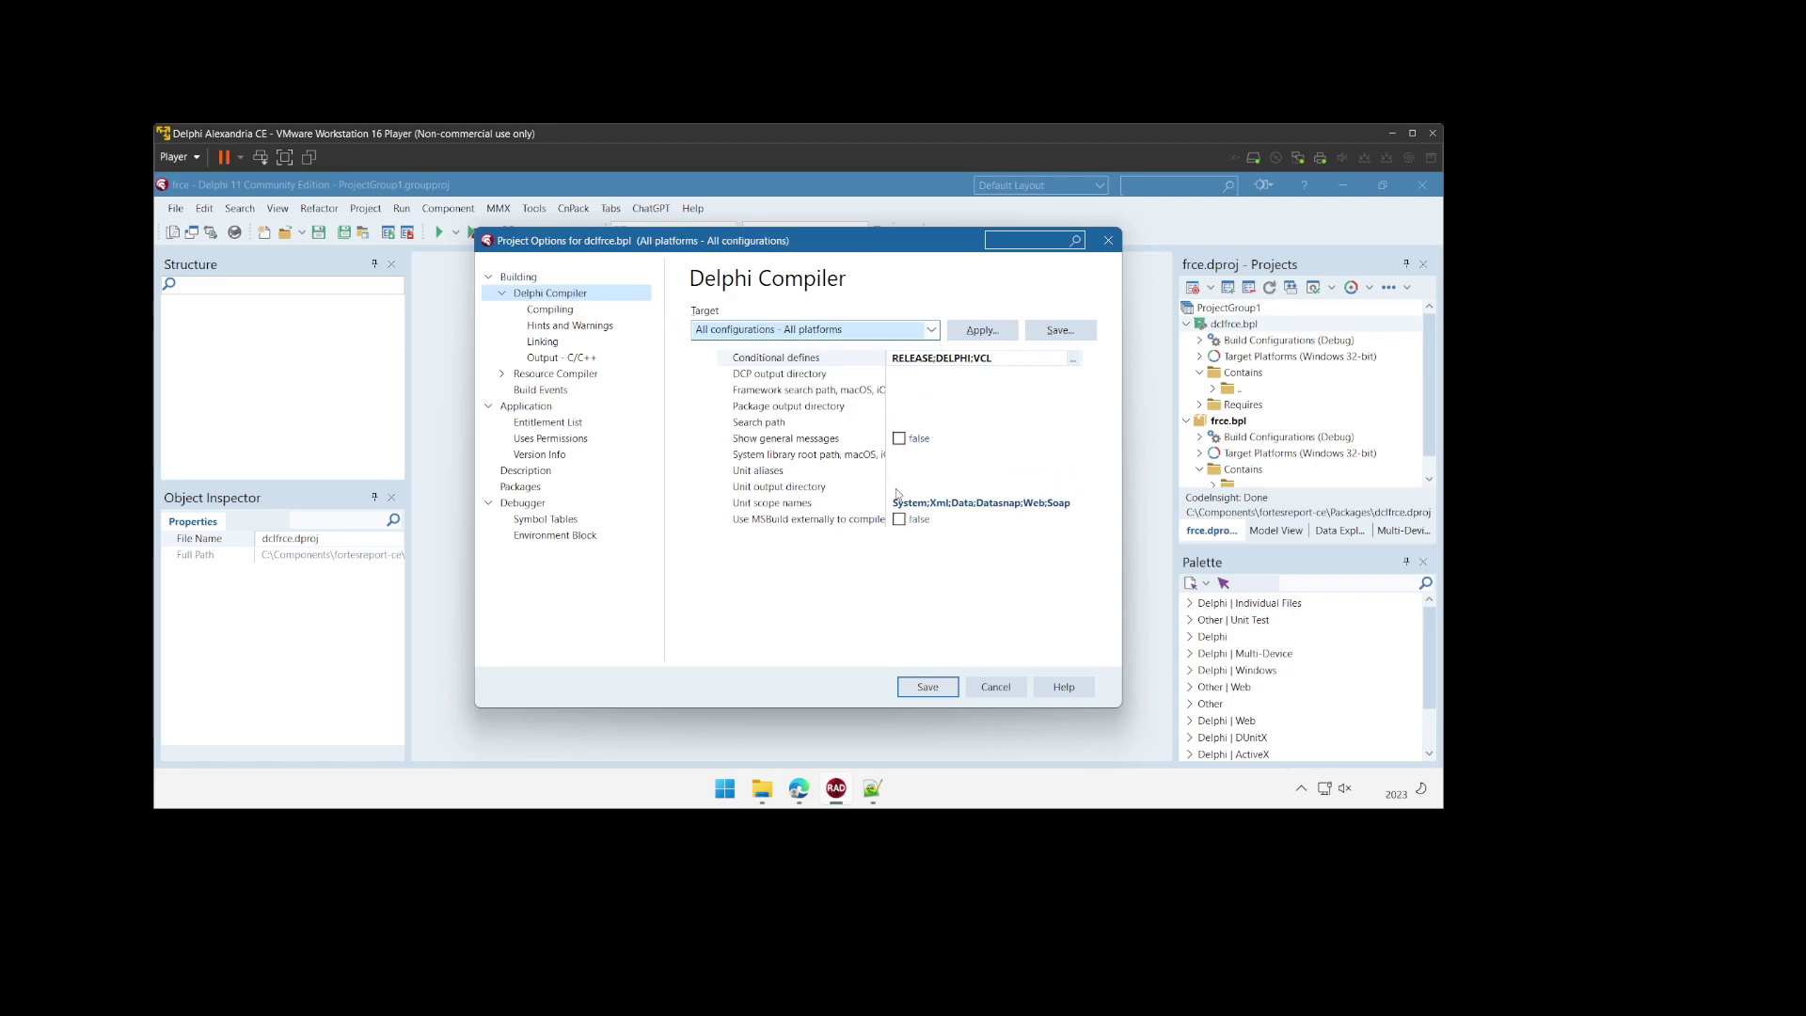
# Step: Set dclfrce.bpl's unit output, package output and DCP output directories to ..\Binary\LibD28
pyautogui.click(882, 489)
pyautogui.write('..\\Binary\\LibD28')
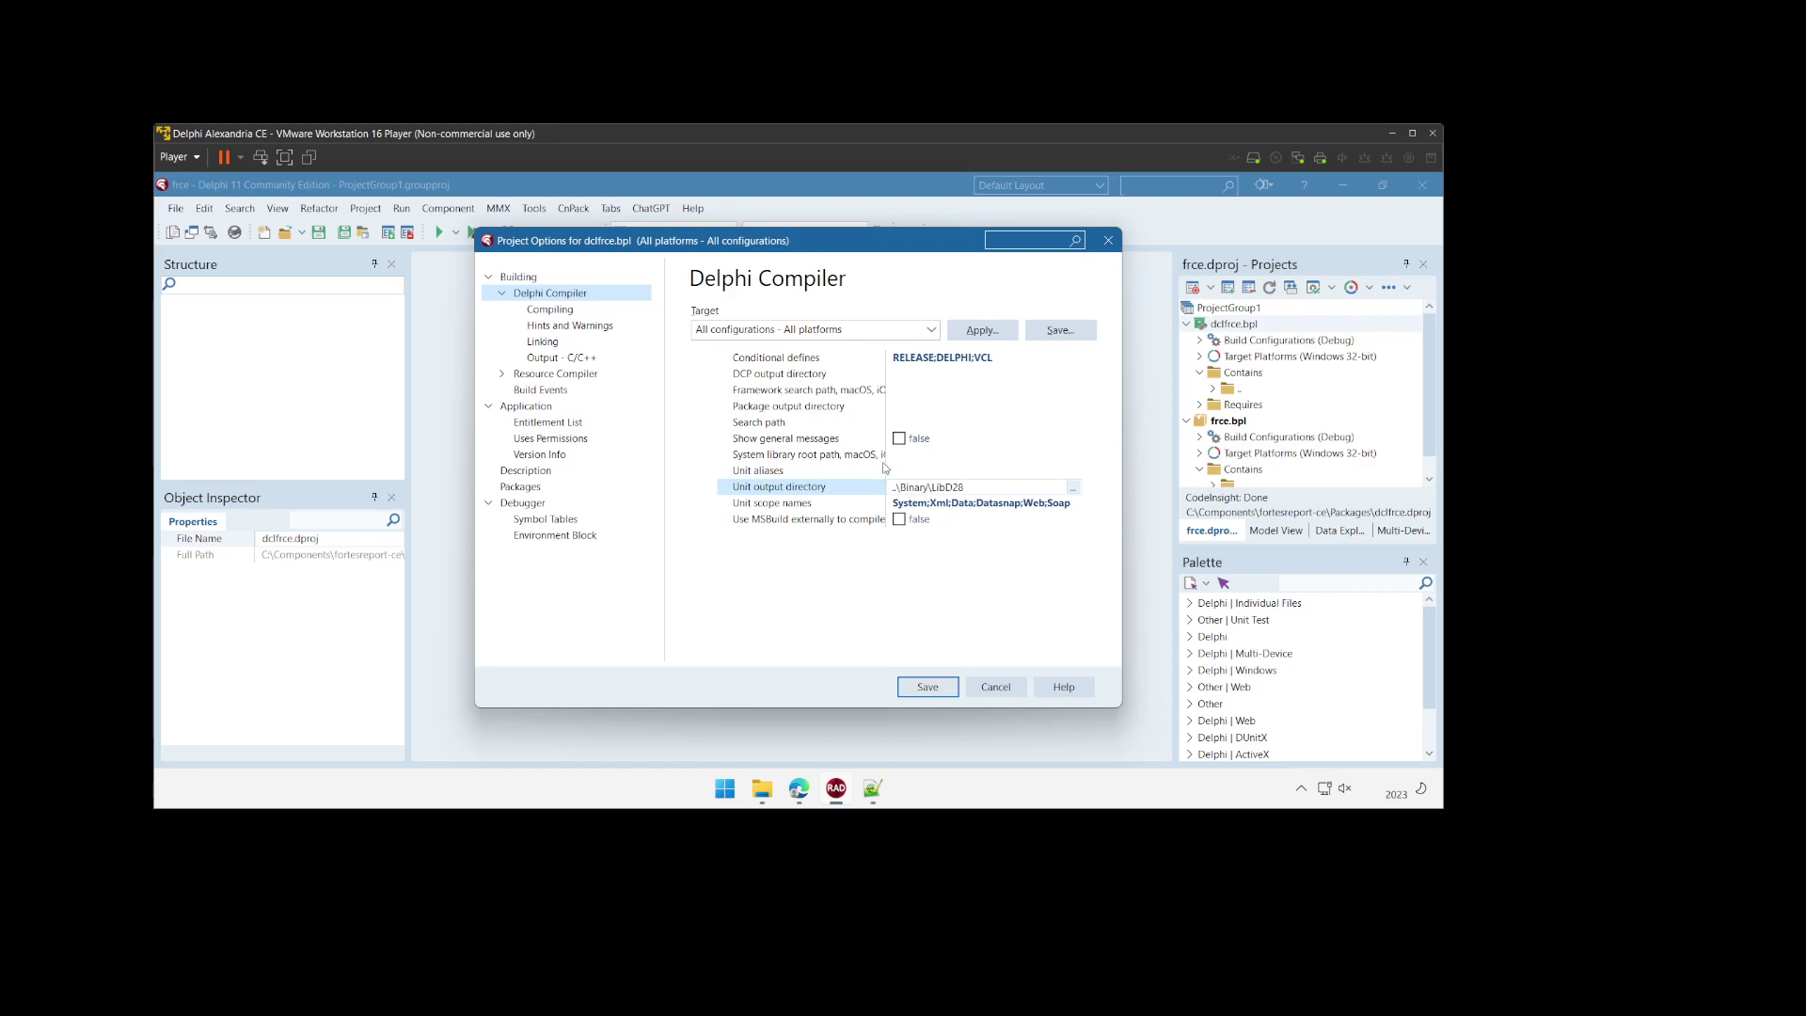
pyautogui.click(866, 412)
pyautogui.write('..\\Binary\\LibD28')
pyautogui.click(872, 378)
pyautogui.write('..\\Binary\\LibD28')
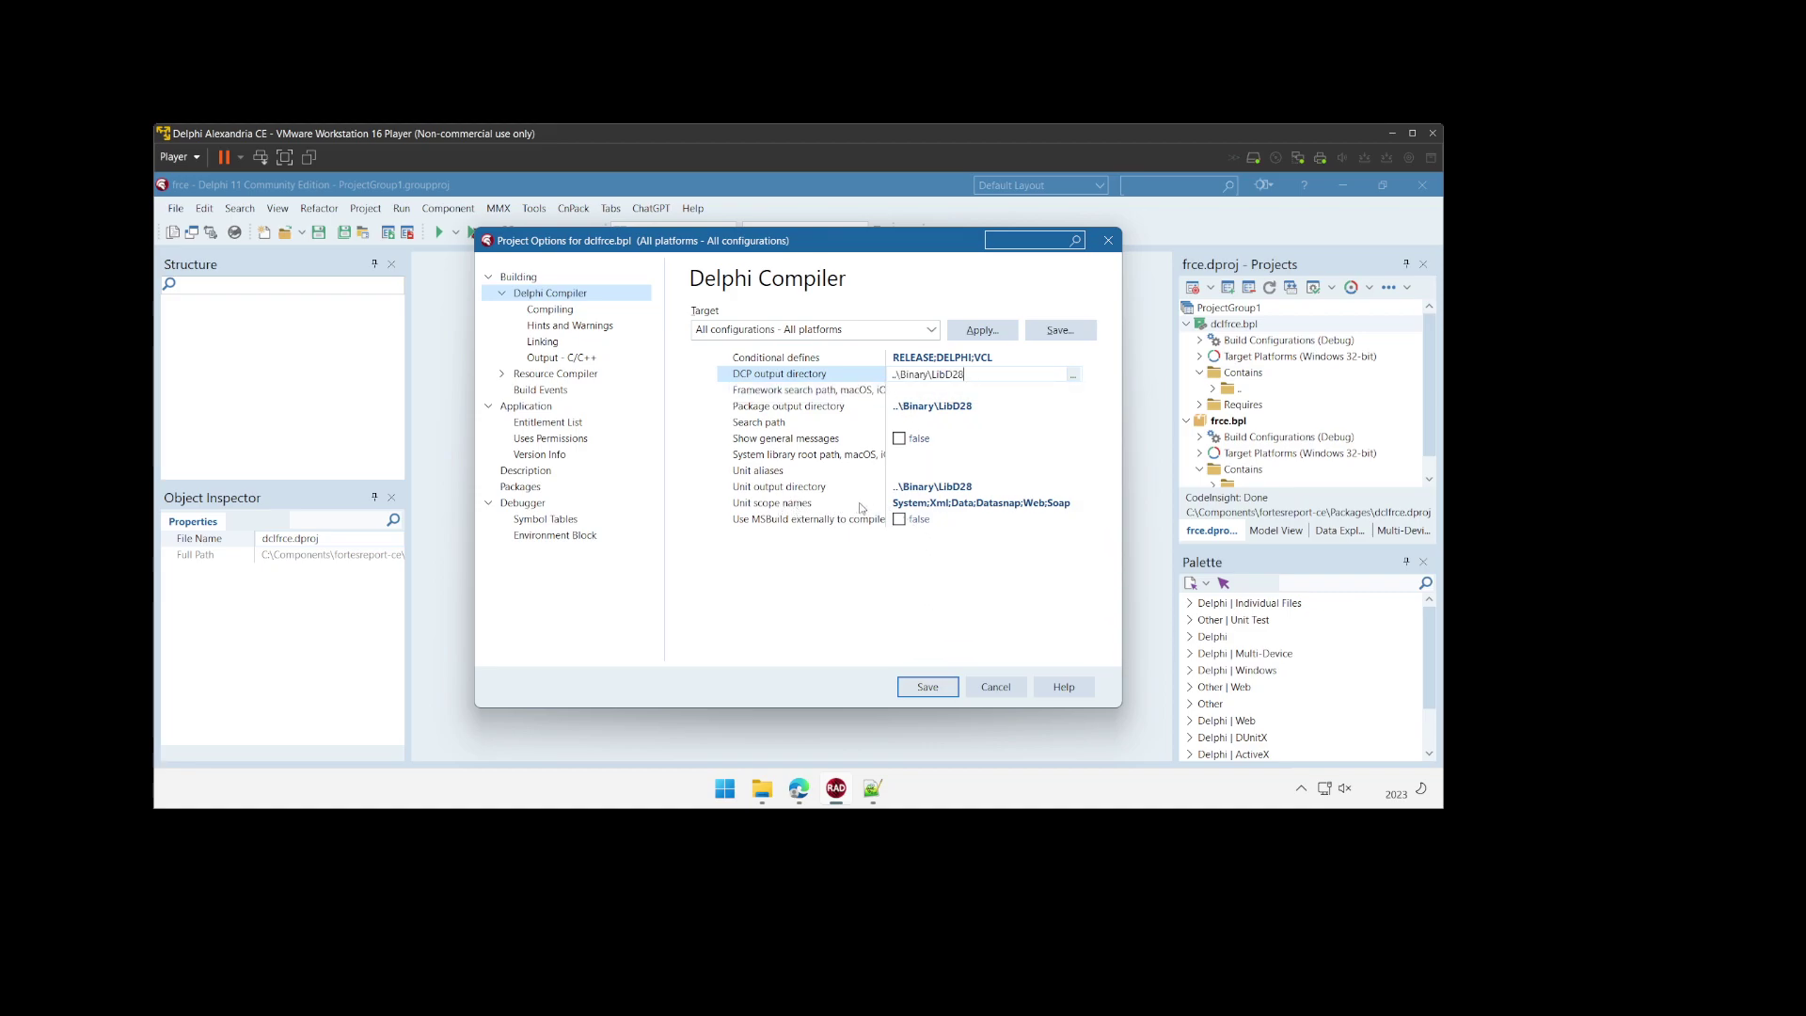
# Step: Save dclfrce.bpl's project options and build the frce.bpl package
pyautogui.click(915, 506)
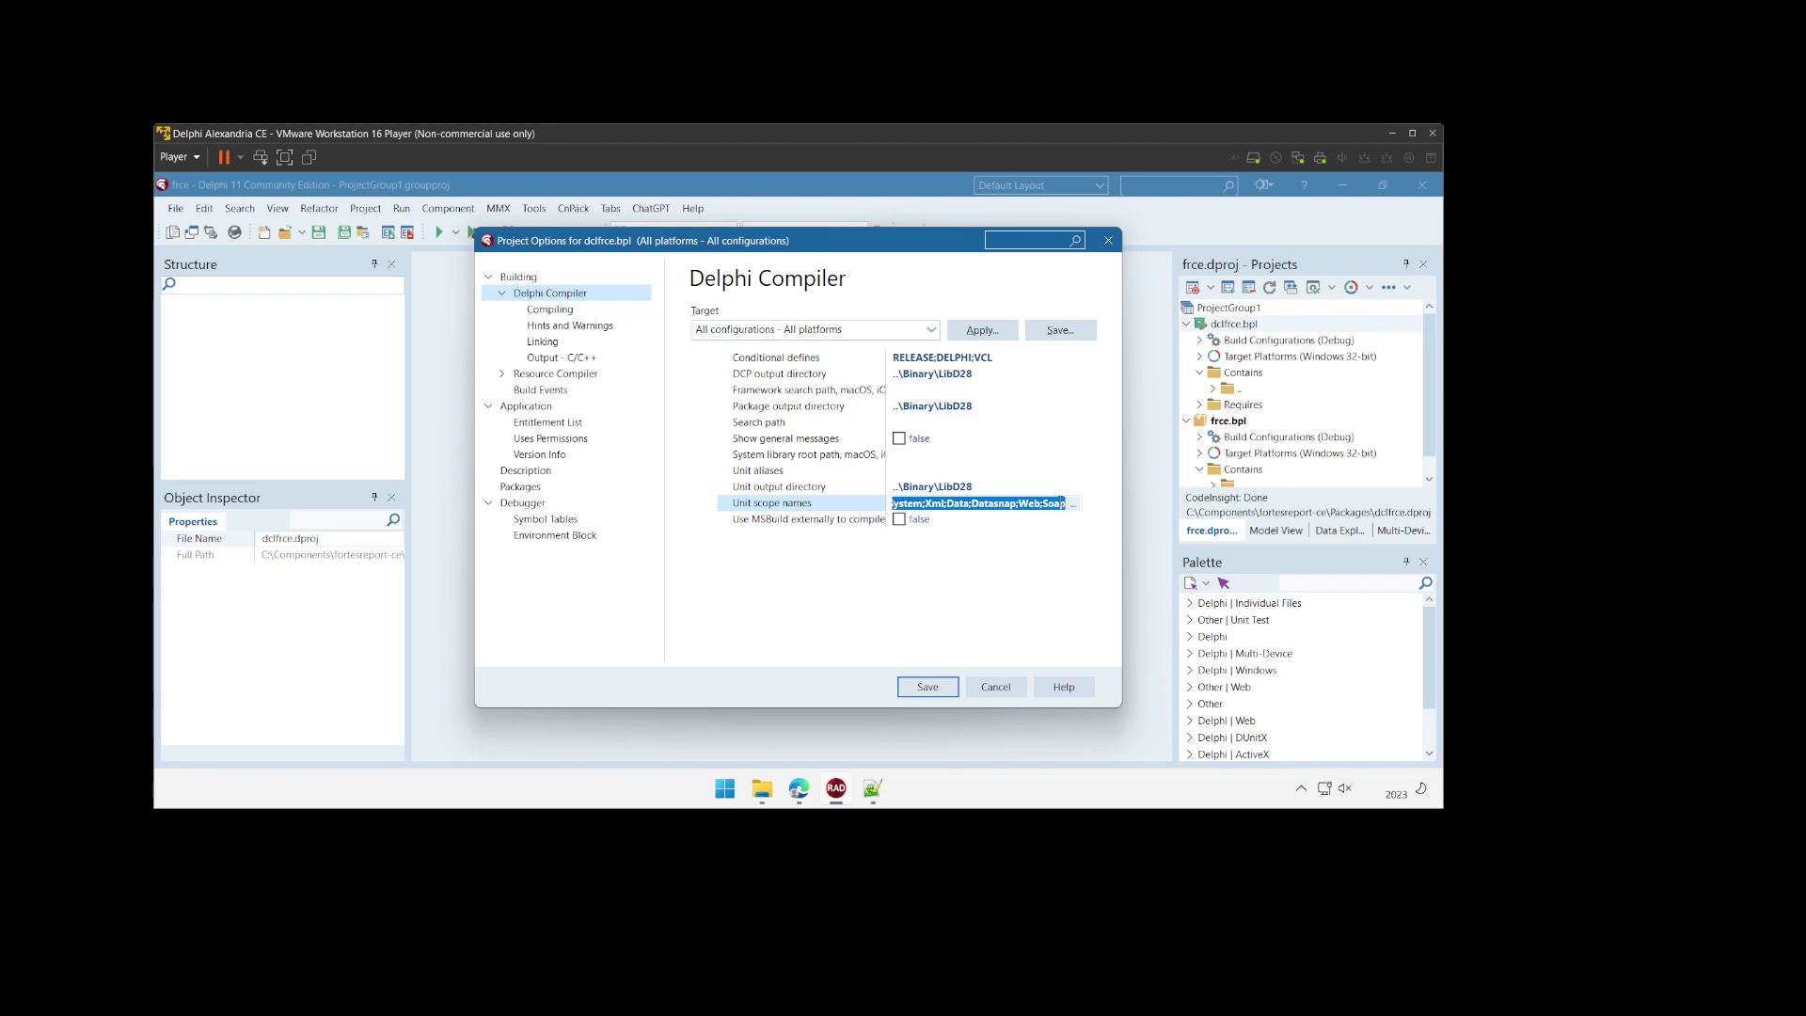
pyautogui.click(945, 698)
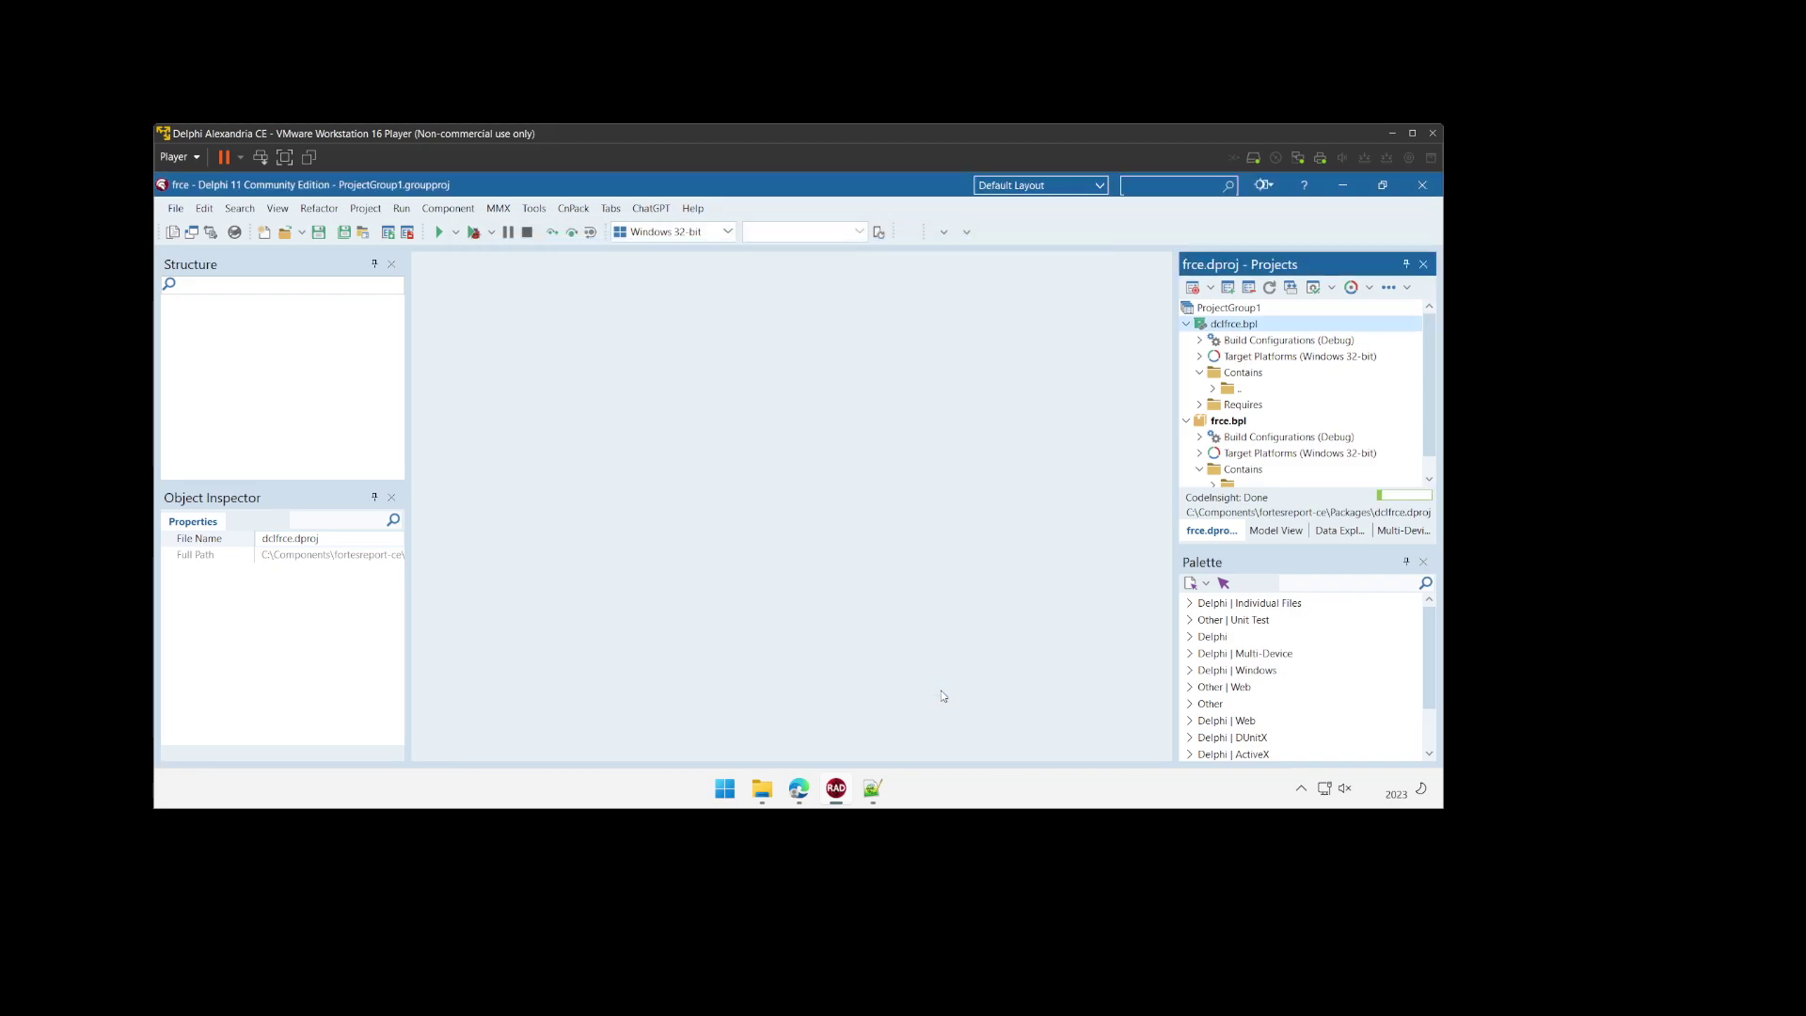
pyautogui.click(1186, 422)
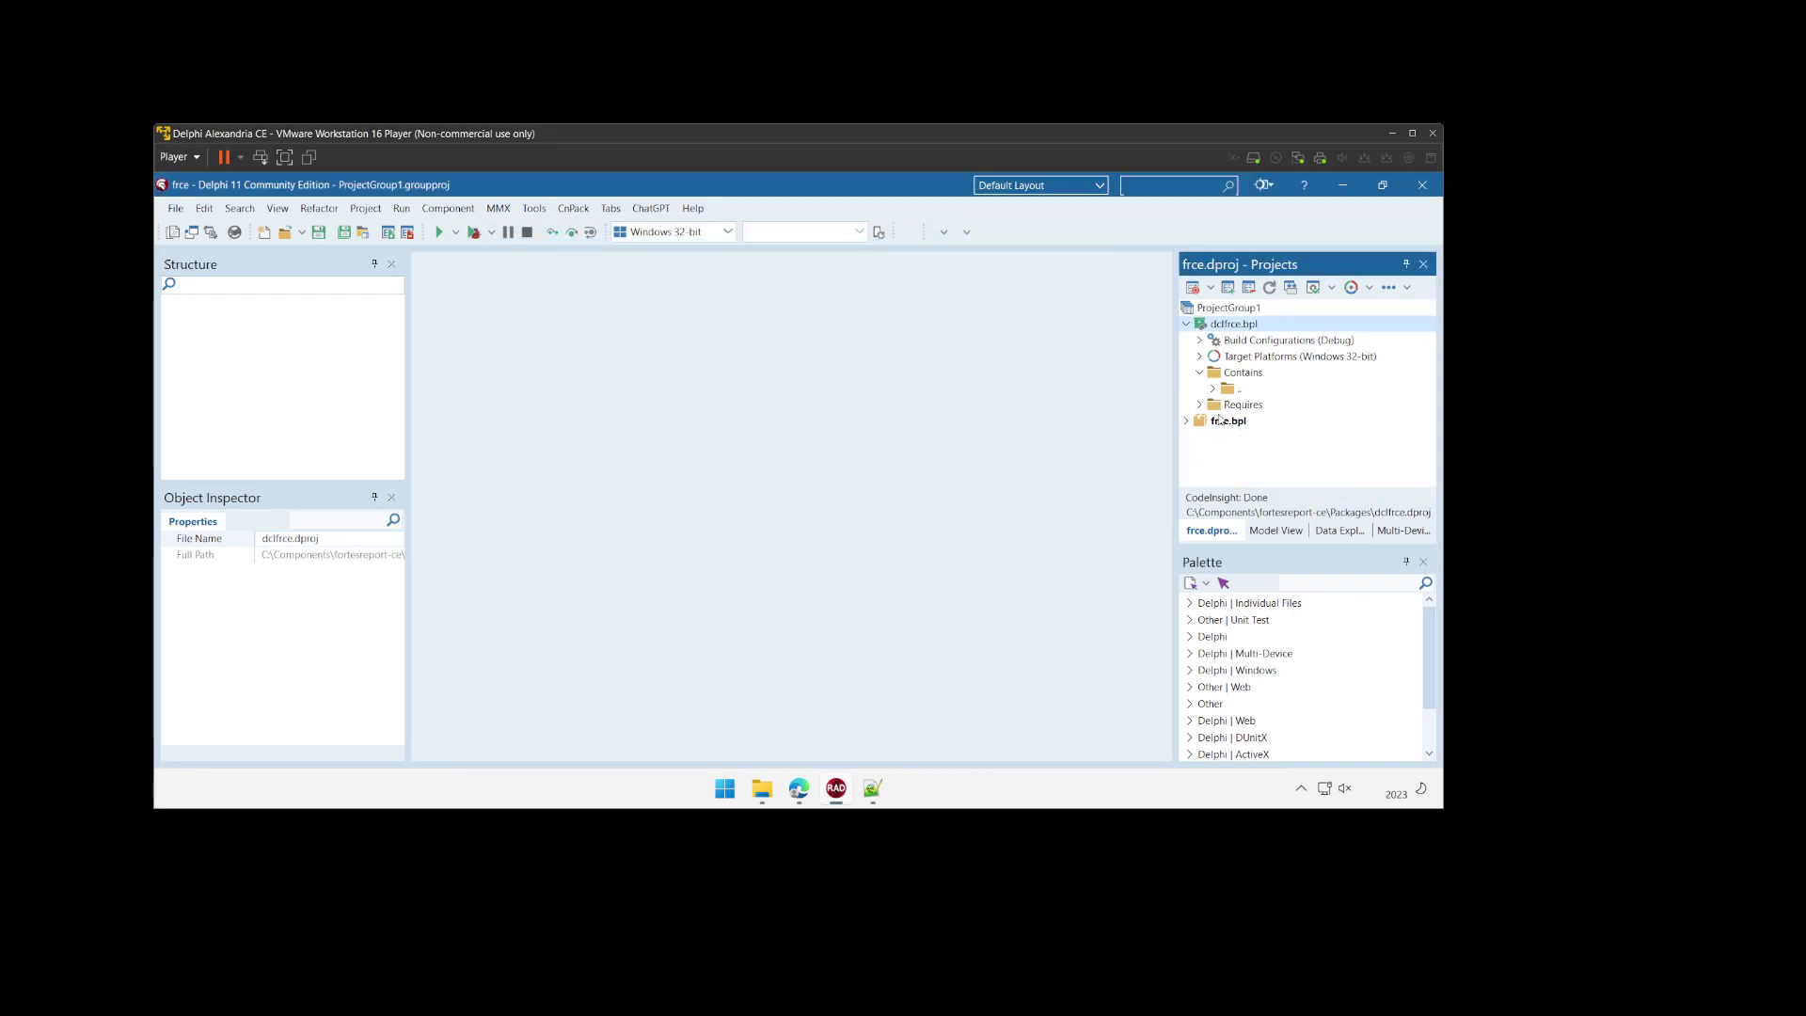
pyautogui.rightClick(1225, 430)
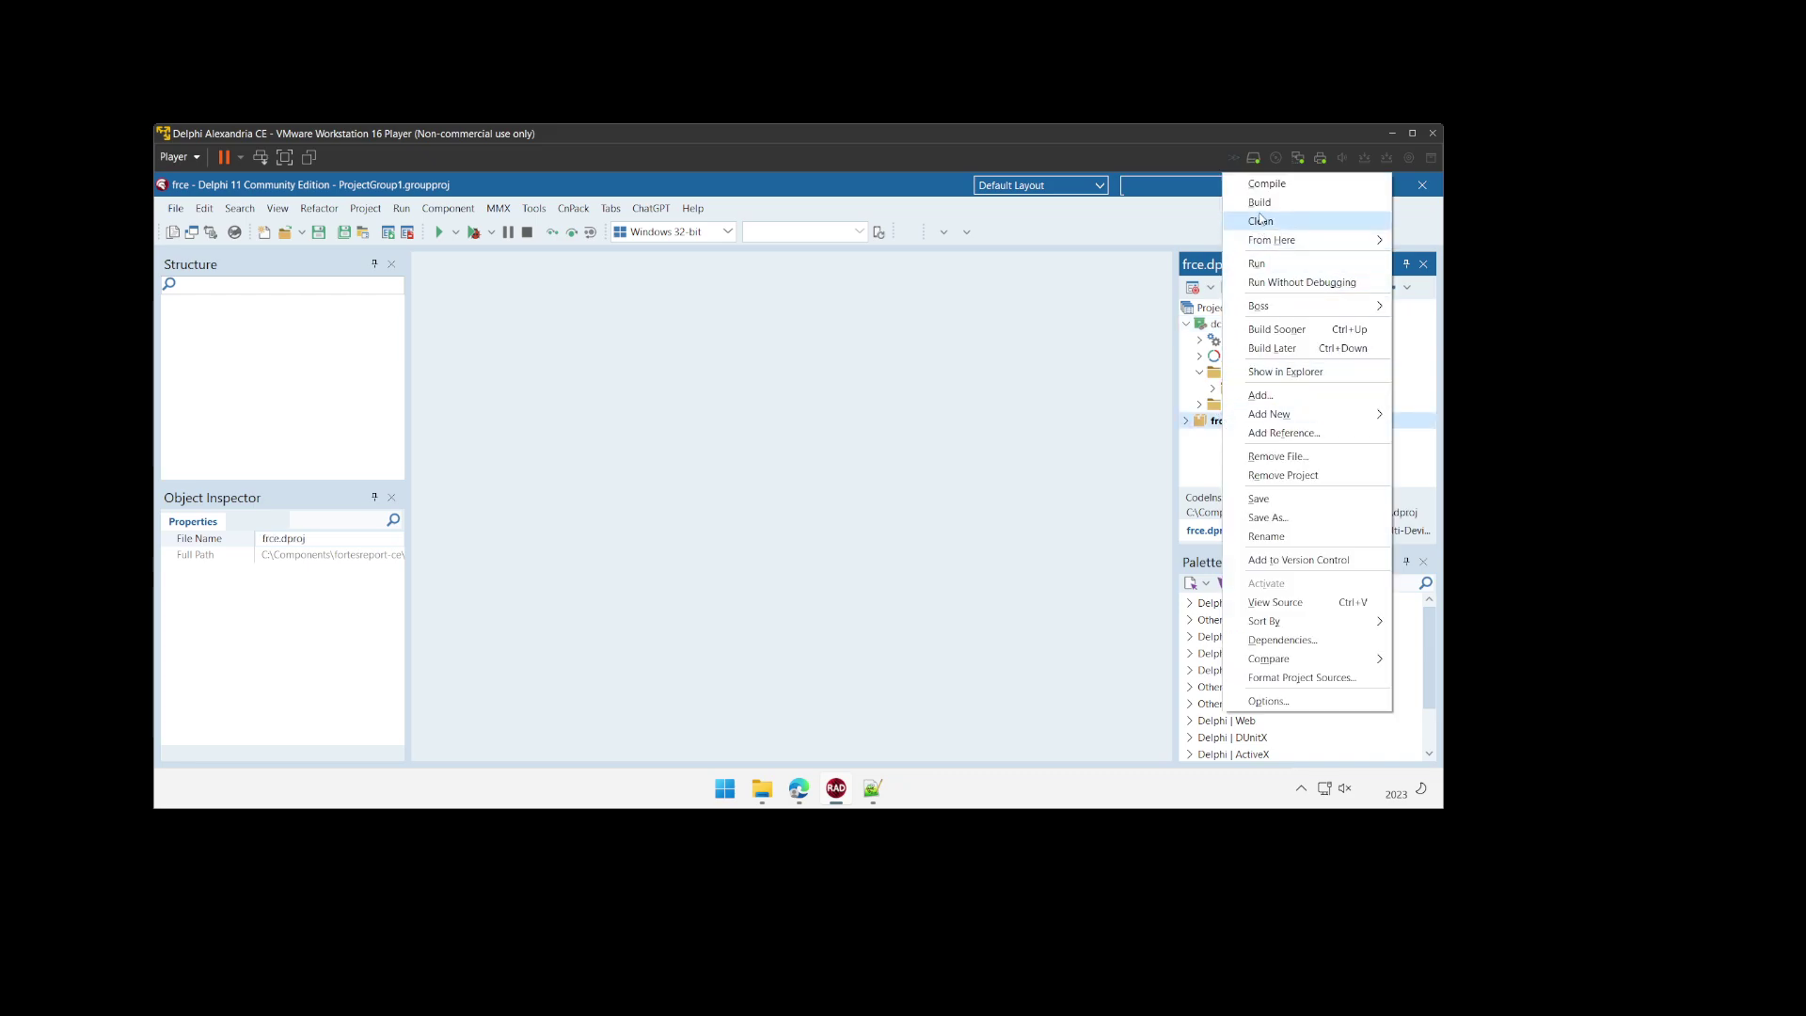
pyautogui.click(1261, 204)
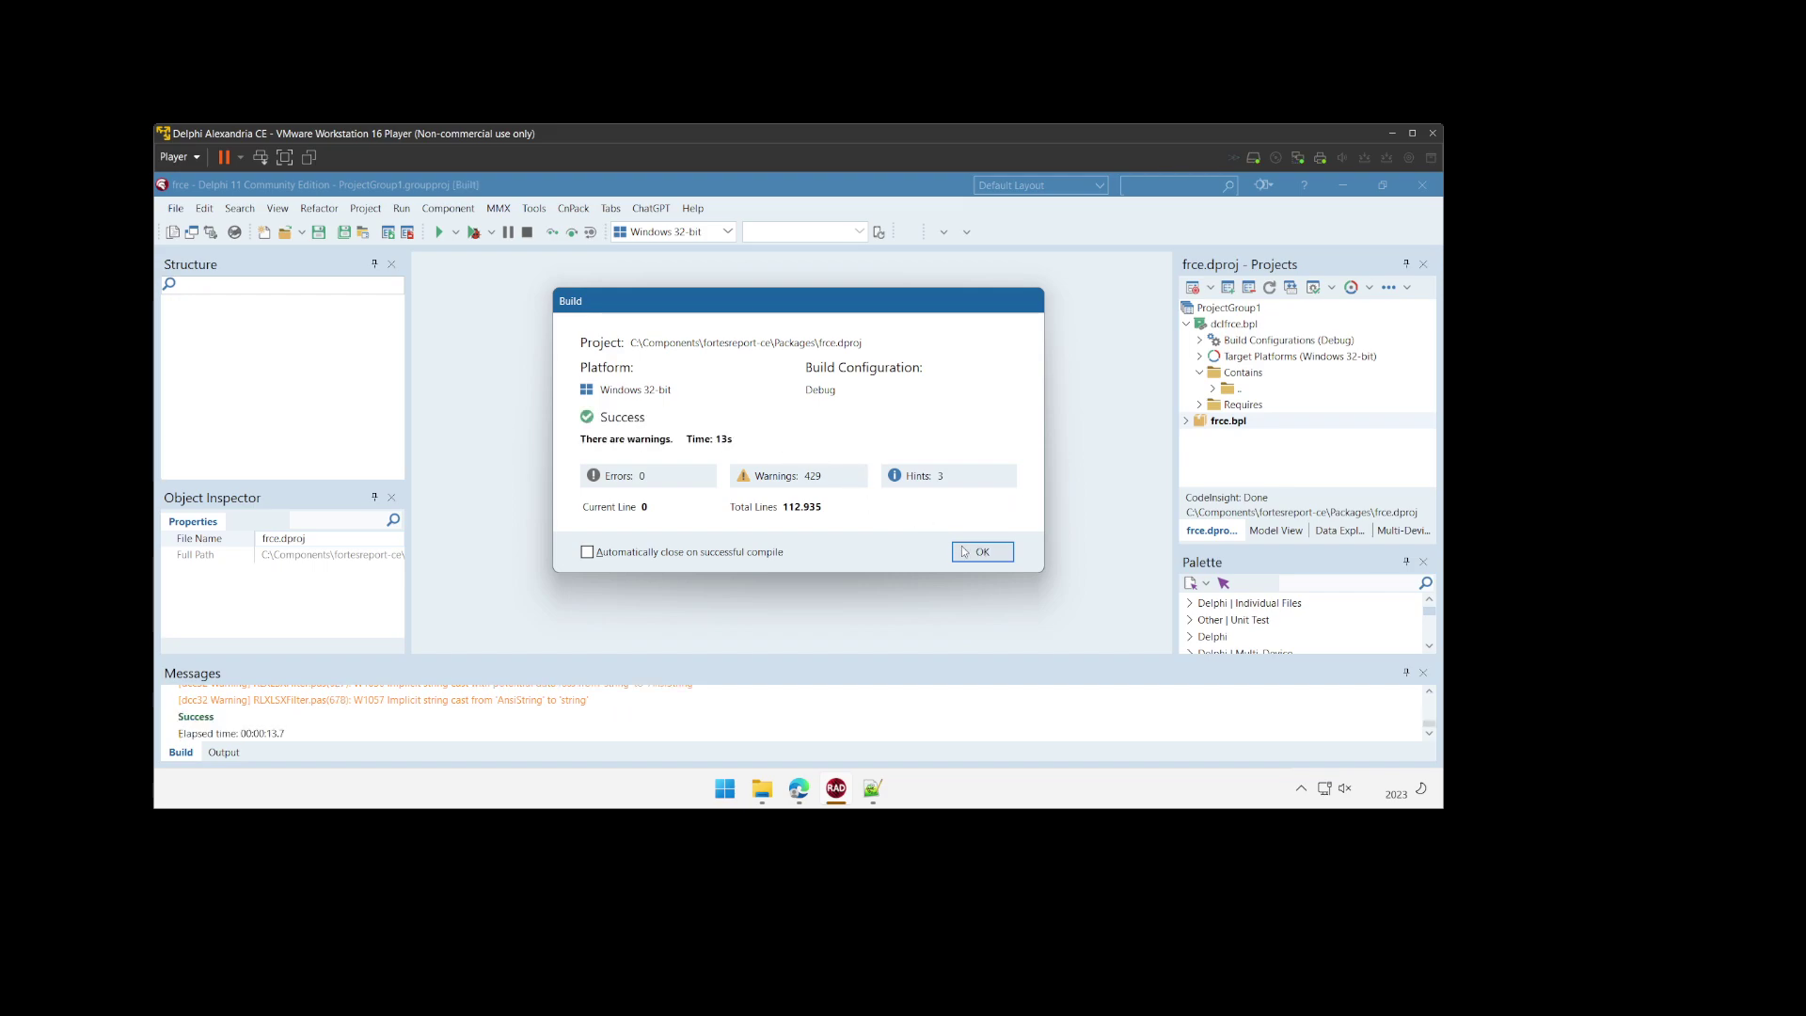
pyautogui.click(982, 551)
# Step: Switch to File Explorer and check the build output files in fortesreport-ce\Binary\LibD28, including frce.bpl and frce.dcp
pyautogui.moveTo(762, 794)
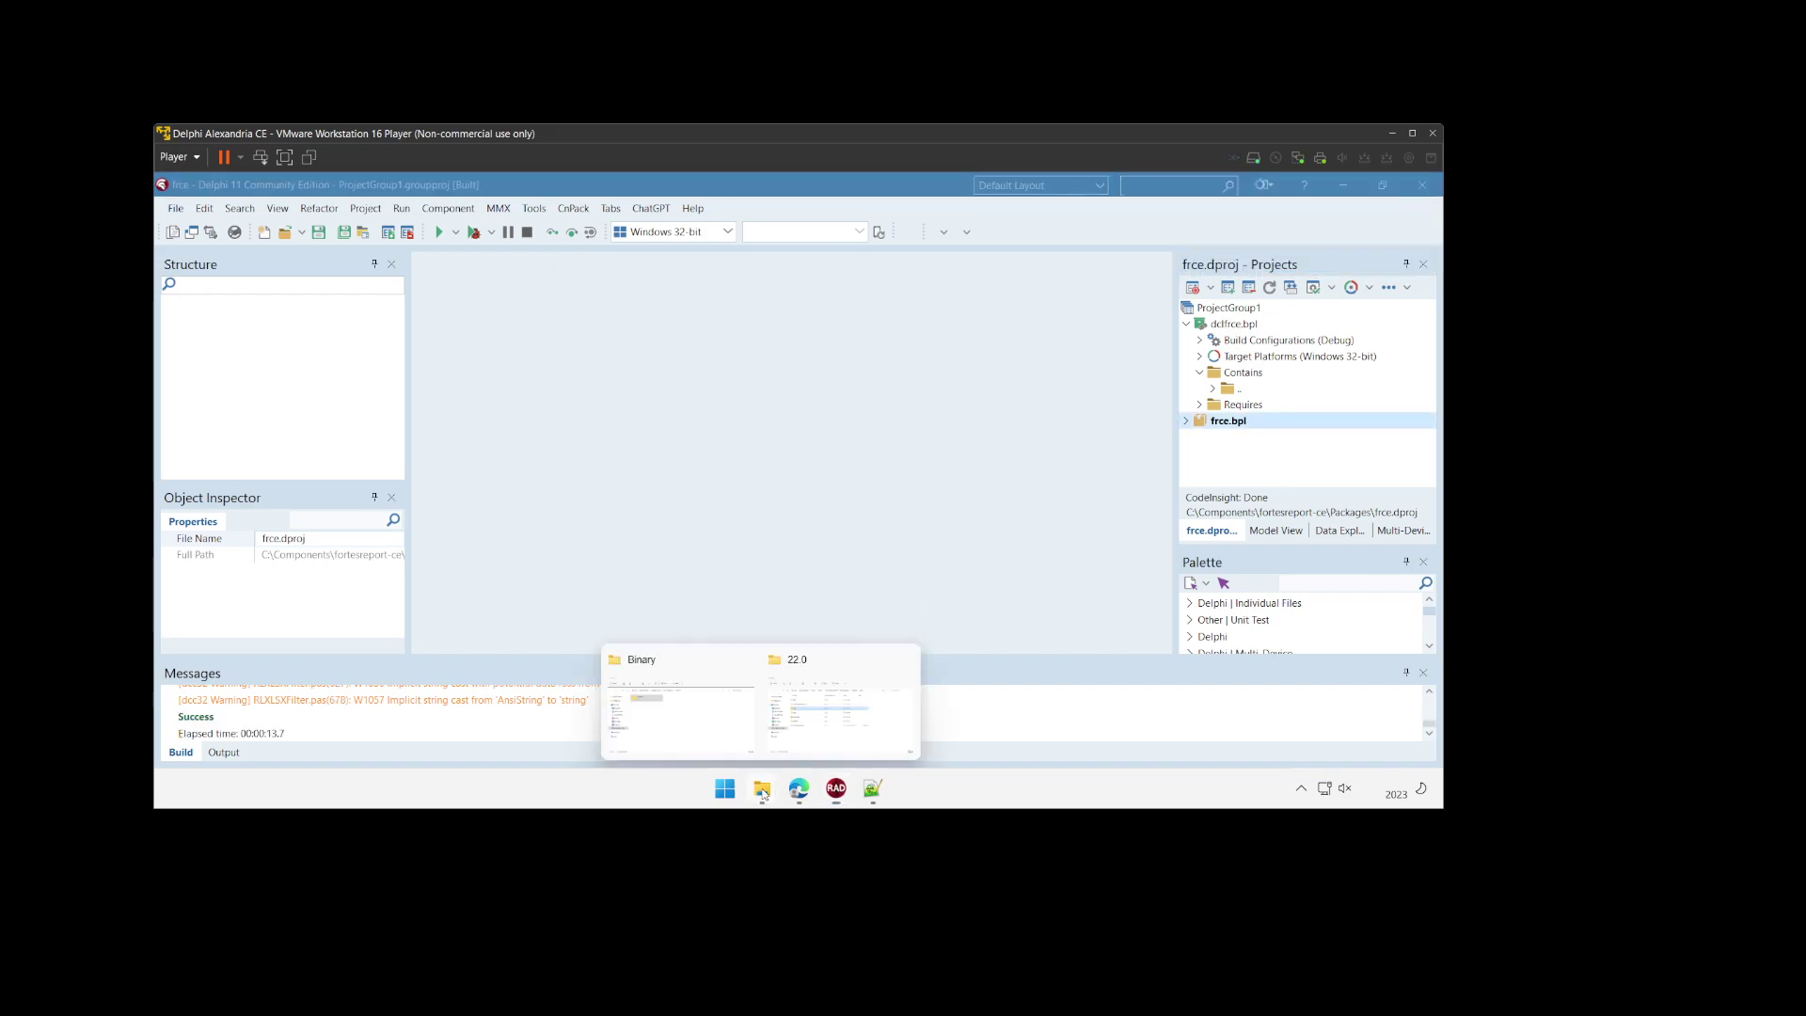
pyautogui.click(686, 718)
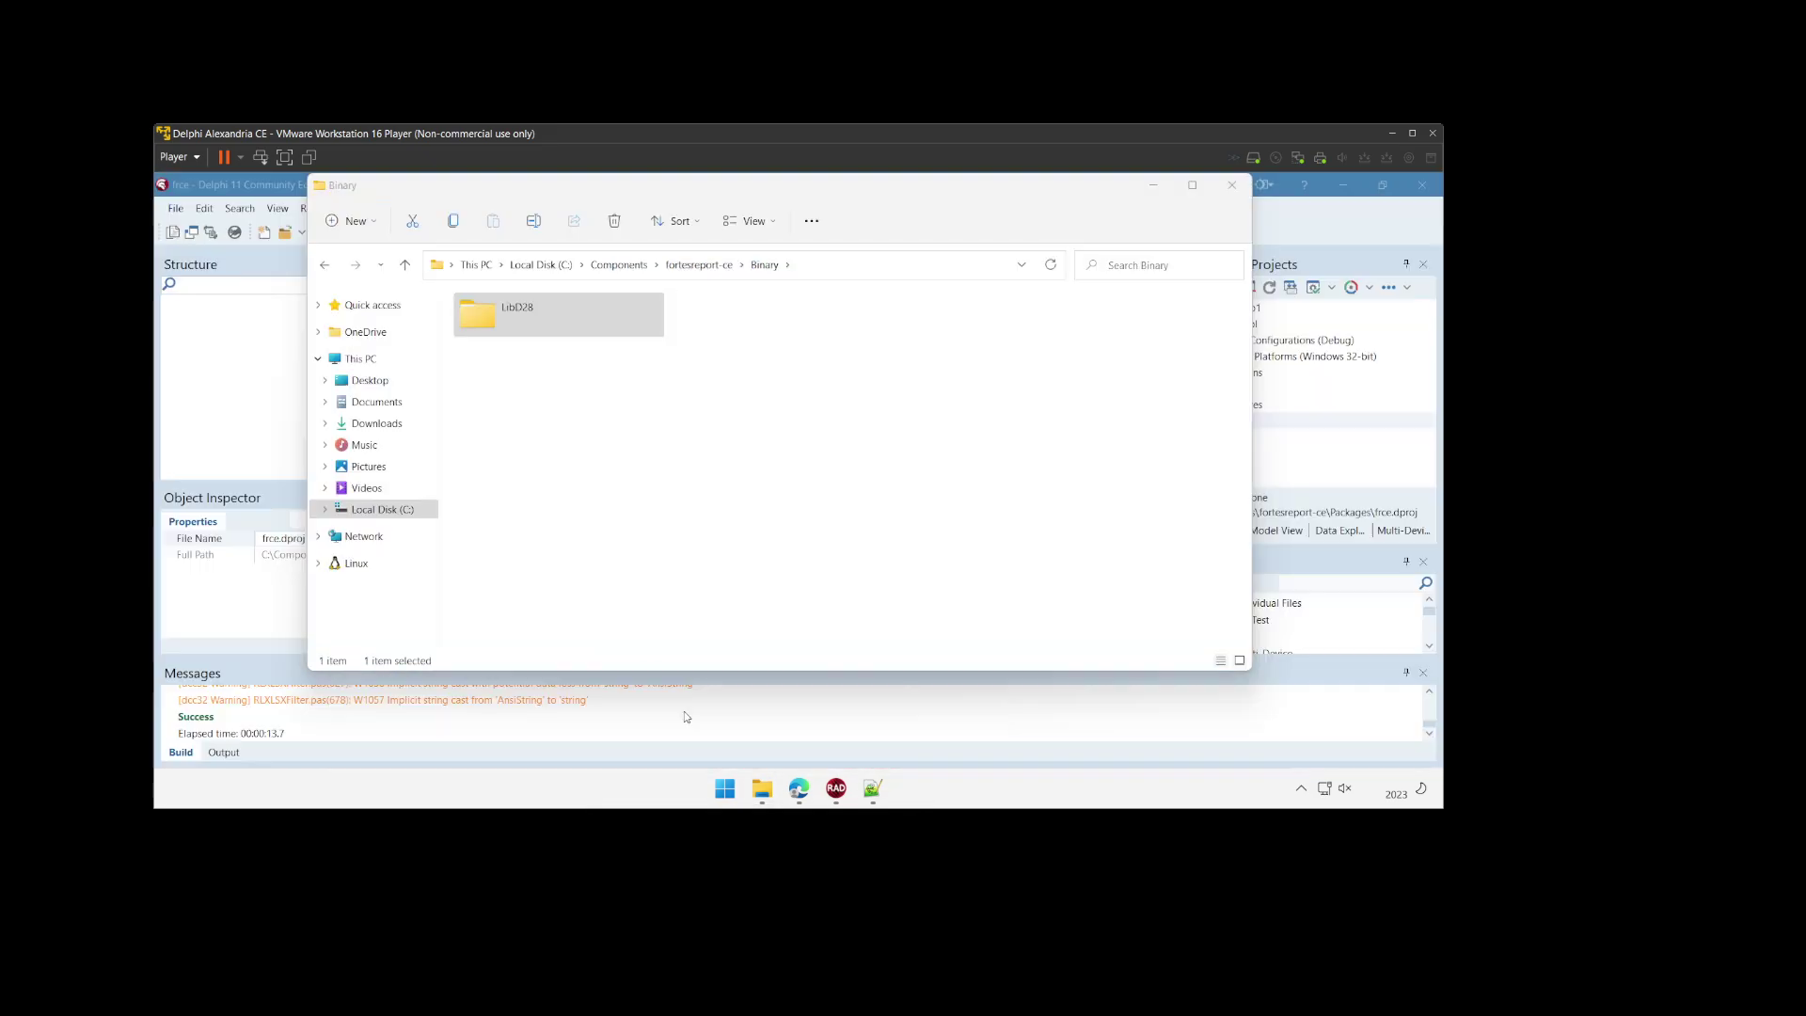
pyautogui.doubleClick(595, 312)
pyautogui.scroll(-10, 655, 373)
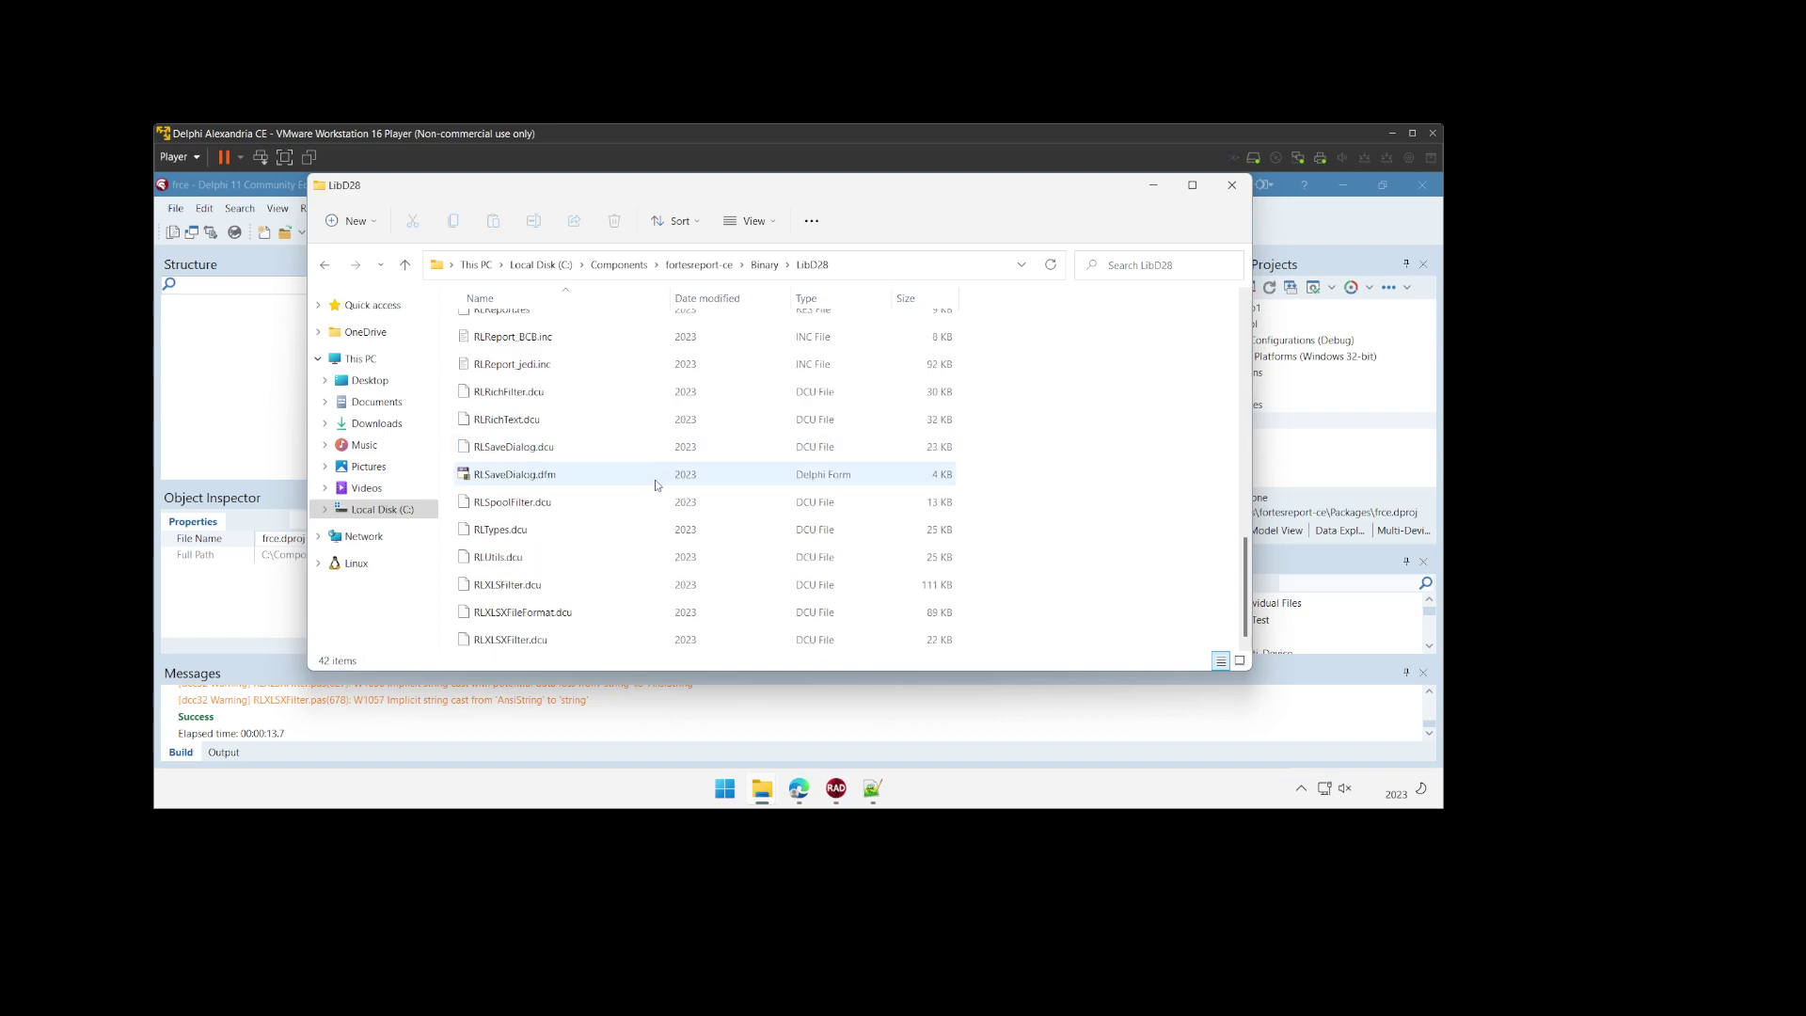
pyautogui.scroll(10, 656, 484)
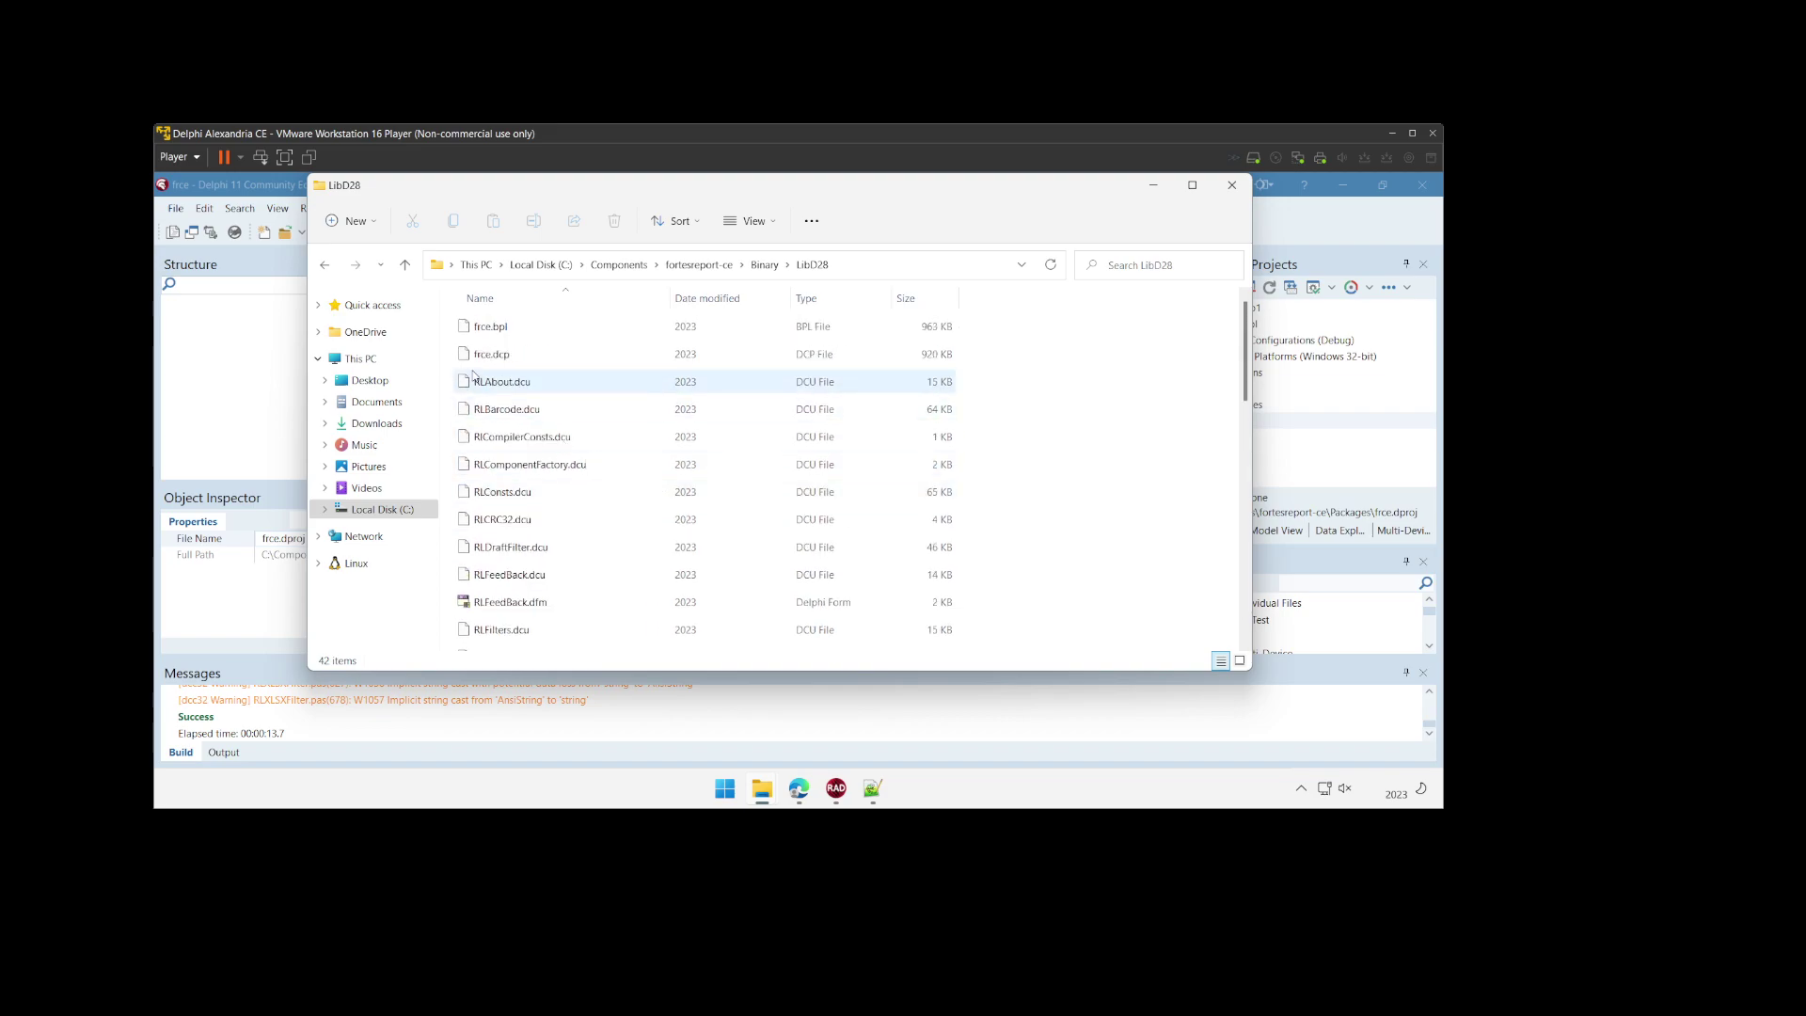
pyautogui.click(492, 327)
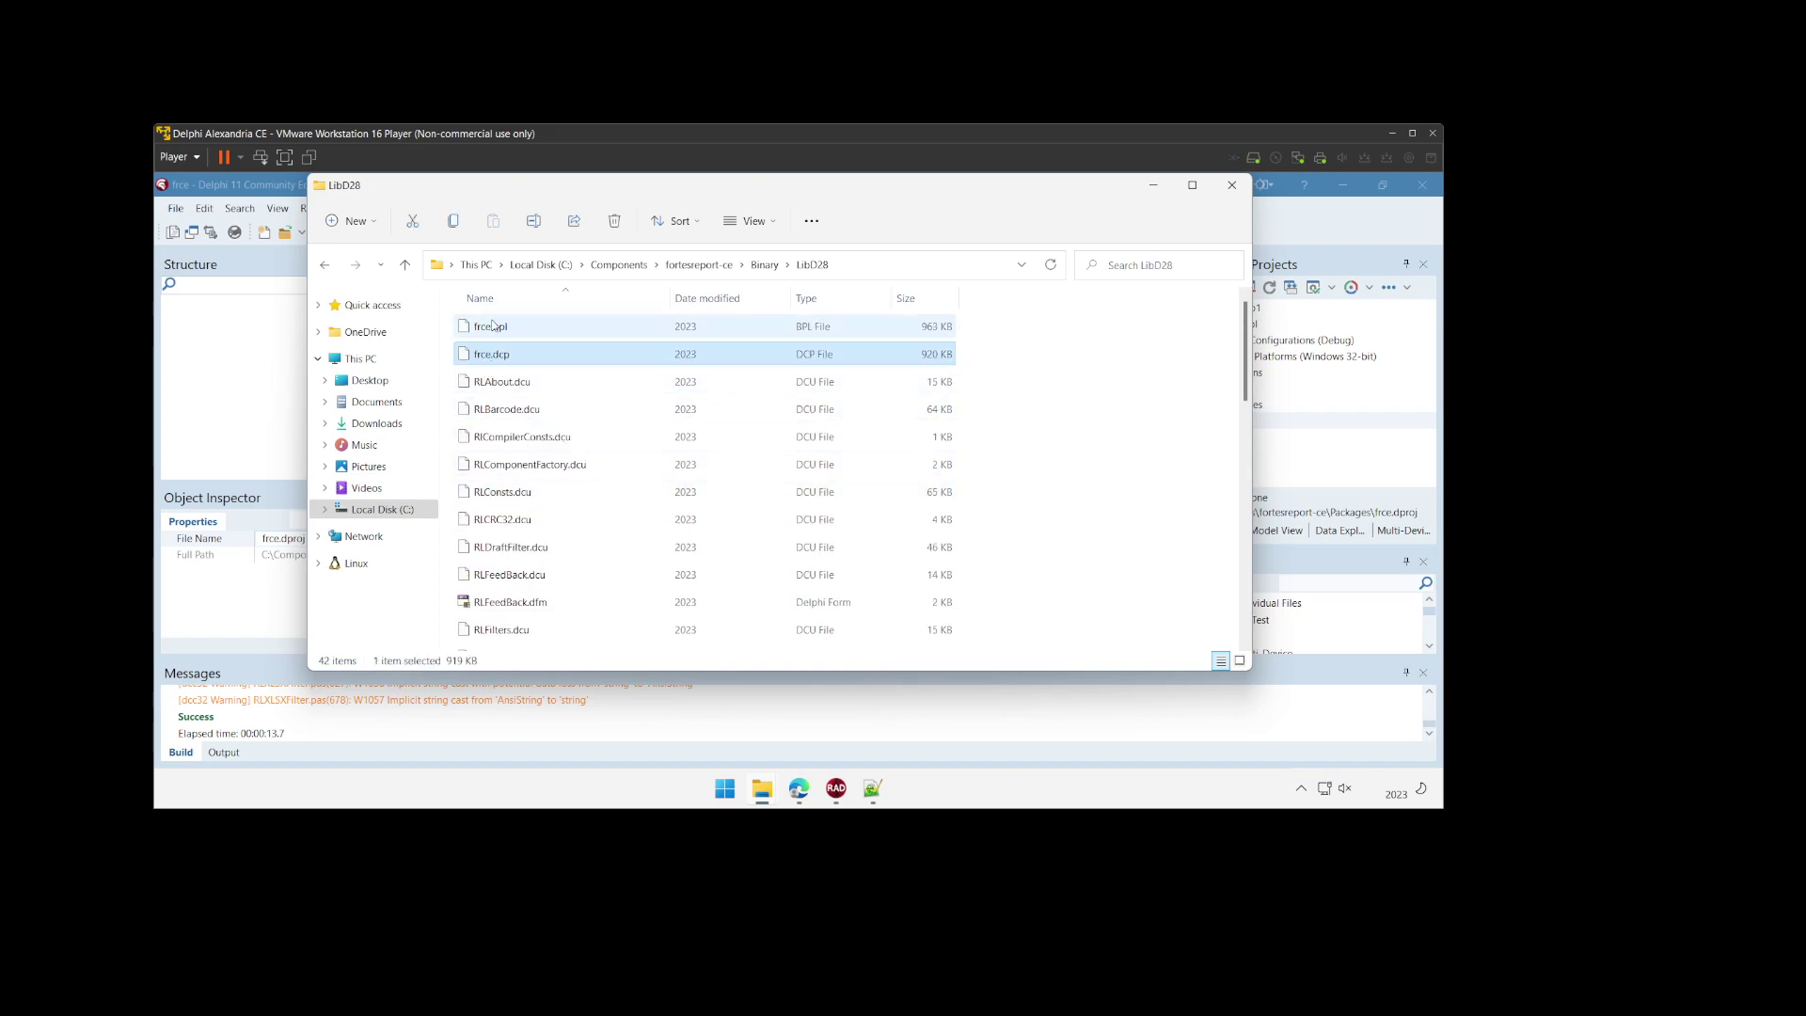
pyautogui.click(1153, 184)
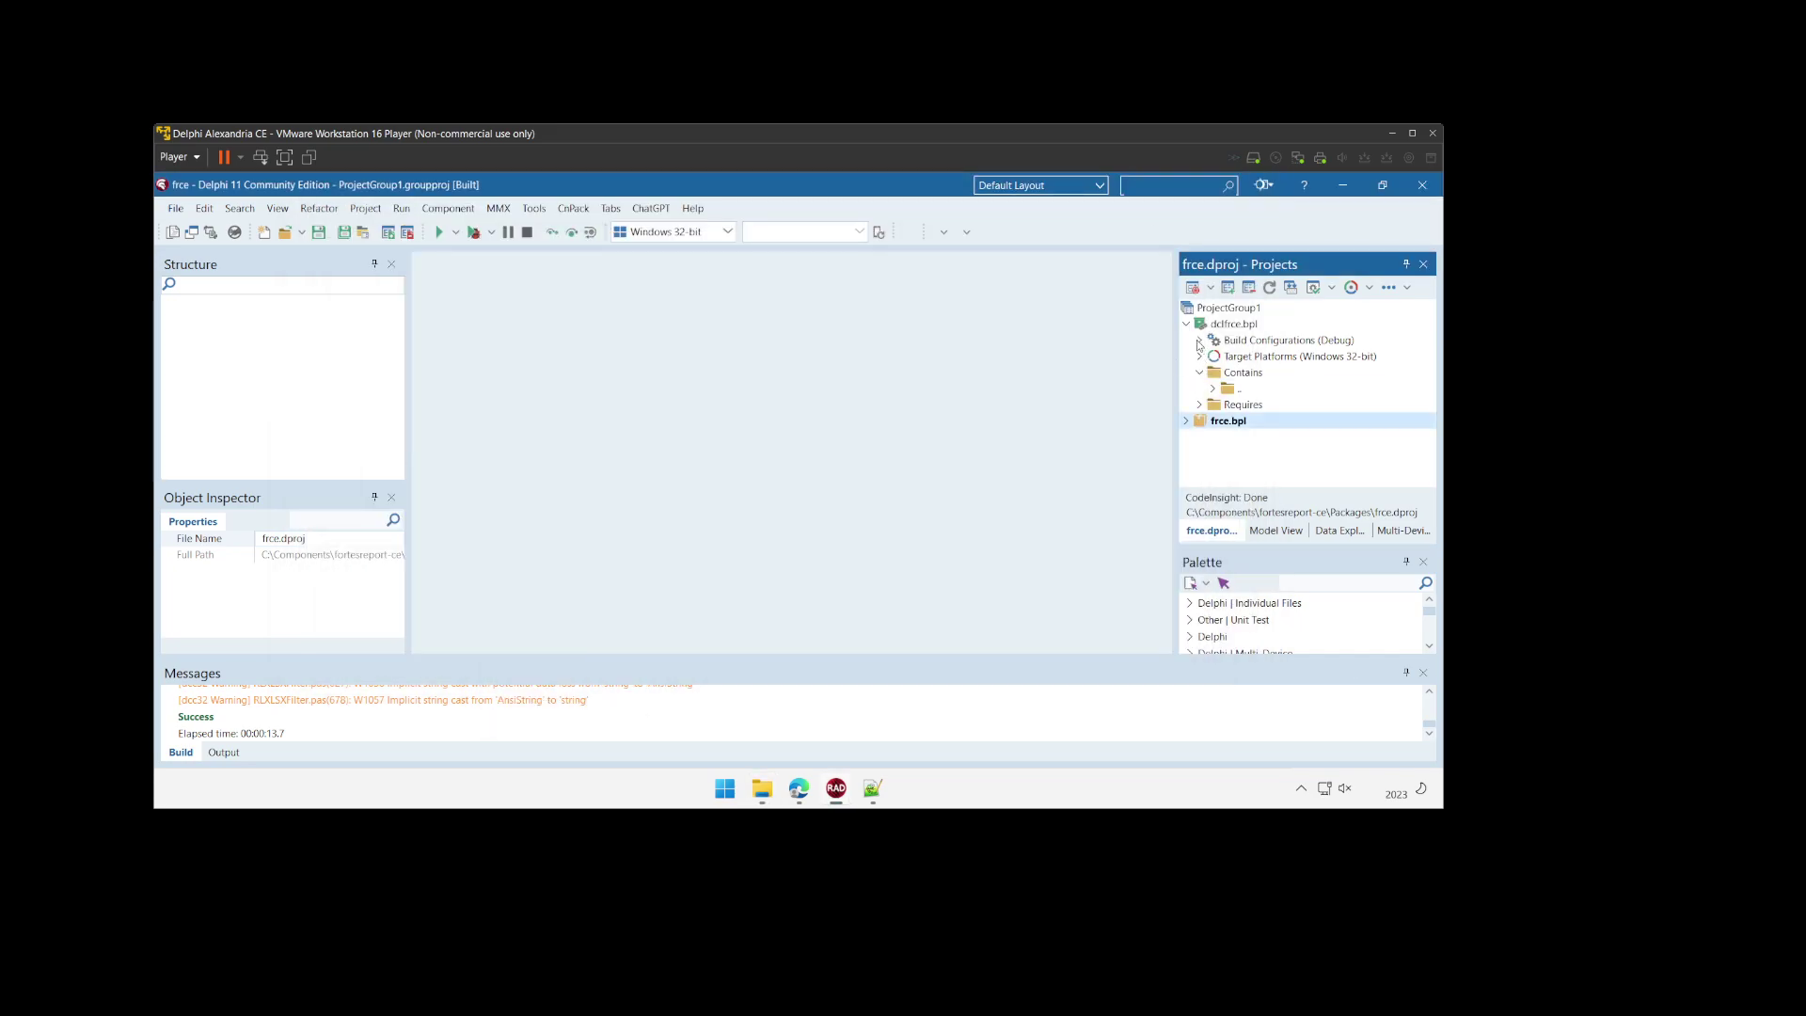
# Step: Try to install the dclfrce.bpl design-time package from Delphi's project group
pyautogui.click(1187, 325)
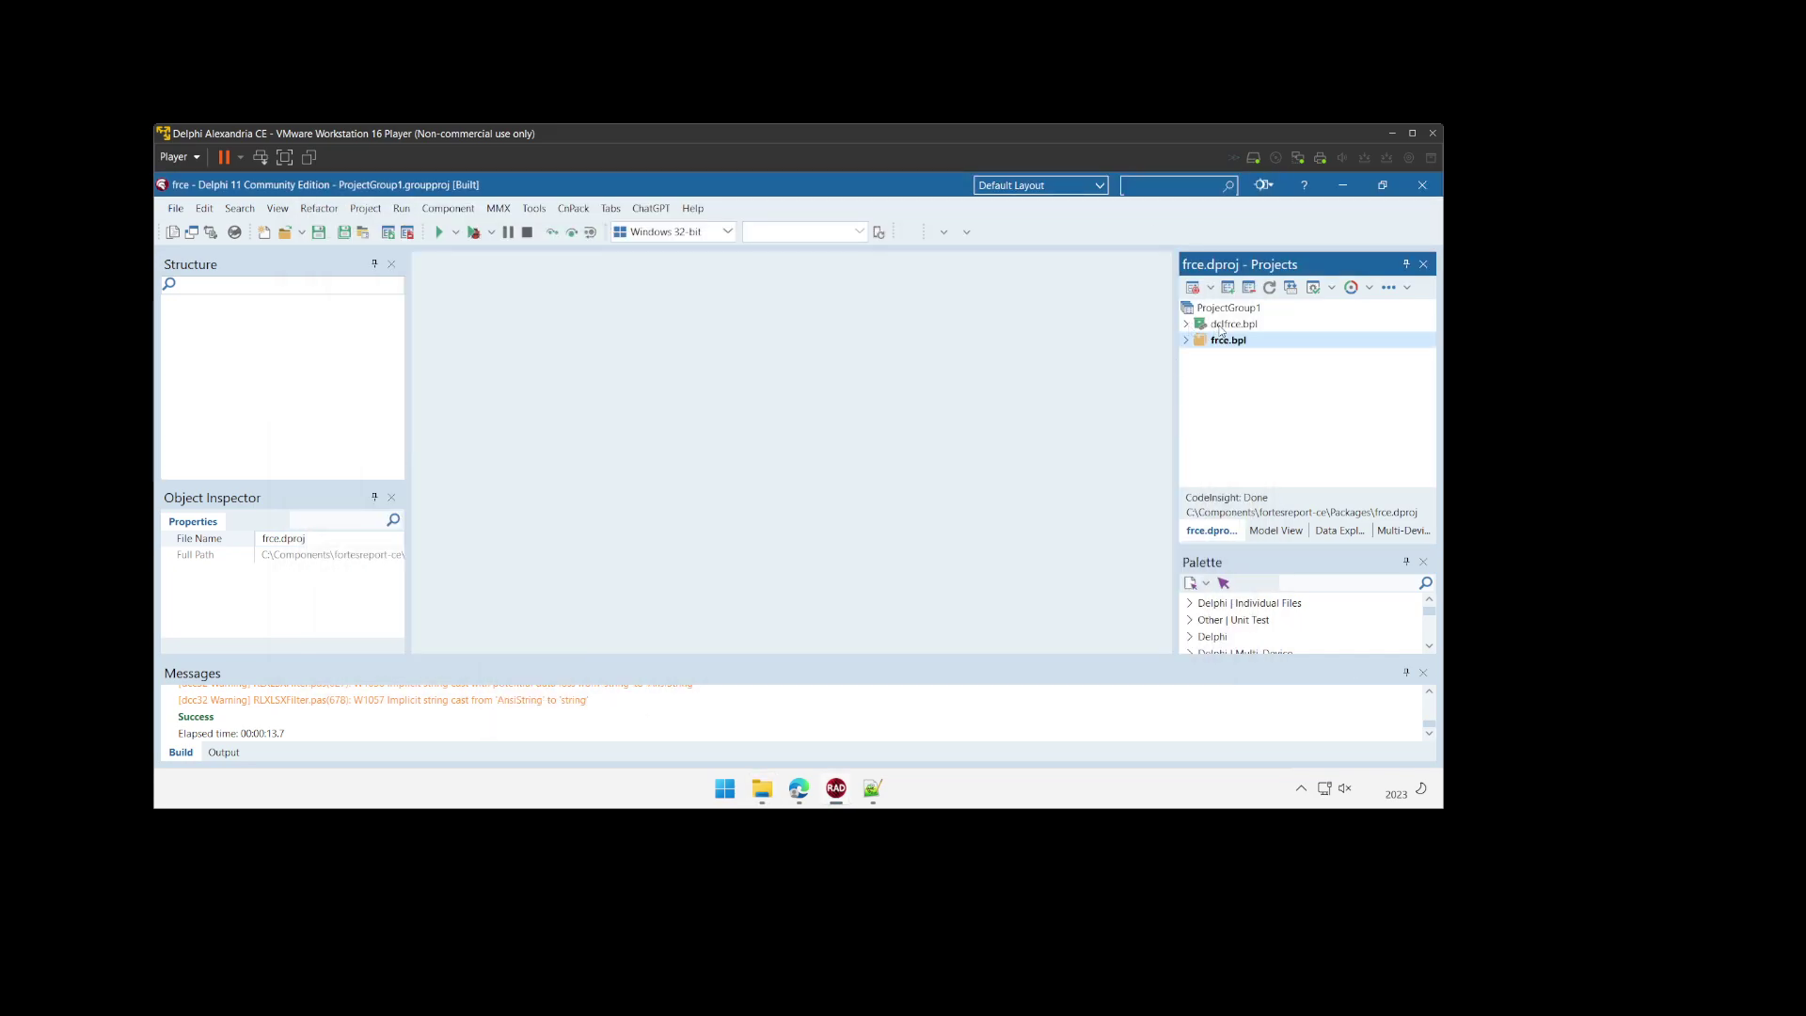
pyautogui.click(1220, 326)
pyautogui.rightClick(1221, 329)
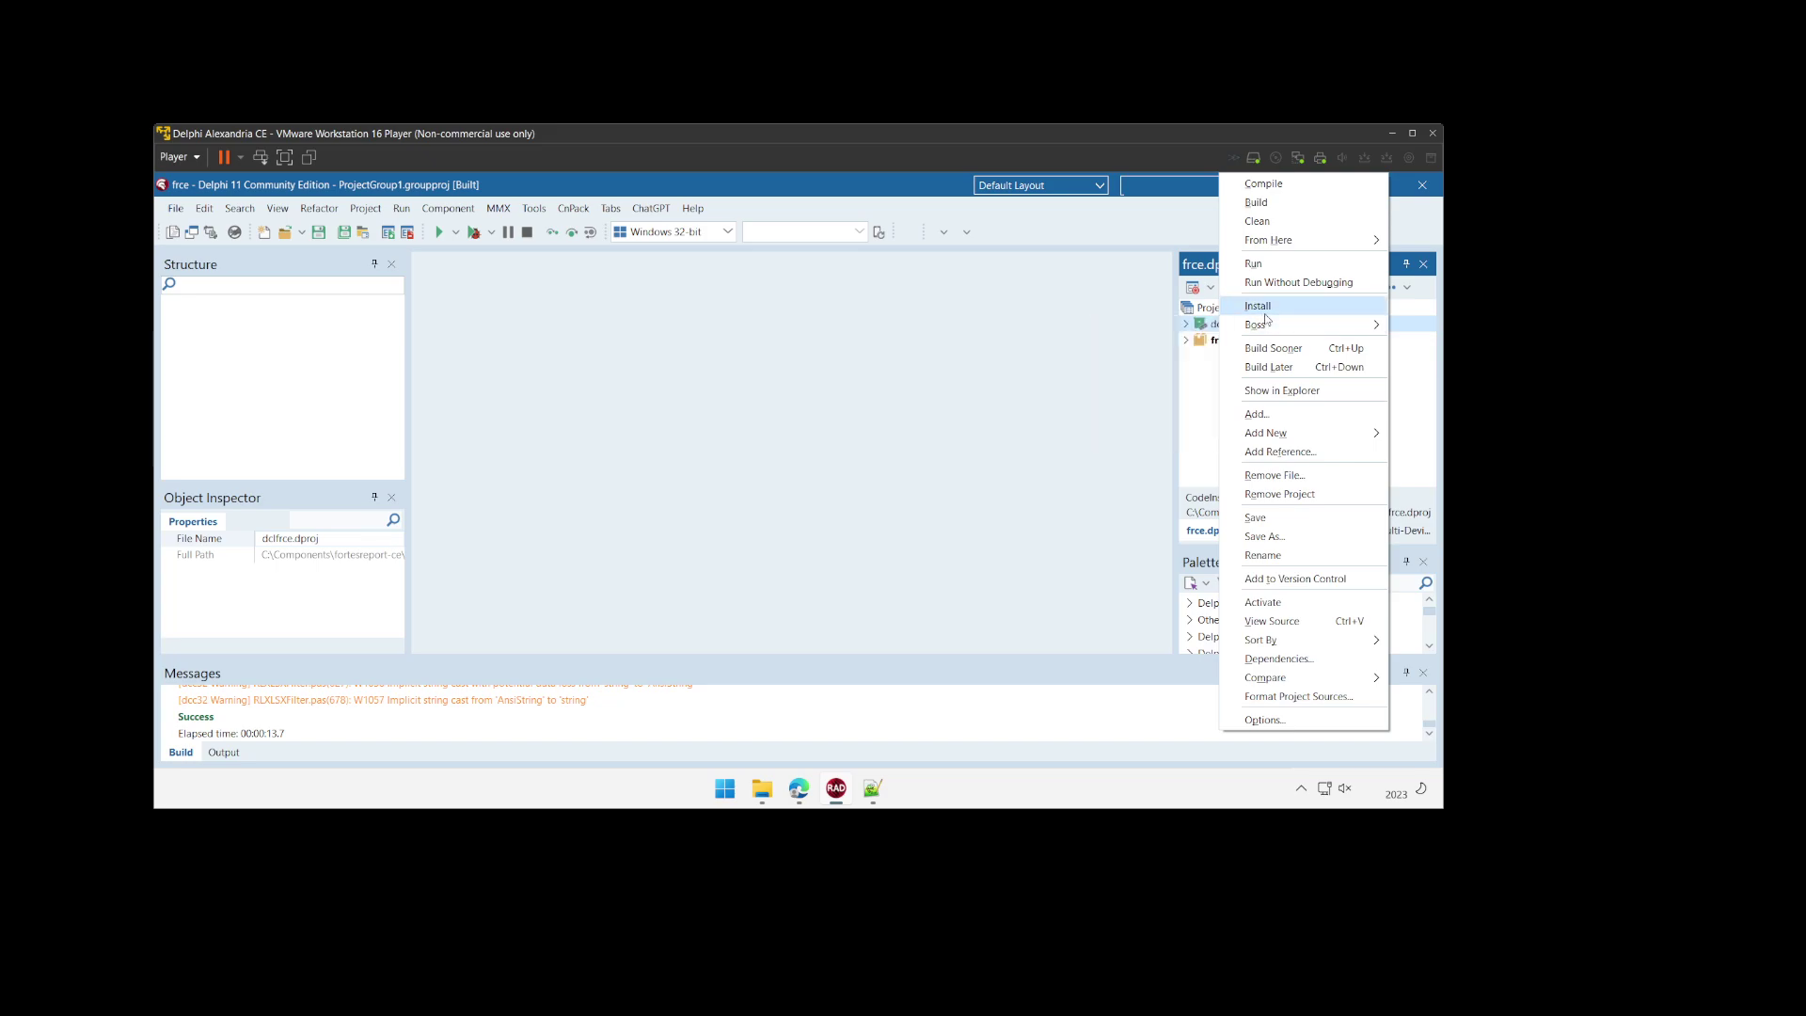
pyautogui.click(1264, 313)
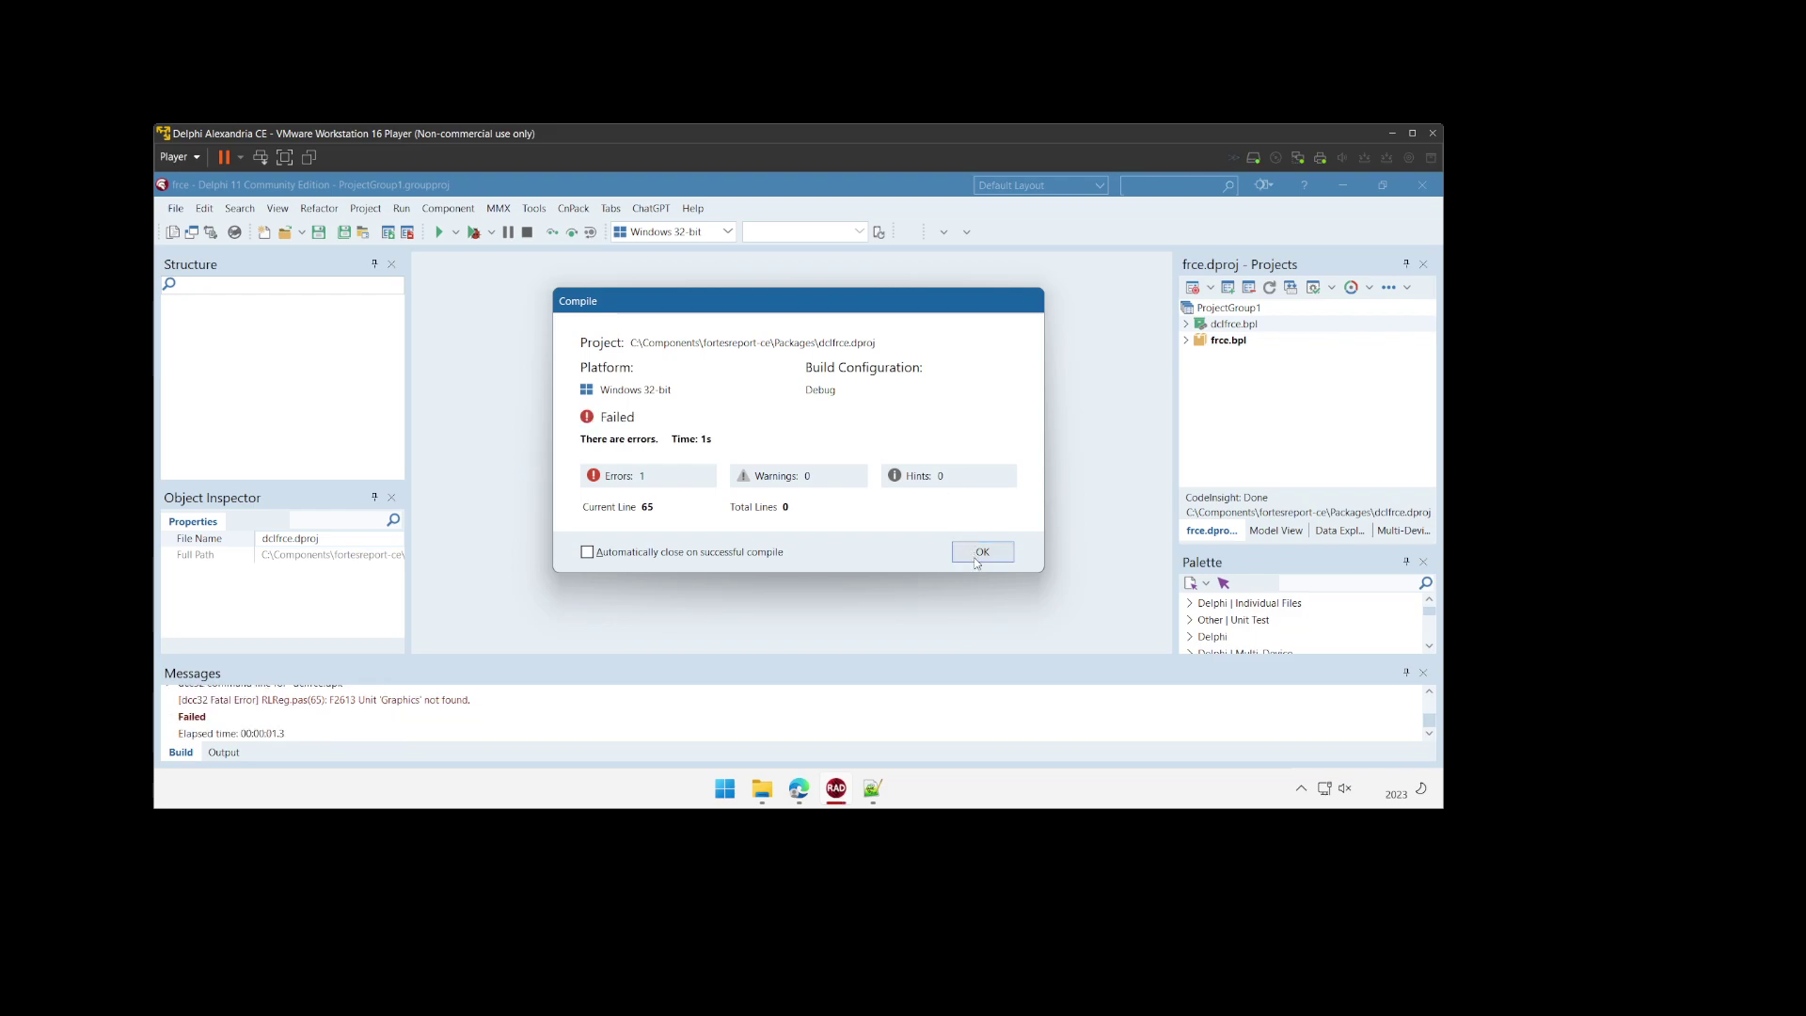
pyautogui.click(976, 561)
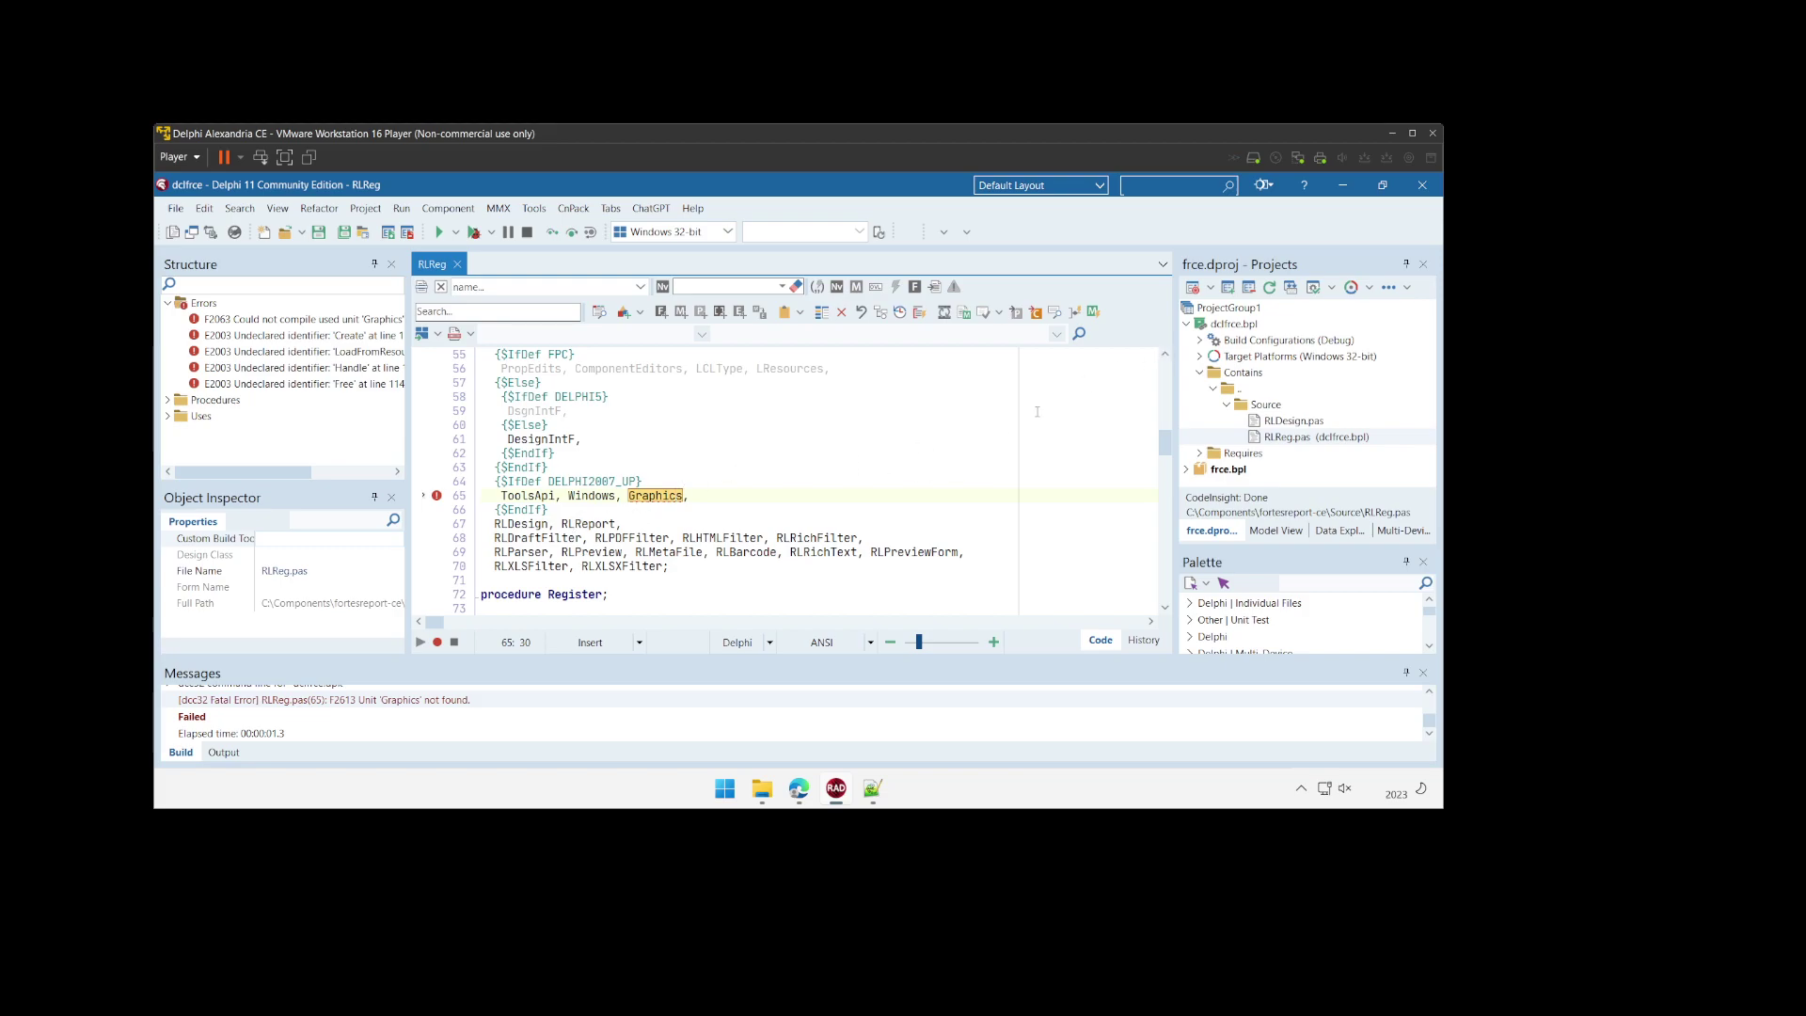
# Step: Copy the full unit scope names value from frce.bpl's Delphi Compiler options, leaving those options unchanged
pyautogui.rightClick(1220, 470)
pyautogui.click(1295, 701)
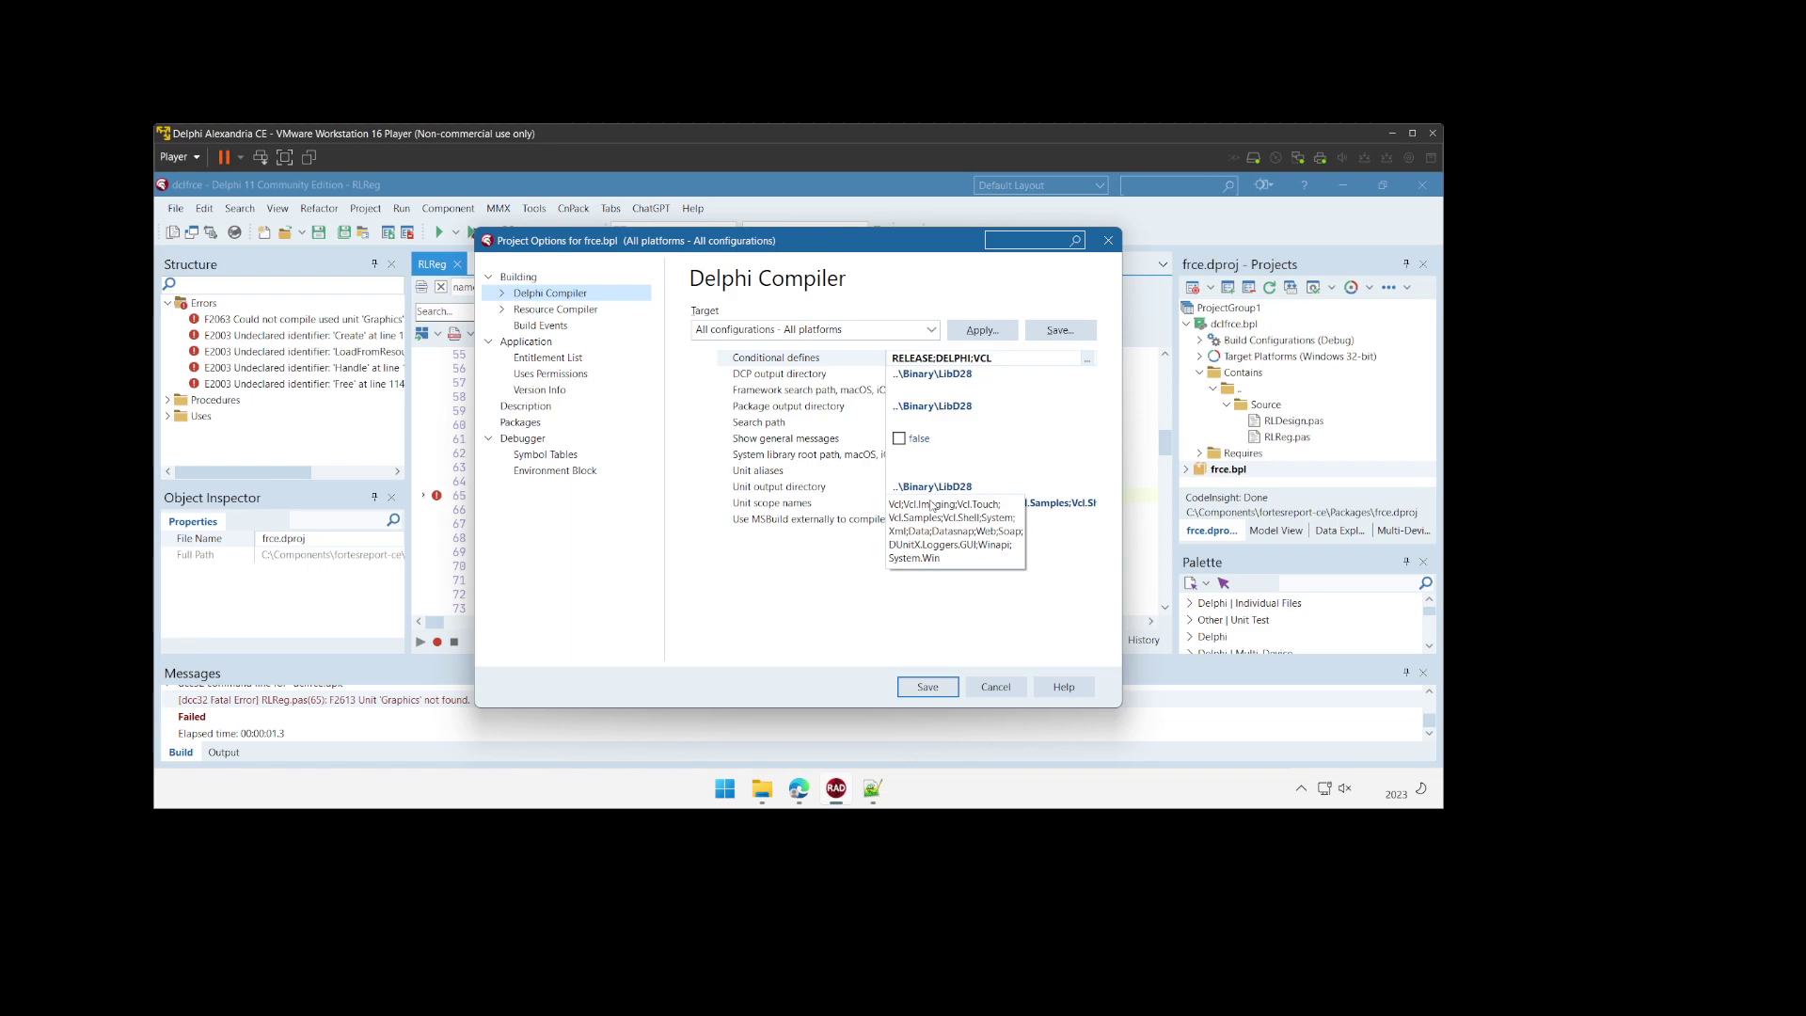
pyautogui.click(932, 506)
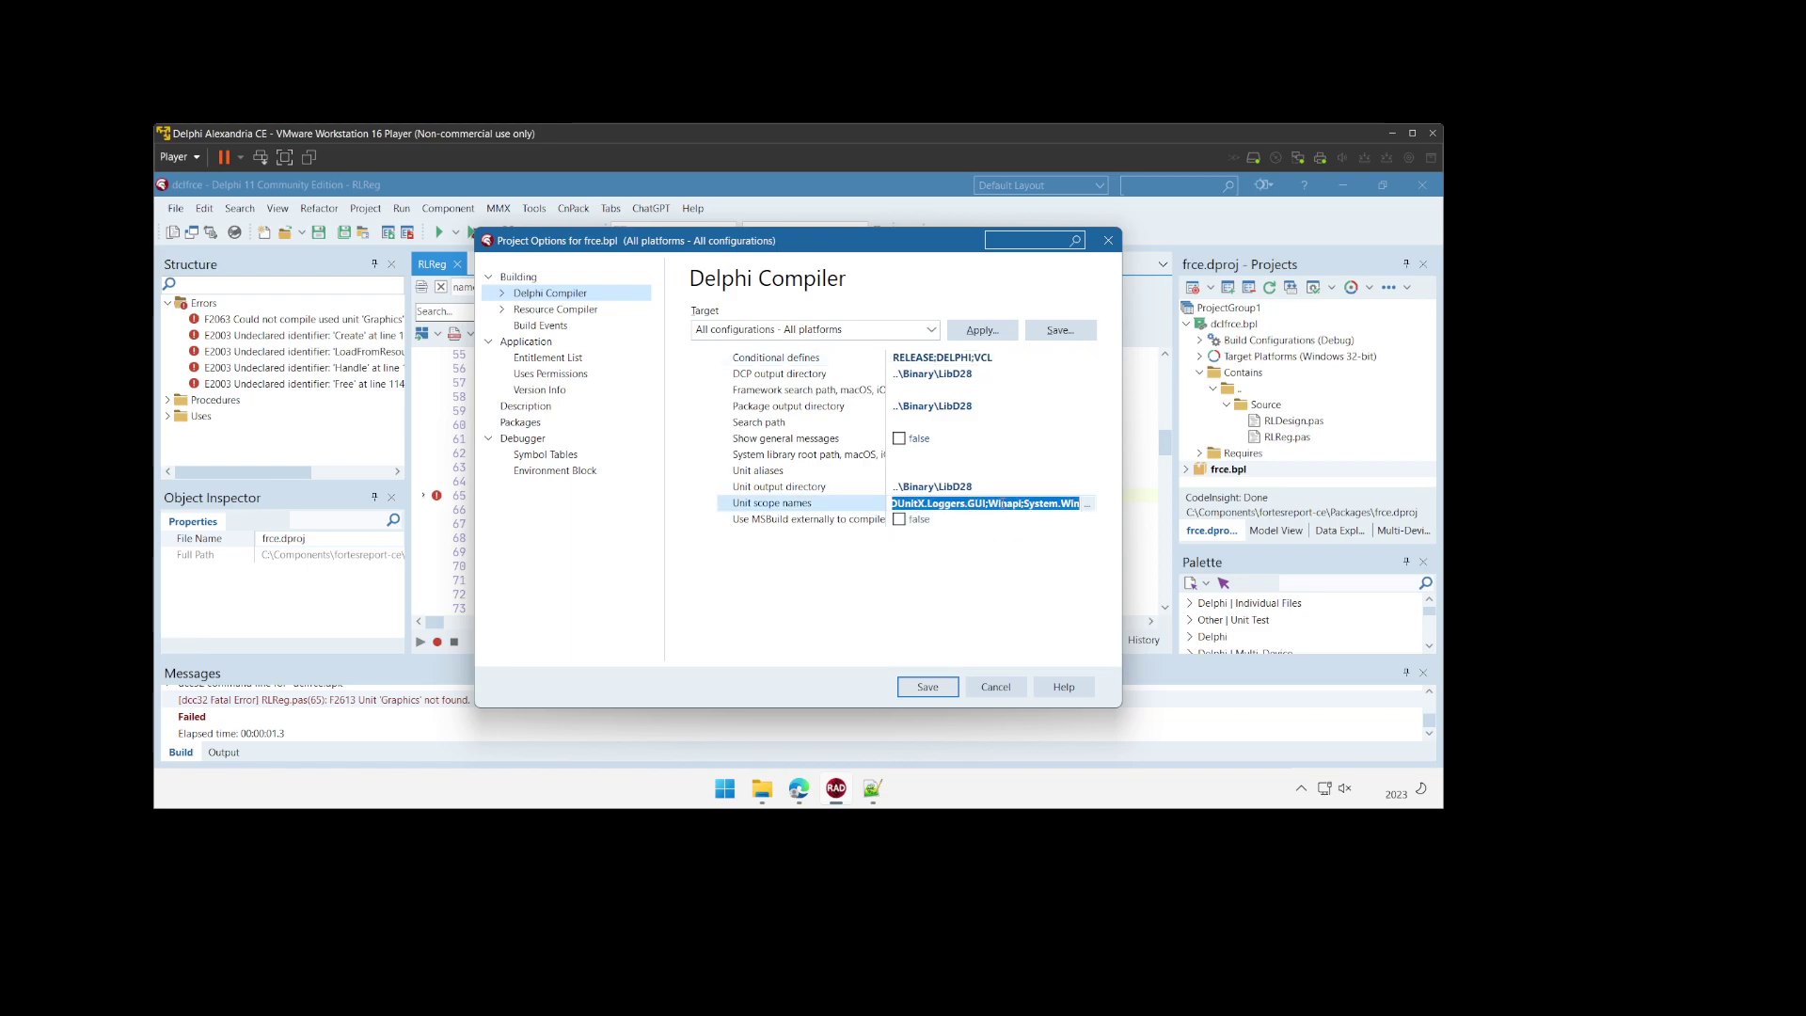
pyautogui.click(1011, 683)
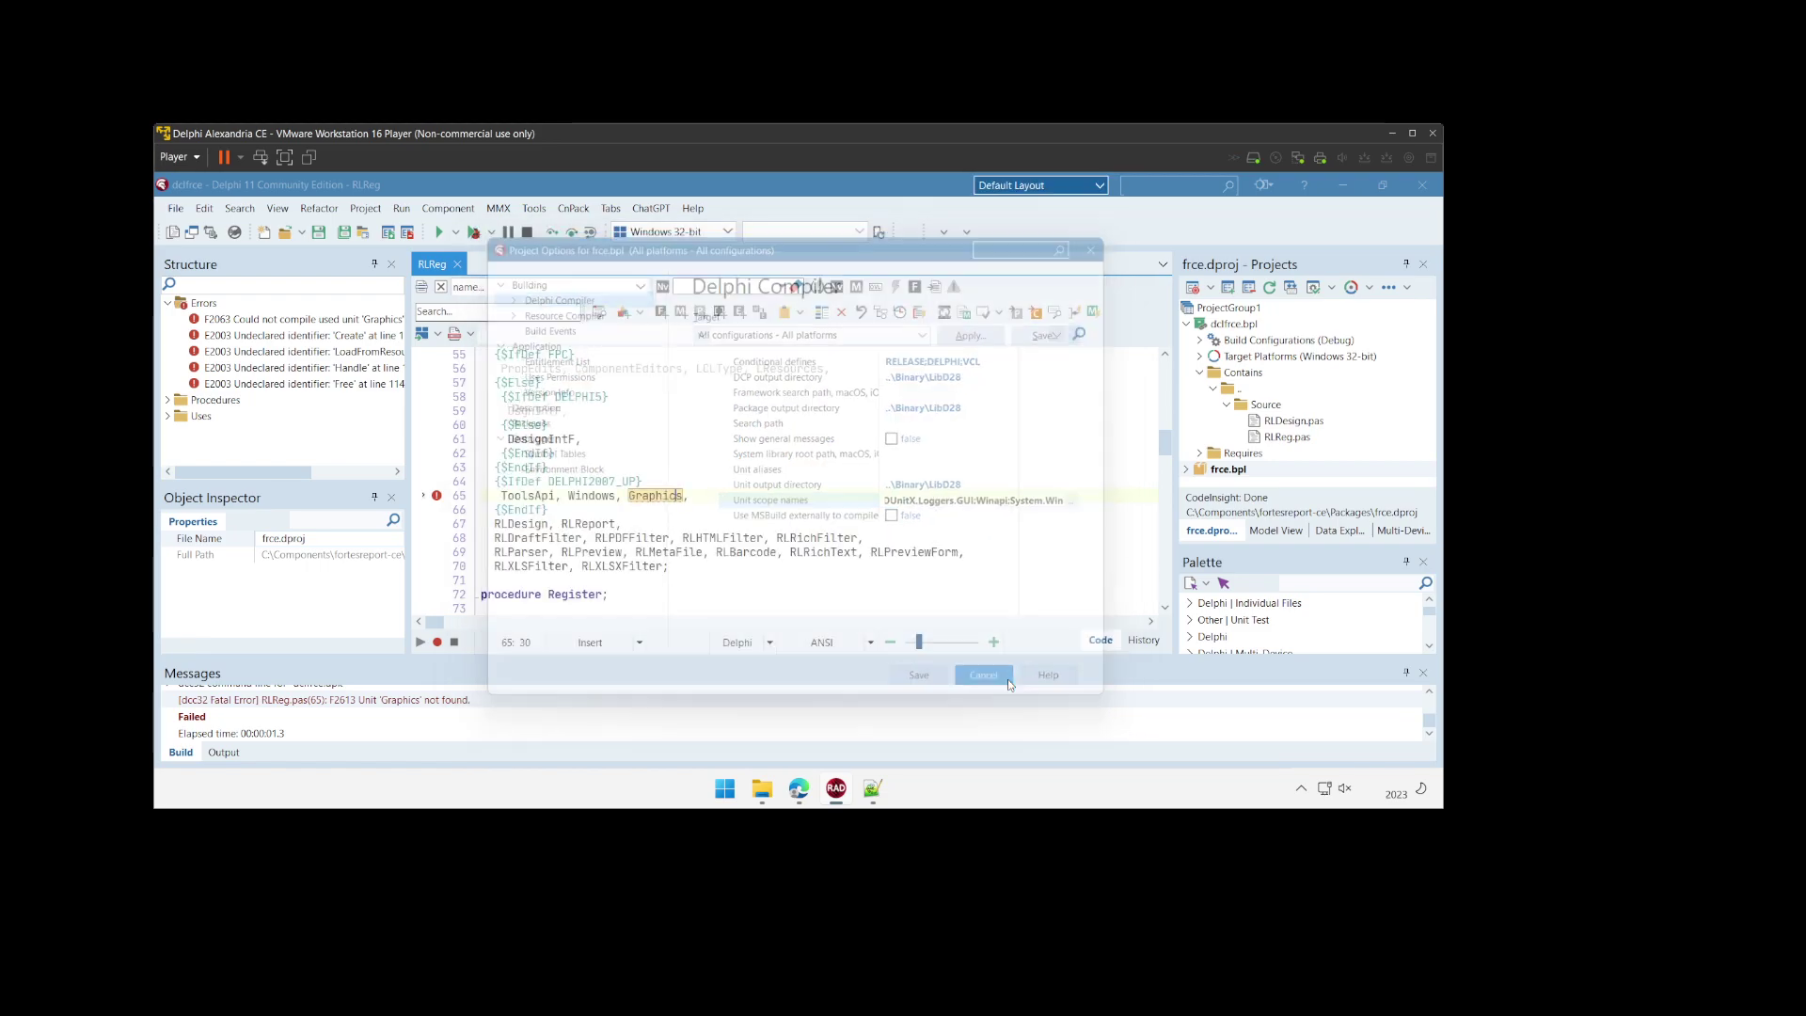
# Step: Replace dclfrce.bpl's unit scope names for All configurations - Windows 32-bit platform with the list copied from frce.bpl, and save the options
pyautogui.rightClick(1216, 326)
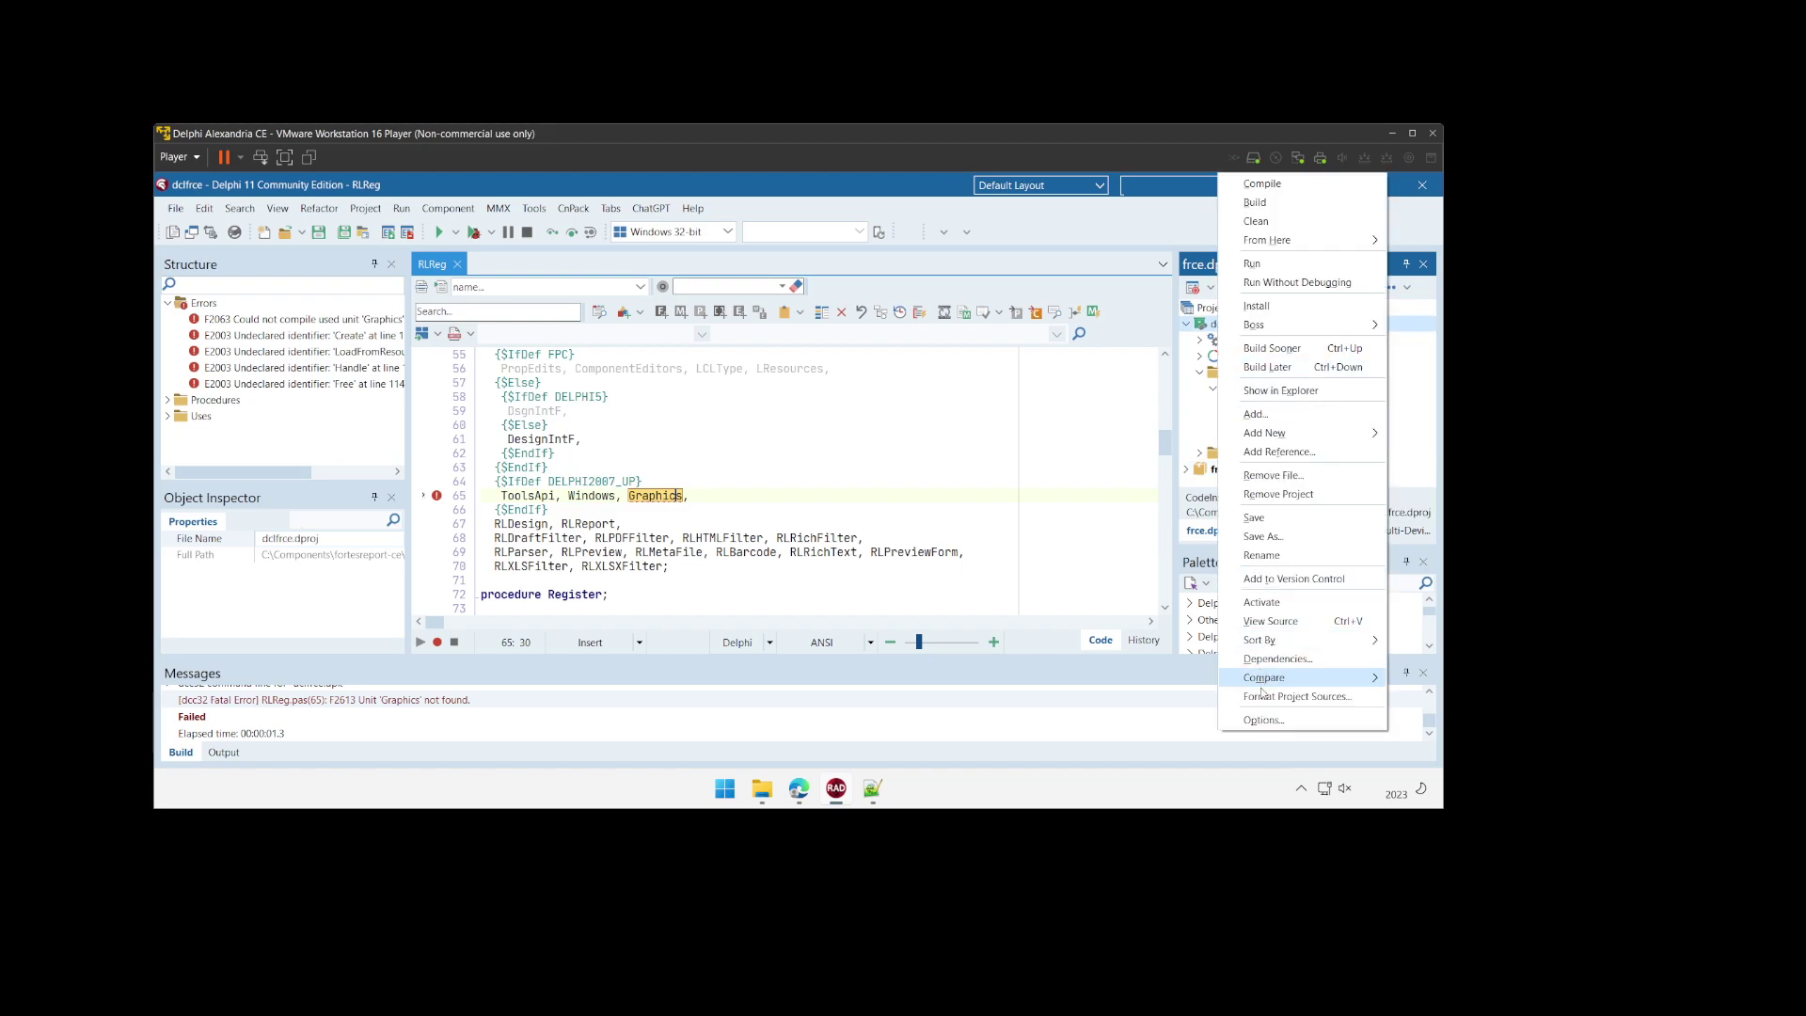
pyautogui.click(1260, 724)
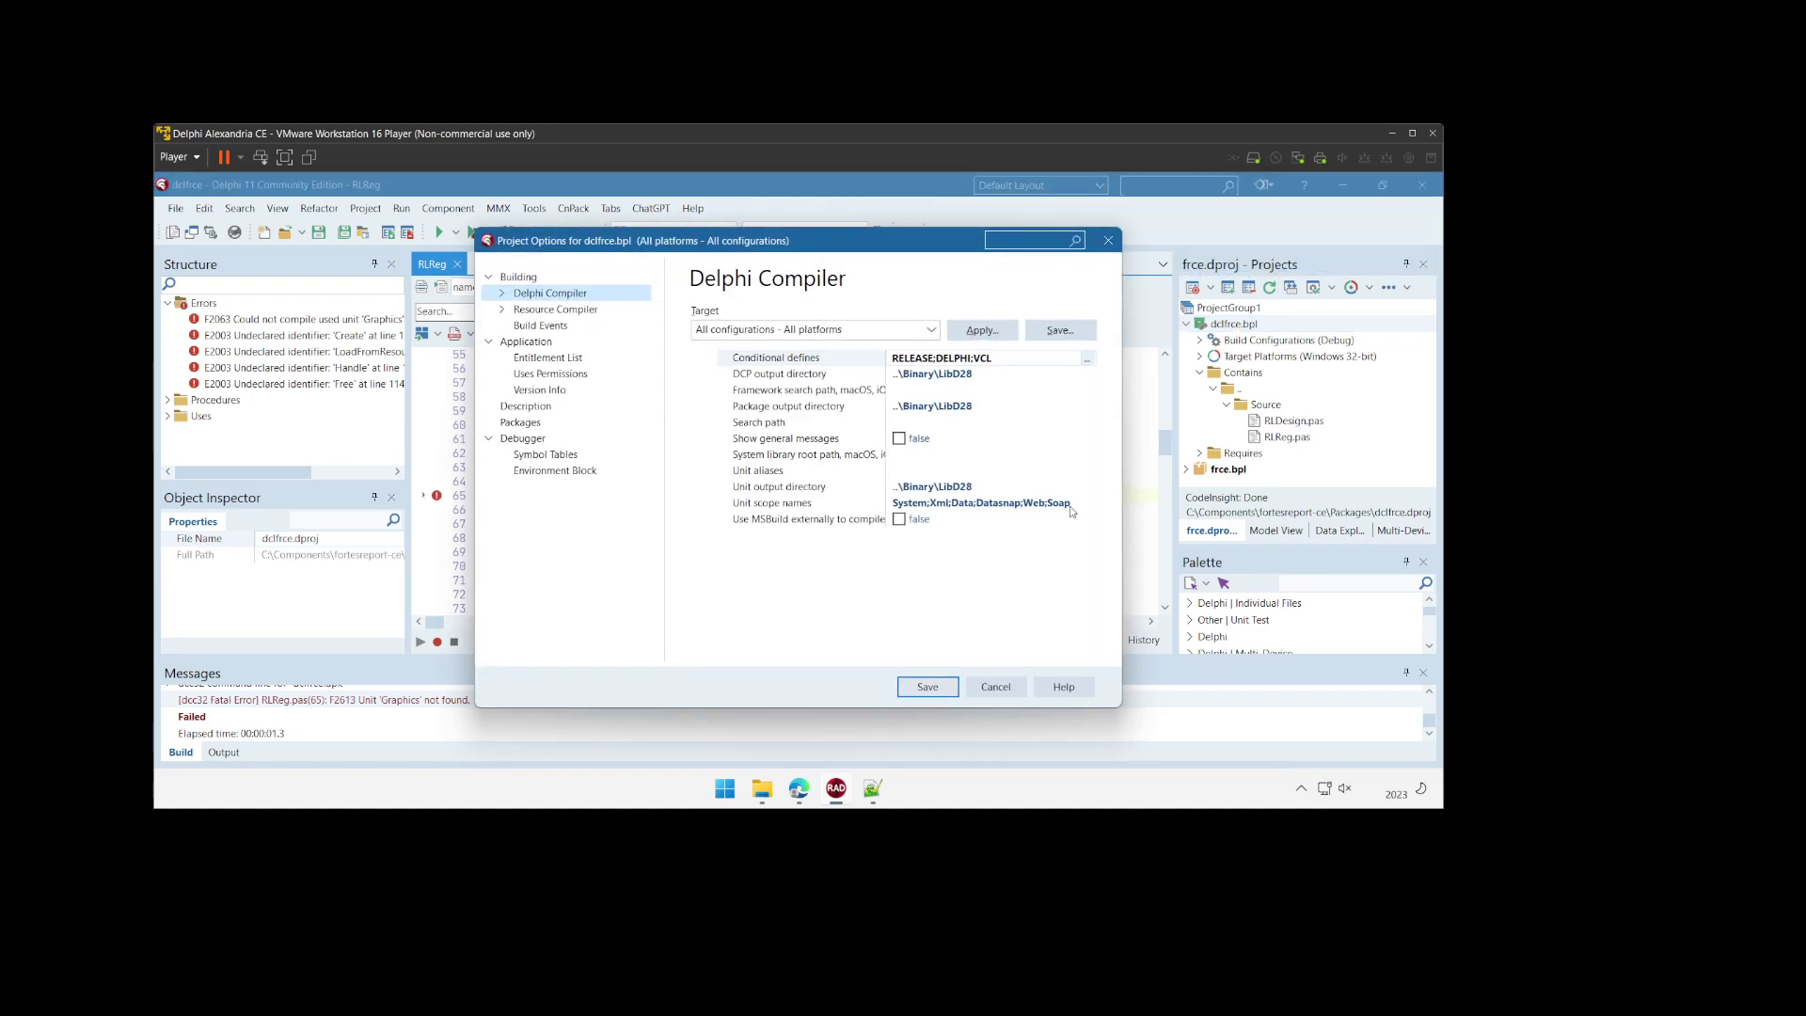
pyautogui.click(1070, 508)
pyautogui.click(1085, 505)
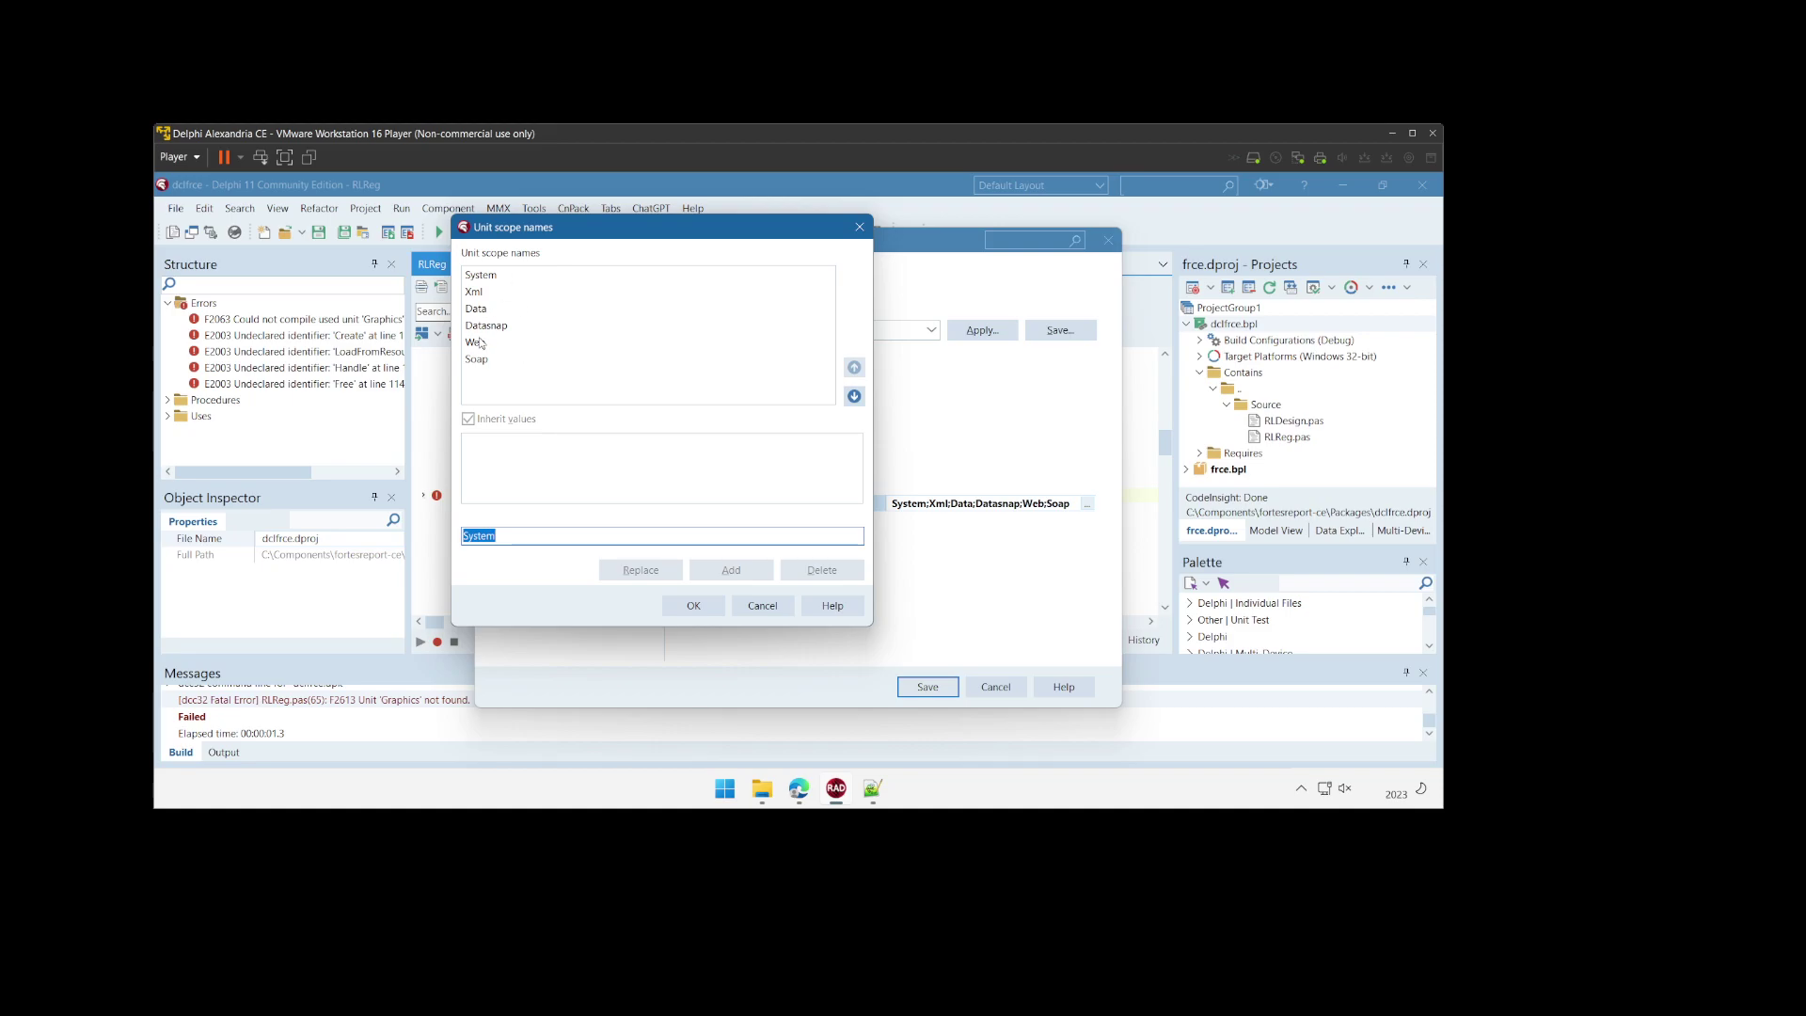
pyautogui.click(761, 607)
pyautogui.click(806, 337)
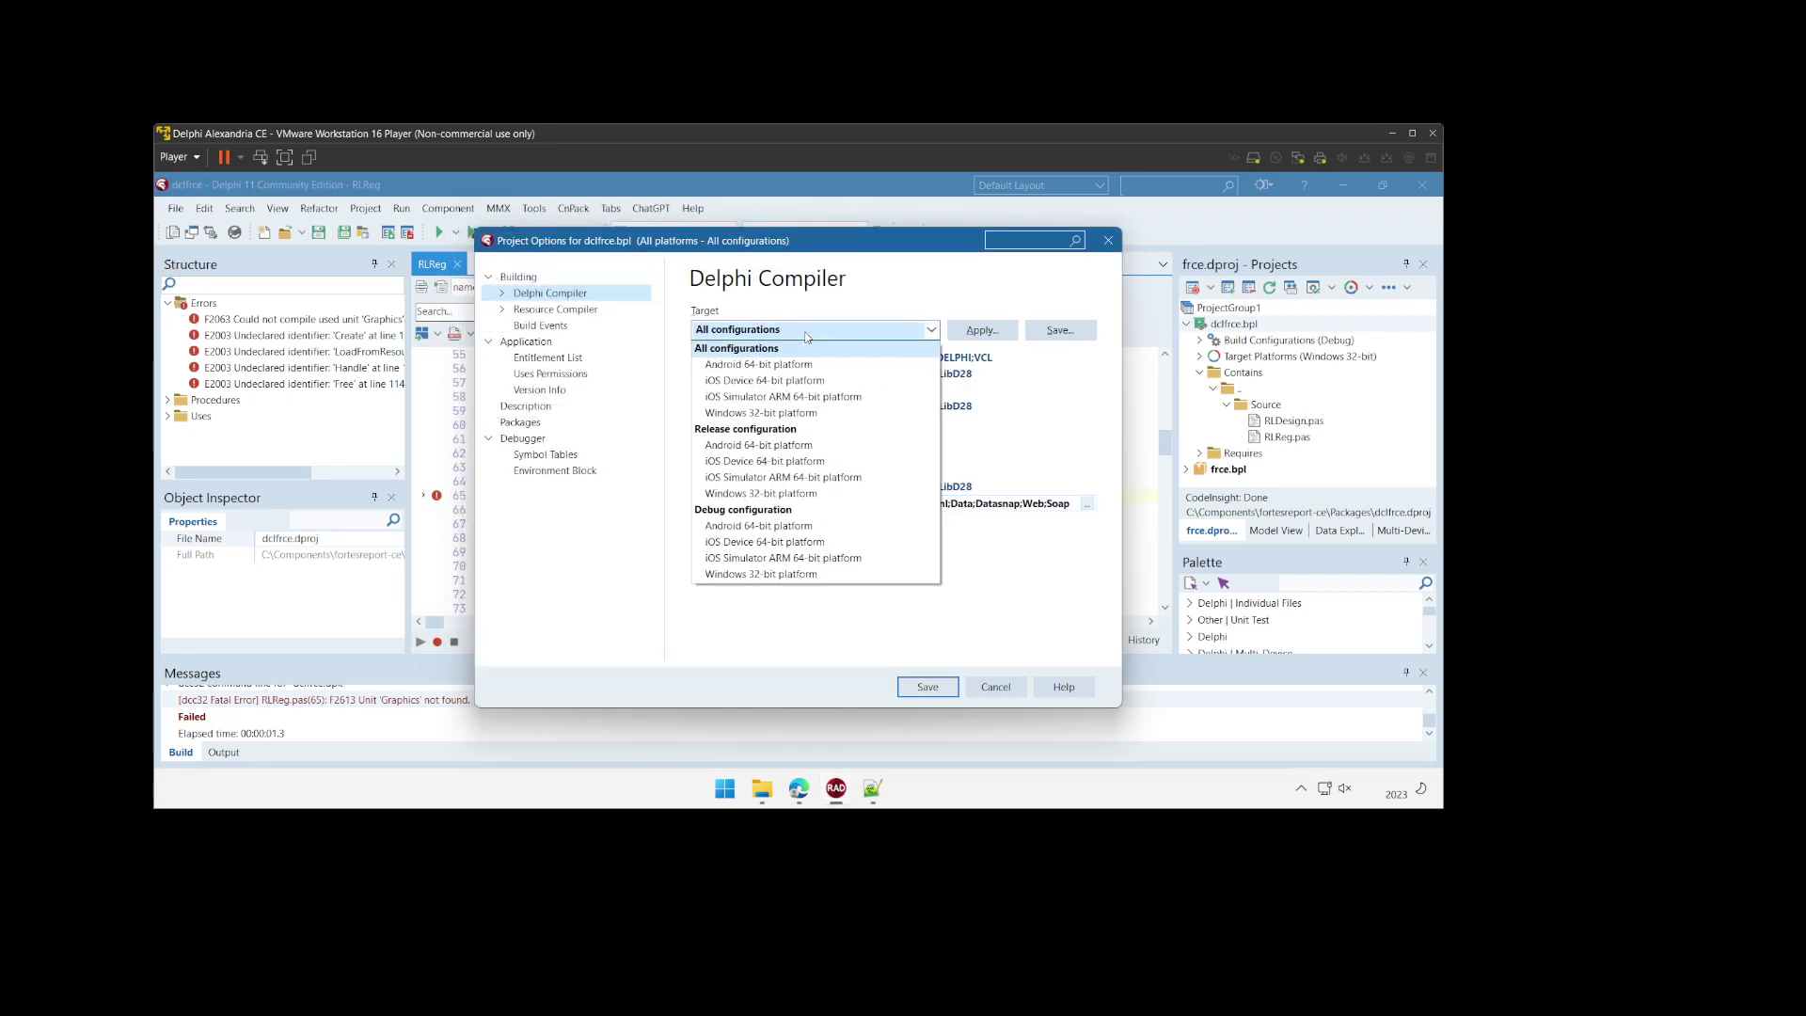
pyautogui.click(784, 405)
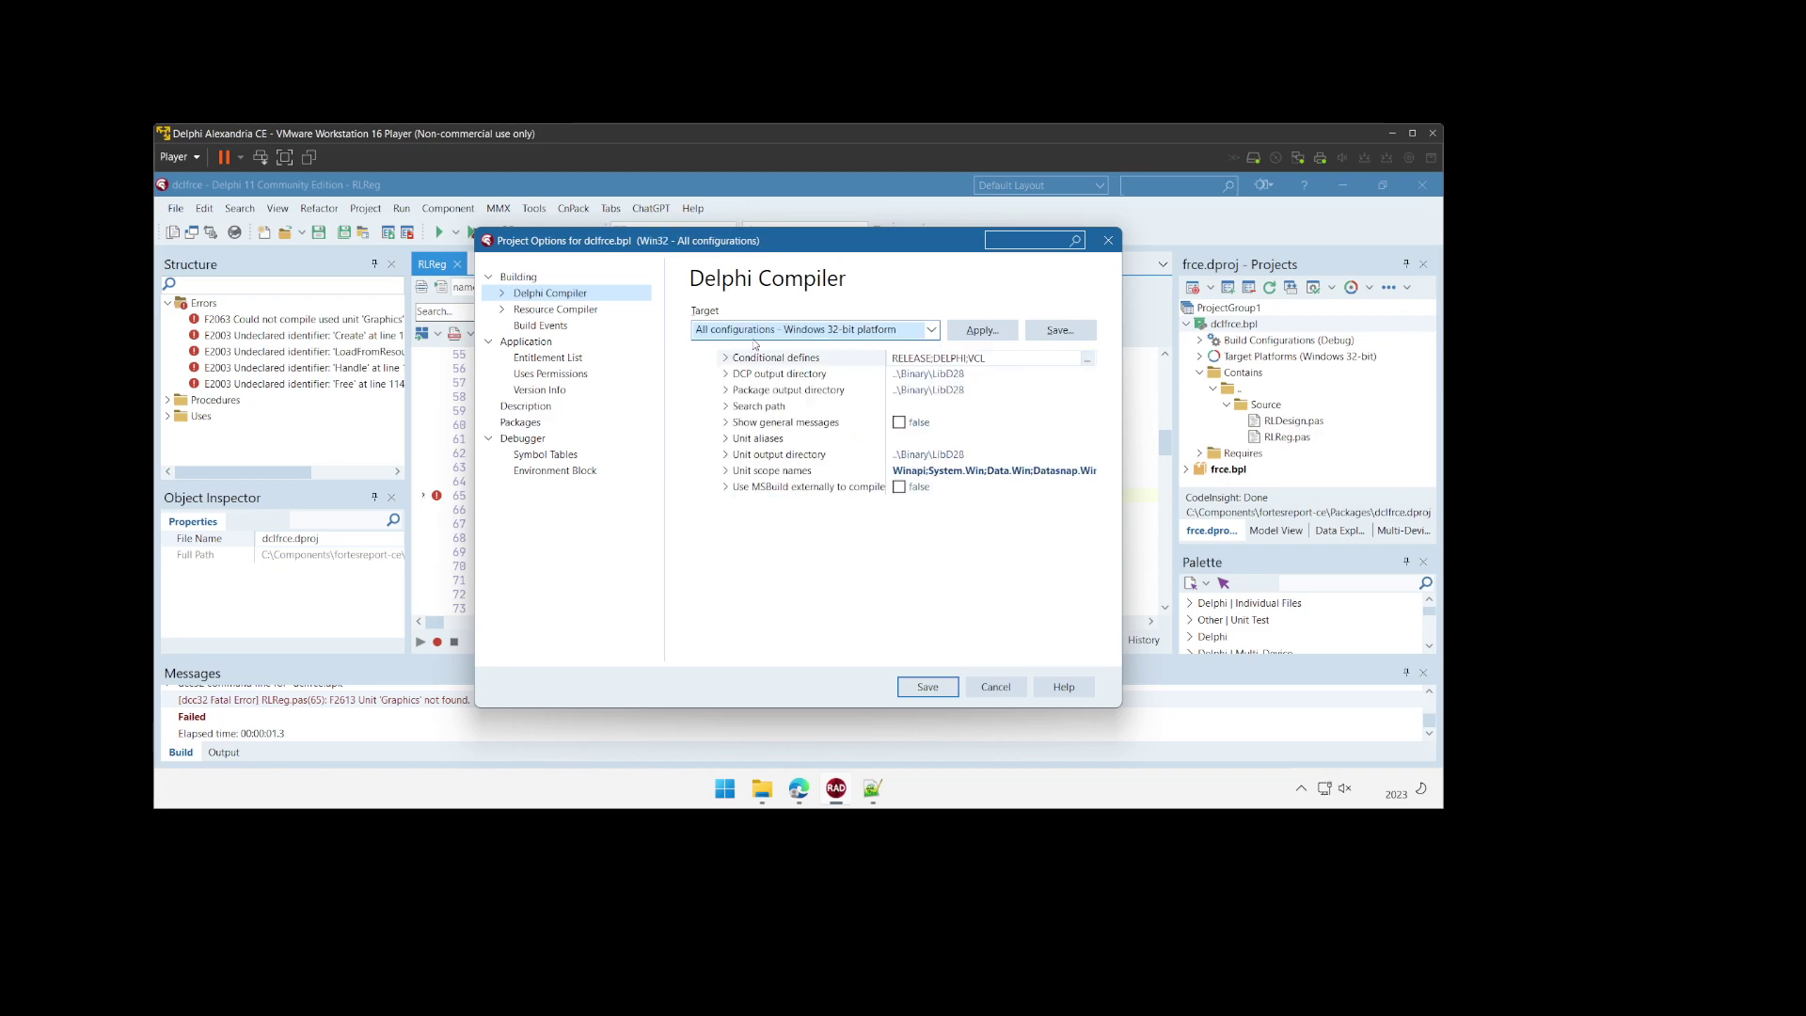
pyautogui.click(938, 472)
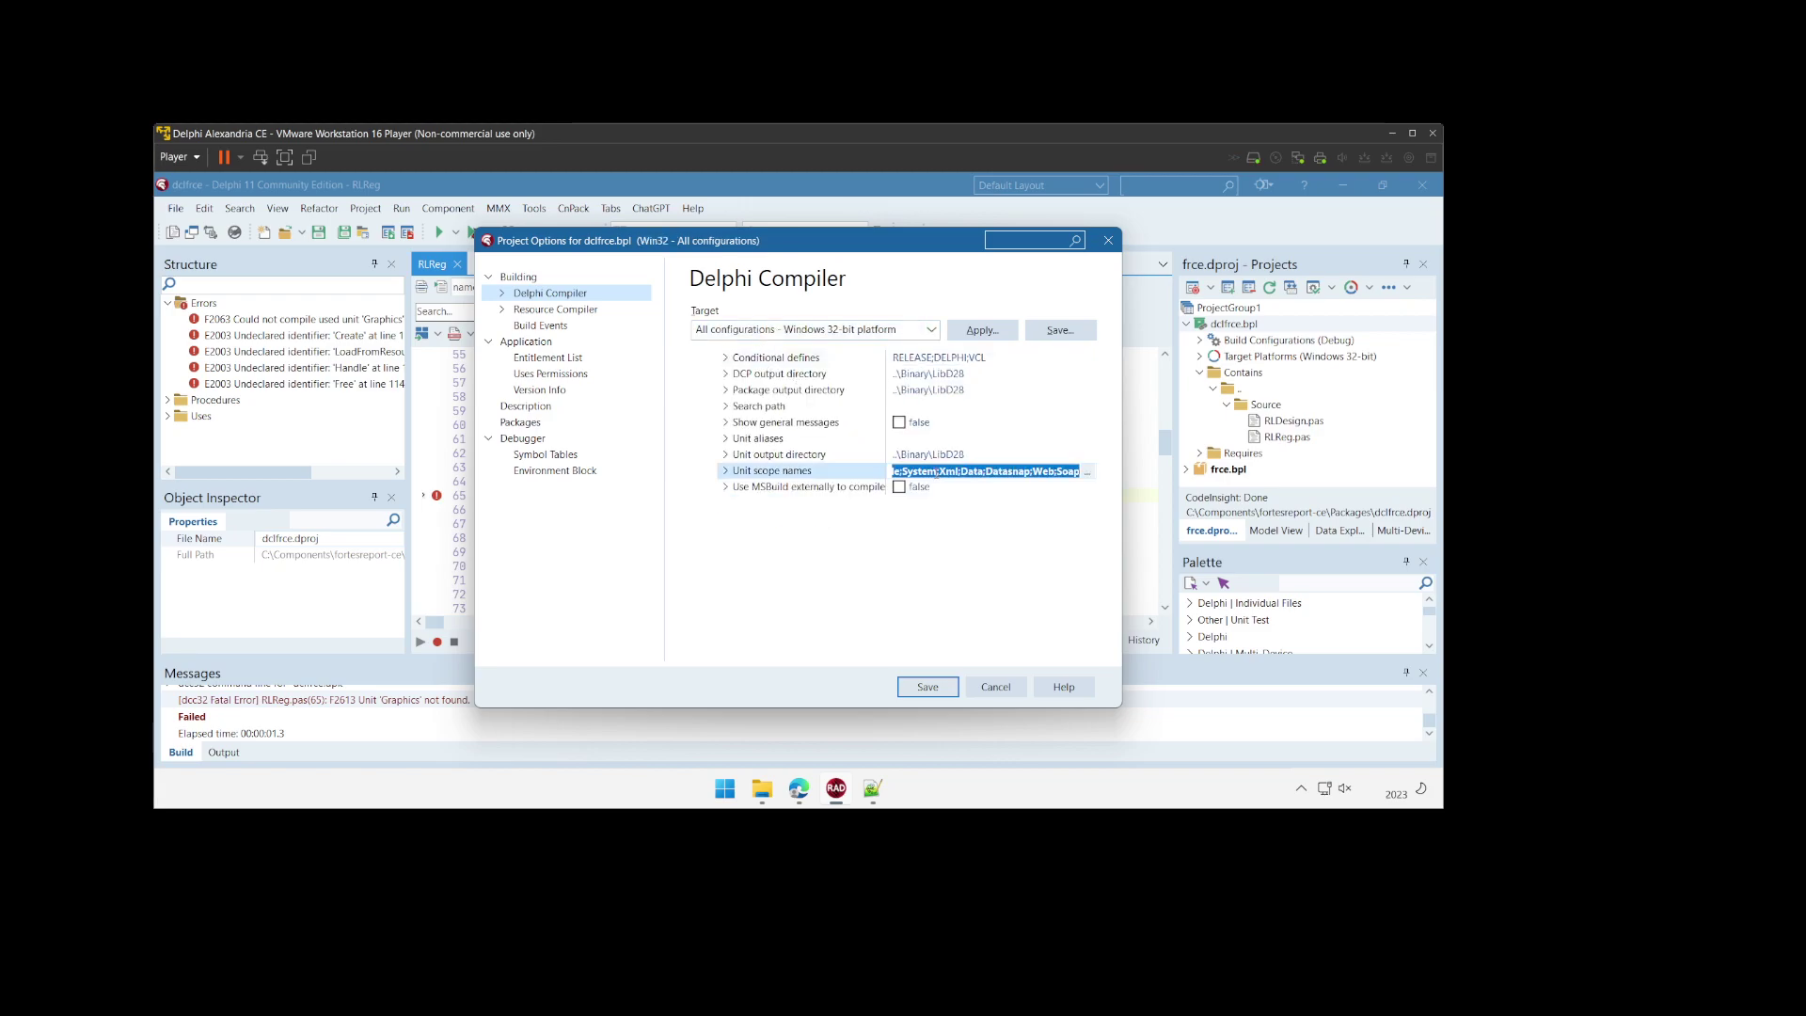
pyautogui.hotkey('ctrl', 'v')
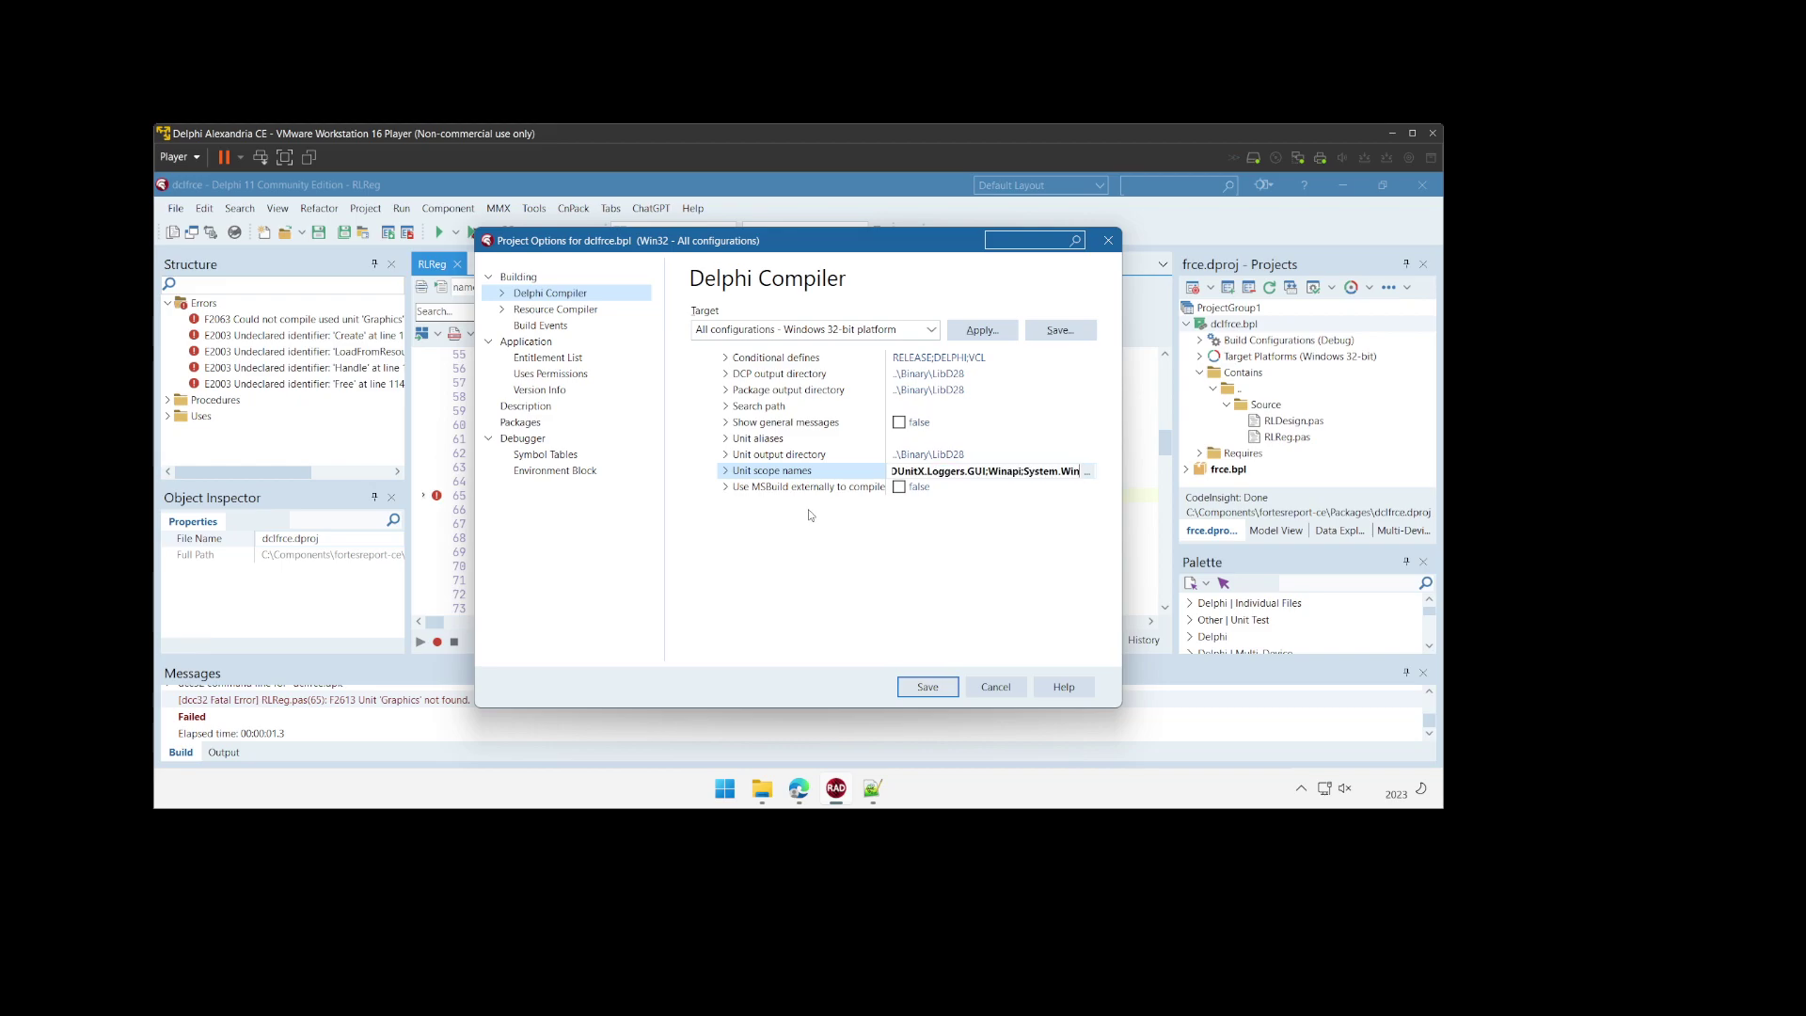
pyautogui.click(926, 688)
# Step: Install the dclfrce.bpl package with the updated unit scope names
pyautogui.rightClick(1228, 324)
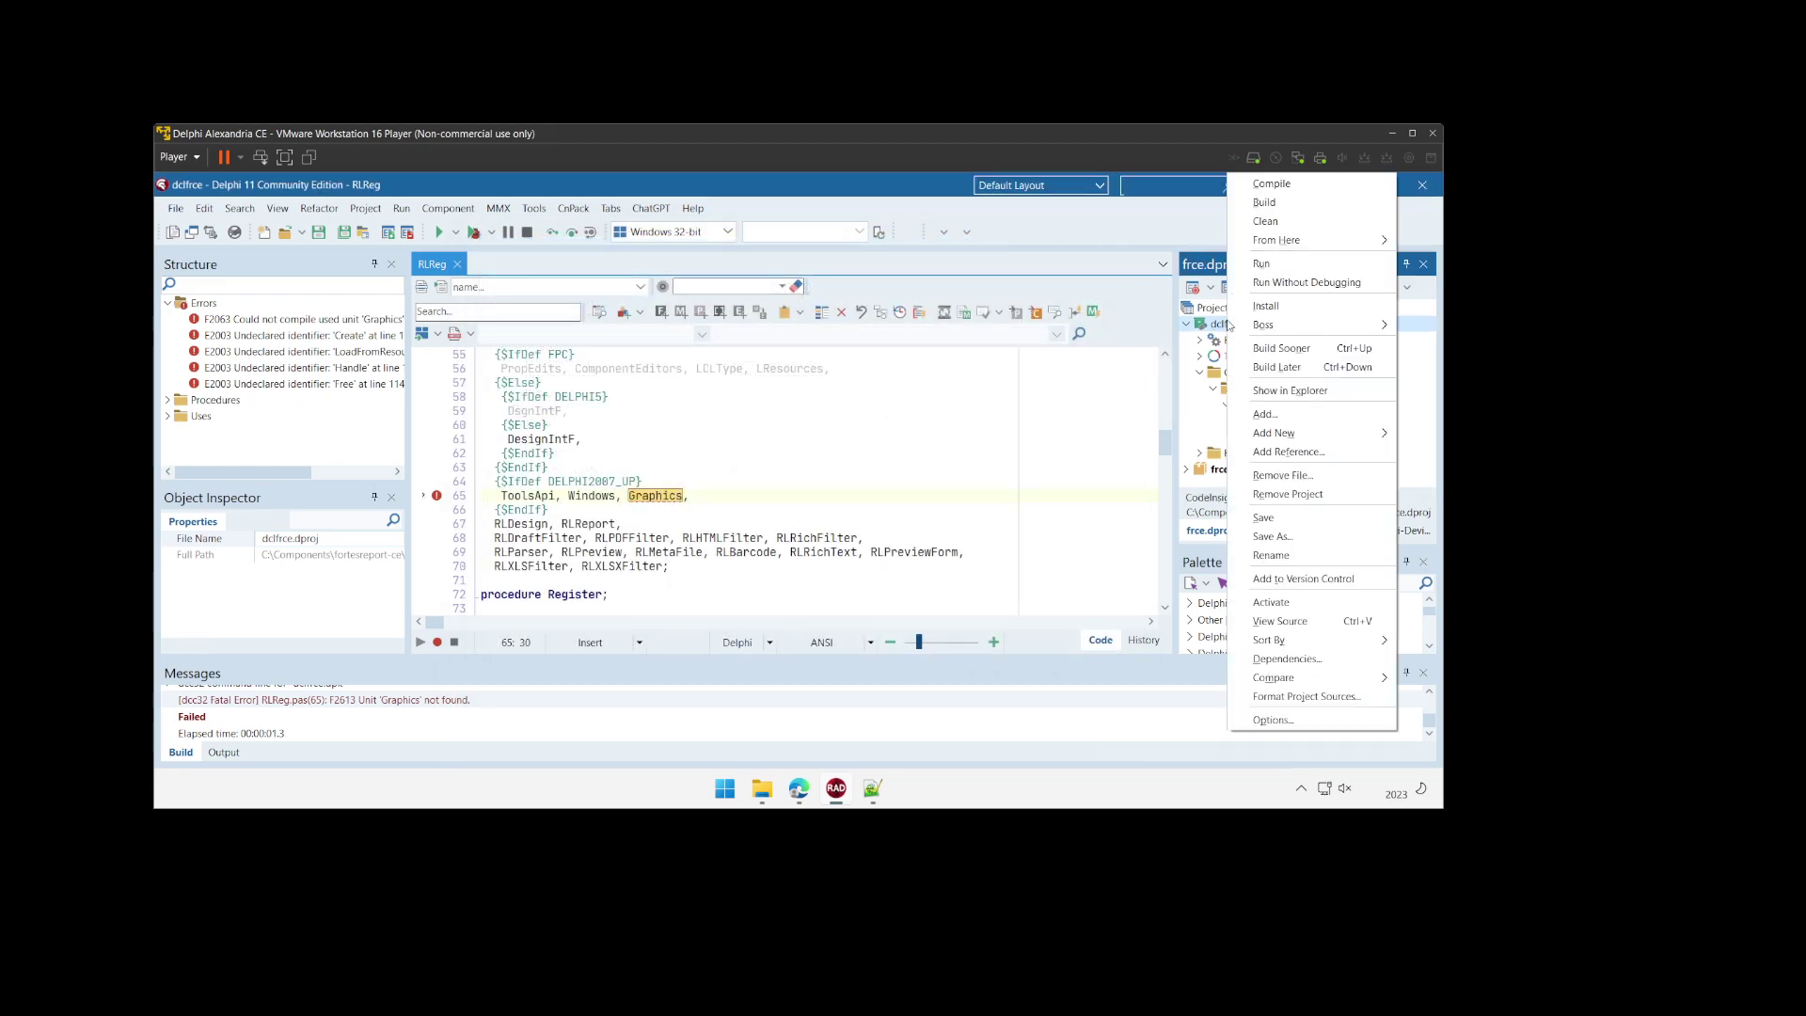
pyautogui.click(1256, 306)
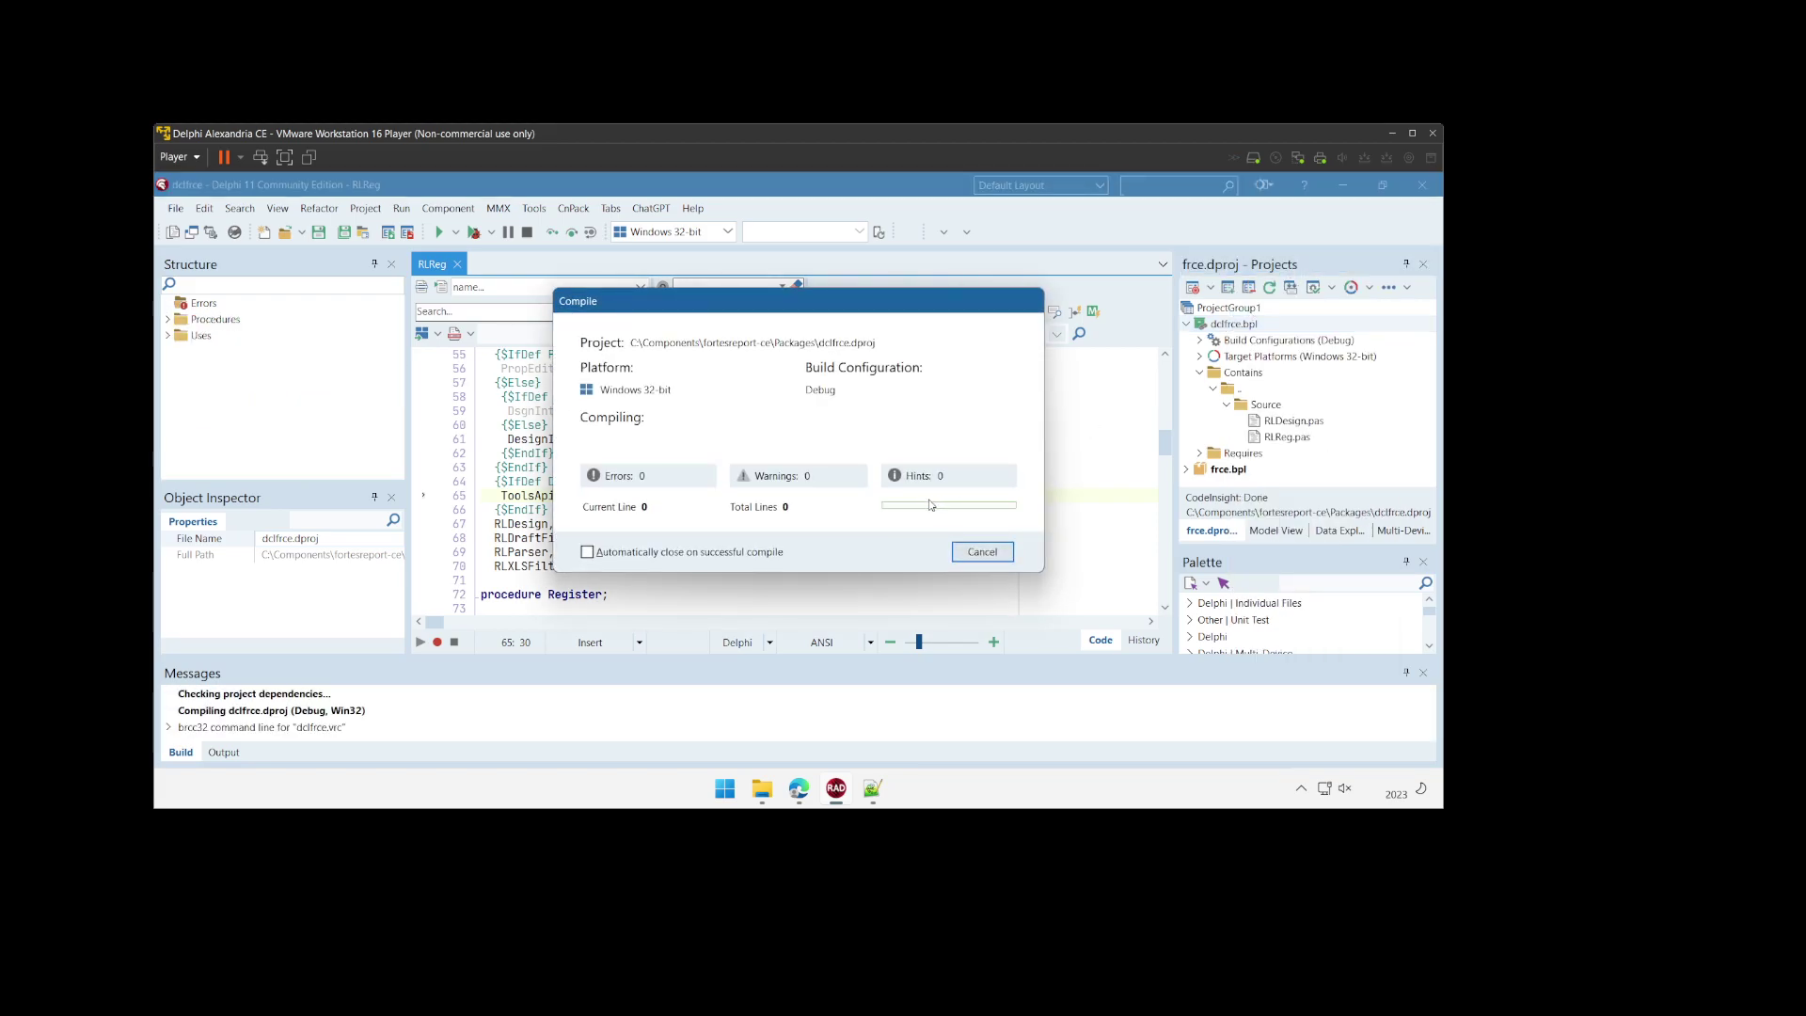
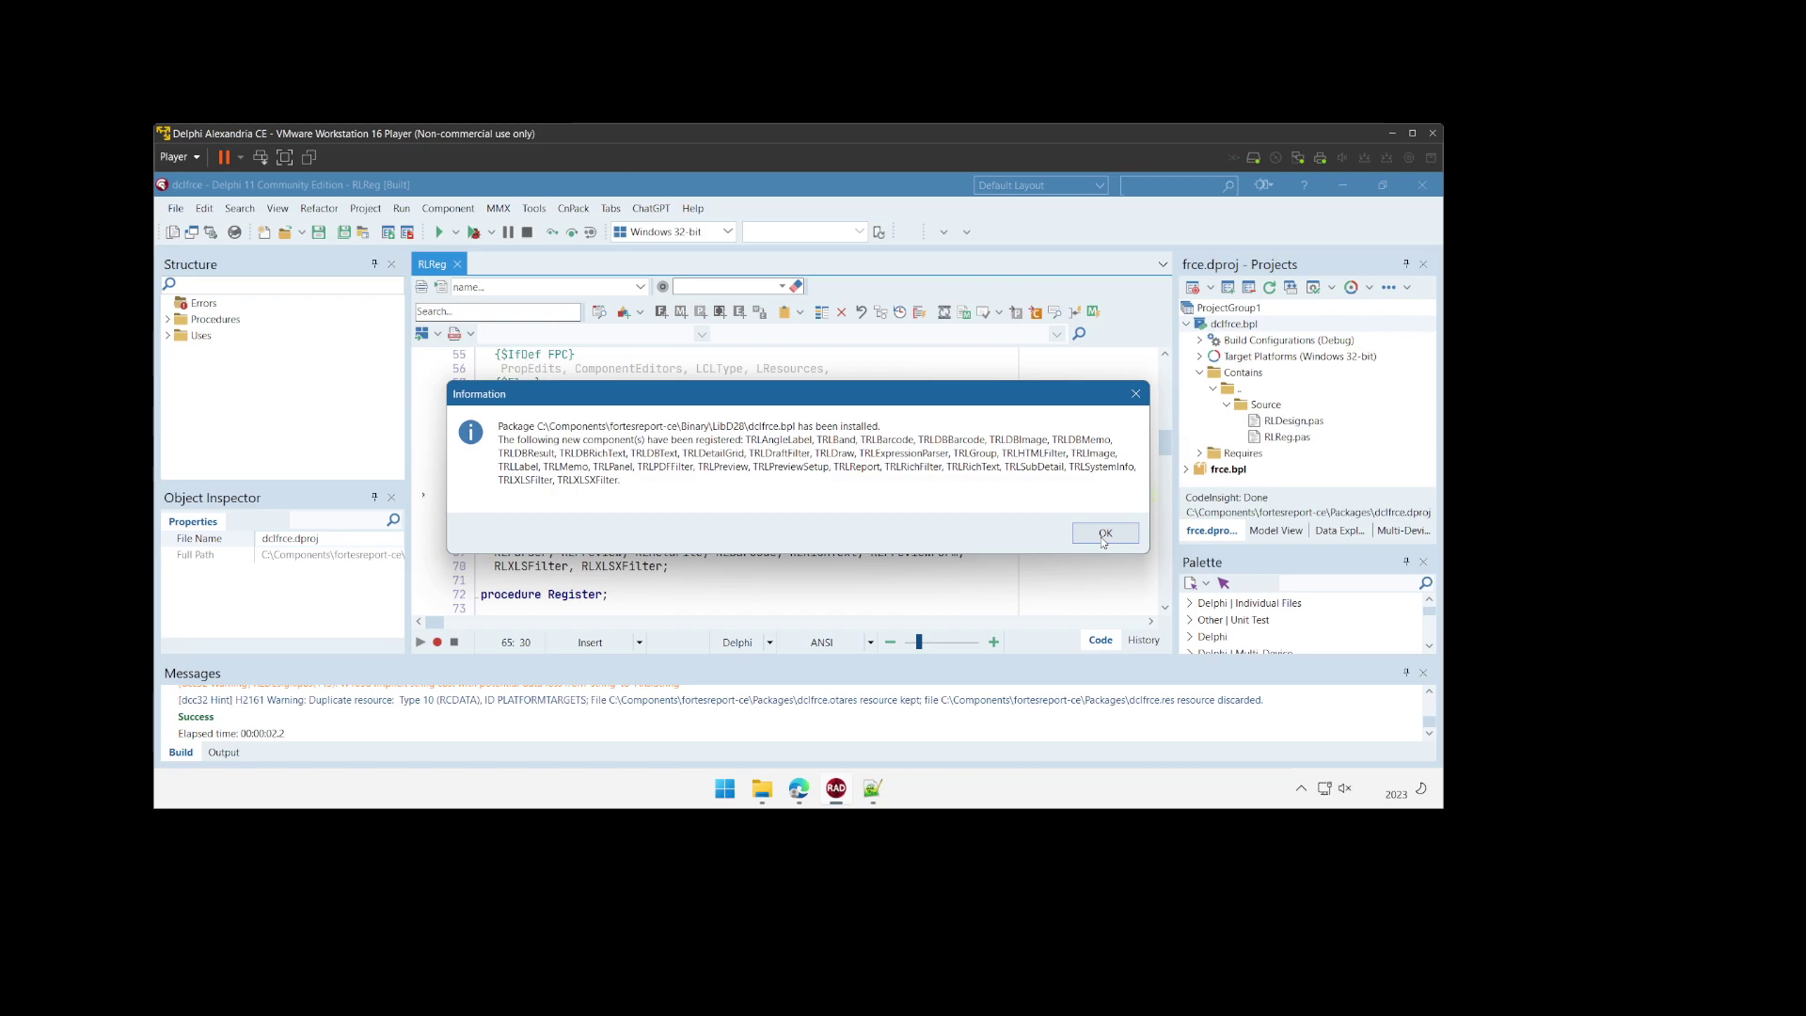
pyautogui.click(1104, 533)
# Step: Check the FortesReport binary folder in the PATH user override of the IDE's environment variables, leaving the variable unchanged
pyautogui.click(534, 208)
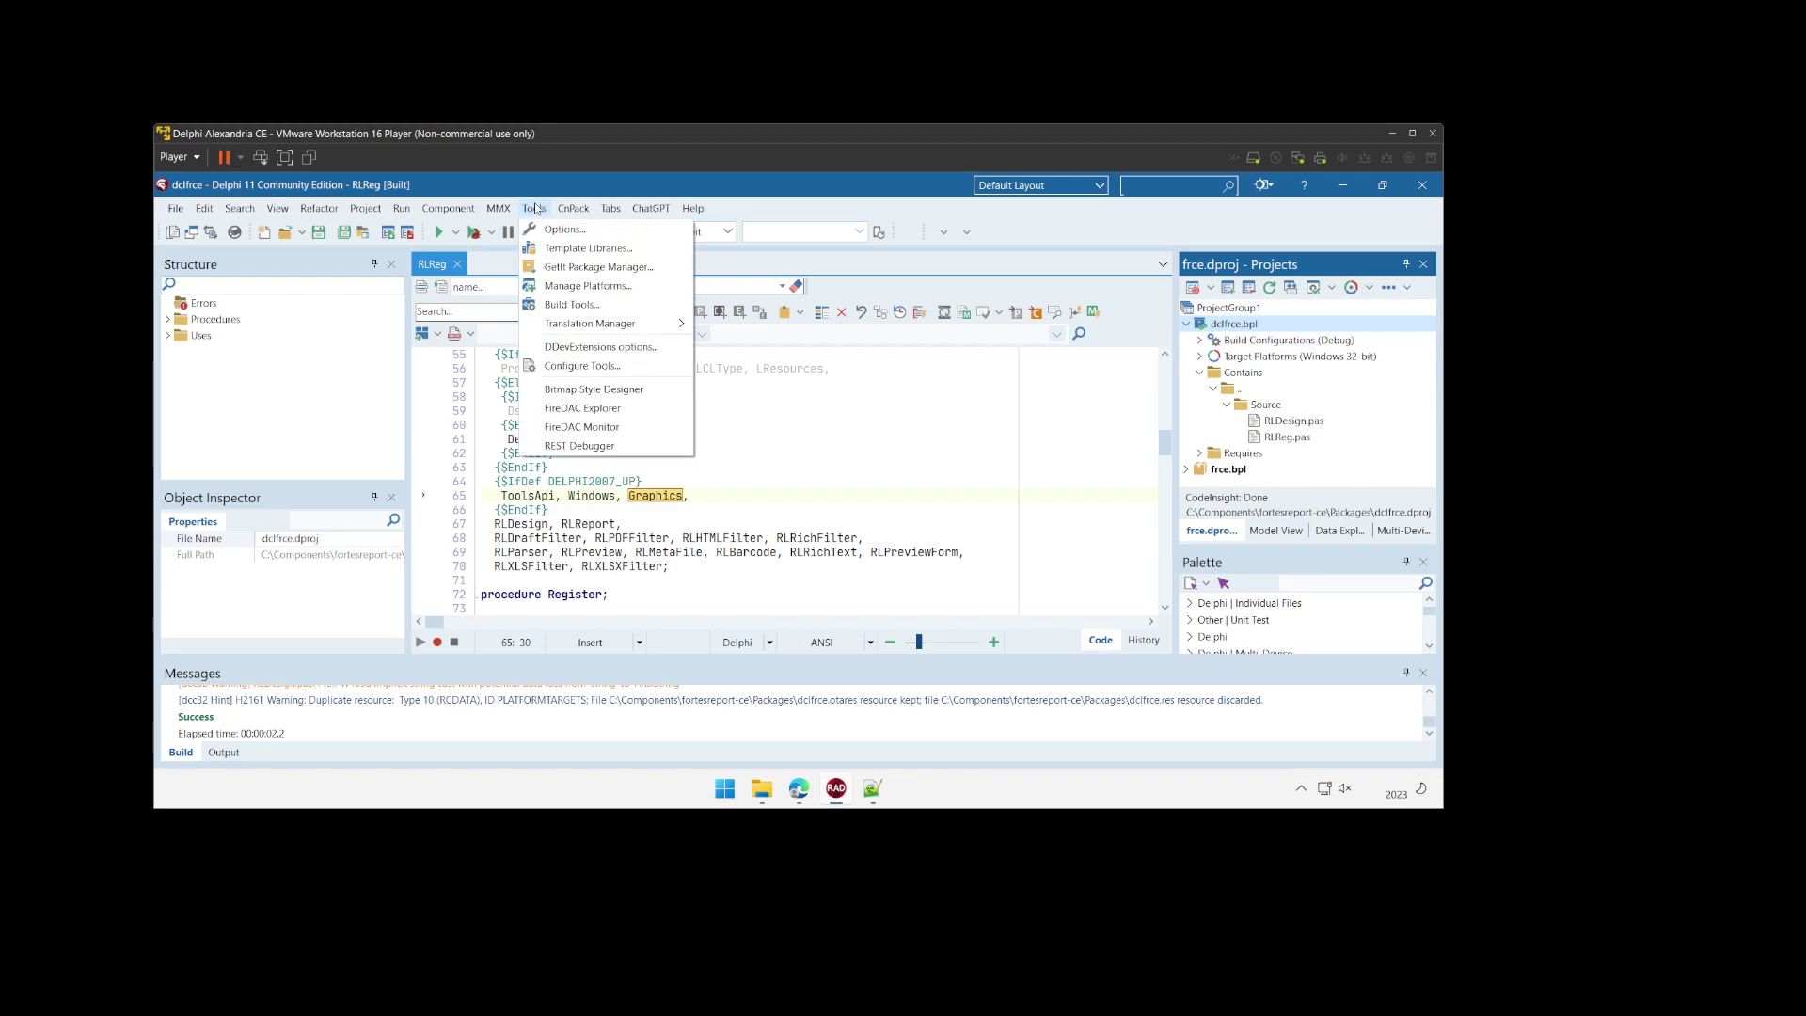
pyautogui.click(551, 235)
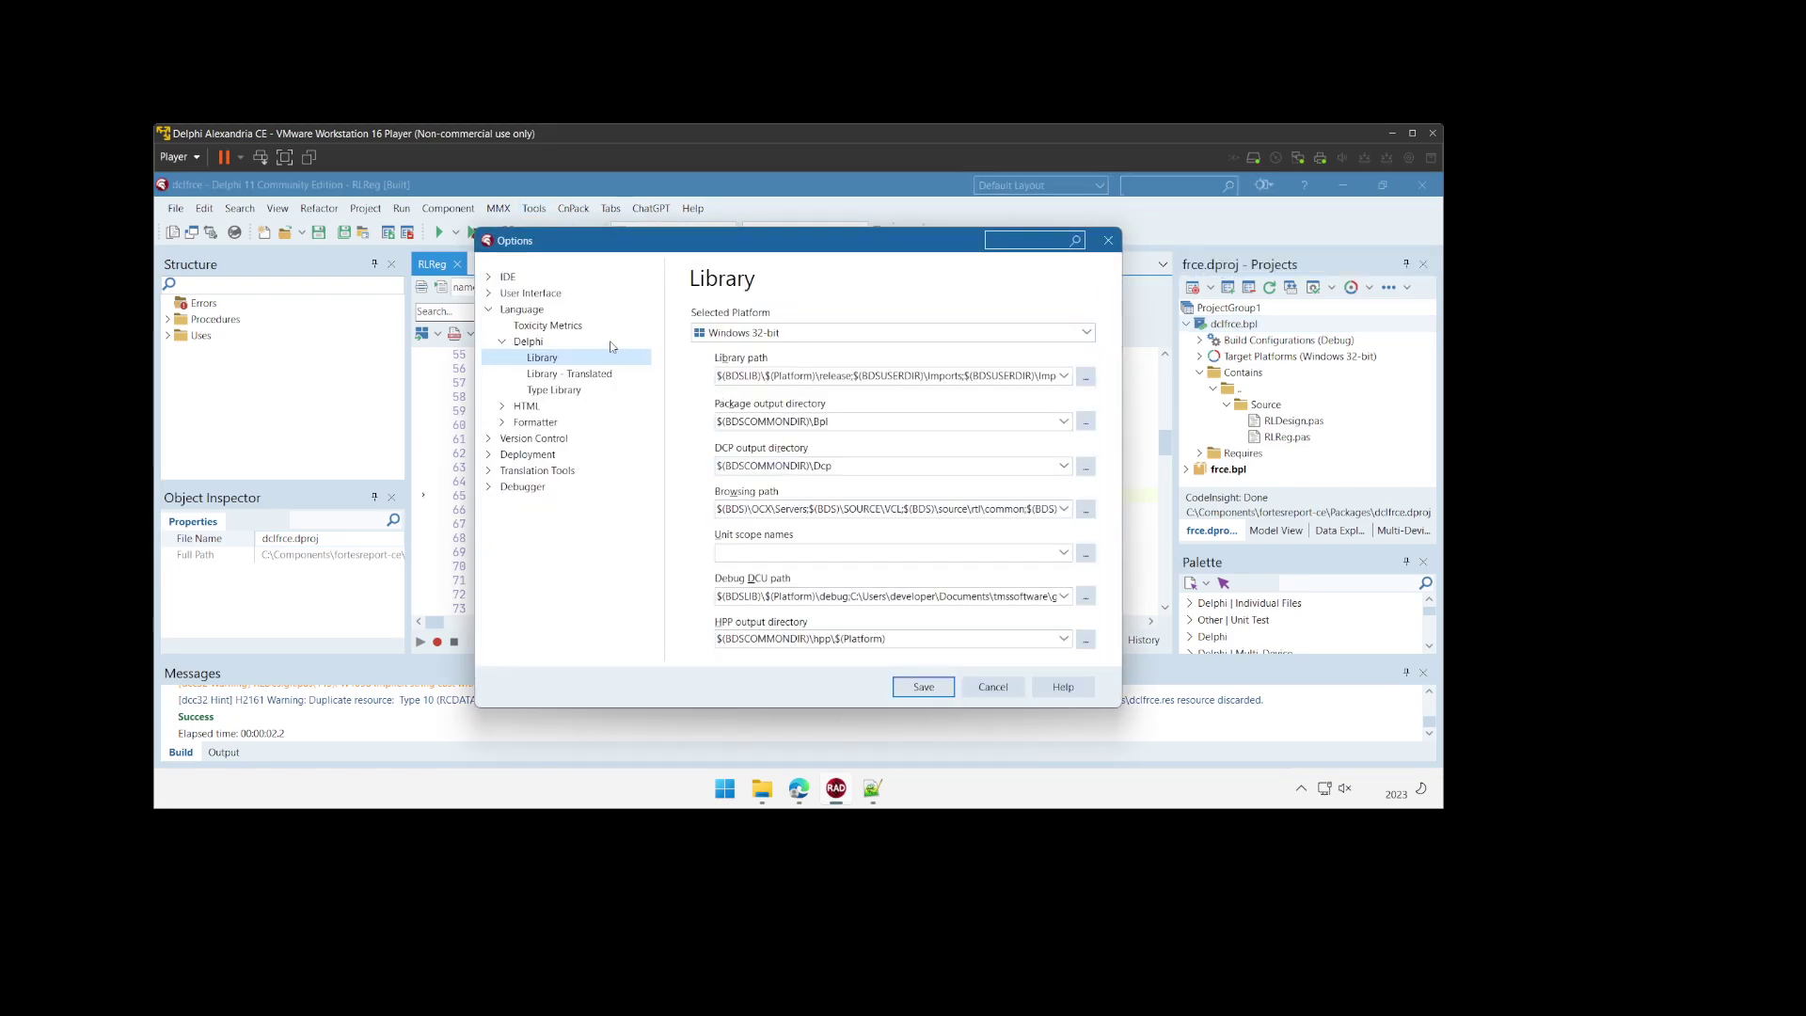
pyautogui.click(487, 277)
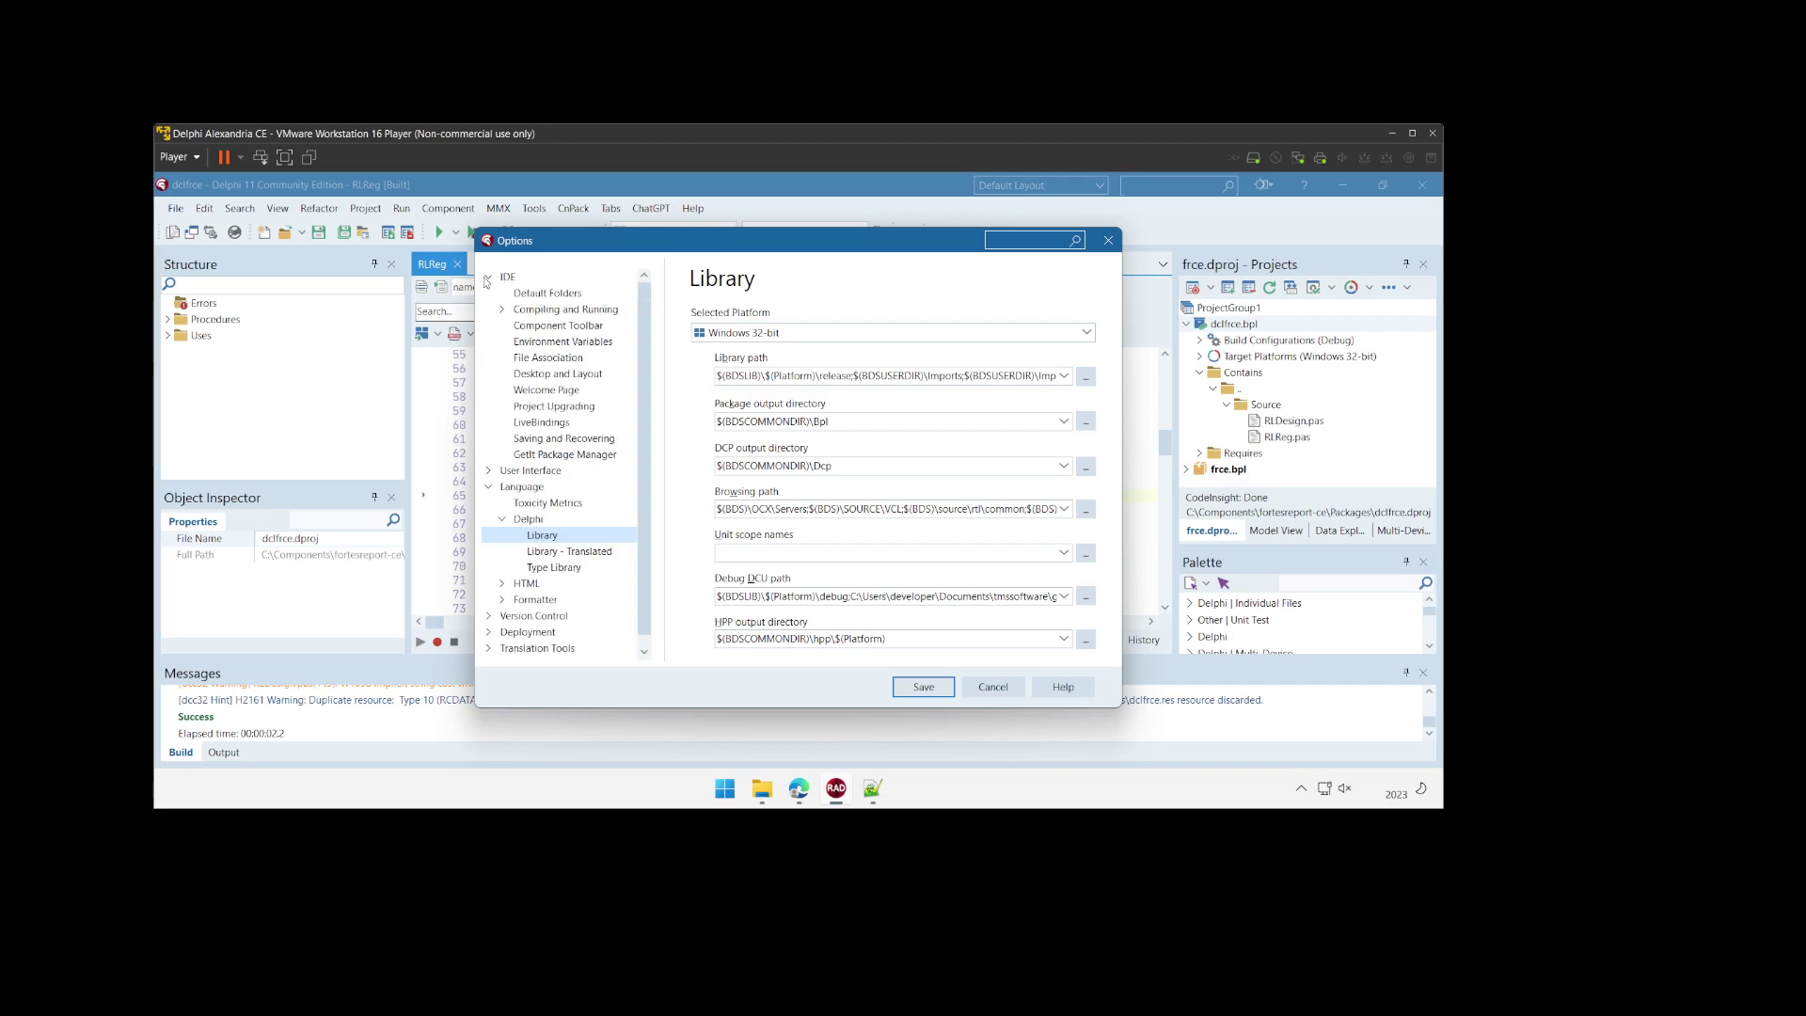
pyautogui.click(561, 343)
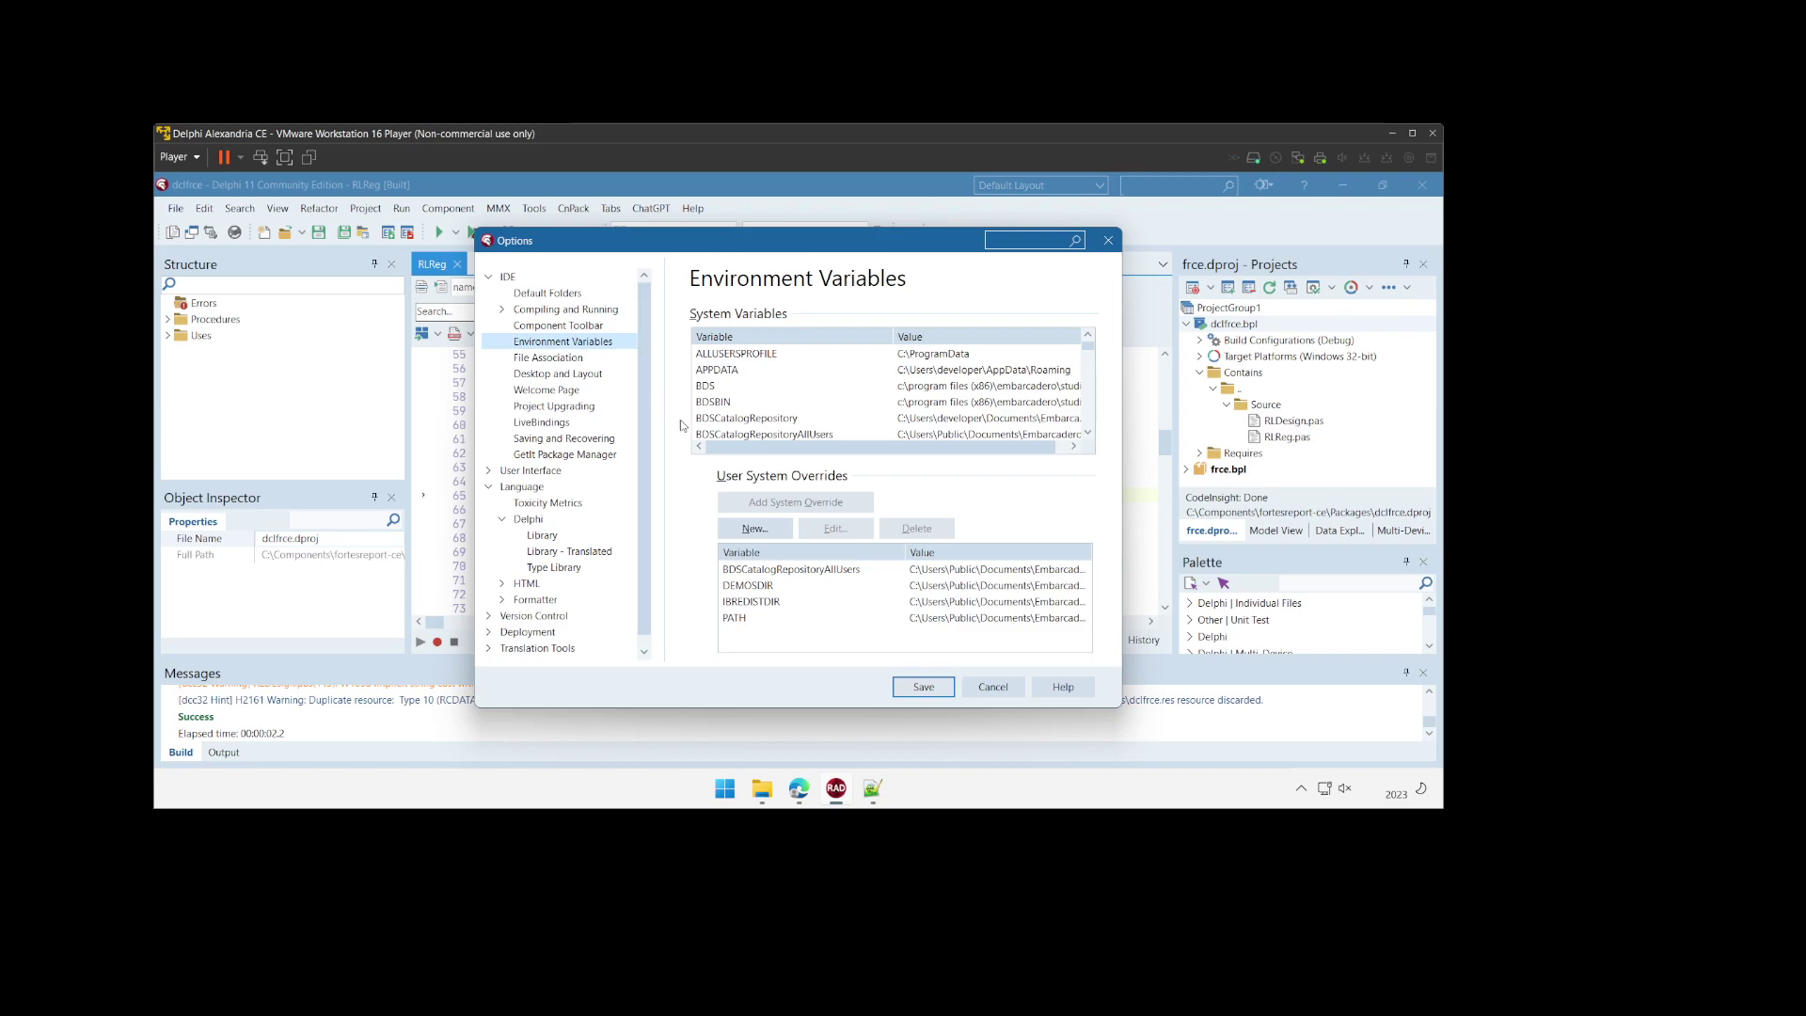
pyautogui.click(730, 618)
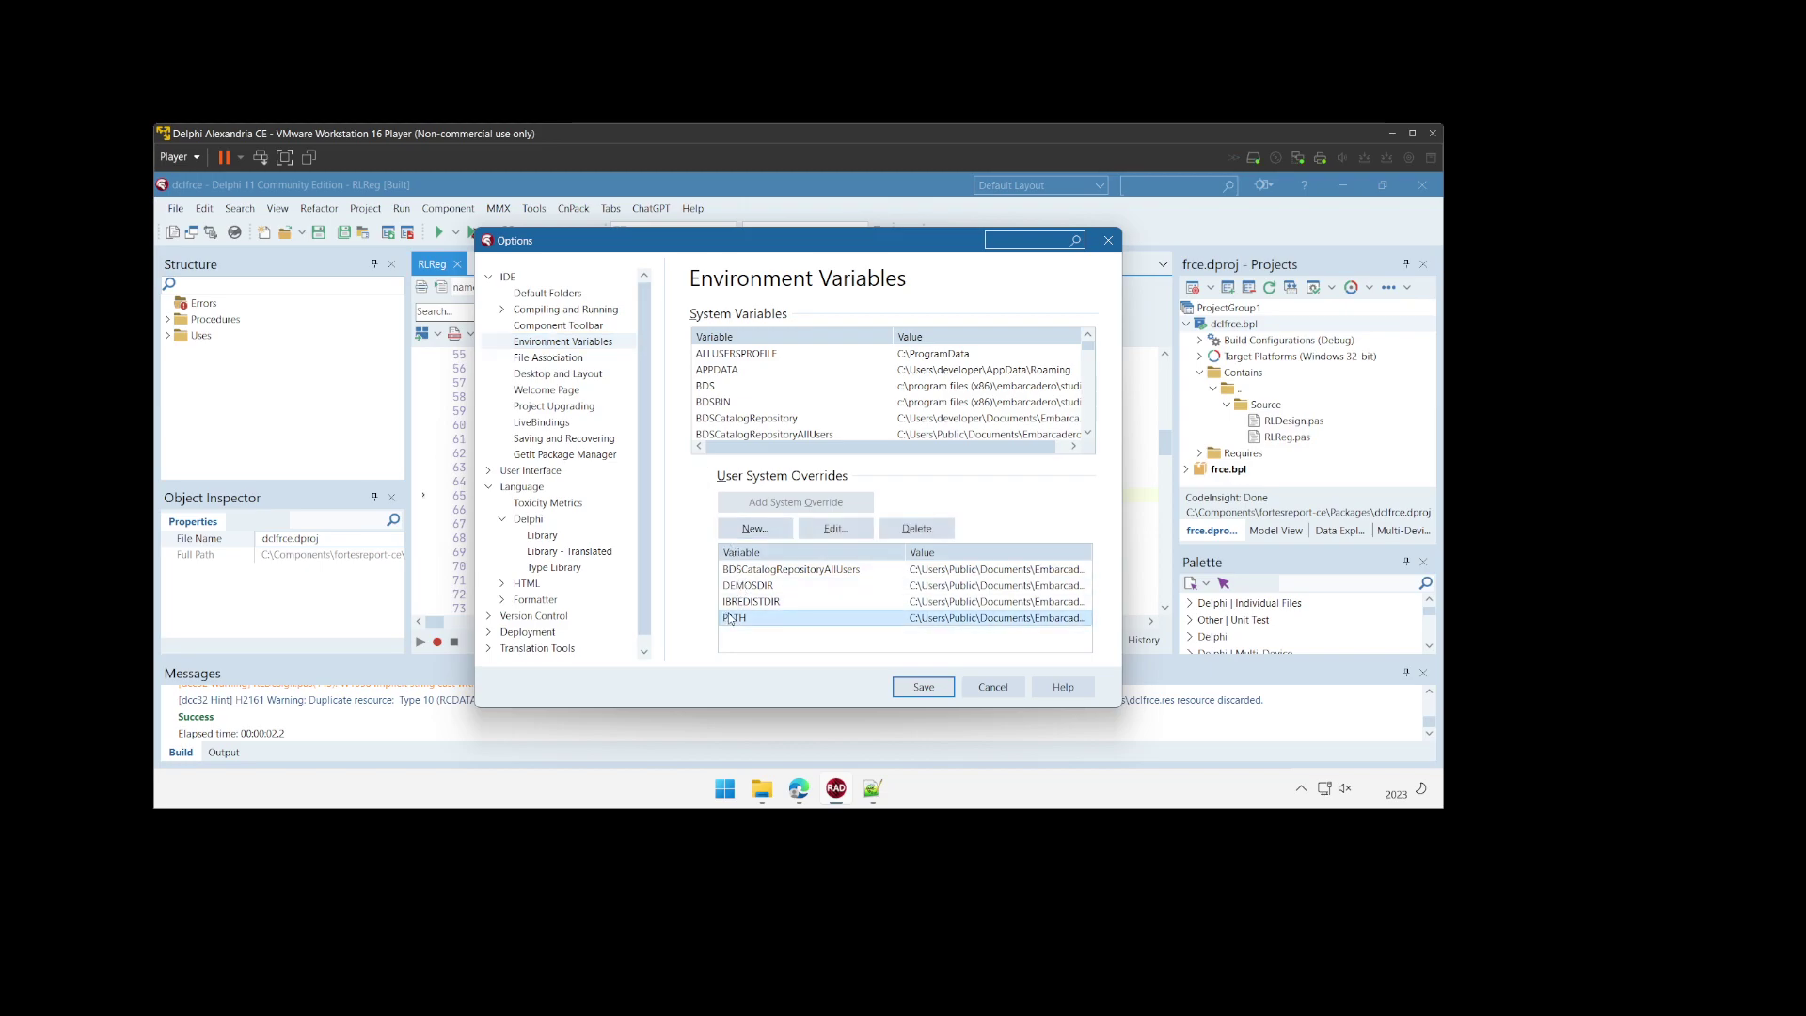
pyautogui.doubleClick(844, 617)
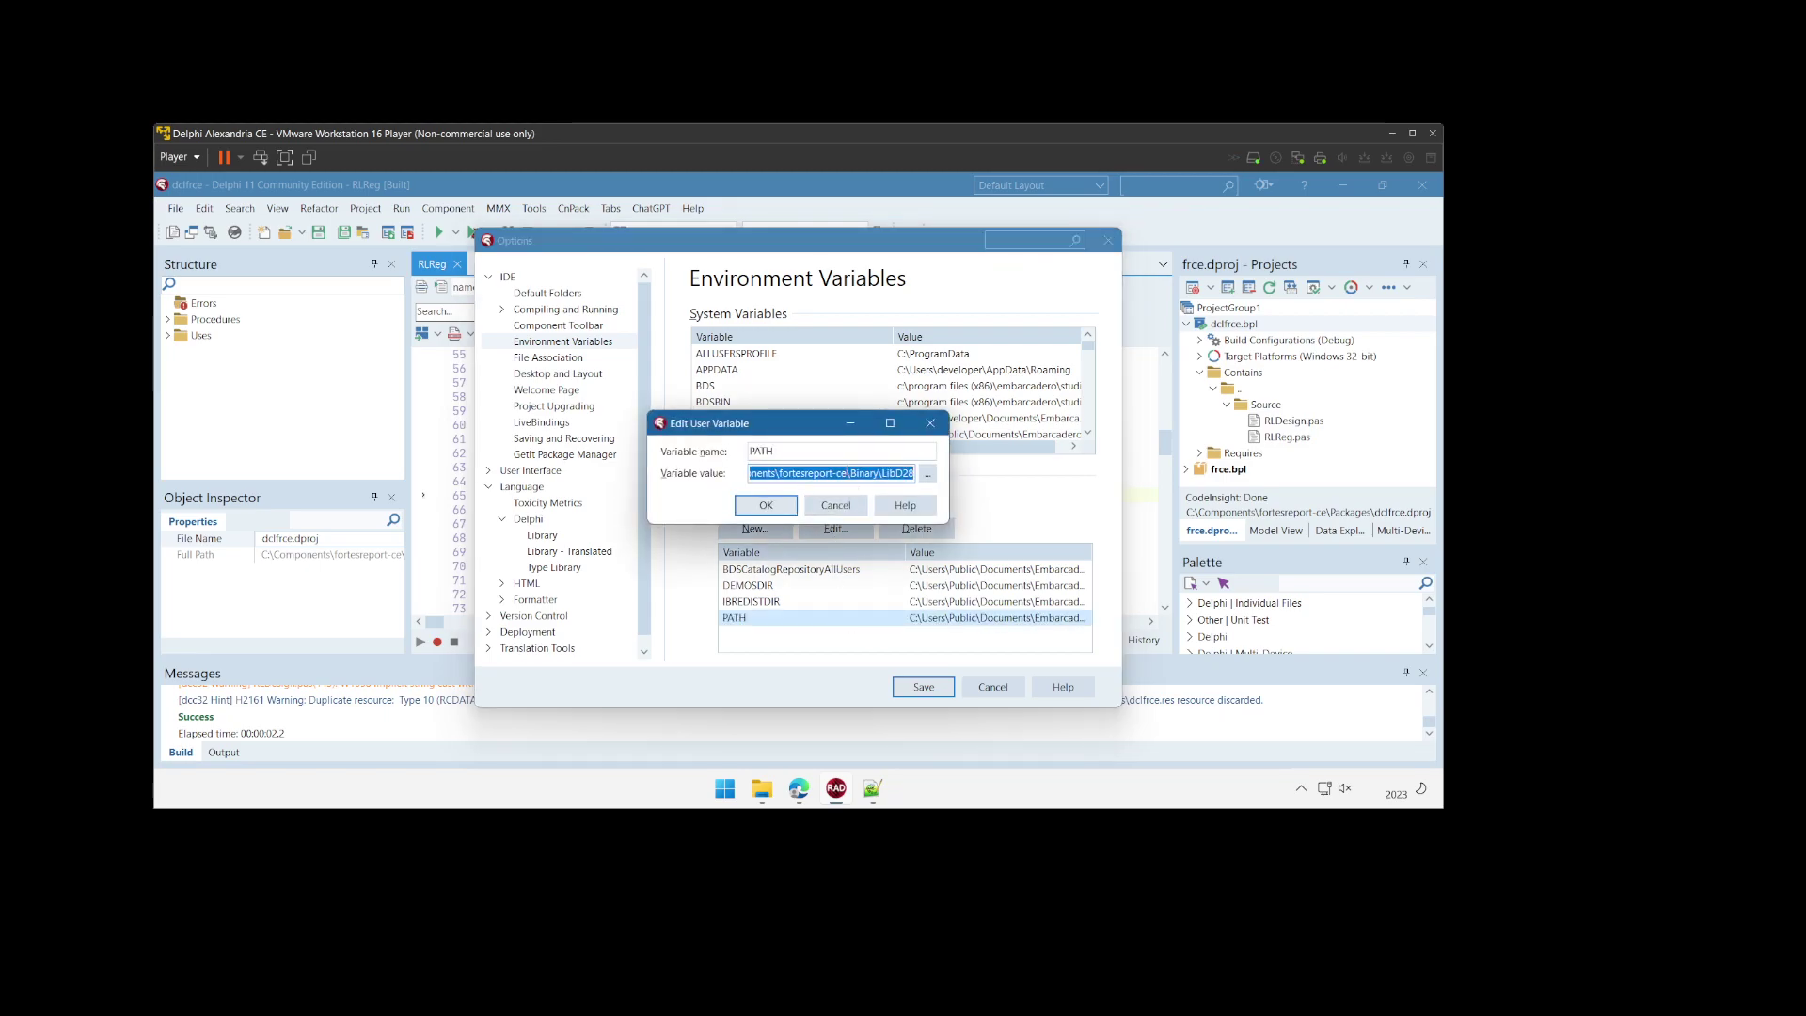
pyautogui.click(846, 470)
pyautogui.moveTo(846, 471); pyautogui.dragTo(911, 480)
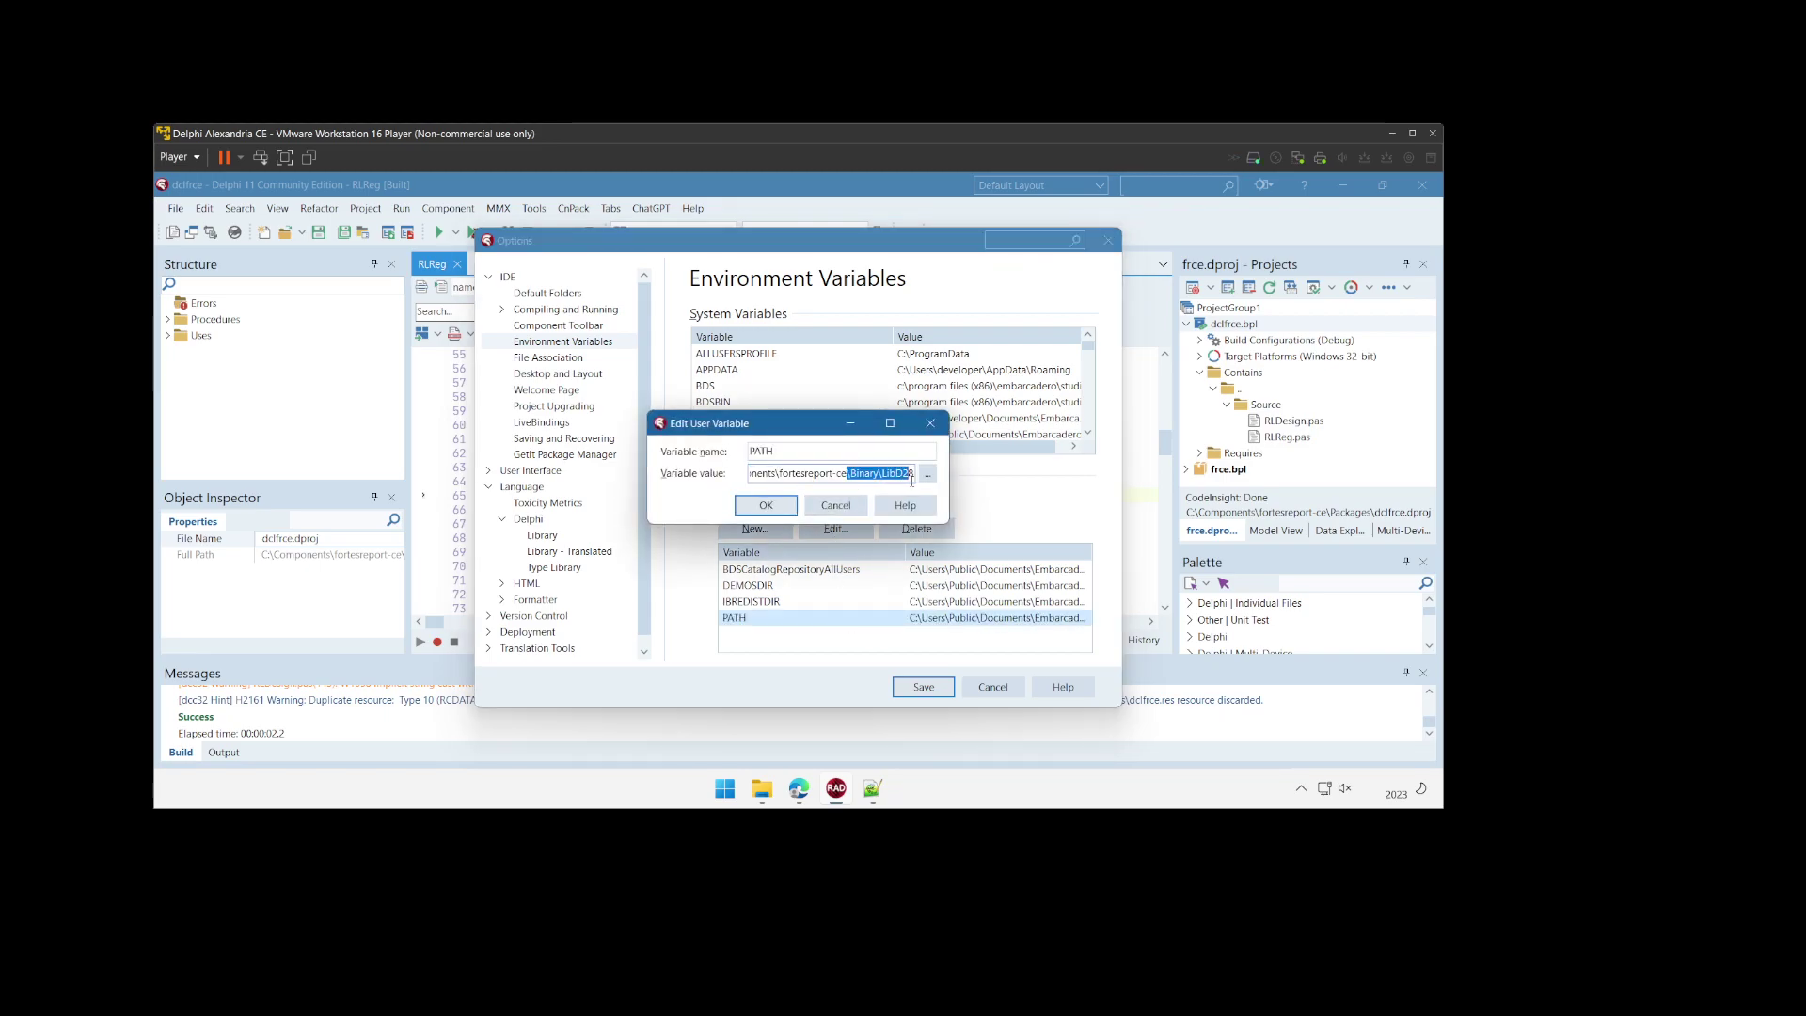
pyautogui.click(835, 506)
# Step: Check the Delphi library's Windows 32-bit browsing paths for the C:\Components\fortesreport-ce\Binary\LibD28 entry
pyautogui.click(569, 536)
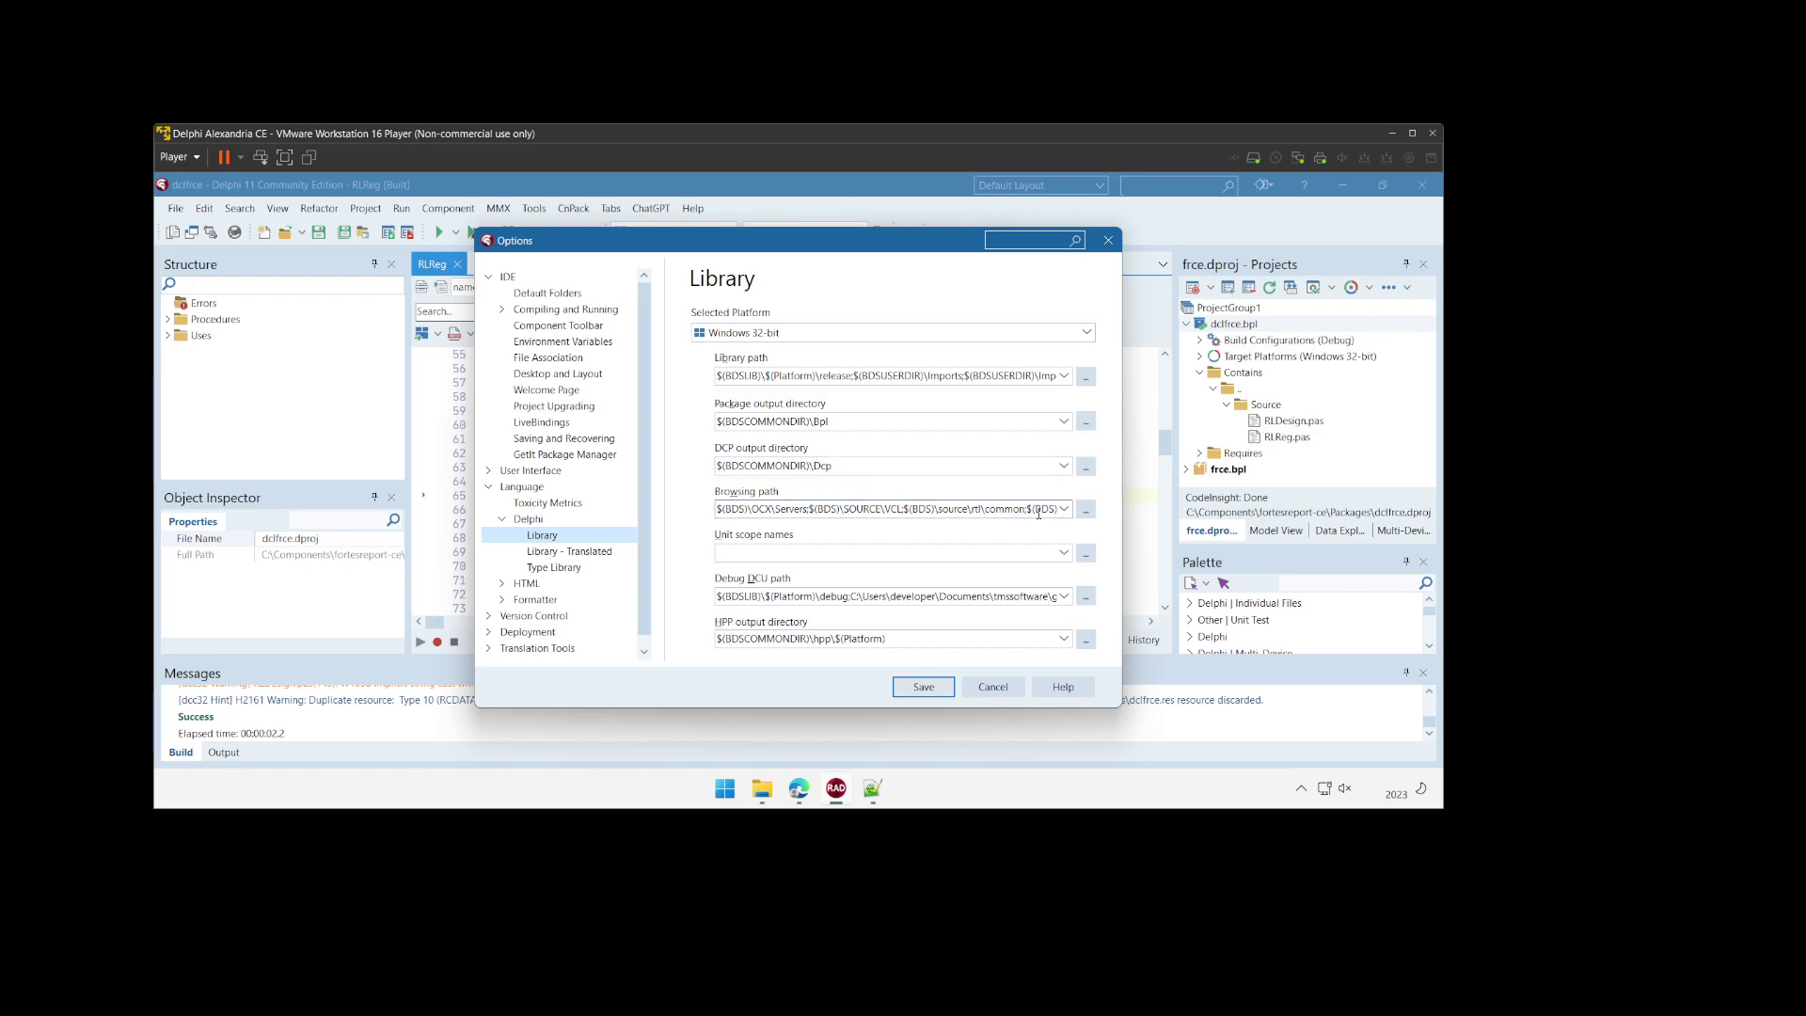
pyautogui.click(1089, 513)
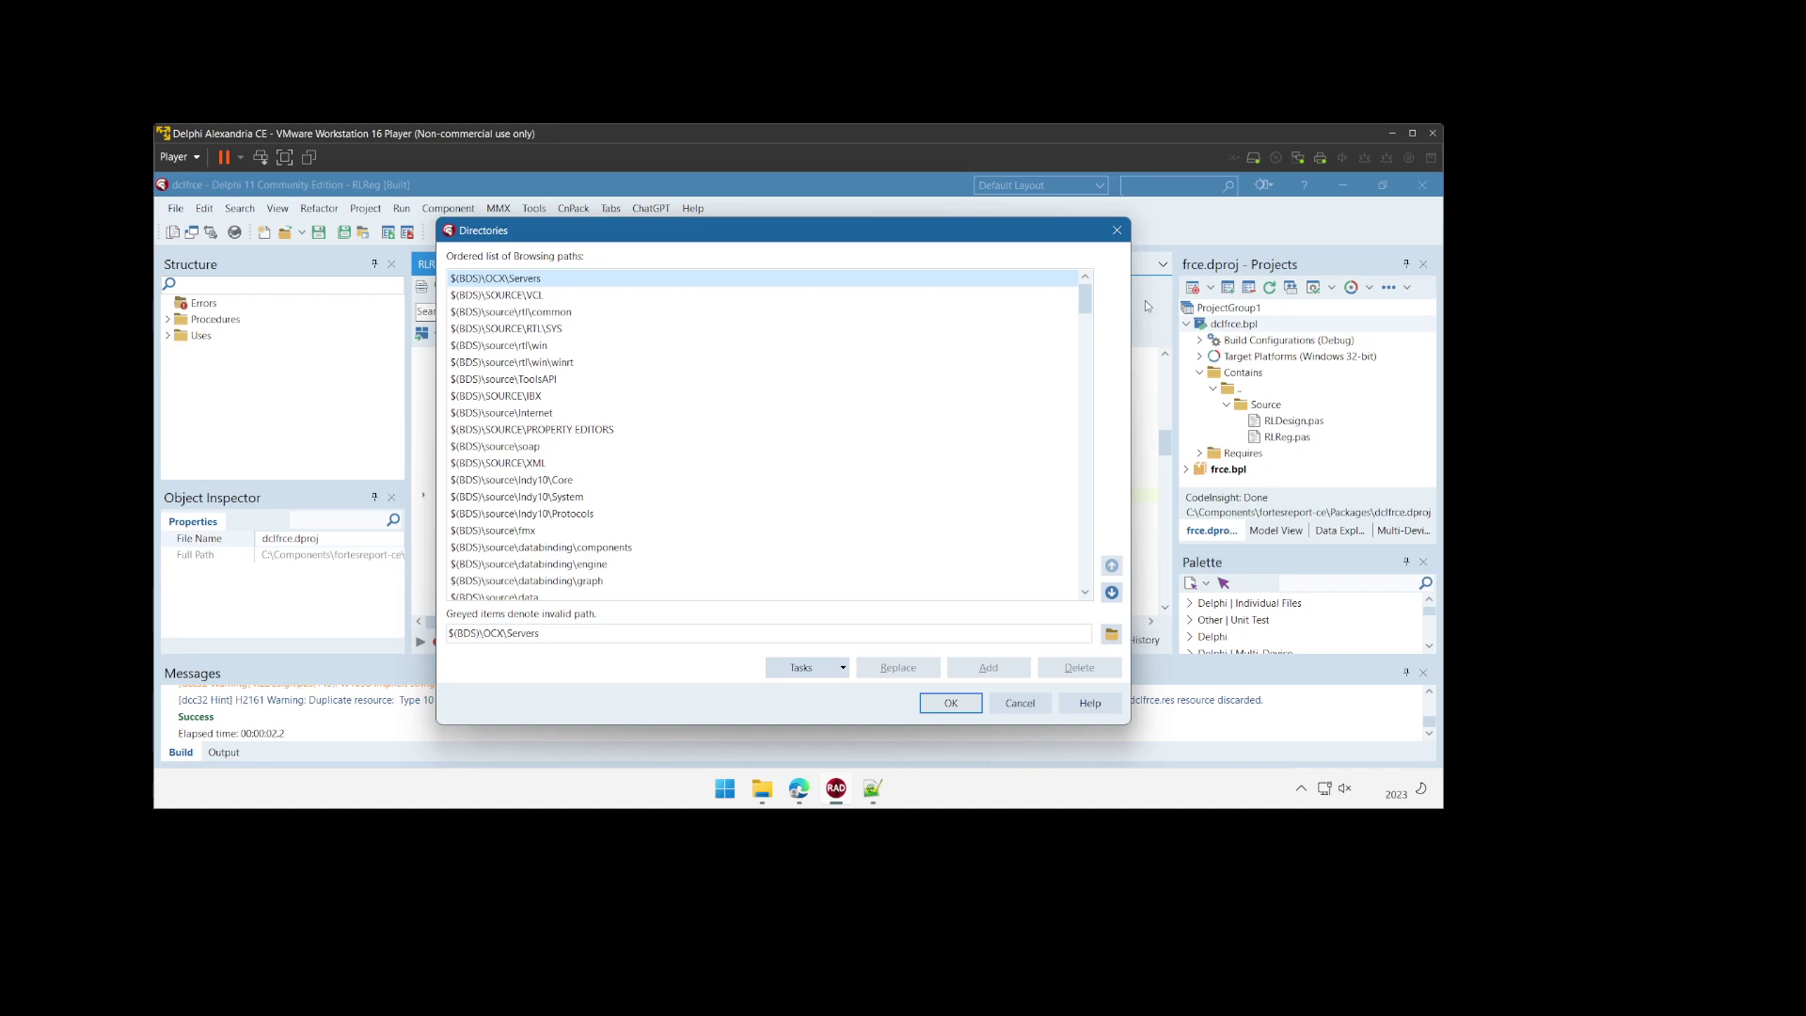
pyautogui.moveTo(1086, 307); pyautogui.dragTo(1089, 326)
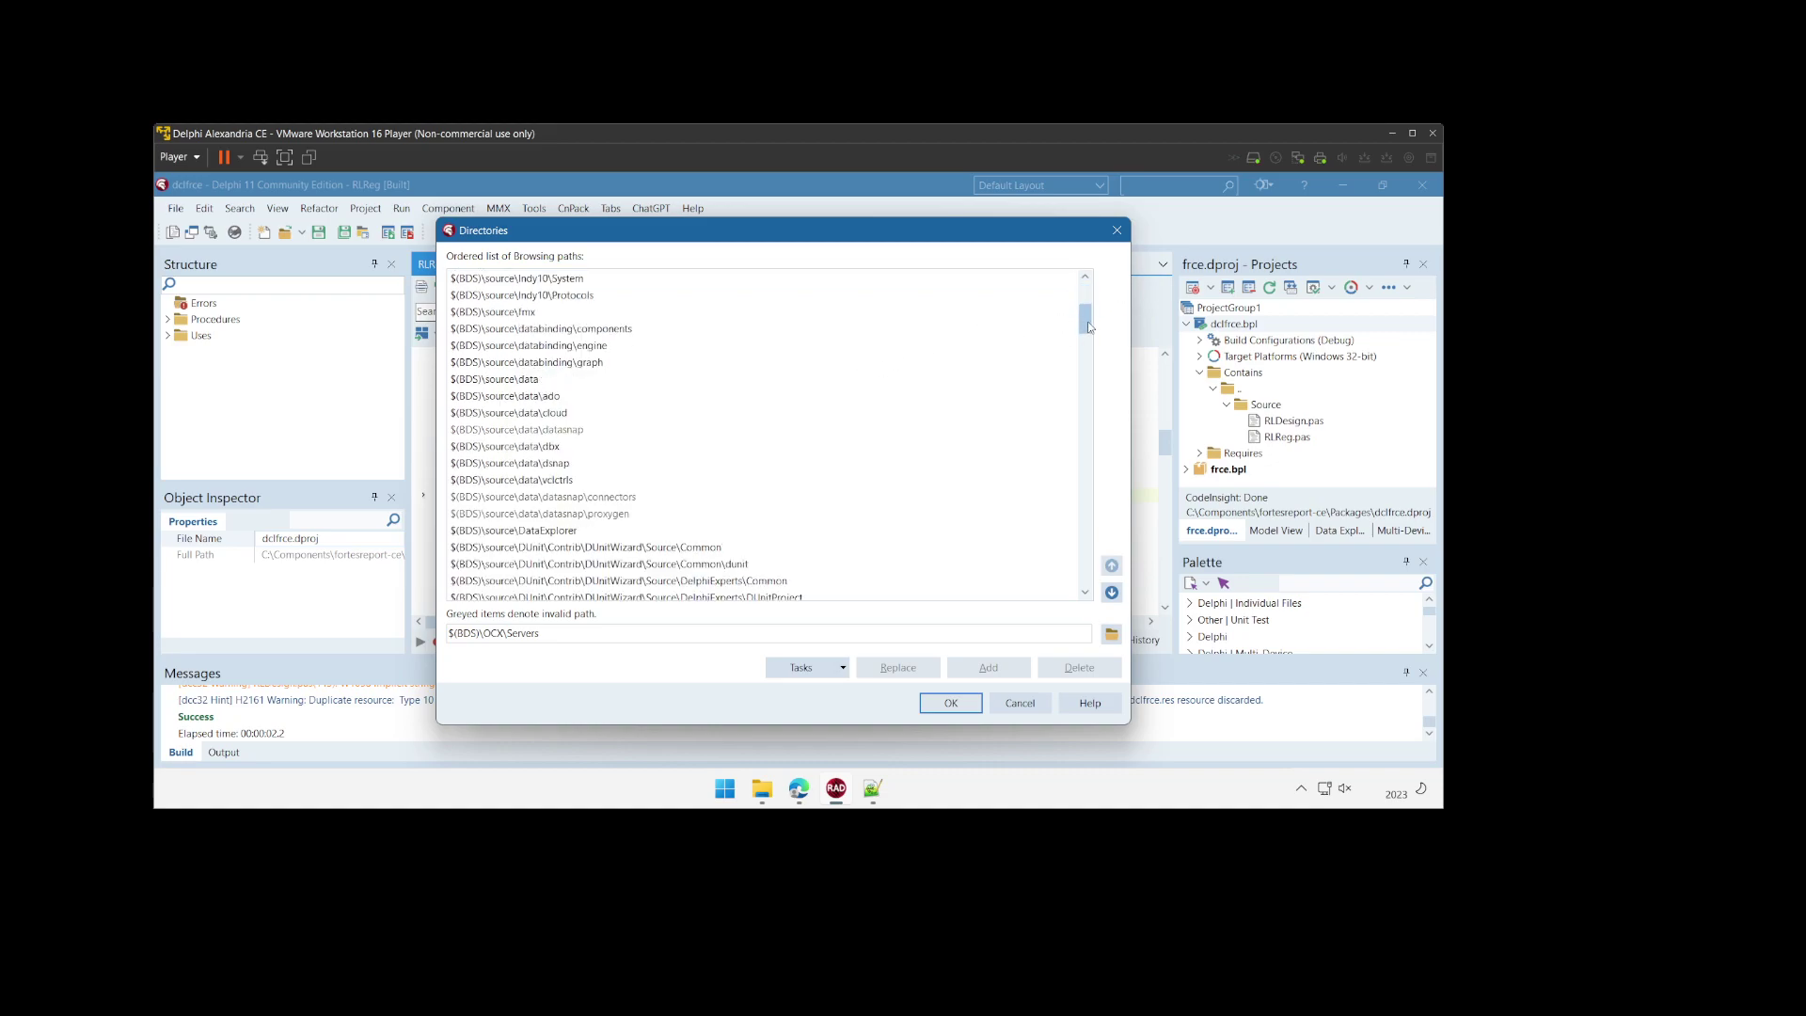
pyautogui.moveTo(1088, 326); pyautogui.dragTo(1055, 375)
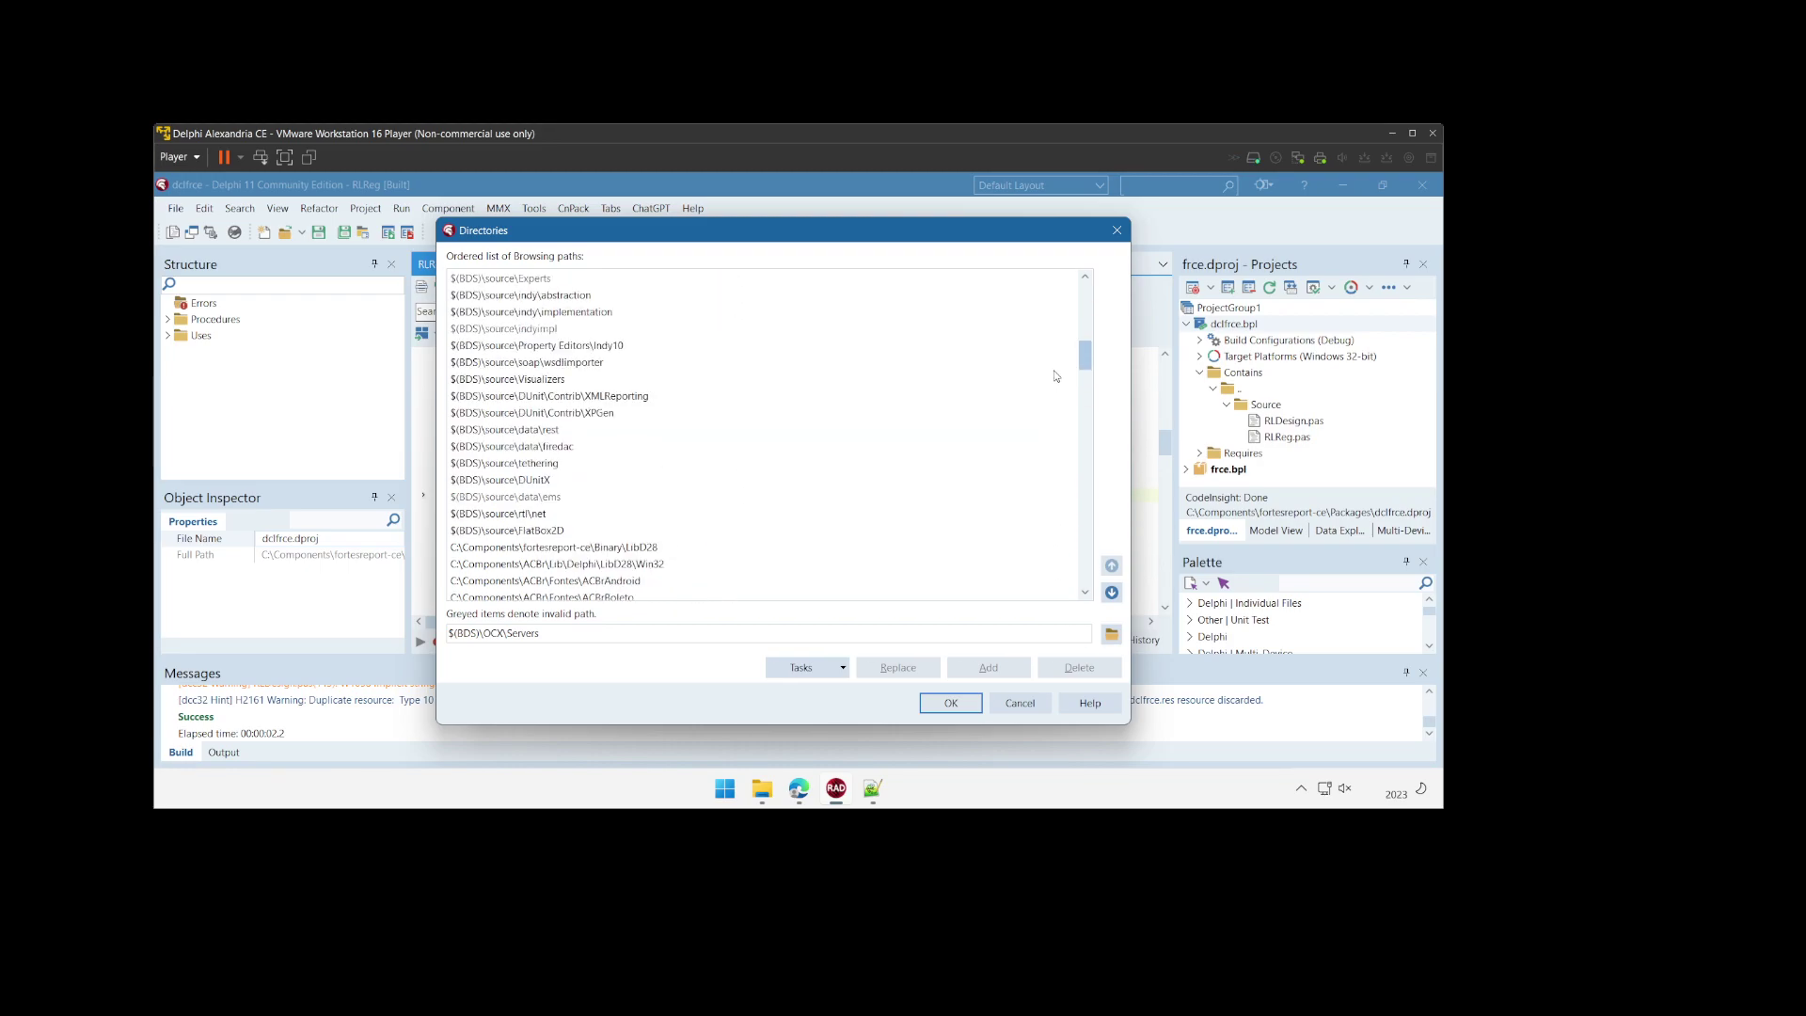
pyautogui.click(700, 553)
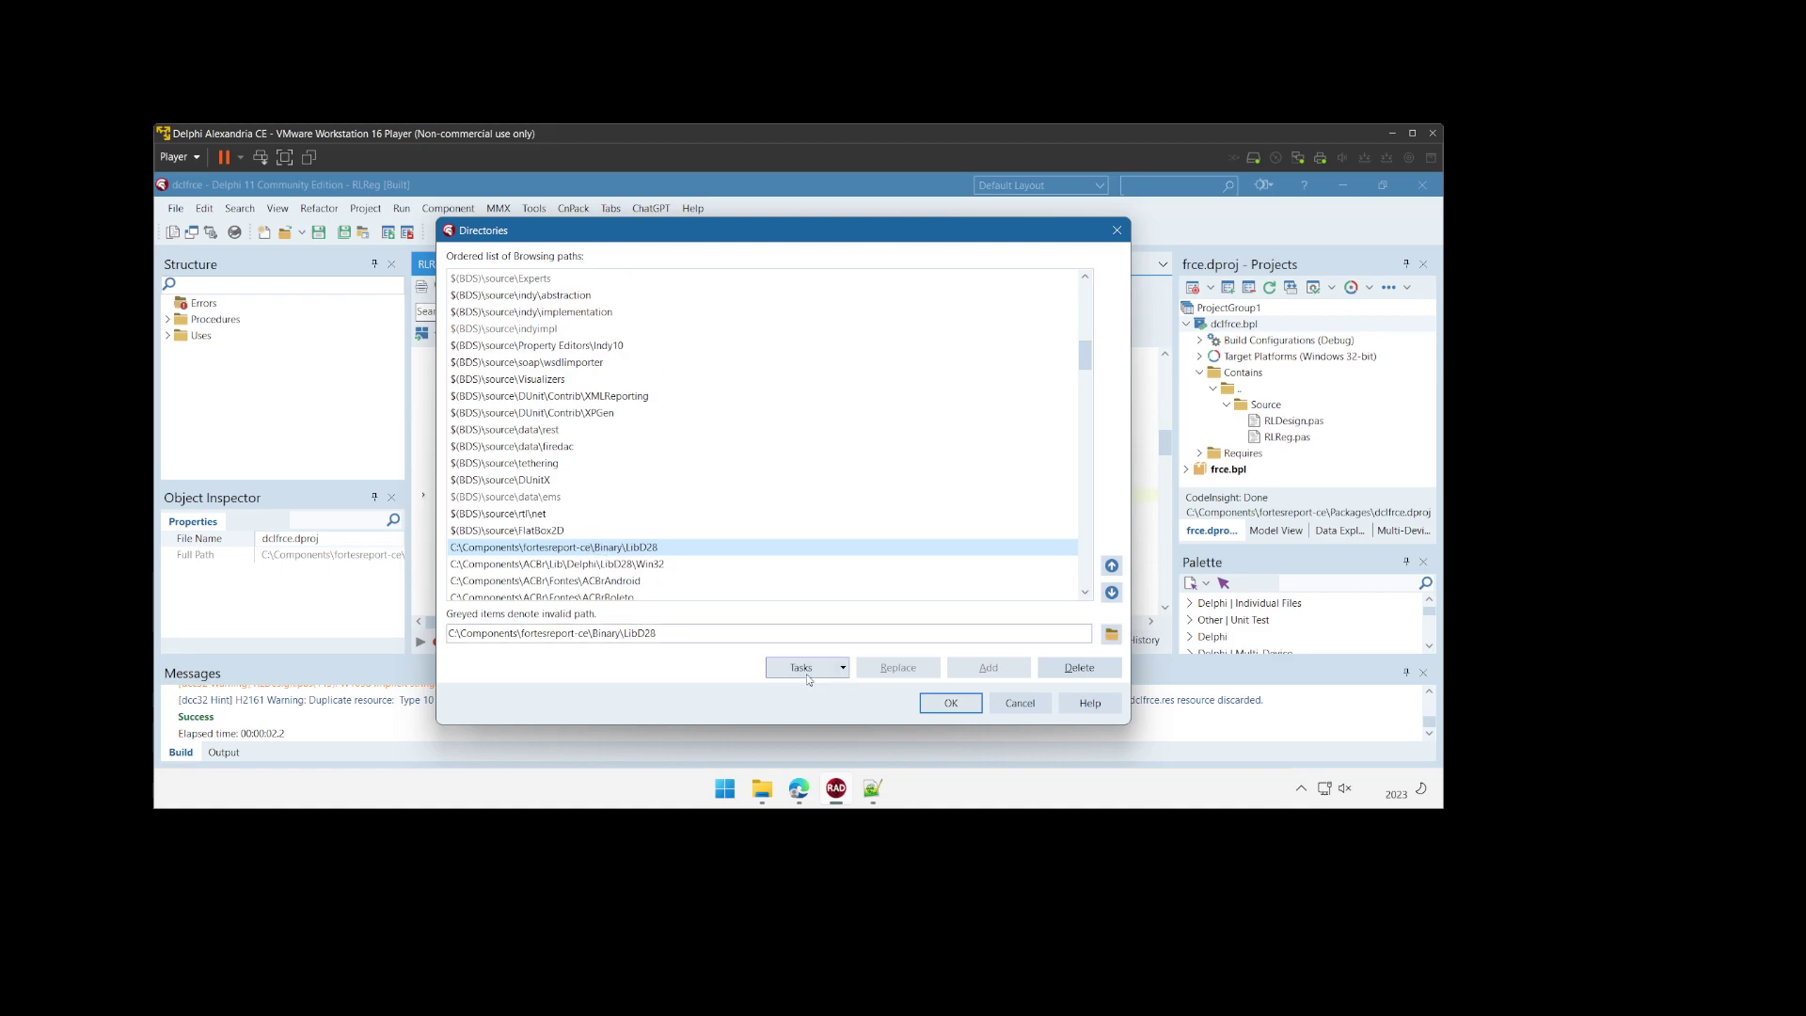
pyautogui.click(661, 565)
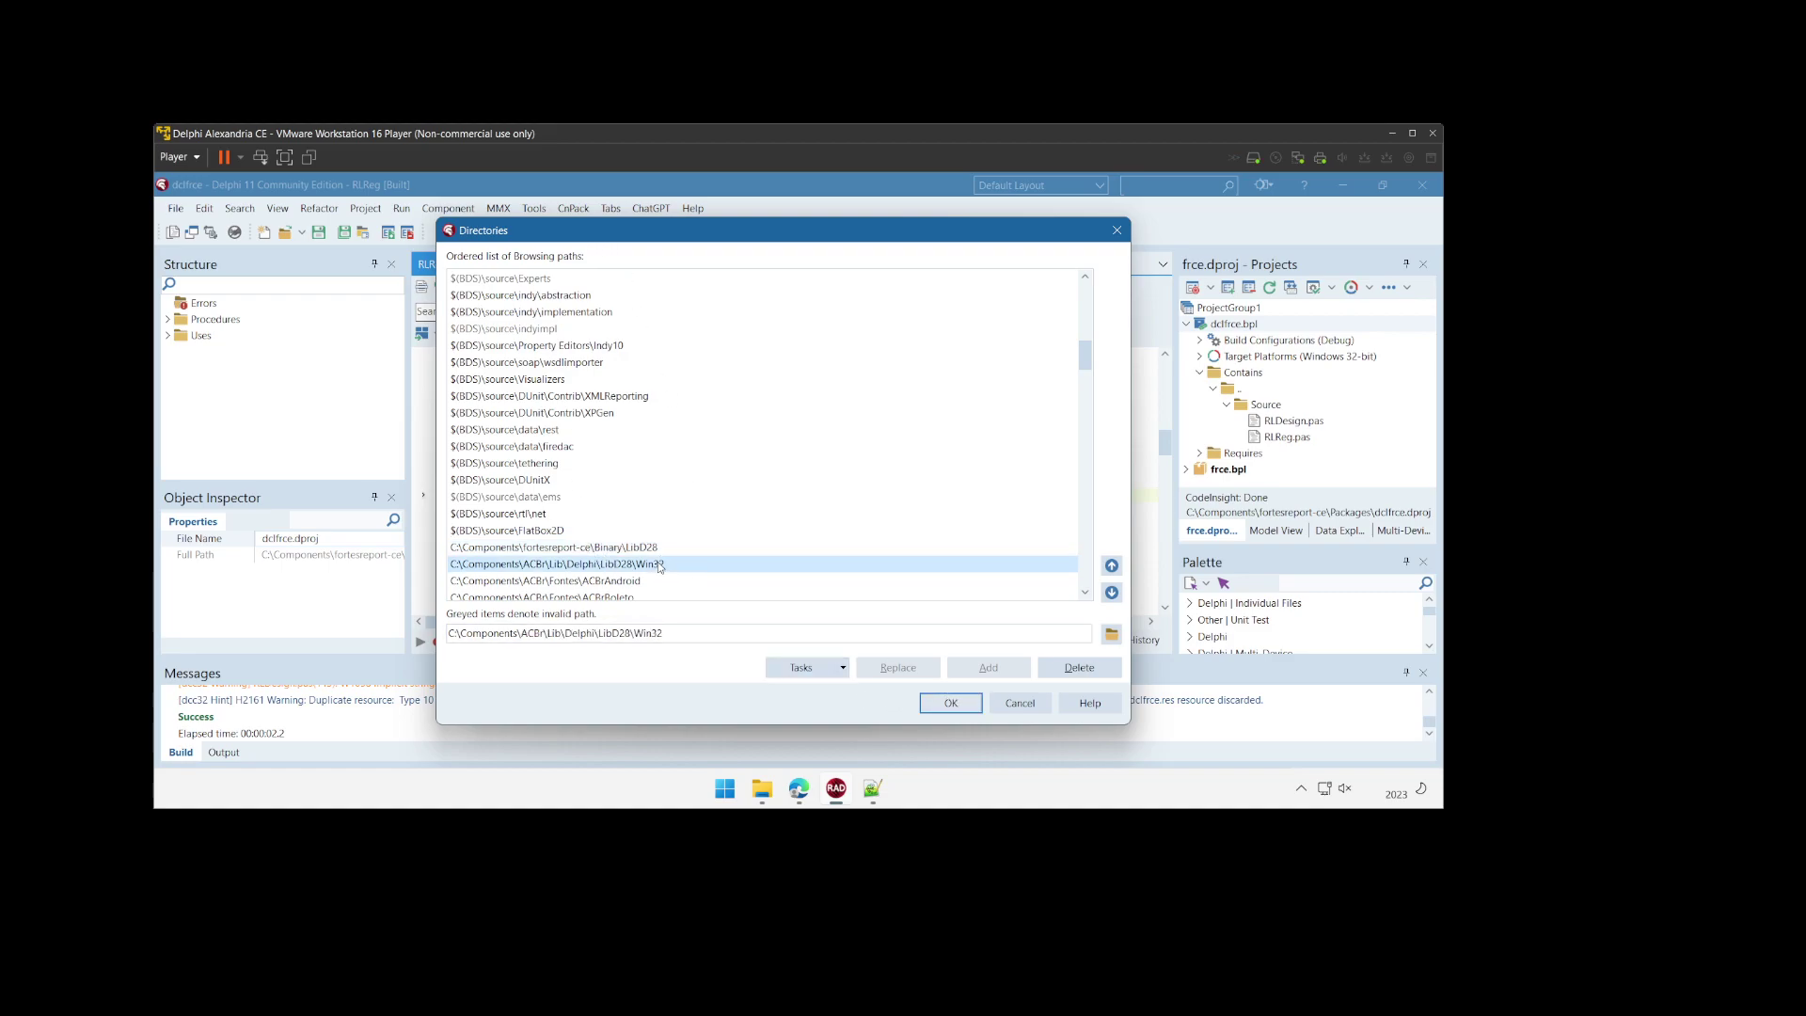
pyautogui.click(656, 550)
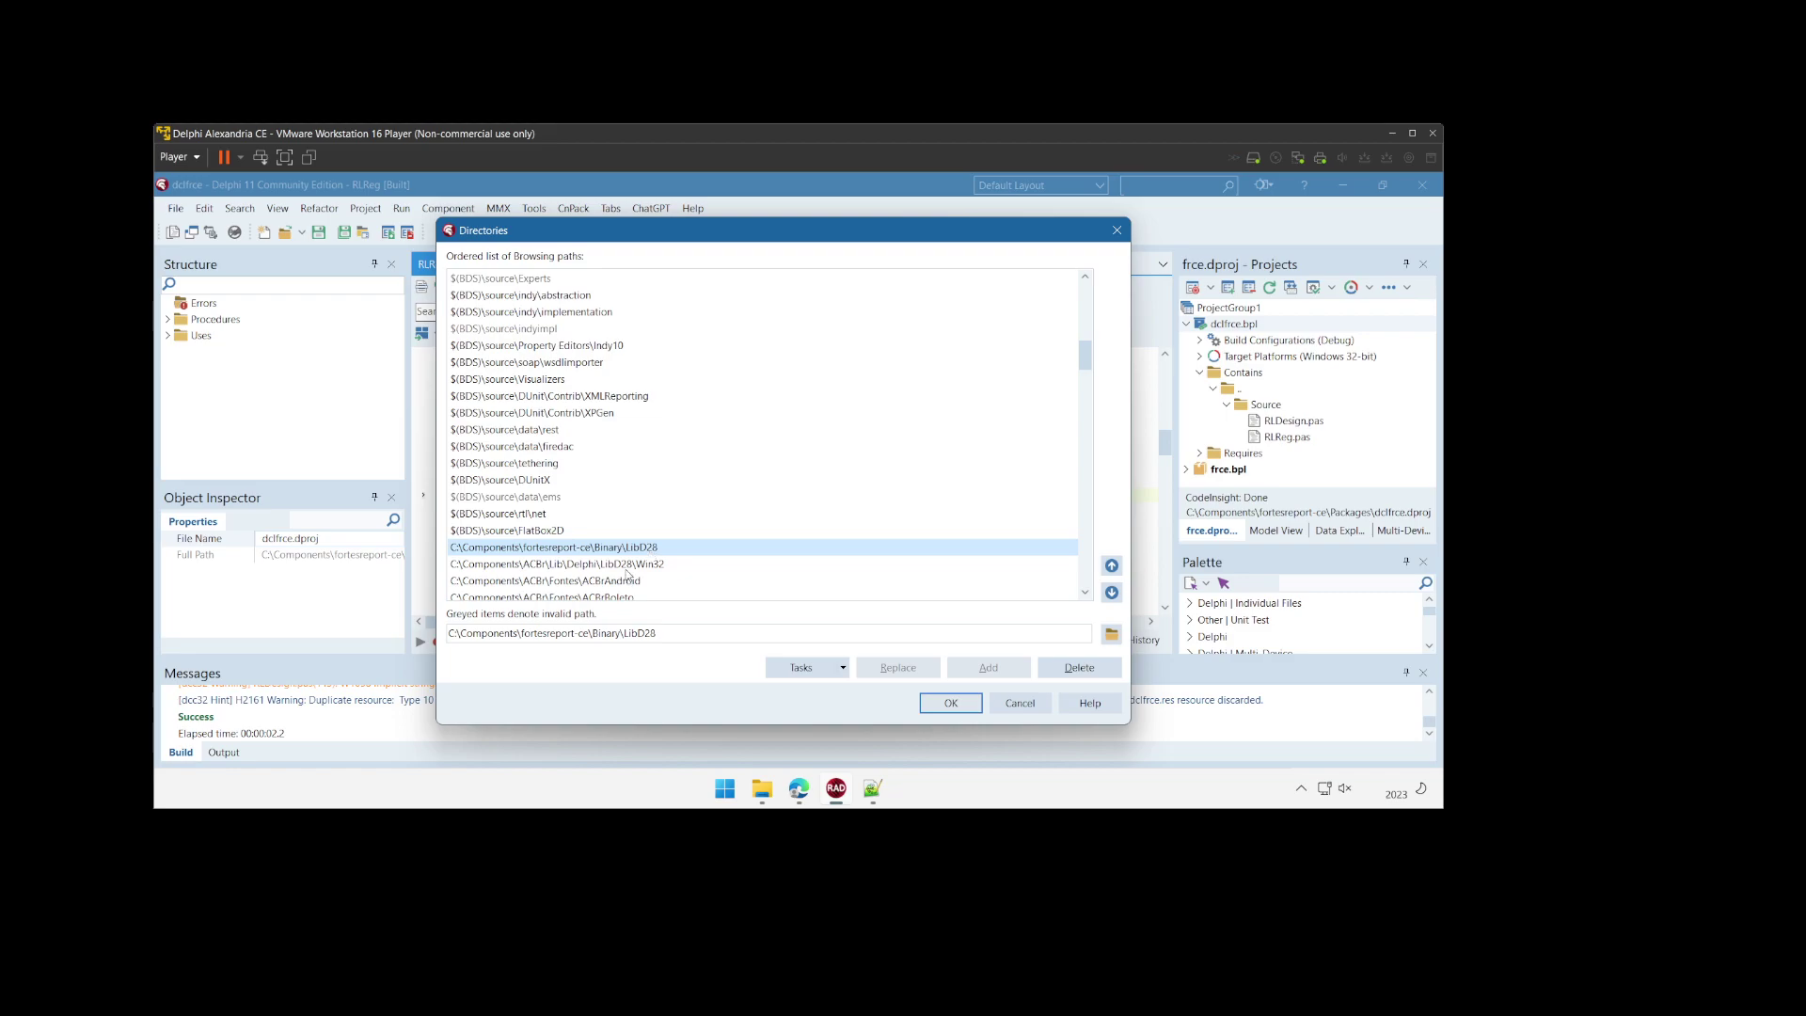
pyautogui.click(951, 703)
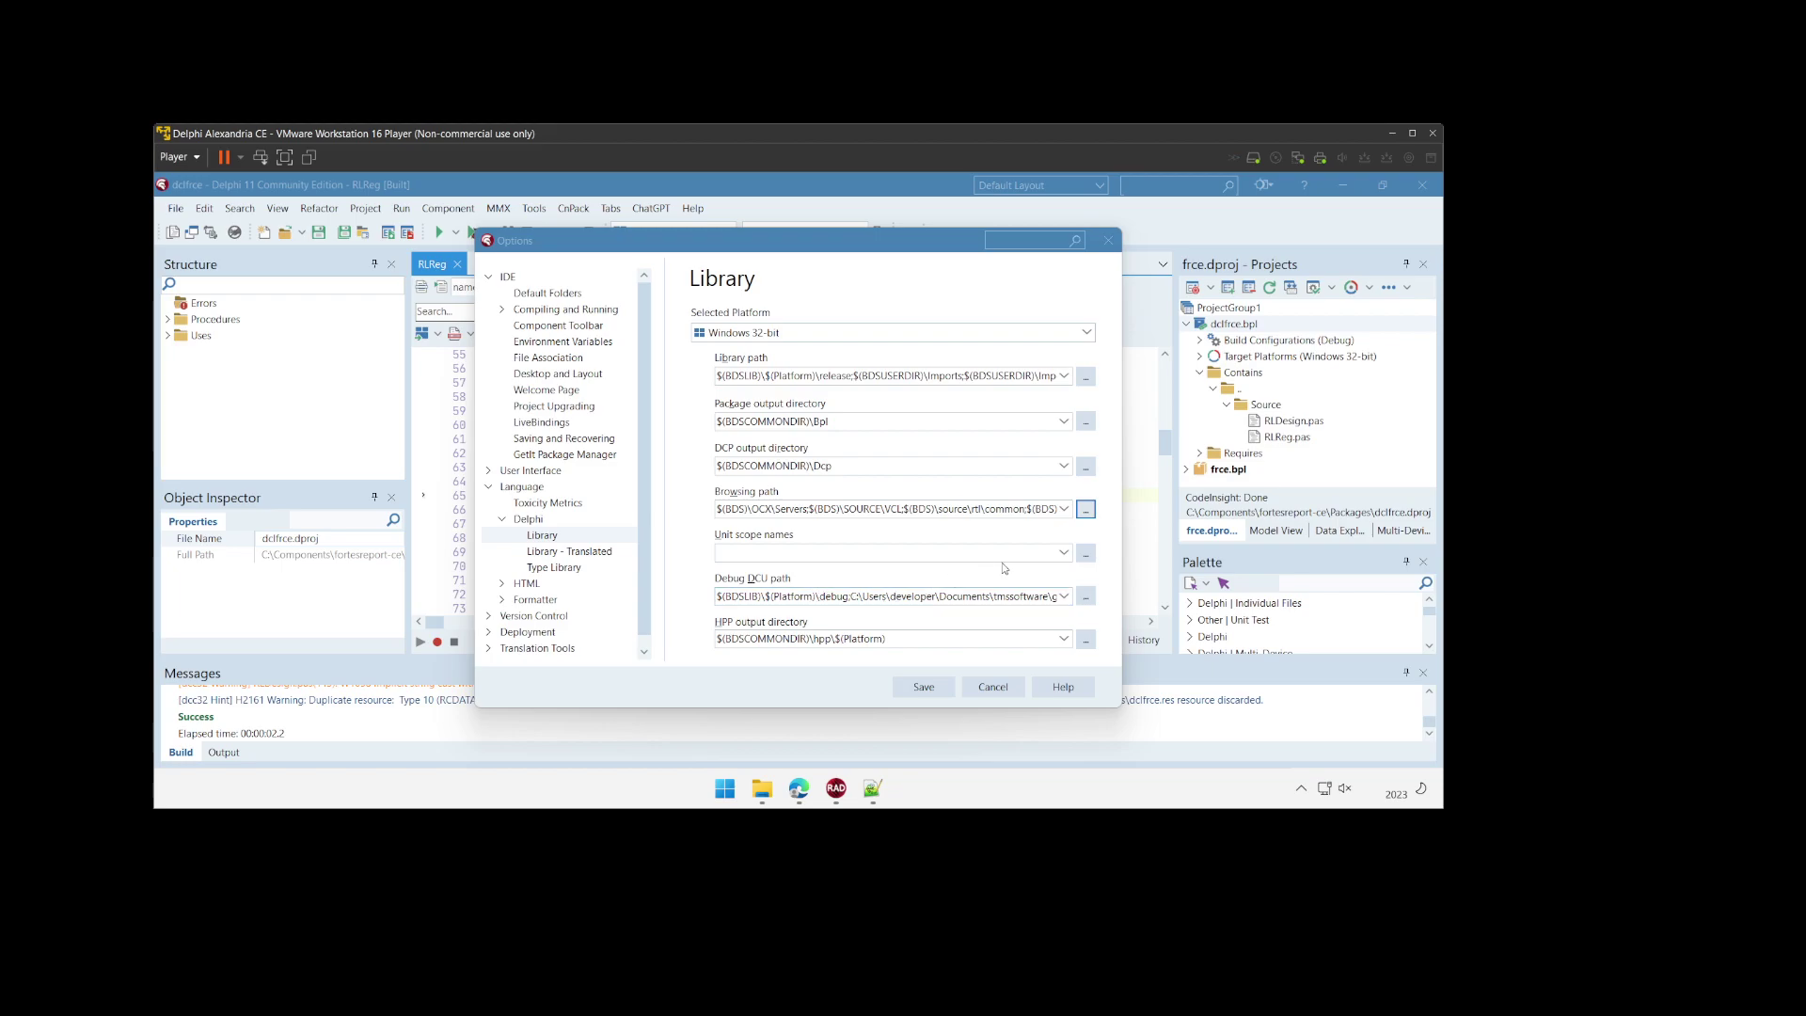
# Step: Check the Debug DCU path list for the FortesReport folder, and save the IDE options
pyautogui.click(1086, 598)
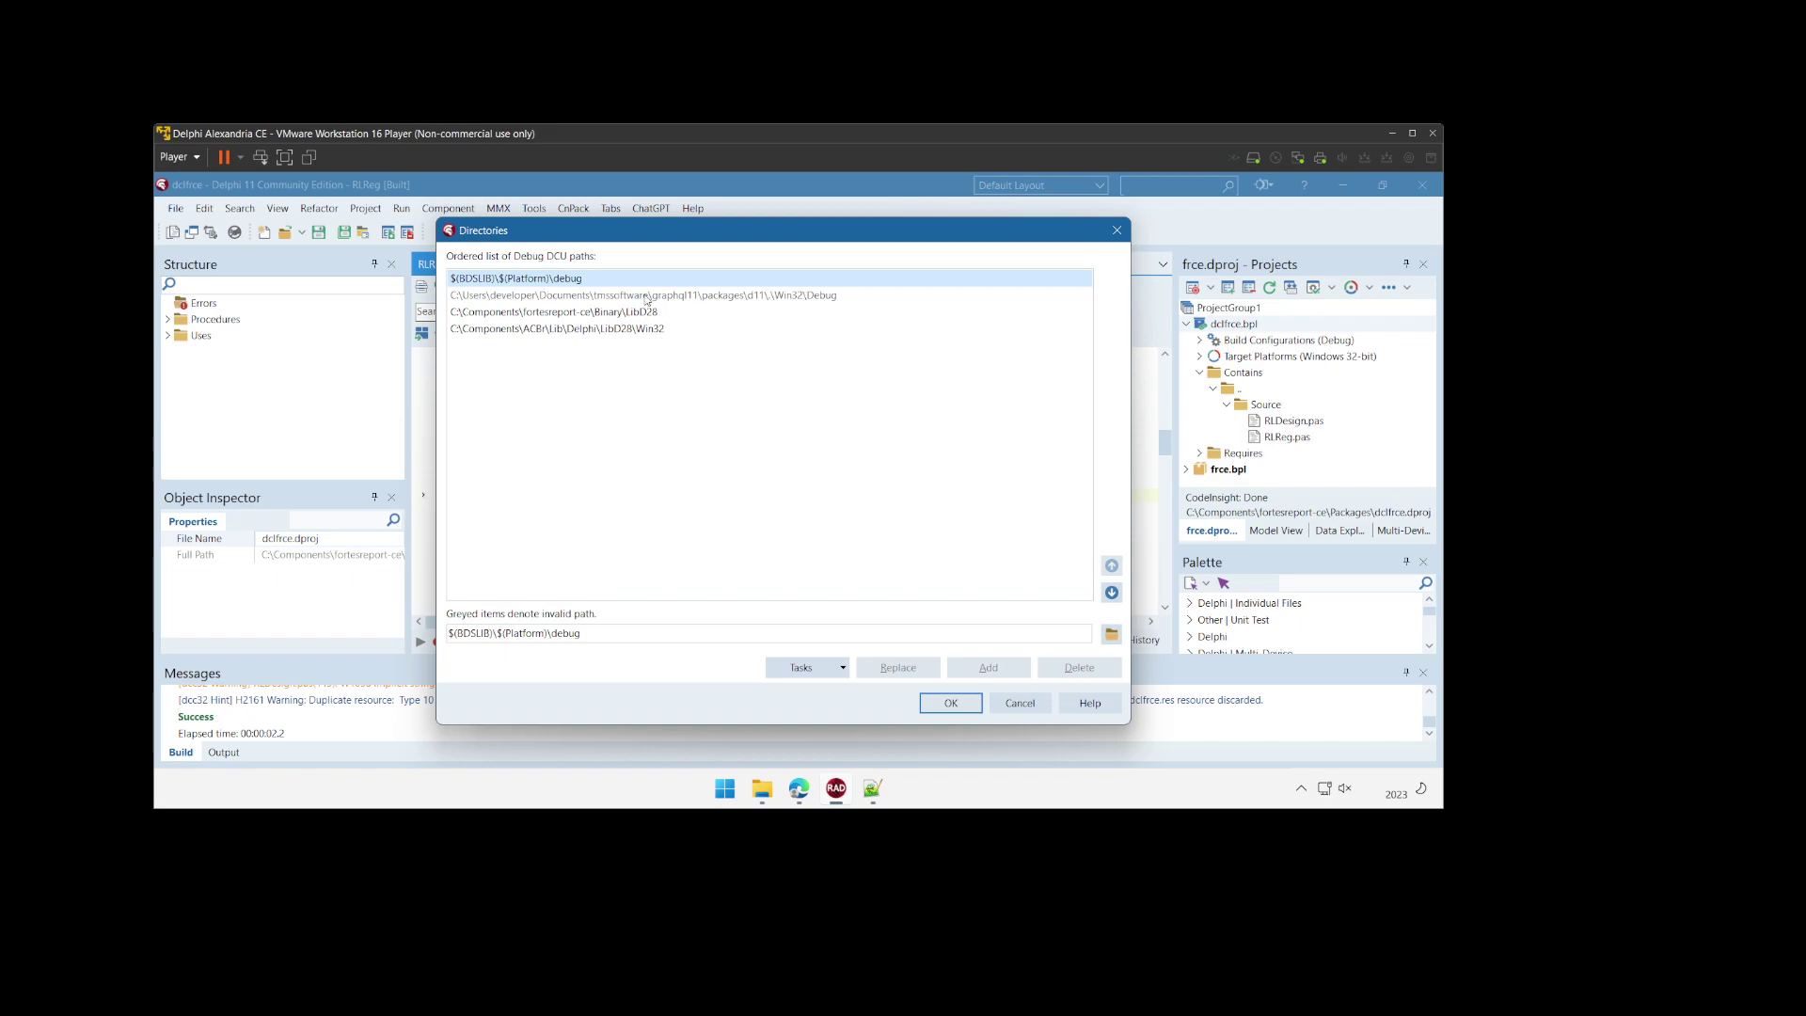
pyautogui.click(948, 703)
pyautogui.click(943, 690)
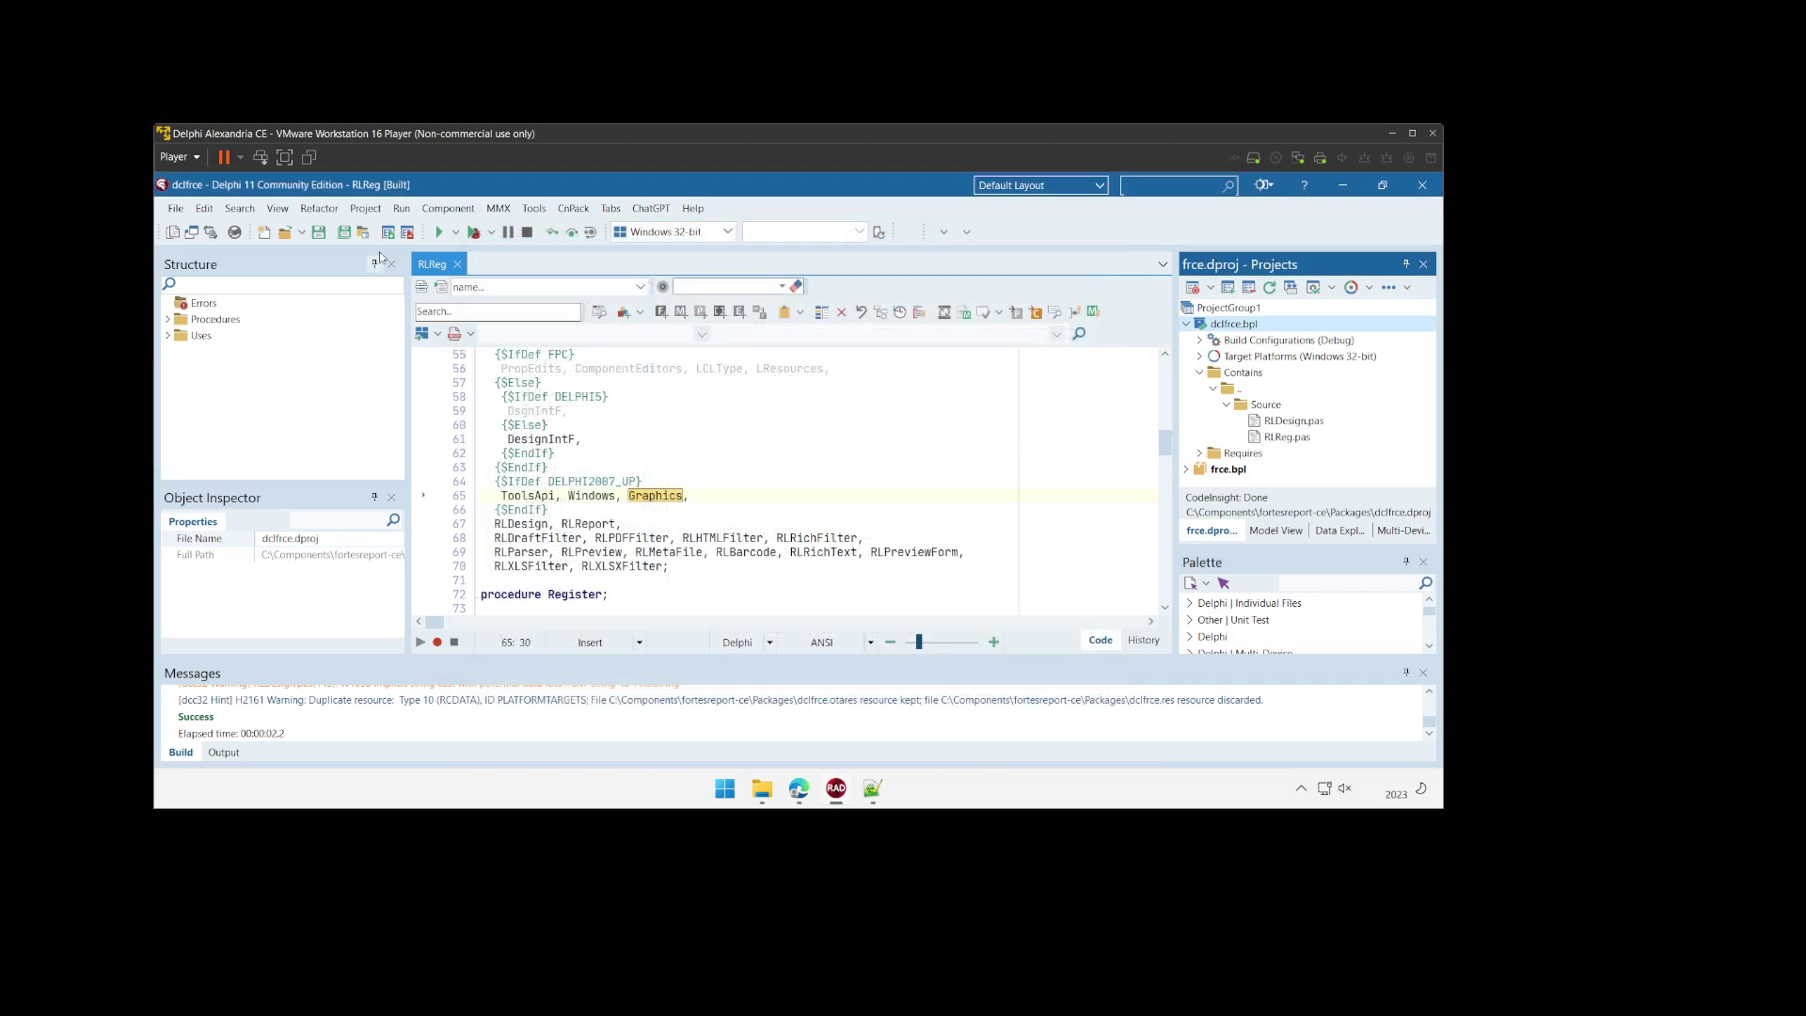
# Step: Close all open files and package projects, saving the pending changes to dclfrce.dproj
pyautogui.click(174, 207)
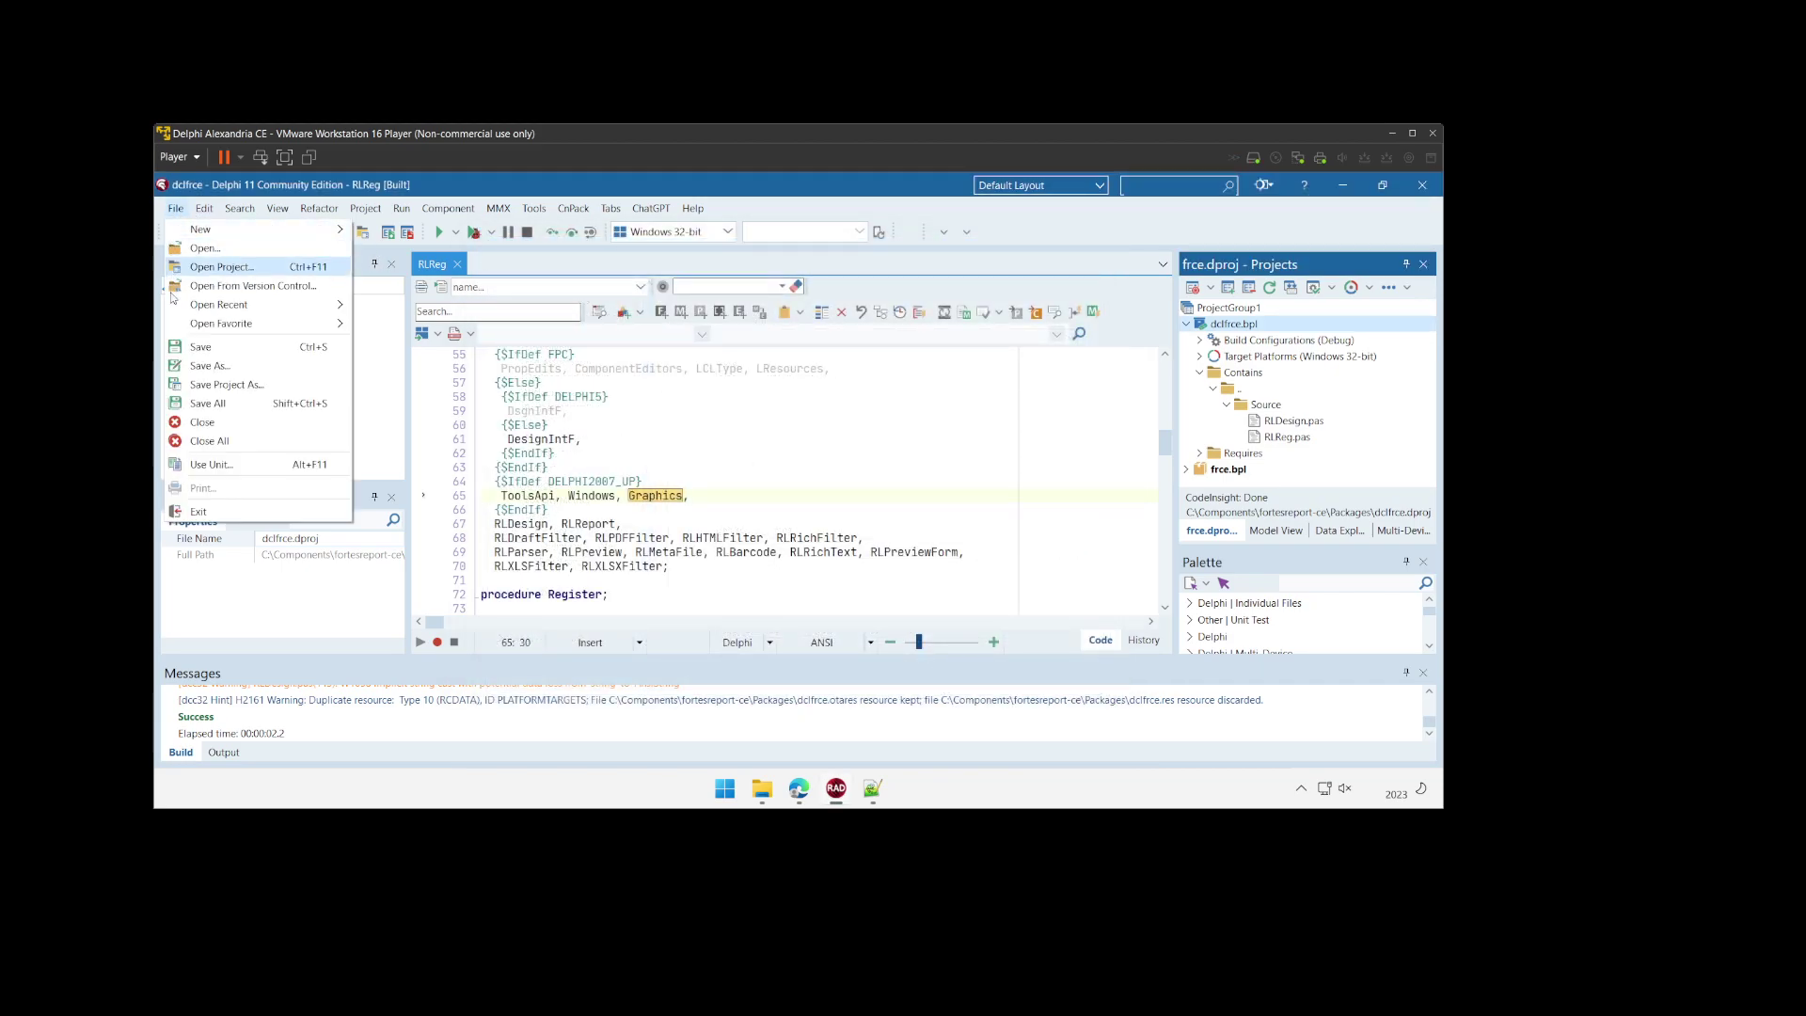
pyautogui.click(199, 442)
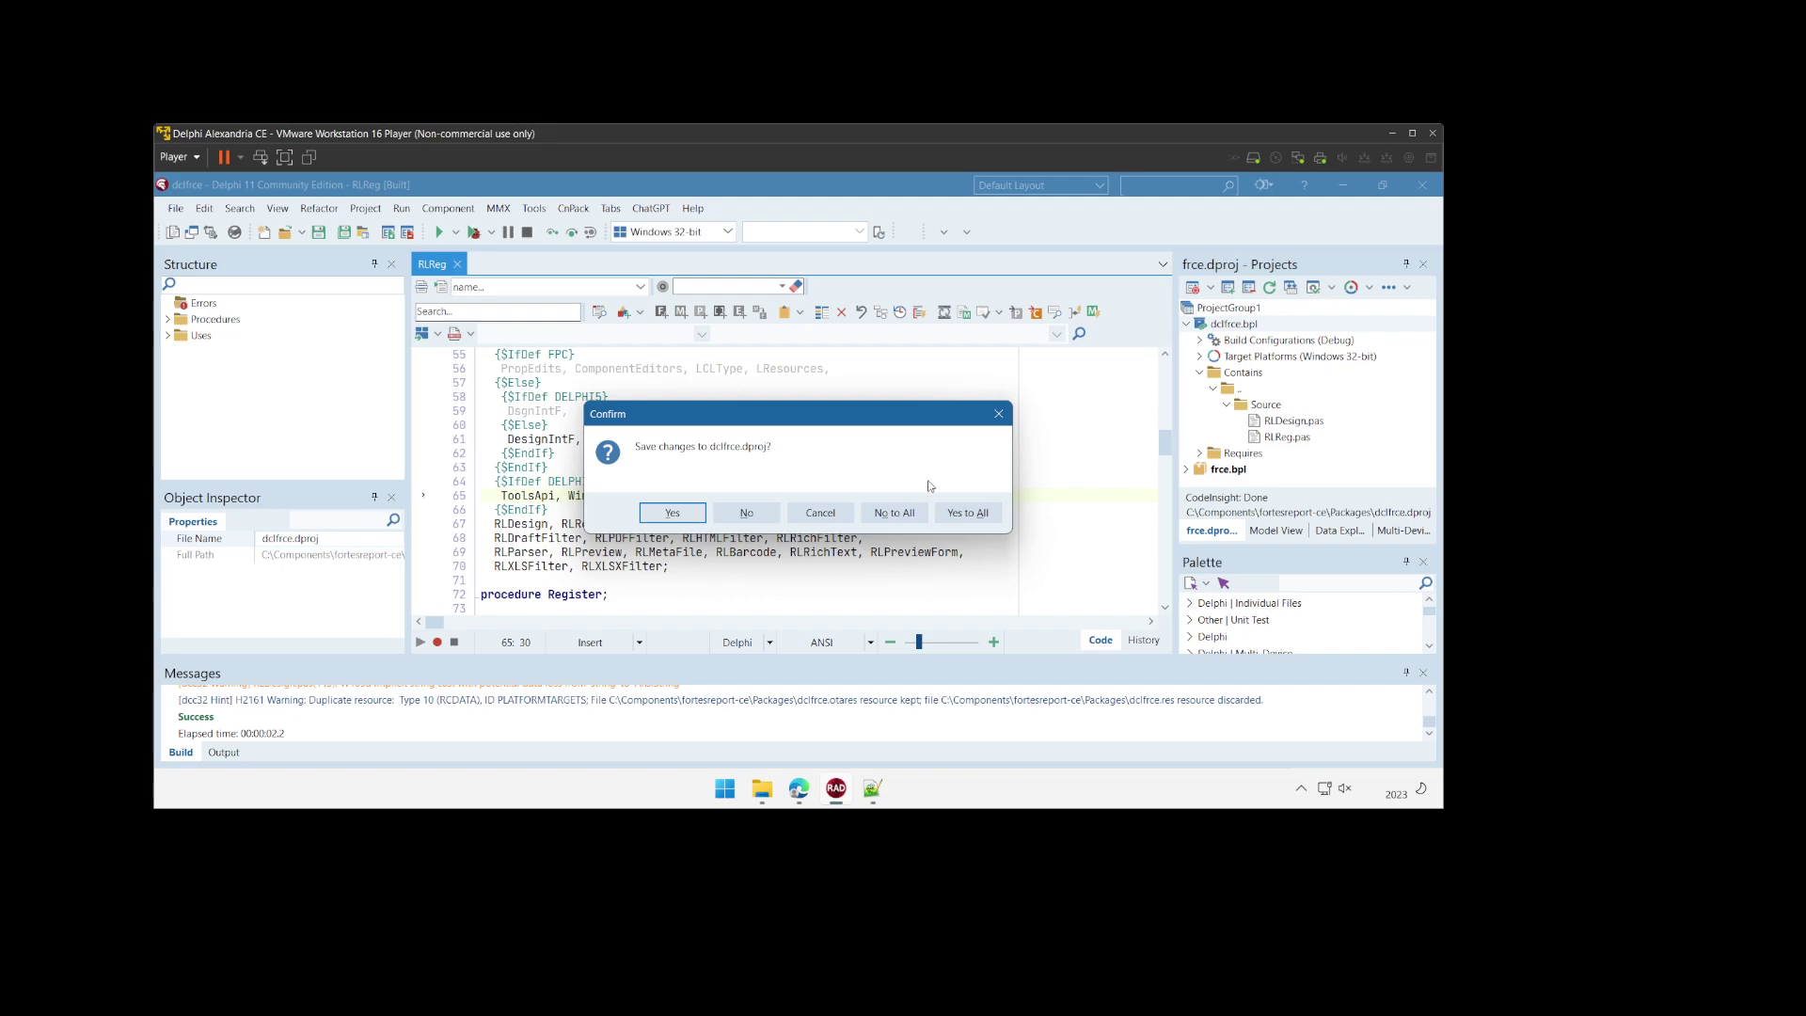
pyautogui.click(983, 515)
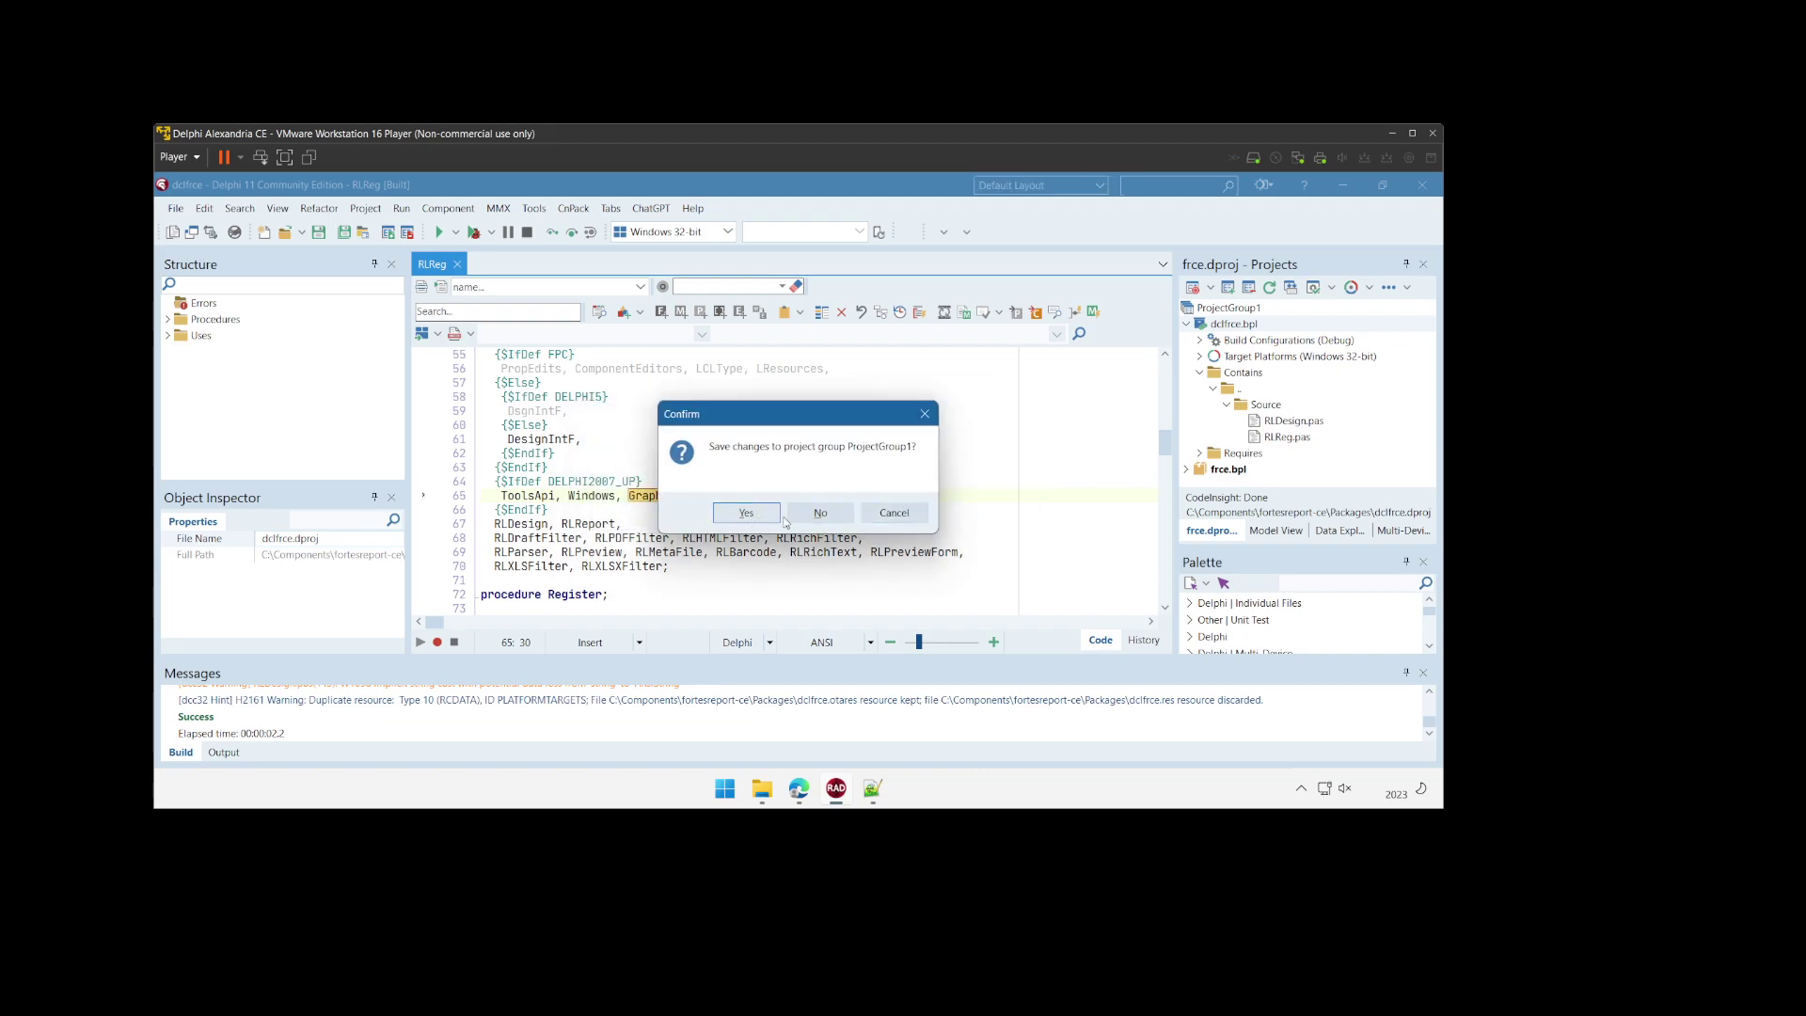
pyautogui.click(777, 516)
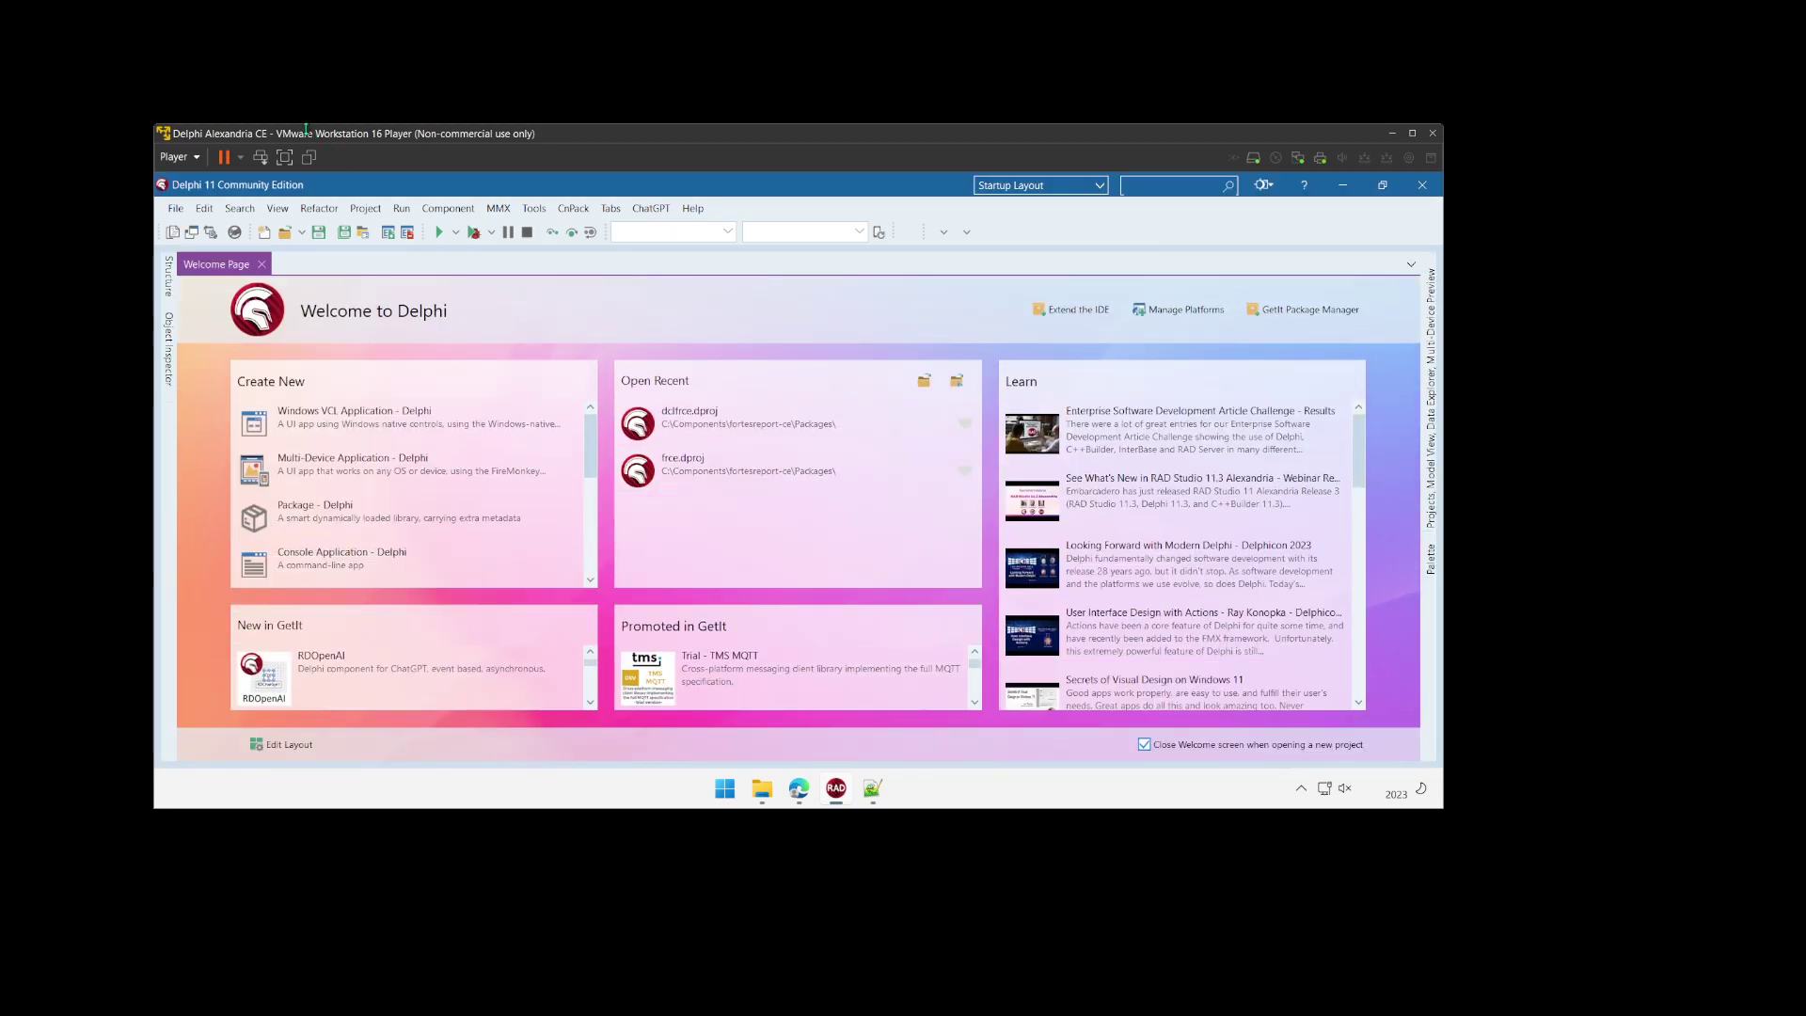
# Step: Create a new Windows VCL application project
pyautogui.click(174, 208)
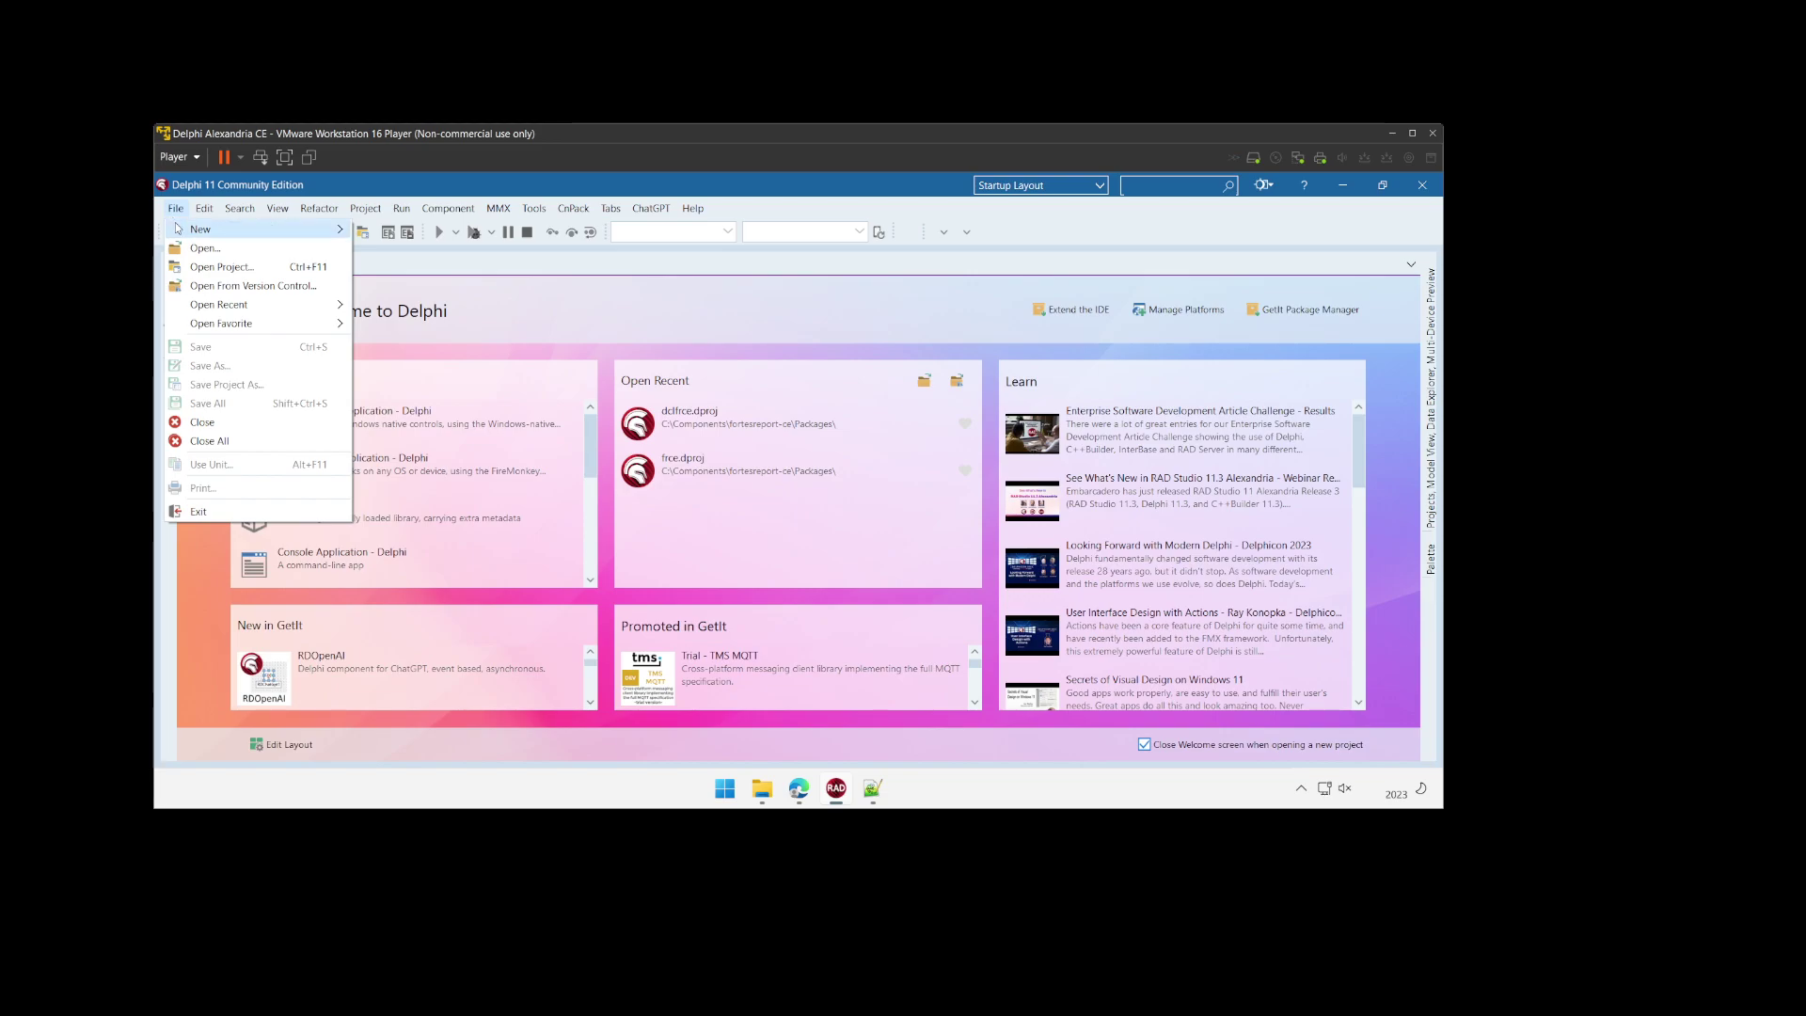
pyautogui.moveTo(180, 229)
pyautogui.click(380, 233)
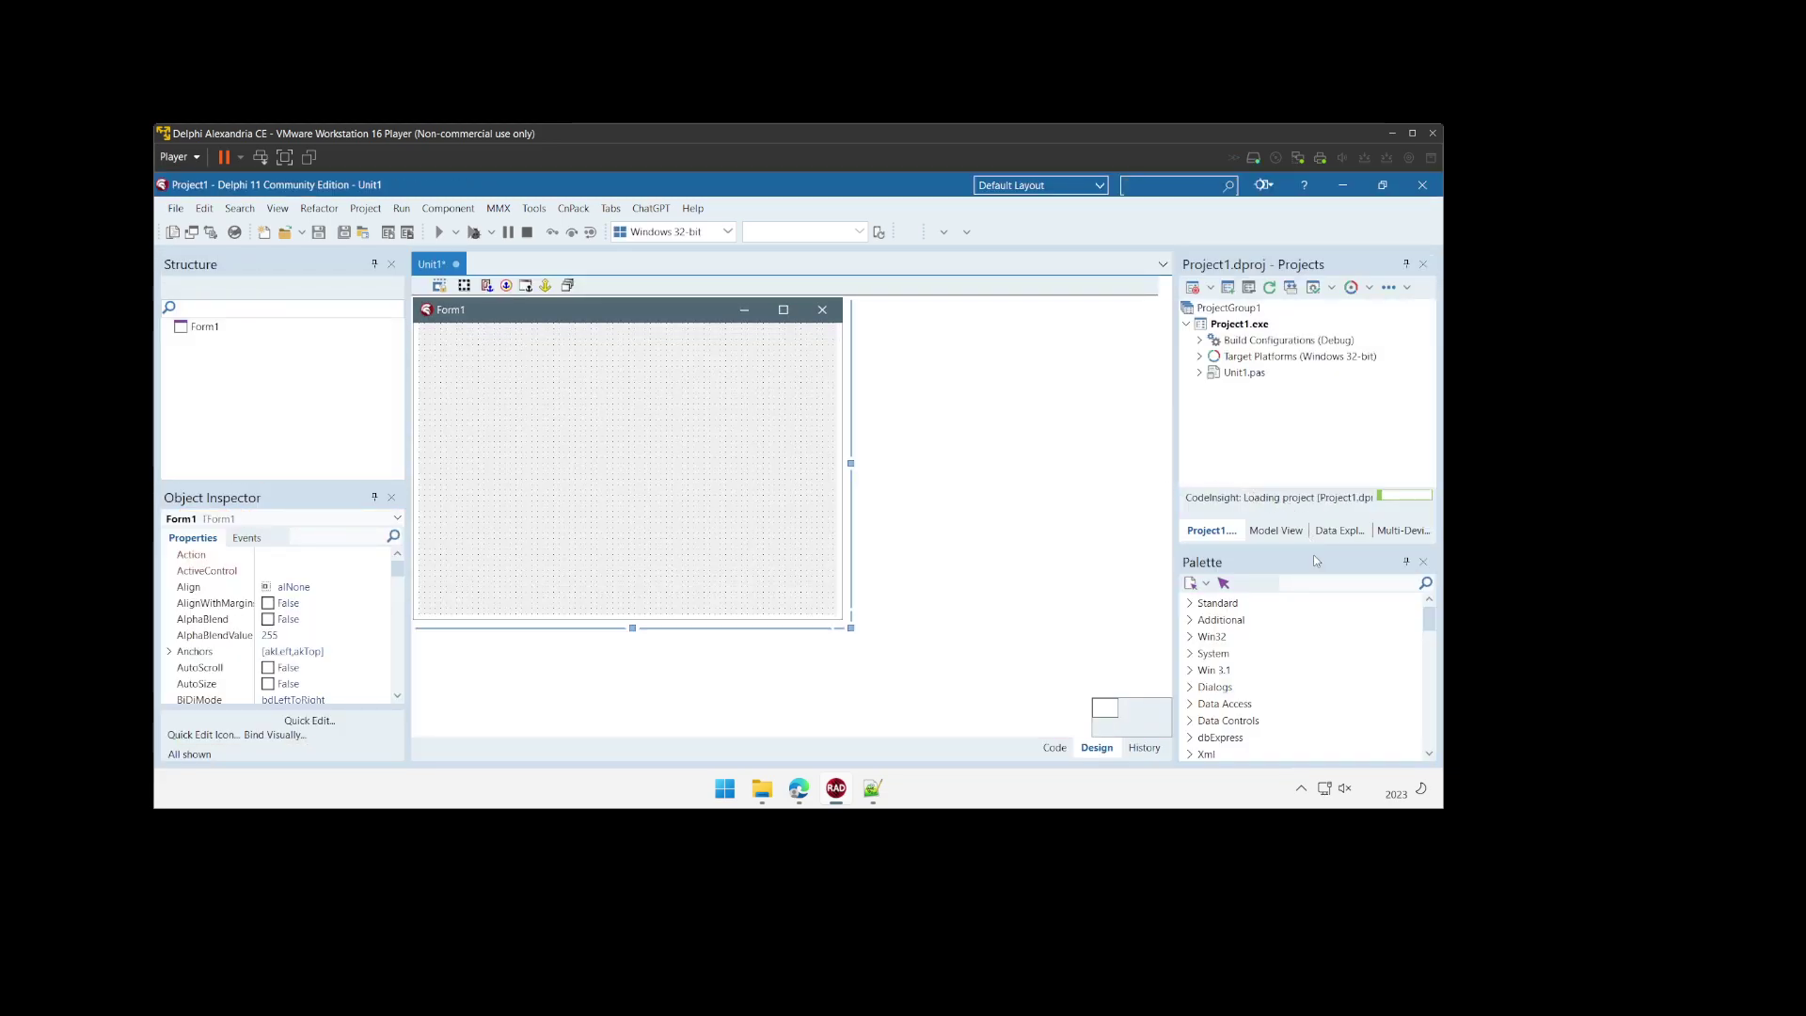
# Step: Browse the Fortes Report CE component category and place a TRLReport near the upper-left corner of Form1
pyautogui.scroll(-6, 1253, 658)
pyautogui.scroll(-10, 1251, 701)
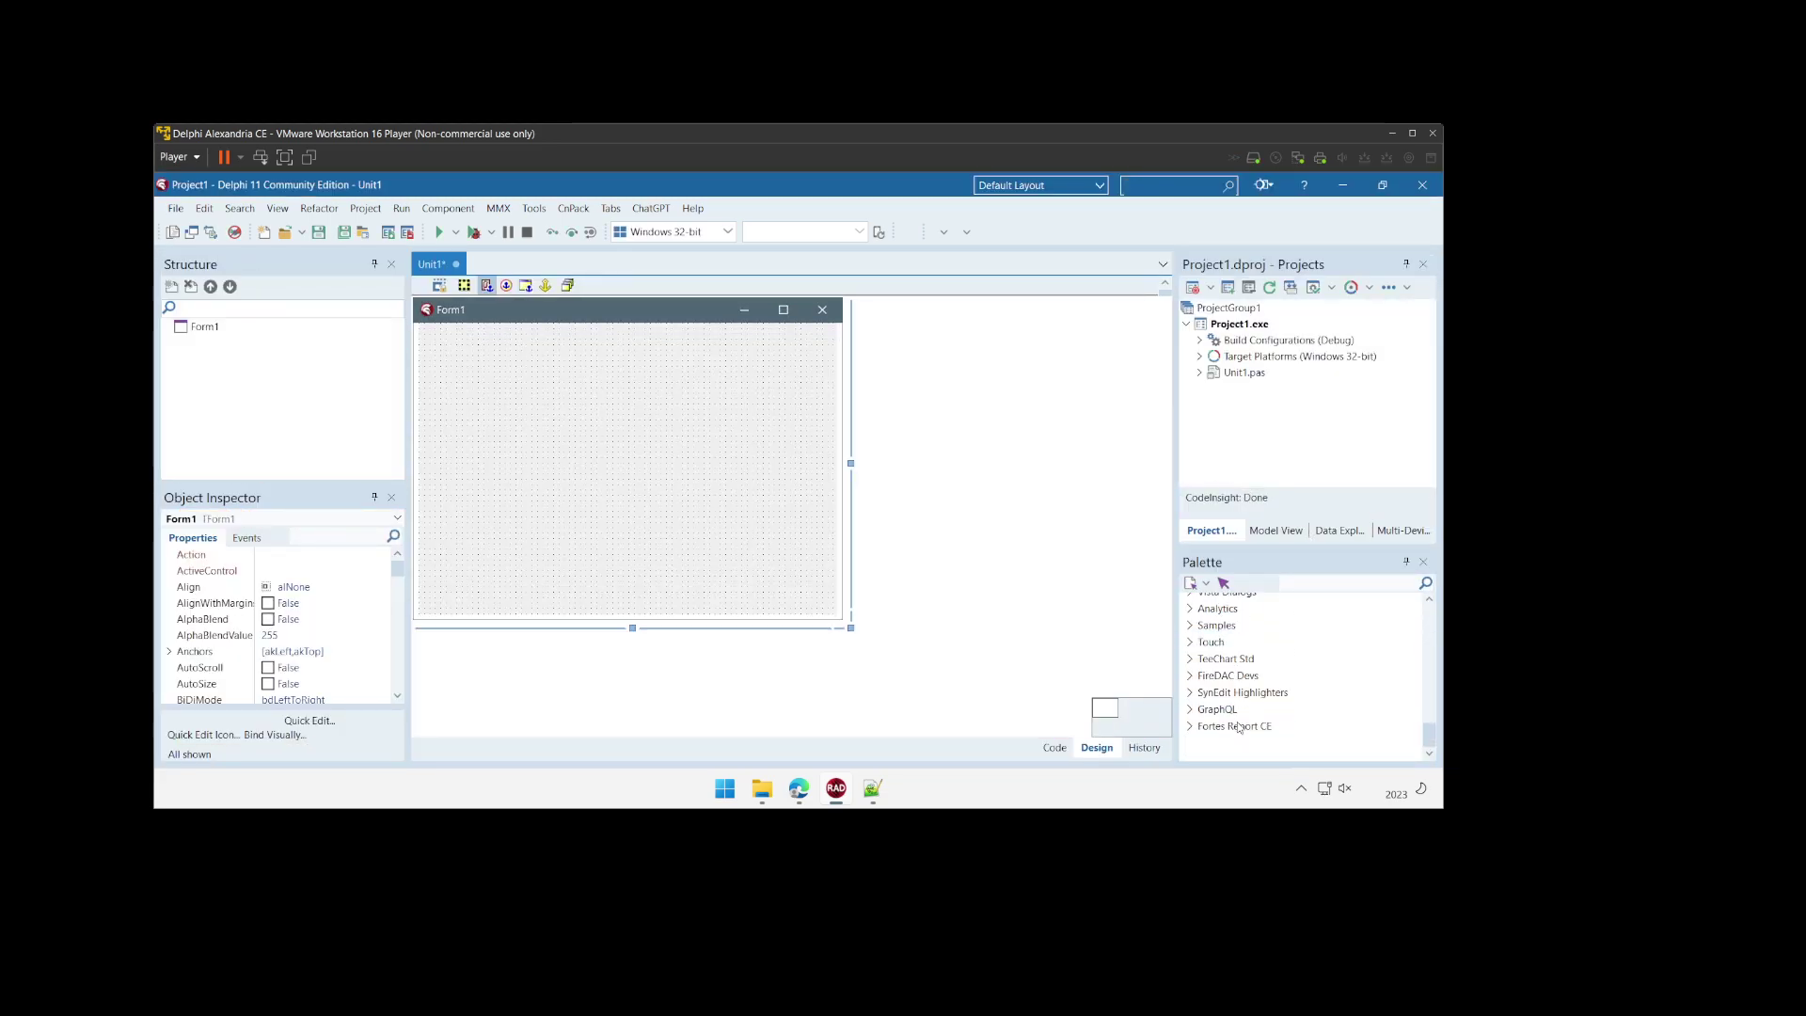
pyautogui.click(1189, 727)
pyautogui.scroll(-4, 1234, 696)
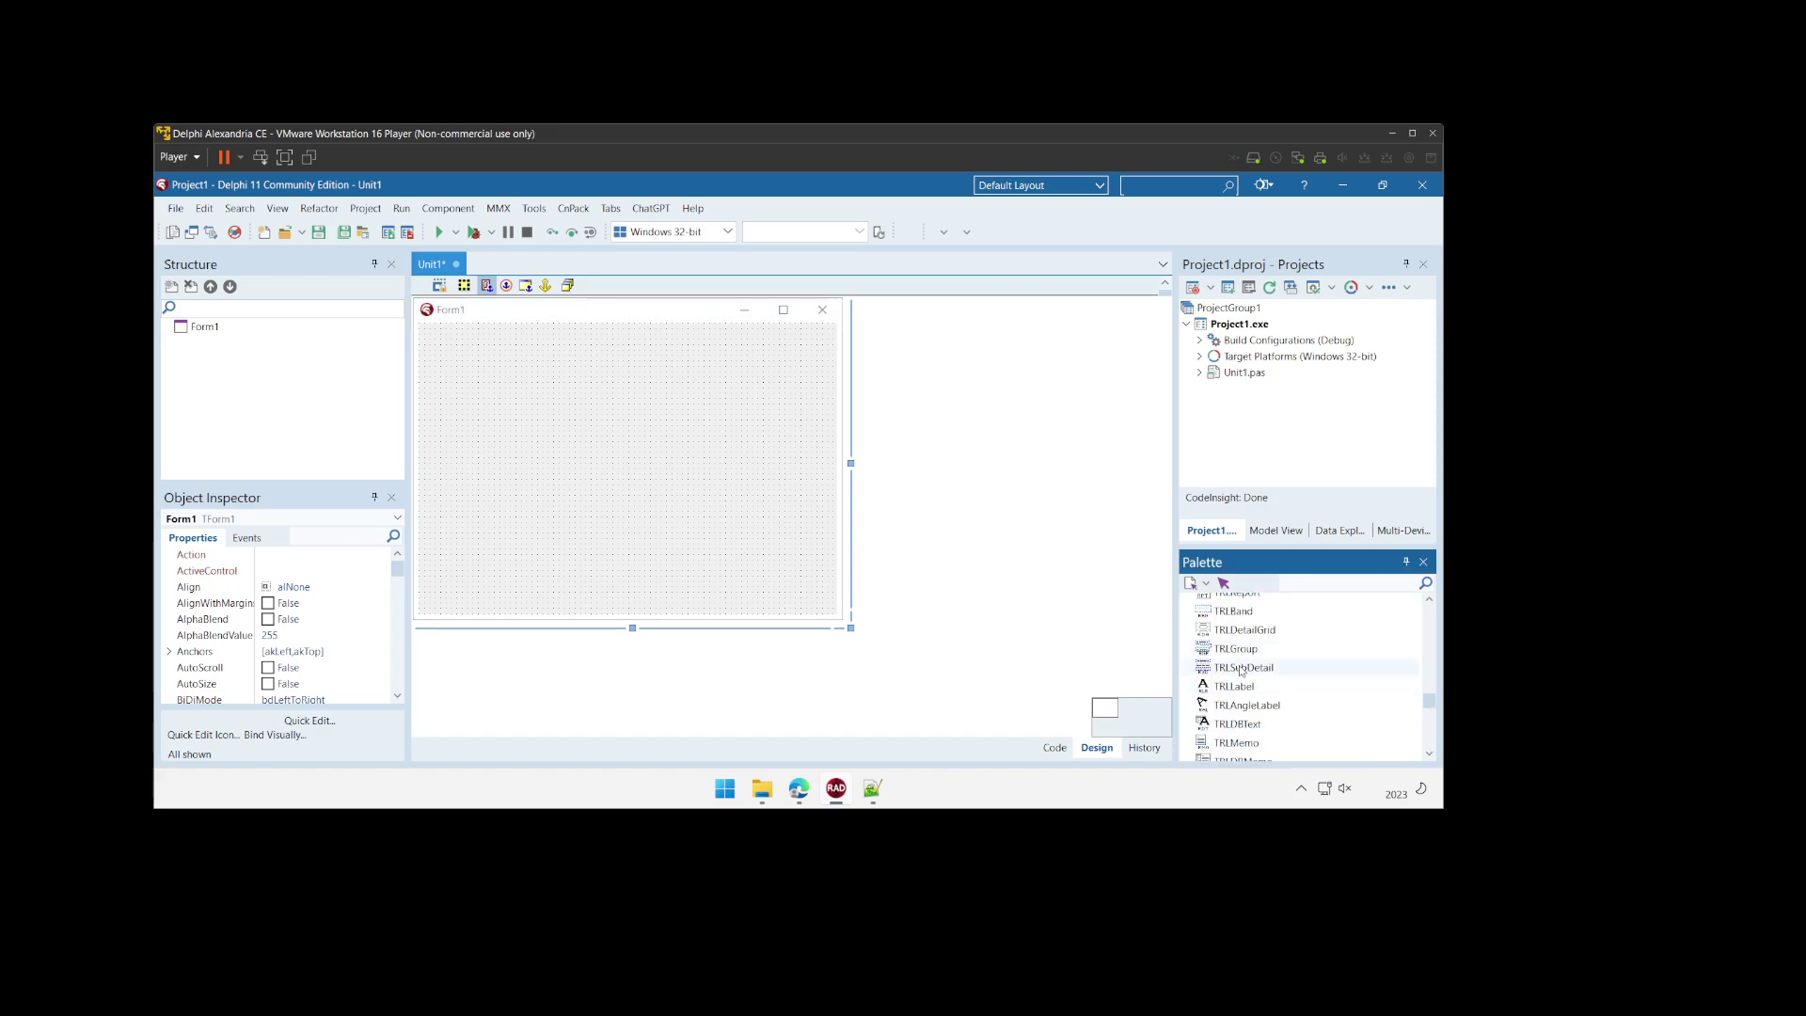
pyautogui.scroll(-4, 1244, 674)
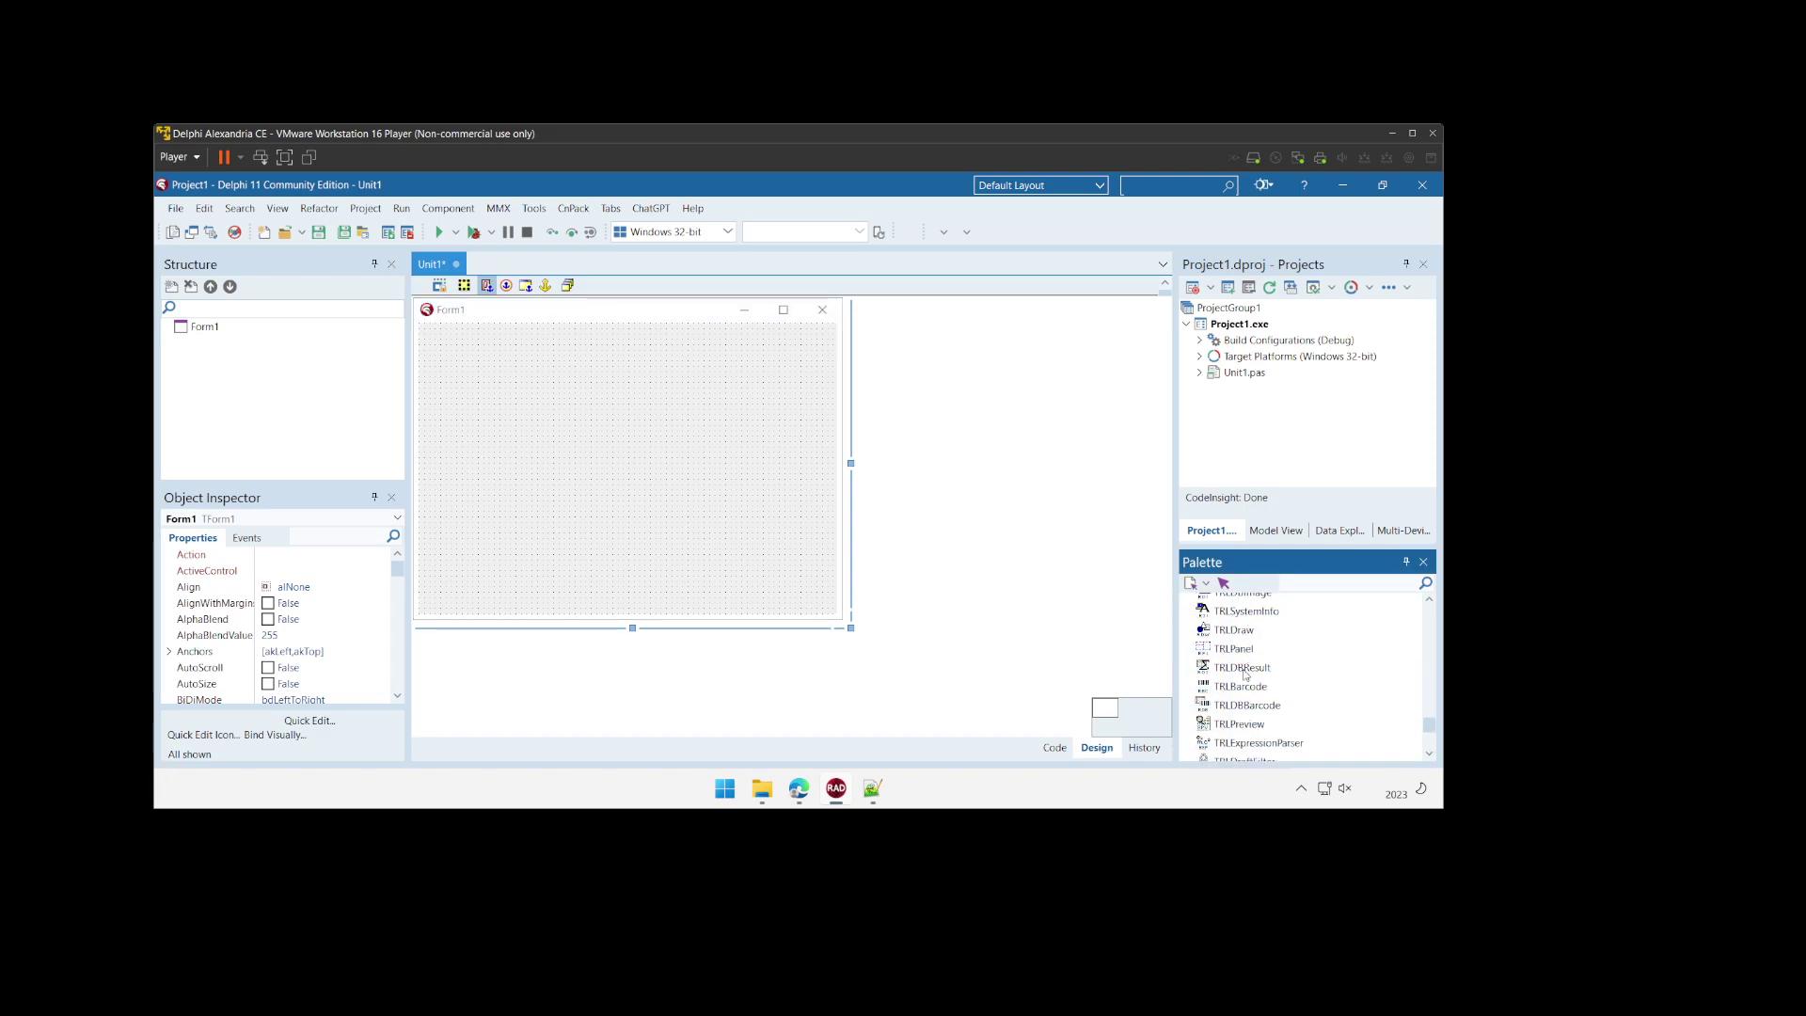
pyautogui.scroll(7, 1277, 717)
pyautogui.scroll(2, 1271, 707)
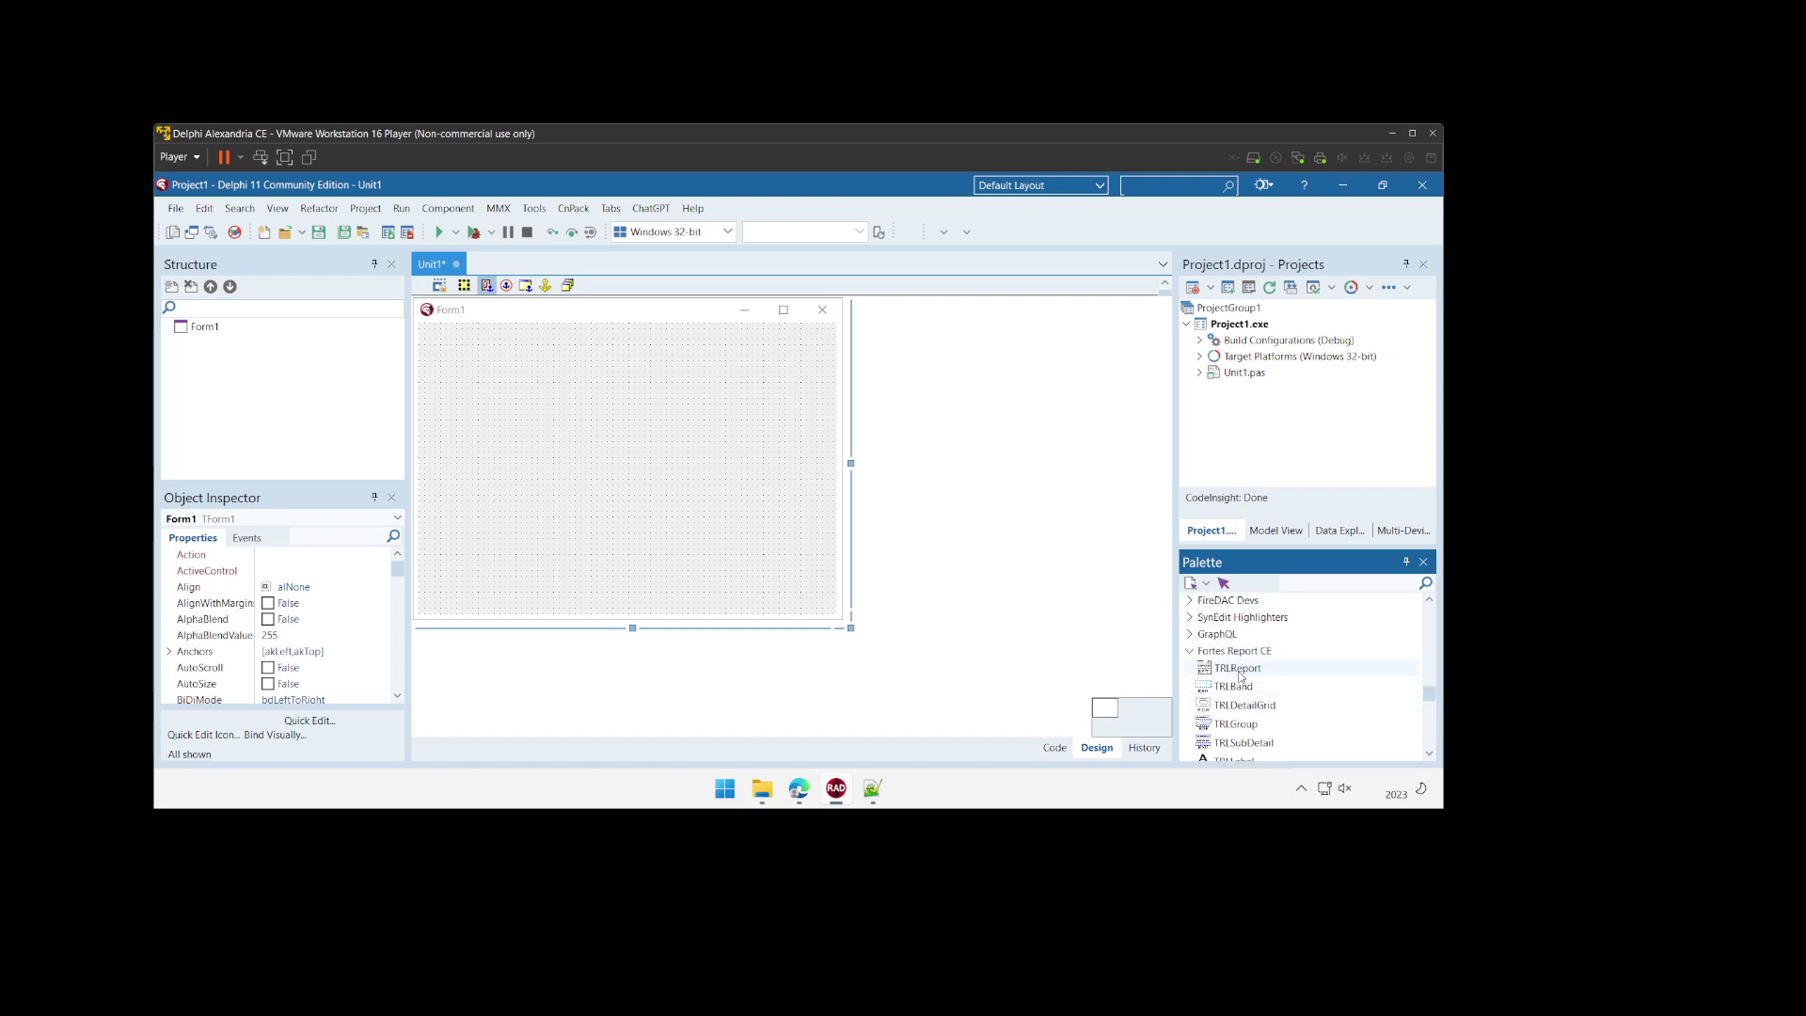
pyautogui.click(1239, 674)
pyautogui.click(550, 343)
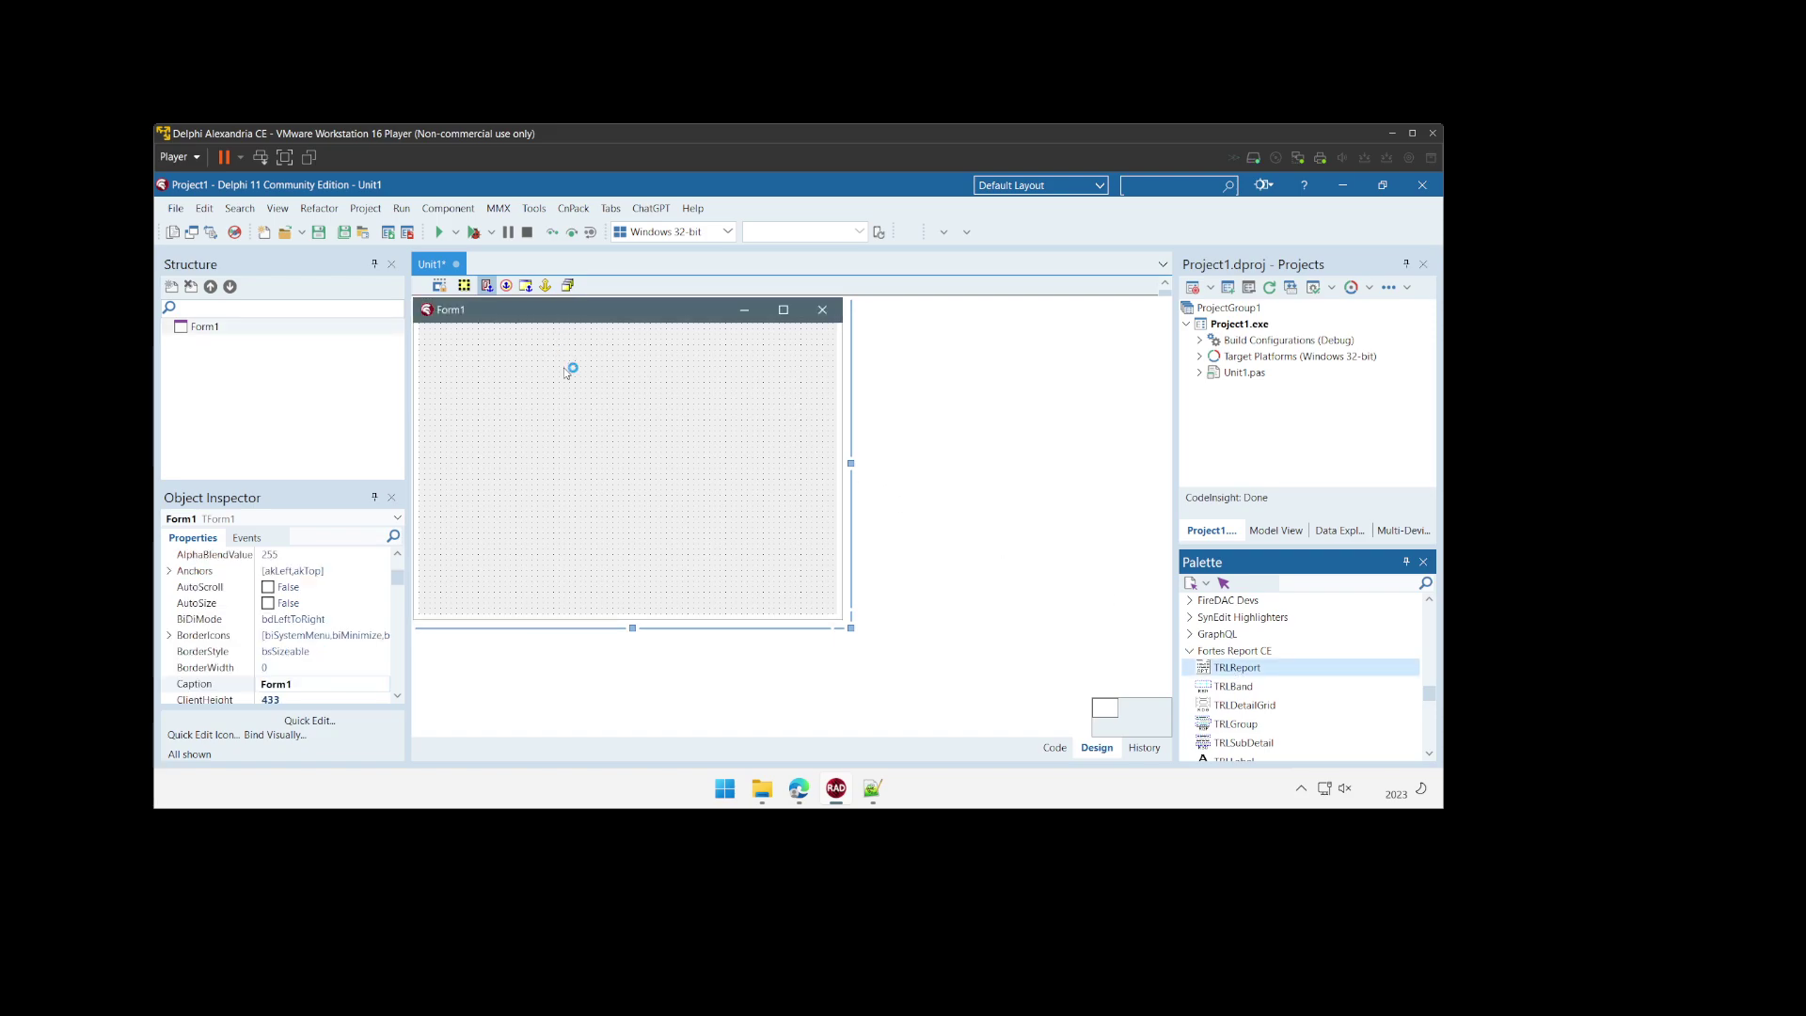
pyautogui.moveTo(617, 365); pyautogui.dragTo(519, 365)
# Step: View the About FortesReport Community Edition information from the report component, and close it
pyautogui.rightClick(517, 363)
pyautogui.click(548, 371)
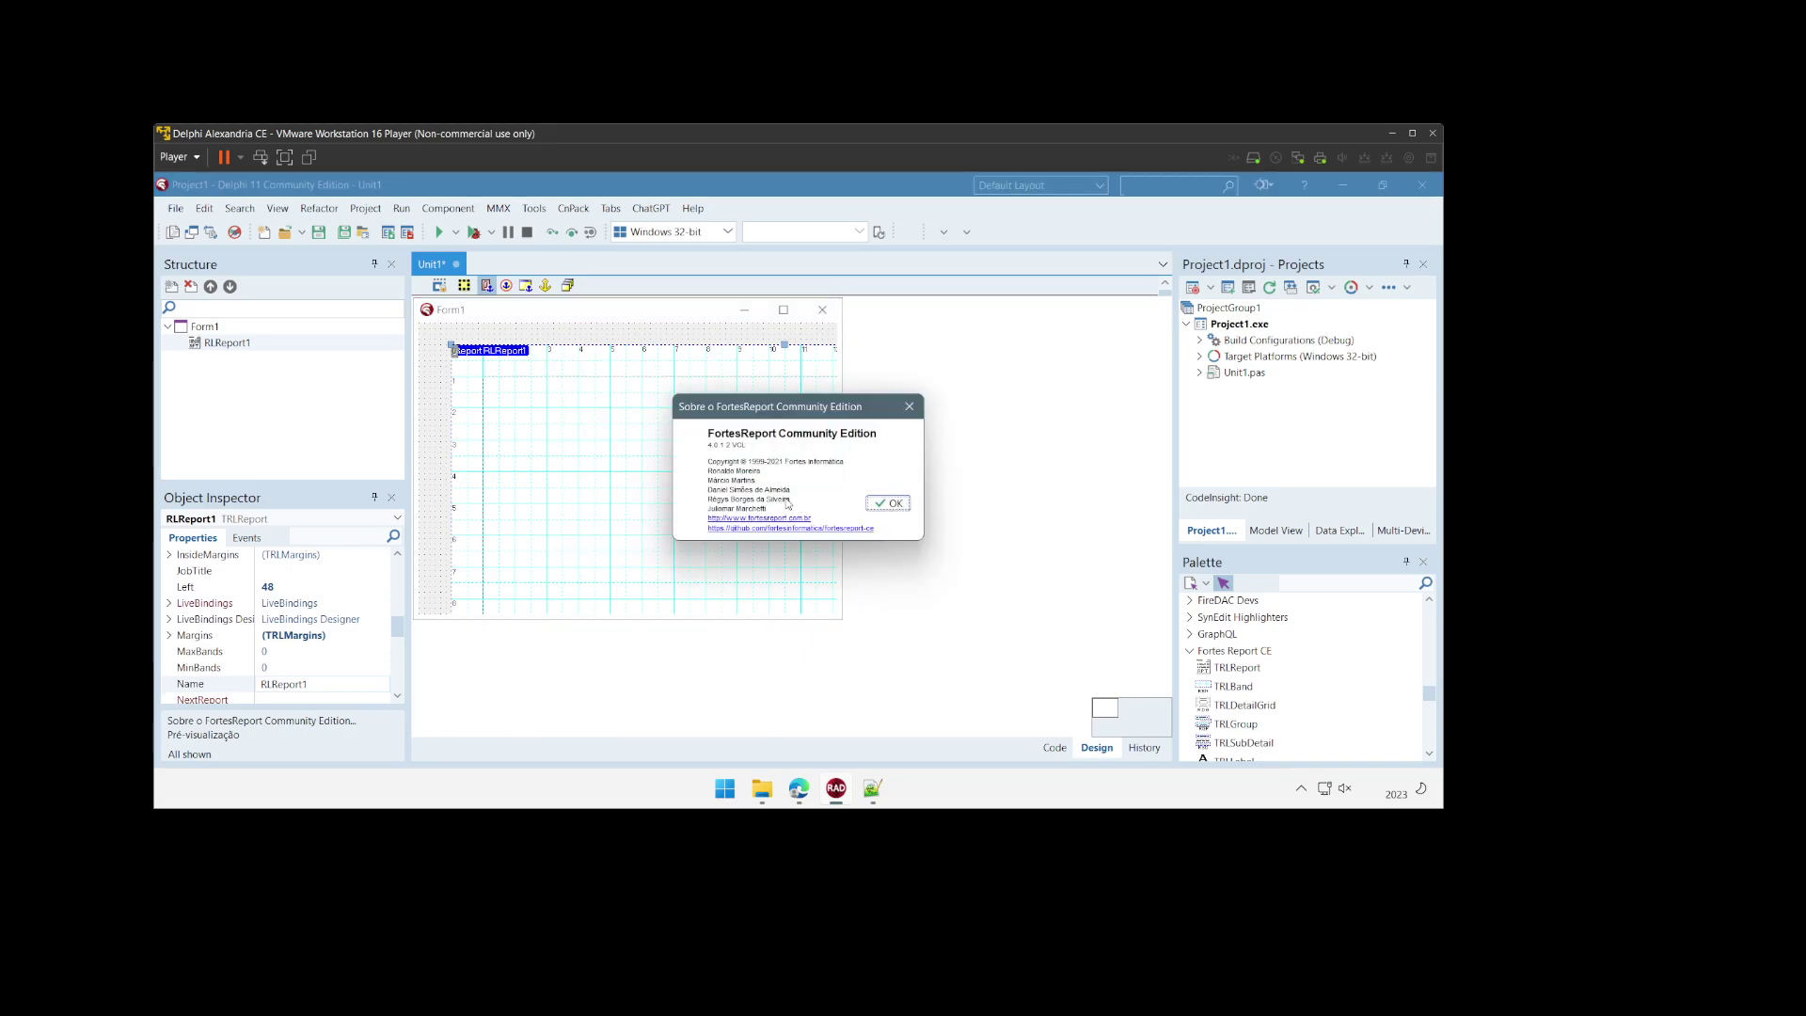
pyautogui.click(888, 503)
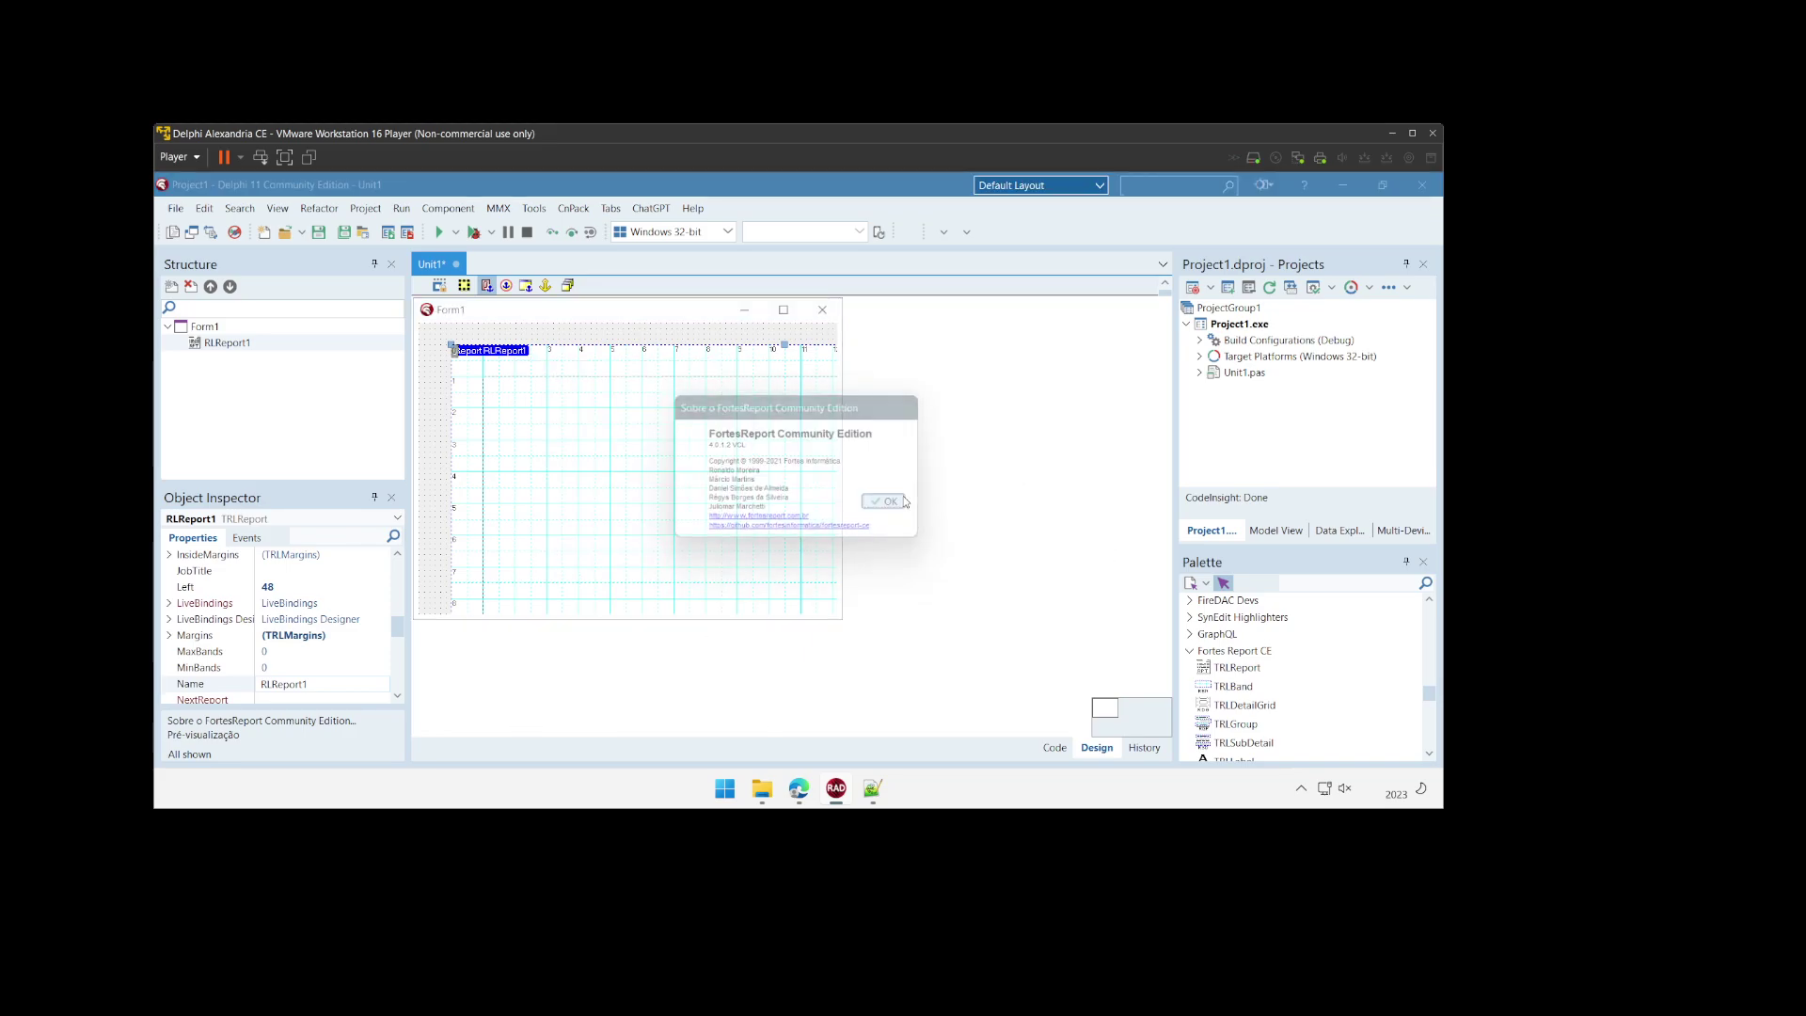
# Step: Run the VCL application to test that Form1 works with the report component, and close the running form
pyautogui.click(646, 318)
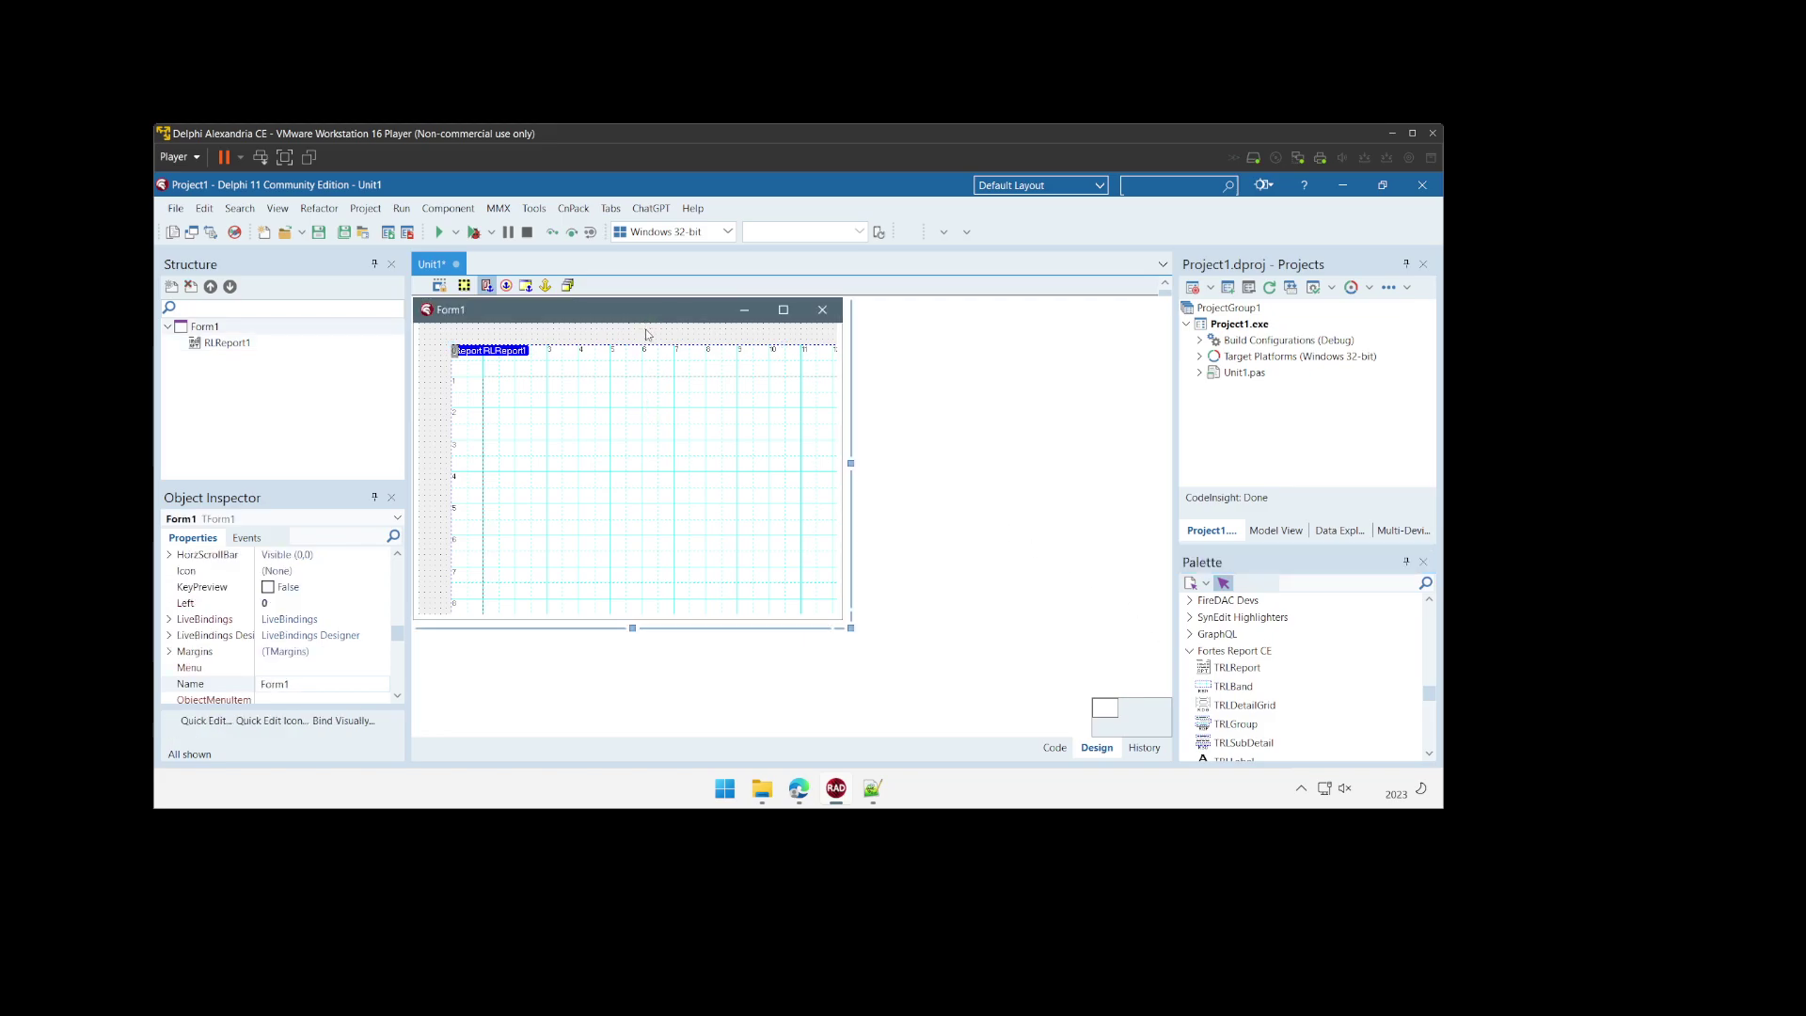
pyautogui.press('F9')
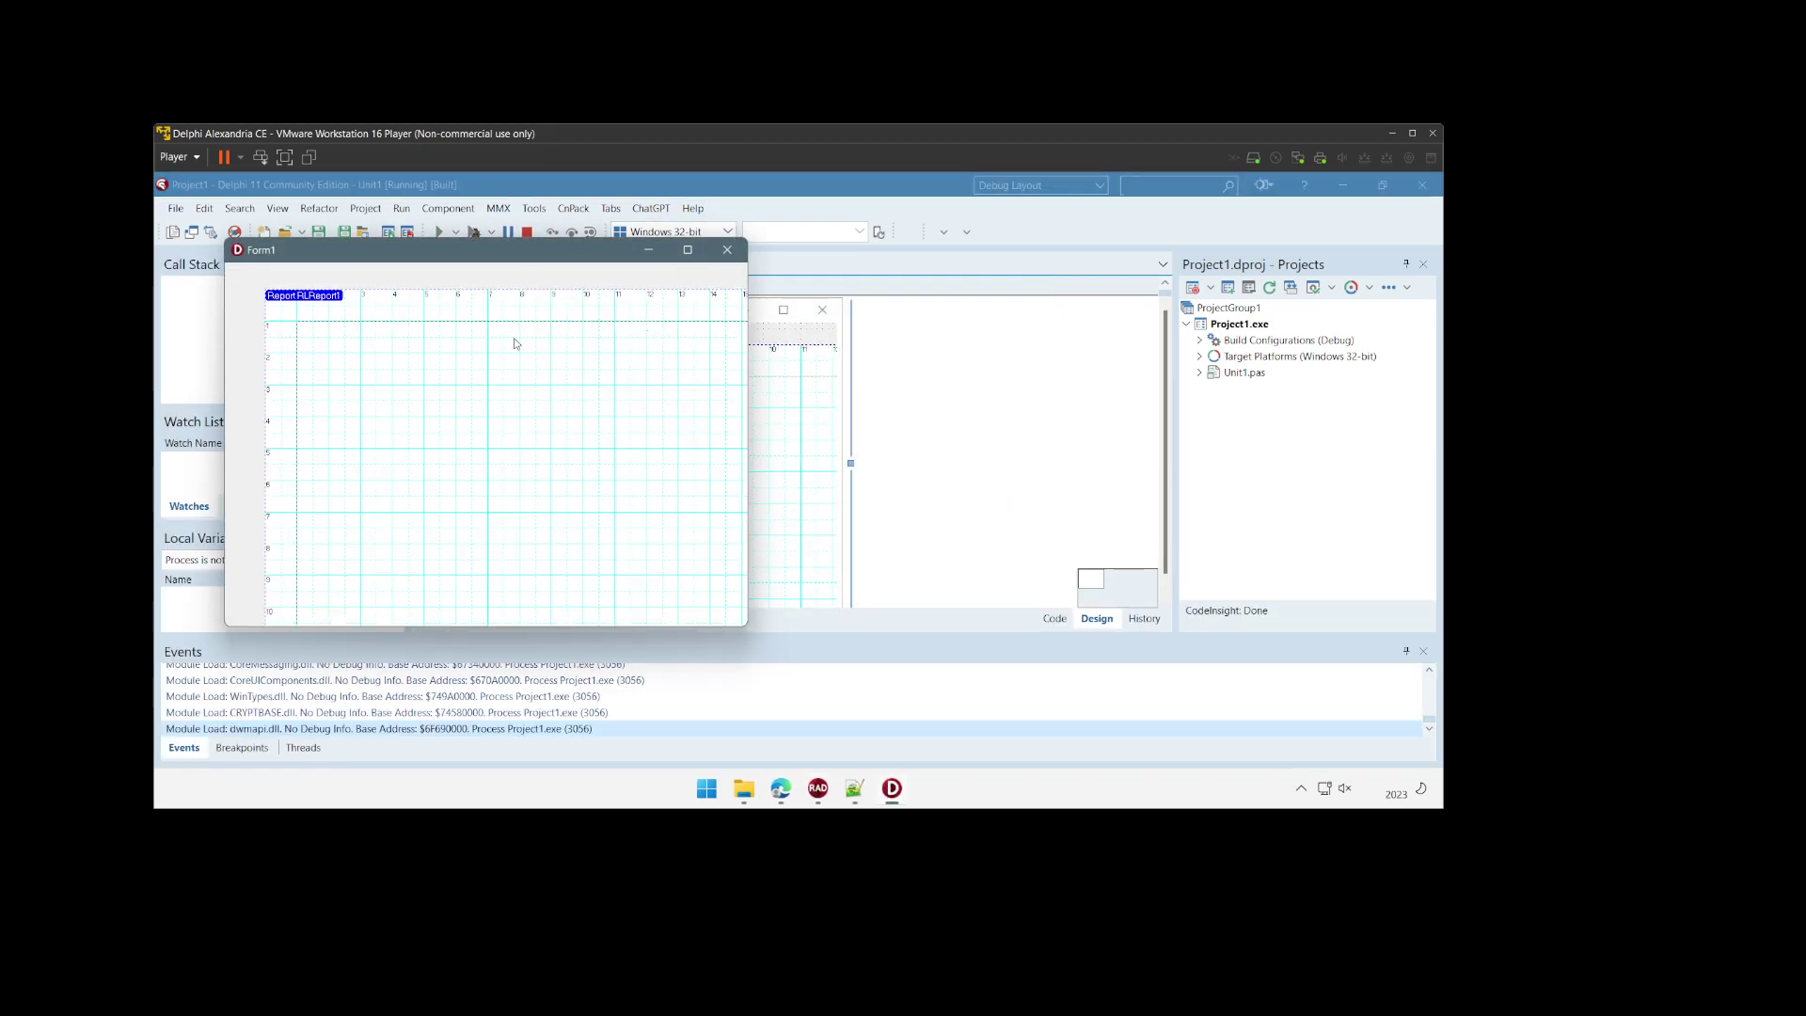
pyautogui.click(727, 249)
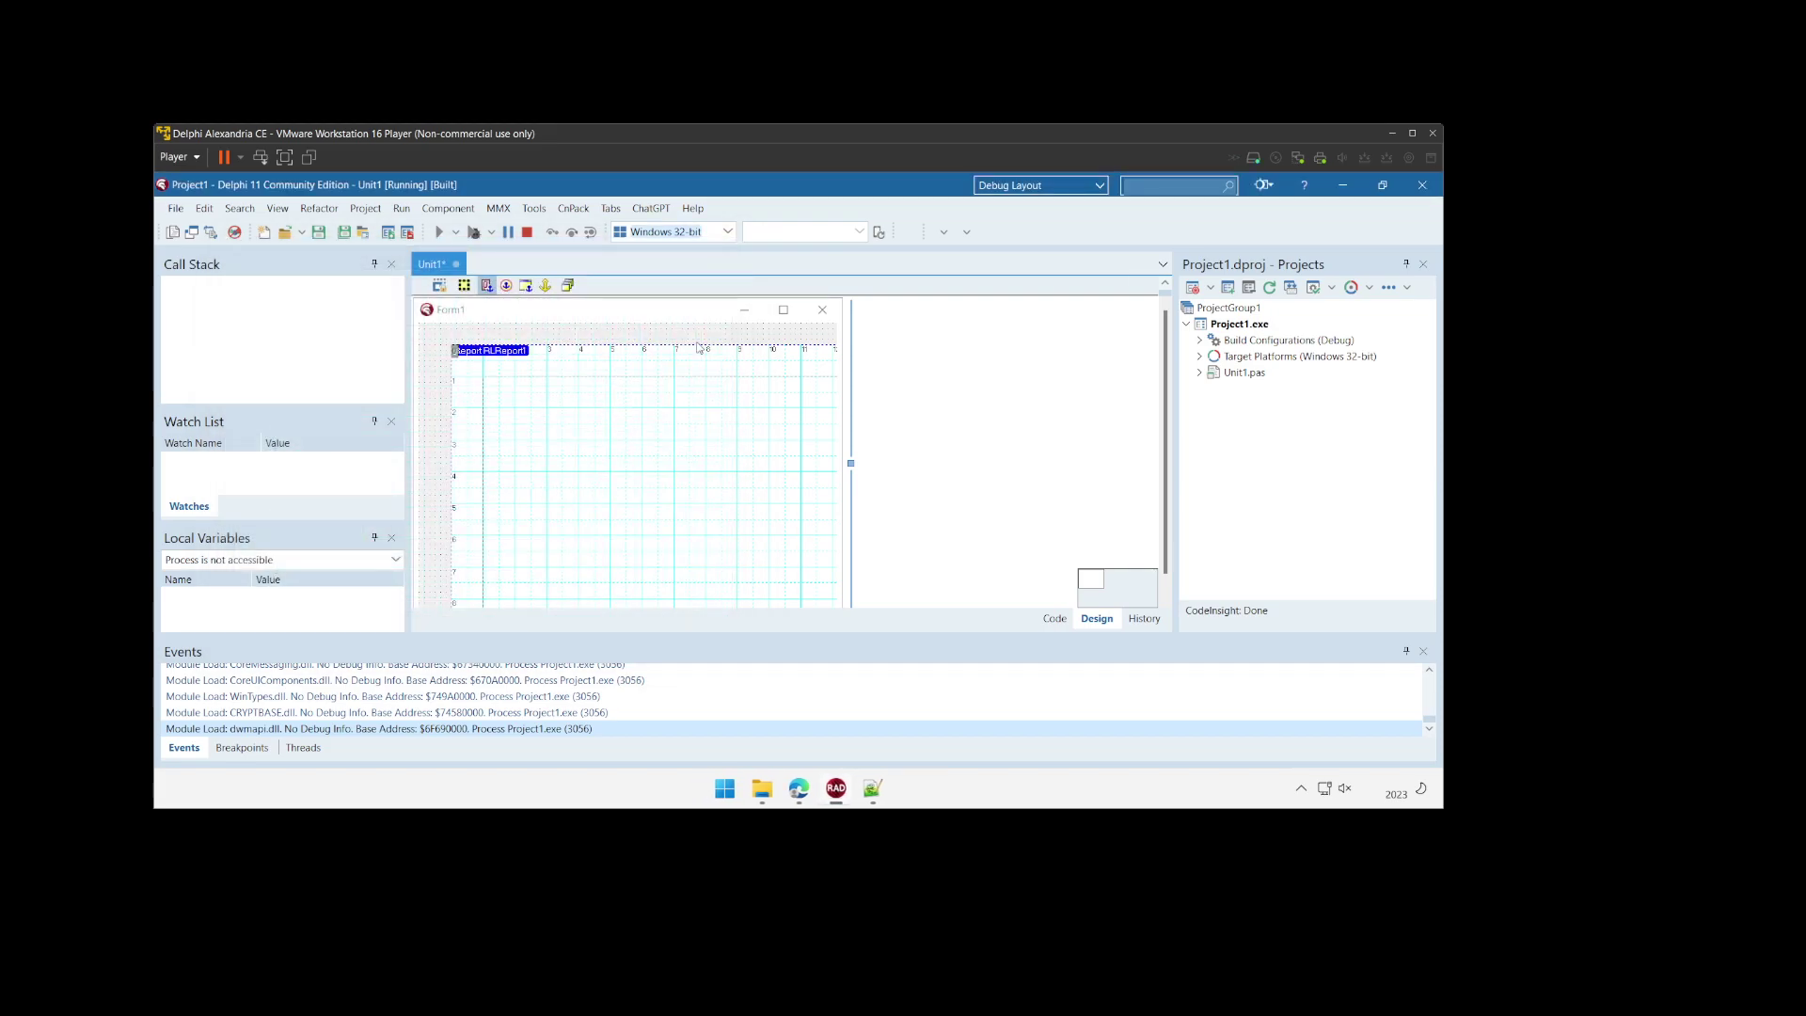
# Step: Switch to the Edge browser, close the Unit Scope Names page and dismiss the clone options on the fortesreport-ce GitHub repository
pyautogui.click(798, 788)
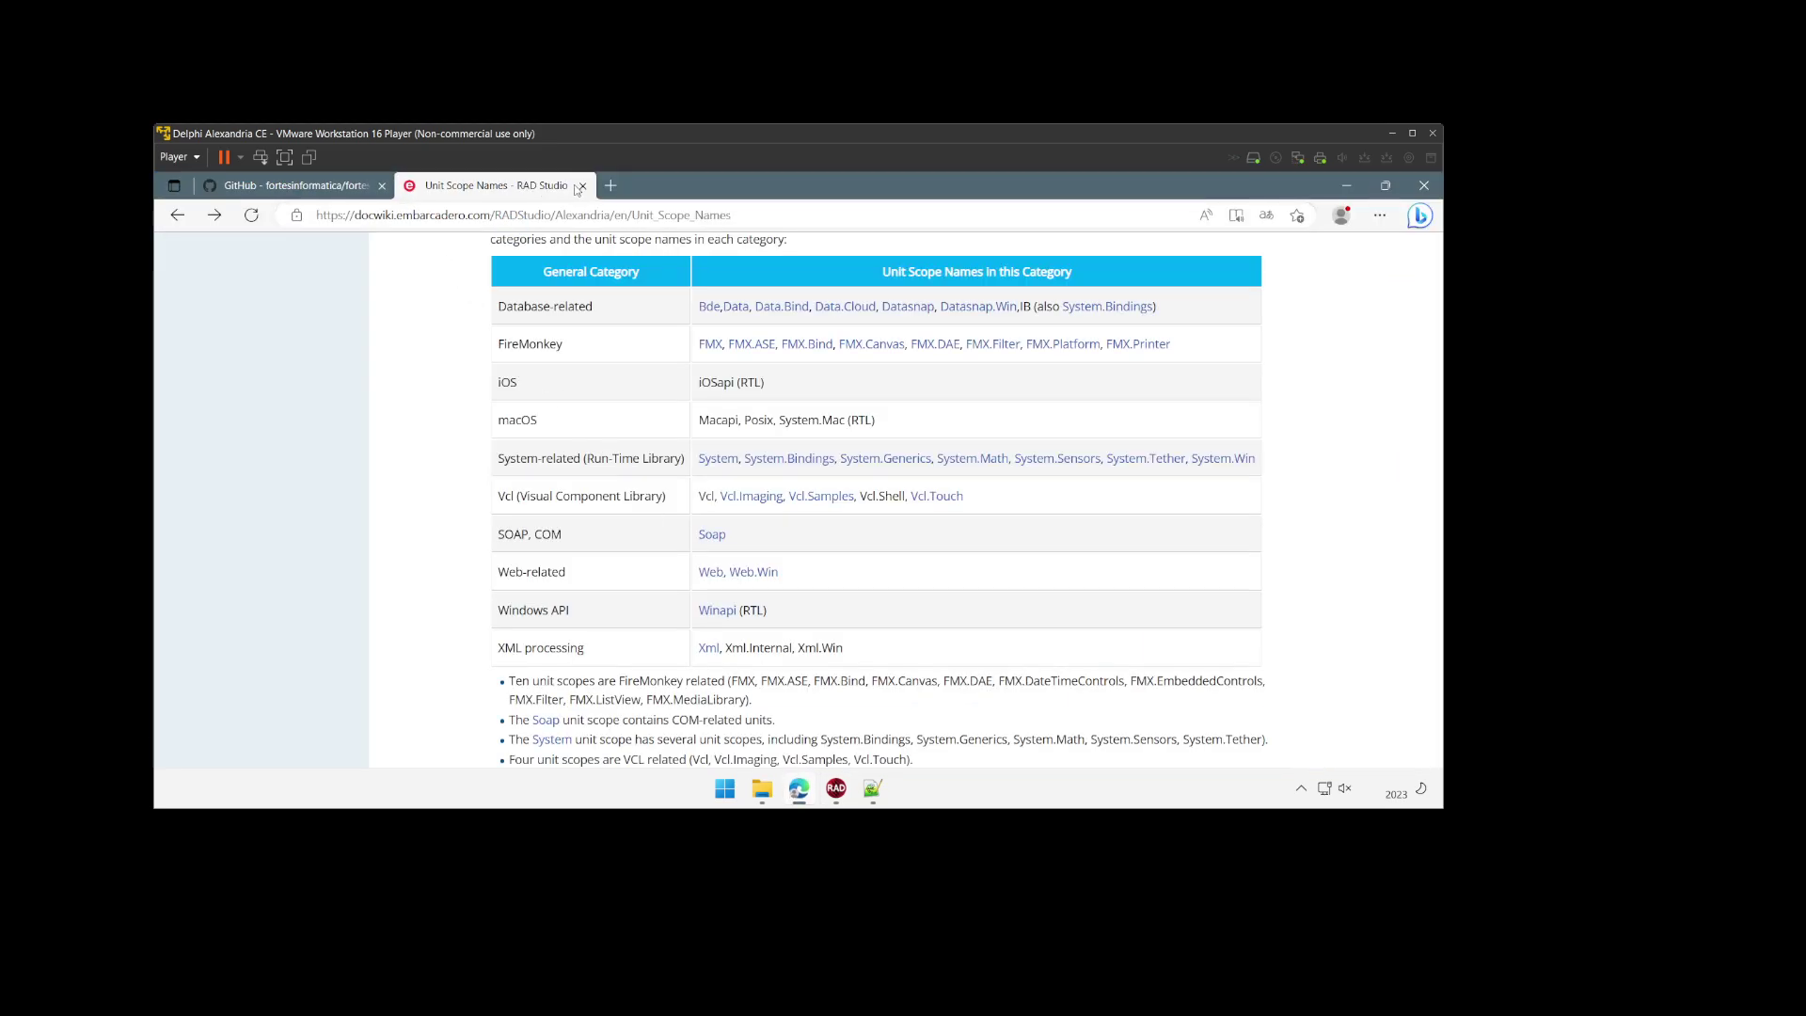
pyautogui.click(582, 187)
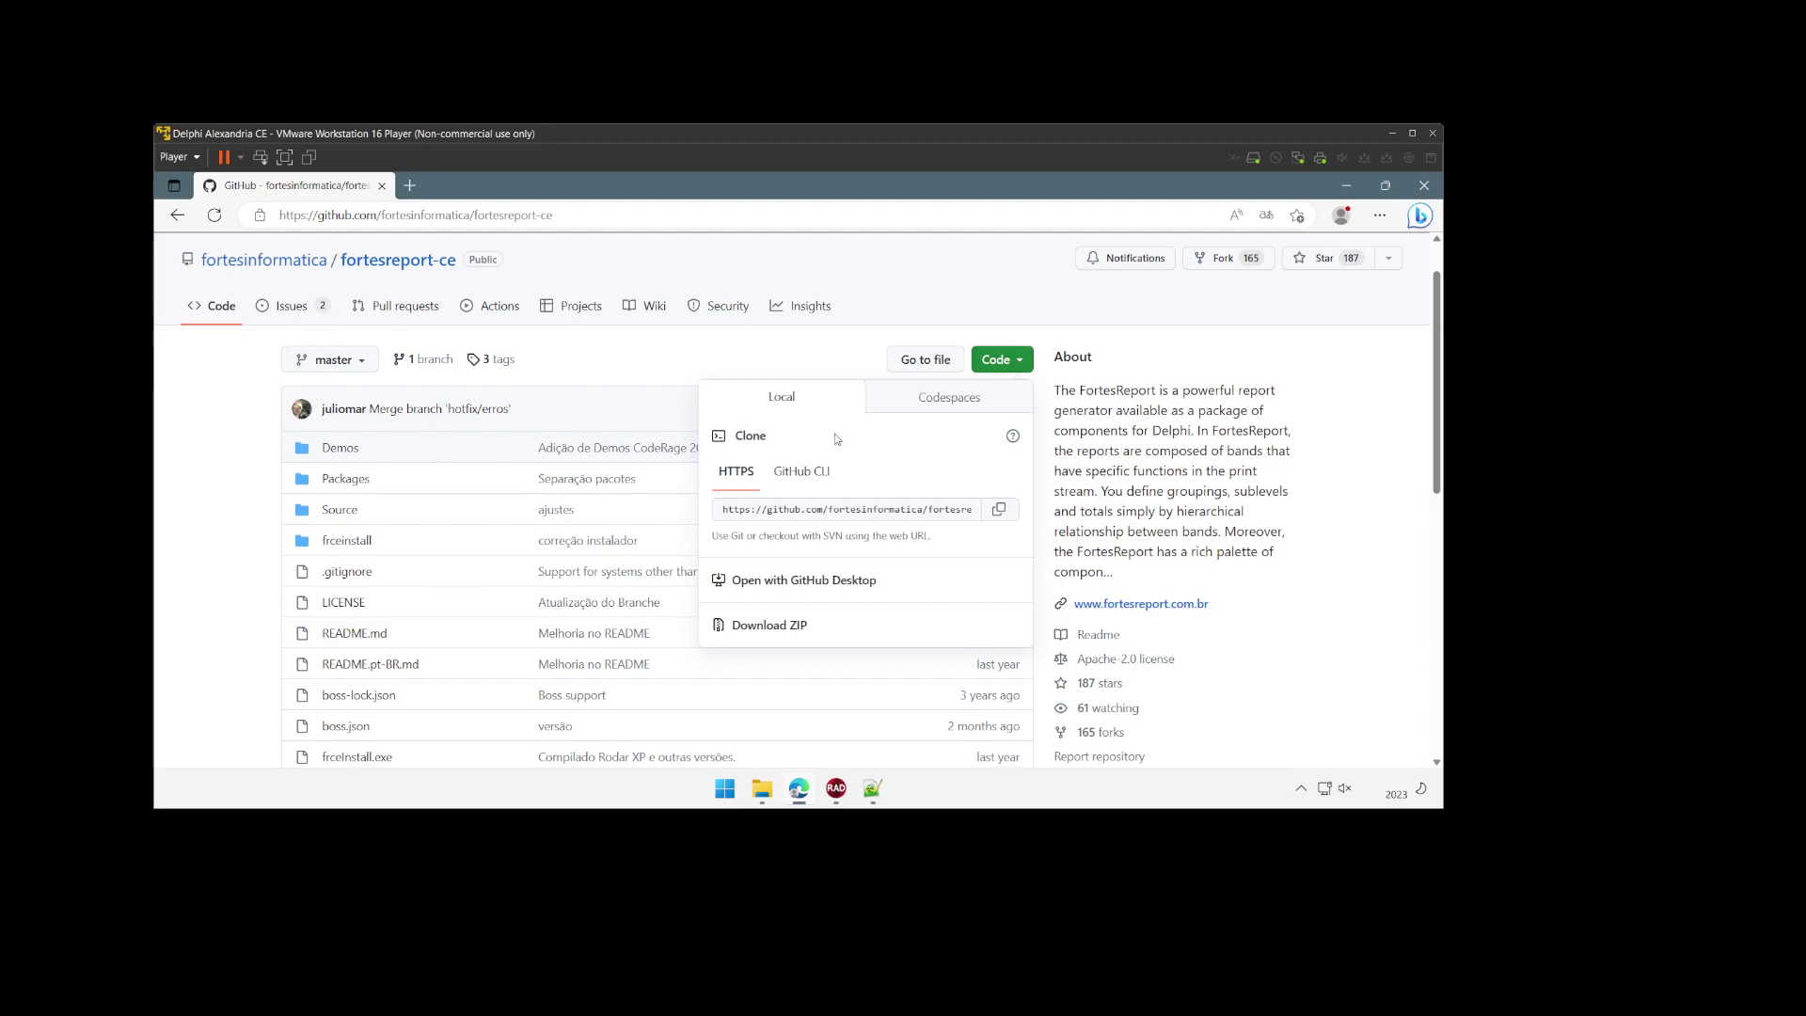
pyautogui.click(1328, 524)
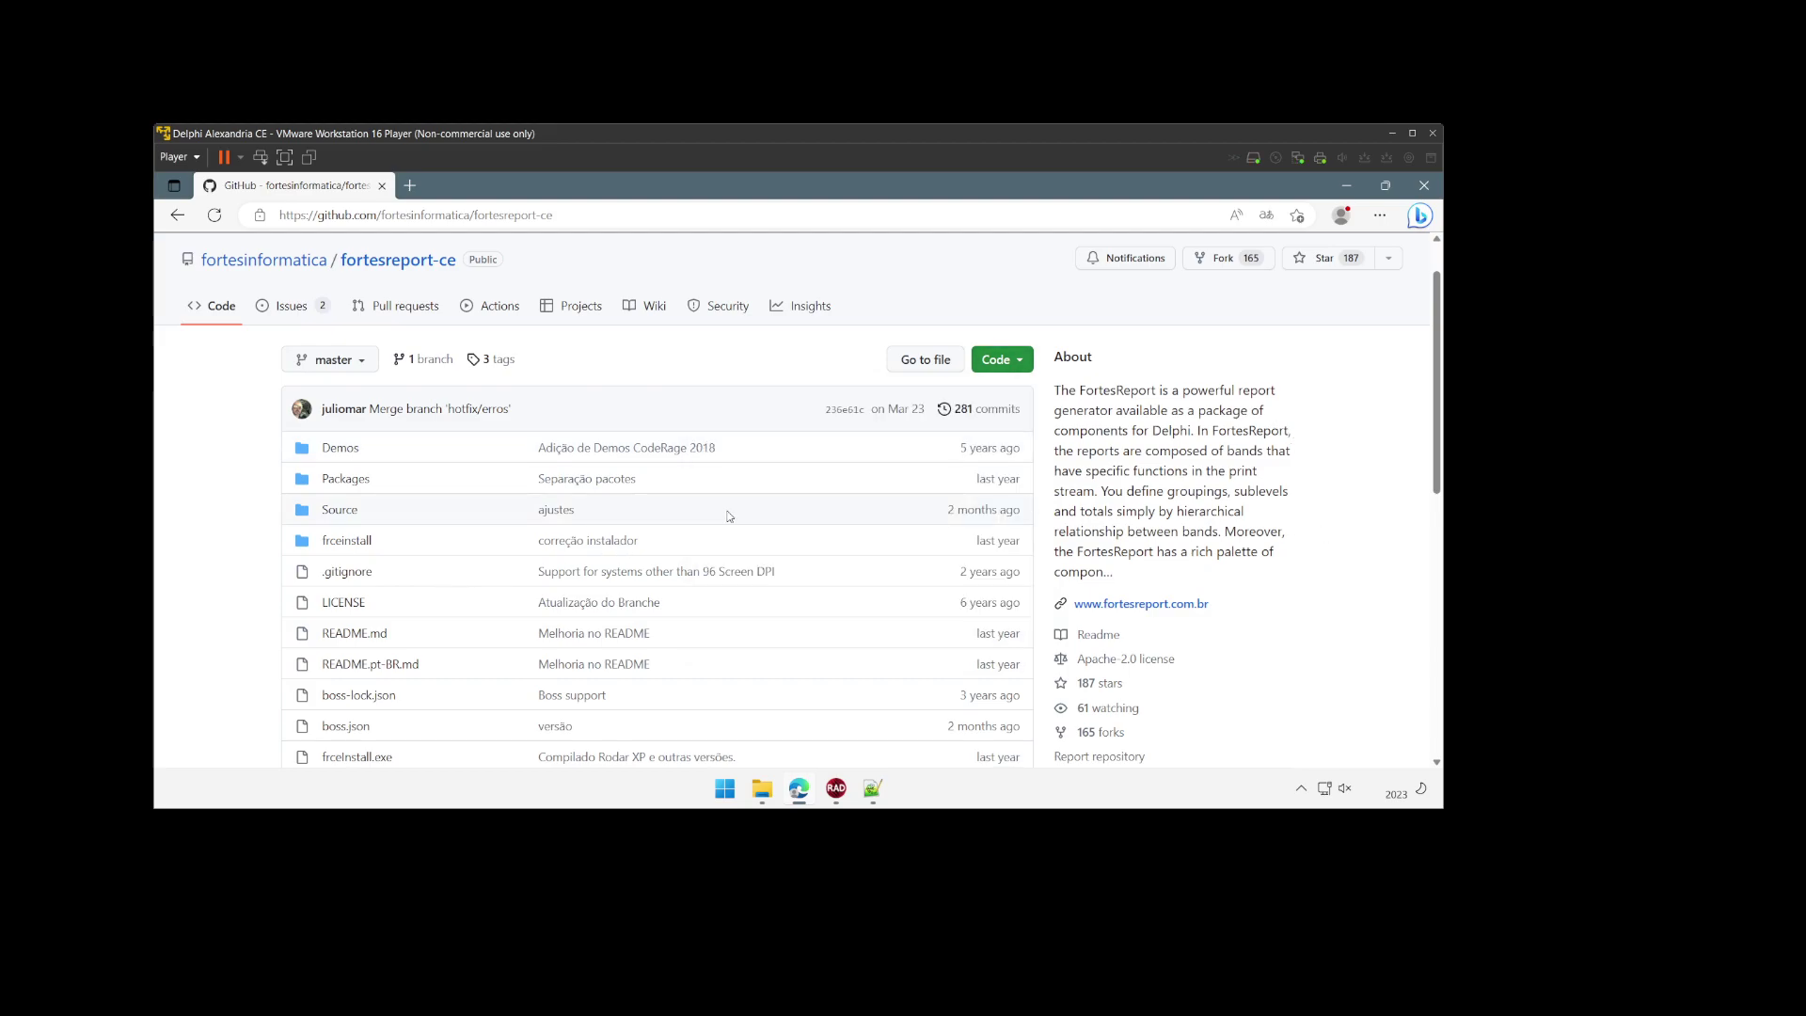